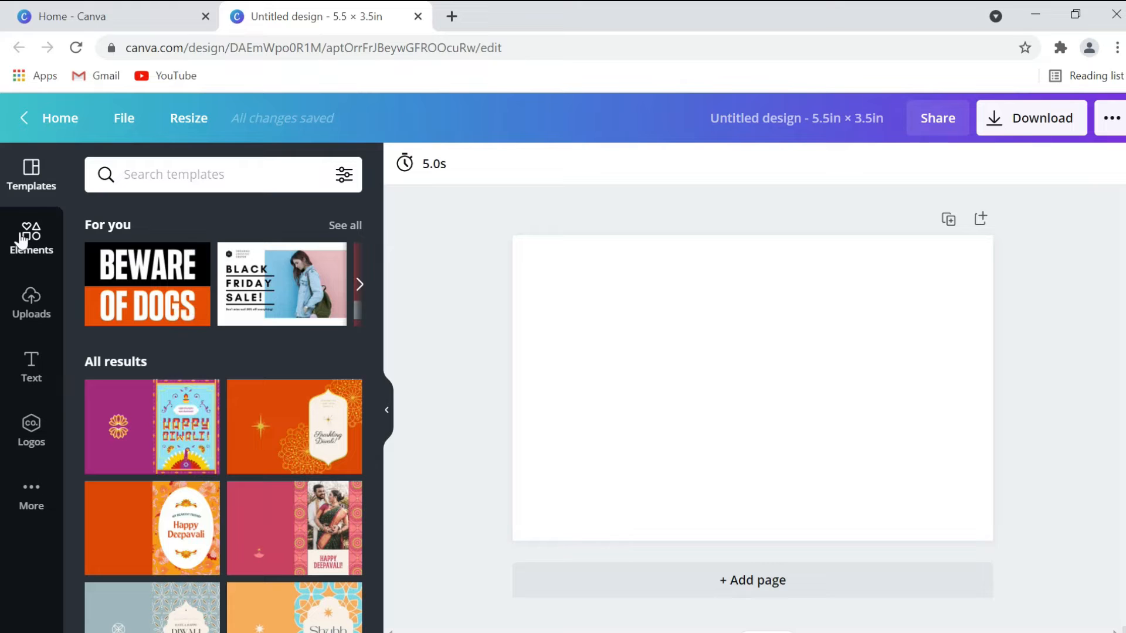
Add the round teal "endless designs" logo from the uploaded images to the blank page
left_click(31, 301)
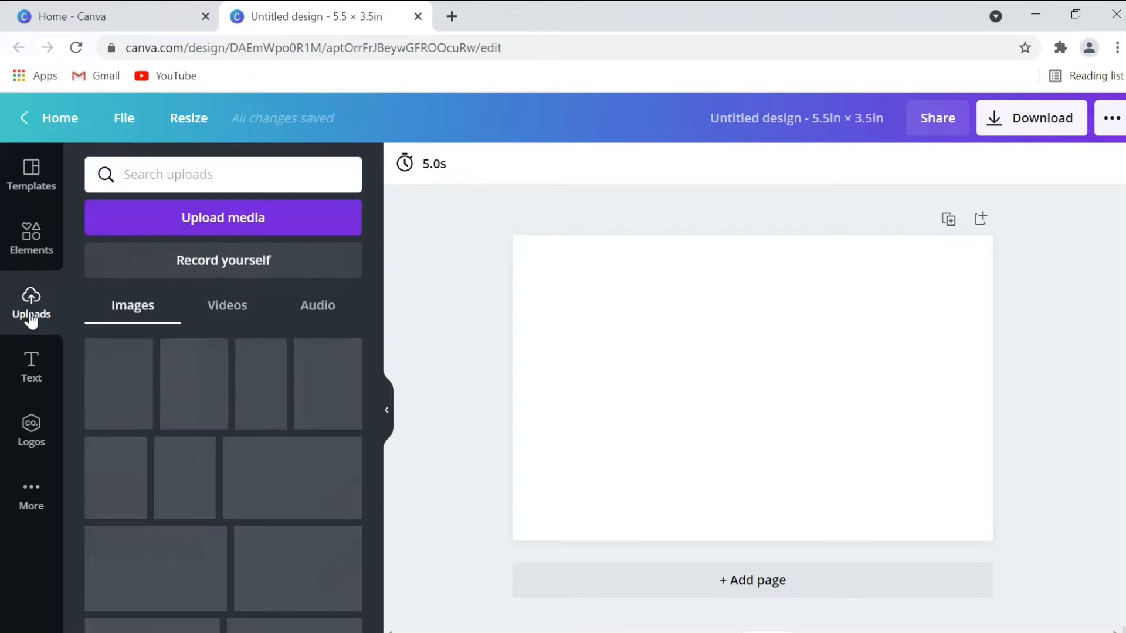
scroll(248, 416, "down", 20)
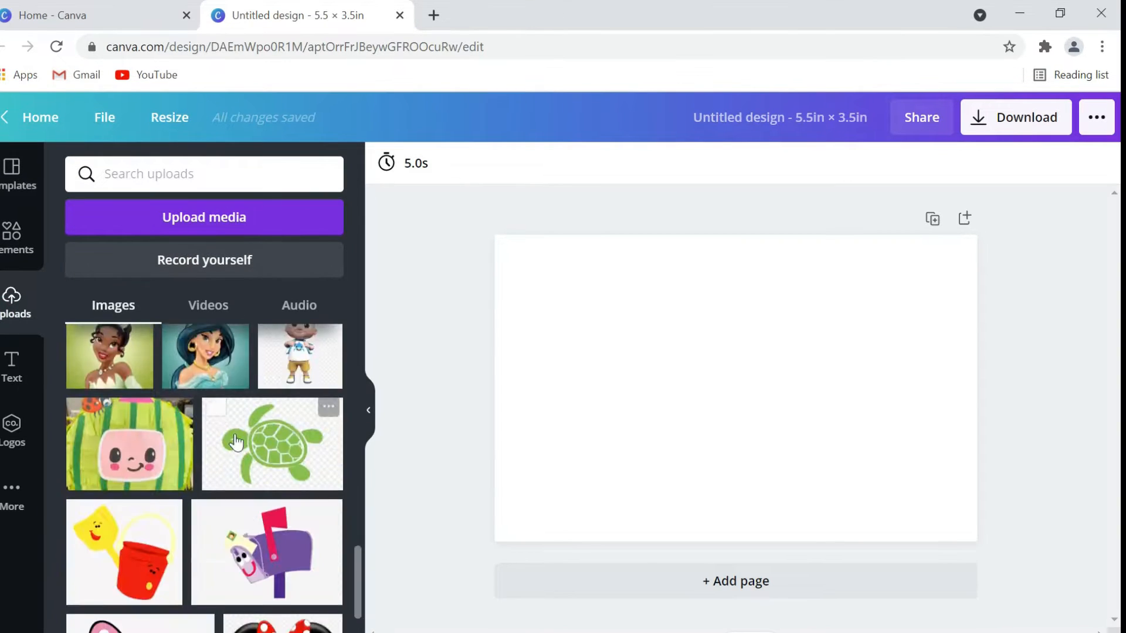
scroll(240, 462, "down", 15)
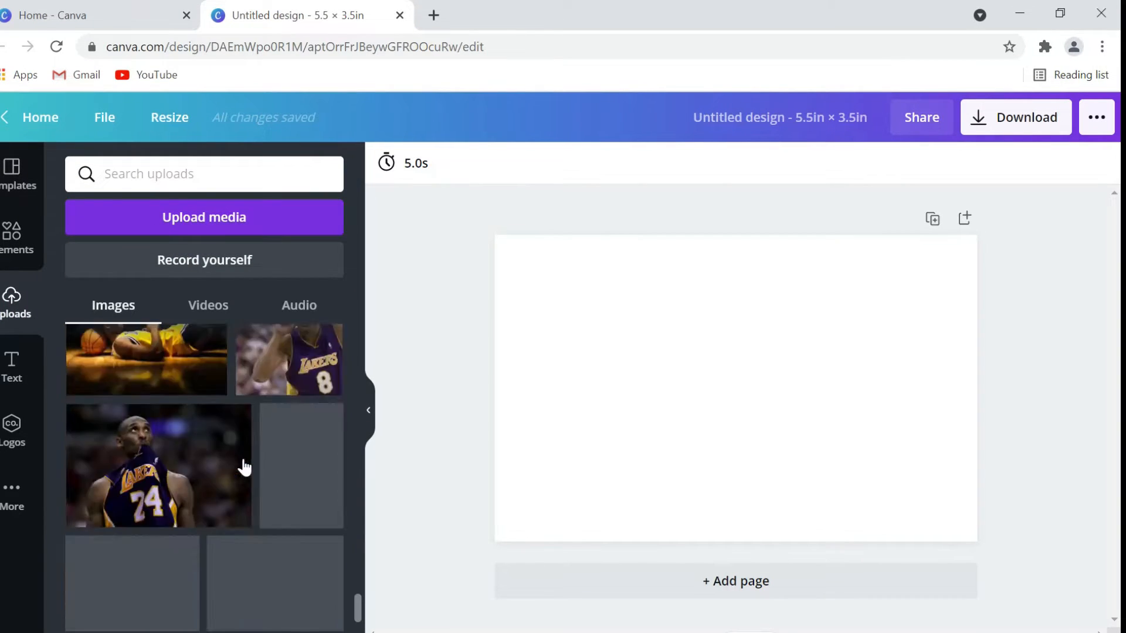
scroll(236, 443, "up", 3)
left_click(235, 440)
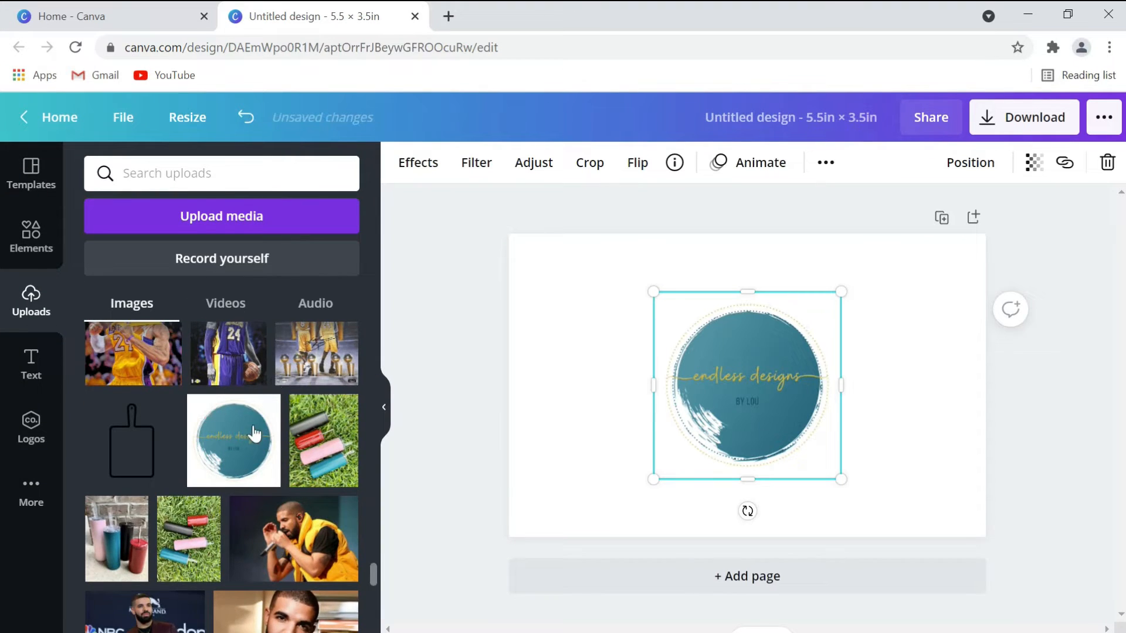
scroll(253, 411, "up", 10)
scroll(254, 384, "up", 10)
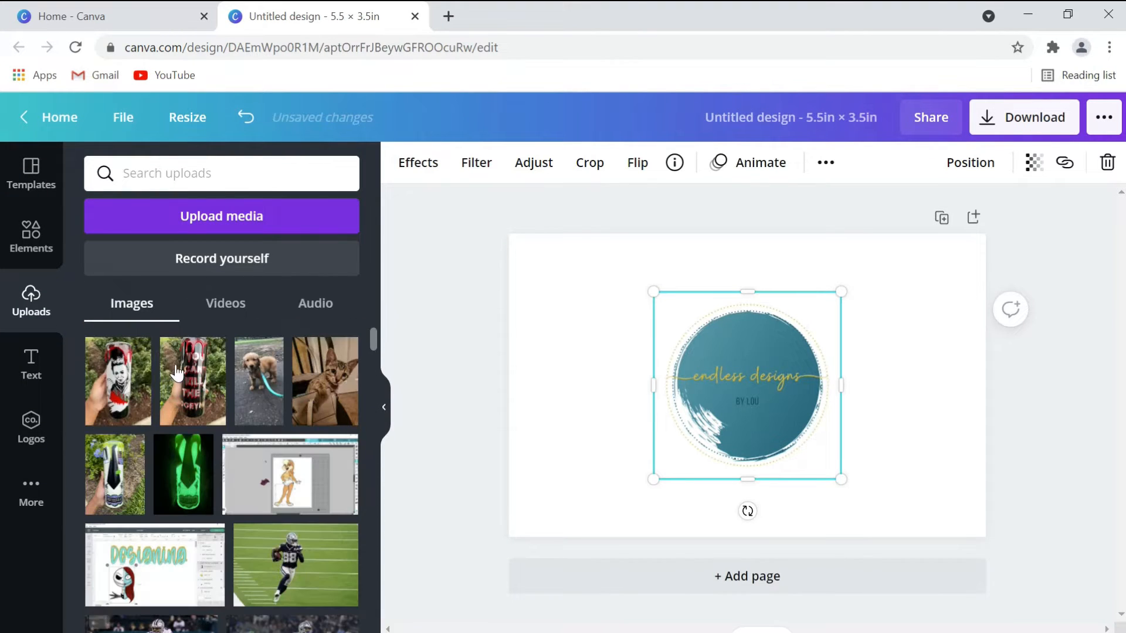
Shrink the "endless designs" logo to about half its size and move it to the page's lower-right corner
left_click(23, 236)
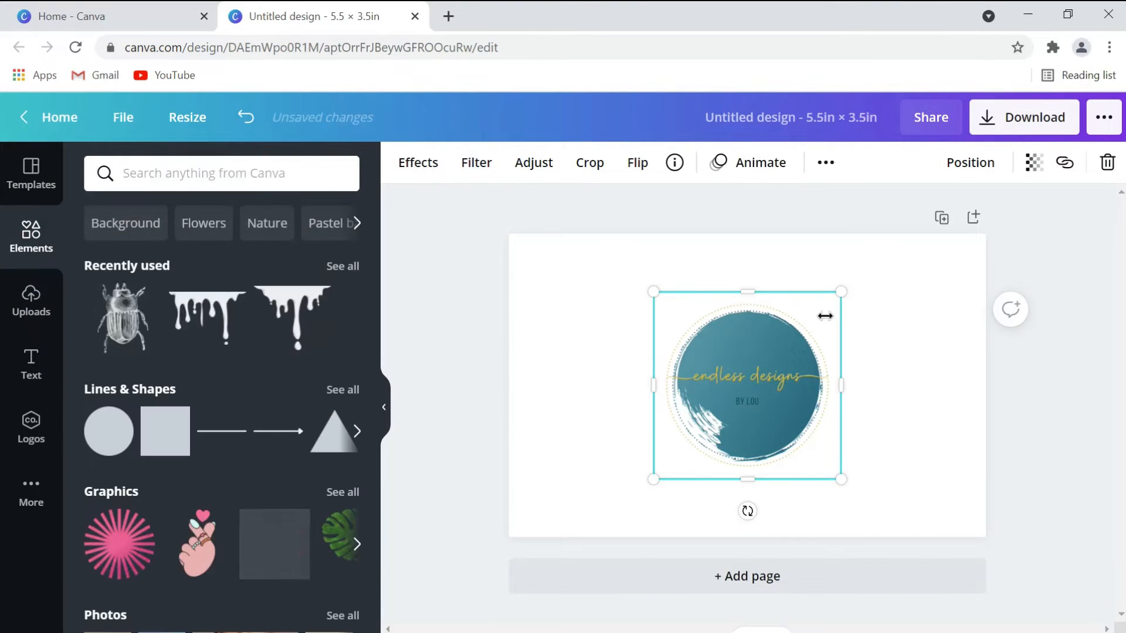
left_click_drag(655, 481, 732, 404)
left_click_drag(792, 360, 873, 481)
left_click(713, 366)
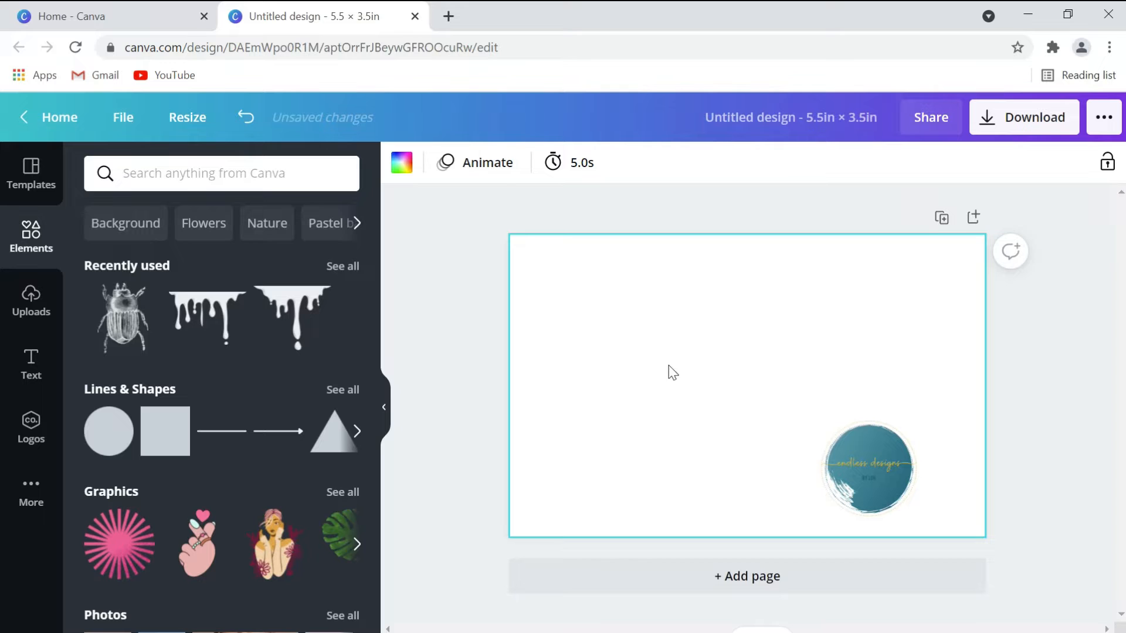
Search the elements library for "youtube logo"
left_click(188, 173)
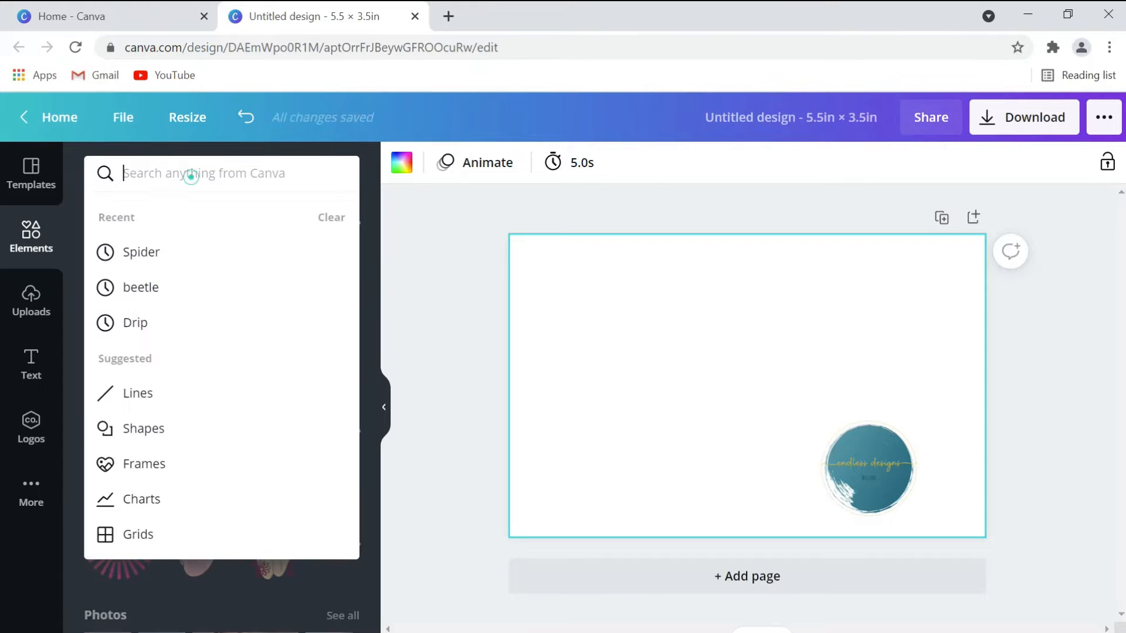
type("you")
key("BackSpace")
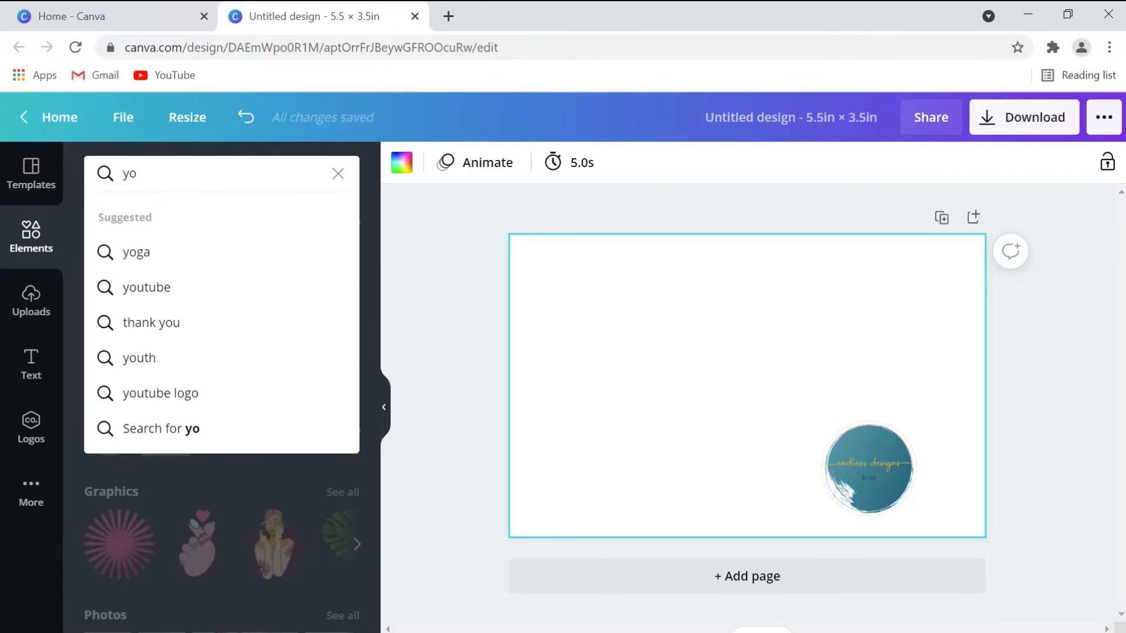
type("utube")
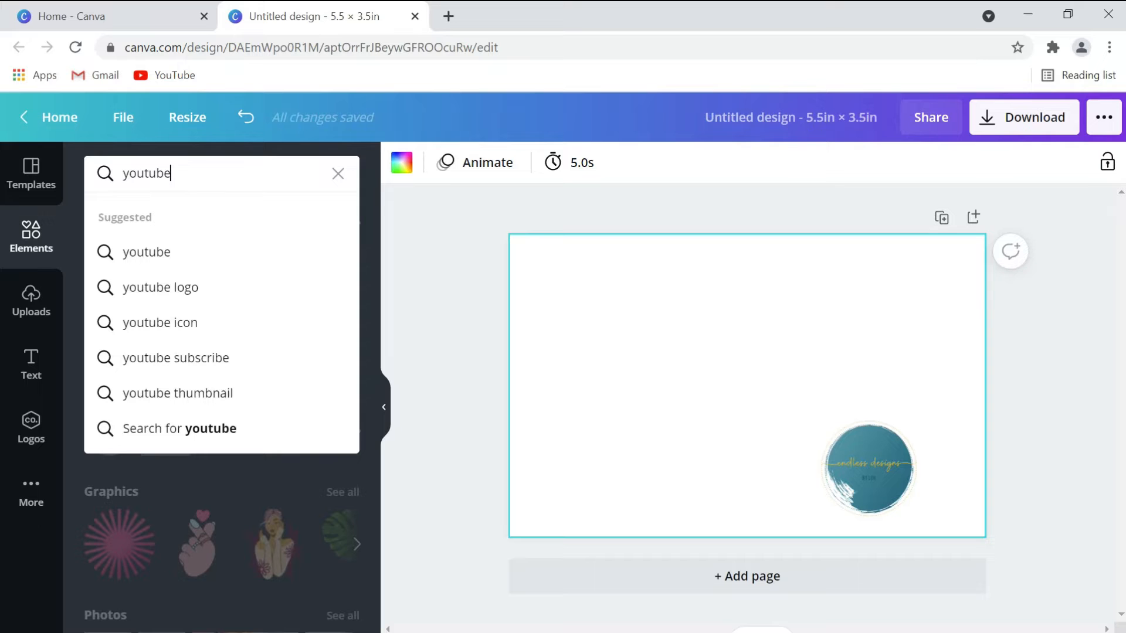
left_click(216, 288)
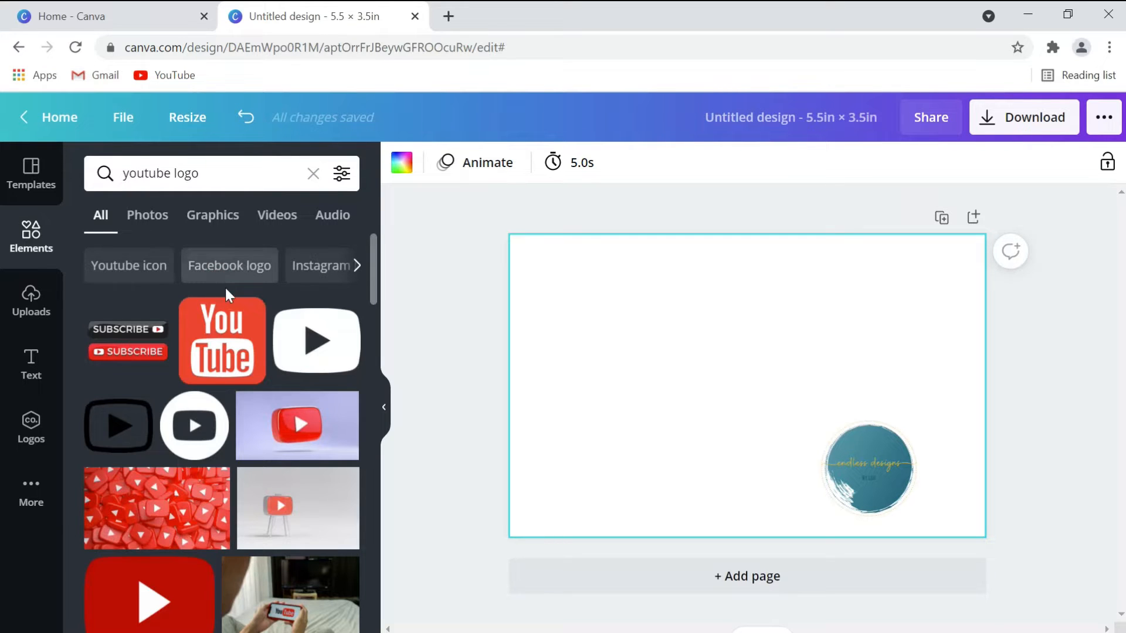
Add the black outlined YouTube play icon and shrink it to a small icon slightly below and left of the page centre
left_click(122, 426)
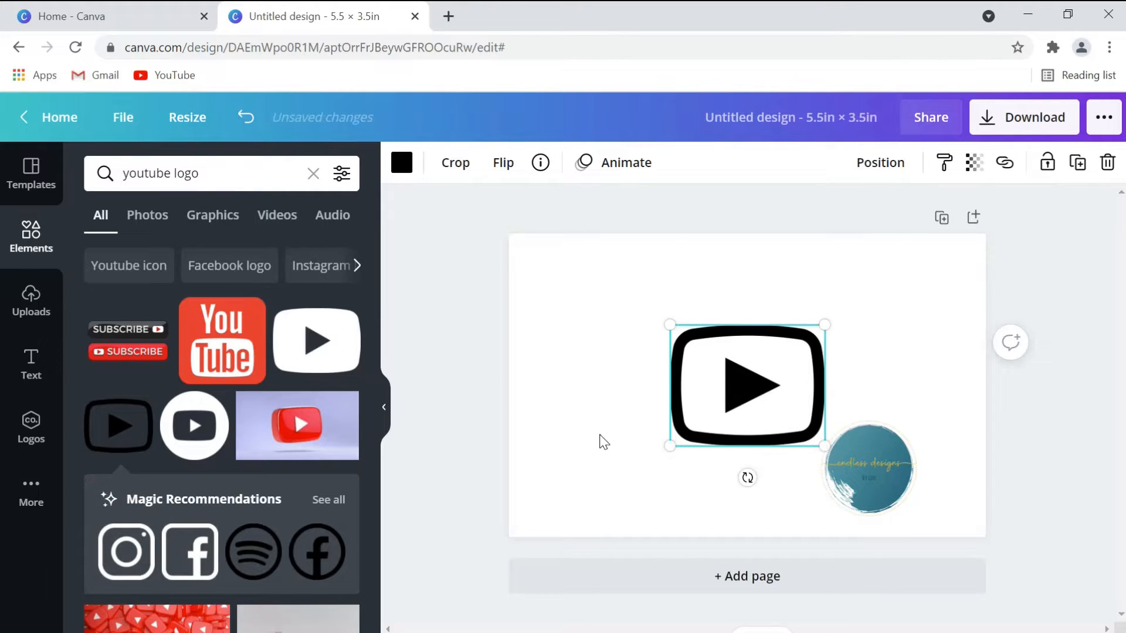
left_click_drag(669, 447, 670, 396)
left_click(478, 408)
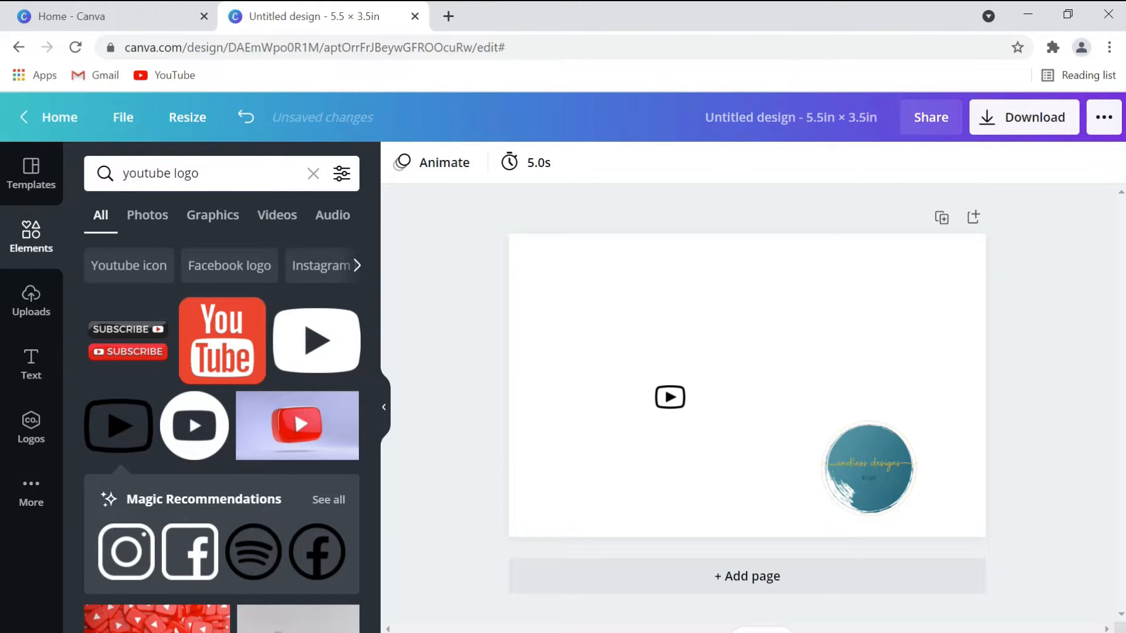
Search the elements library for "instagram logo"
double_click(141, 173)
type("in")
type("sta")
type("gram")
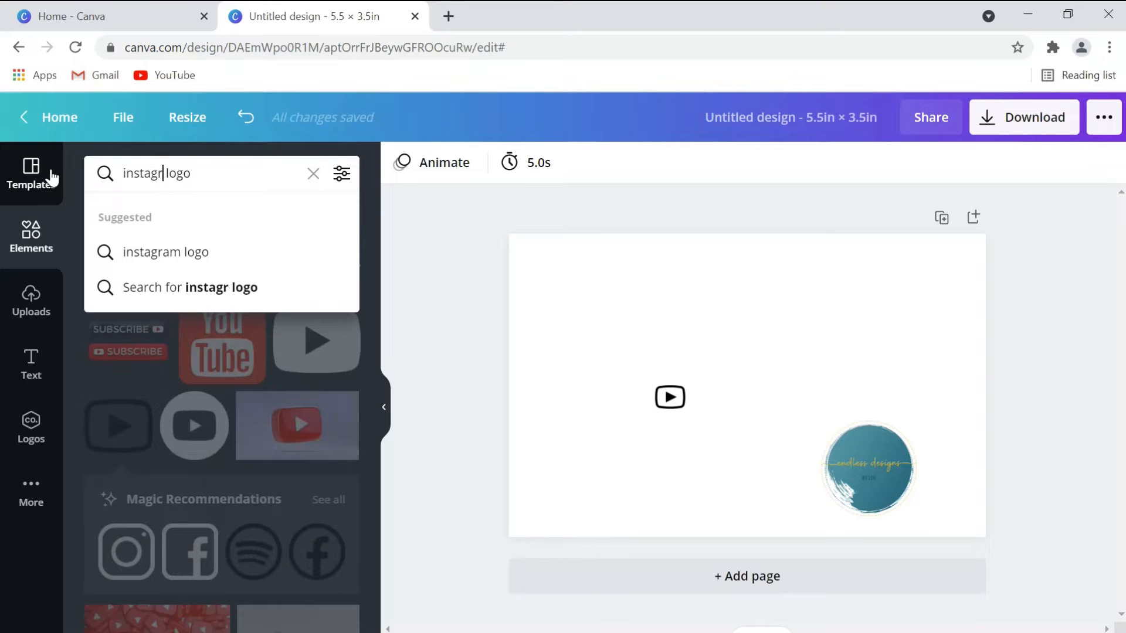
key("Return")
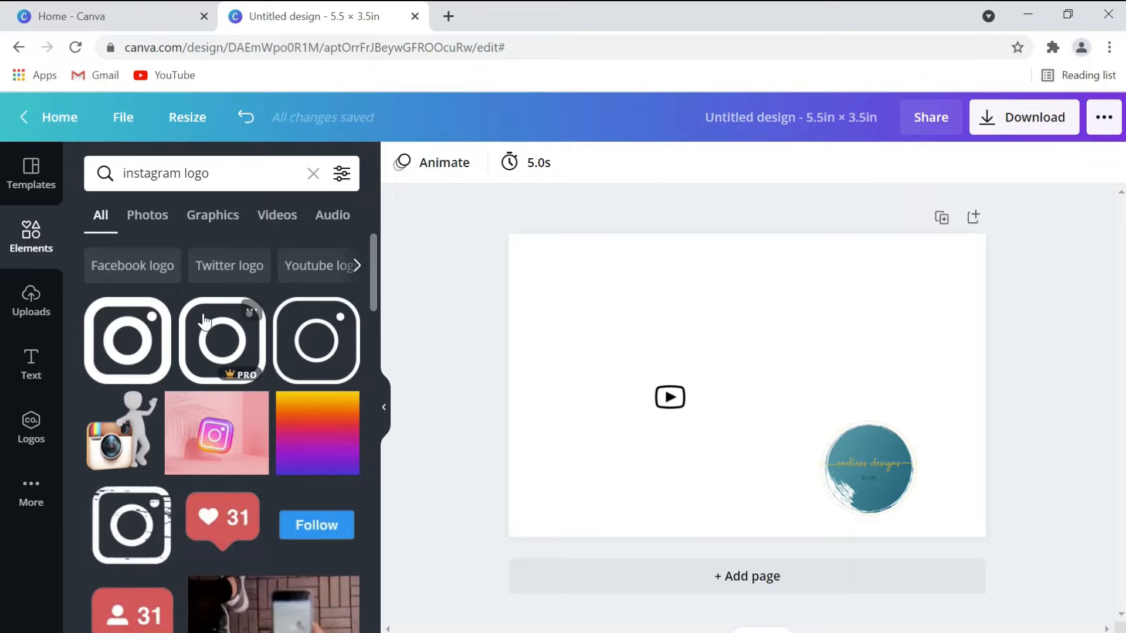
Add the medium-weight outlined Instagram icon, shrink it to the YouTube icon's width and place it directly beneath that icon
left_click_drag(242, 340, 625, 445)
left_click_drag(556, 526, 669, 434)
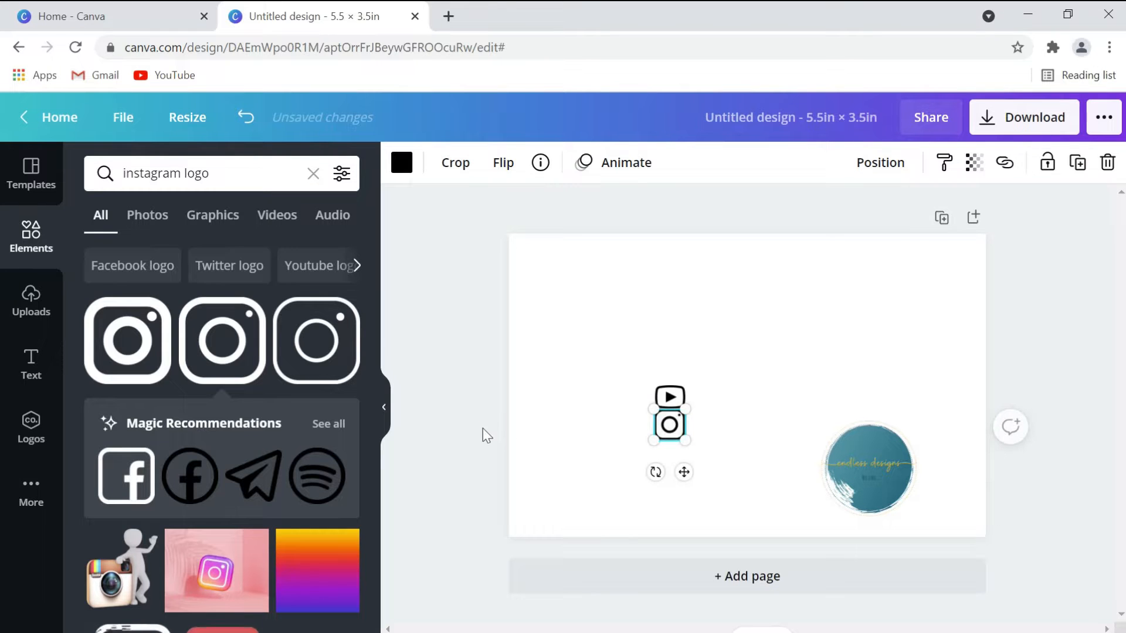
left_click(628, 428)
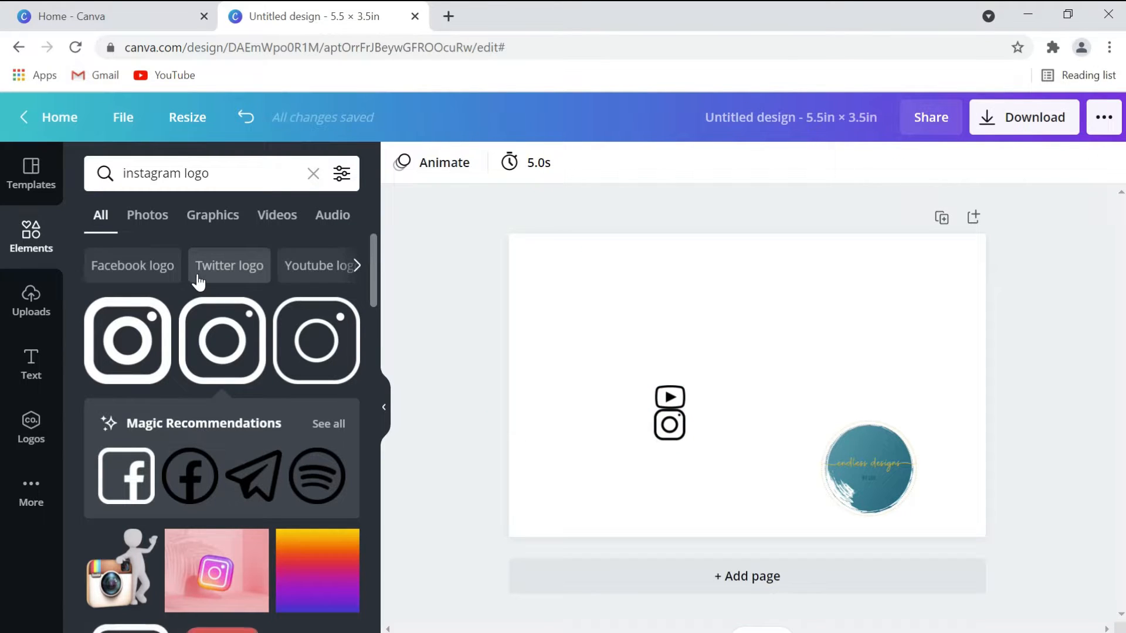
Search the elements library for "tiktok logo"
double_click(148, 173)
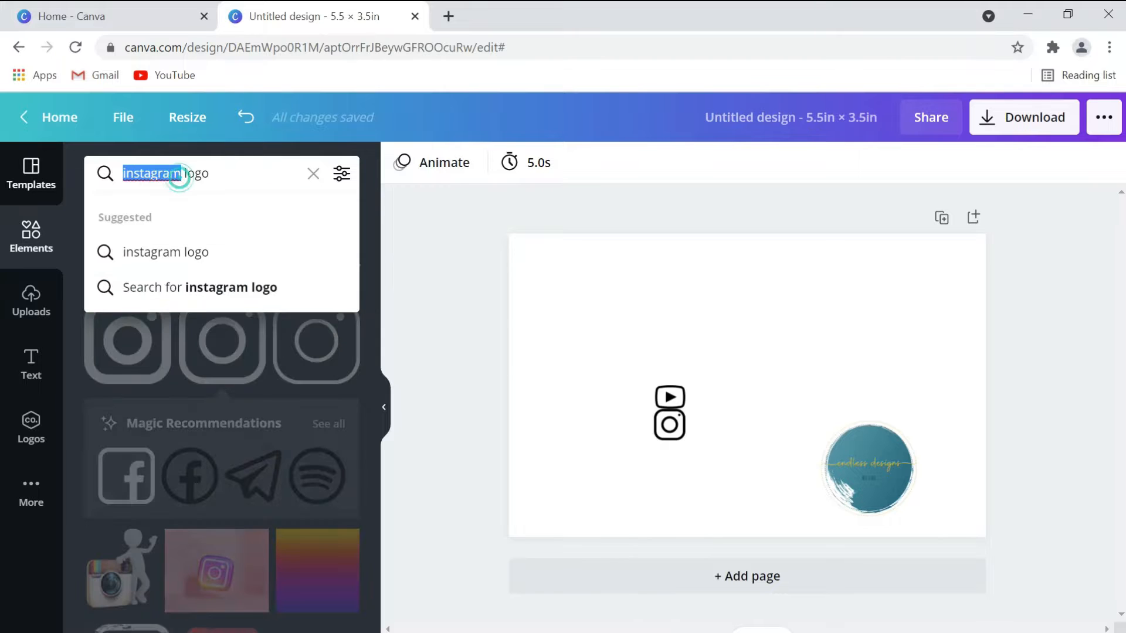
type("tik")
type("tok")
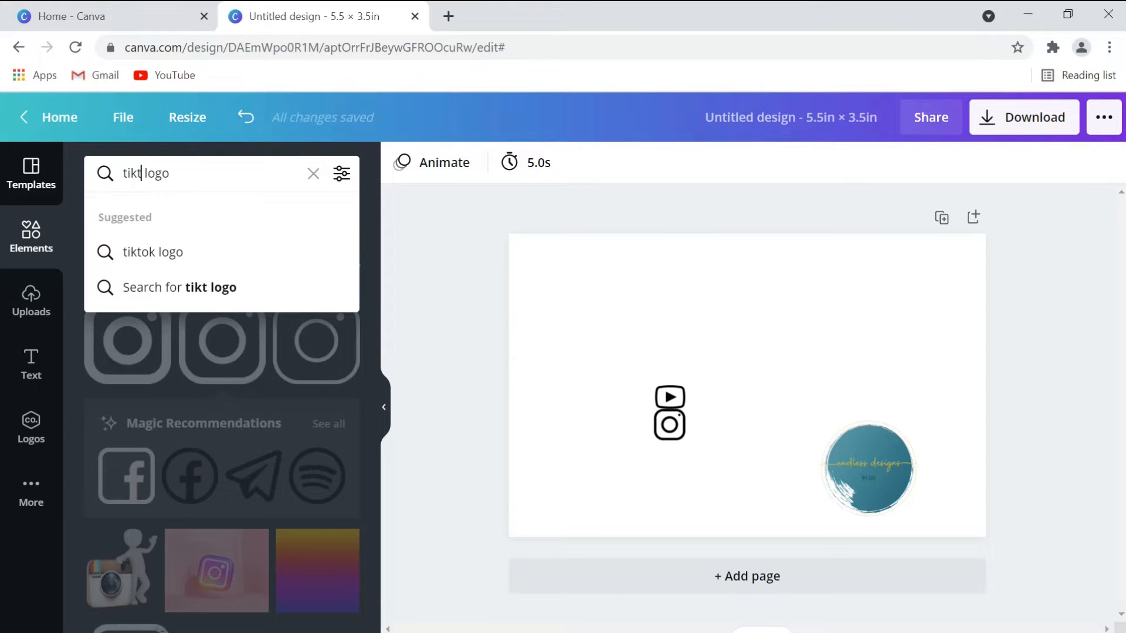
key("Return")
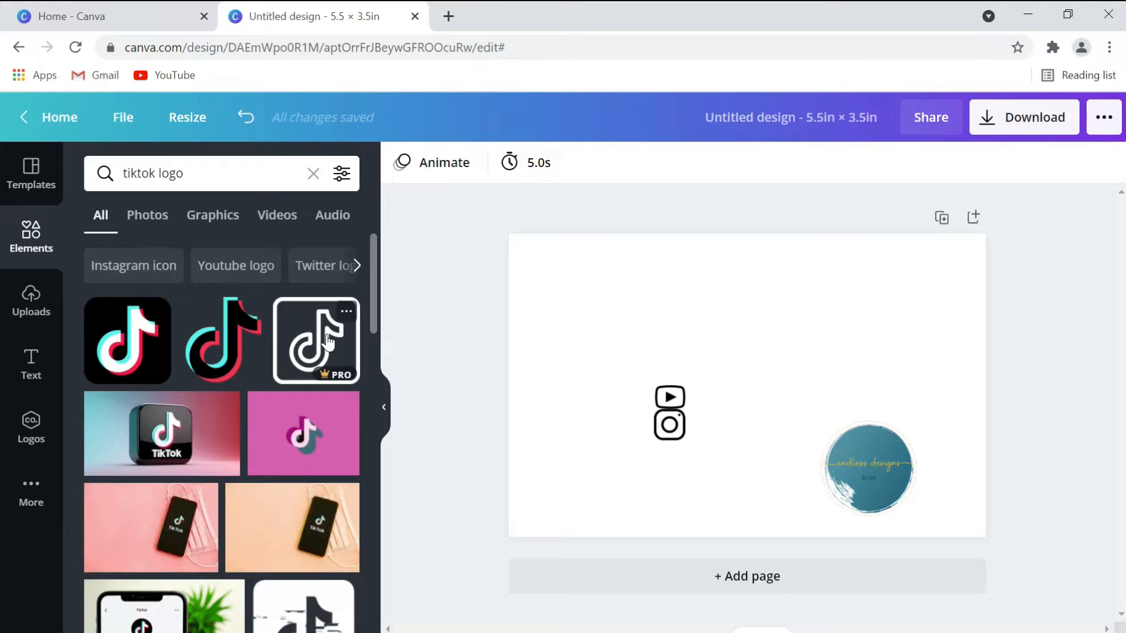
Add the thin square-outlined TikTok icon, shrink it to match the other icons and place it beneath the Instagram icon
left_click_drag(336, 356, 616, 424)
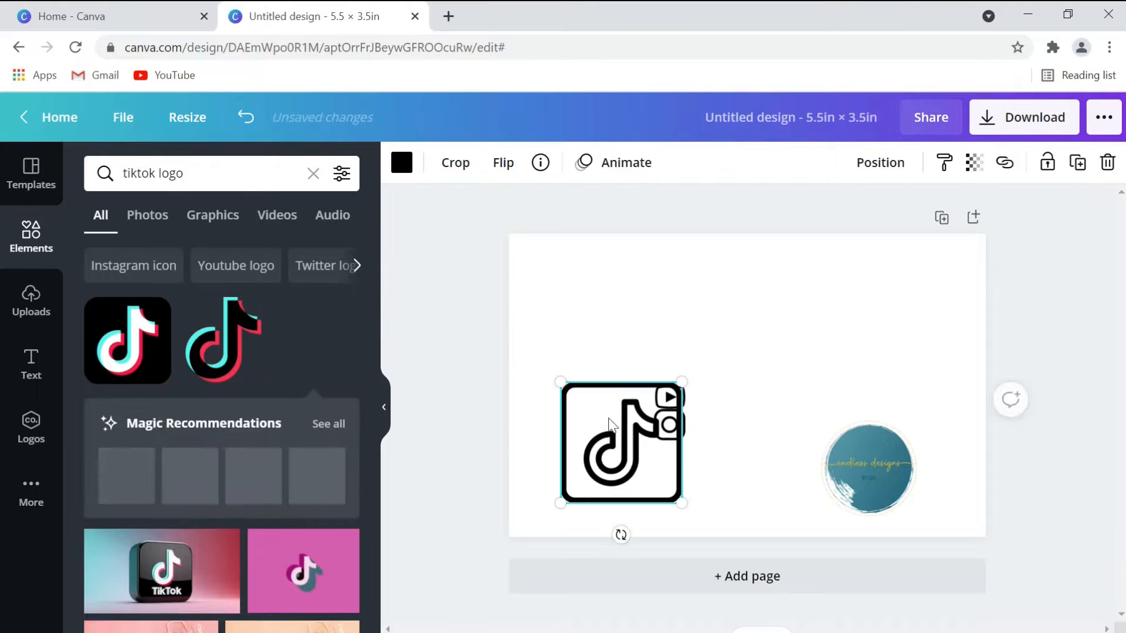
left_click_drag(560, 499, 655, 474)
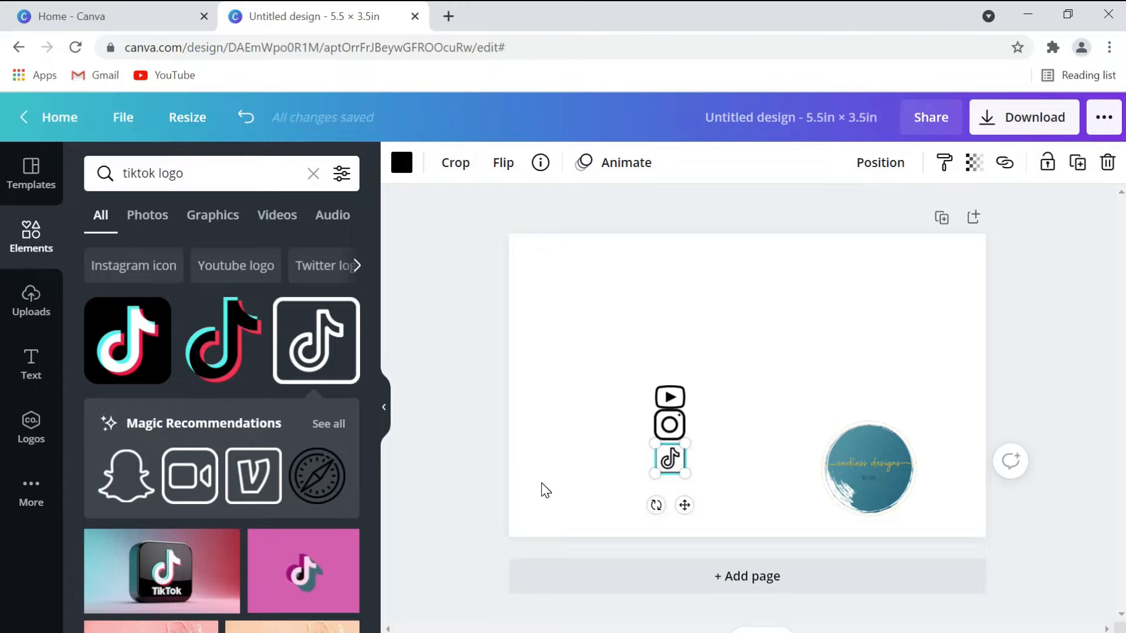
left_click(473, 424)
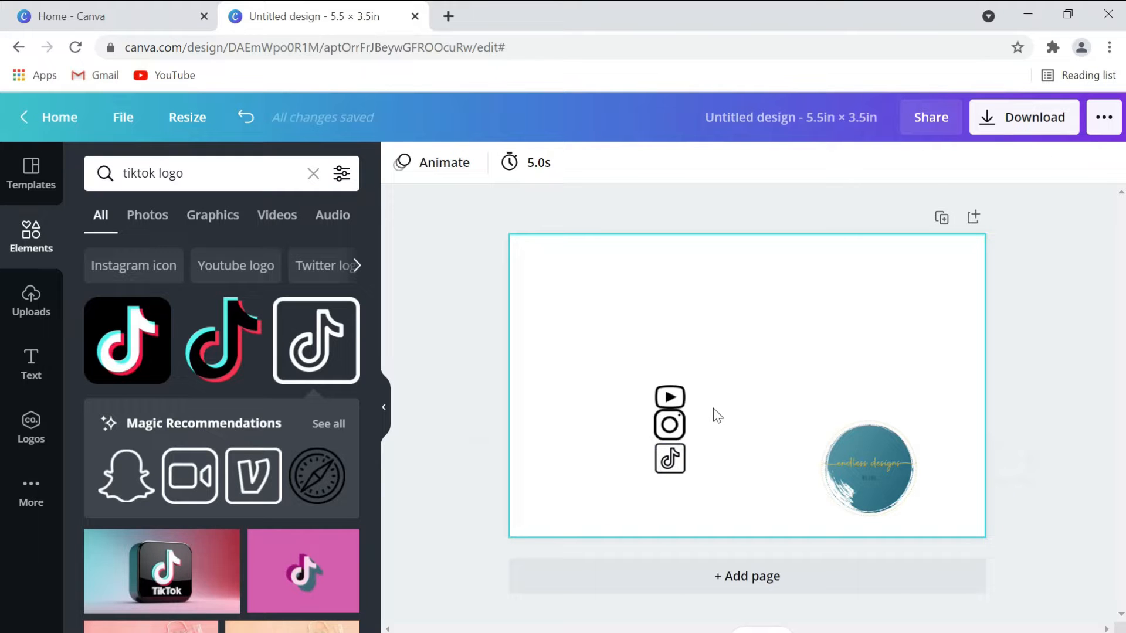
Add the bolder square-framed black TikTok icon from the results and shrink it to about the size of the other icons
scroll(235, 435, "down", 6)
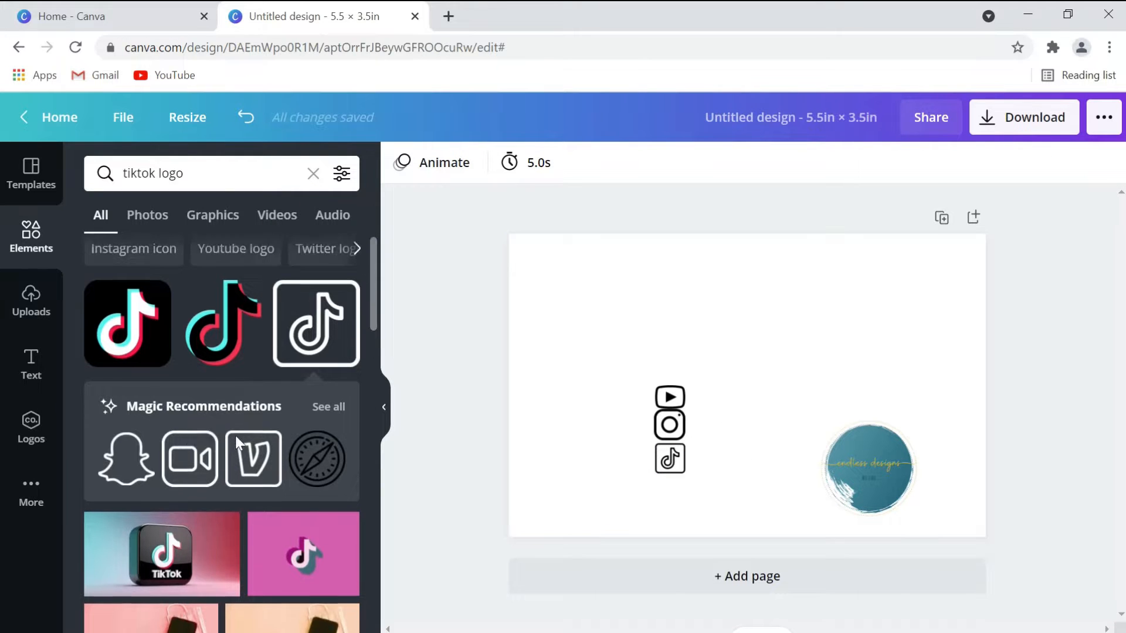
scroll(234, 437, "down", 2)
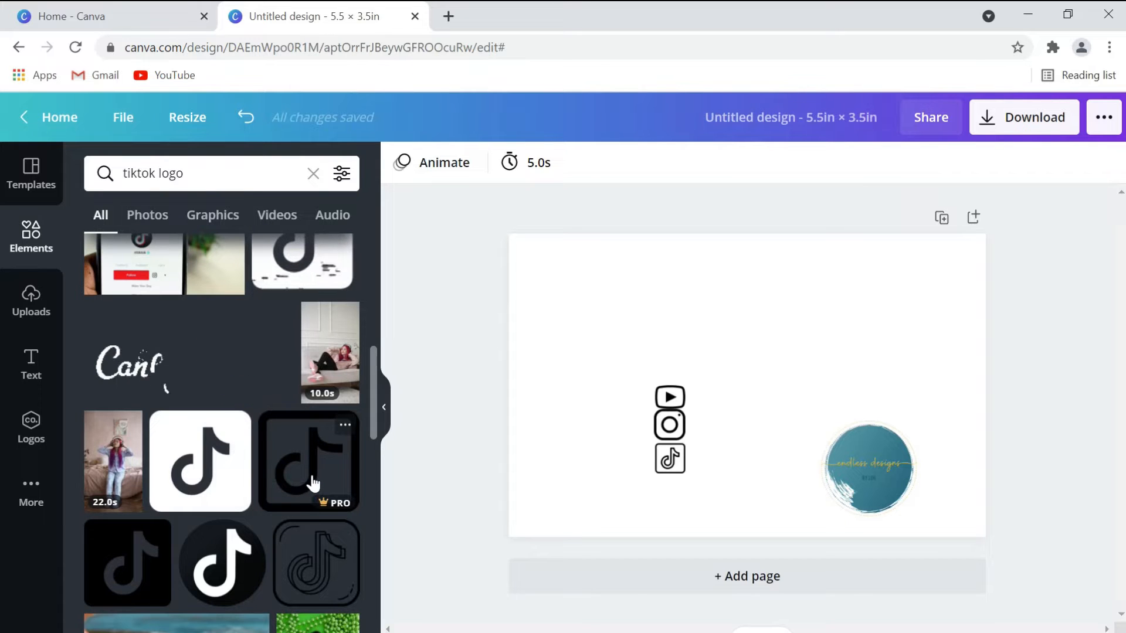
left_click_drag(313, 483, 589, 452)
left_click_drag(536, 508, 647, 475)
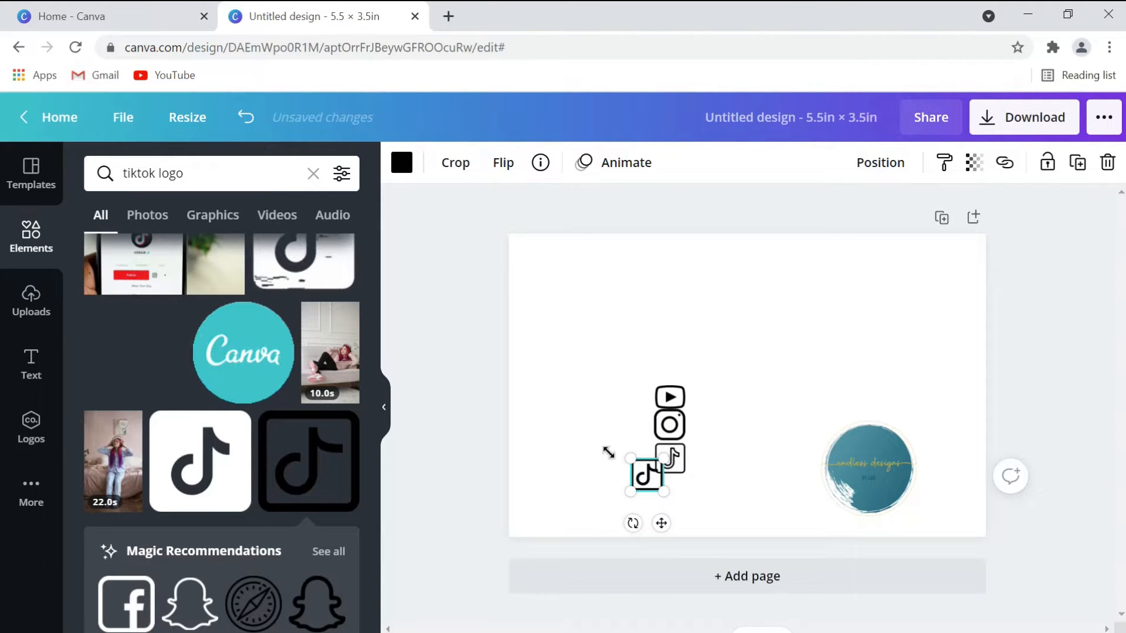
Delete the thin-outlined TikTok icon and move the bolder one into its place beneath the Instagram icon
left_click(672, 459)
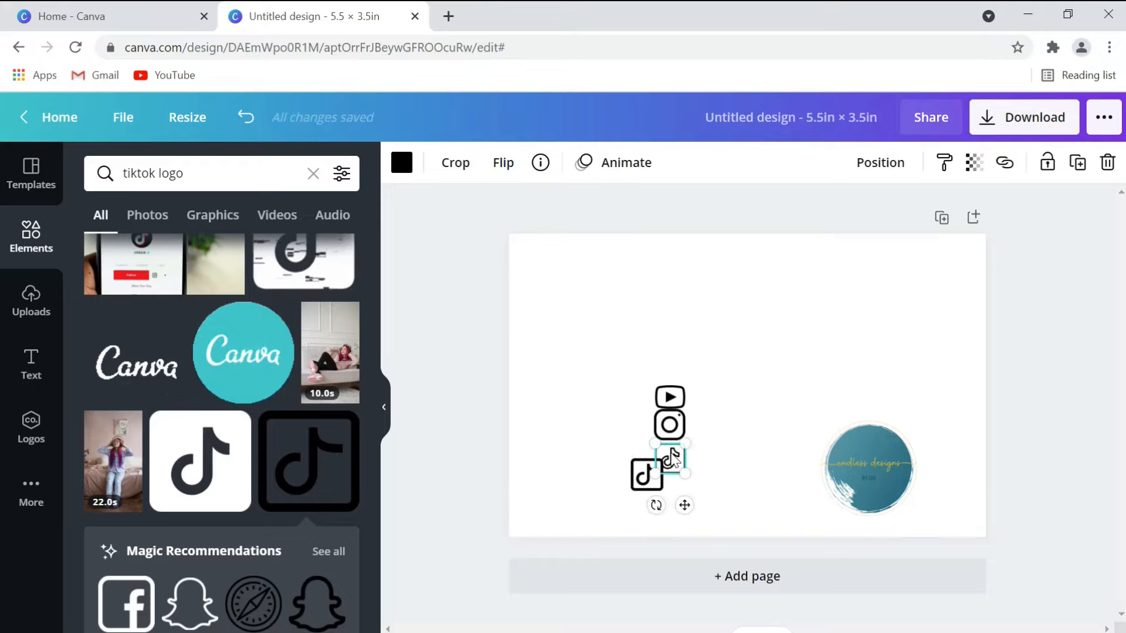
key("Delete")
left_click(657, 475)
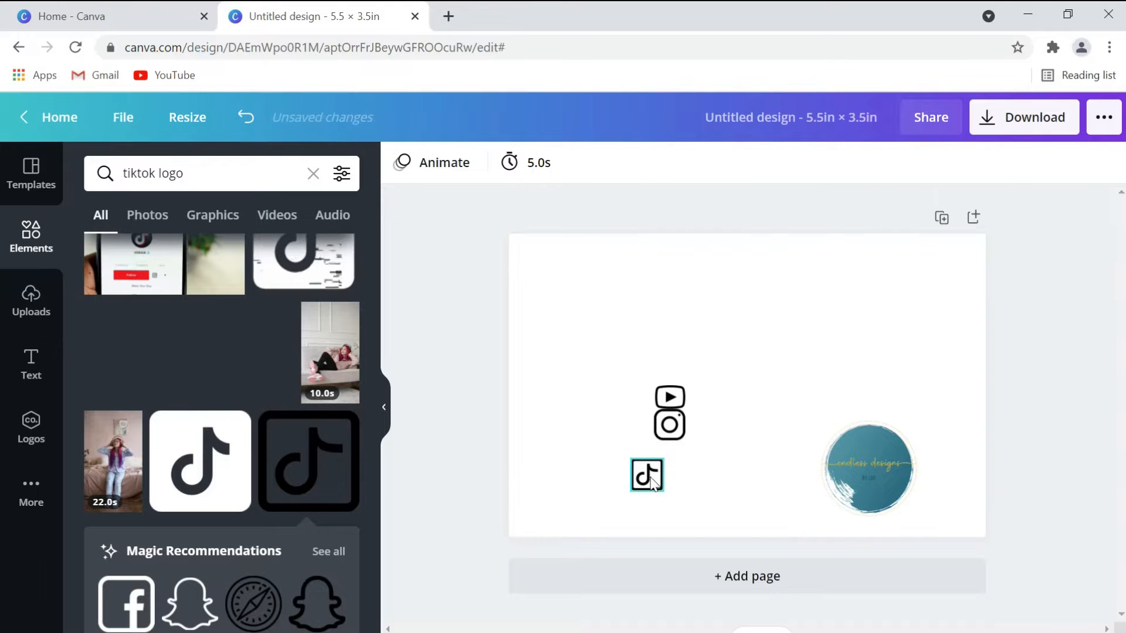
left_click_drag(657, 475, 679, 457)
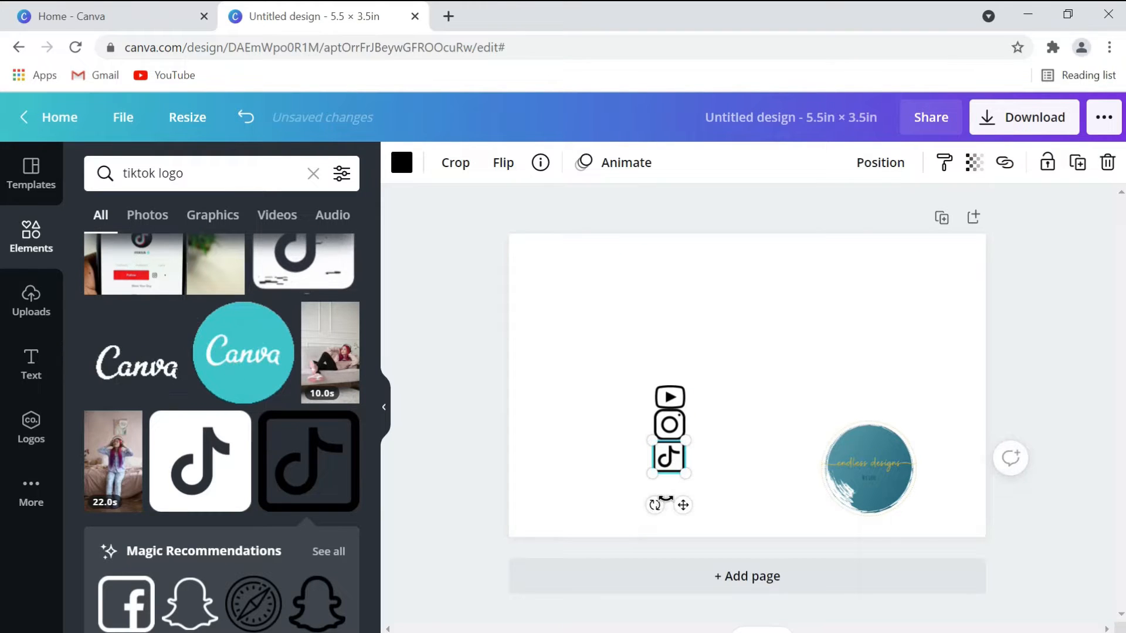
left_click(587, 503)
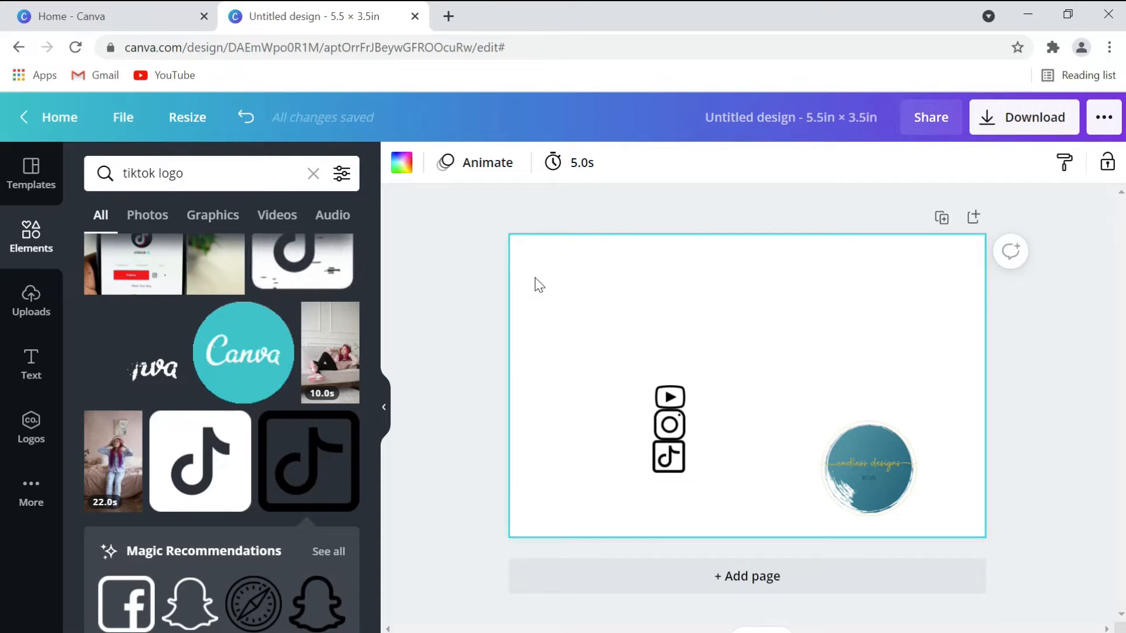
Browse the text font combinations for a decorative style that suits the card
left_click(29, 367)
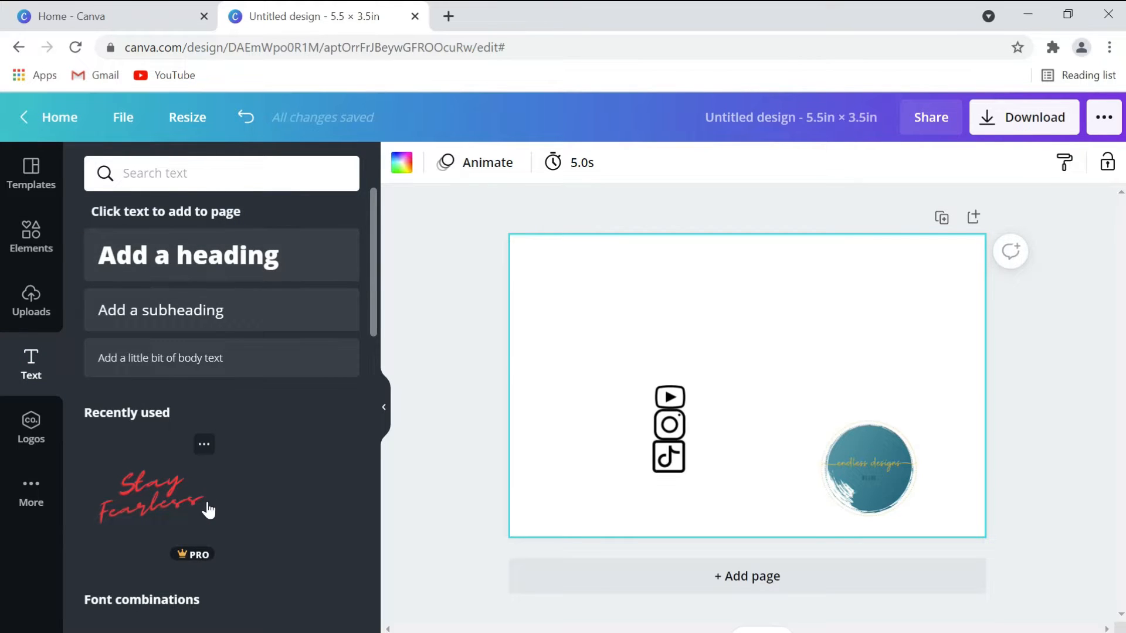
scroll(205, 500, "down", 3)
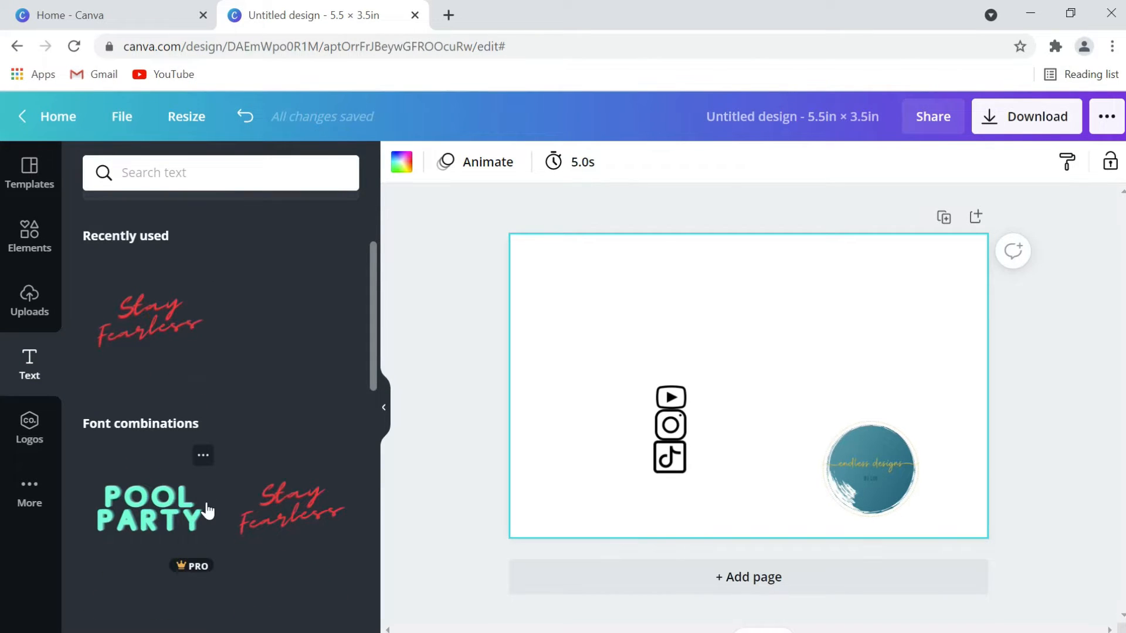
scroll(206, 511, "down", 3)
scroll(206, 510, "down", 5)
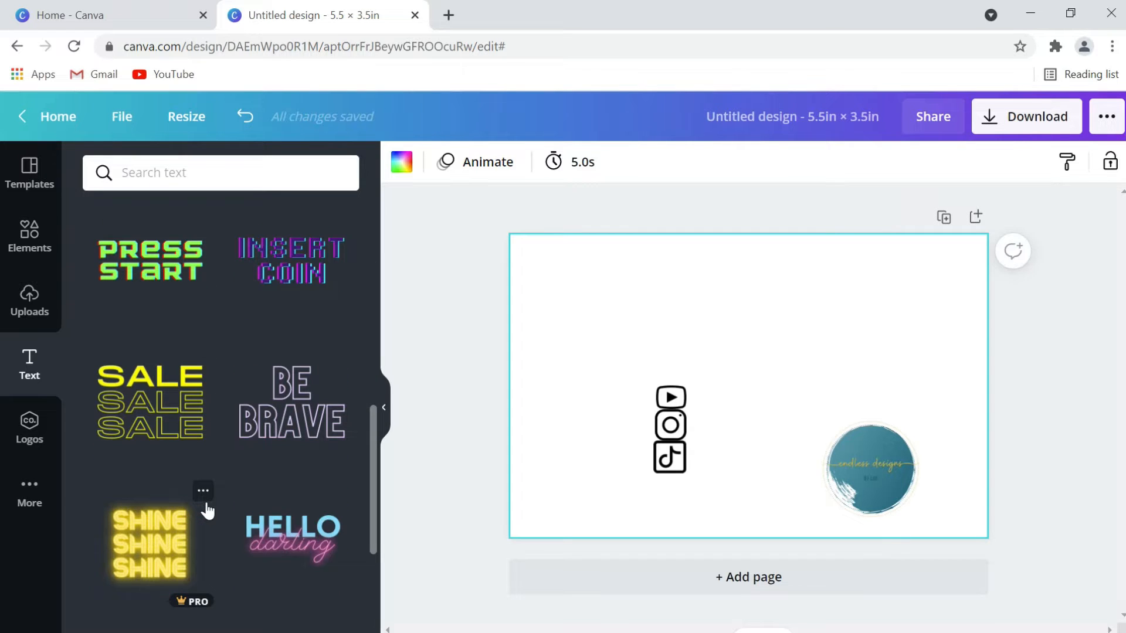
scroll(206, 511, "down", 3)
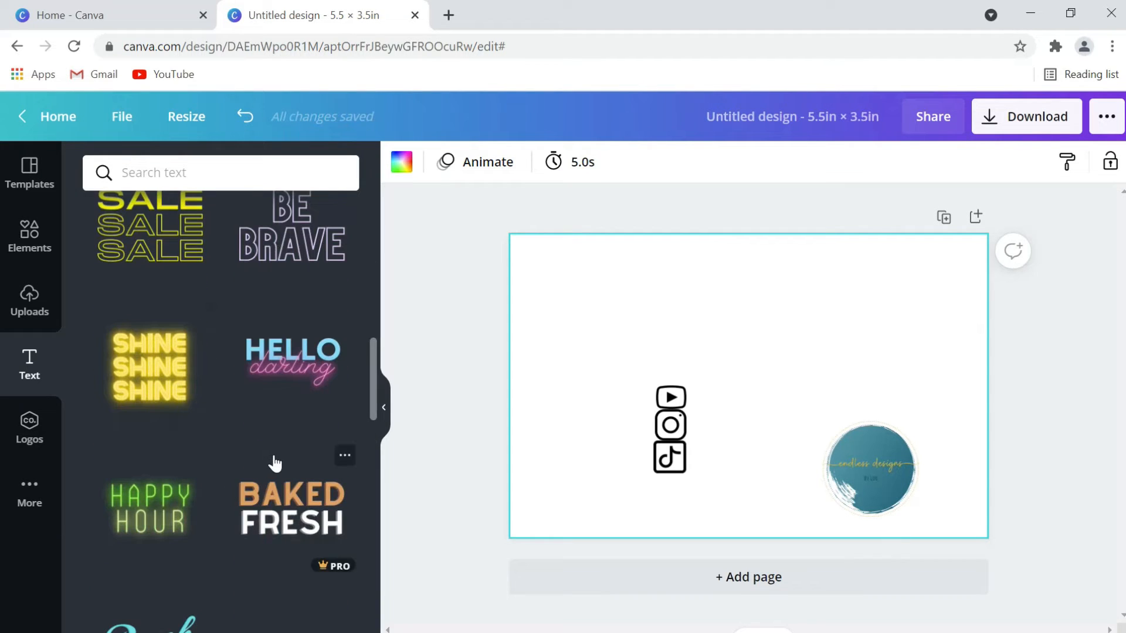
scroll(276, 463, "down", 5)
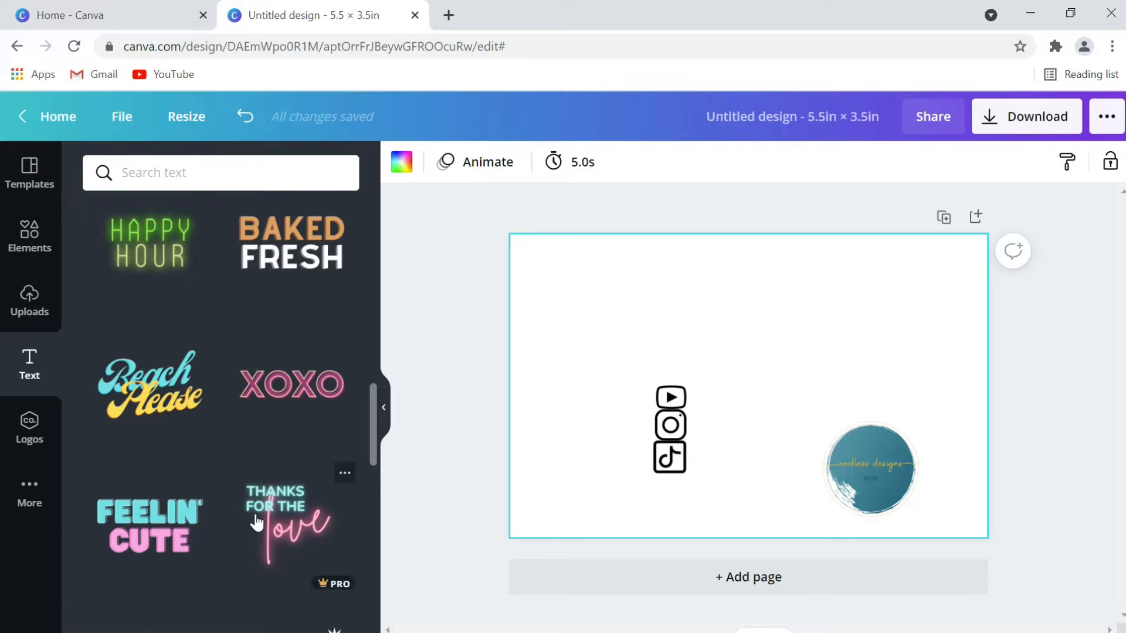
scroll(256, 522, "down", 5)
scroll(257, 510, "down", 12)
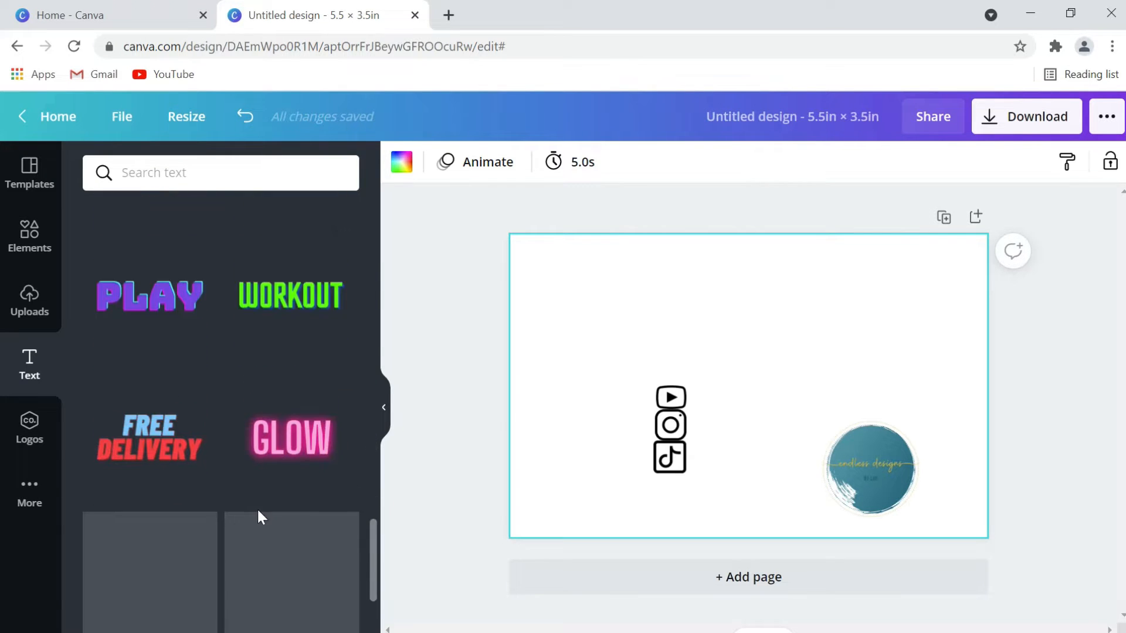
scroll(241, 493, "down", 12)
scroll(241, 488, "down", 12)
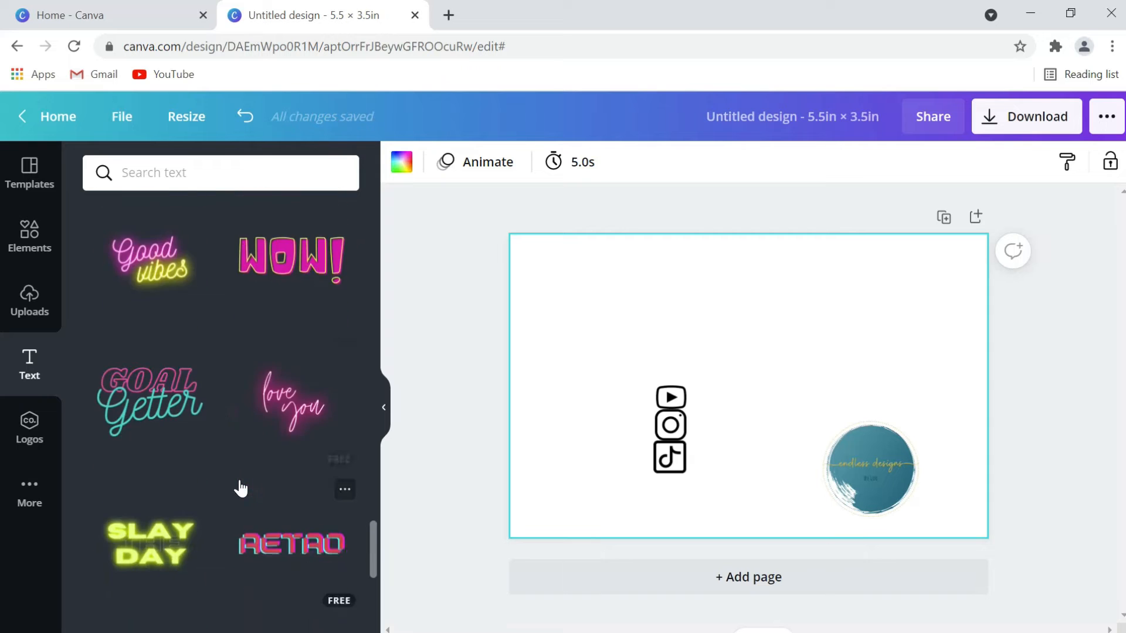
scroll(240, 488, "down", 7)
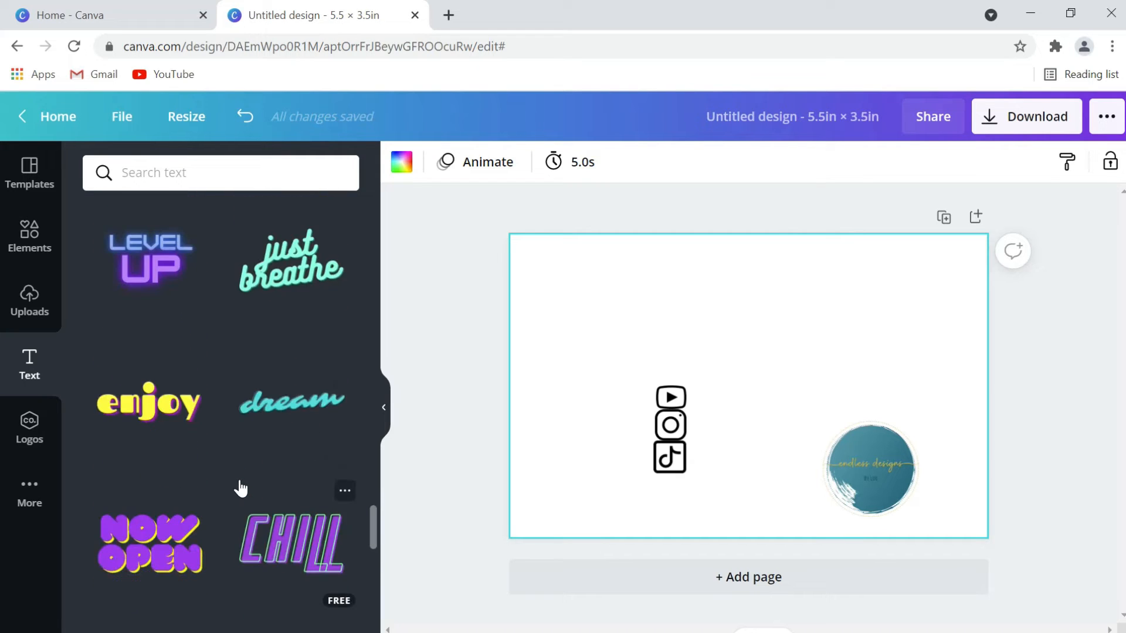
scroll(241, 488, "down", 7)
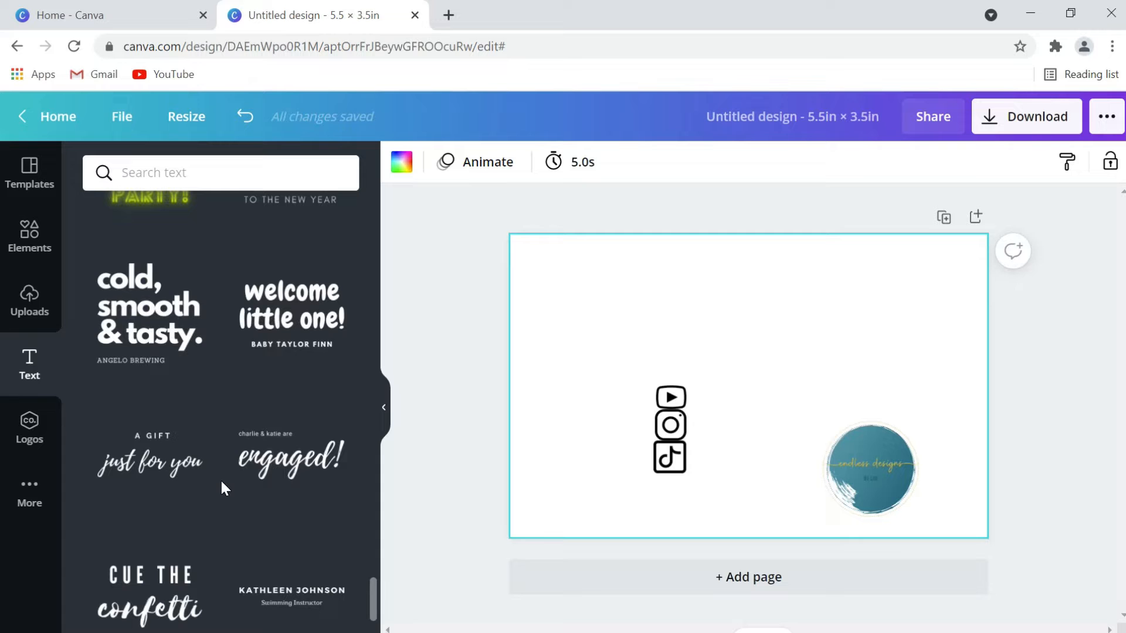
scroll(221, 487, "down", 2)
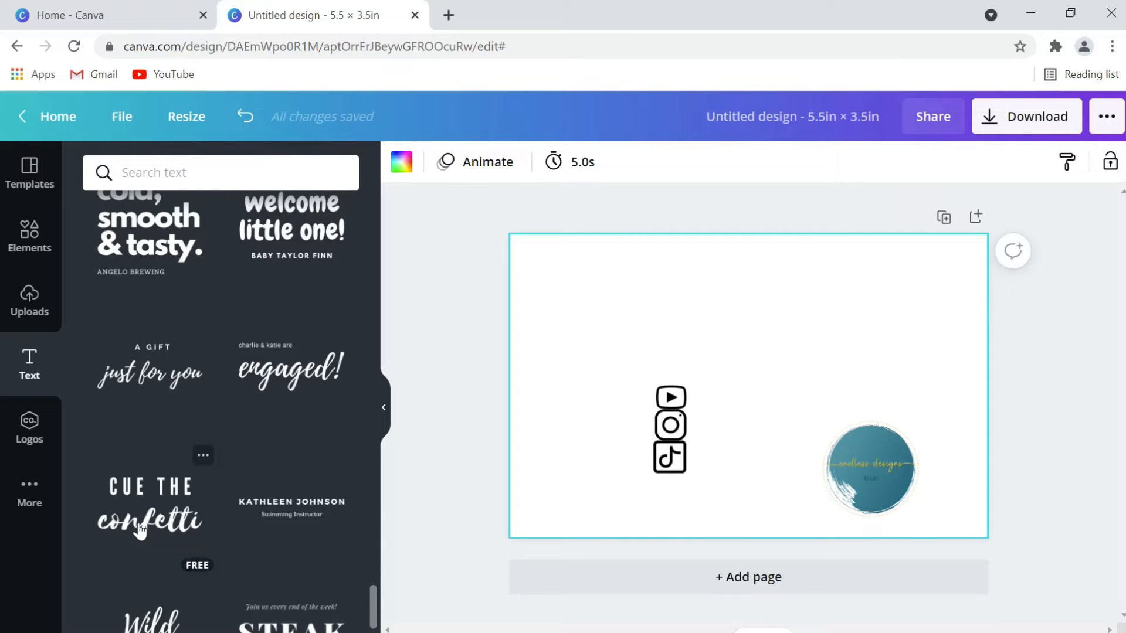
scroll(141, 528, "down", 12)
scroll(144, 523, "down", 12)
scroll(149, 516, "down", 2)
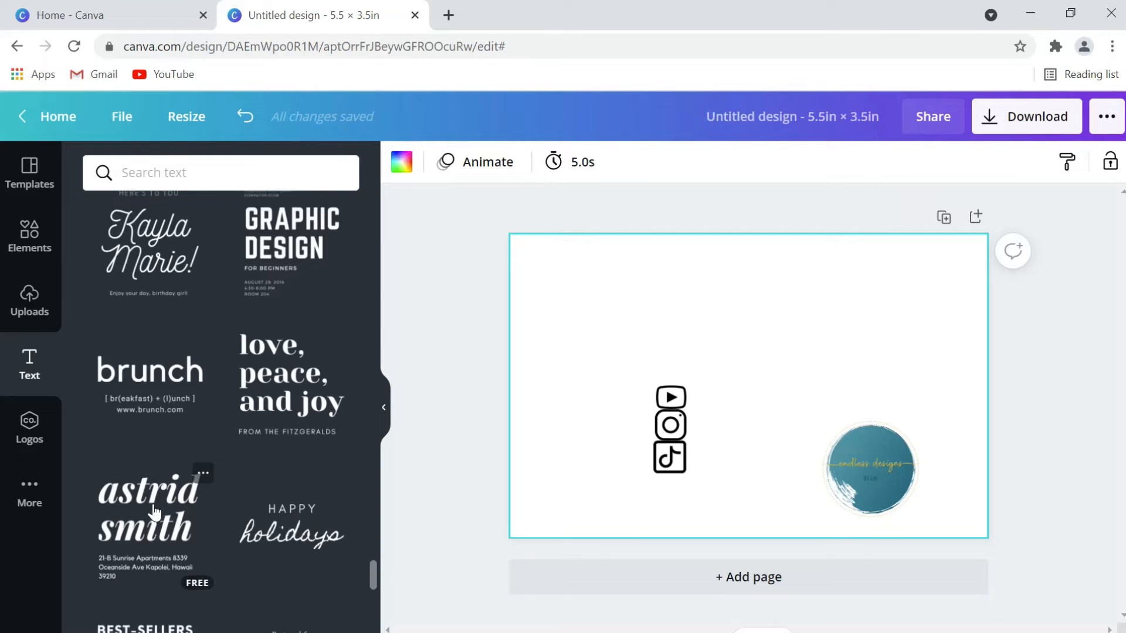
scroll(154, 510, "down", 20)
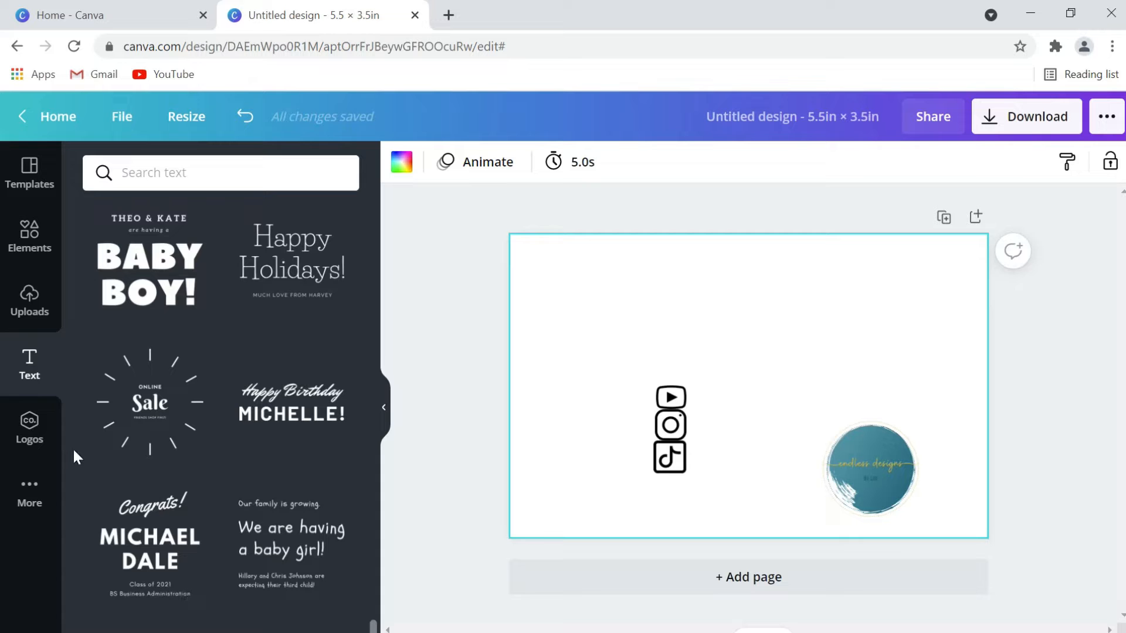
scroll(163, 465, "down", 10)
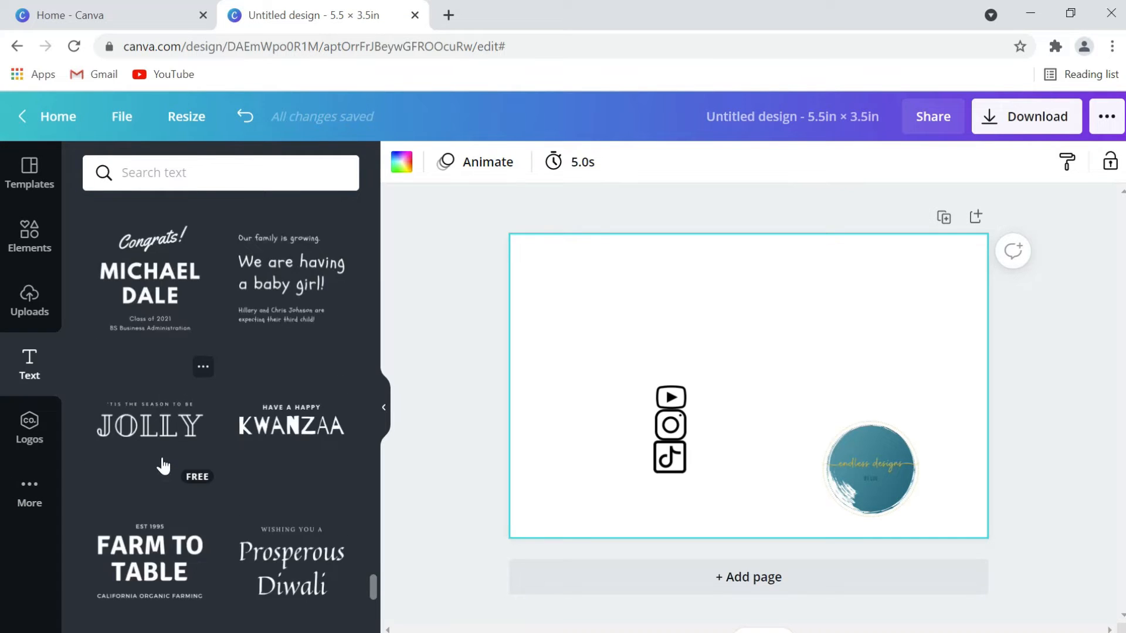
scroll(163, 464, "down", 10)
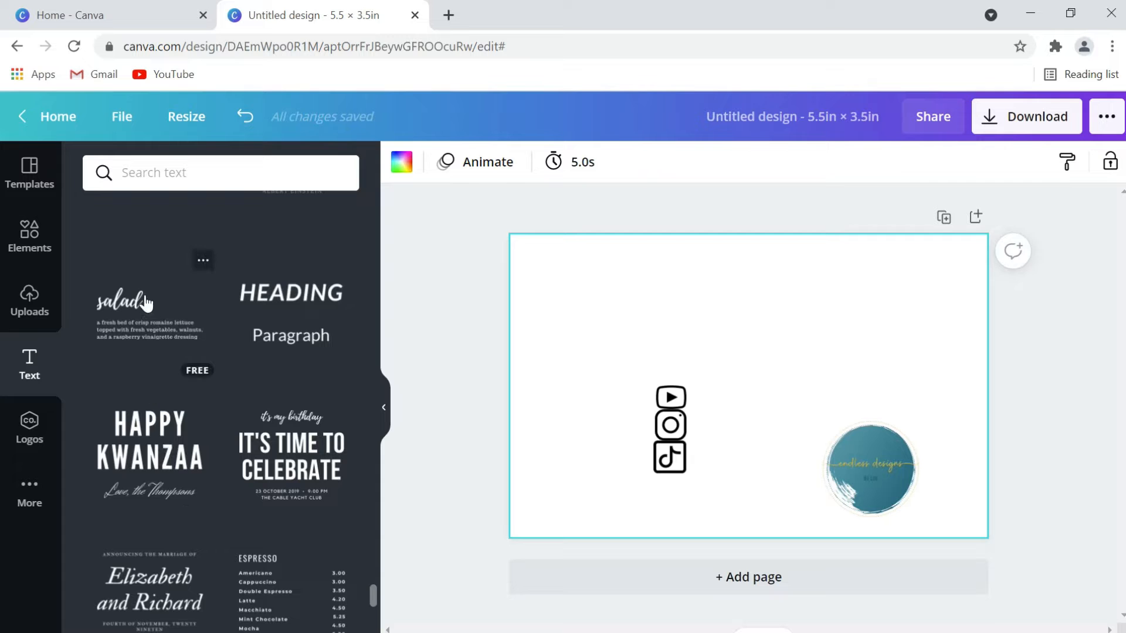
scroll(164, 434, "down", 5)
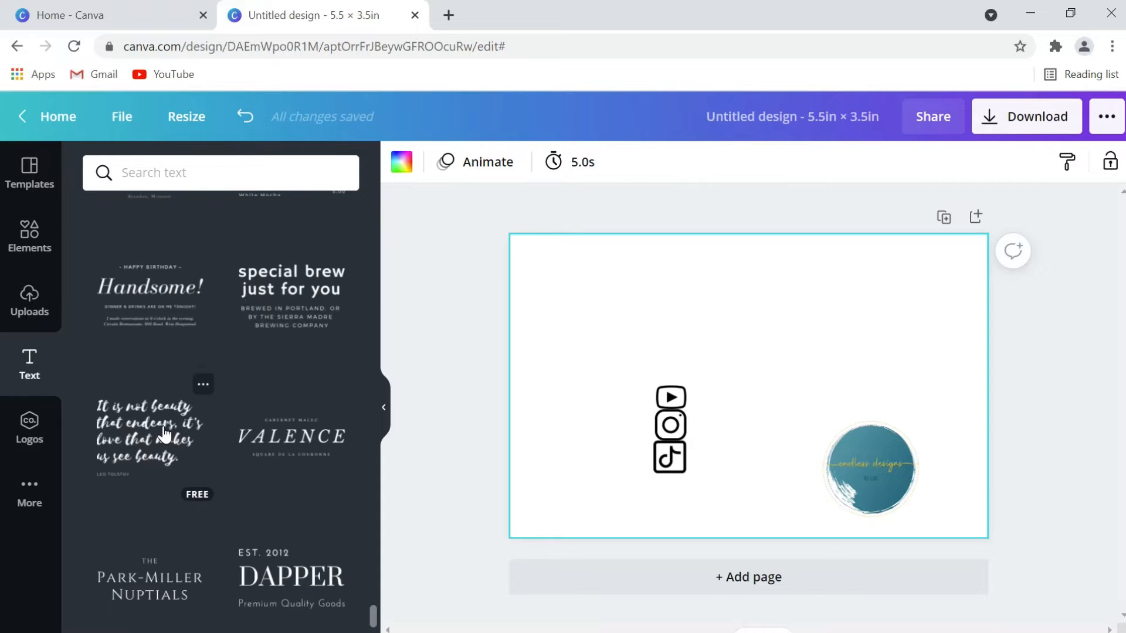
scroll(303, 525, "down", 4)
scroll(304, 525, "down", 10)
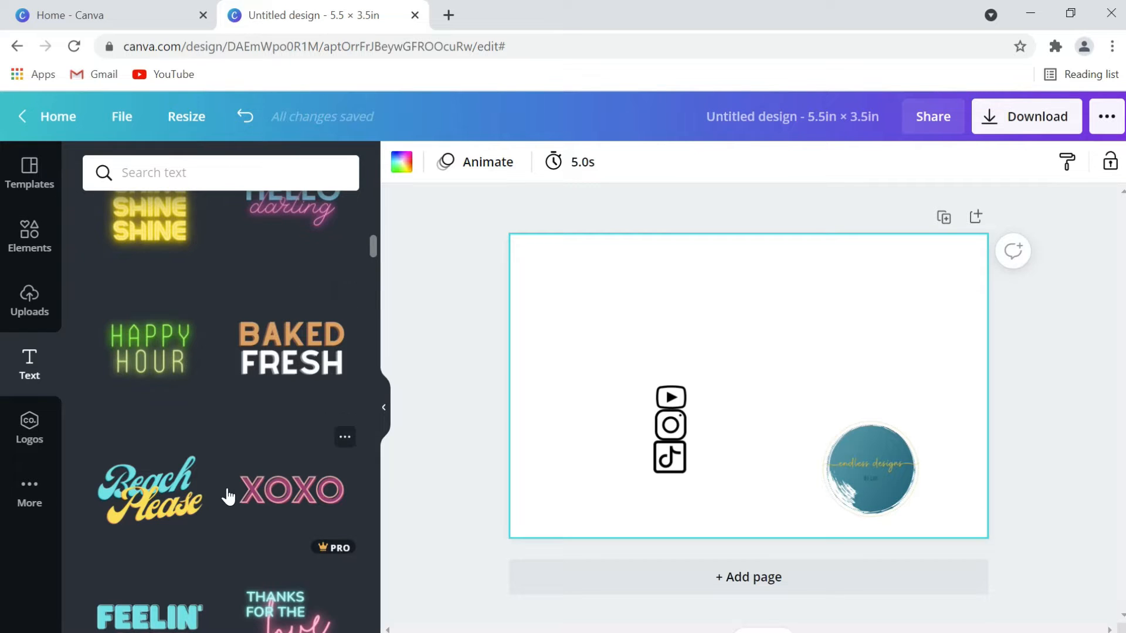
Add the pink neon "love you" font combination to the card, dismiss the ungroup tip and move the group slightly up and right
scroll(228, 497, "up", 10)
scroll(231, 483, "down", 10)
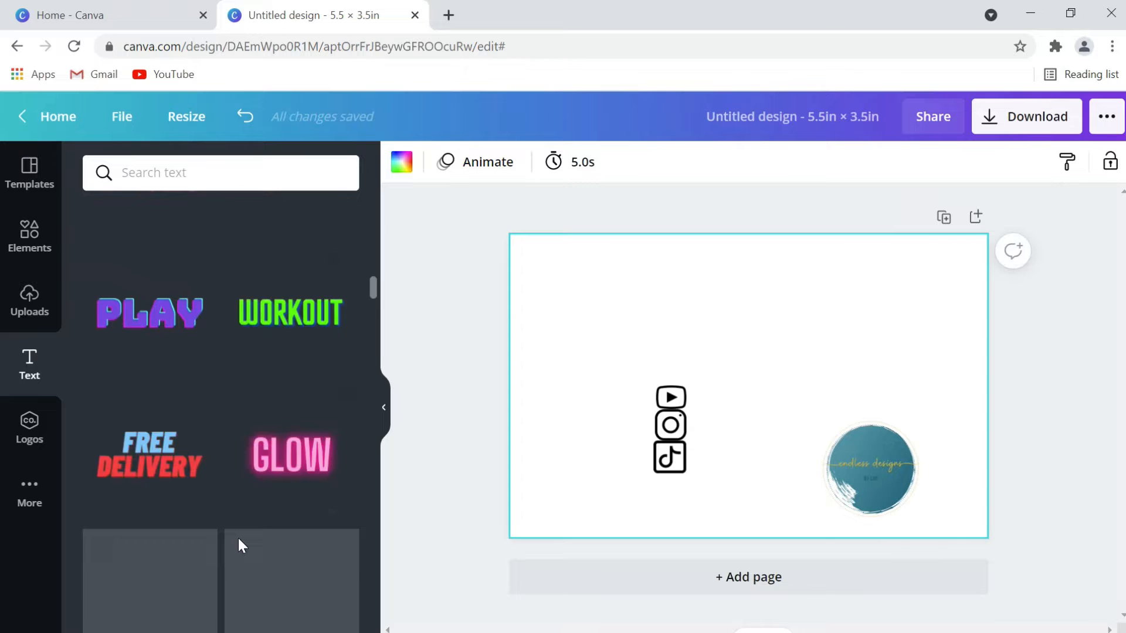
scroll(238, 536, "down", 3)
scroll(239, 547, "down", 5)
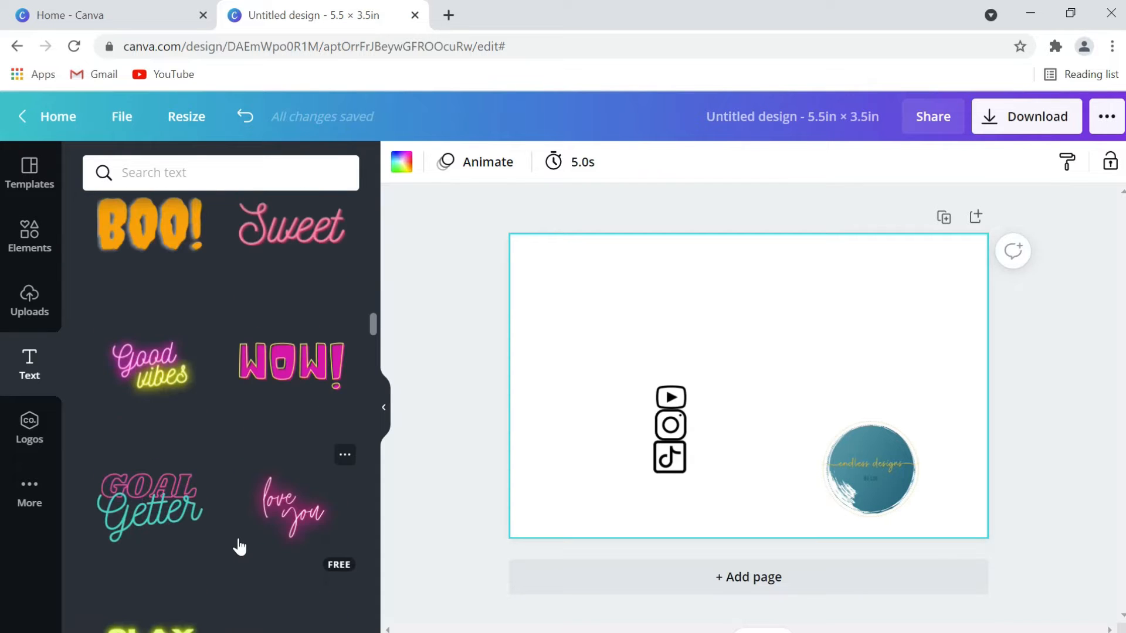
left_click(295, 514)
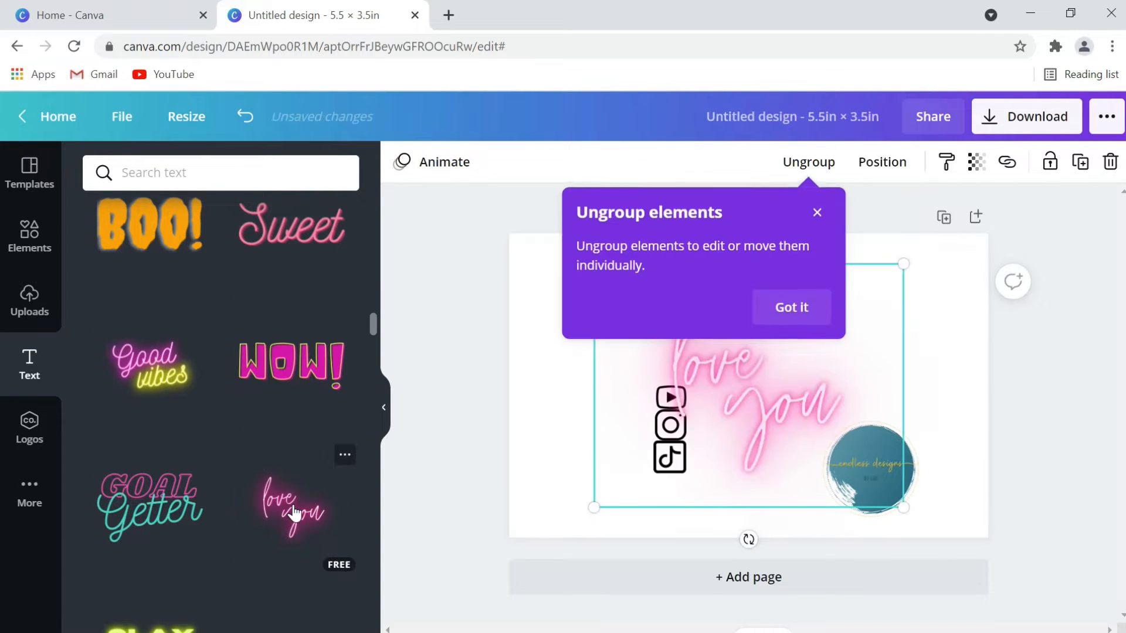
left_click(803, 307)
left_click_drag(768, 351, 800, 381)
Replace the word "love" with "thank" in the neon text group
left_click(703, 335)
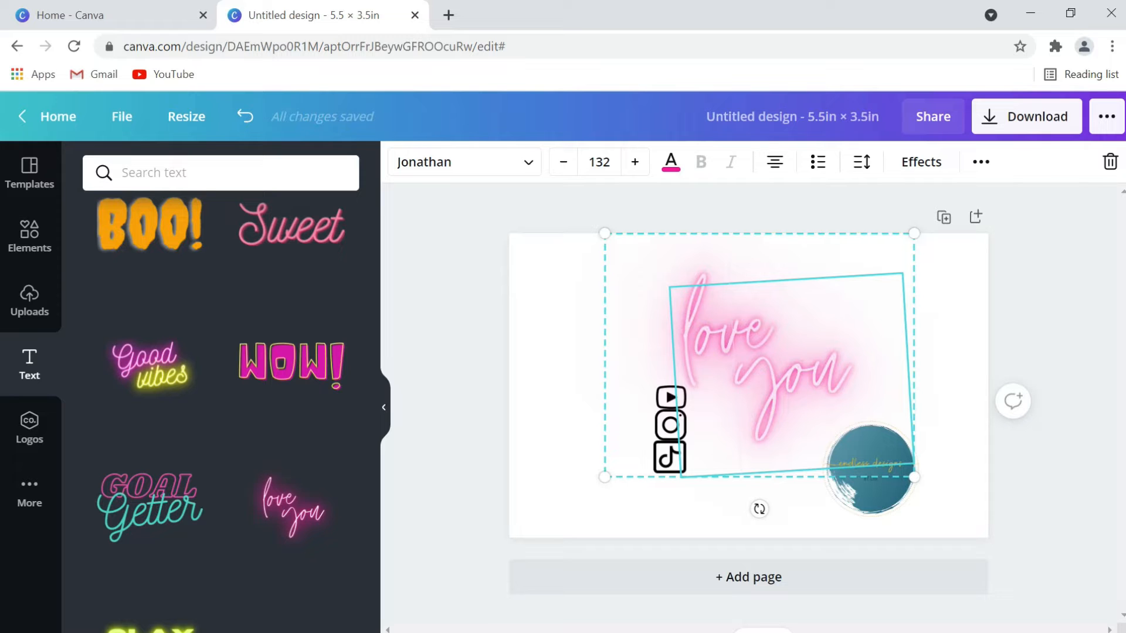
left_click(925, 404)
left_click(730, 333)
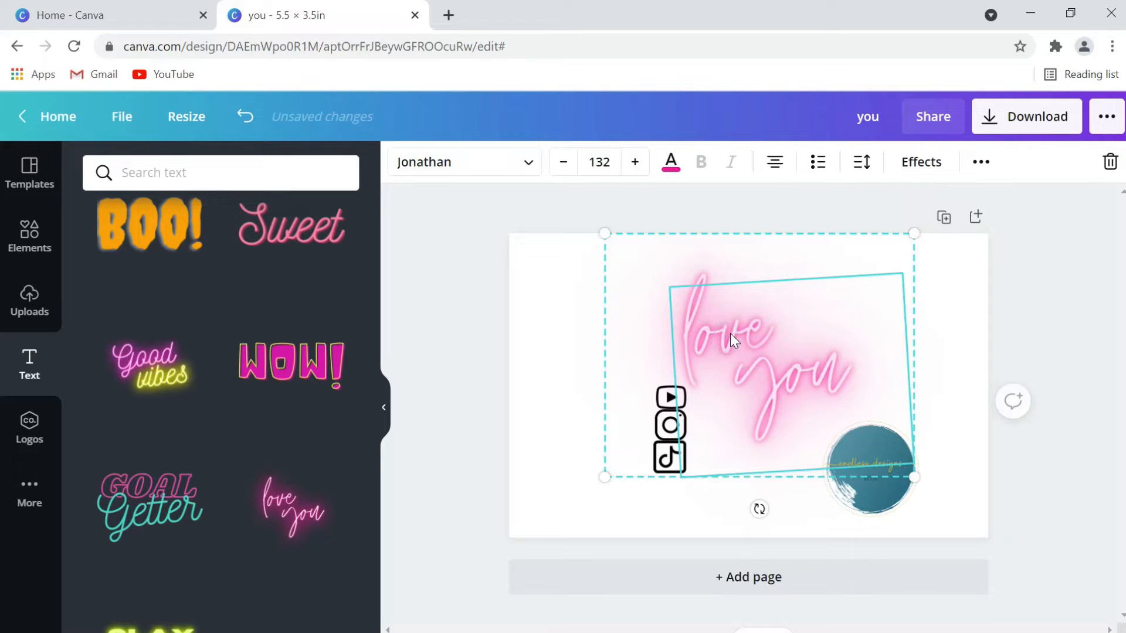
double_click(698, 280)
type("thank")
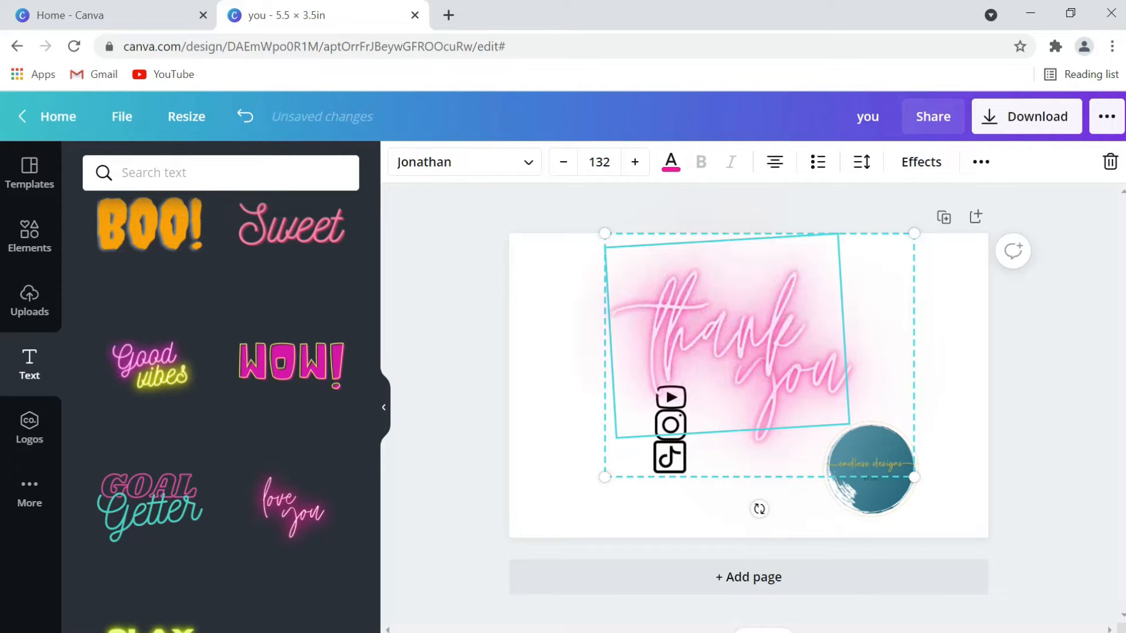
left_click(980, 337)
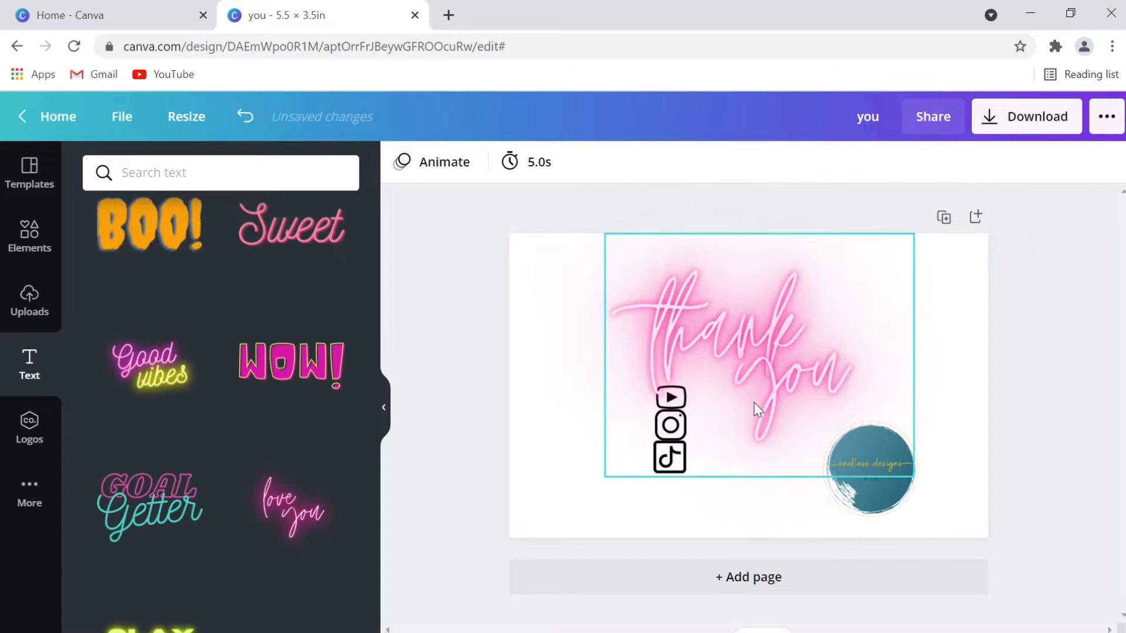
Recolor both the "you" and "thank" neon words with the teal photo color taken from the logo
left_click(734, 341)
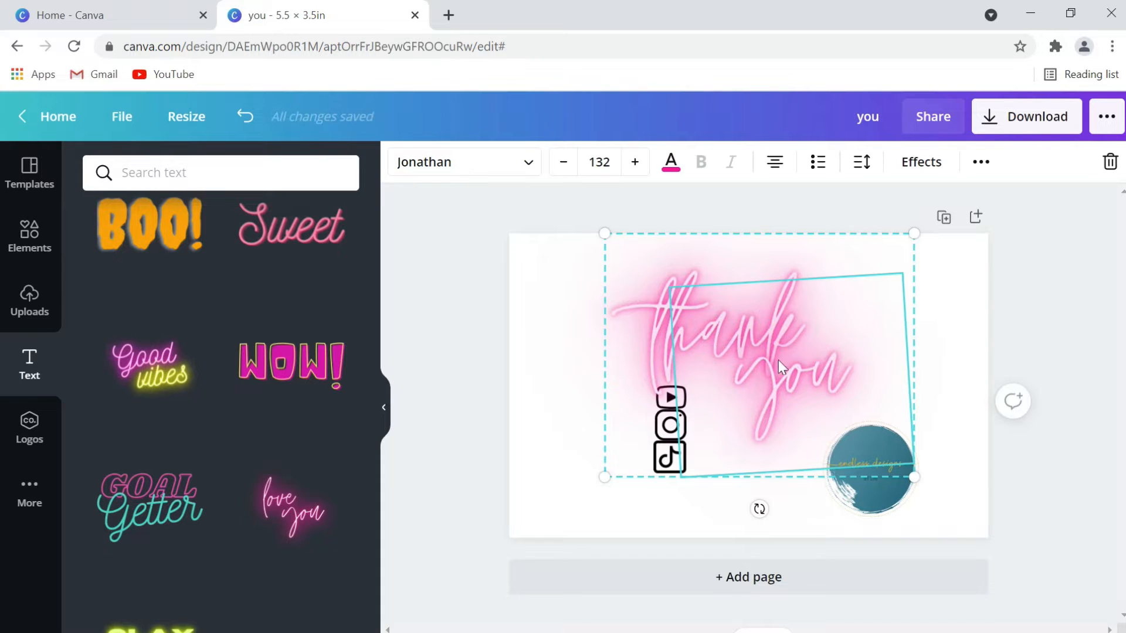
left_click(670, 164)
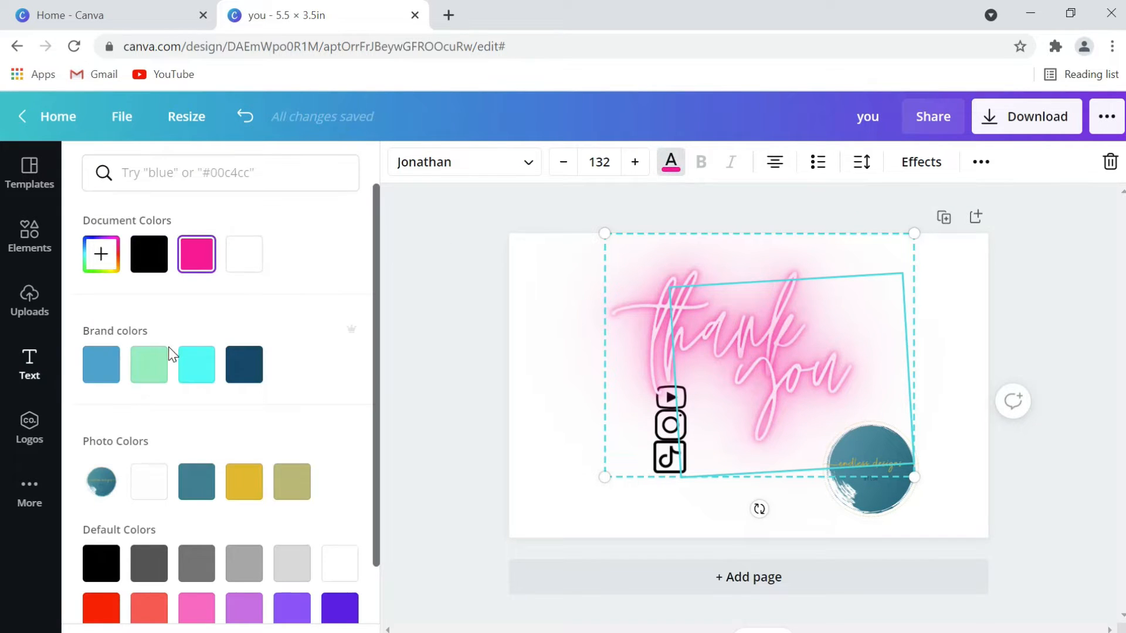
left_click(197, 482)
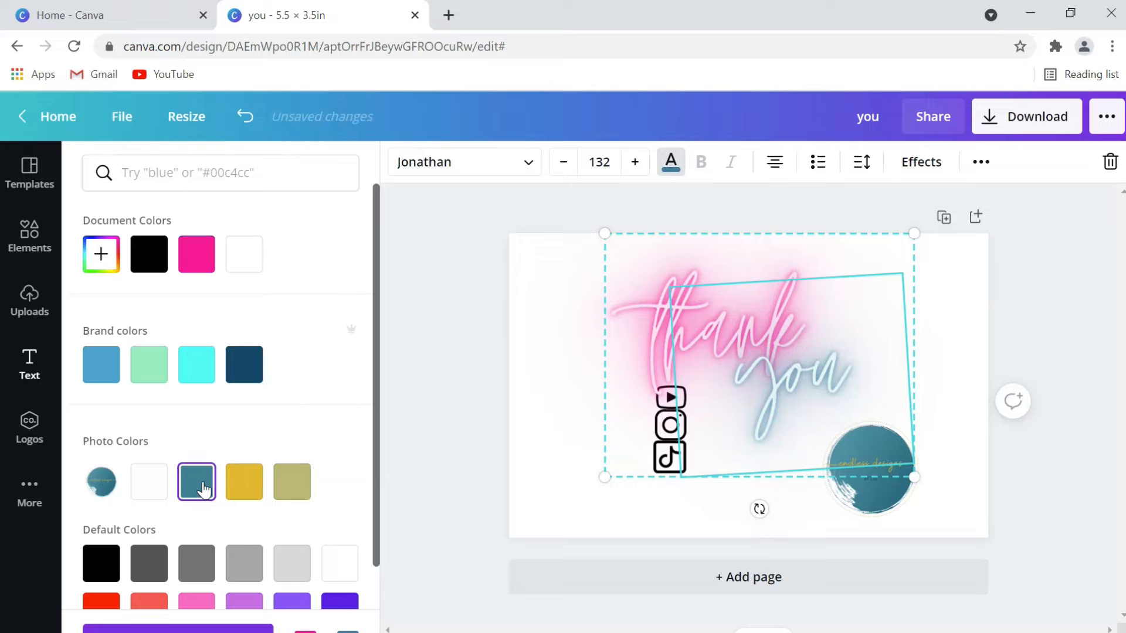
left_click(714, 331)
left_click(198, 482)
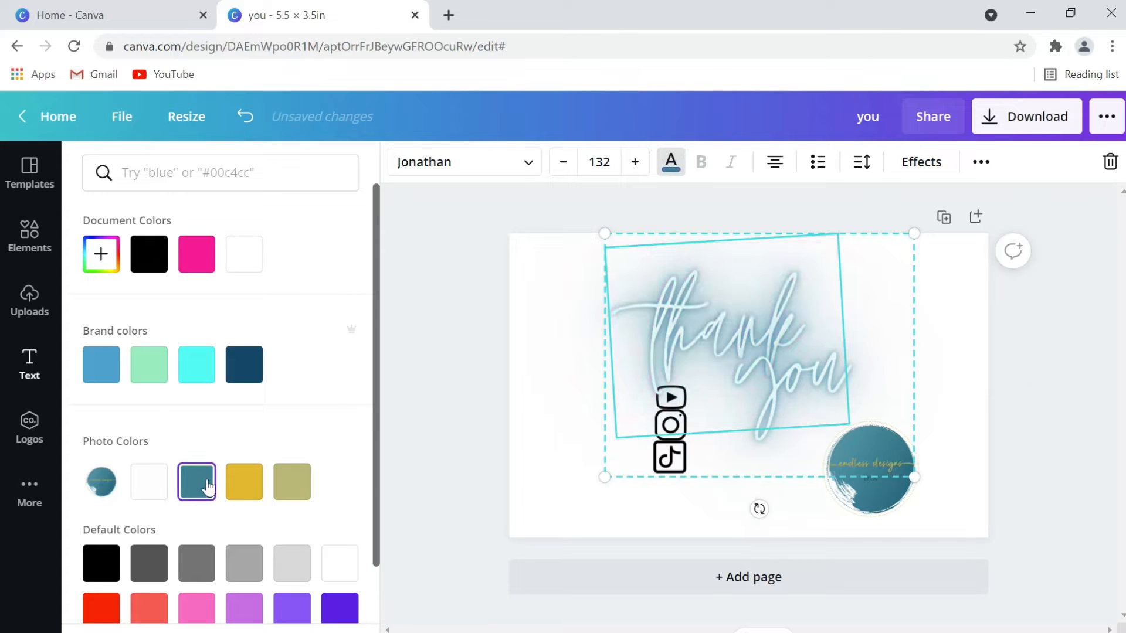
Try the logo's gold and plain black on the word "thank", and set it back to the logo's teal
left_click(245, 486)
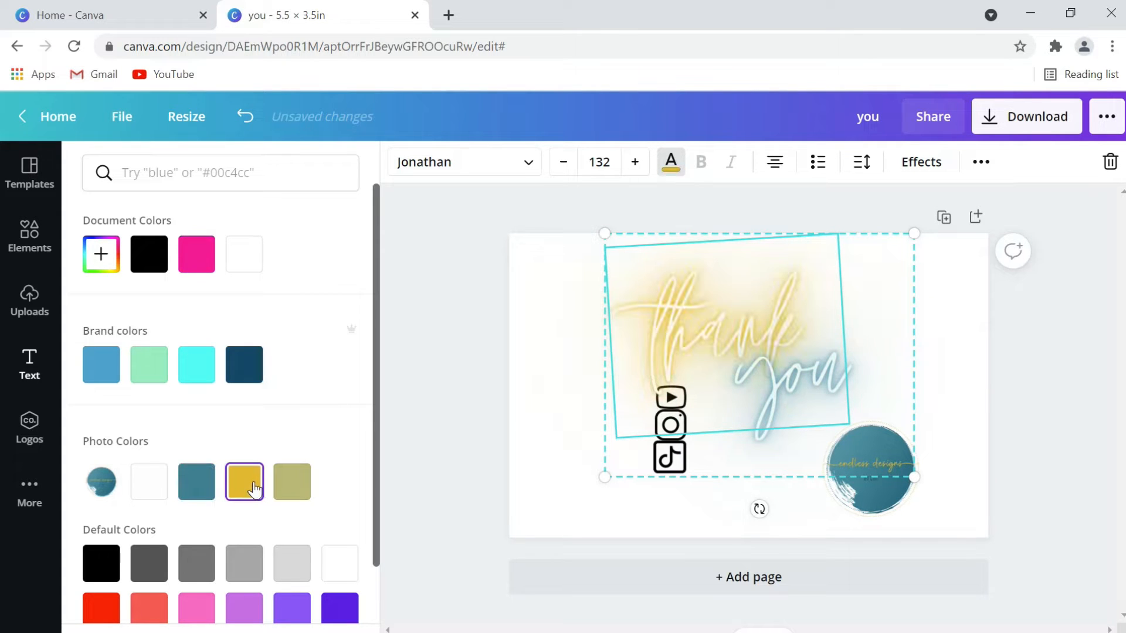
left_click(97, 566)
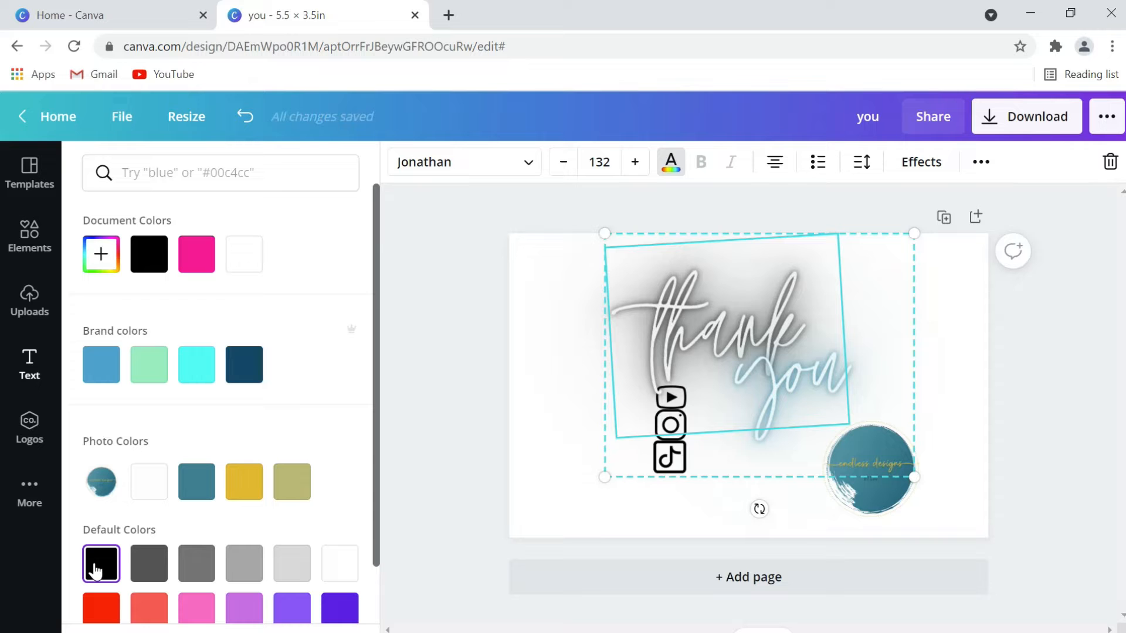
left_click(780, 388)
left_click(193, 488)
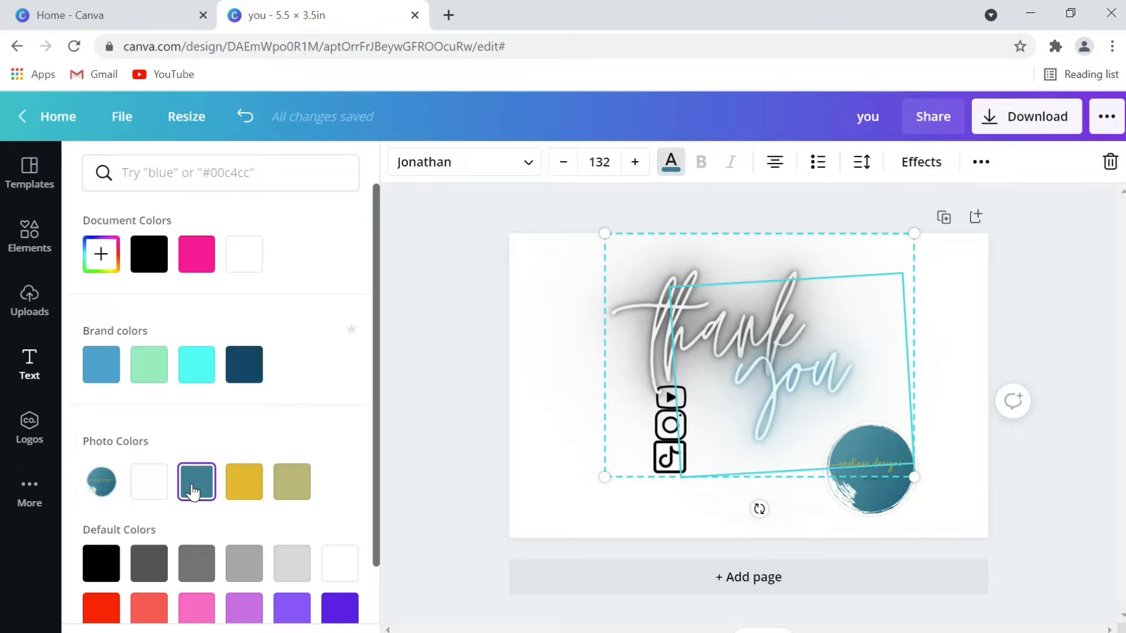
key("ctrl+z")
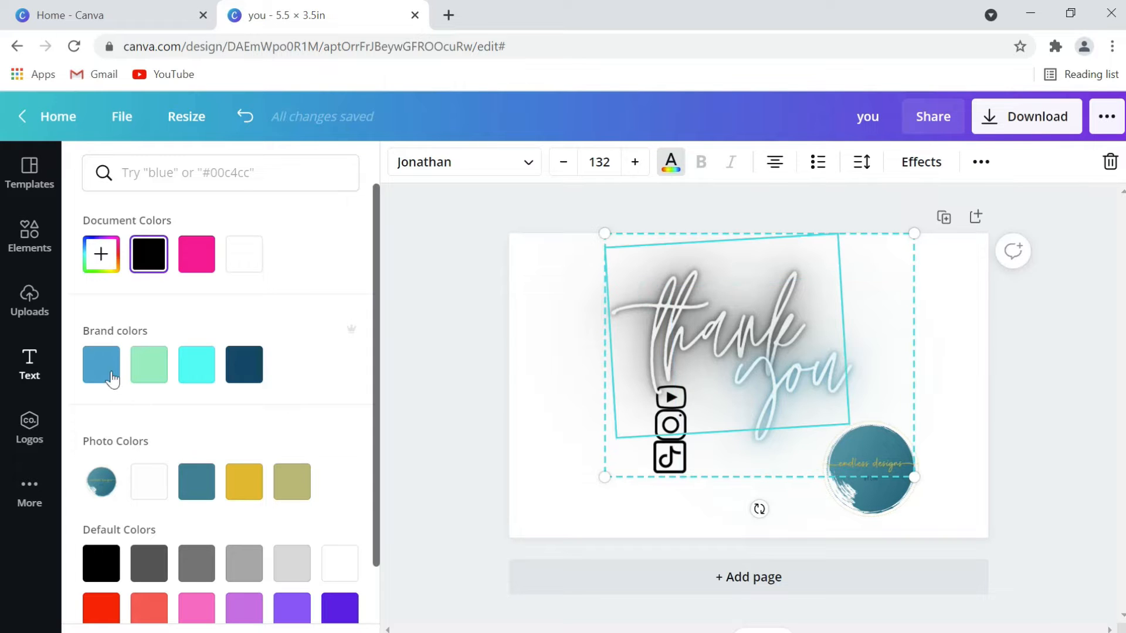
left_click(209, 491)
Set the font of the word "thank" to Moontime and retype it capitalized as "Thank"
left_click(203, 420)
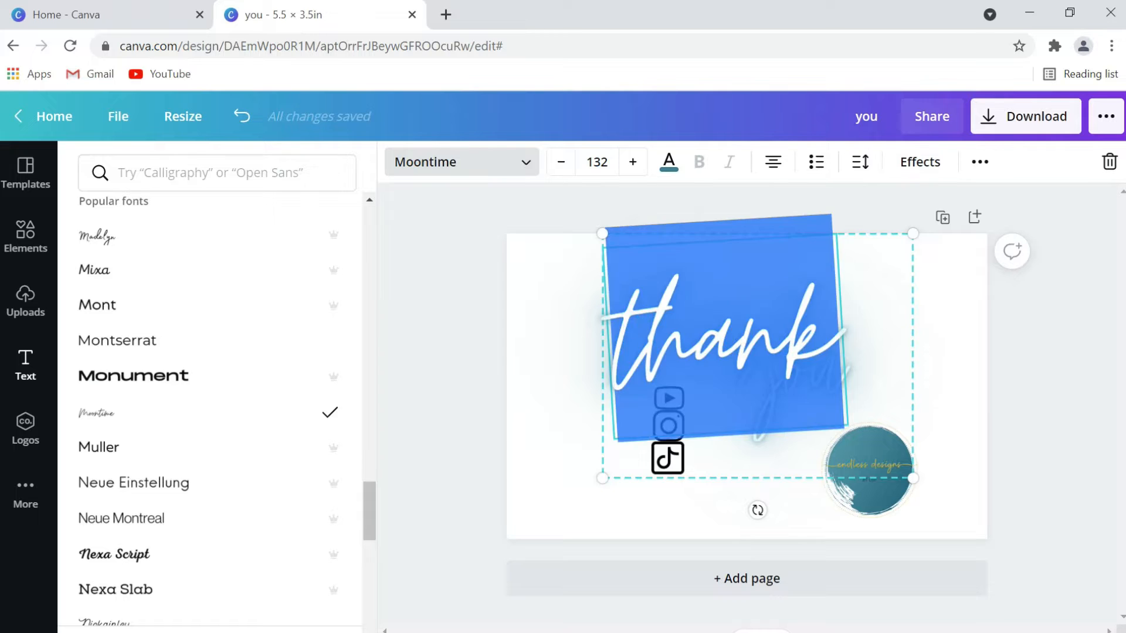
key("ctrl+z")
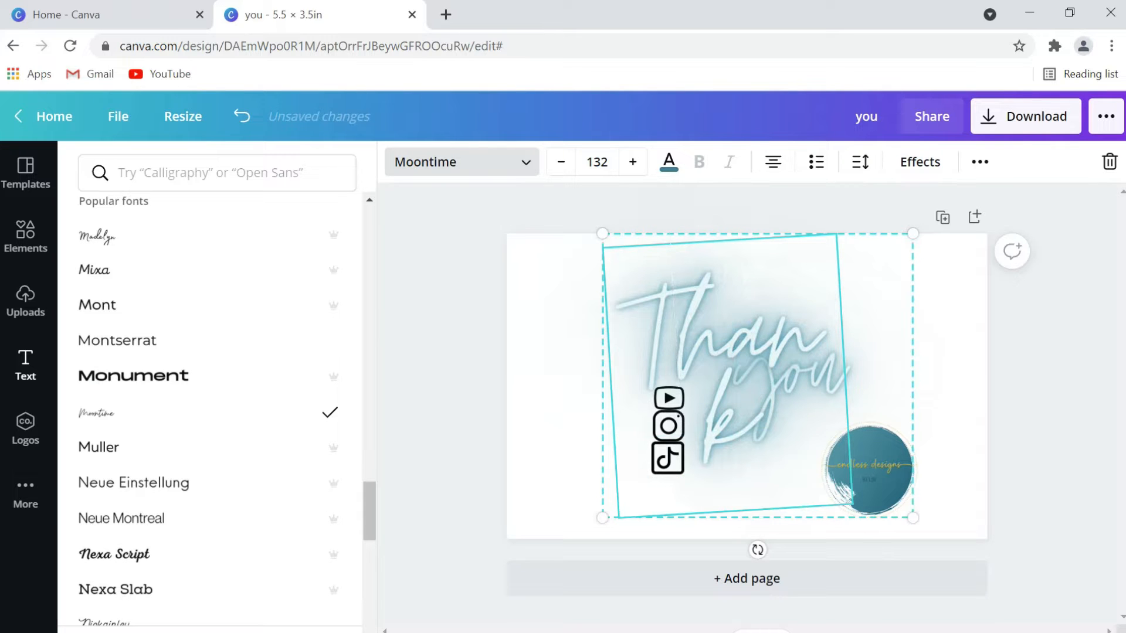
Shrink the "Thank you" text group to font size 113 and move it to the card's horizontal center
left_click_drag(602, 234, 645, 272)
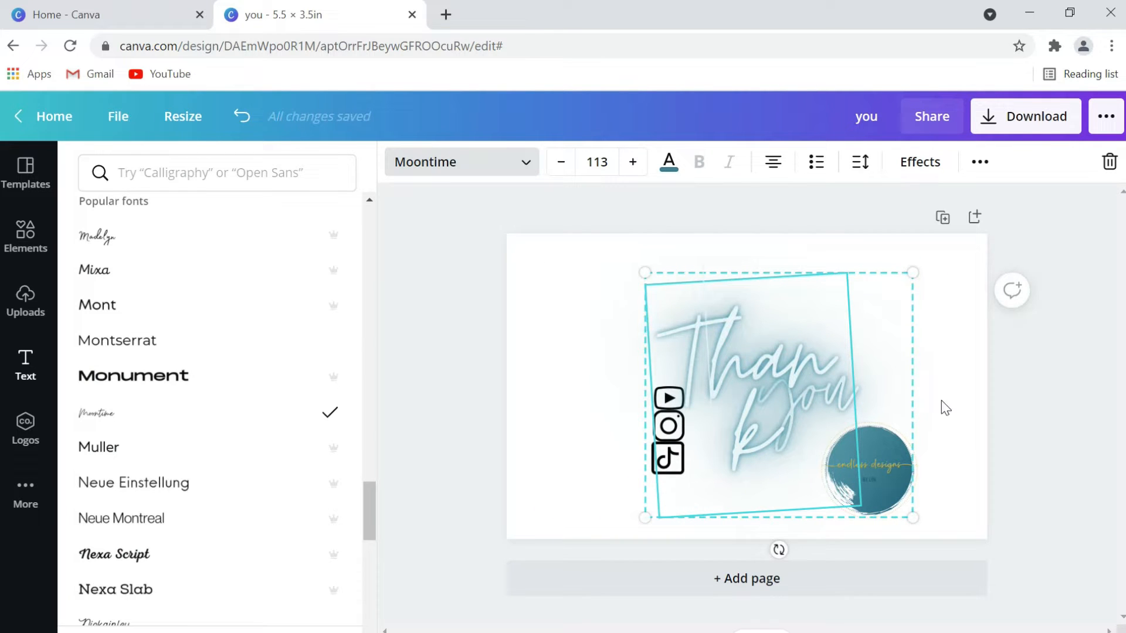
key("ctrl+z")
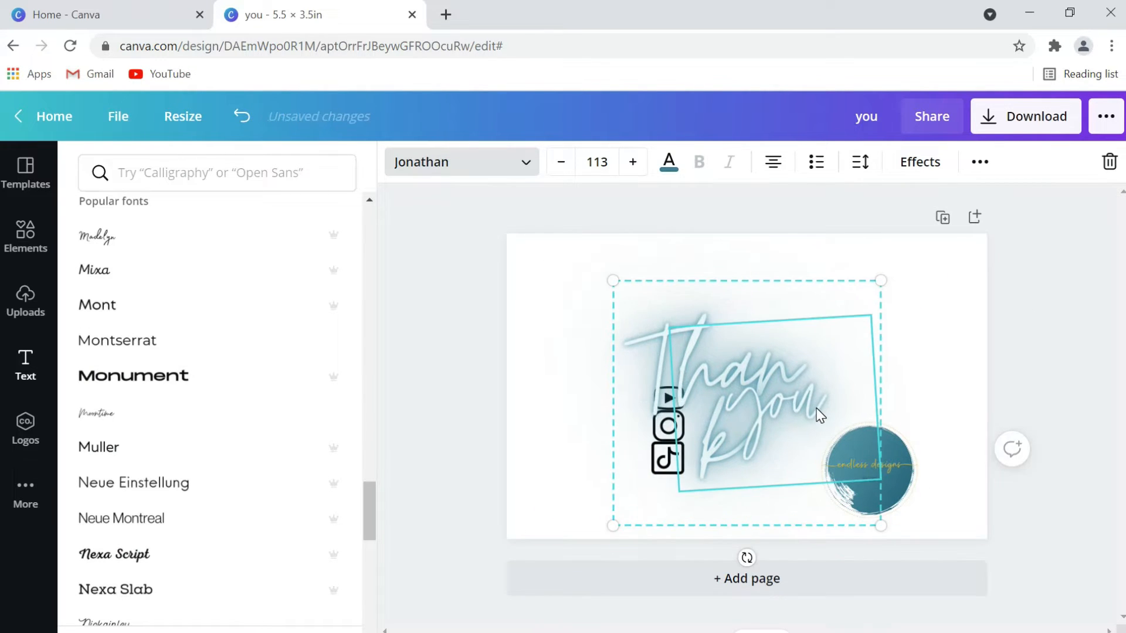
Delete the neon "Thank you" text from the card, leaving the logo and social media icons
key("ctrl+y")
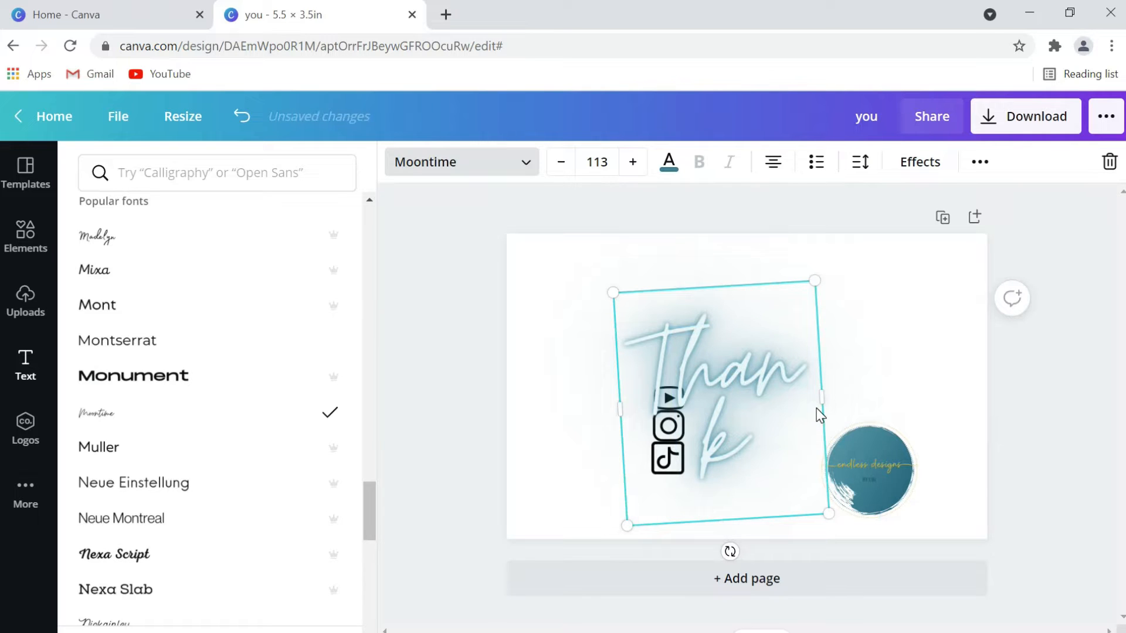
left_click_drag(821, 401, 903, 387)
key("Delete")
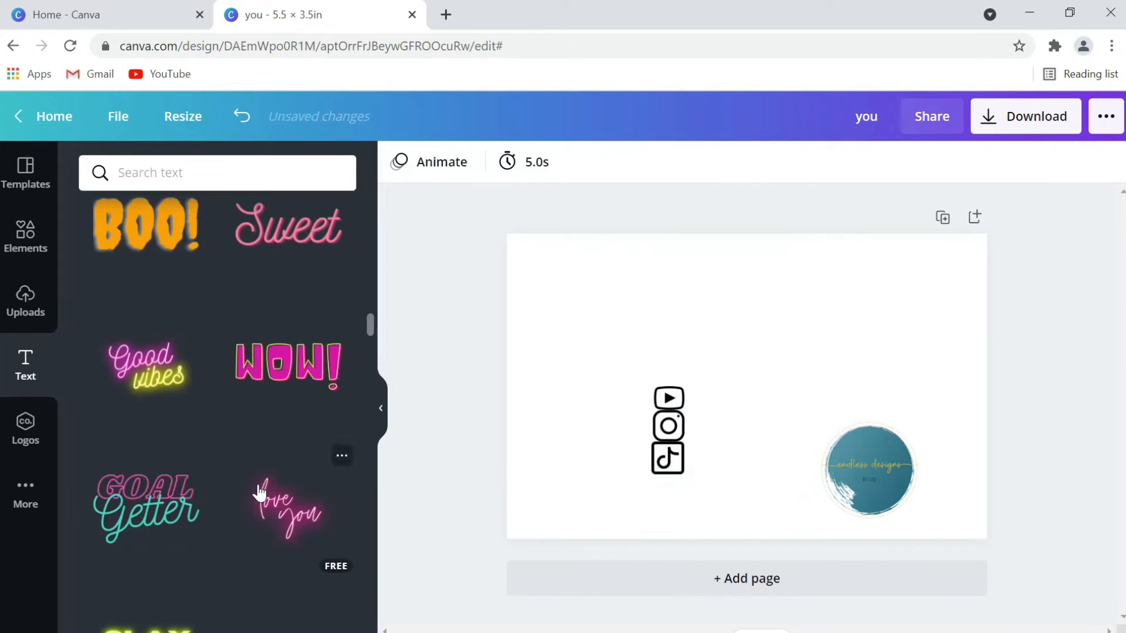
Try the "salad" font combination from the text library on the card, and delete it again
scroll(259, 497, "down", 5)
scroll(258, 496, "up", 5)
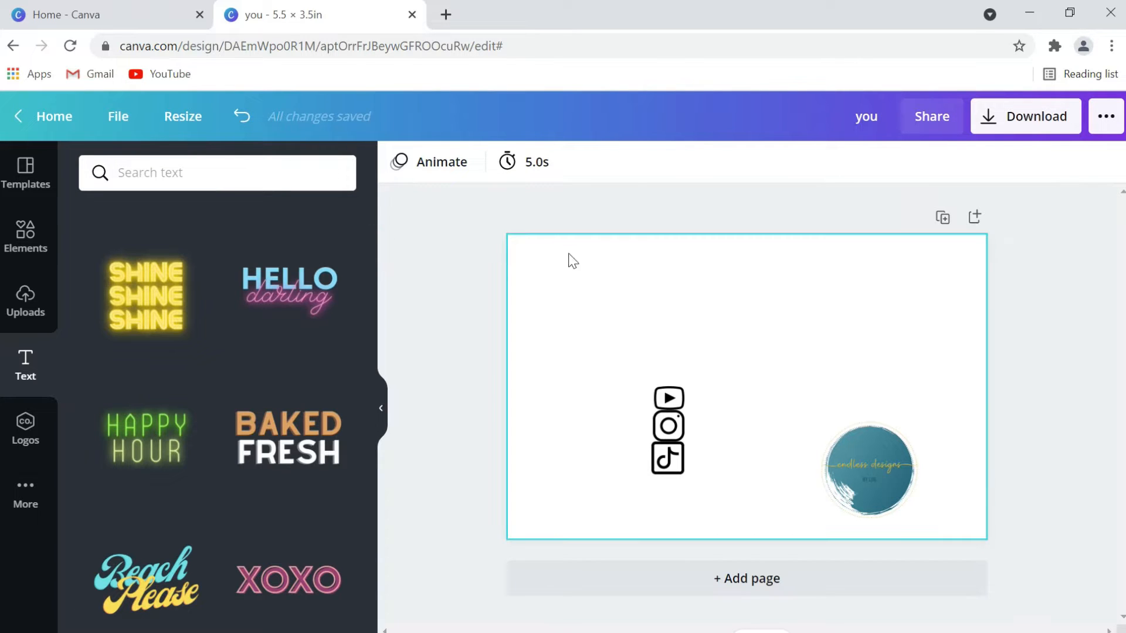
left_click(562, 275)
left_click_drag(369, 255, 377, 500)
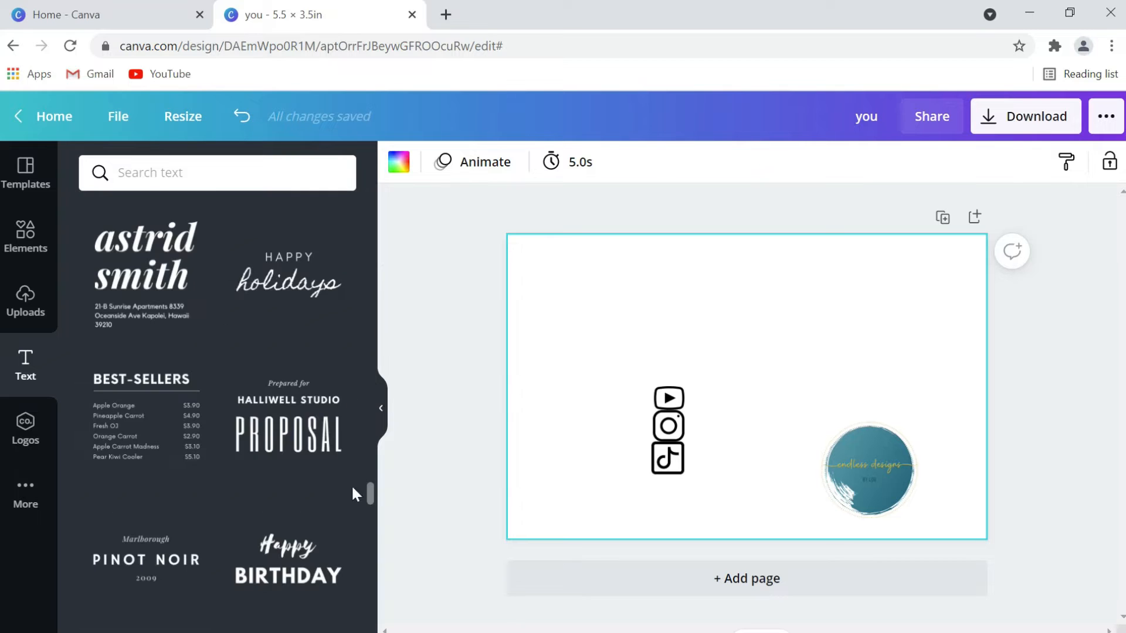
scroll(290, 549, "down", 5)
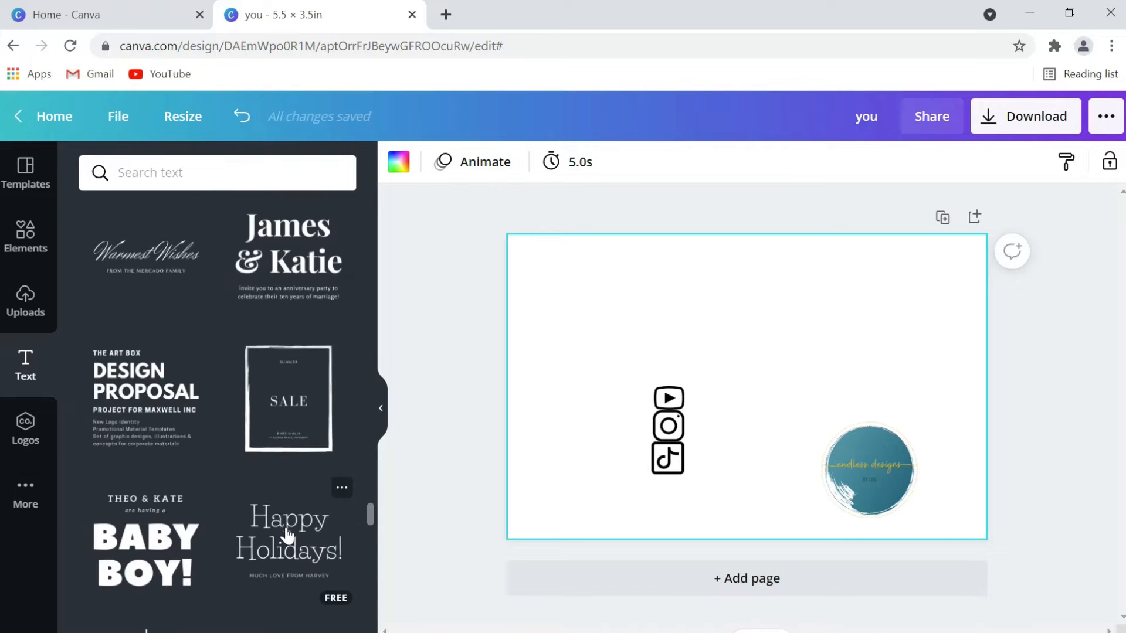
scroll(289, 538, "down", 5)
scroll(258, 560, "down", 5)
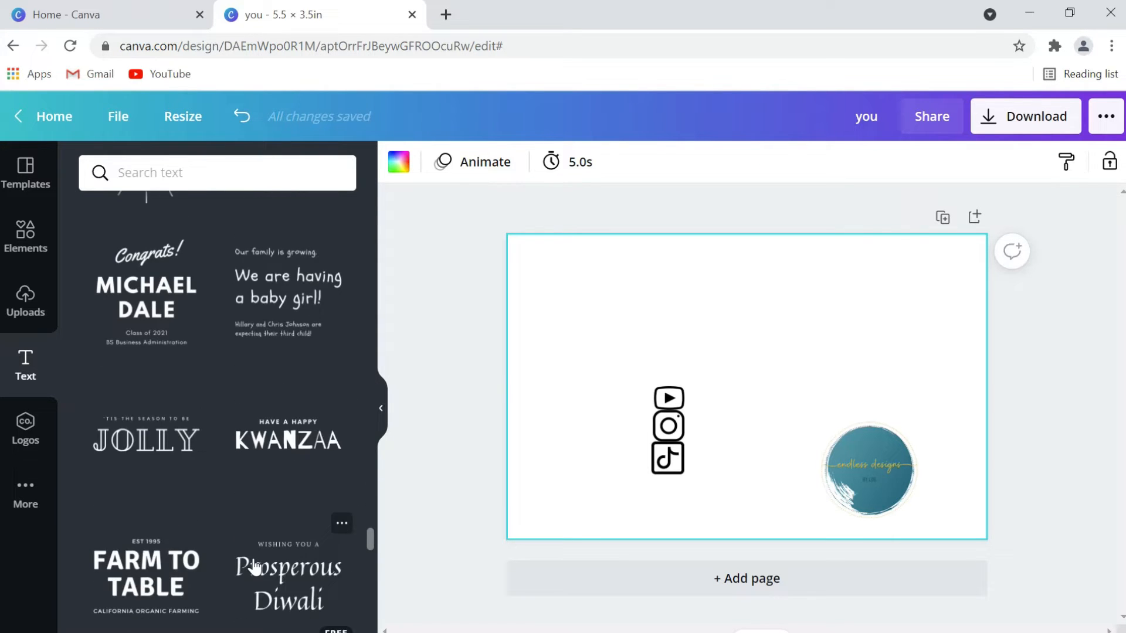
scroll(254, 566, "down", 5)
scroll(253, 566, "down", 10)
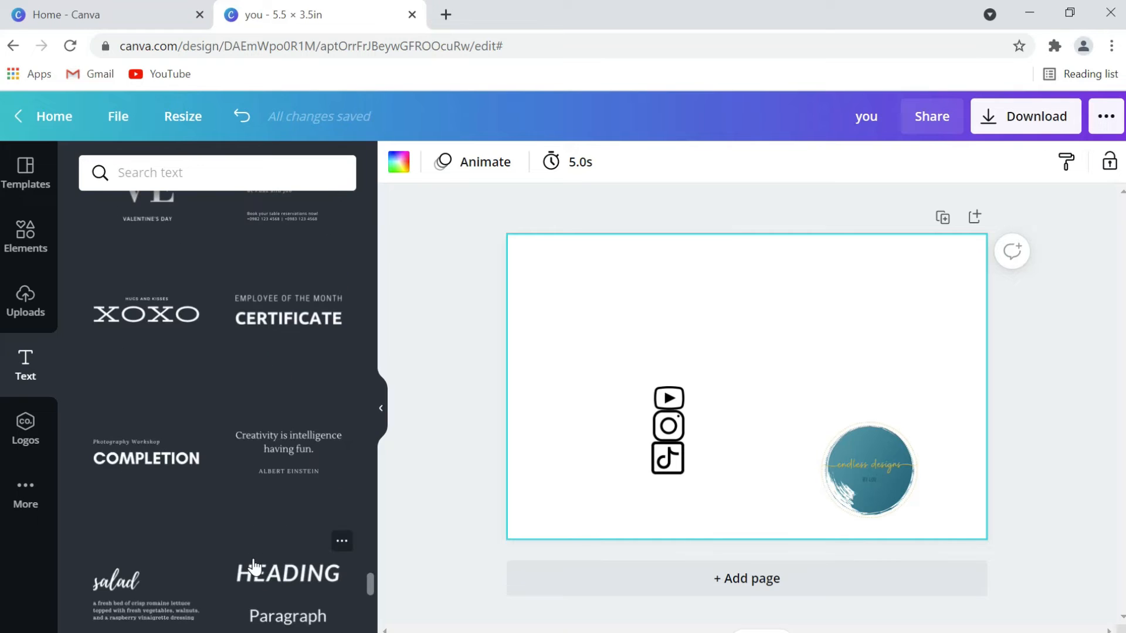
left_click(142, 581)
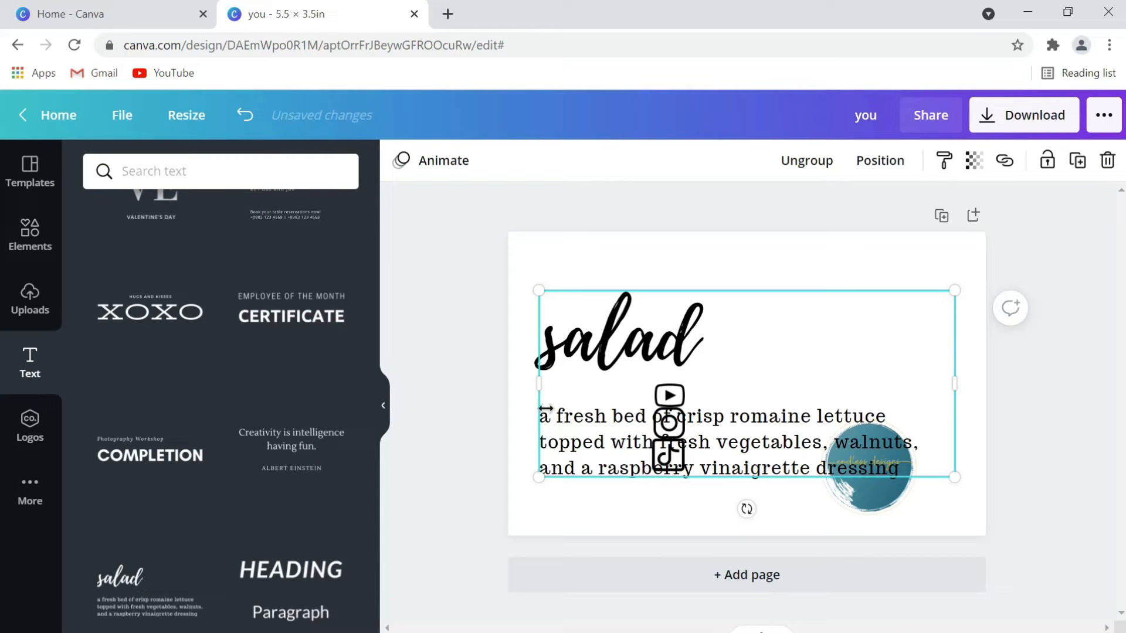
scroll(322, 513, "down", 5)
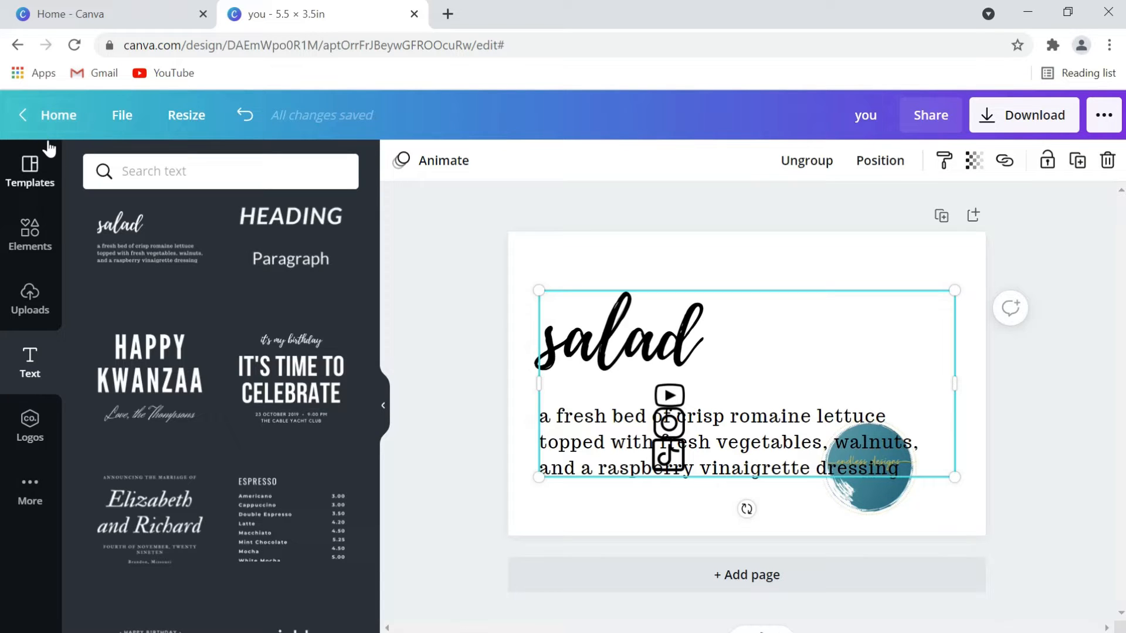
key("Delete")
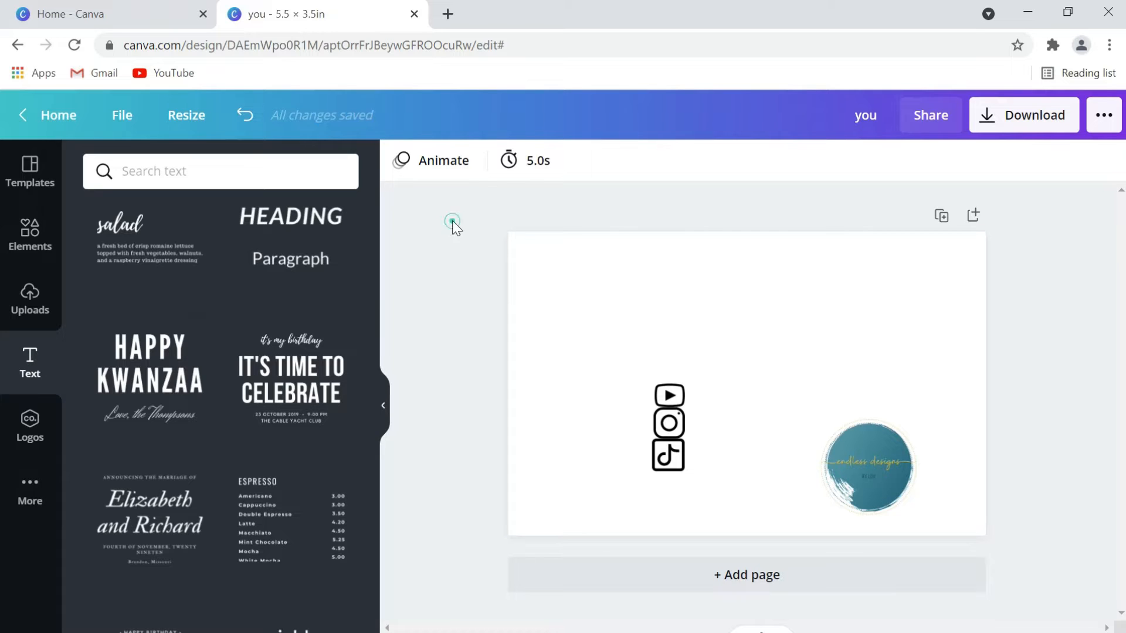
Try the "It is not beauty that endears" quote font combination on the card, and delete it again
left_click(383, 406)
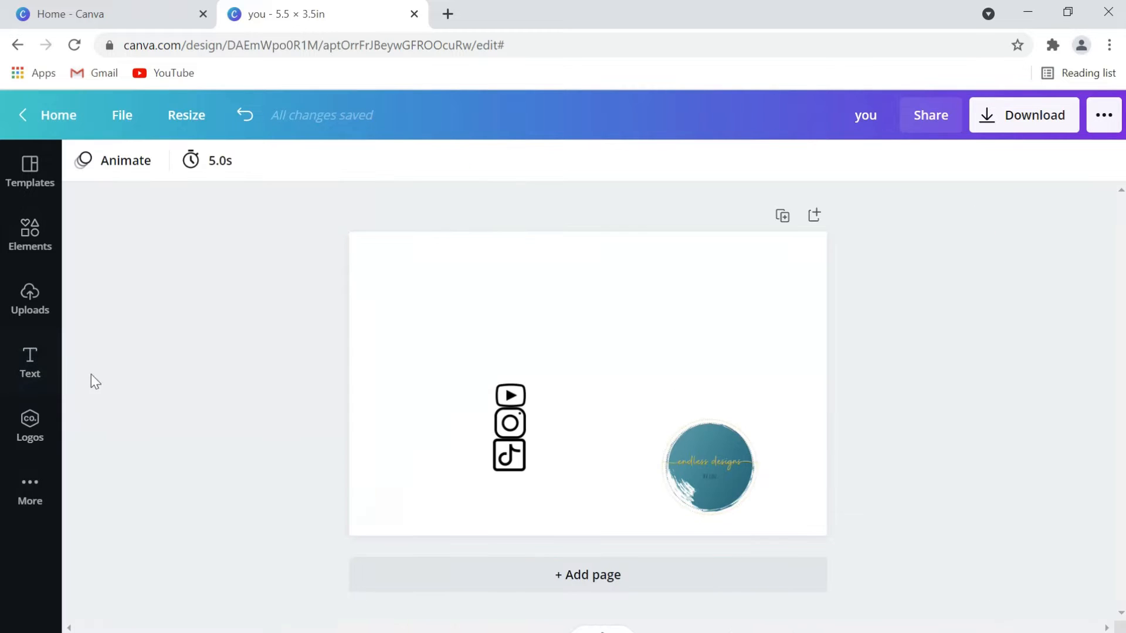
left_click(25, 366)
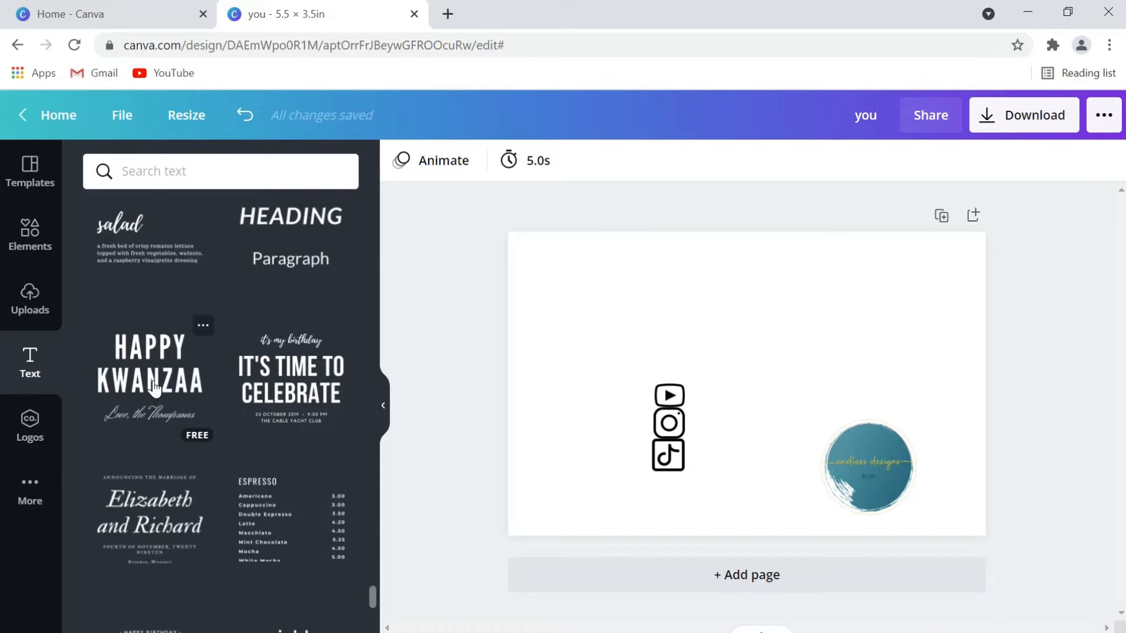
scroll(130, 233, "up", 2)
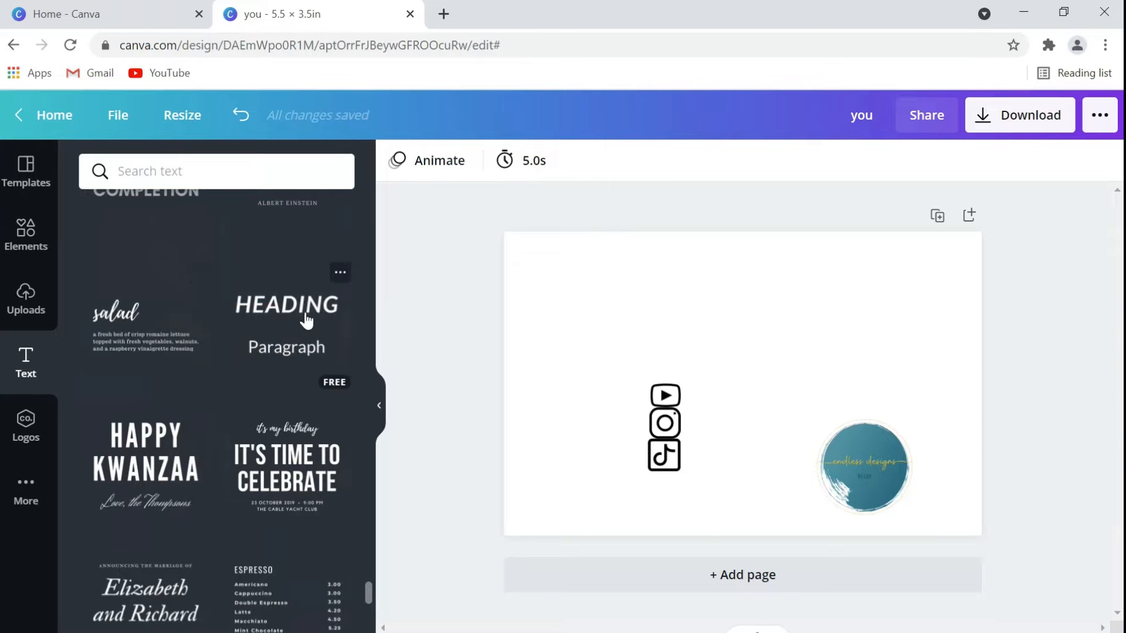
scroll(287, 334, "down", 7)
left_click(163, 434)
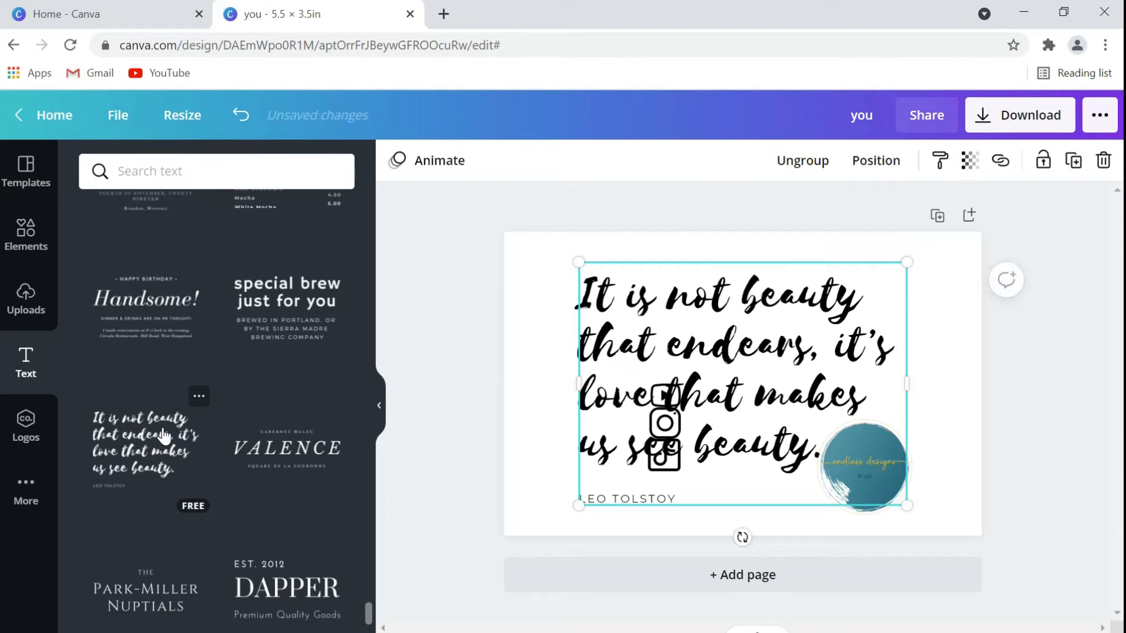
key("Delete")
Browse the remaining font combinations for a script style suited to a thank-you card
scroll(164, 434, "down", 12)
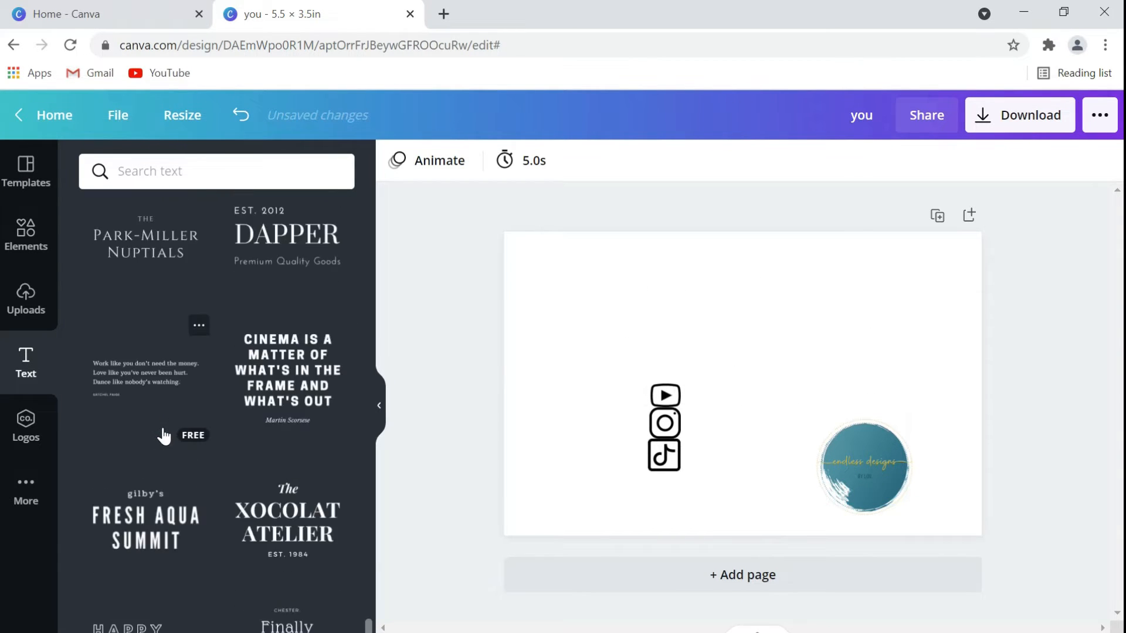
scroll(165, 434, "down", 13)
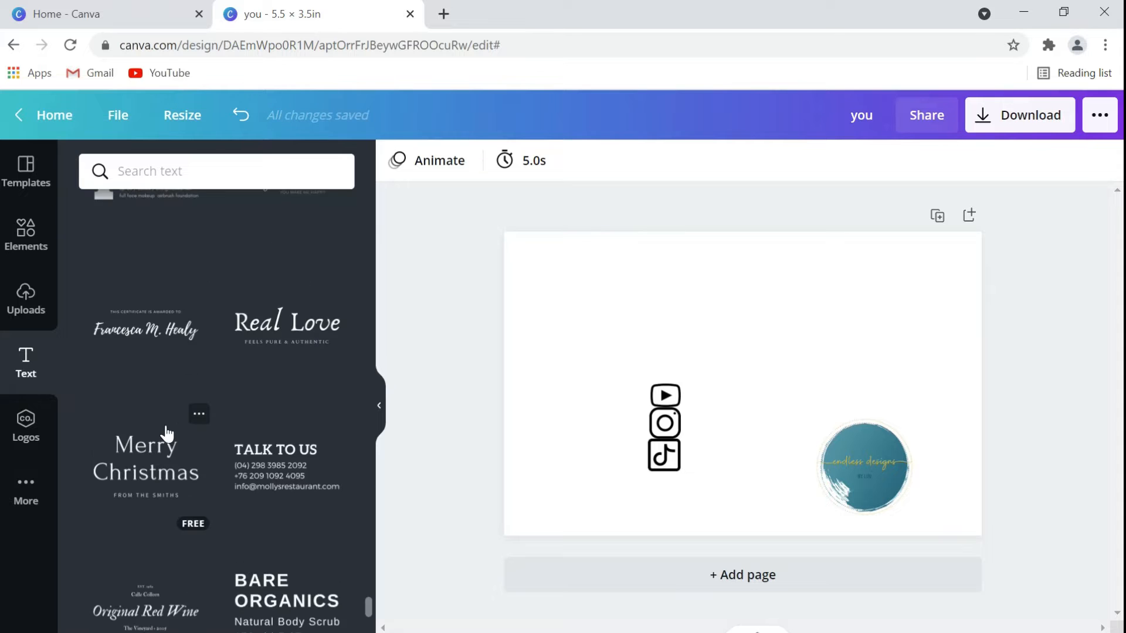
scroll(167, 434, "down", 12)
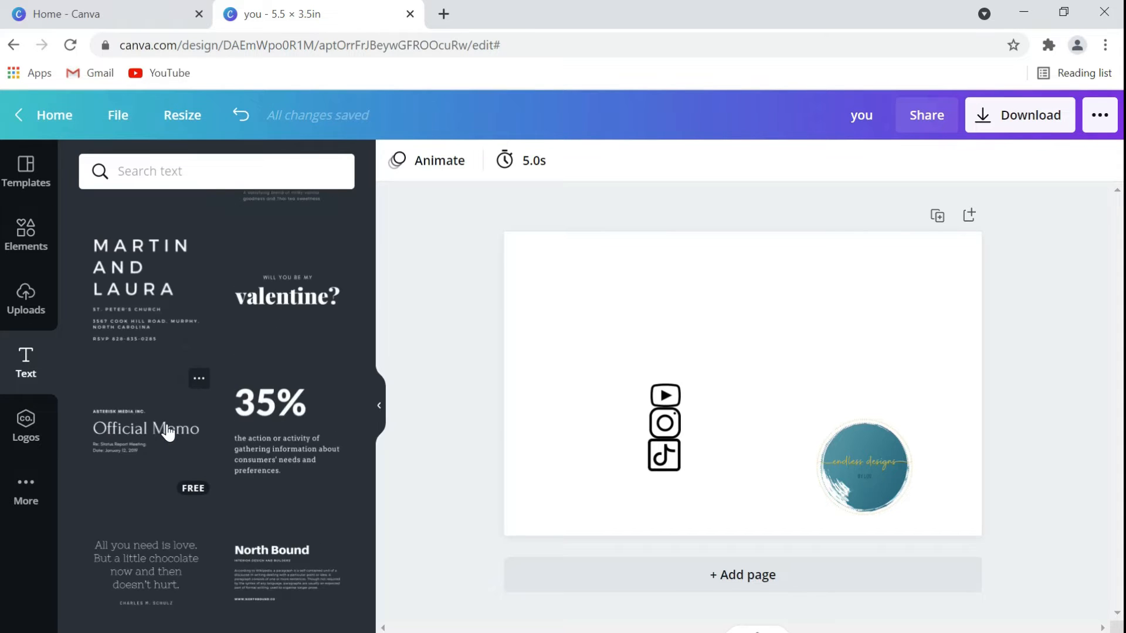
scroll(167, 434, "down", 9)
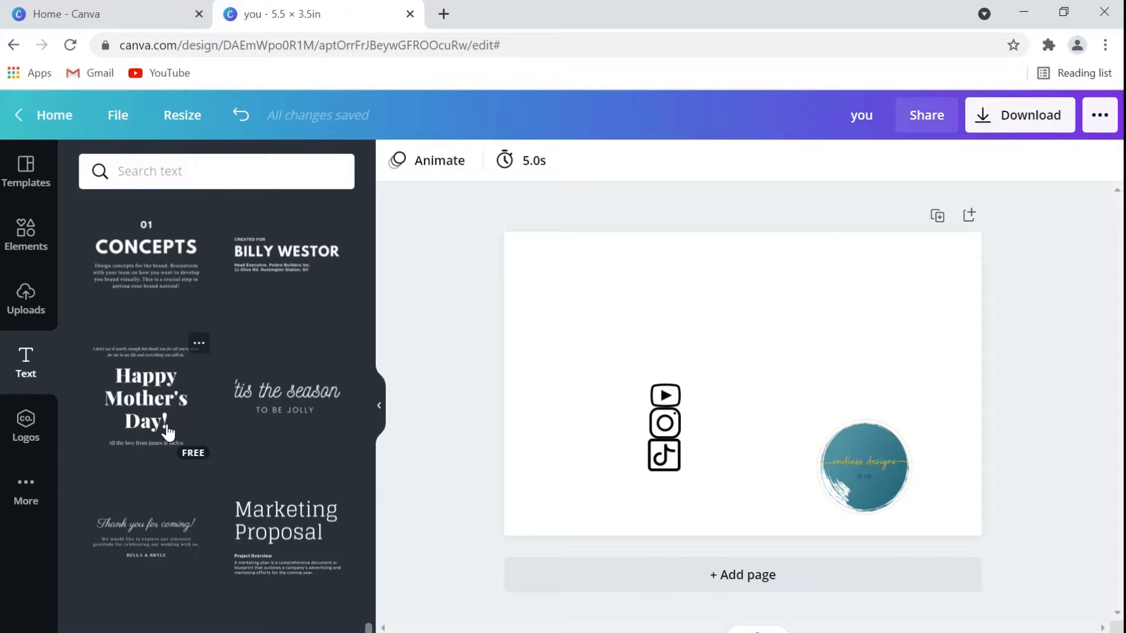
scroll(167, 433, "down", 6)
scroll(168, 433, "down", 15)
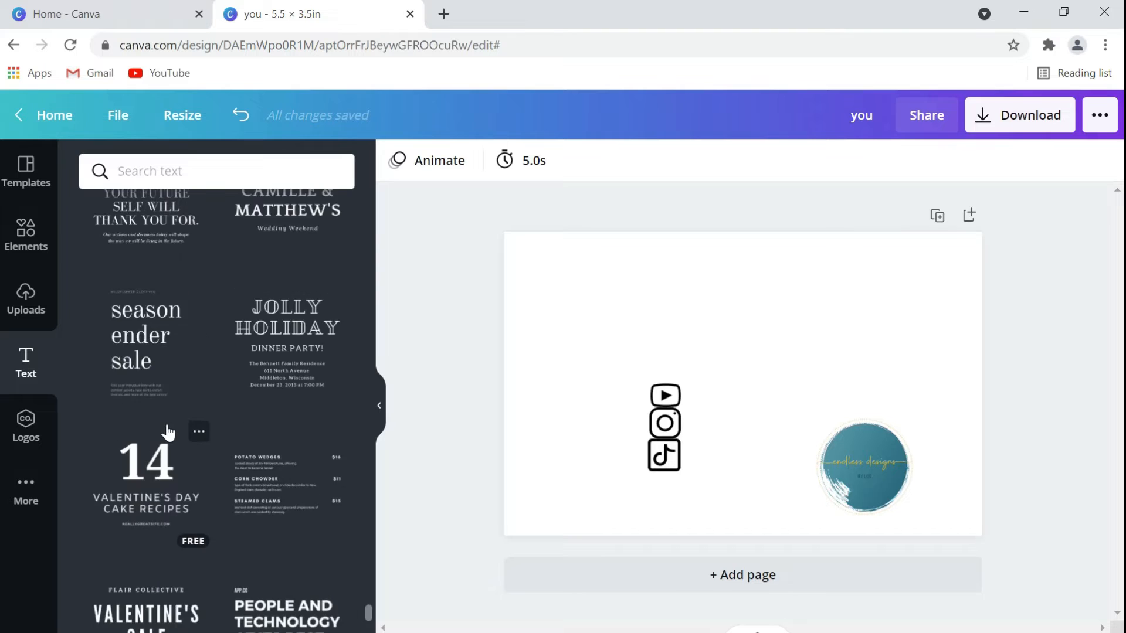
scroll(168, 433, "down", 10)
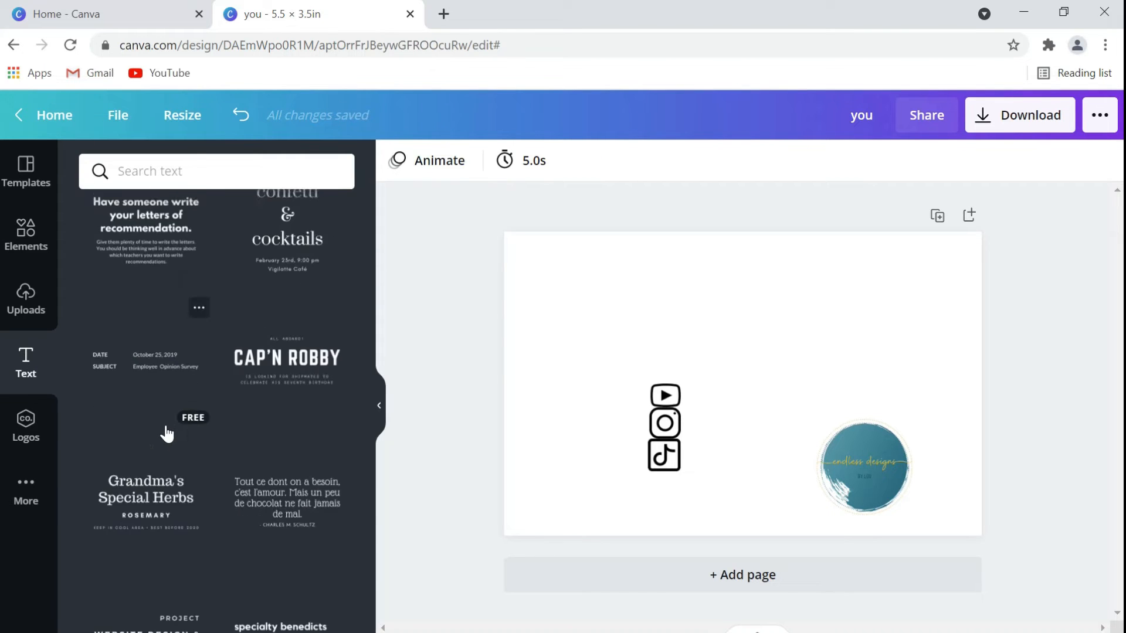
scroll(167, 435, "down", 5)
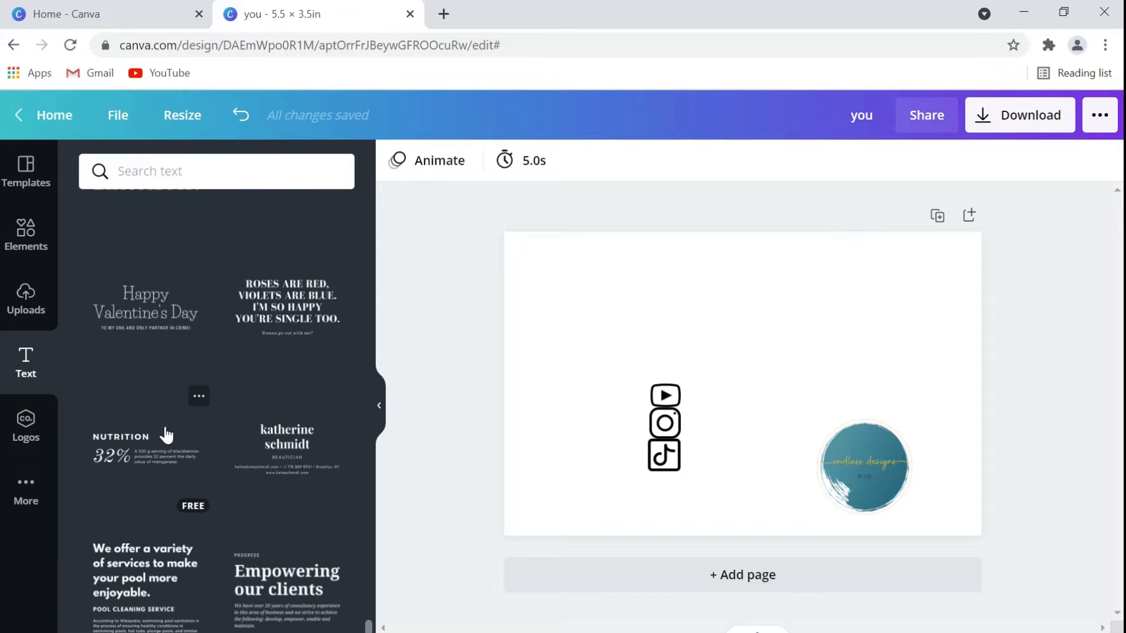
scroll(167, 434, "down", 10)
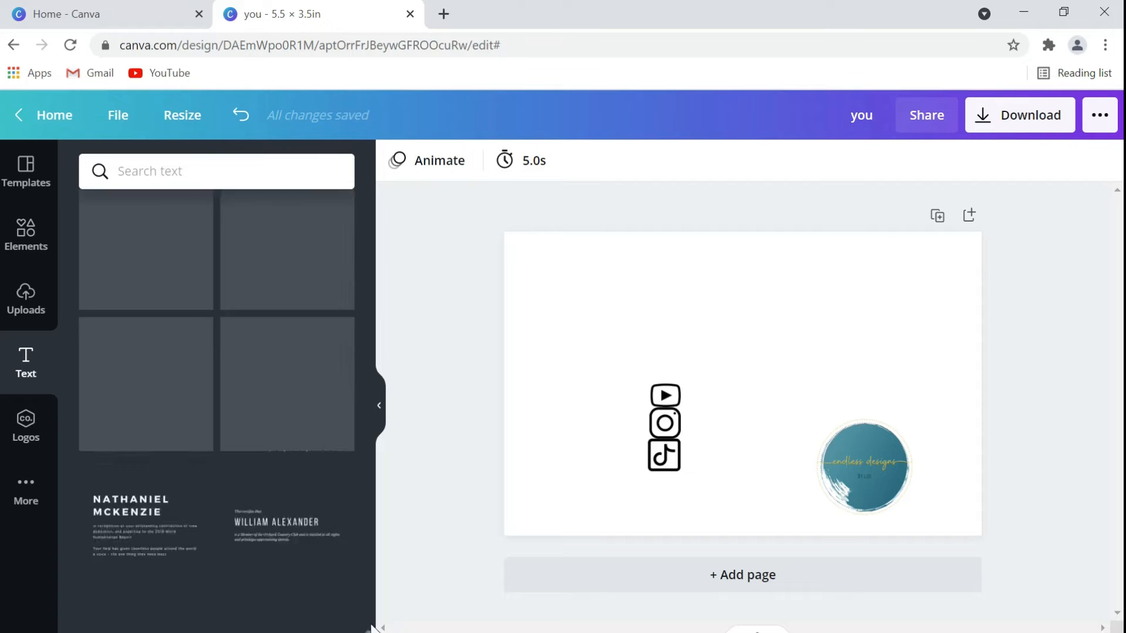
Add a heading to the card with the text "Thank You"
left_click_drag(368, 513, 365, 176)
left_click(364, 432)
left_click(275, 256)
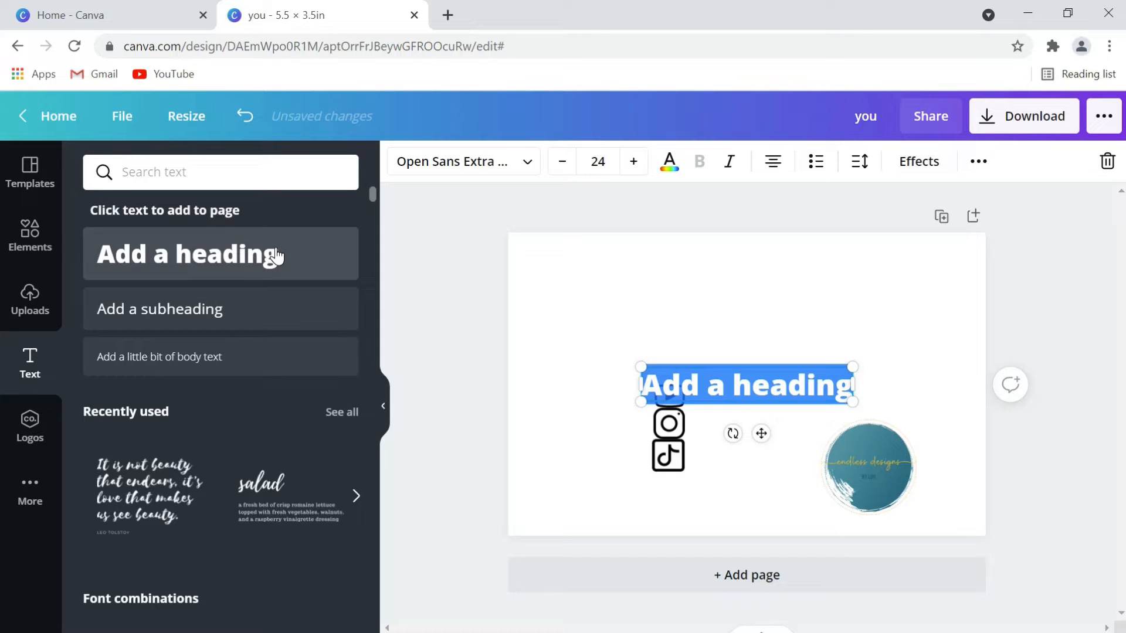
type("Thank")
type("YOu")
key("BackSpace")
key("BackSpace")
type("ou")
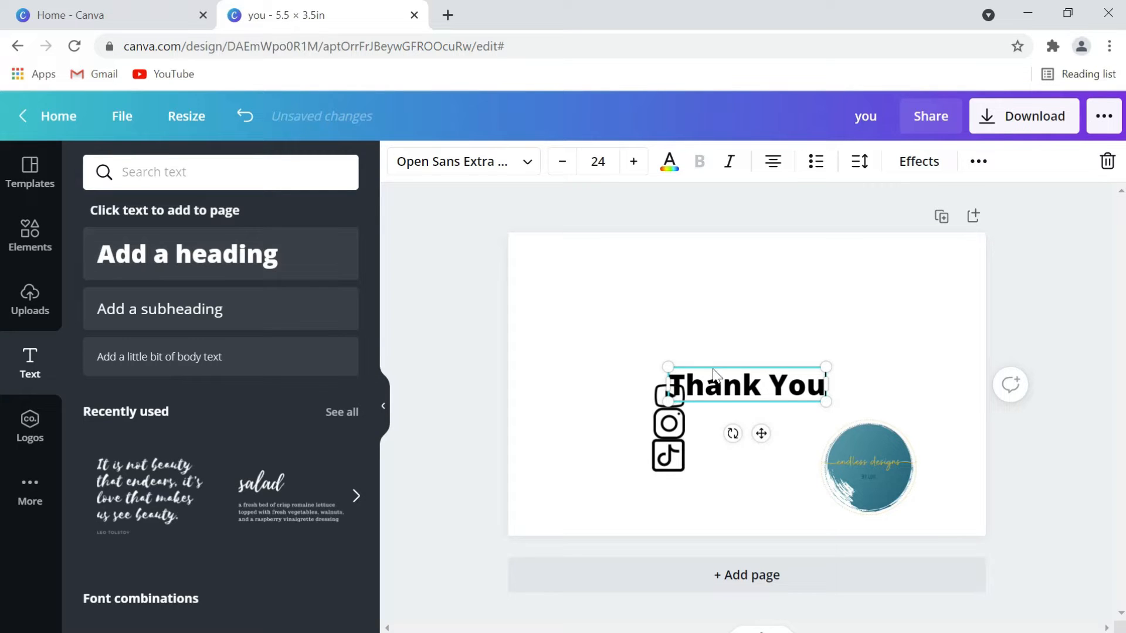
Enlarge the "Thank You" heading to font size 43.7 and try the Madelyn, Moontime and Nexa Script fonts on it
left_click_drag(668, 368, 541, 307)
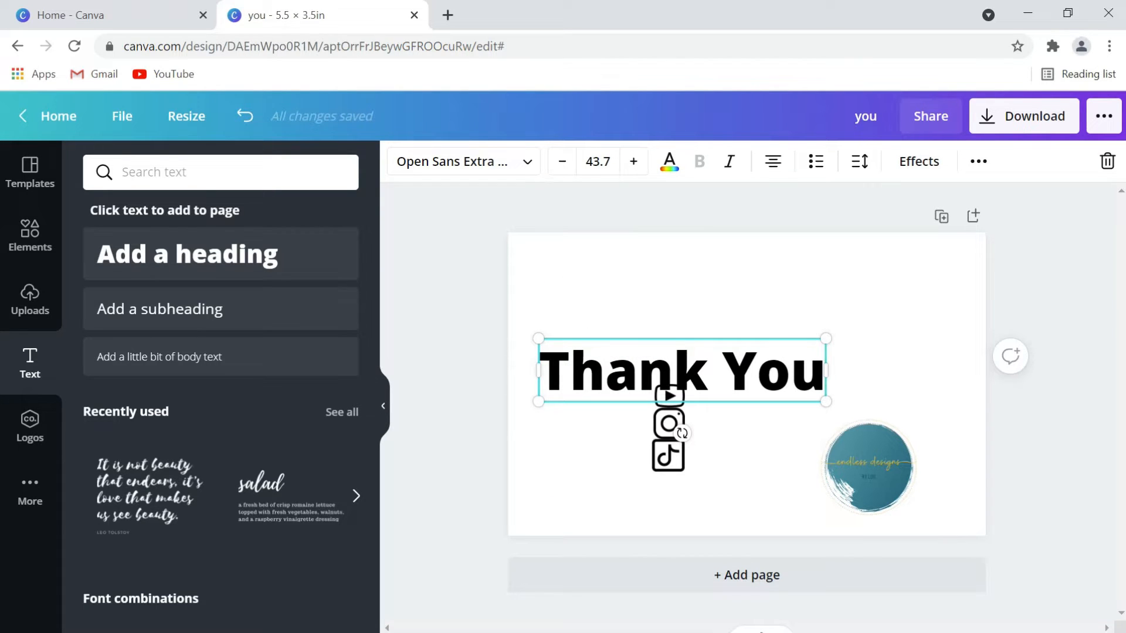
left_click(534, 170)
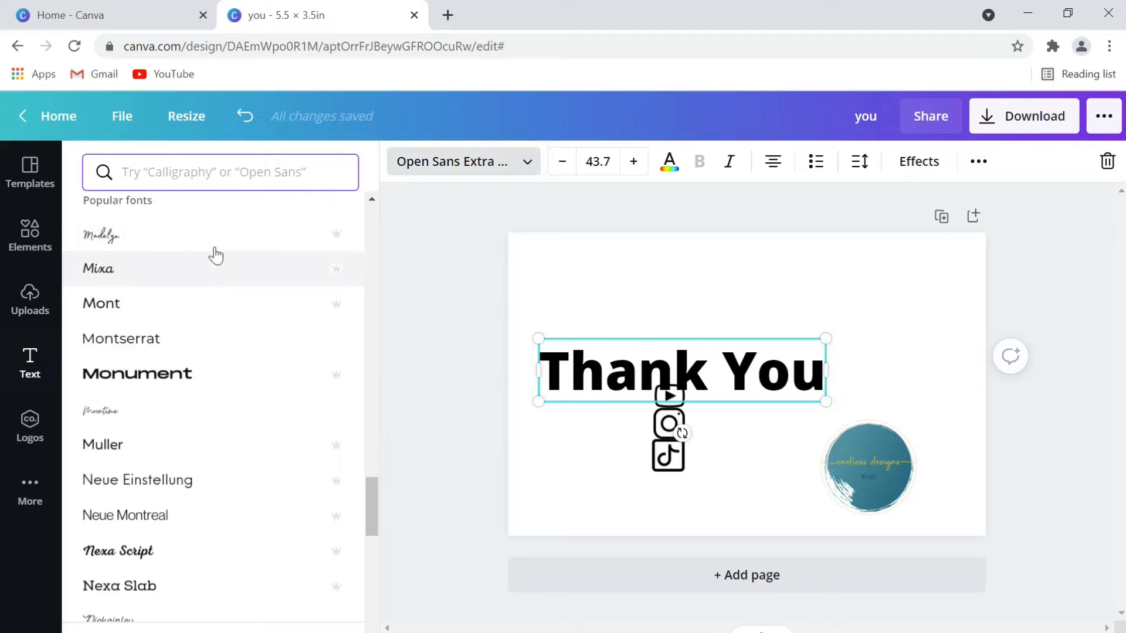
left_click(213, 237)
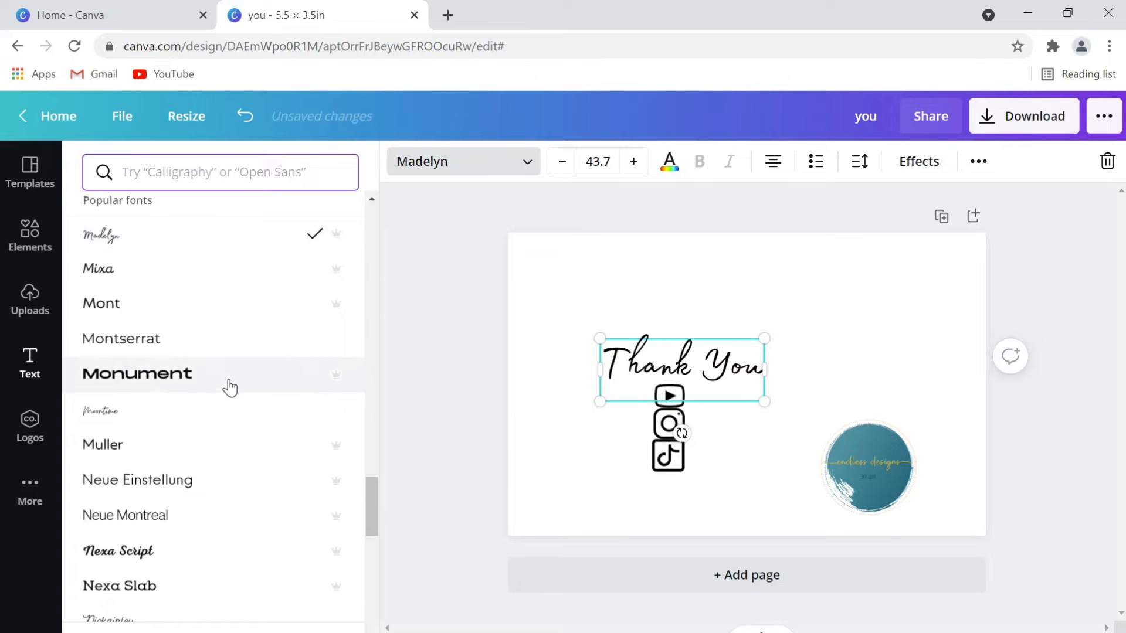
left_click(213, 425)
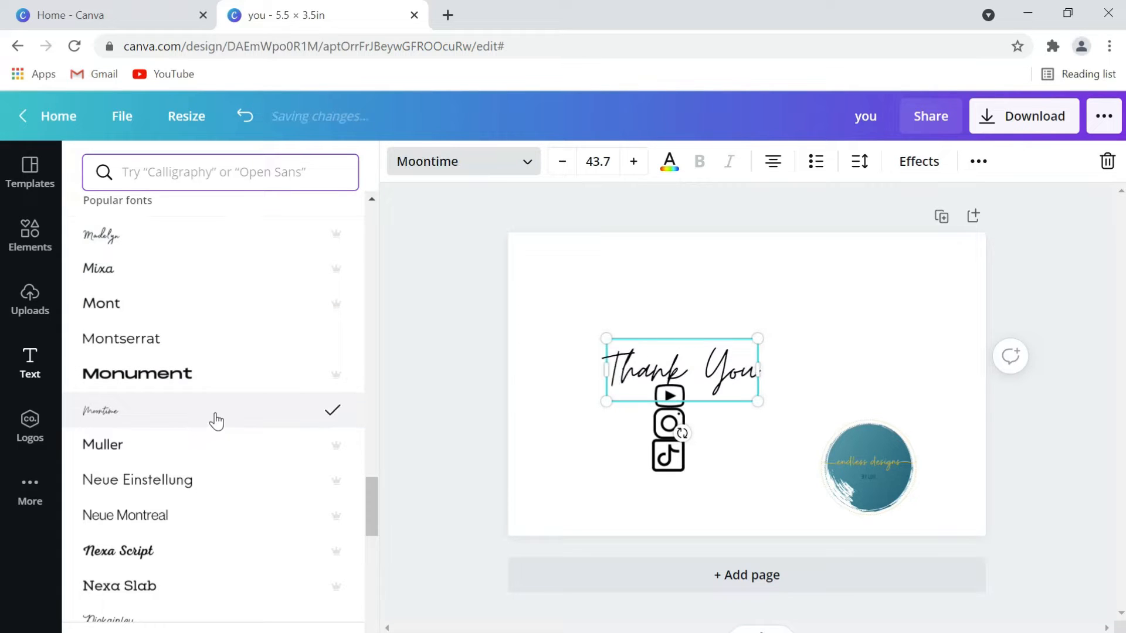
scroll(216, 421, "down", 3)
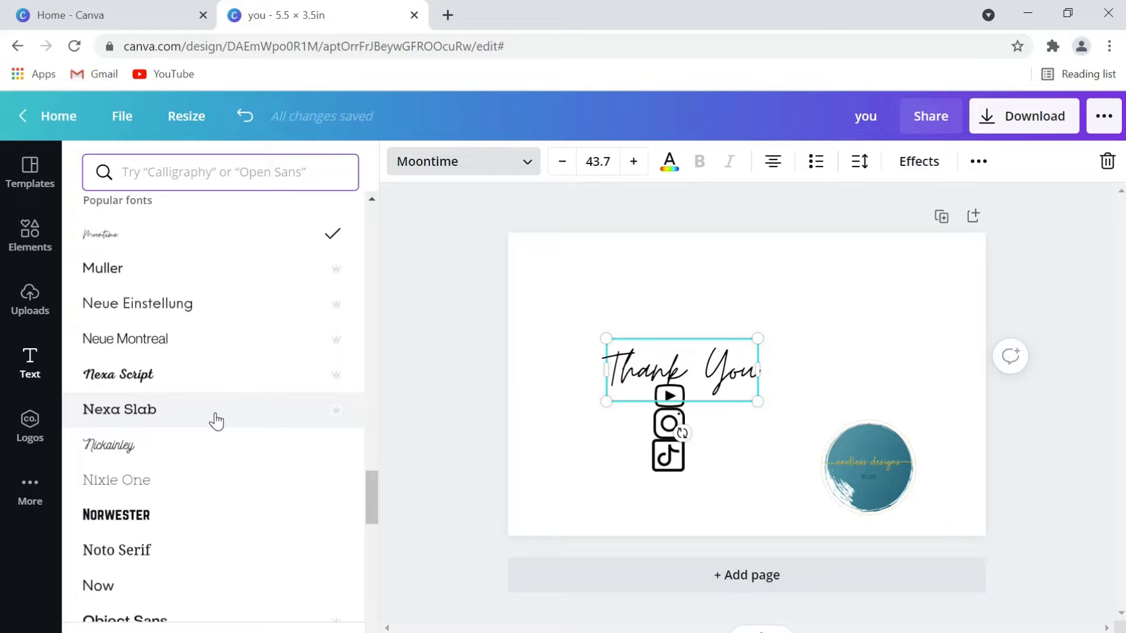
left_click(218, 390)
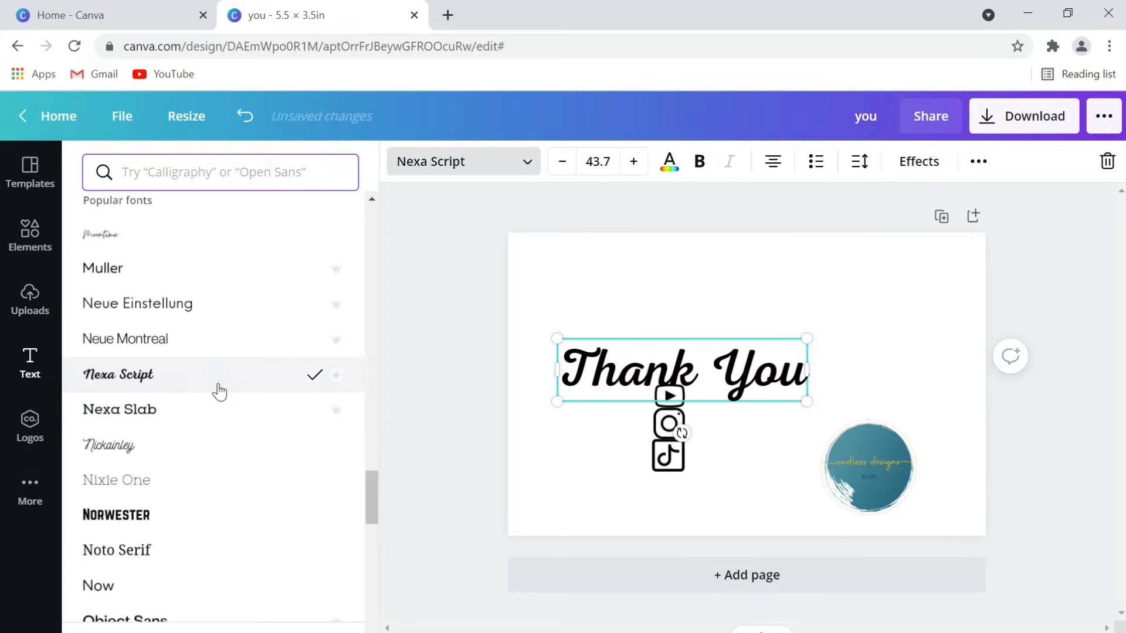
Set the font of the "Thank You" heading to Virtual
scroll(191, 510, "down", 4)
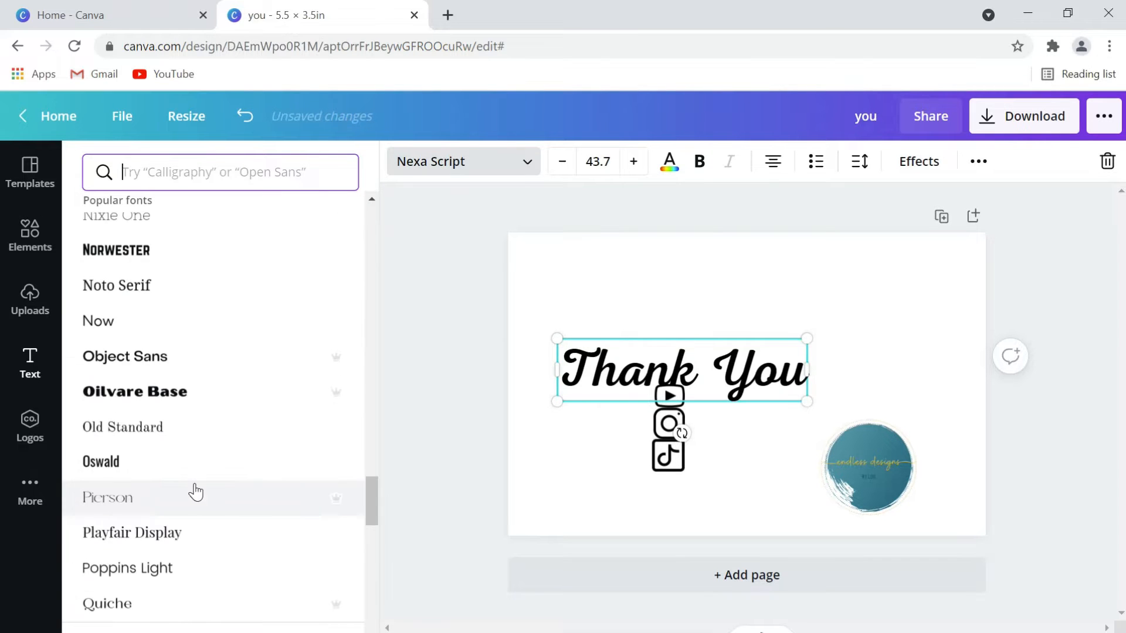
scroll(196, 493, "down", 5)
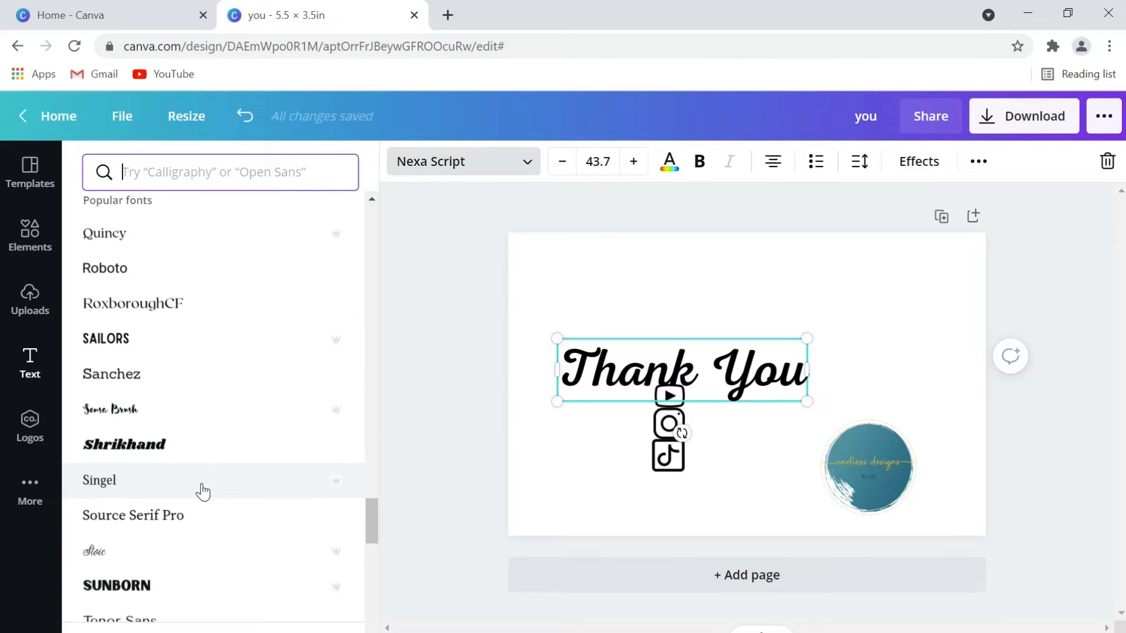
scroll(202, 491, "down", 4)
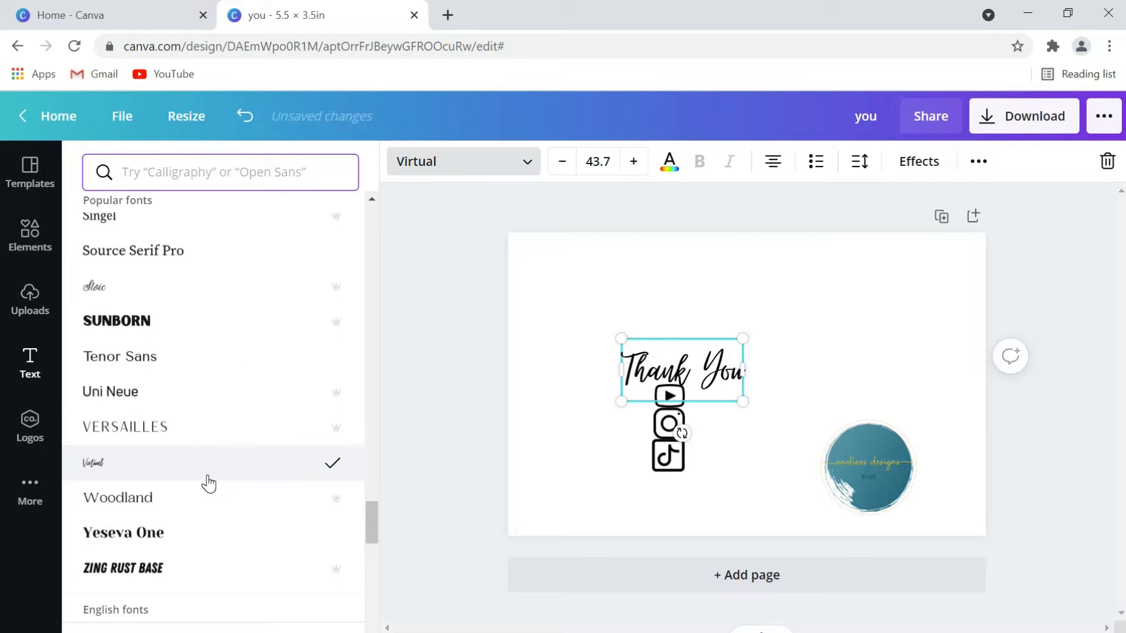
Enlarge the "Thank You" heading to font size 106 and move it to the card's upper part, centered horizontally
left_click_drag(621, 403, 528, 450)
left_click_drag(744, 339, 818, 287)
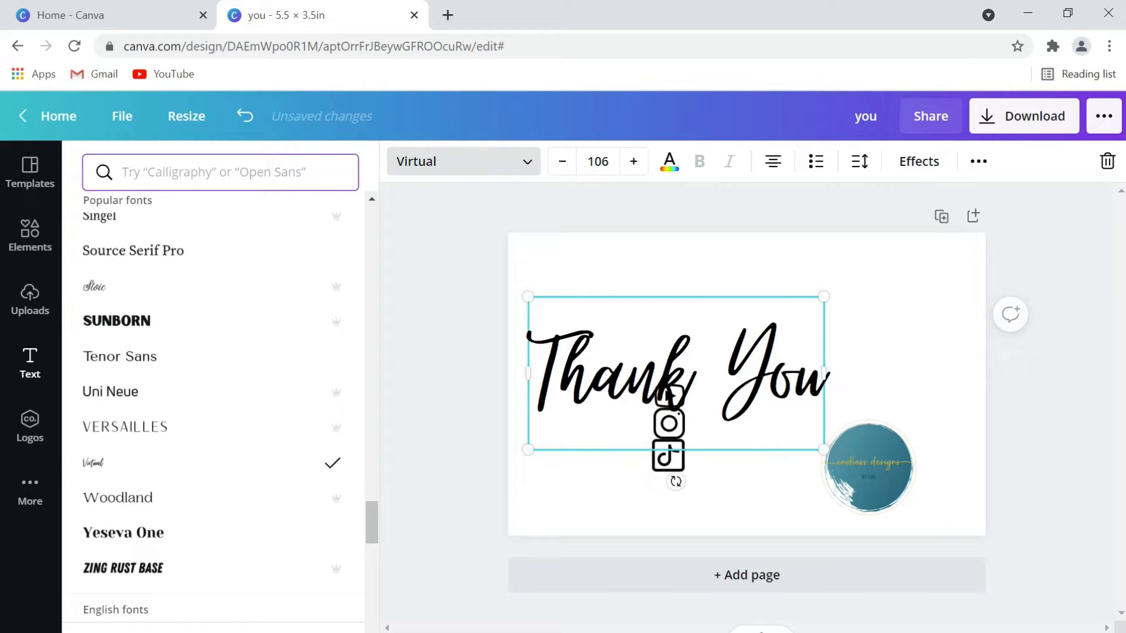
left_click_drag(602, 291, 674, 235)
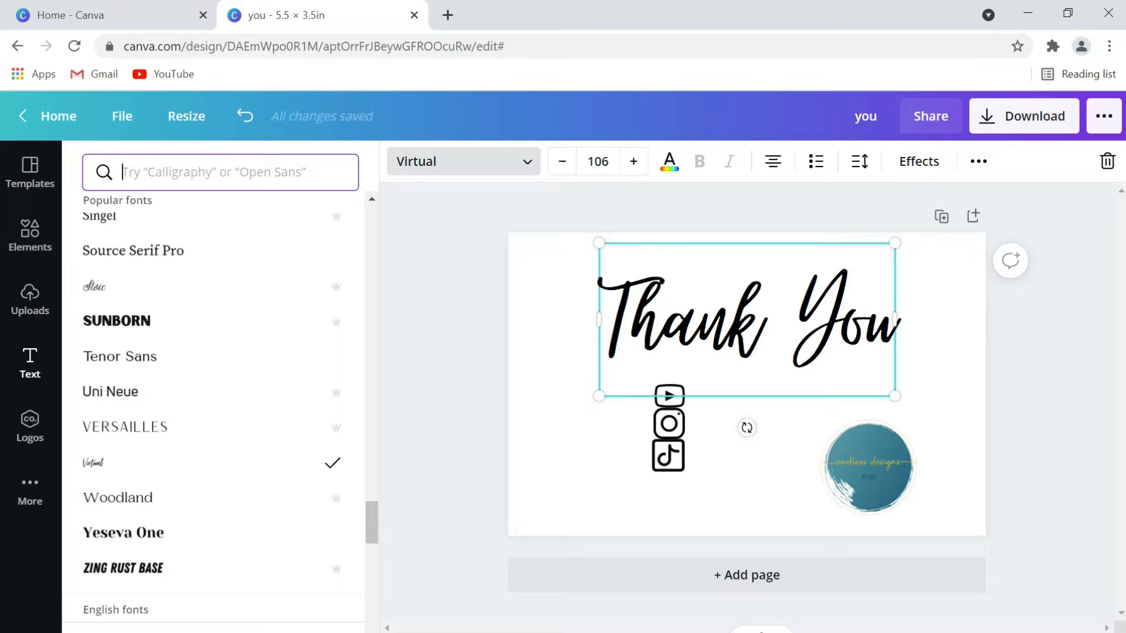
Move the "Thank You" heading slightly higher so the lettering sits close to the card's upper edge
left_click_drag(676, 236, 669, 214)
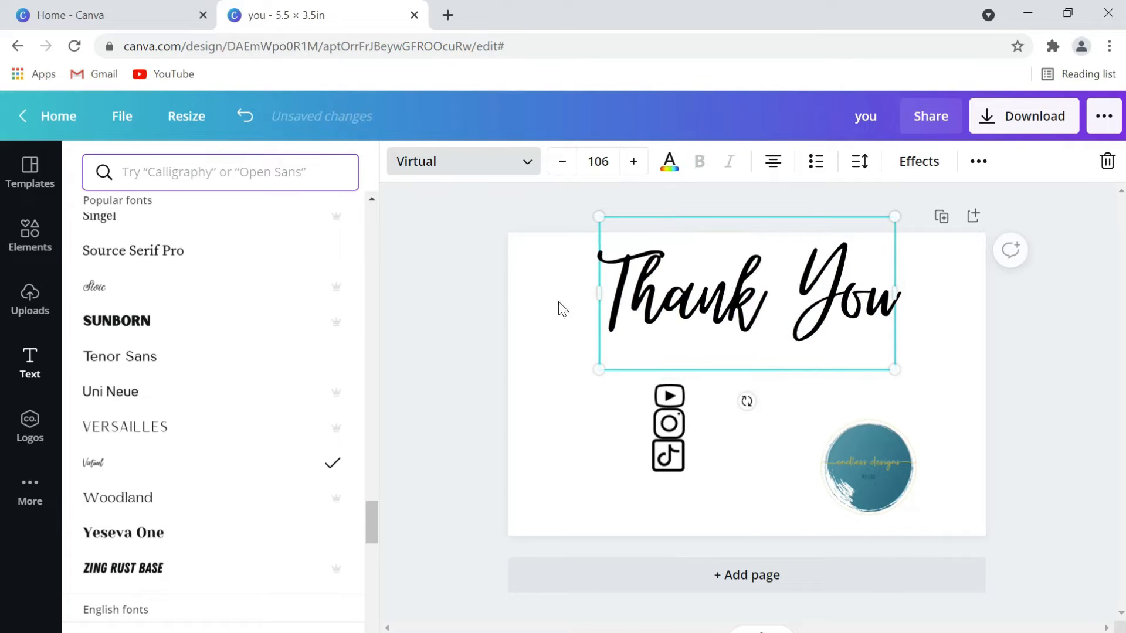
left_click(541, 216)
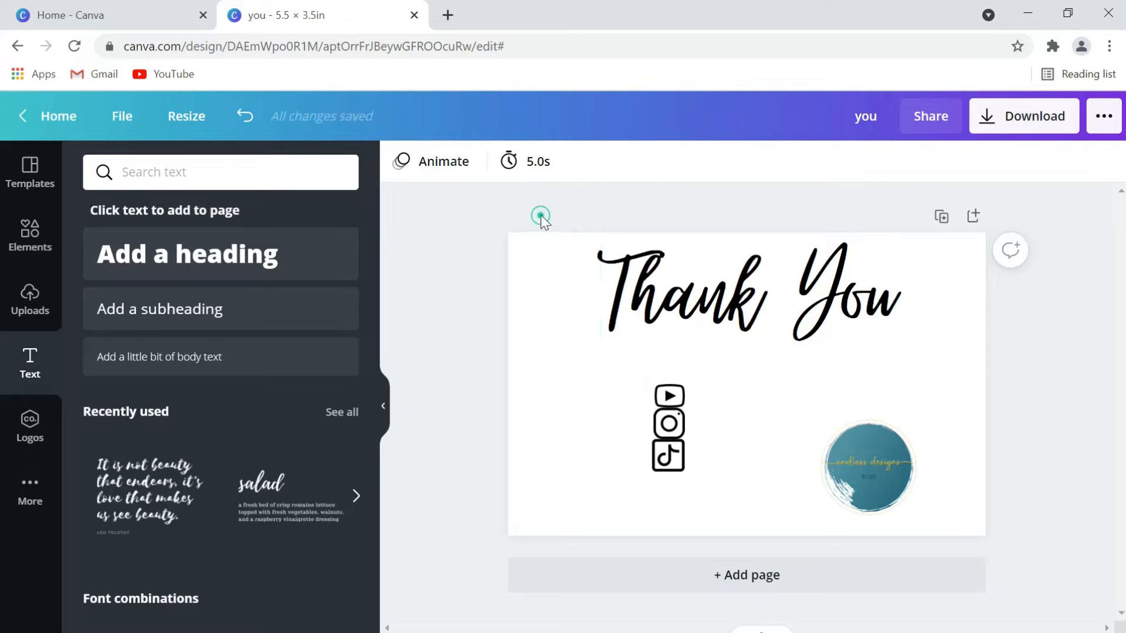
Try the logo's teal photo color on the whole "Thank You" heading and undo the color change
left_click(842, 305)
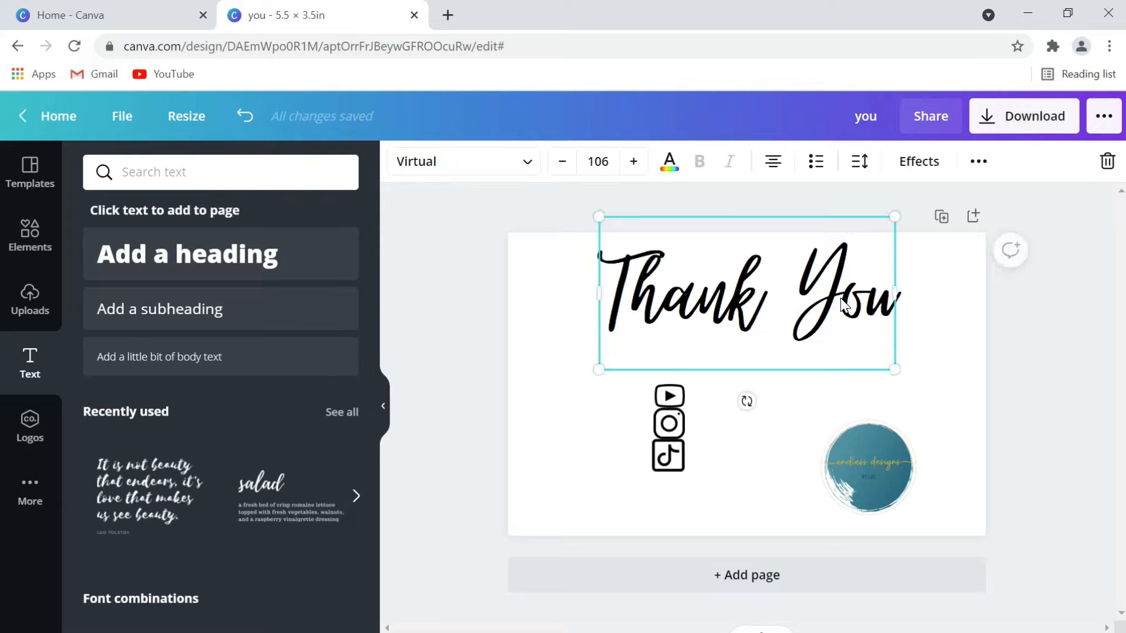
double_click(621, 276)
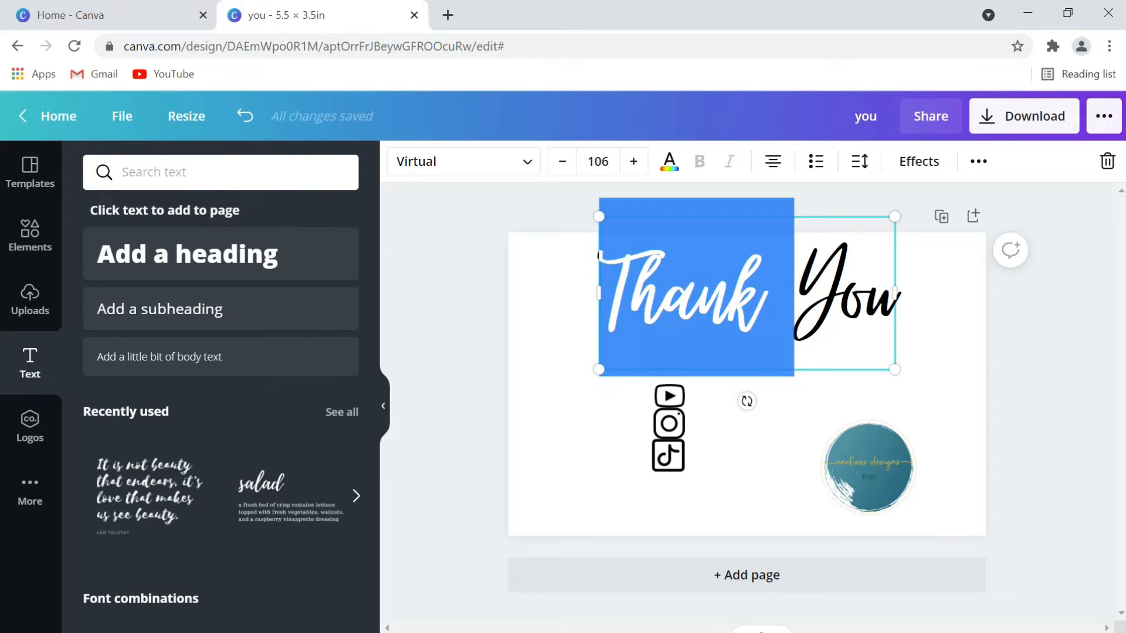
double_click(844, 296)
left_click_drag(602, 293, 897, 296)
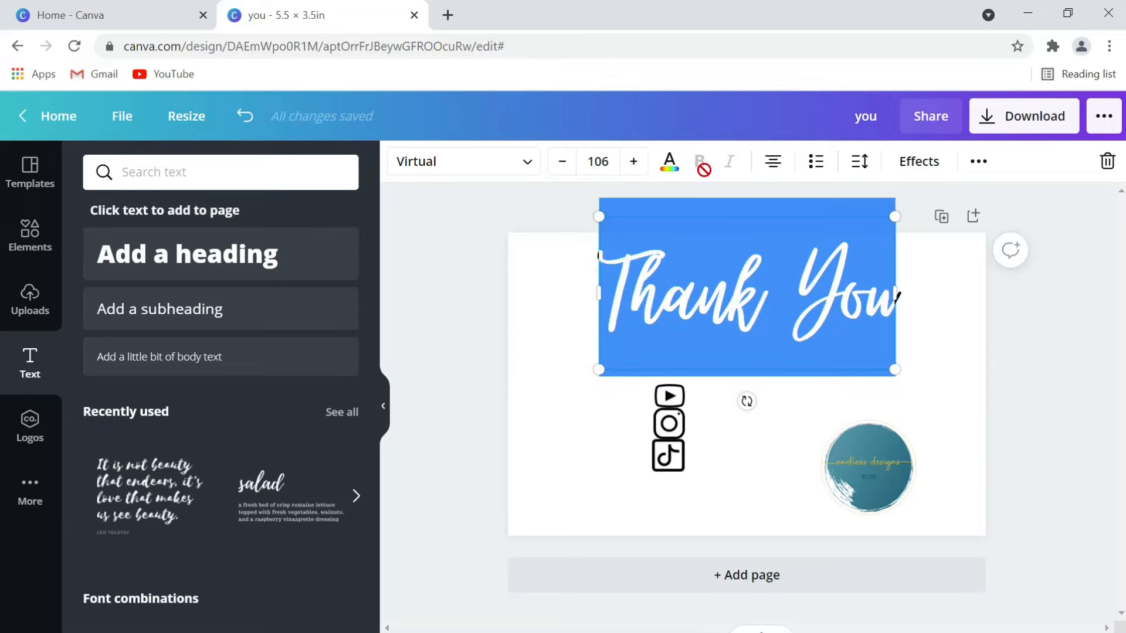
left_click(669, 166)
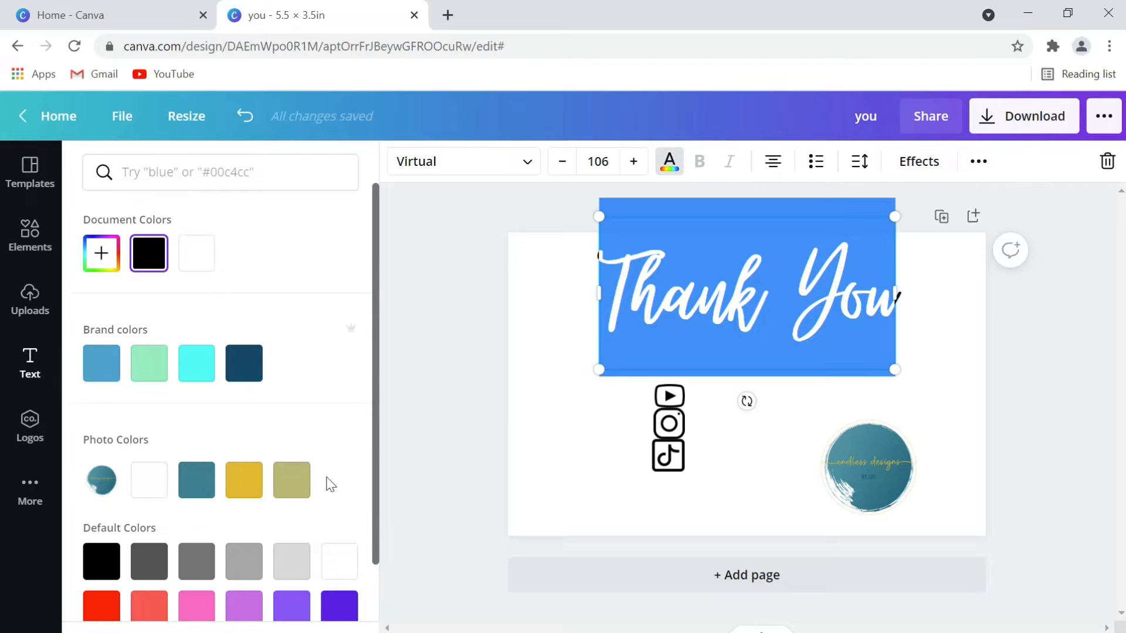
left_click(198, 489)
left_click(512, 216)
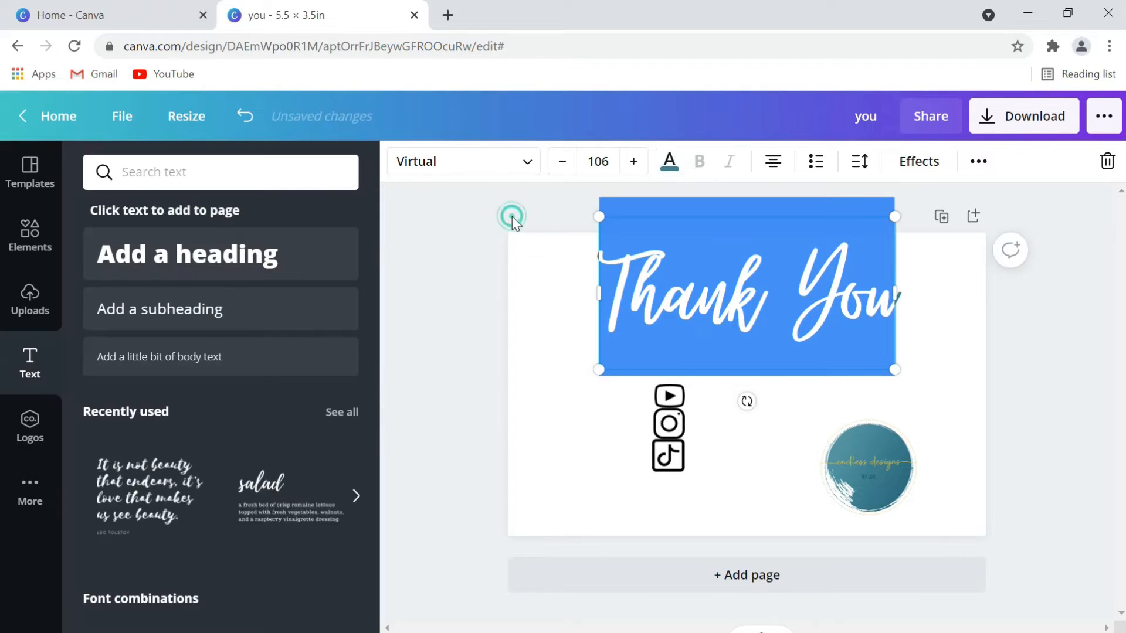
left_click(557, 206)
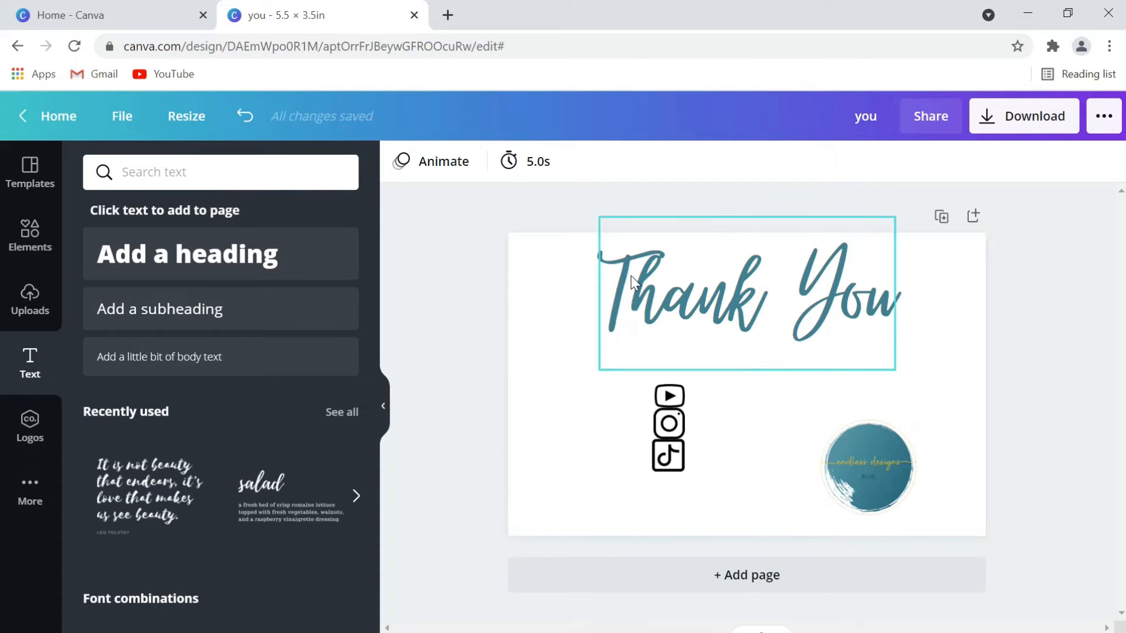
left_click(244, 116)
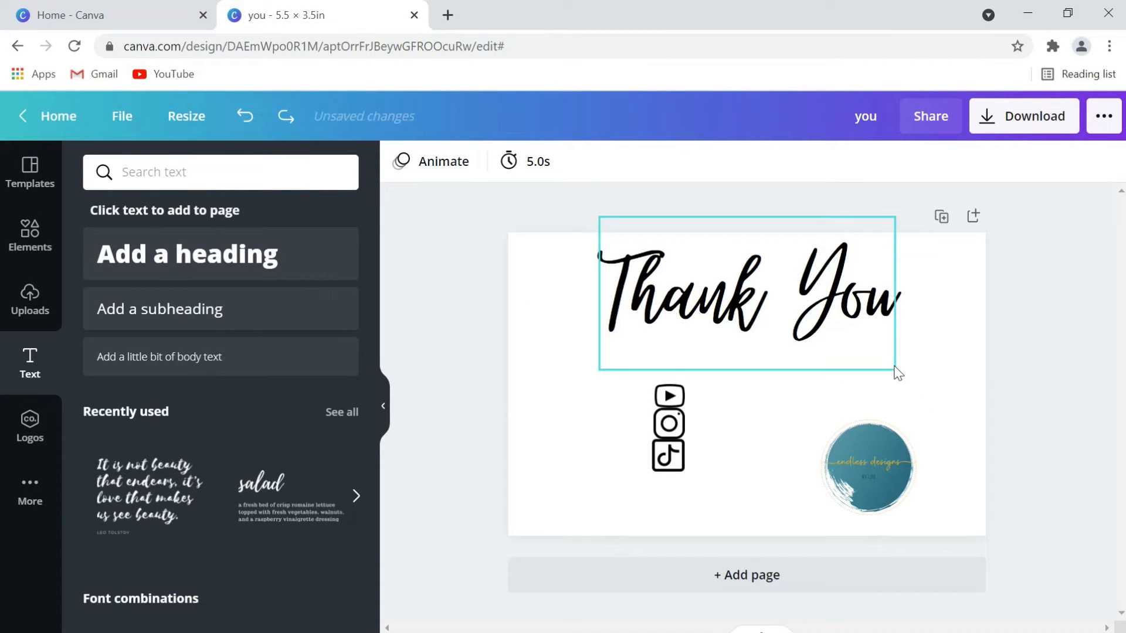
Replace the "tiktok logo" element search with a search for "brush stroke"
left_click(28, 238)
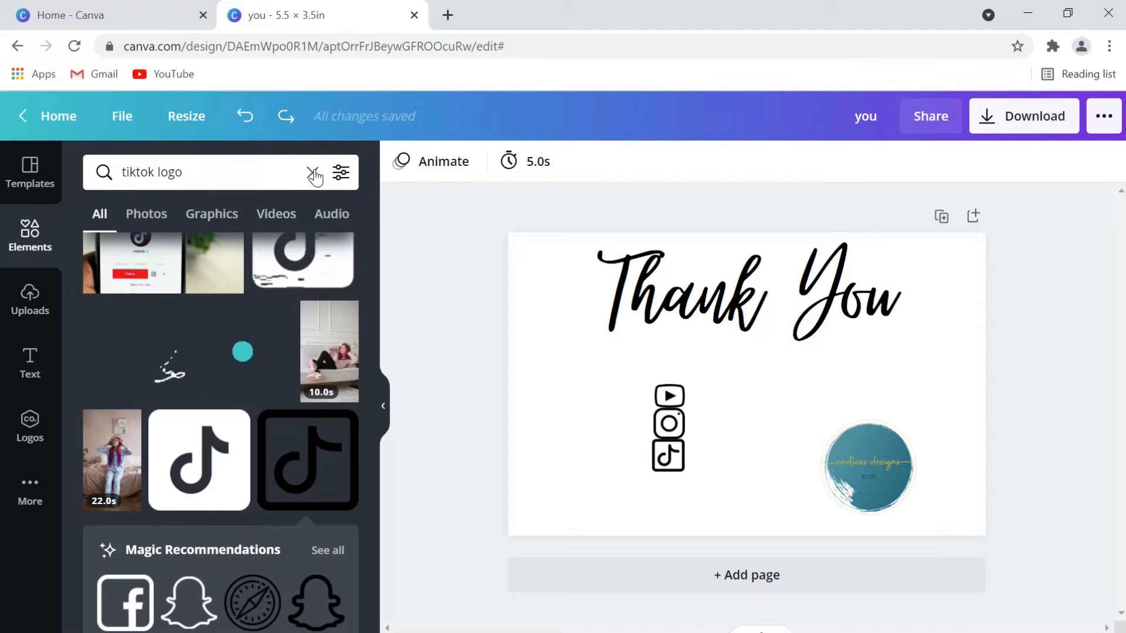
left_click(313, 173)
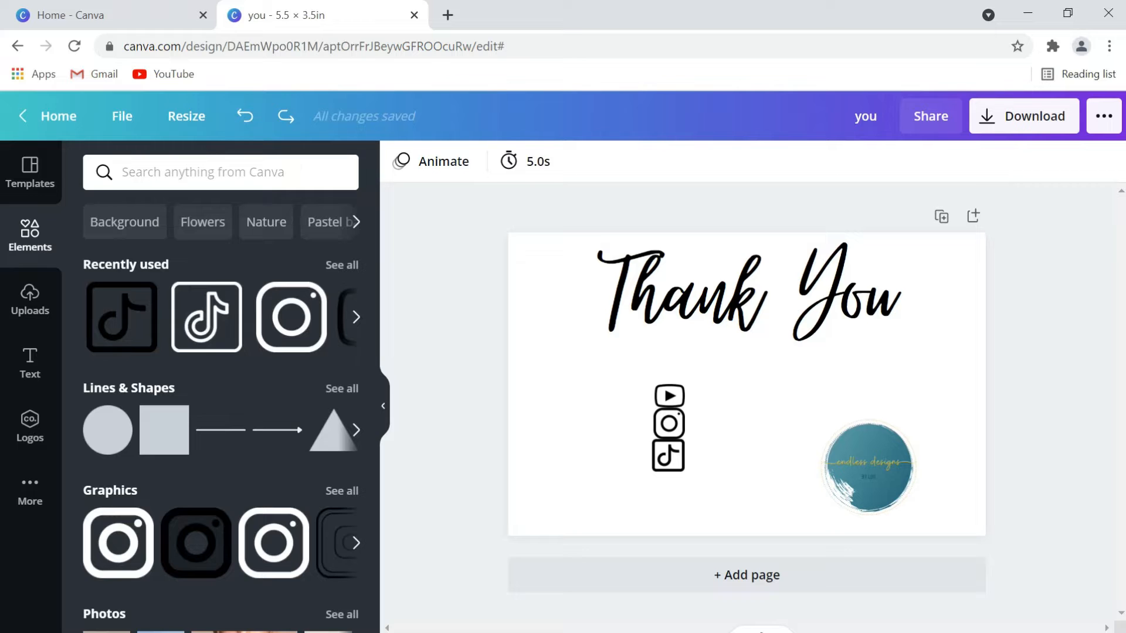
type("brush stroke")
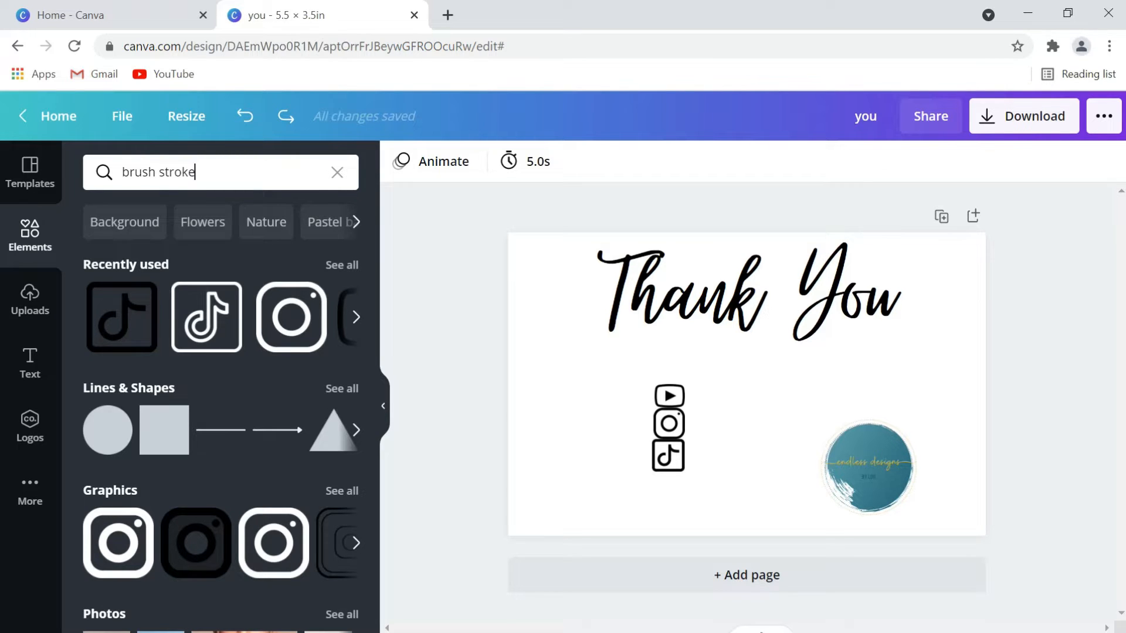
key("Return")
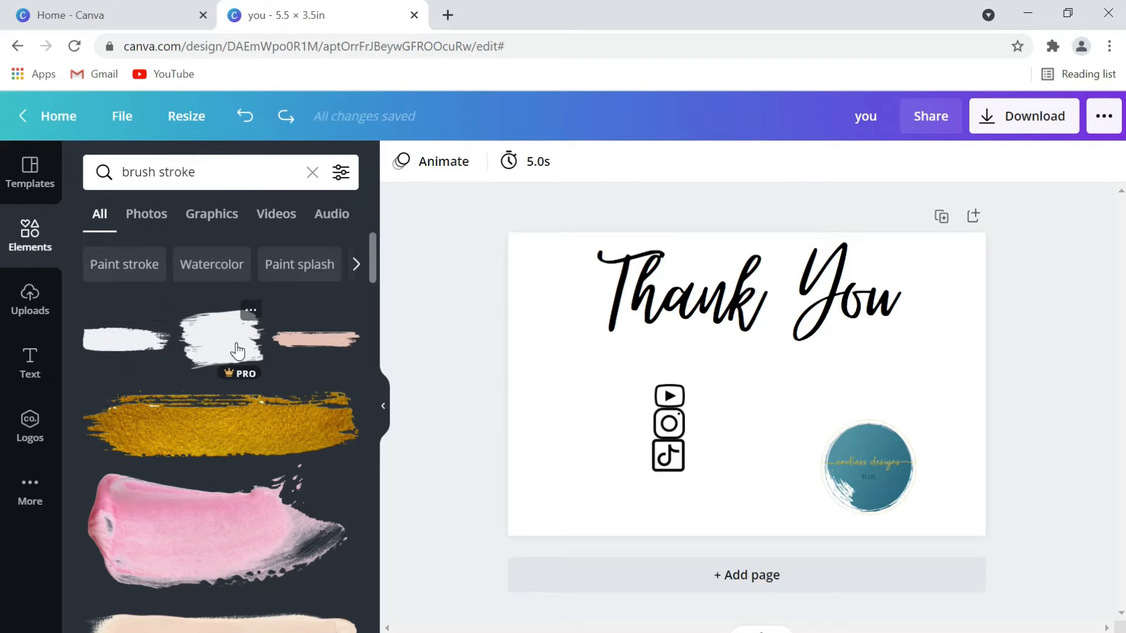
Find the streaky salmon-pink brush stroke among the results and add it to the card
scroll(289, 348, "down", 5)
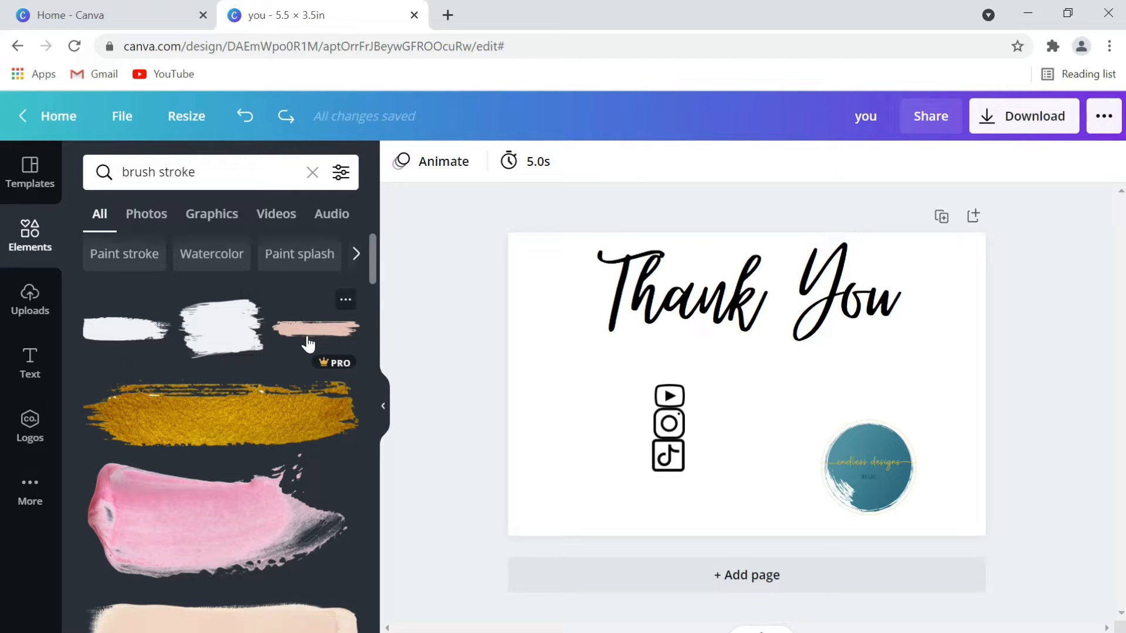
scroll(308, 345, "down", 3)
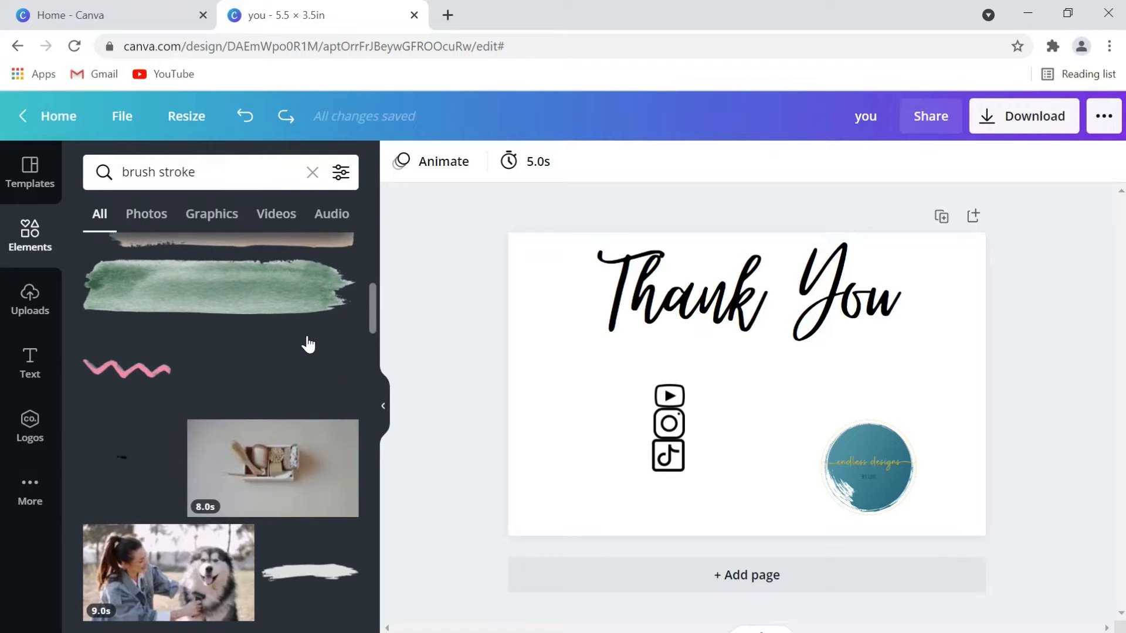
scroll(308, 344, "down", 3)
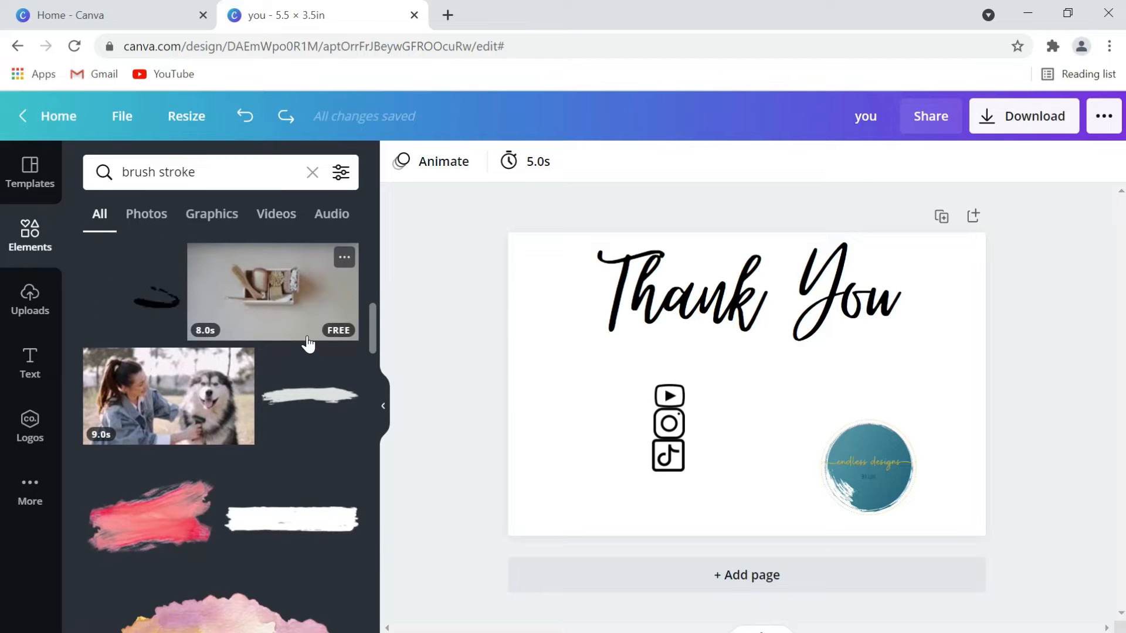
scroll(309, 344, "down", 3)
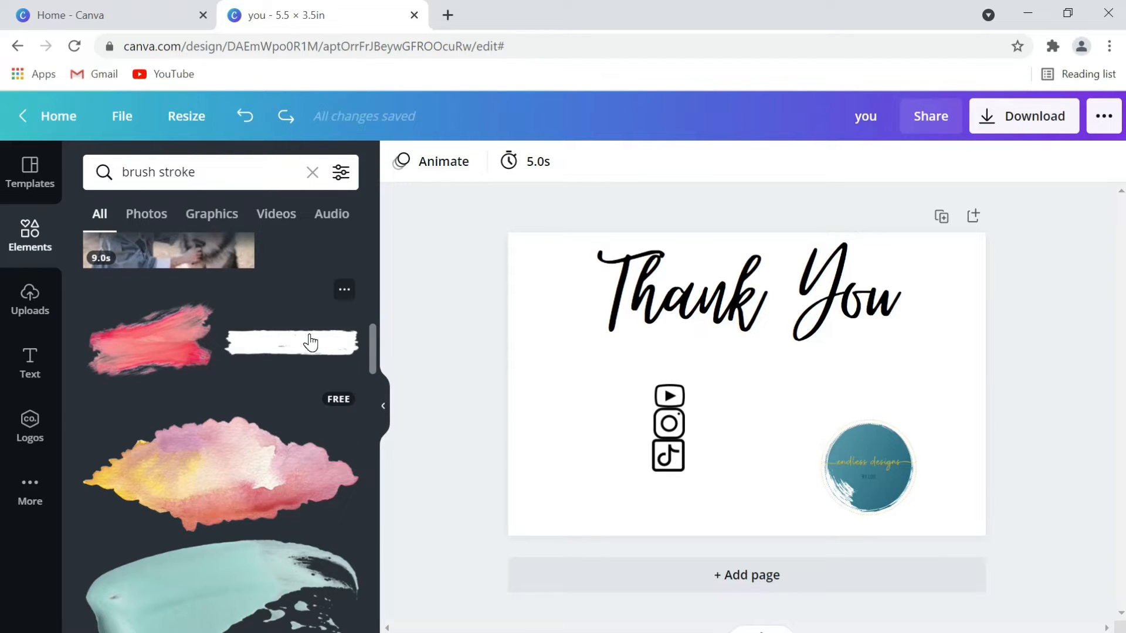
scroll(311, 342, "down", 3)
scroll(312, 343, "down", 3)
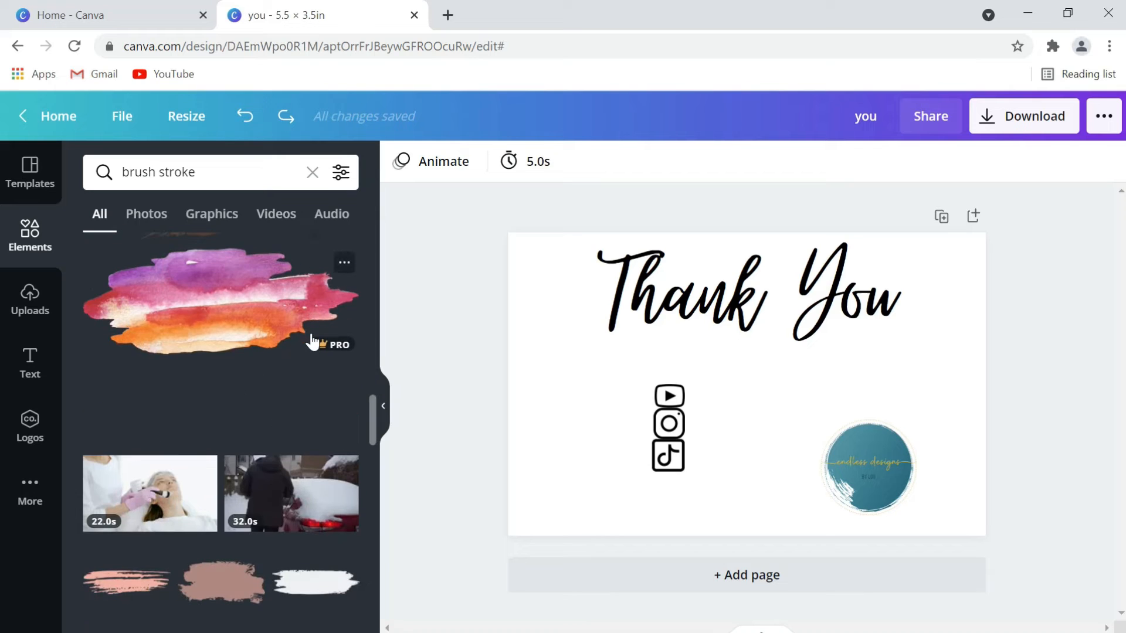
scroll(313, 341, "down", 3)
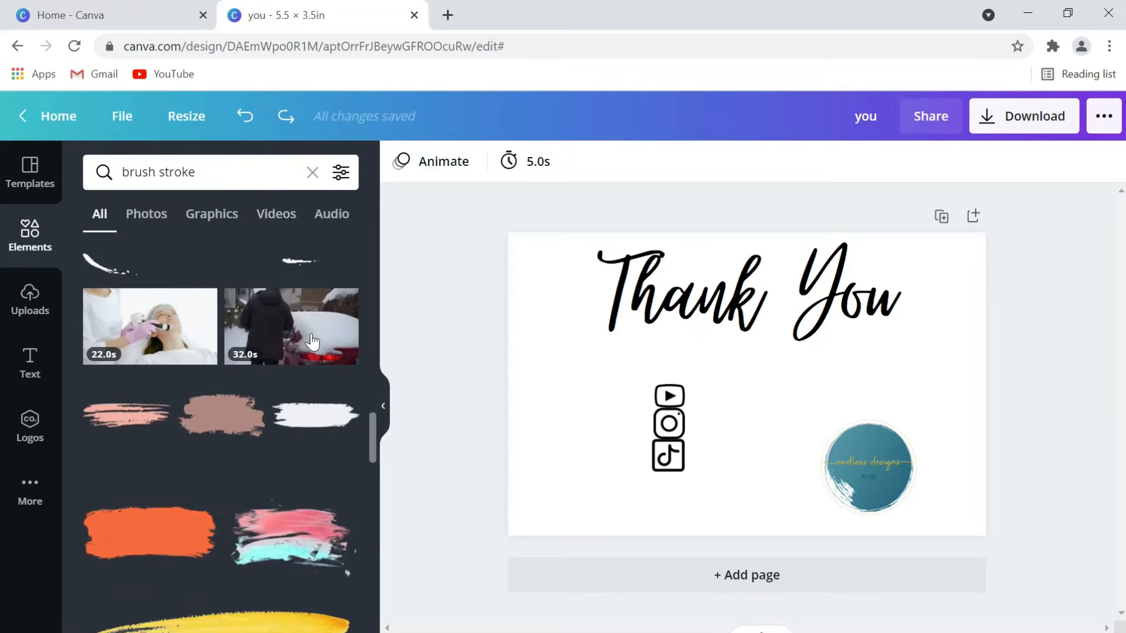
scroll(243, 352, "down", 2)
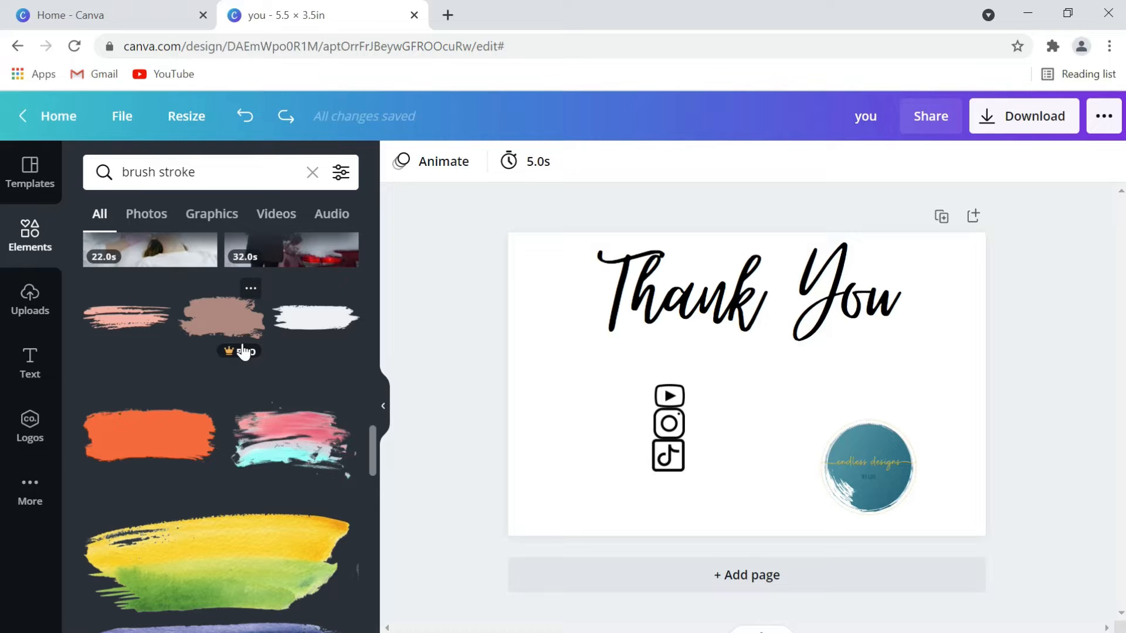
left_click(133, 325)
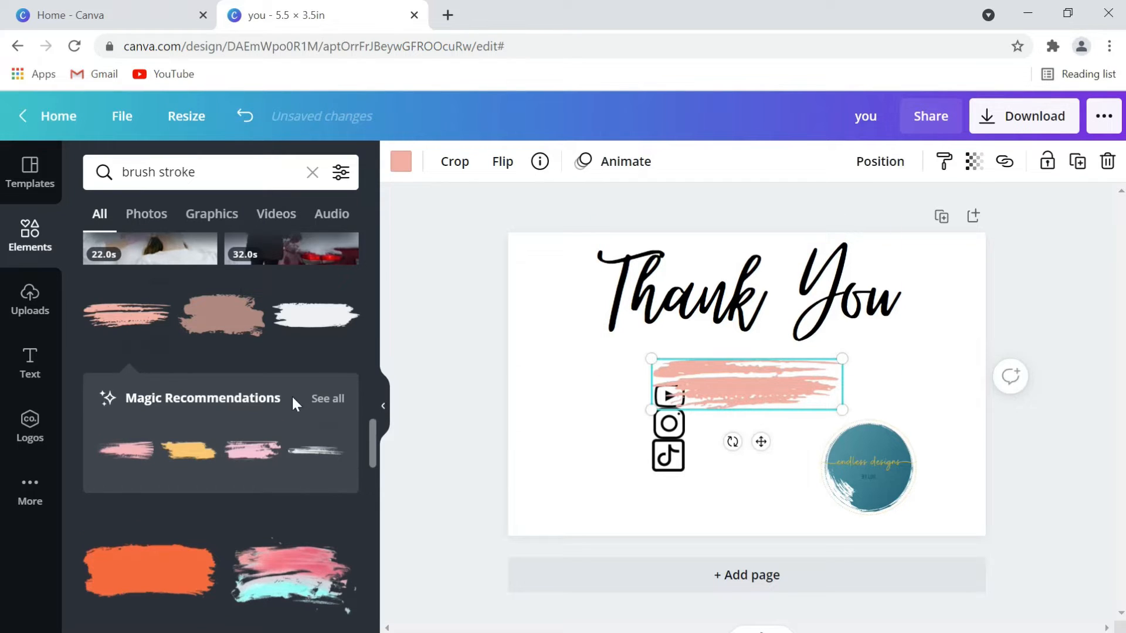
Add the solid, ragged-edged brush stroke from the same result row as the salmon-pink one to the card
scroll(291, 396, "down", 6)
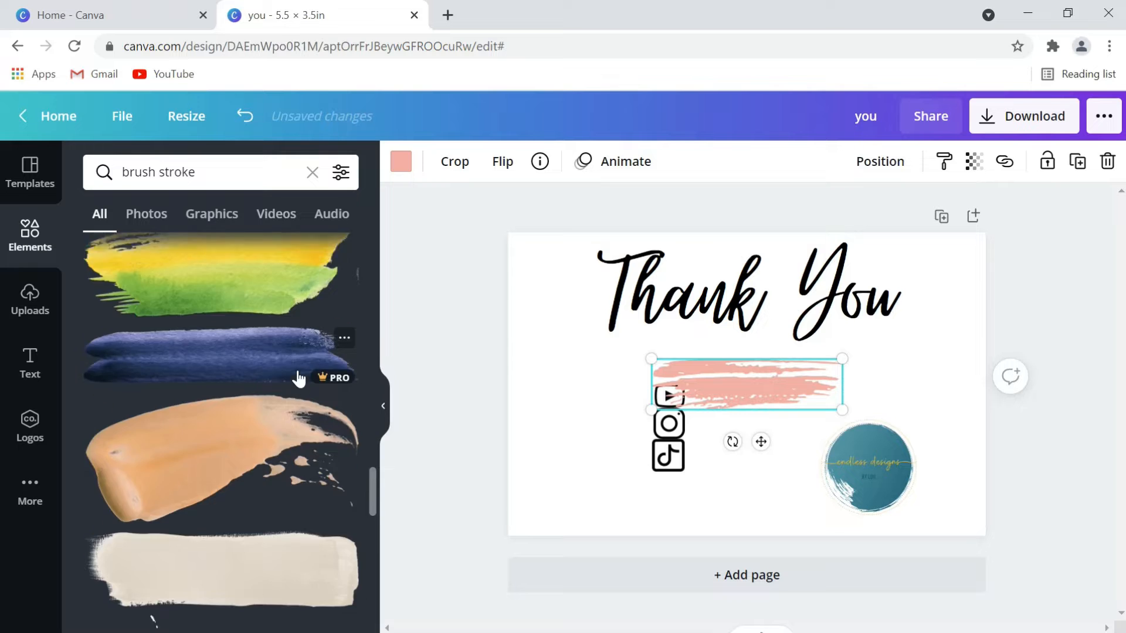
scroll(297, 382, "up", 5)
left_click(303, 413)
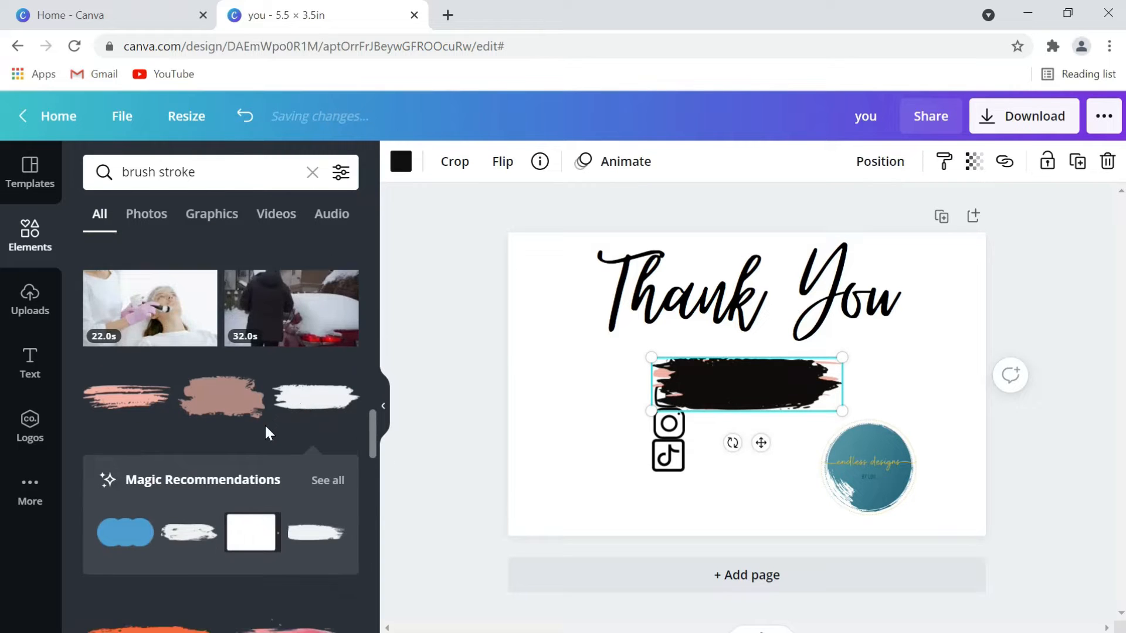
Add the yellow-orange ragged brush stroke and the free white brush stroke near it to the card
scroll(265, 424, "down", 6)
scroll(266, 434, "down", 5)
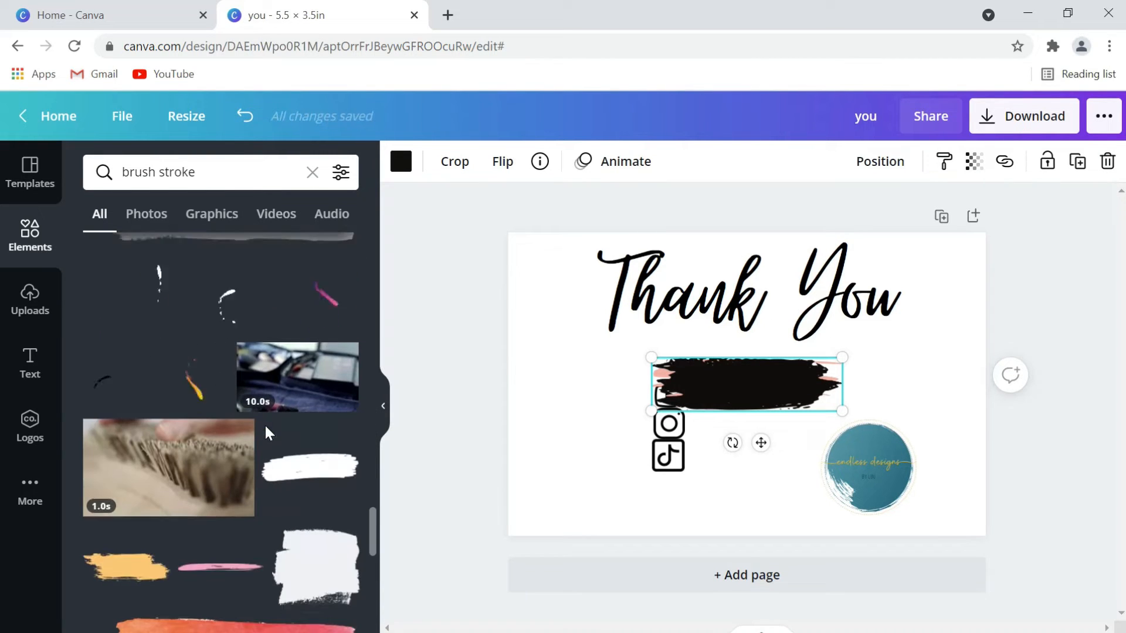
mouse_move(267, 434)
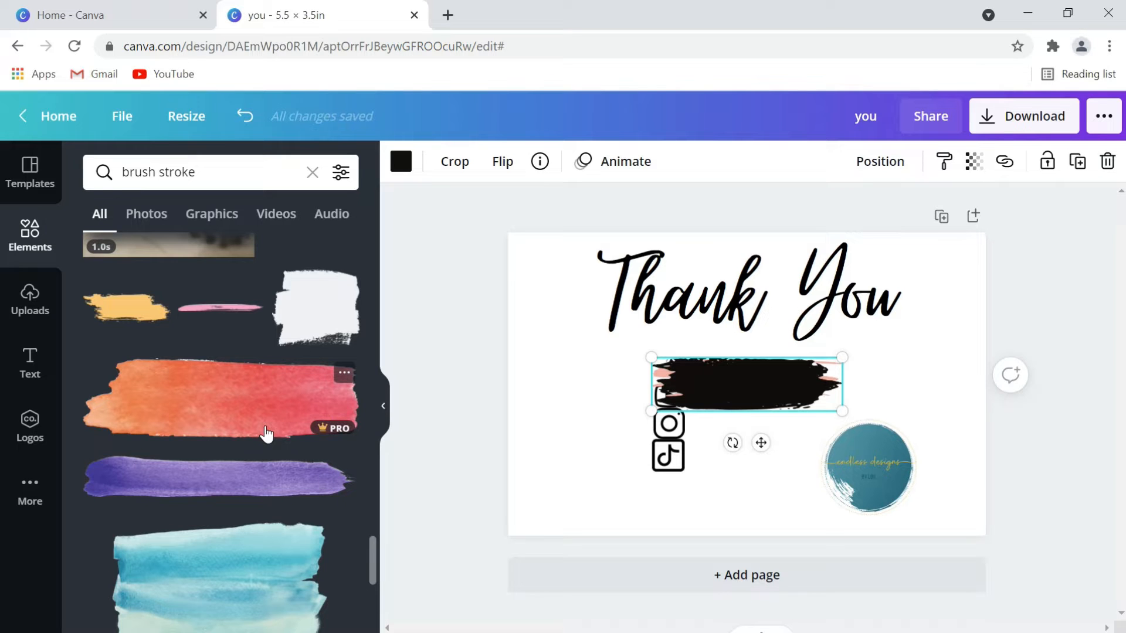
left_click(131, 317)
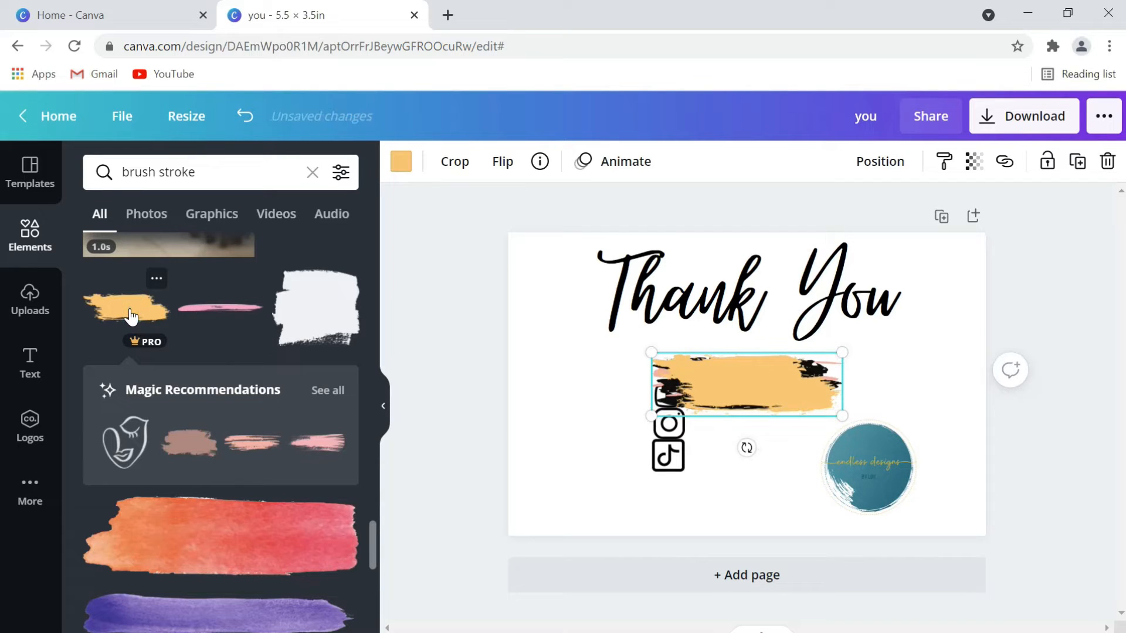
scroll(205, 357, "up", 5)
mouse_move(317, 466)
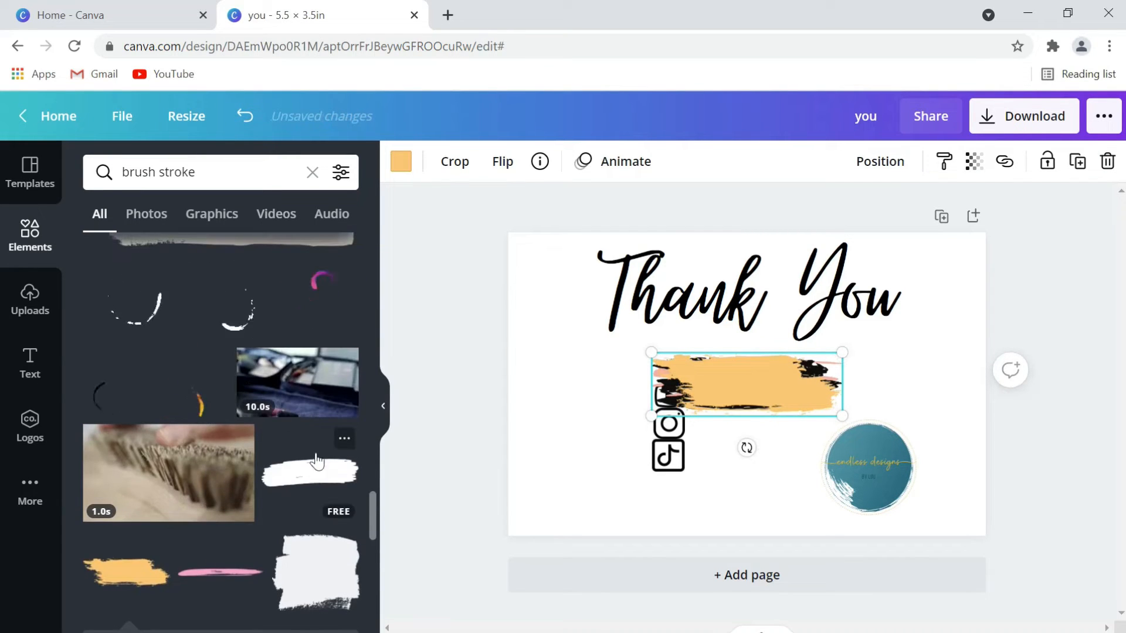
left_click(331, 486)
Browse further through the "brush stroke" results for other stroke shapes that could suit the card
scroll(301, 464, "down", 15)
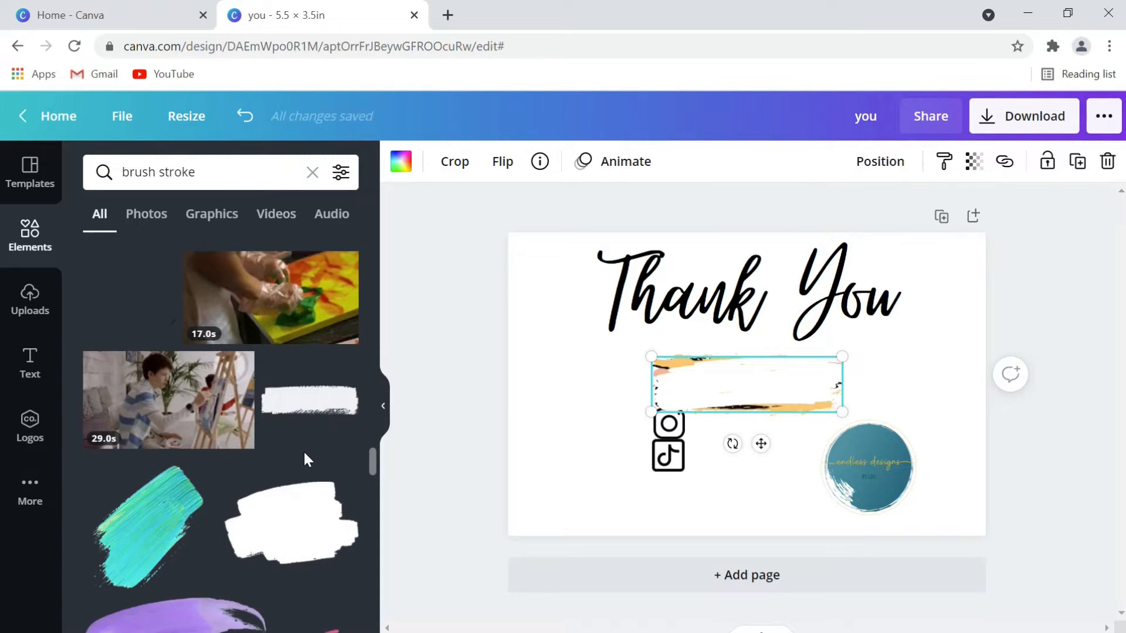
scroll(307, 455, "down", 5)
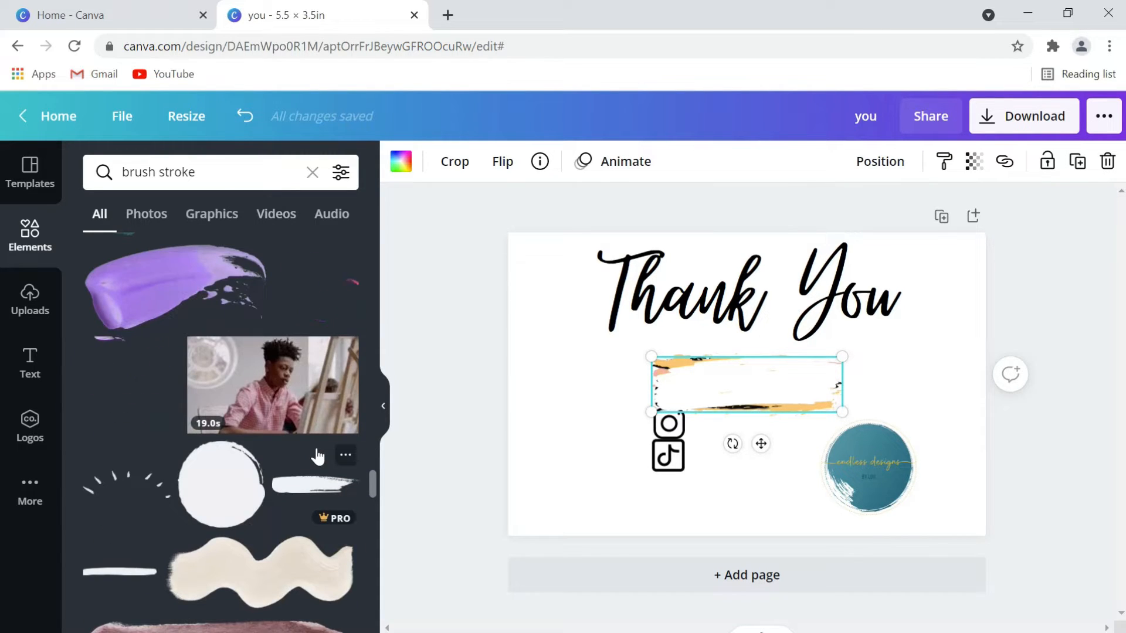
scroll(317, 456, "down", 3)
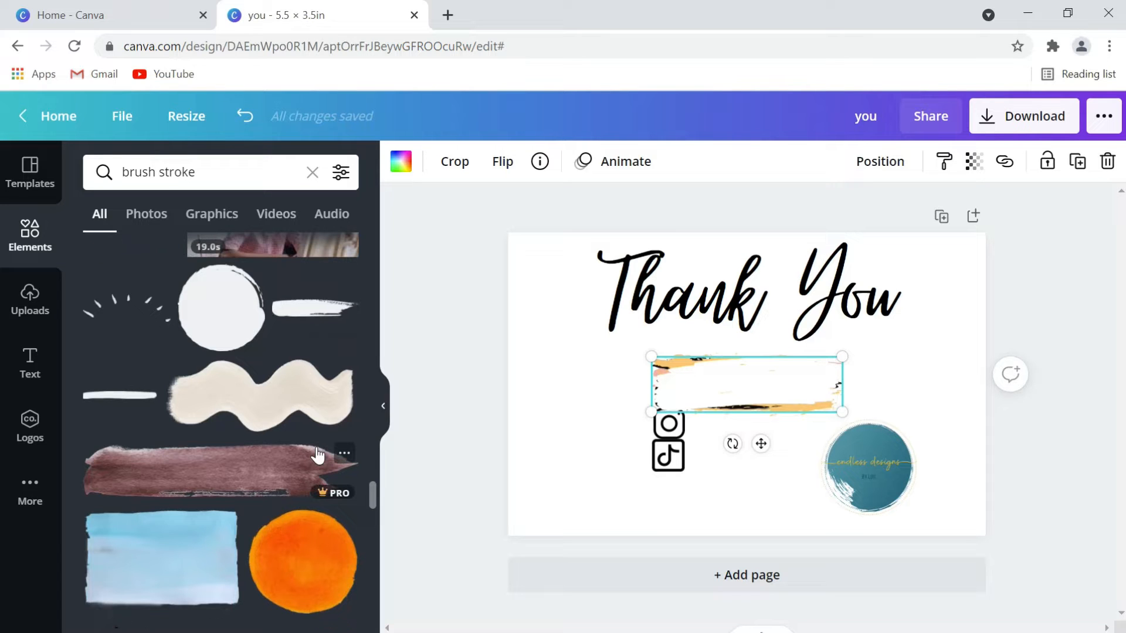
scroll(318, 455, "down", 6)
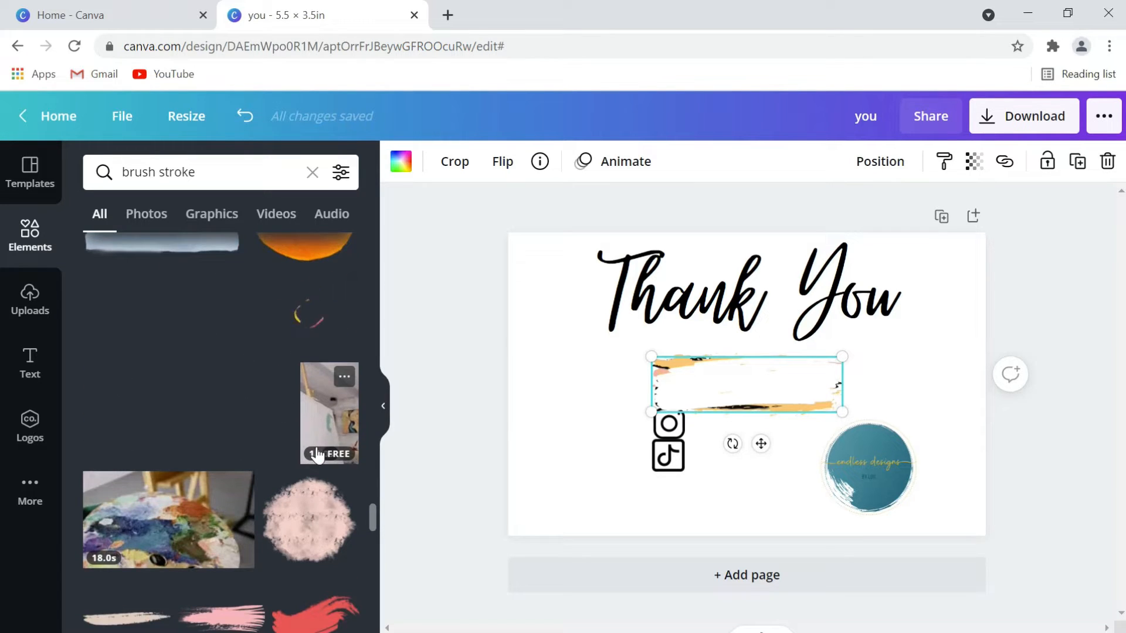
scroll(317, 456, "down", 4)
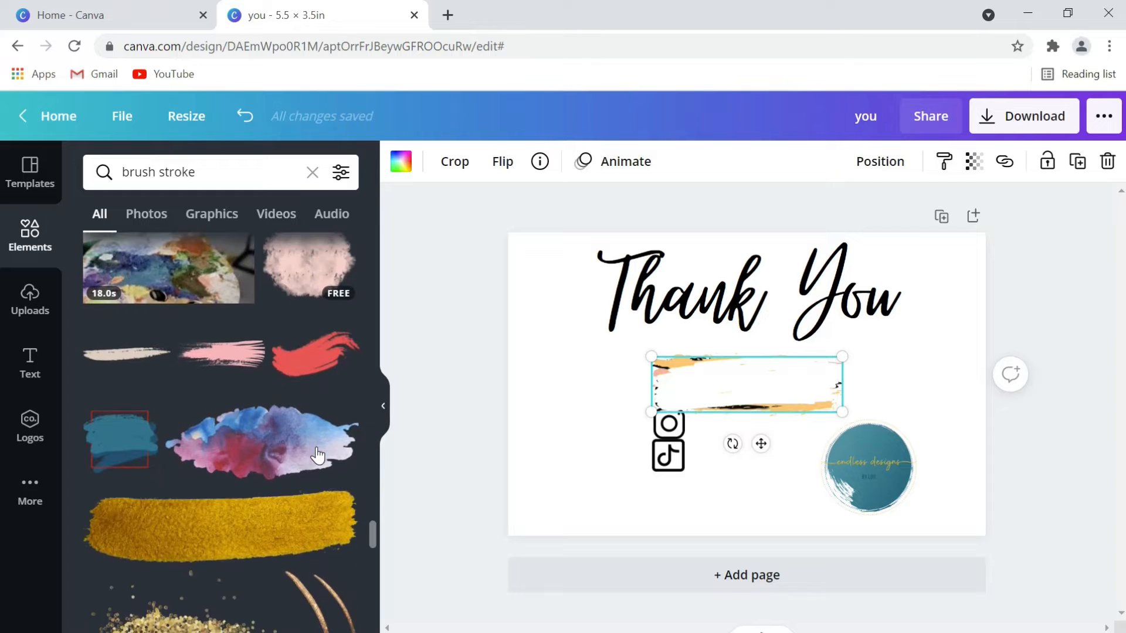
scroll(317, 456, "down", 5)
scroll(318, 456, "down", 2)
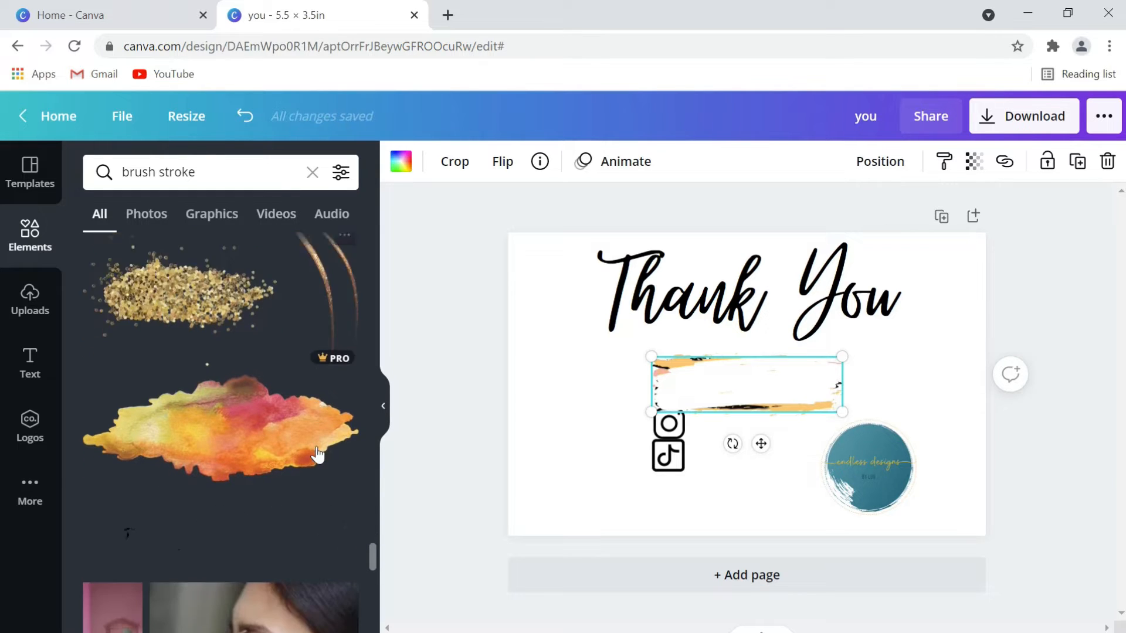
scroll(318, 456, "down", 6)
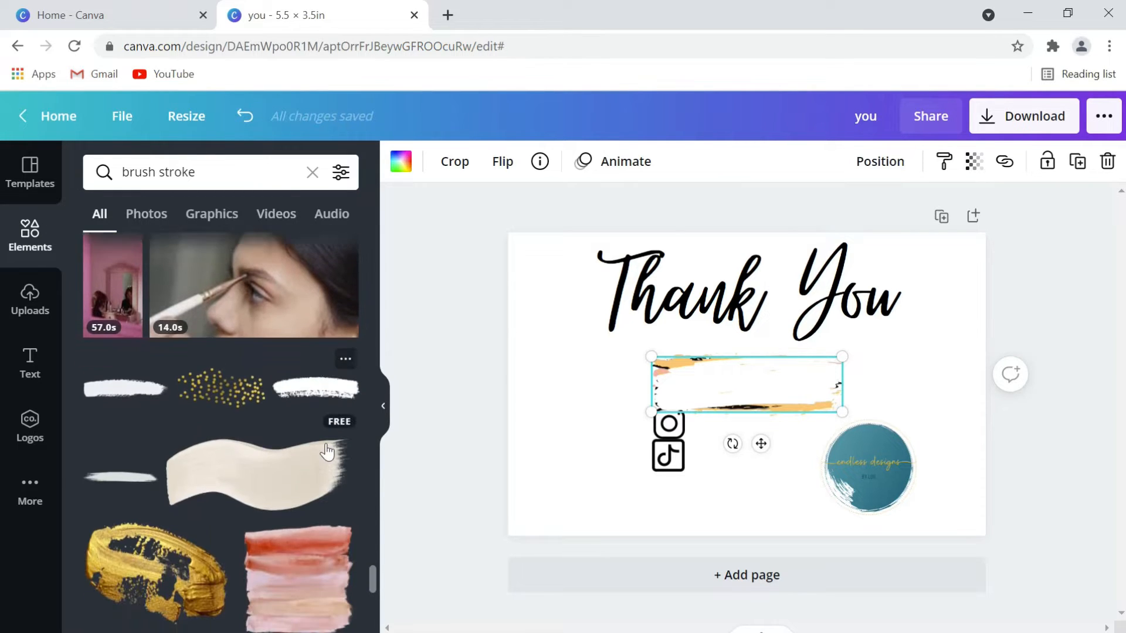
scroll(327, 451, "down", 4)
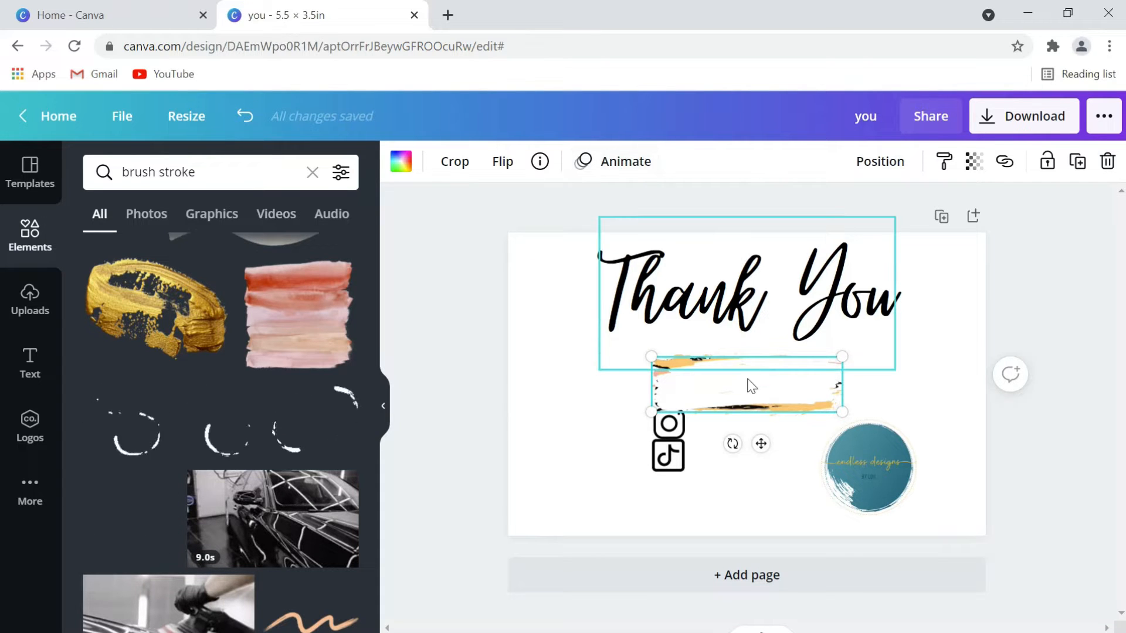
Recolour the white brush stroke with the logo's teal, enlarge it to about 3.5 × 1 in and place it behind the "Thank You" heading
left_click(401, 162)
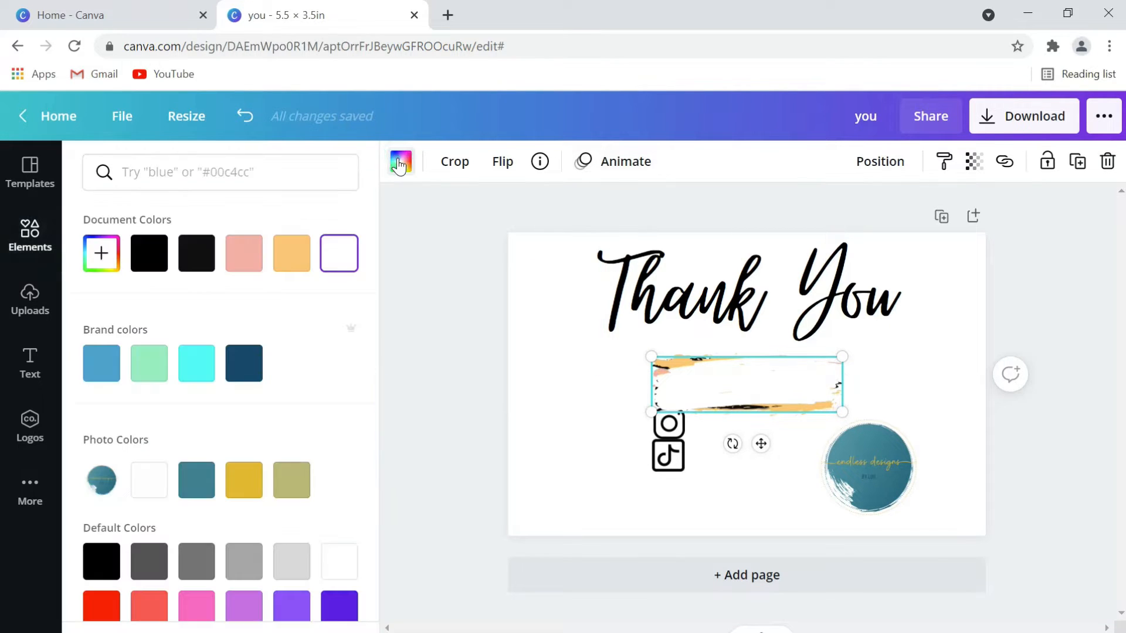
left_click(197, 479)
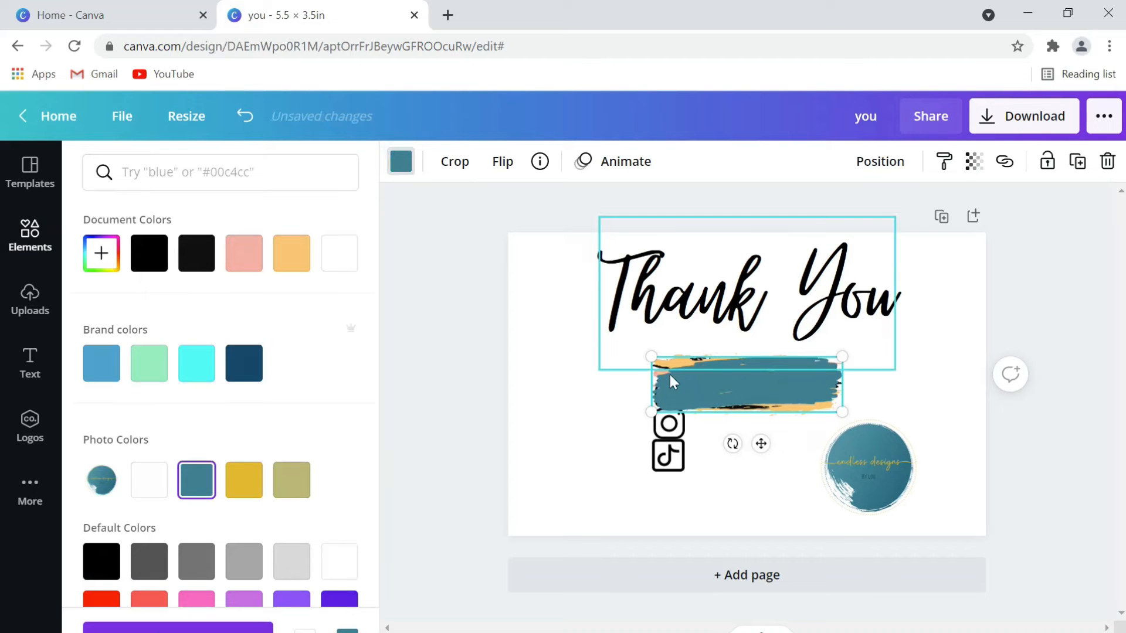
left_click_drag(627, 429, 531, 451)
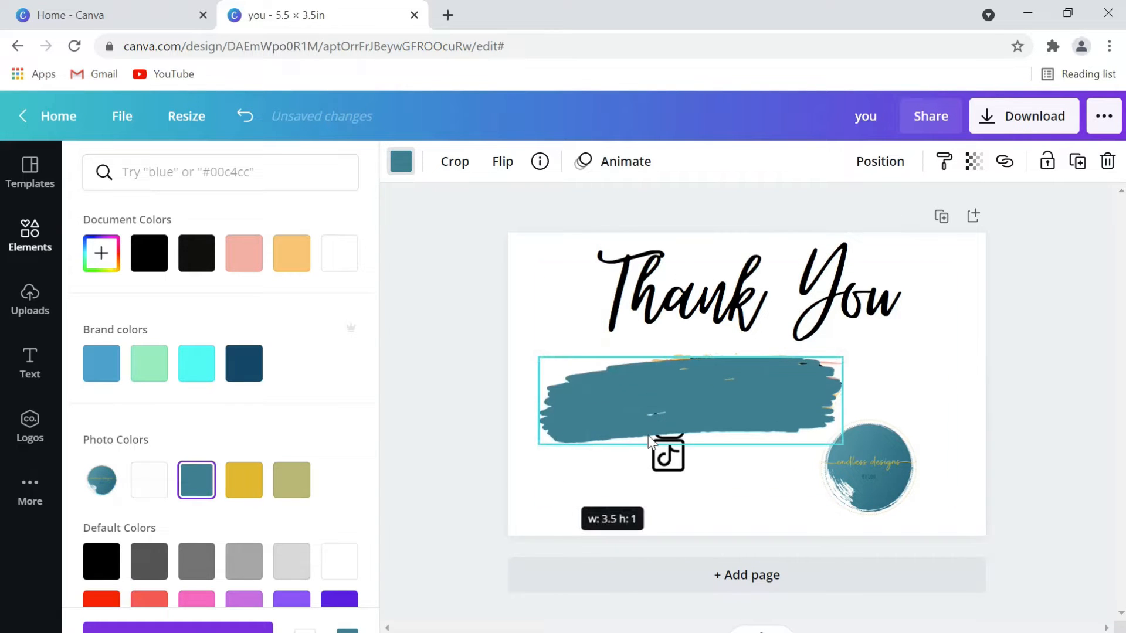
left_click(723, 362)
left_click(666, 410)
mouse_move(667, 411)
left_mouse_down()
mouse_move(716, 296)
mouse_move(716, 307)
left_mouse_up()
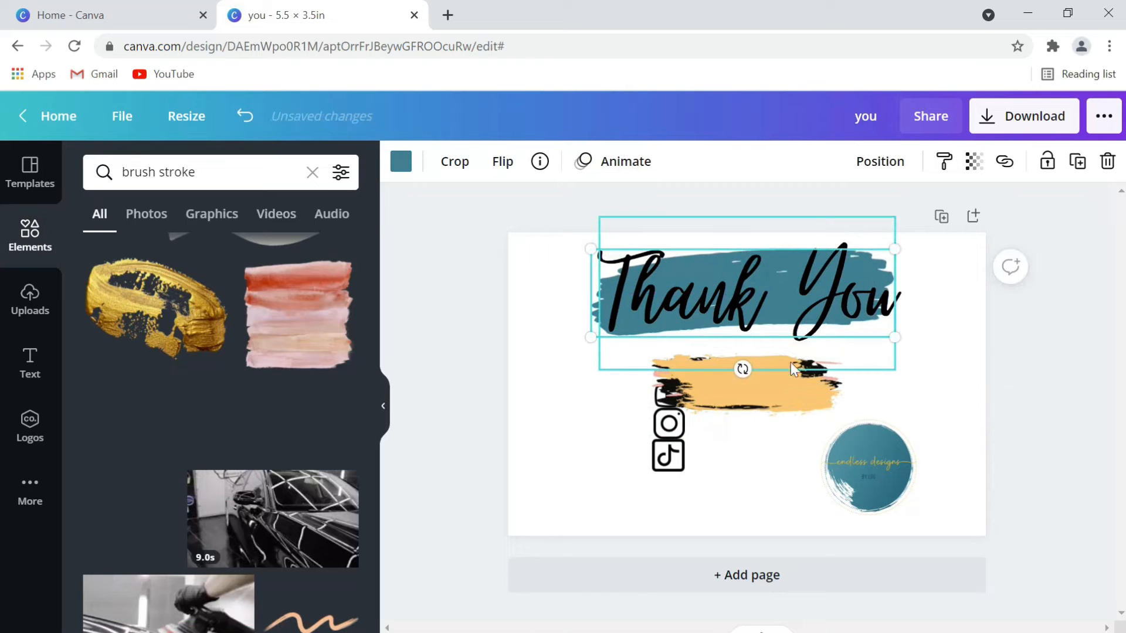
left_click(1030, 324)
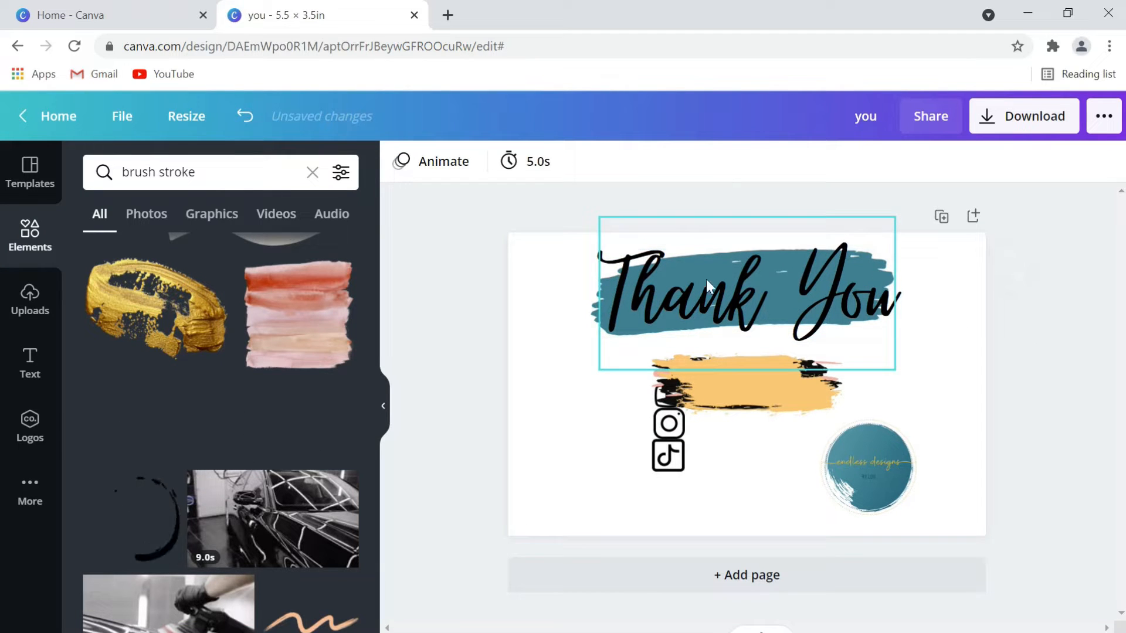
Recolour the yellow-orange brush stroke with the logo's gold and then with its teal
left_click(768, 400)
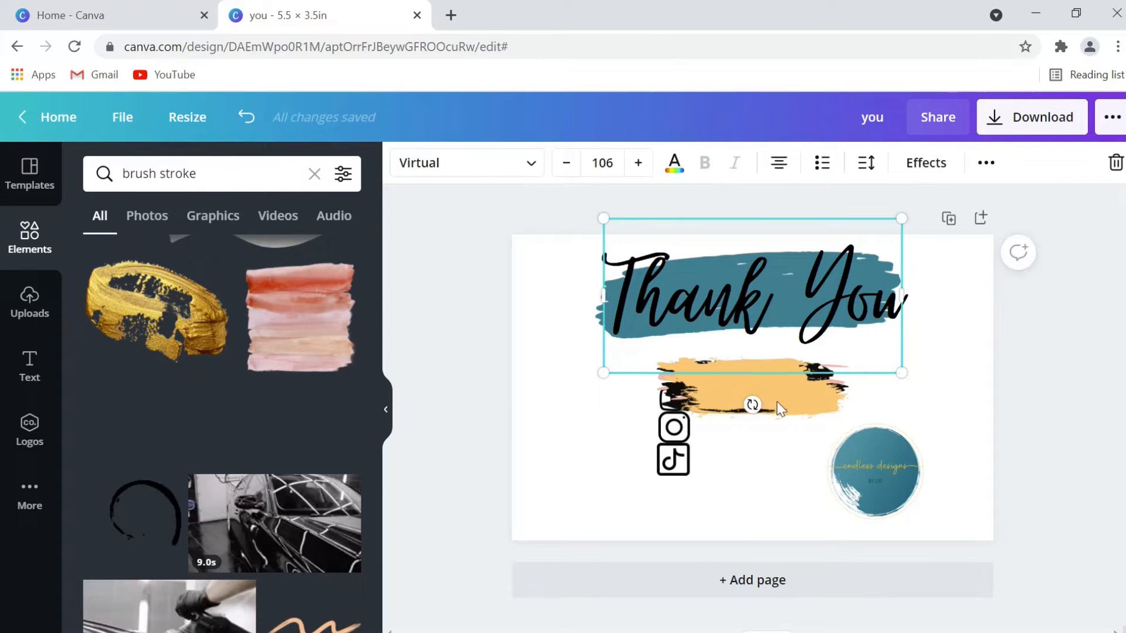
left_click(780, 408)
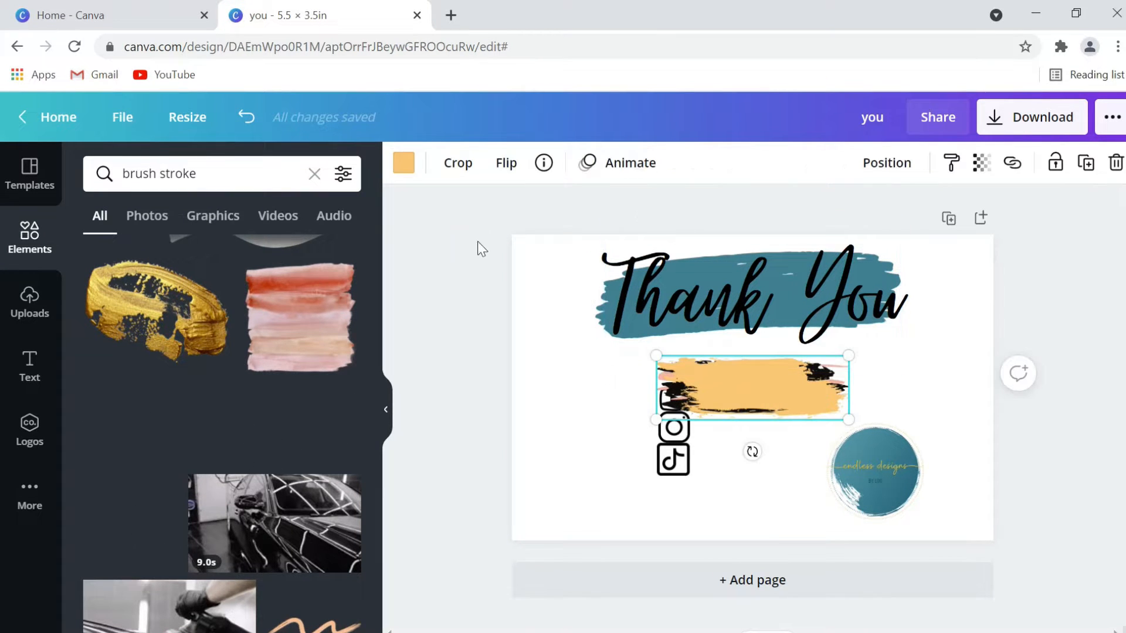
left_click(403, 163)
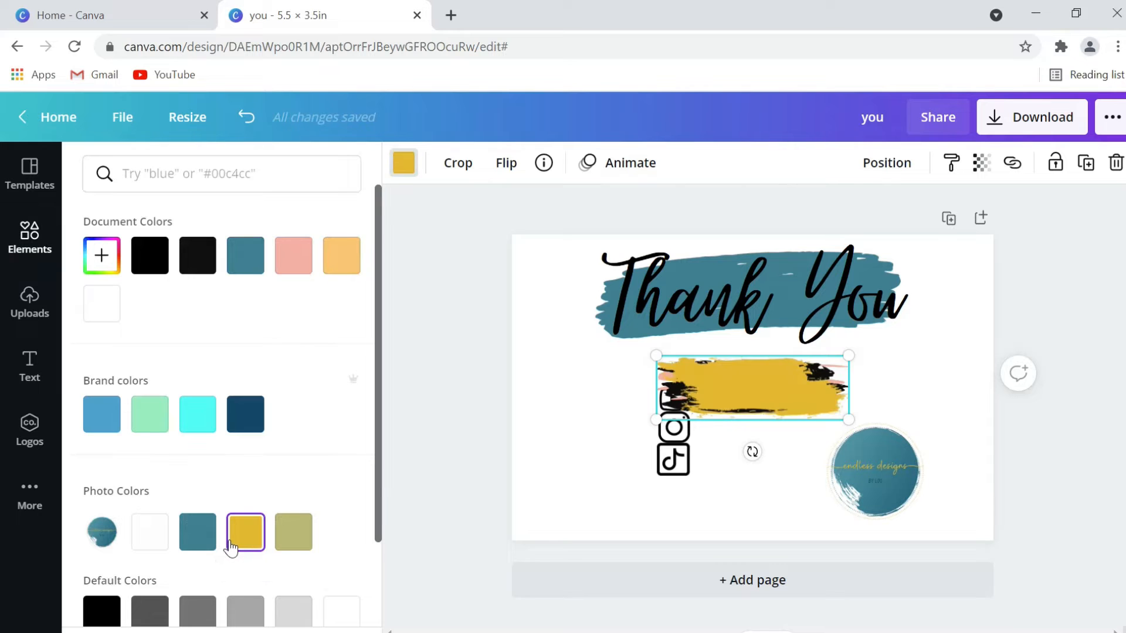
left_click(197, 532)
Try different arrangements of the teal strokes and the "Thank You" heading, and delete the formerly yellow-orange brush stroke
left_click_drag(803, 287, 794, 332)
left_click_drag(793, 265, 754, 478)
left_click(774, 353)
mouse_move(774, 353)
left_mouse_down()
mouse_move(748, 479)
mouse_move(750, 260)
left_mouse_up()
mouse_move(646, 315)
left_mouse_down()
mouse_move(603, 350)
mouse_move(593, 337)
left_mouse_up()
left_click_drag(762, 272, 800, 283)
mouse_move(715, 521)
left_mouse_down()
mouse_move(751, 348)
mouse_move(720, 542)
left_mouse_up()
mouse_move(745, 284)
left_mouse_down()
mouse_move(803, 334)
mouse_move(810, 308)
mouse_move(717, 293)
left_mouse_up()
left_click_drag(696, 378, 704, 382)
left_click_drag(713, 290, 659, 310)
mouse_move(707, 466)
left_mouse_down()
mouse_move(717, 329)
mouse_move(717, 476)
mouse_move(748, 493)
mouse_move(740, 362)
mouse_move(762, 382)
mouse_move(744, 370)
mouse_move(779, 291)
left_mouse_up()
left_click(698, 299)
left_click(1116, 162)
Move the "Thank You" heading to the lower part of the card, clear of the large teal brush stroke
left_click_drag(750, 387, 740, 509)
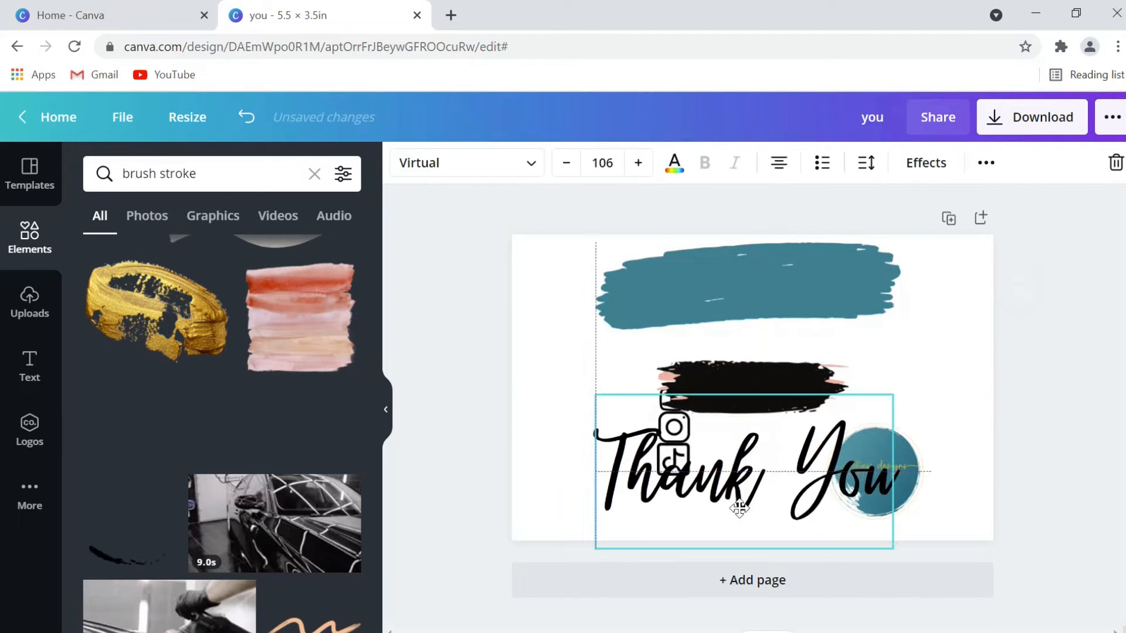
left_click(696, 463)
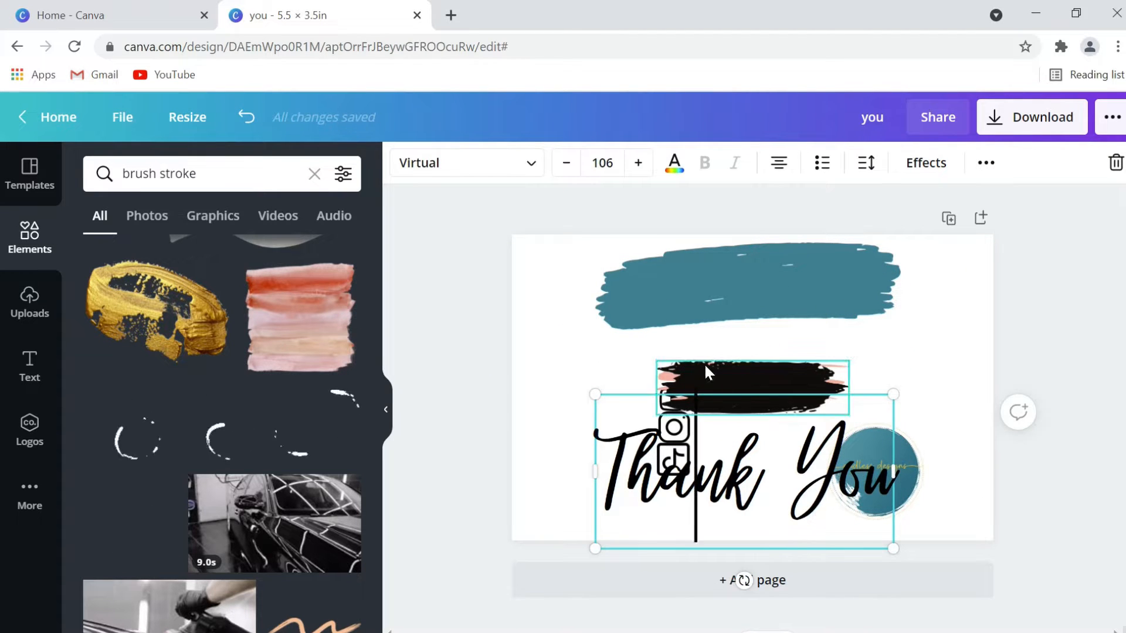
key("Left")
key("Left")
key("Left")
key("Right")
left_click(838, 348)
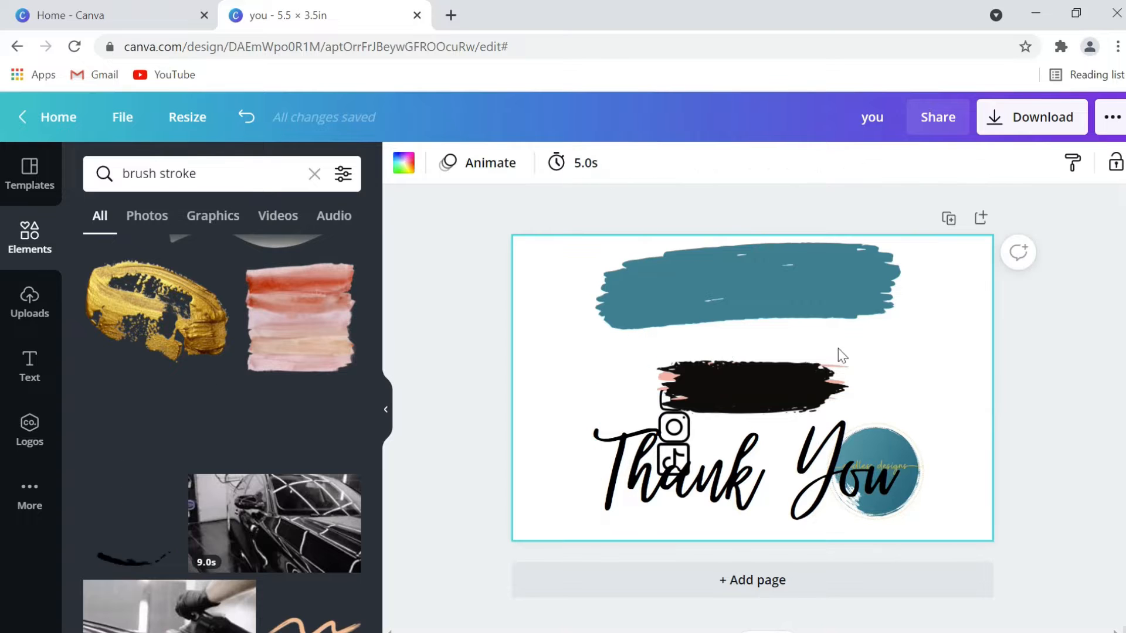
Recolour the black brush stroke teal, enlarge it to about 3.8 × 1.1 in at the card's lower edge, and return the heading to the upper stroke
mouse_move(772, 368)
left_mouse_down()
mouse_move(682, 355)
mouse_move(646, 367)
left_mouse_up()
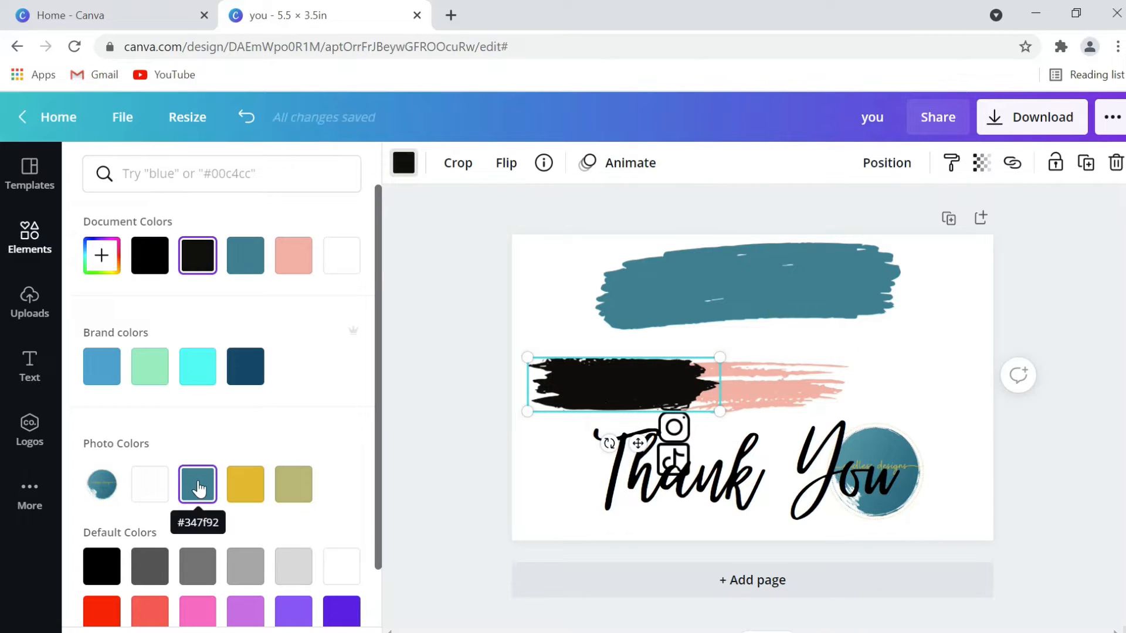
left_click(198, 485)
mouse_move(593, 376)
left_mouse_down()
mouse_move(623, 478)
mouse_move(635, 478)
left_mouse_up()
left_click_drag(762, 514, 862, 528)
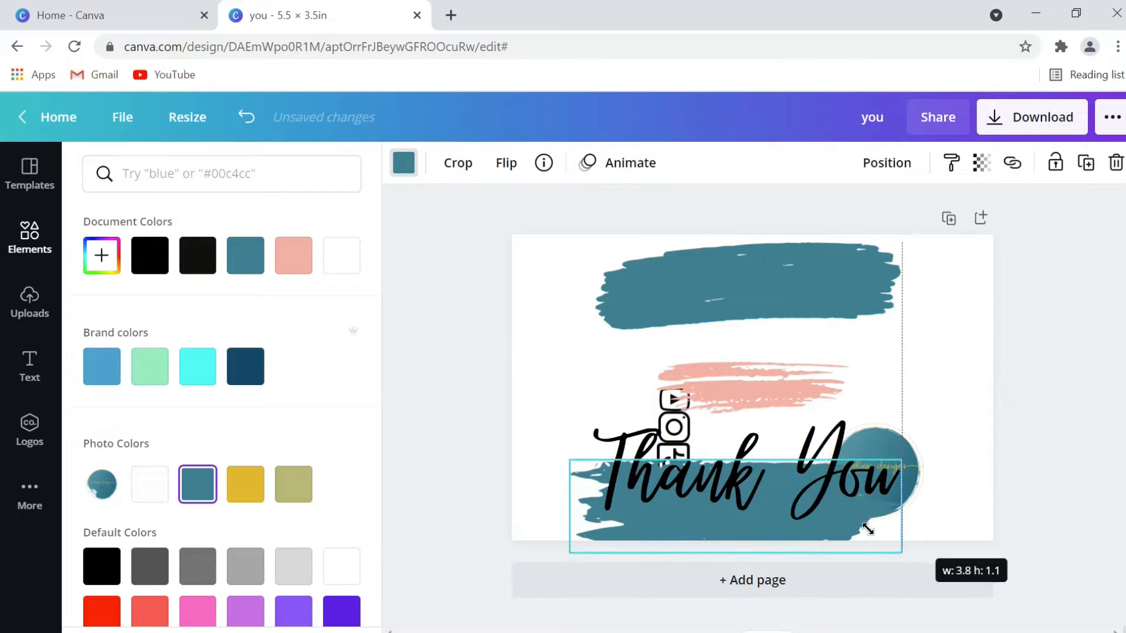
left_click(772, 490)
left_click_drag(772, 490, 768, 329)
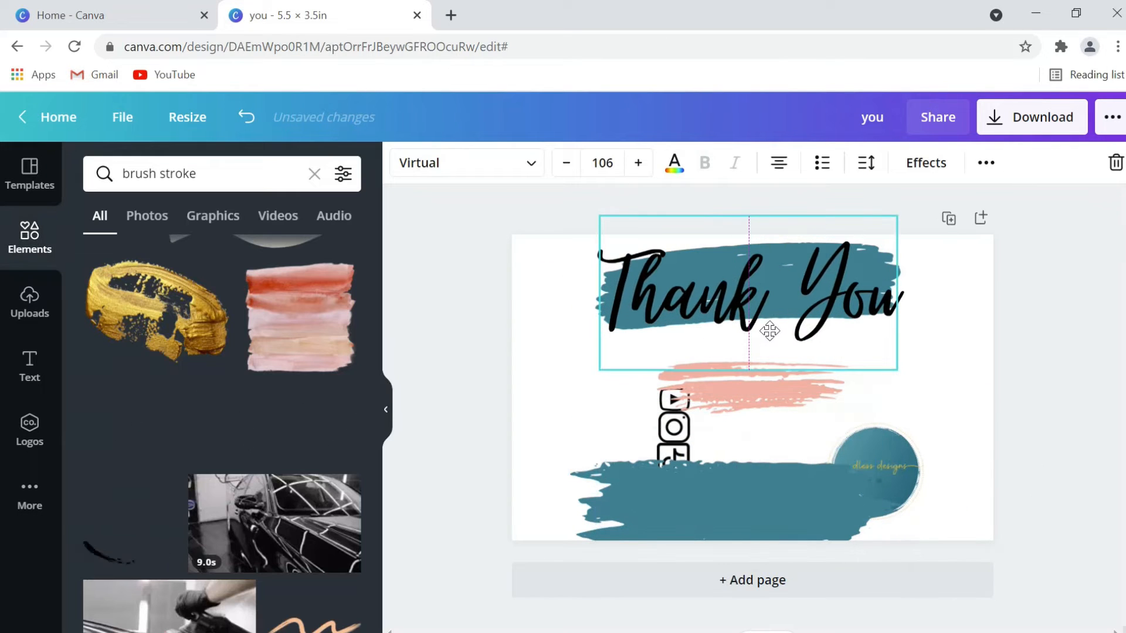
Recolour the streaky salmon-pink brush stroke teal, enlarge it and place it just below the upper teal stroke
left_click(801, 396)
left_click(403, 162)
left_click(197, 255)
left_click_drag(849, 413, 962, 443)
left_click_drag(767, 405, 710, 364)
Move the heading down out of the way and overlap the streaky teal stroke with the solid one above it
mouse_move(731, 298)
left_mouse_down()
mouse_move(741, 326)
mouse_move(729, 462)
left_mouse_up()
left_click_drag(768, 297, 737, 294)
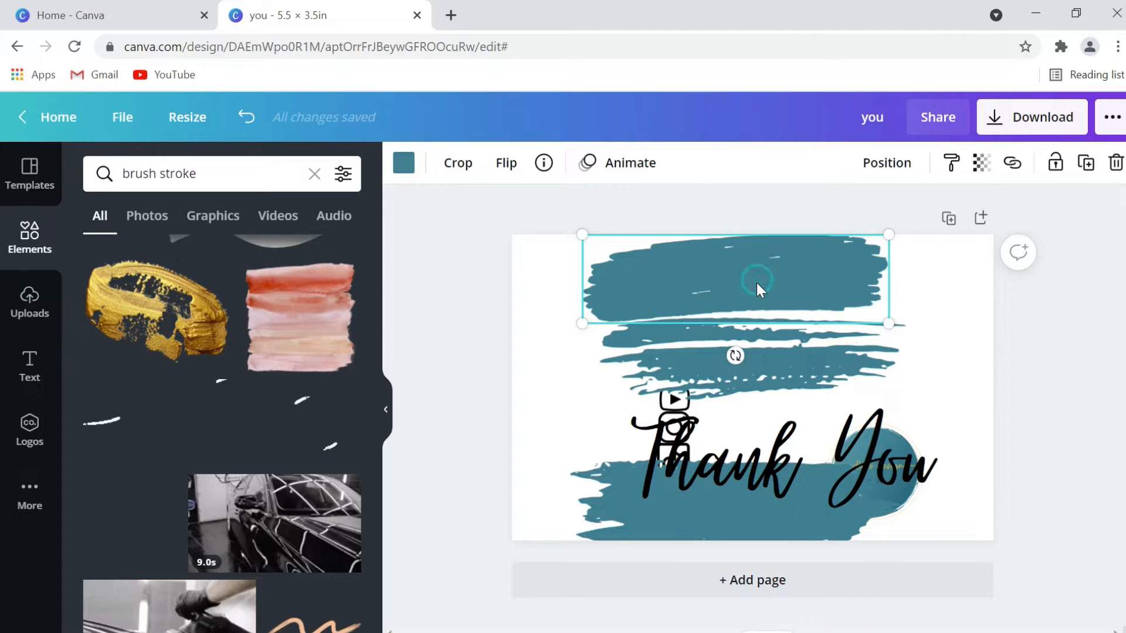
mouse_move(813, 353)
left_mouse_down()
mouse_move(800, 352)
mouse_move(809, 332)
left_mouse_up()
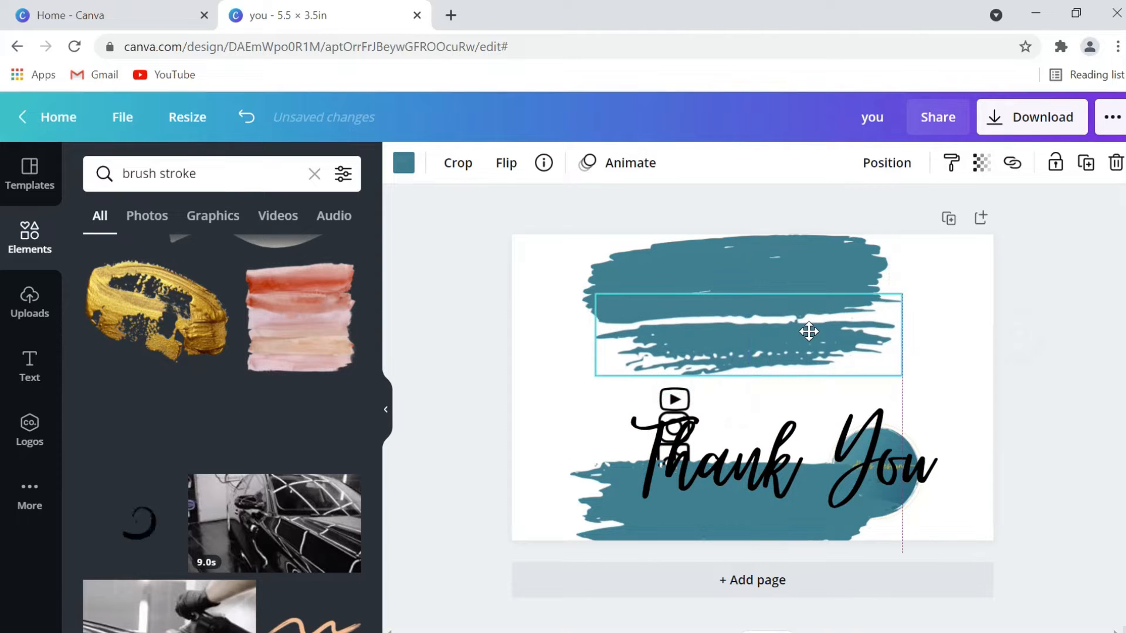
mouse_move(861, 430)
left_mouse_down()
mouse_move(832, 291)
mouse_move(886, 433)
left_mouse_up()
left_click(776, 331)
left_click_drag(776, 332, 765, 329)
Place the "Thank You" heading over the combined teal strokes and delete the large ragged stroke at the card's lower edge
left_click_drag(869, 436, 812, 310)
left_click(816, 485)
key("Delete")
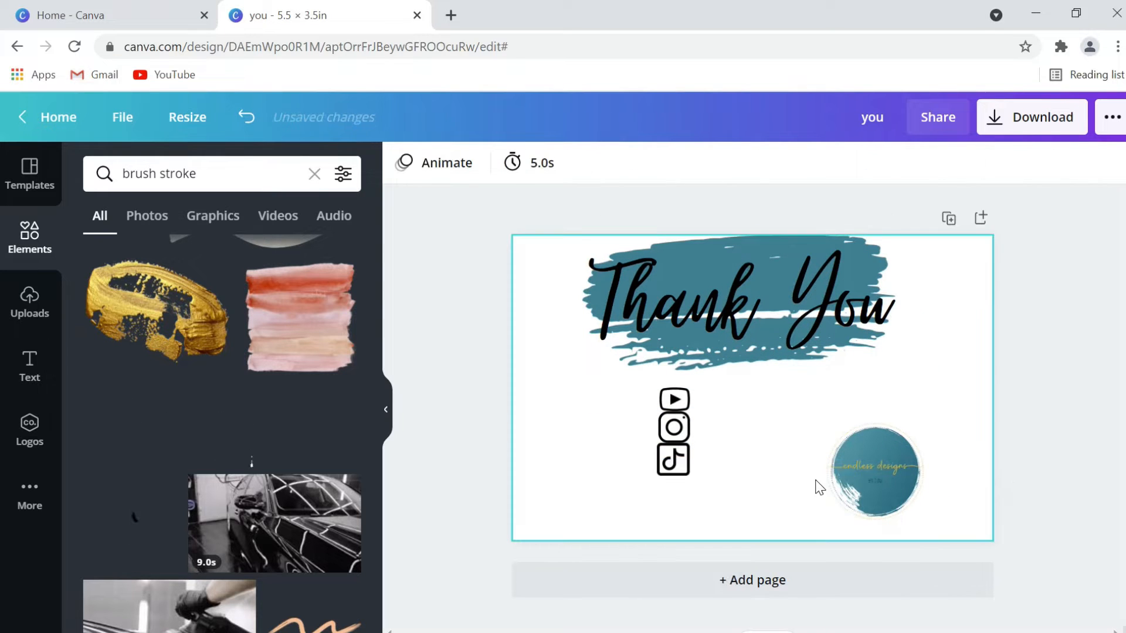
Enlarge the "Thank You" heading to font size 116 and reposition it over the teal brush strokes
left_click(849, 319)
left_click_drag(880, 382, 915, 392)
left_click_drag(846, 310, 826, 304)
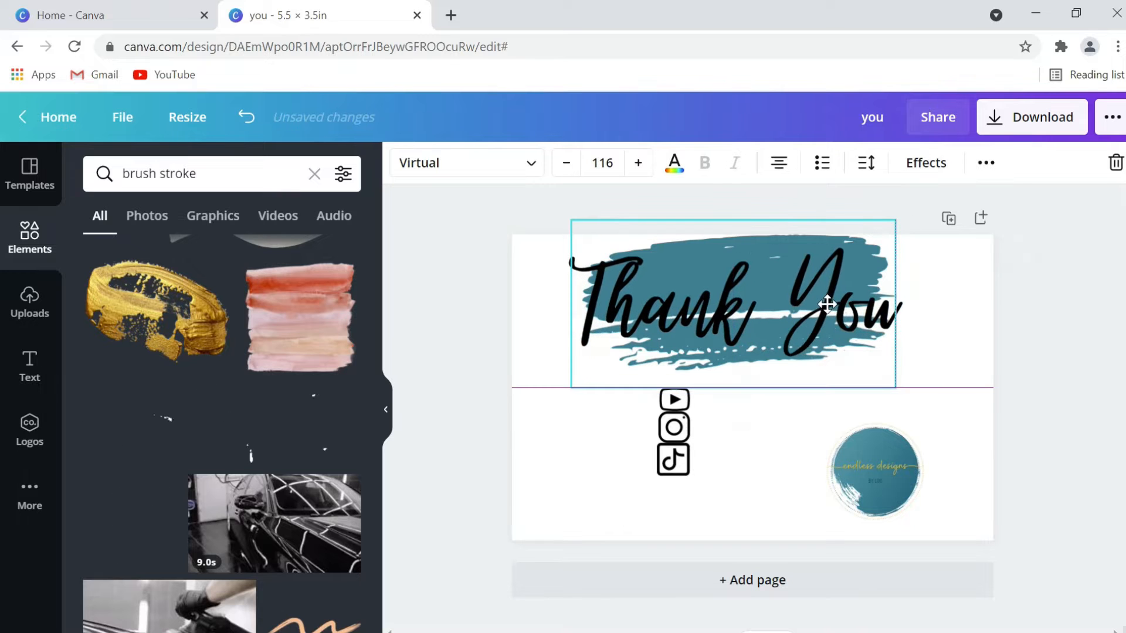
Shrink the round business logo and place it in the card's lower-right corner
left_click(880, 511)
left_click_drag(880, 510, 931, 362)
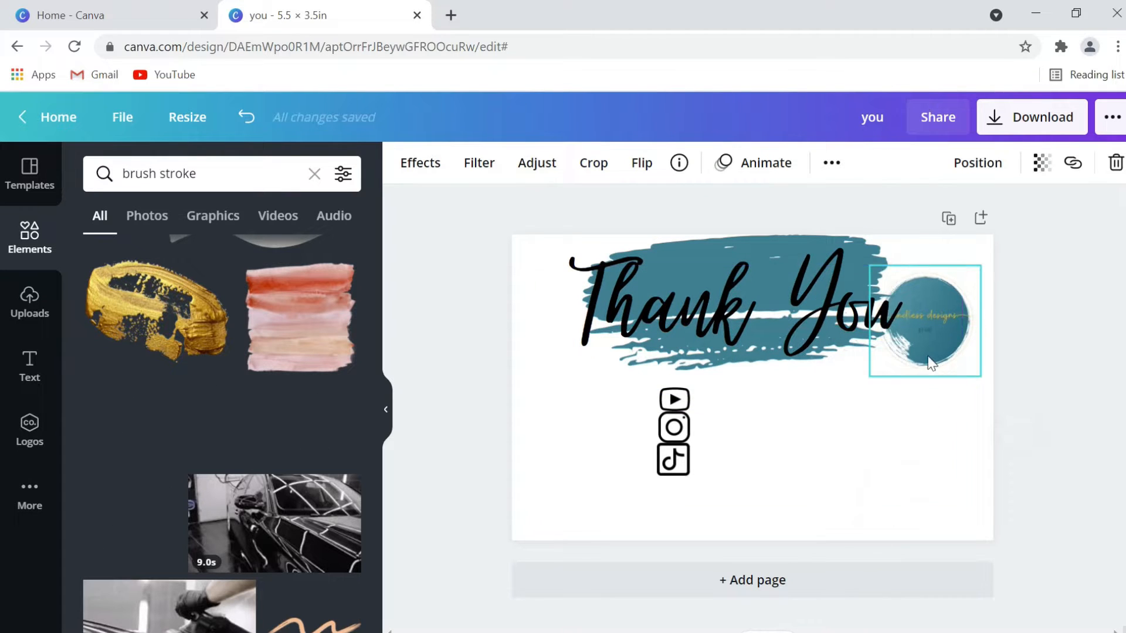
mouse_move(938, 289)
left_mouse_down()
mouse_move(960, 492)
mouse_move(948, 508)
mouse_move(942, 498)
left_mouse_up()
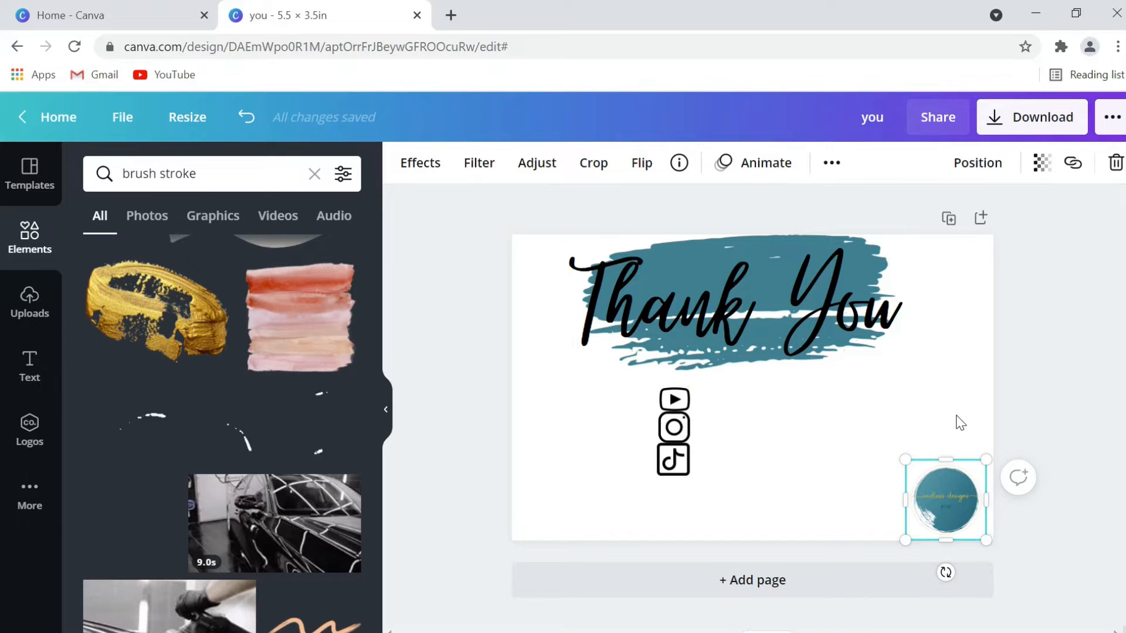
Realign the two teal brush strokes near the card's upper edge with the heading moved aside, and set the heading back over them
left_click(770, 348)
left_click_drag(769, 347, 768, 347)
mouse_move(770, 257)
left_mouse_down()
mouse_move(778, 316)
mouse_move(773, 255)
mouse_move(782, 255)
left_mouse_up()
left_click_drag(820, 420, 812, 488)
left_click(681, 325)
left_click(727, 411)
left_click_drag(727, 410, 727, 443)
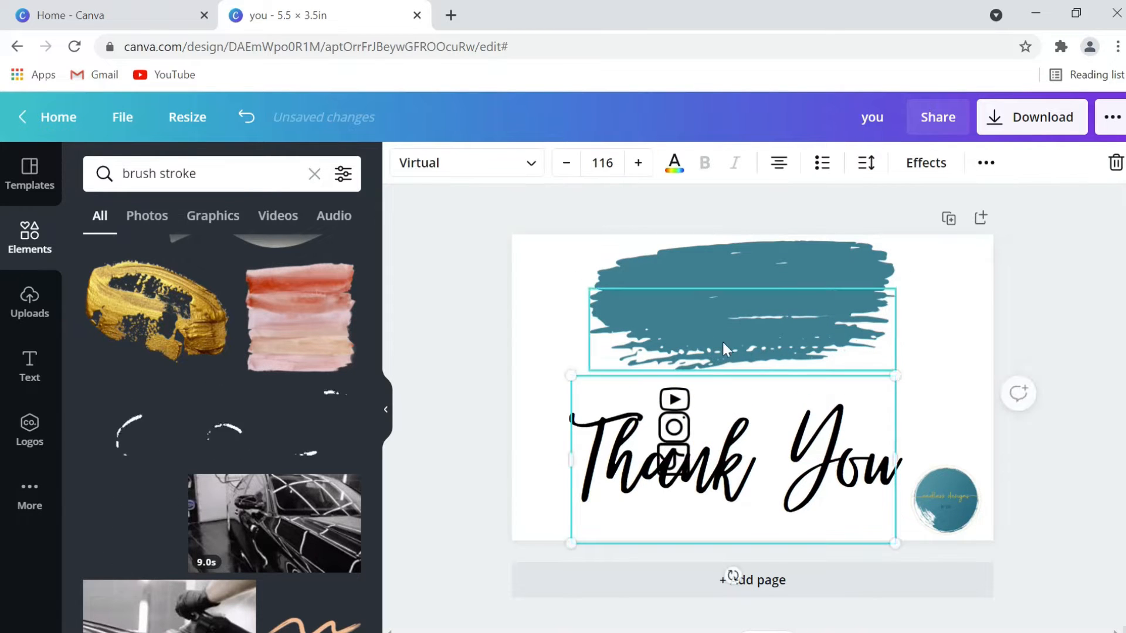
left_click(722, 343)
mouse_move(702, 337)
left_mouse_down()
mouse_move(709, 354)
mouse_move(770, 340)
mouse_move(760, 342)
left_mouse_up()
mouse_move(833, 445)
left_mouse_down()
mouse_move(830, 306)
mouse_move(841, 315)
left_mouse_up()
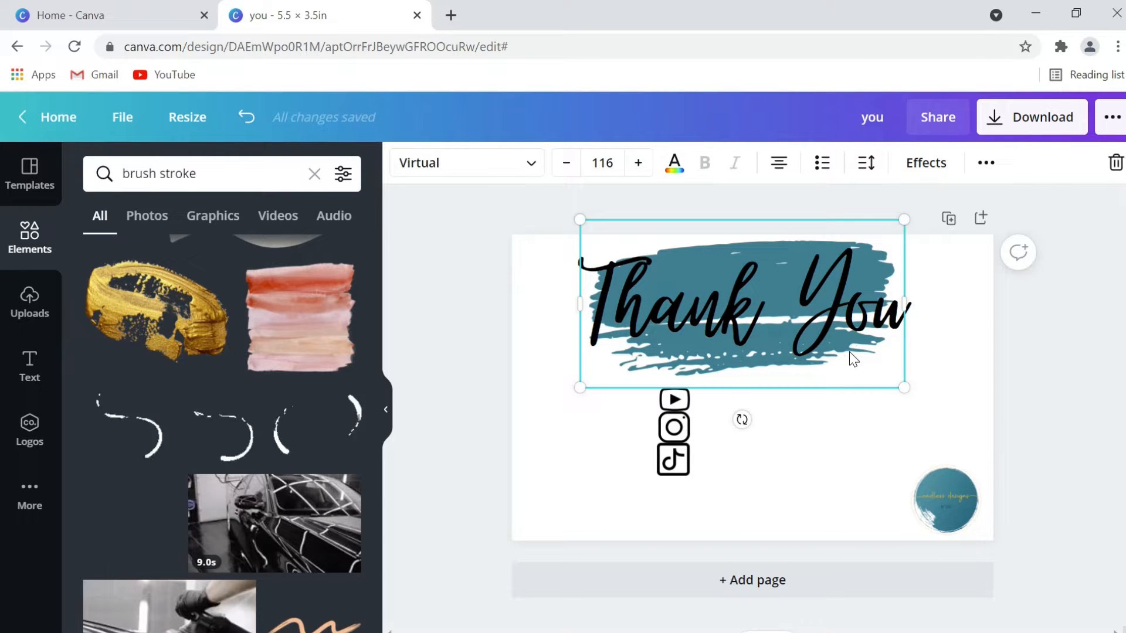
Search the elements for "line" and add the plain solid line to the card
left_click(483, 405)
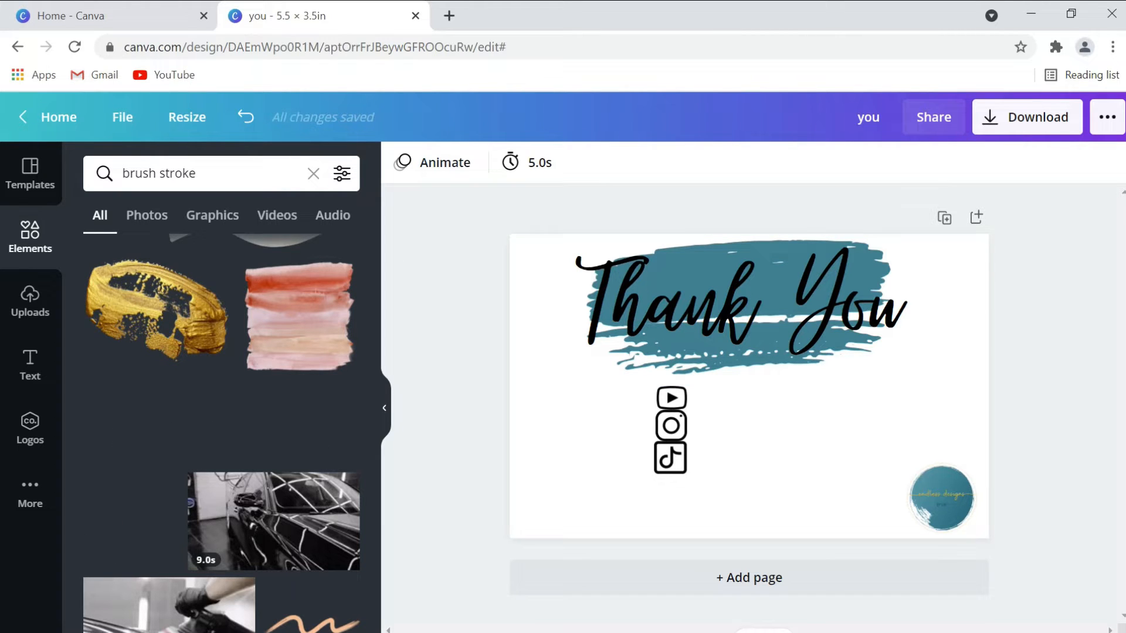
left_click(228, 172)
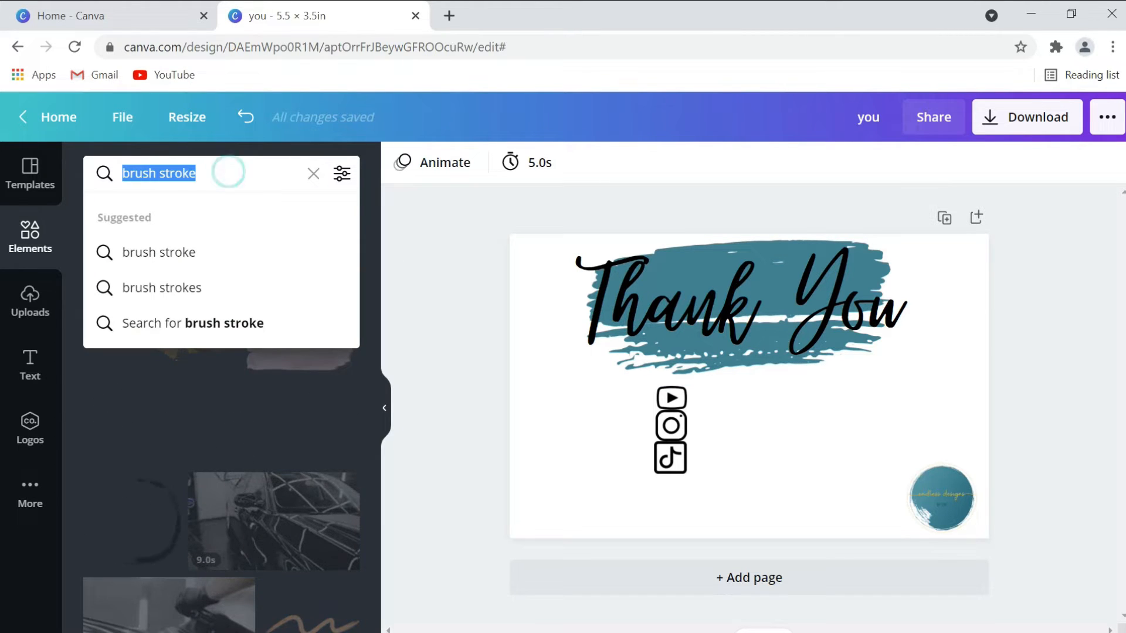
type("line")
key("Return")
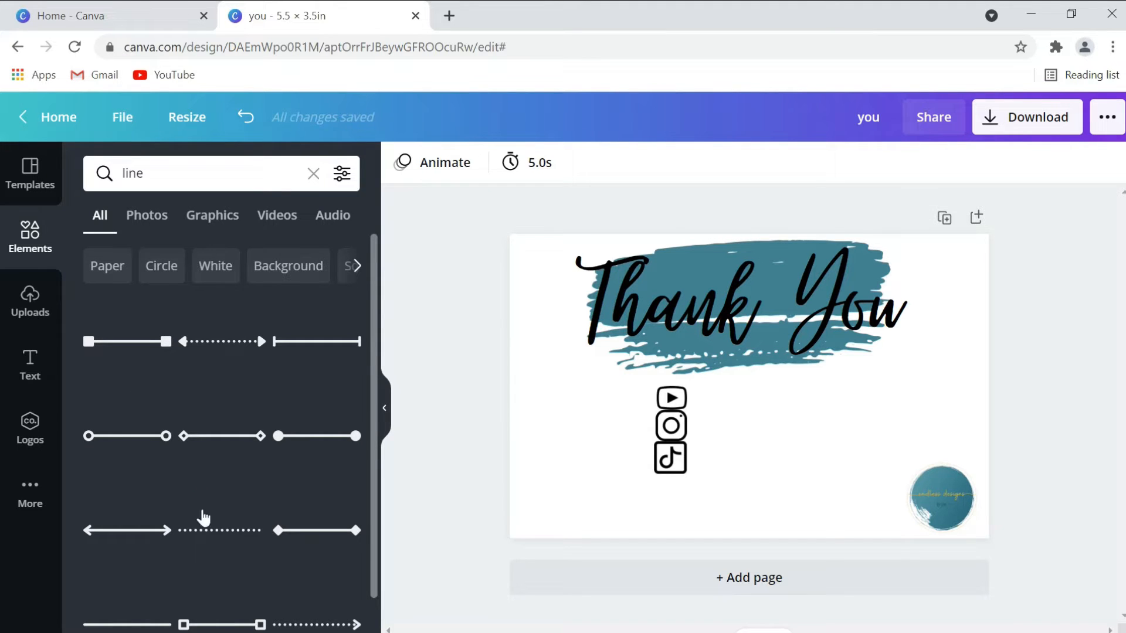
scroll(164, 627, "down", 2)
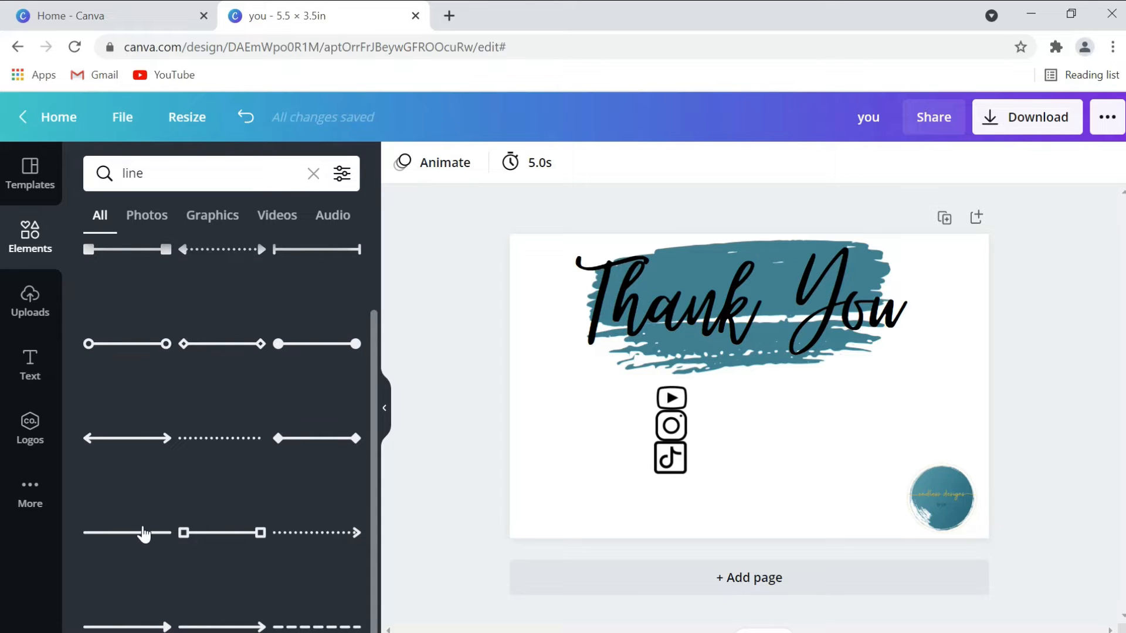
left_click(143, 532)
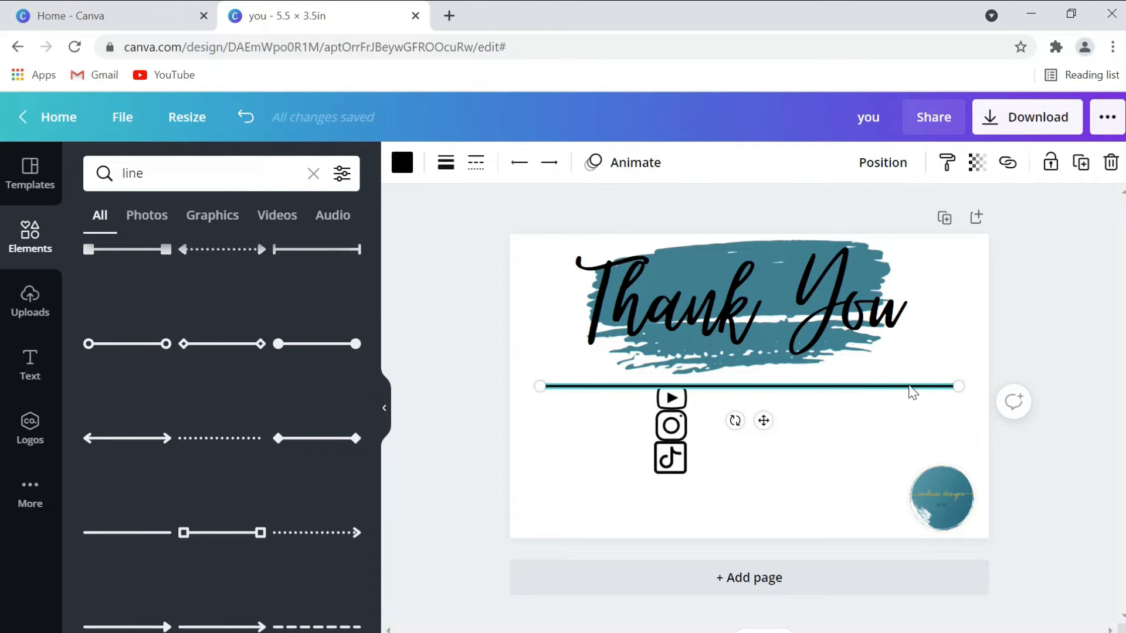
Recolour the line with the logo's gold and position it just below the teal brush strokes
left_click(402, 162)
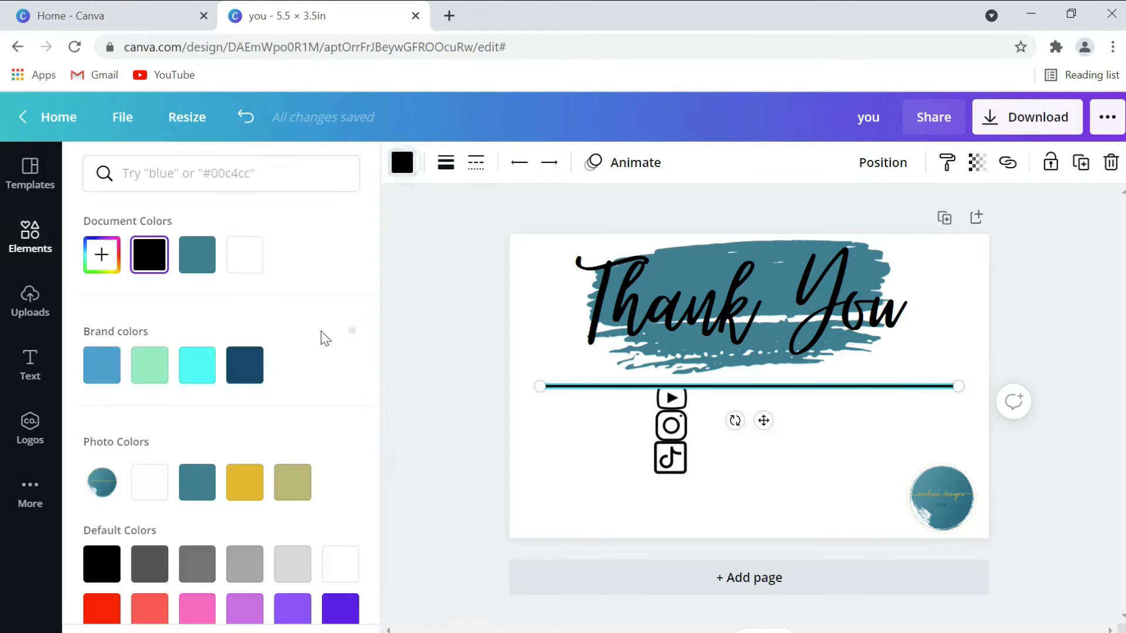
left_click(245, 483)
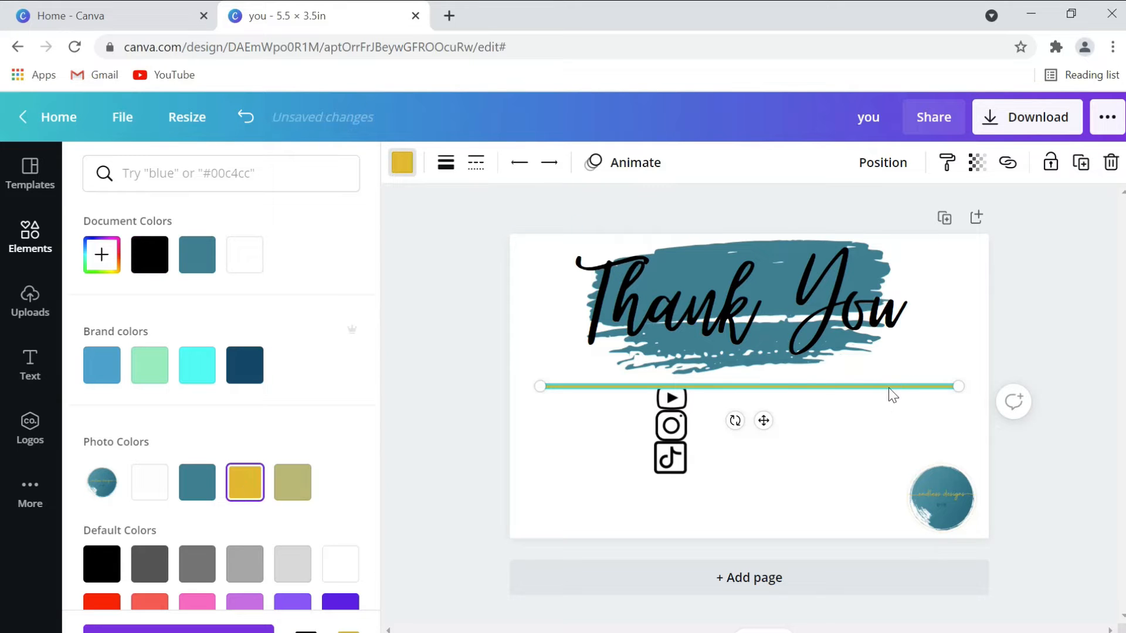
left_click_drag(882, 389, 881, 360)
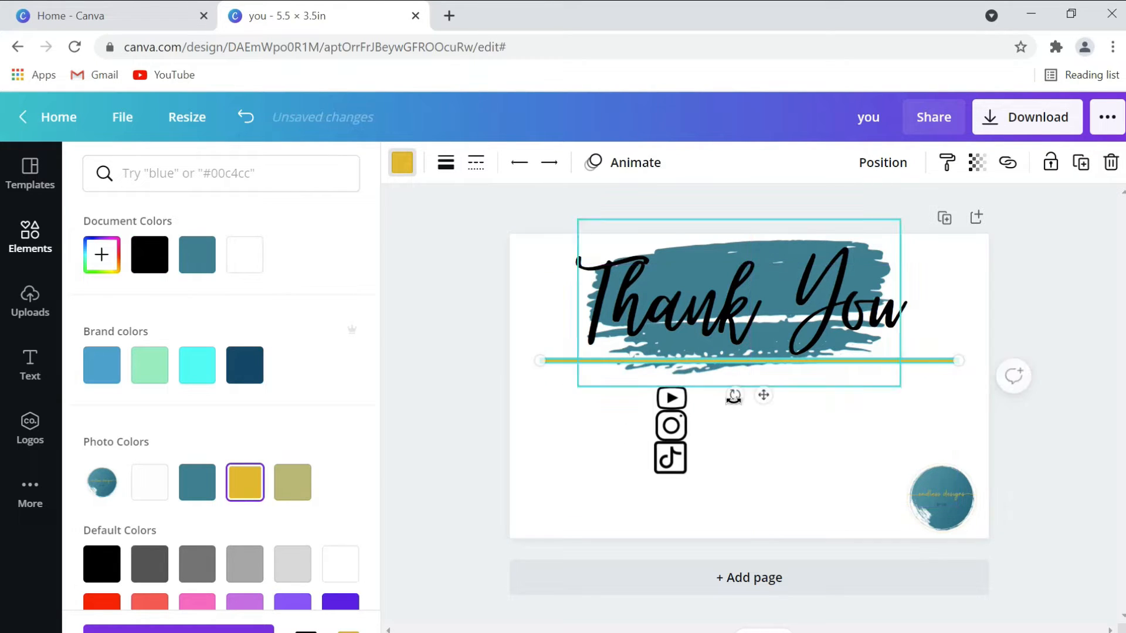
left_click(466, 384)
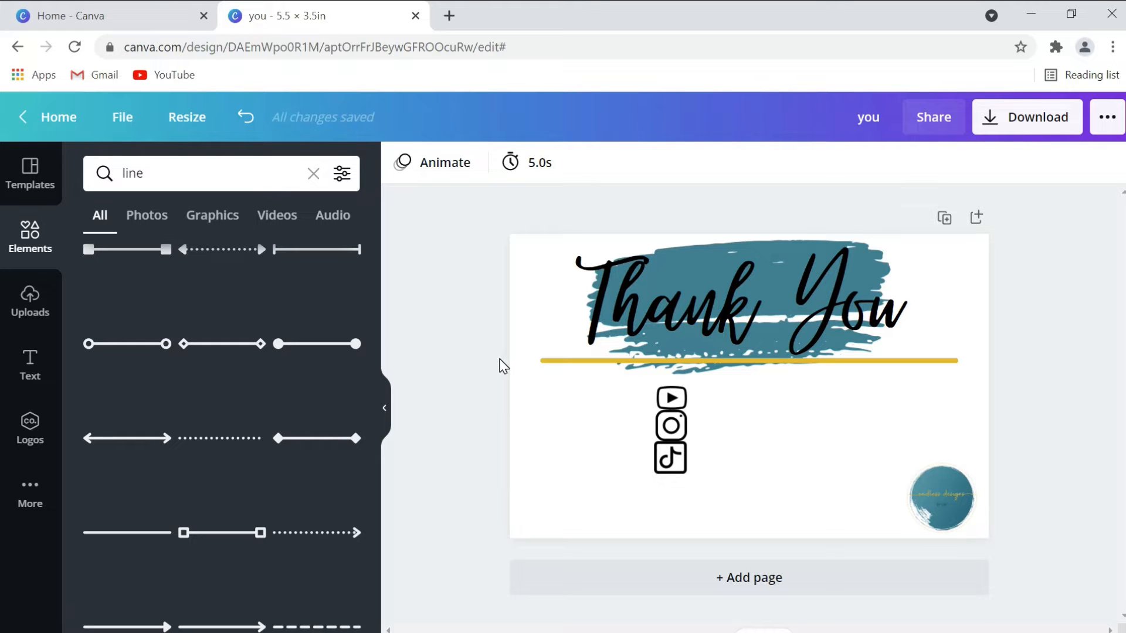
left_click_drag(773, 361, 773, 385)
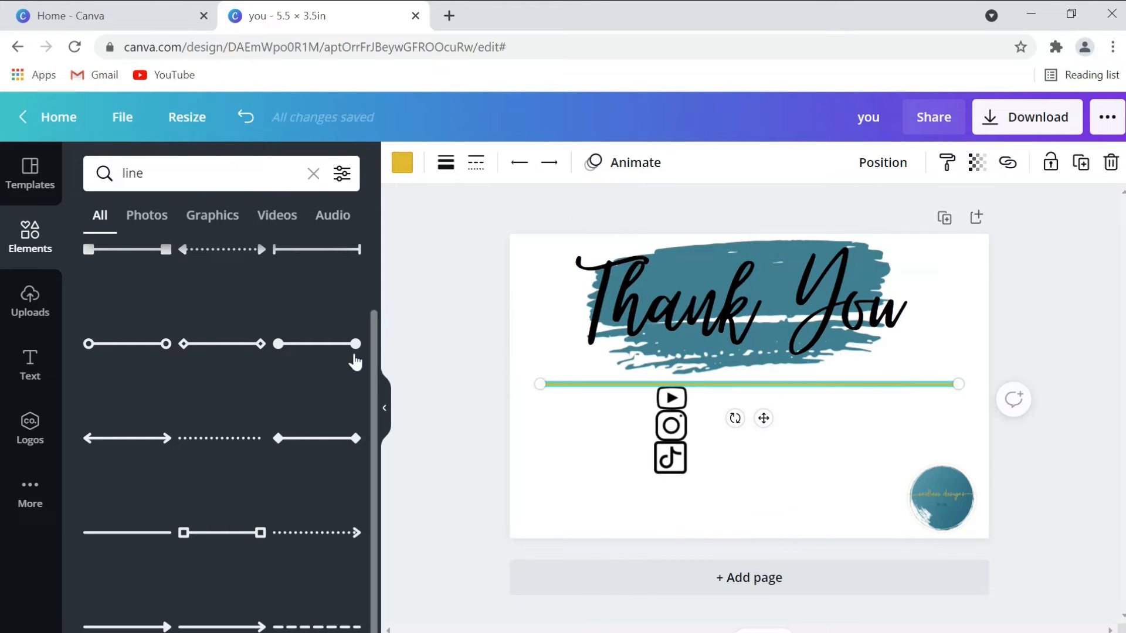
Duplicate the "Thank You" heading on the card
left_click(735, 317)
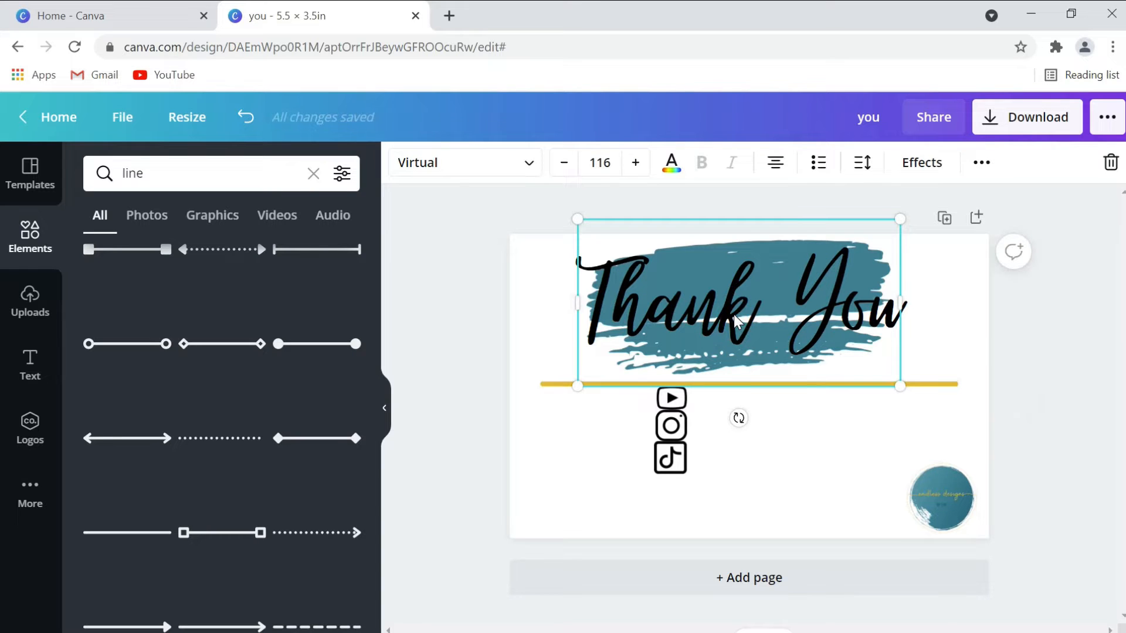
right_click(734, 321)
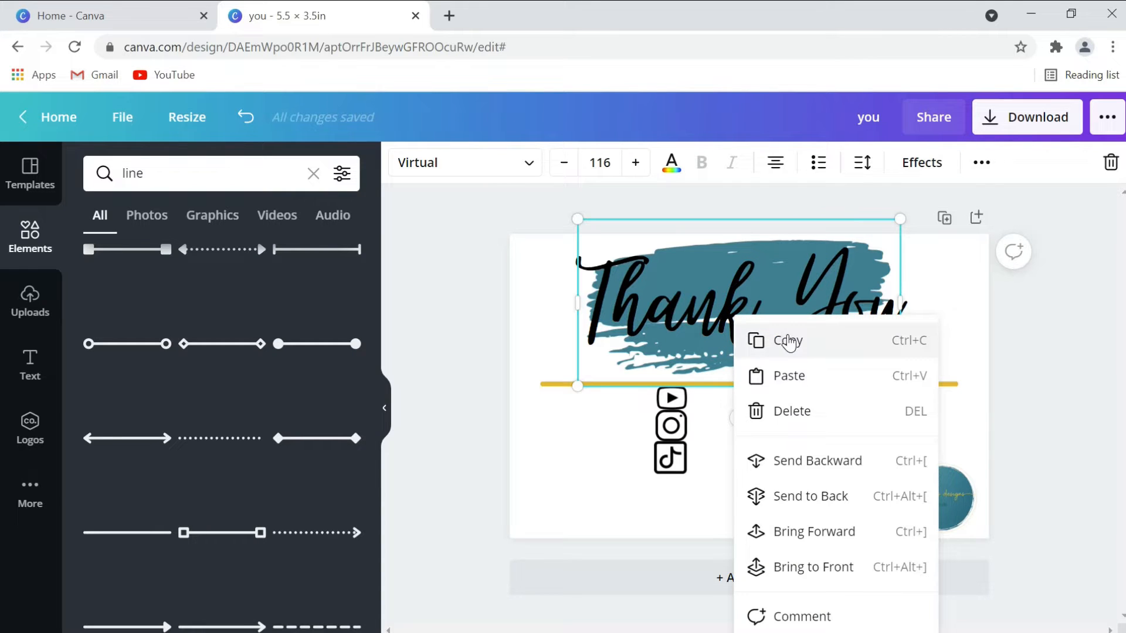
left_click(789, 341)
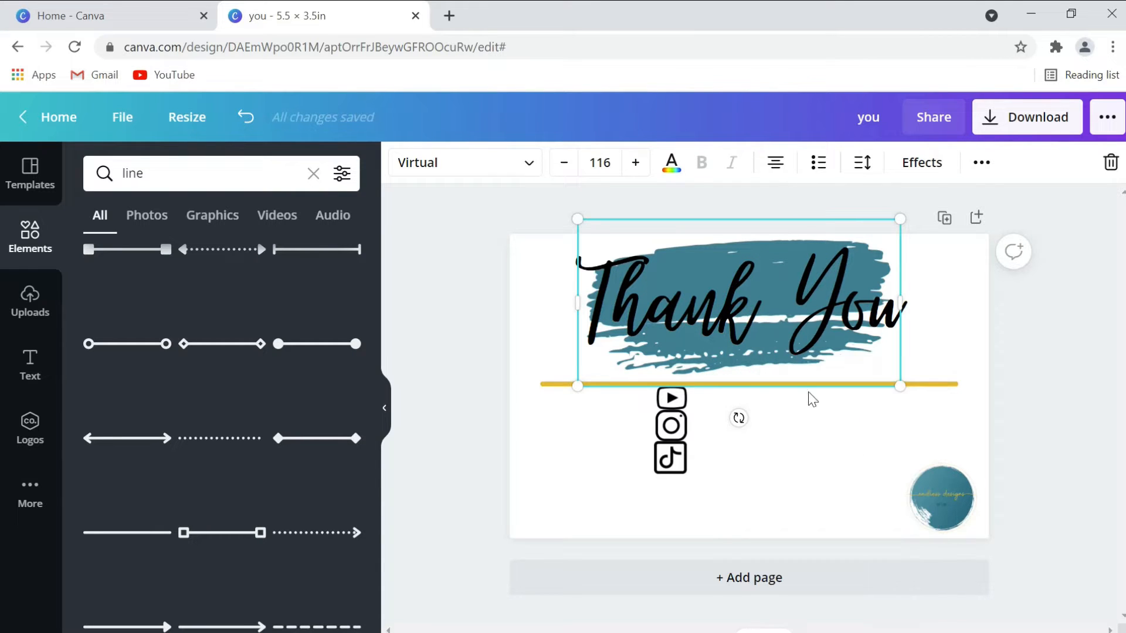
left_click(821, 456)
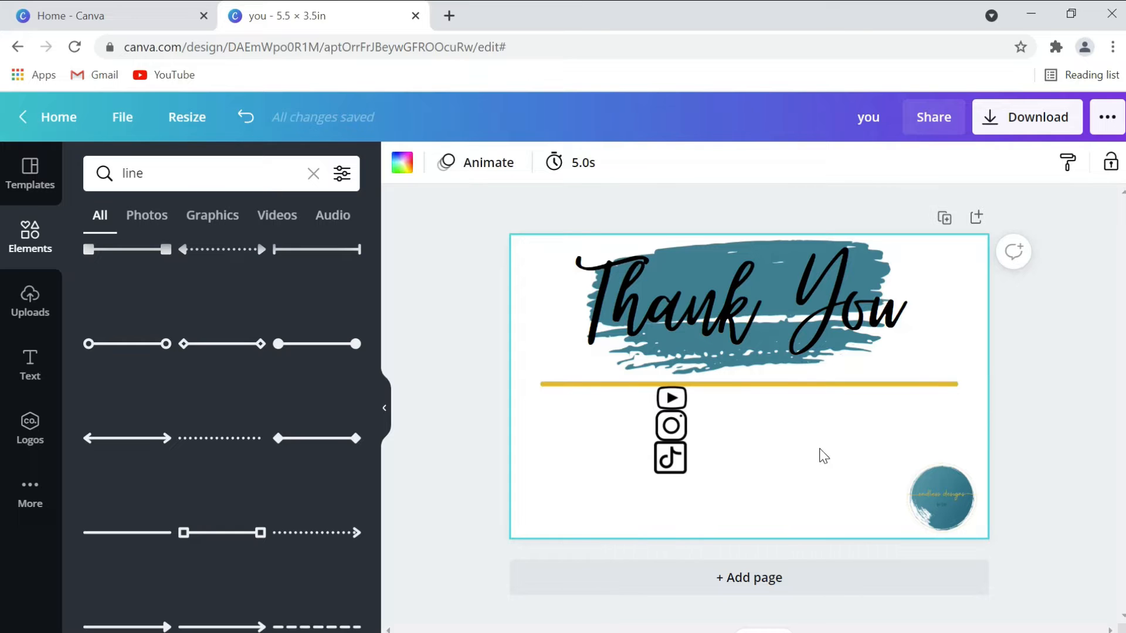
key("ctrl+v")
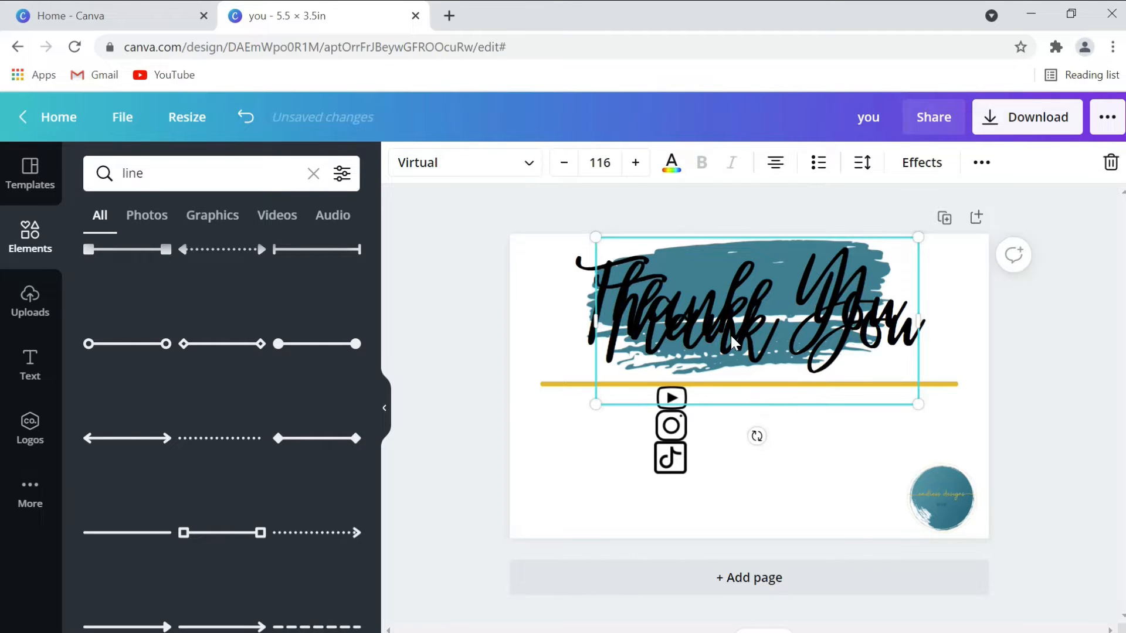
Replace the duplicate heading's text with "for supporting" above "my small business", widening the text box so each phrase fits on one line
key("ctrl+z")
left_click(698, 338)
double_click(693, 328)
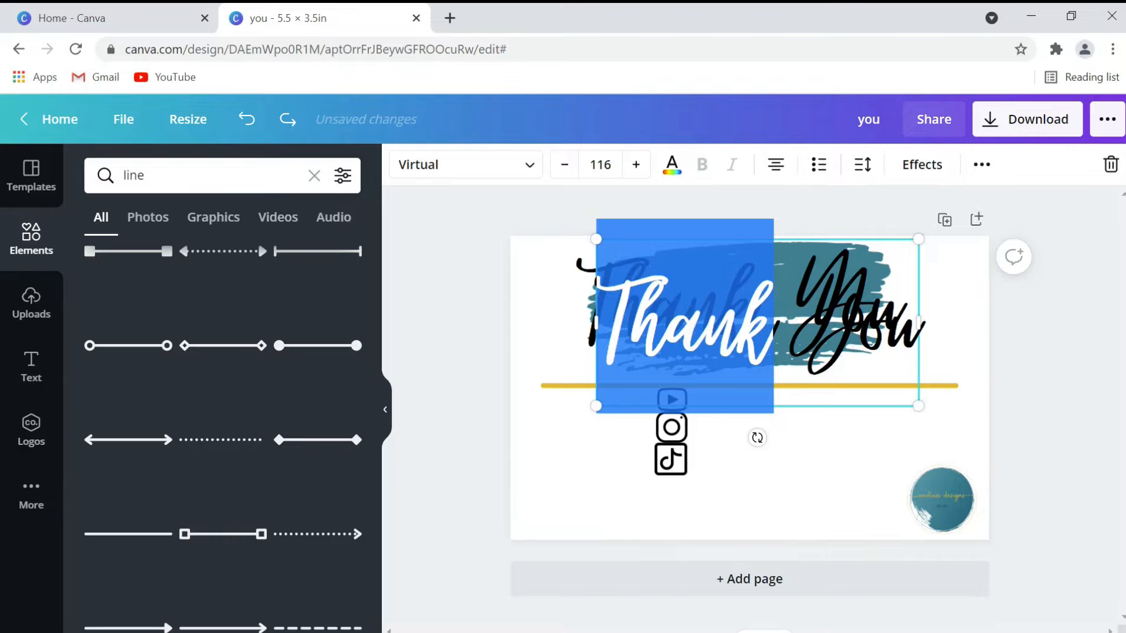
key("Right")
key("shift+Left")
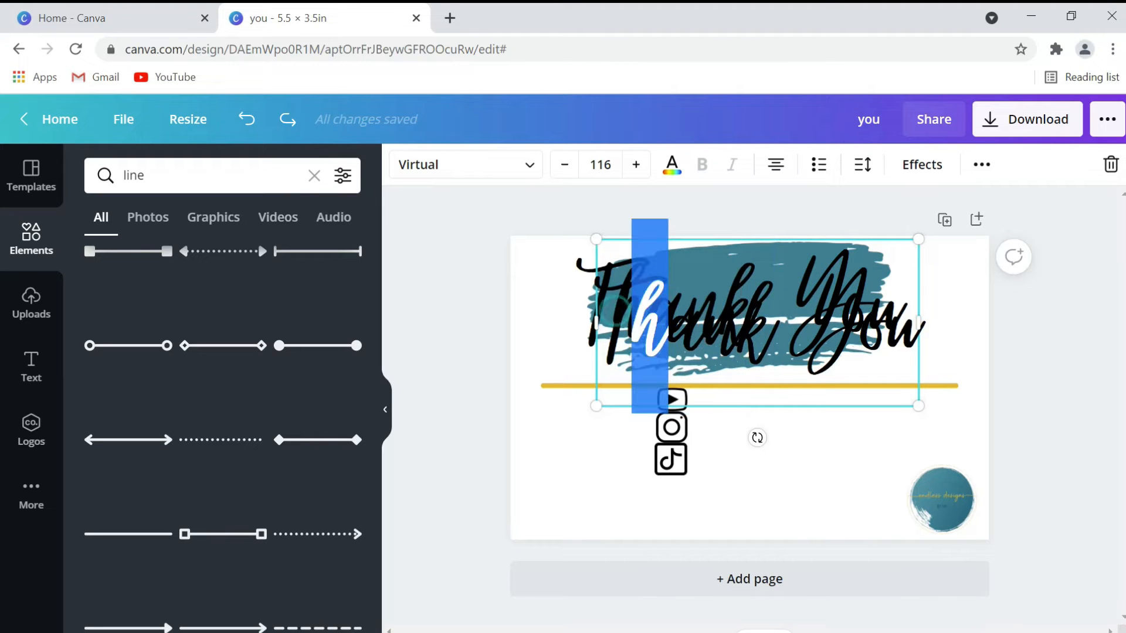
key("shift+Left")
key("ctrl+a")
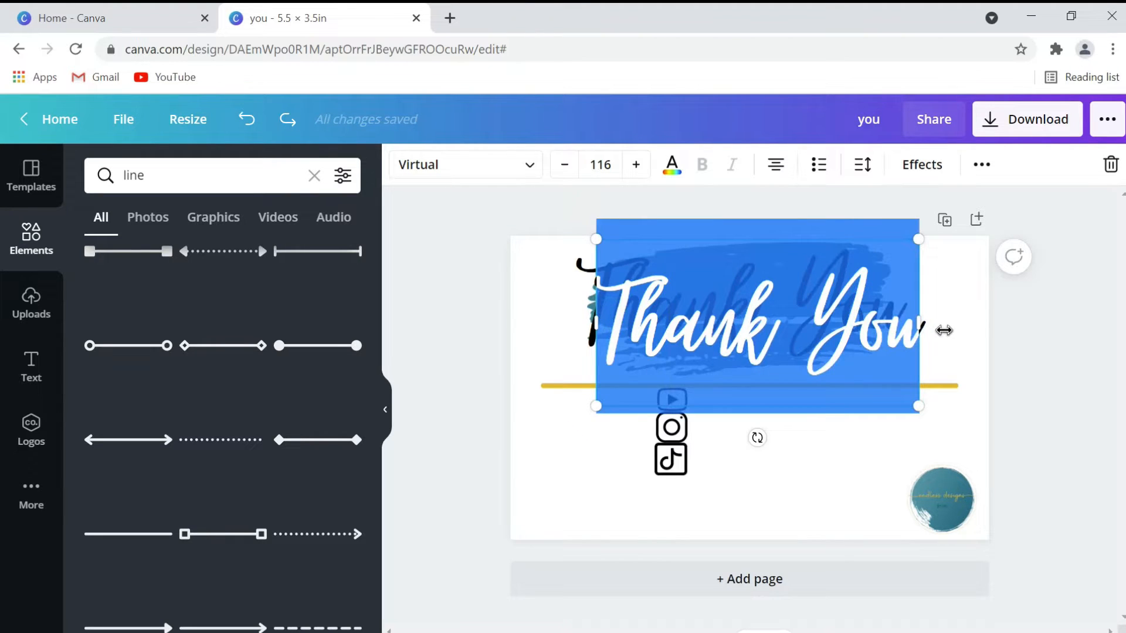
type("for supp")
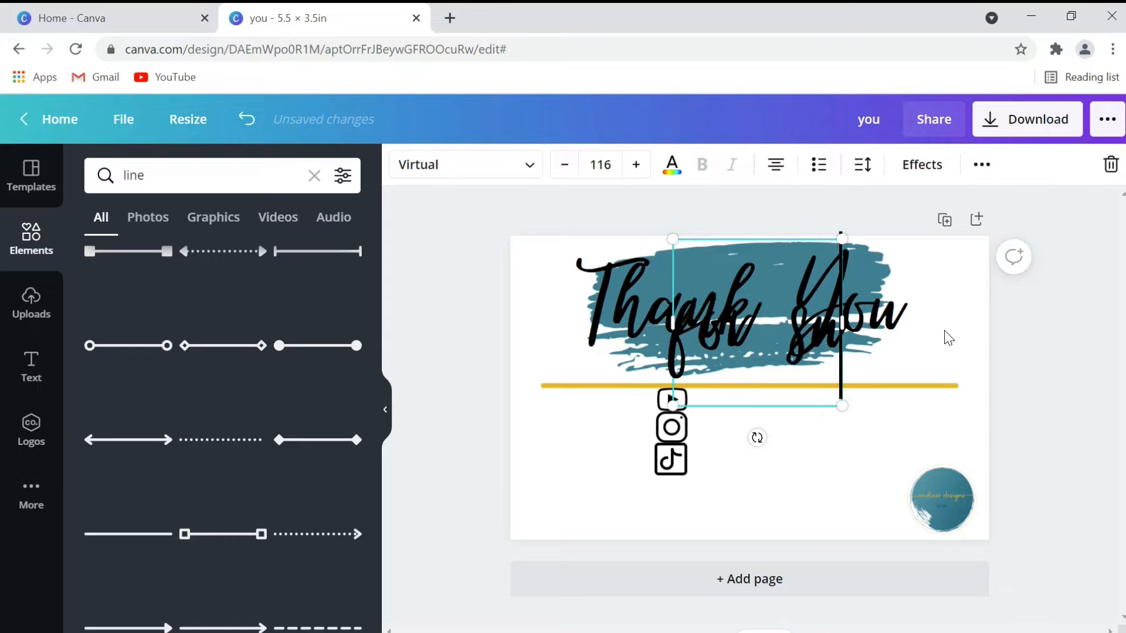
type("orting")
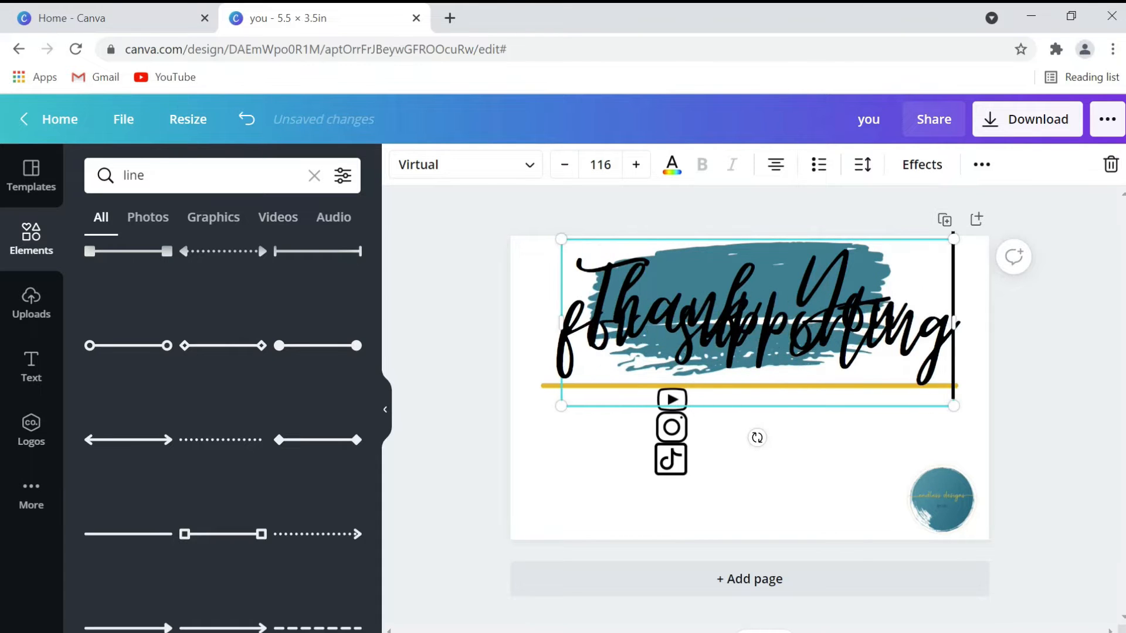
key("Return")
type("my")
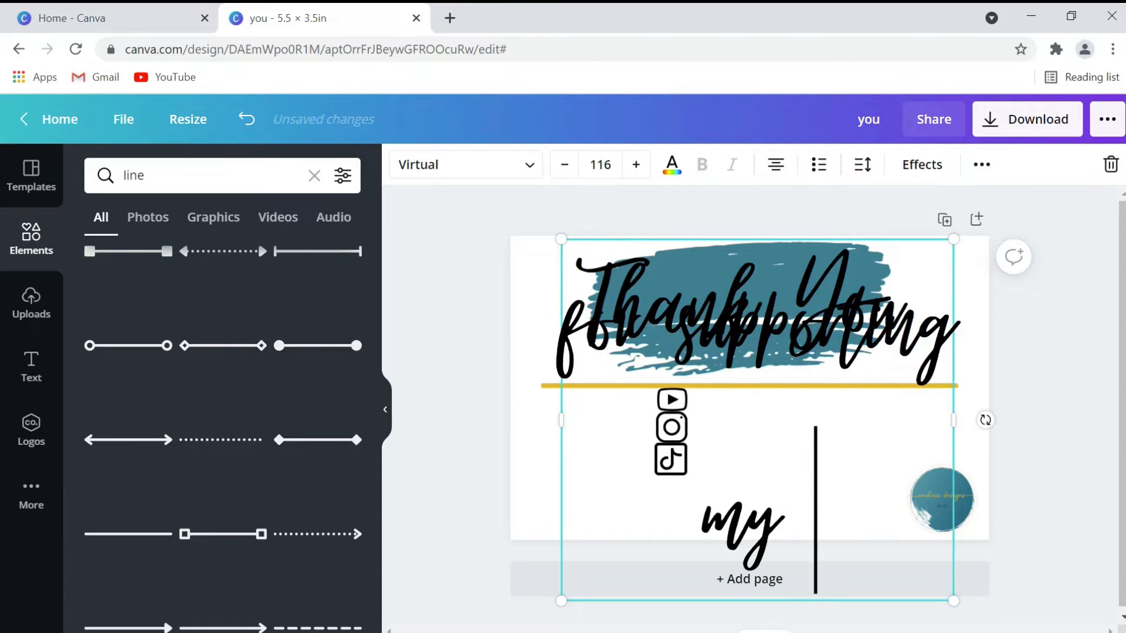
type(" small b")
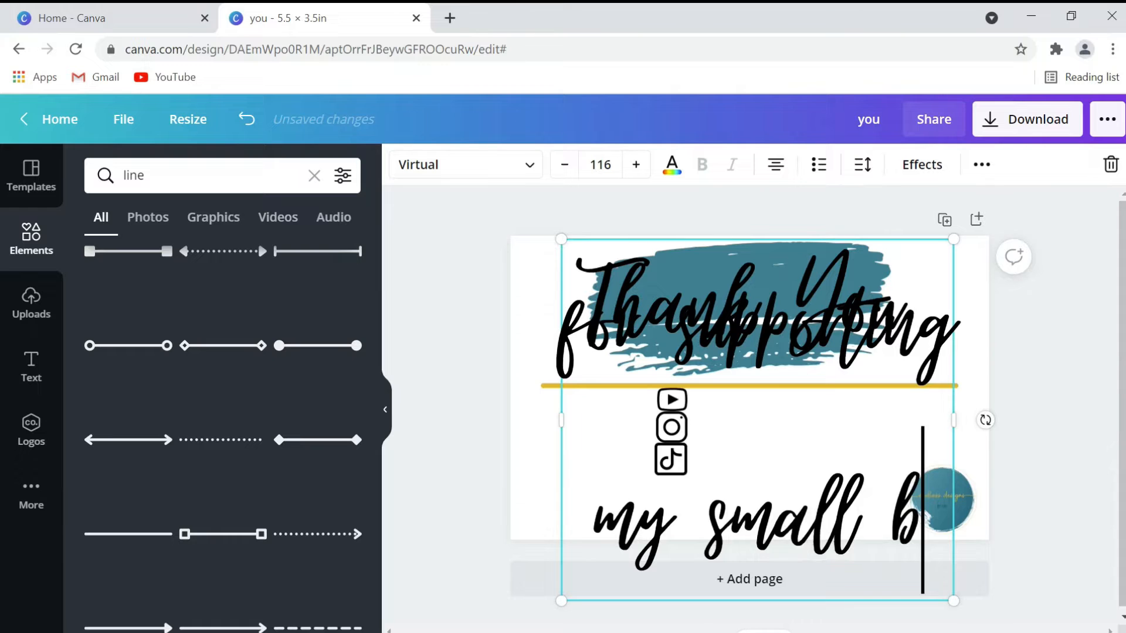
type("usiness")
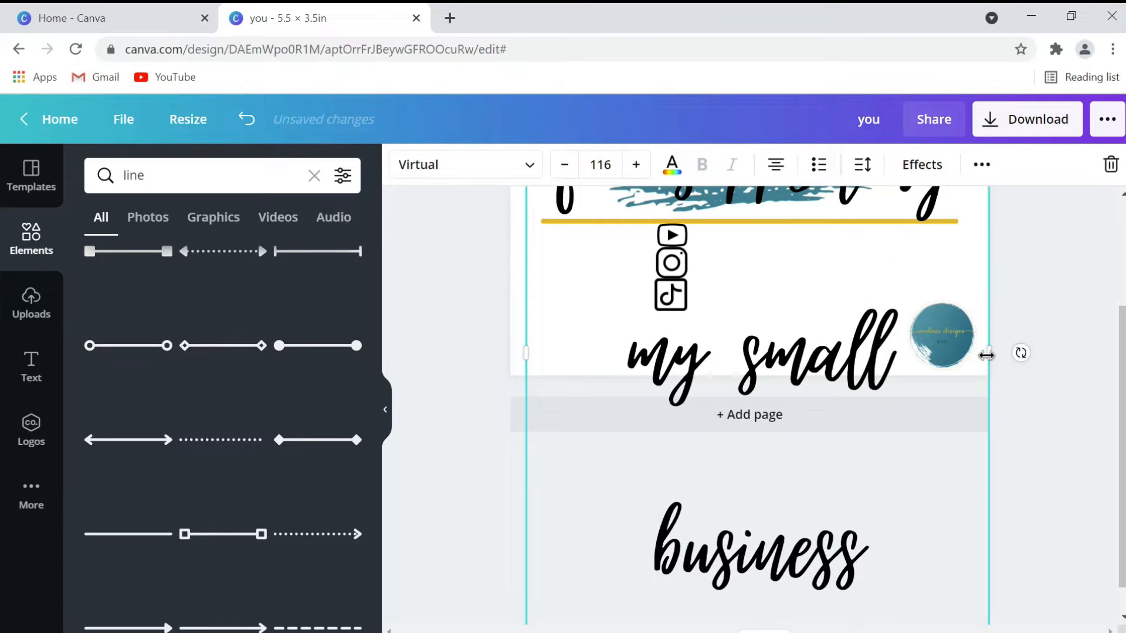
left_click_drag(1018, 351, 1068, 350)
Reduce the font size of both lines of the "for supporting my small business" text to 59.8
left_click_drag(1062, 492, 520, 312)
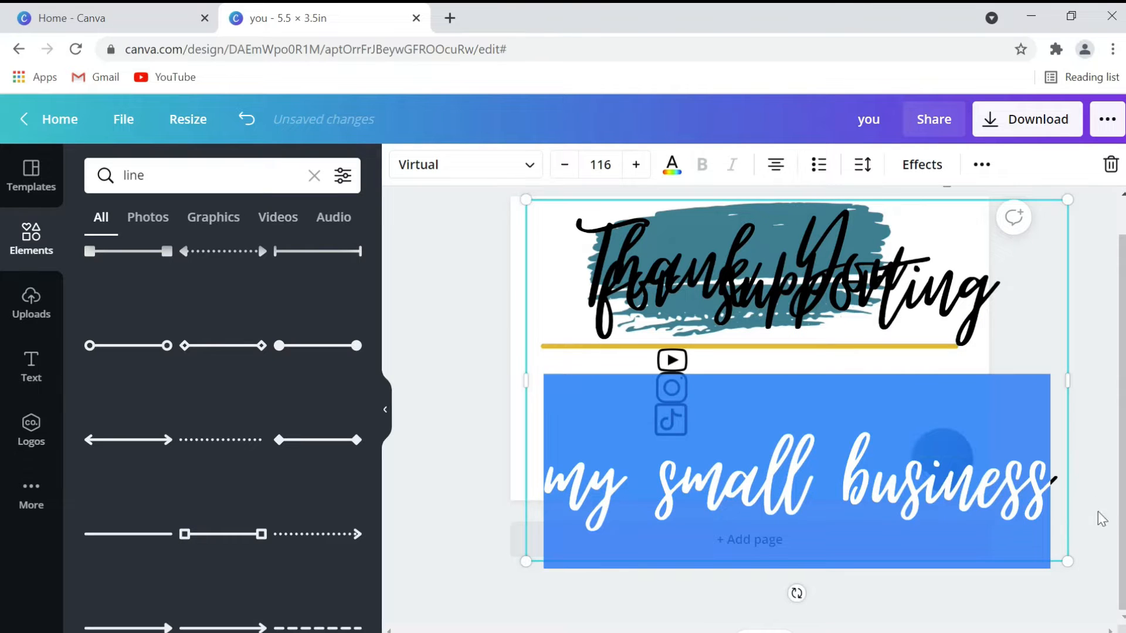
left_click(620, 469)
left_click_drag(1052, 499, 598, 275)
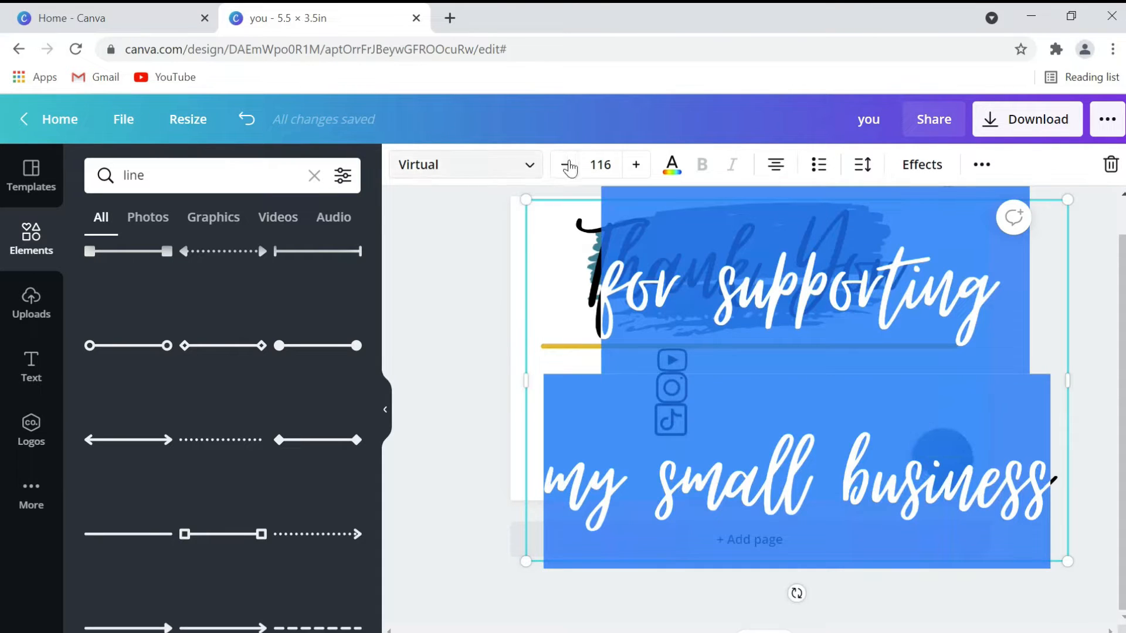
left_click(563, 165)
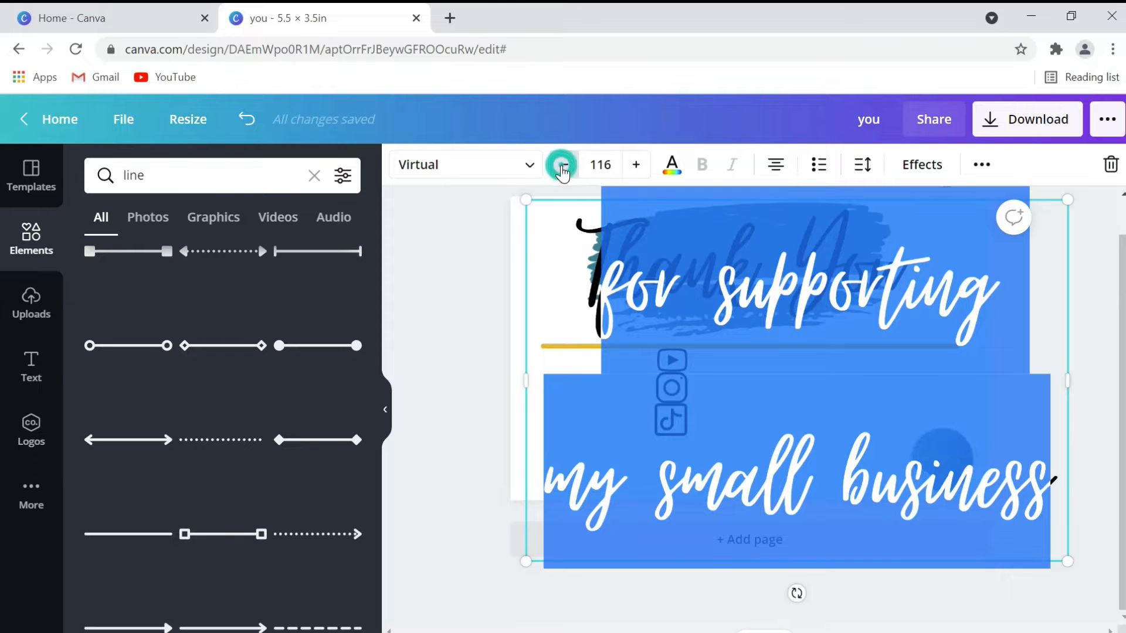
left_click(563, 170)
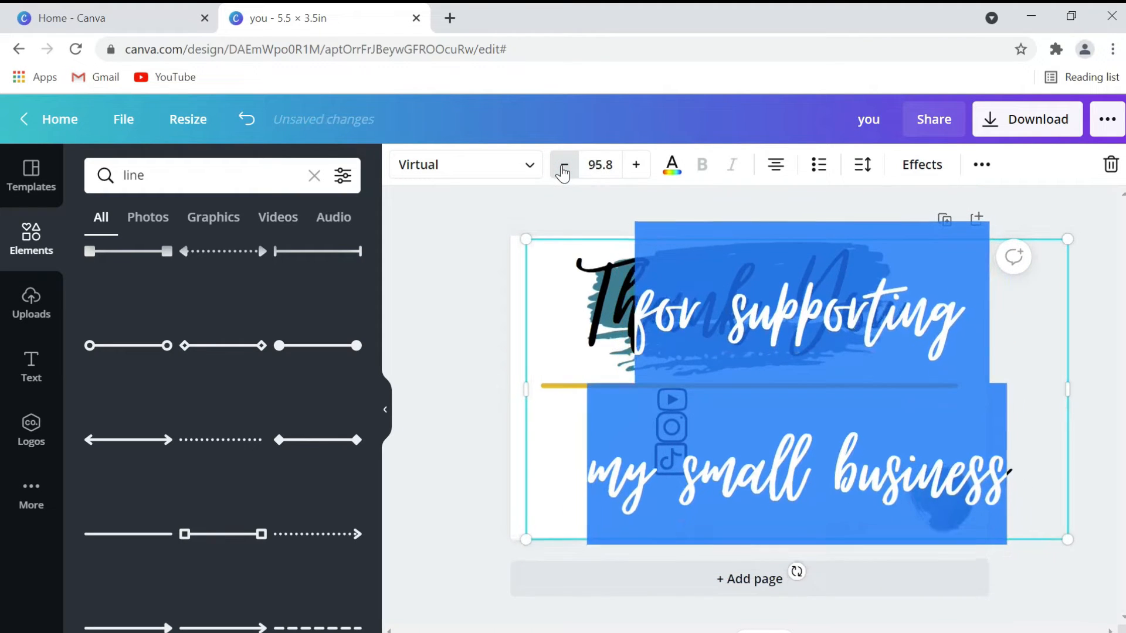
left_click(563, 170)
left_click(563, 170)
left_click(563, 170)
left_click(563, 170)
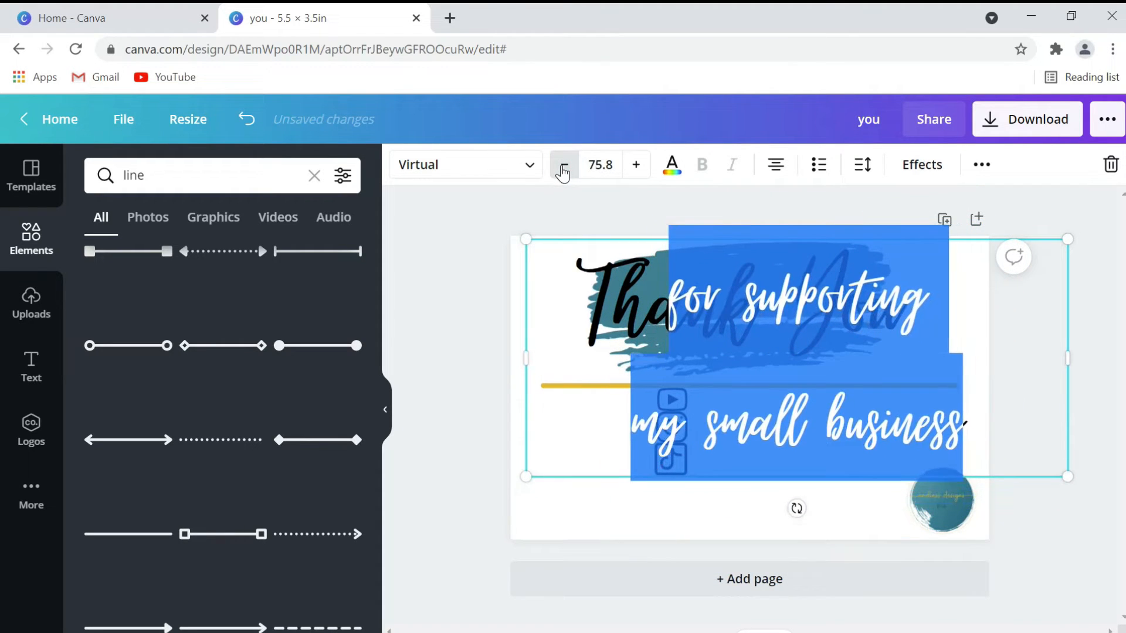
left_click(562, 170)
left_click(563, 171)
left_click(562, 170)
left_click(563, 170)
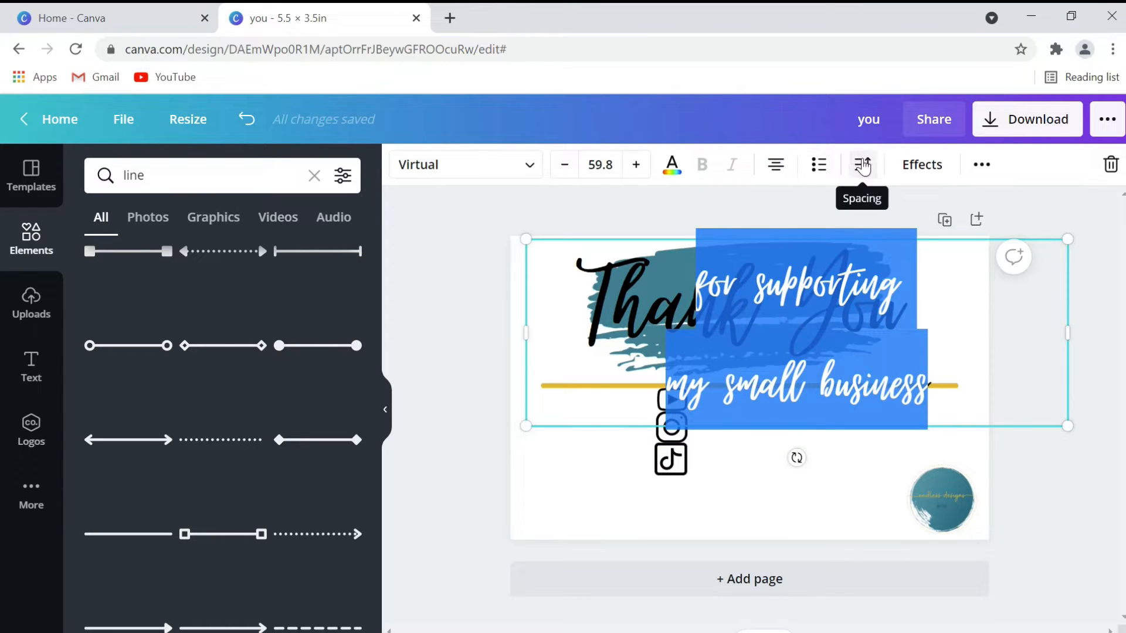
Tighten the line spacing of the "for supporting my small business" text to 0.69
left_click(863, 166)
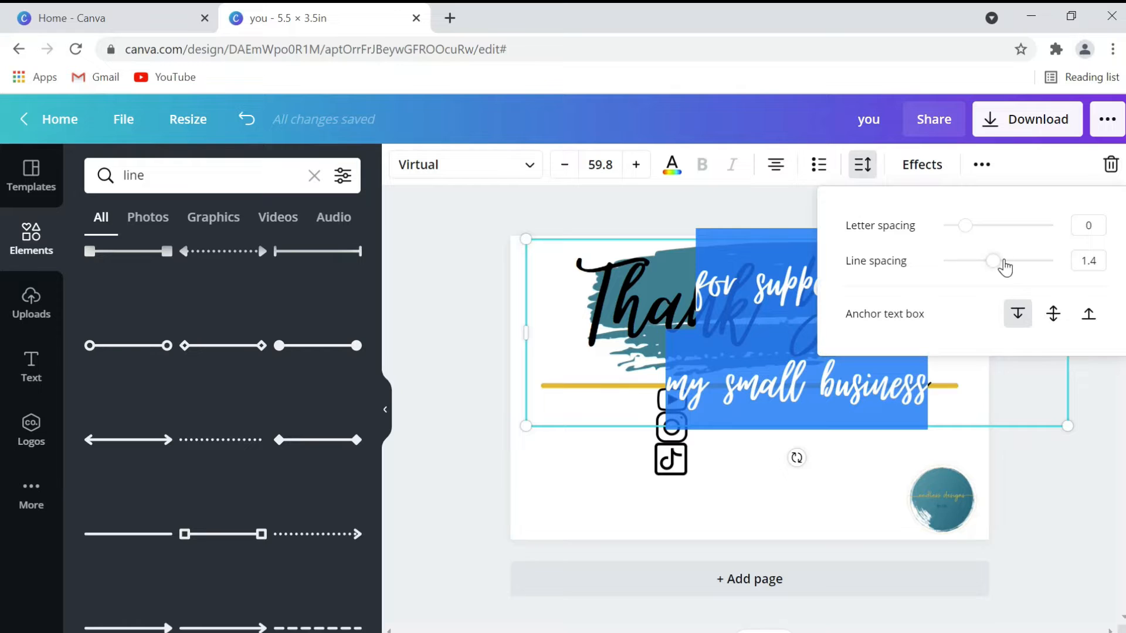
left_click_drag(1001, 267, 955, 274)
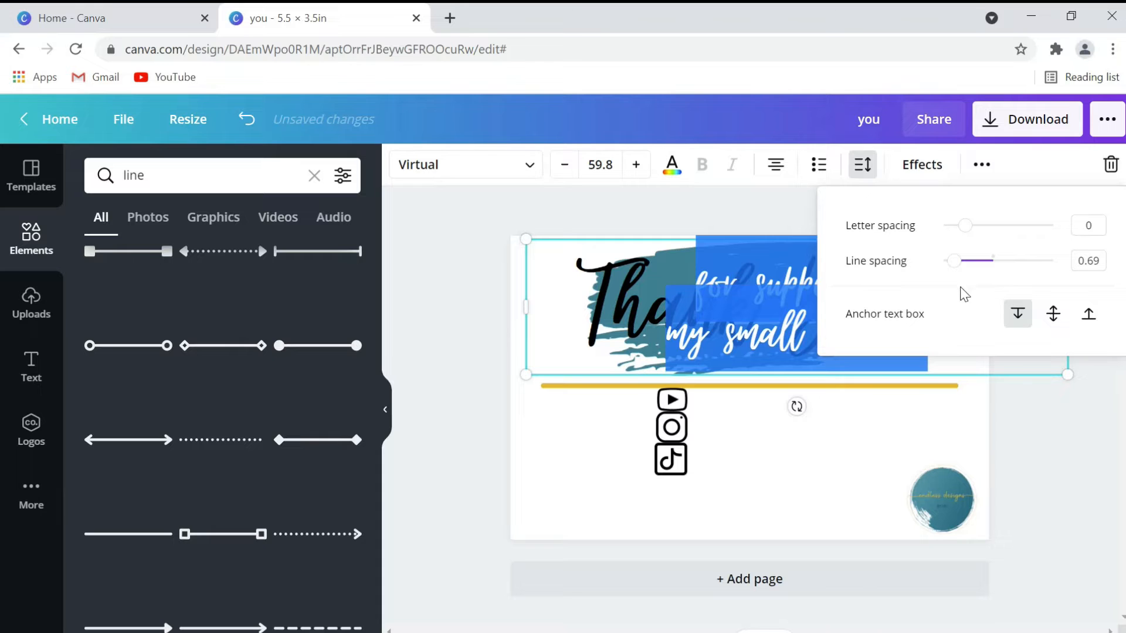
left_click(1035, 434)
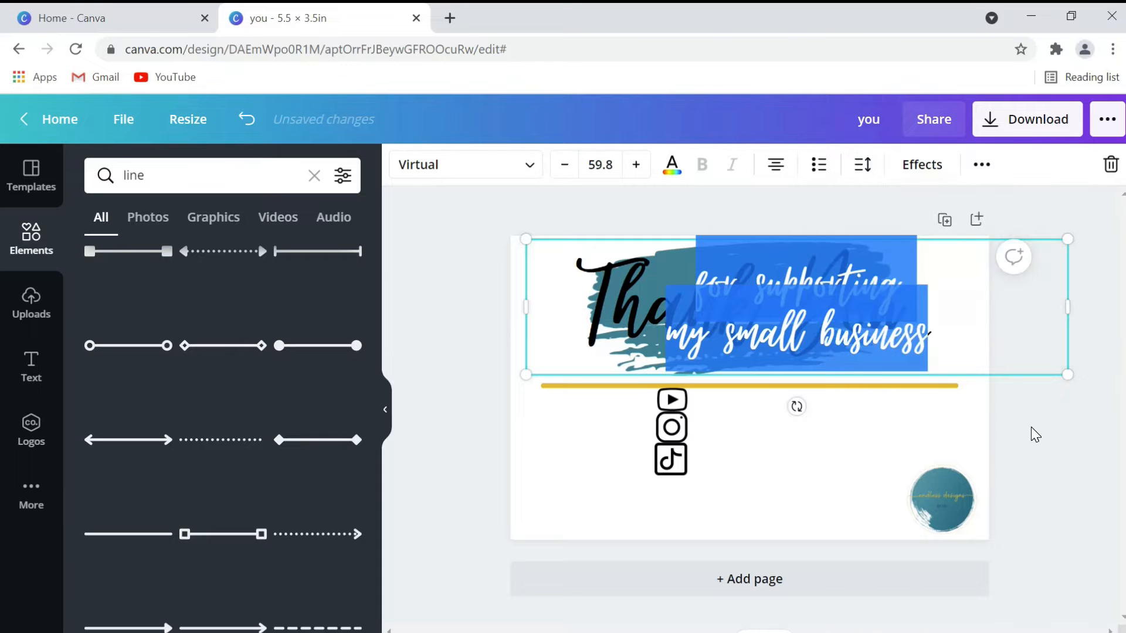
left_click(779, 226)
Scale the "for supporting my small business" text box down to font size 25.5 and place it over the lower teal brush stroke
left_click_drag(774, 334, 696, 402)
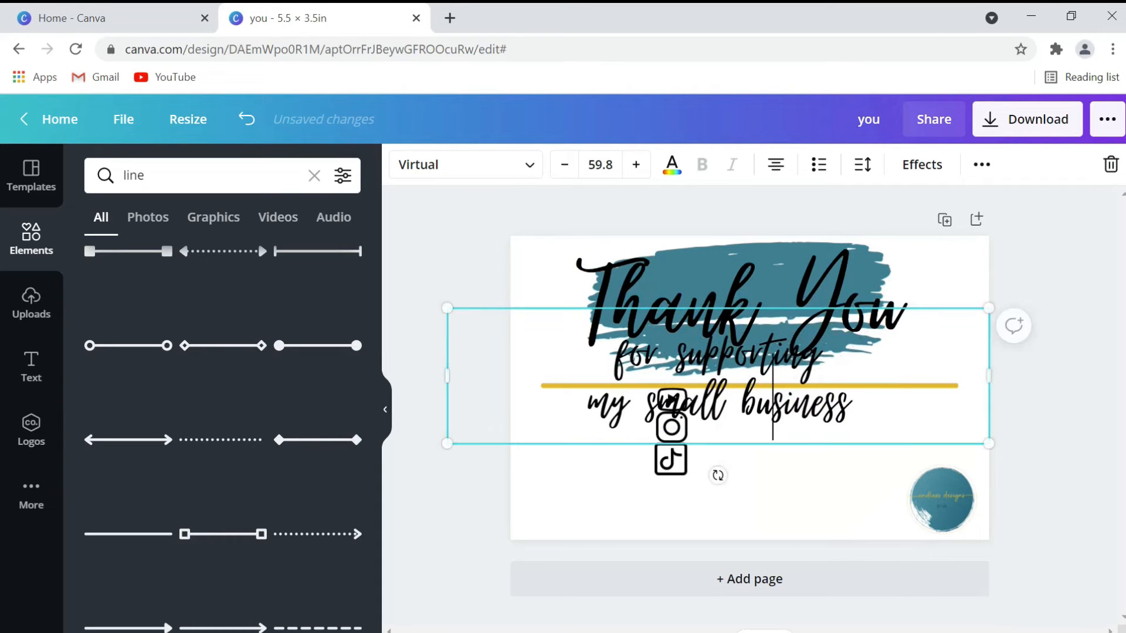
left_click_drag(985, 445, 679, 366)
left_click(468, 259)
left_click(559, 349)
left_click_drag(560, 352, 698, 354)
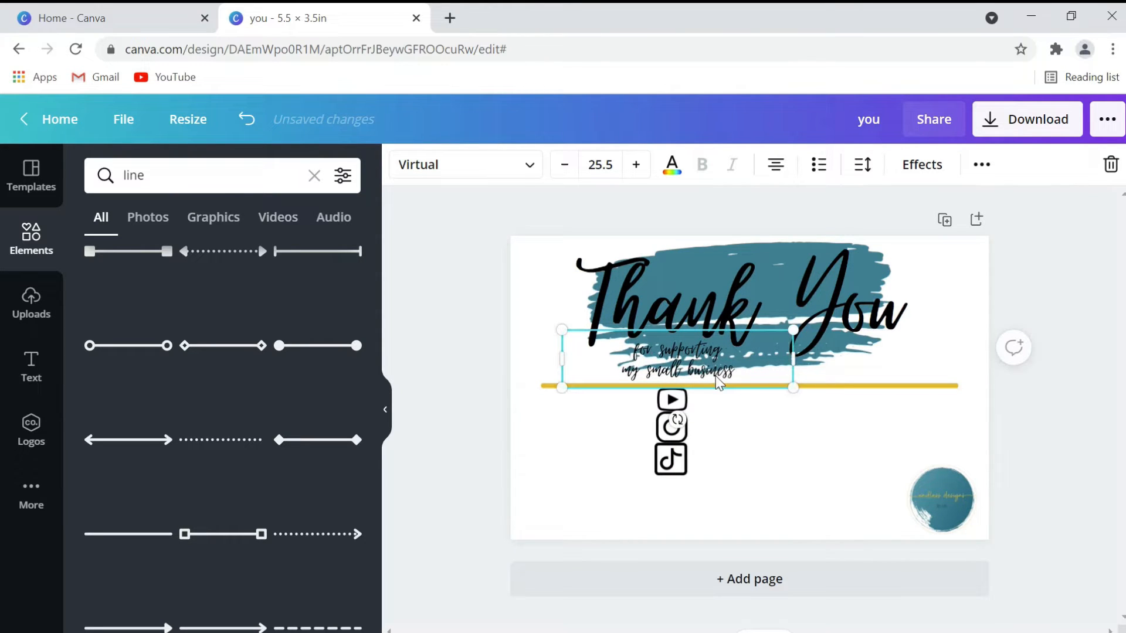
Increase the font size of the whole "for supporting my small business" text to 27.5
double_click(733, 374)
left_click(730, 373)
left_click_drag(730, 373, 630, 350)
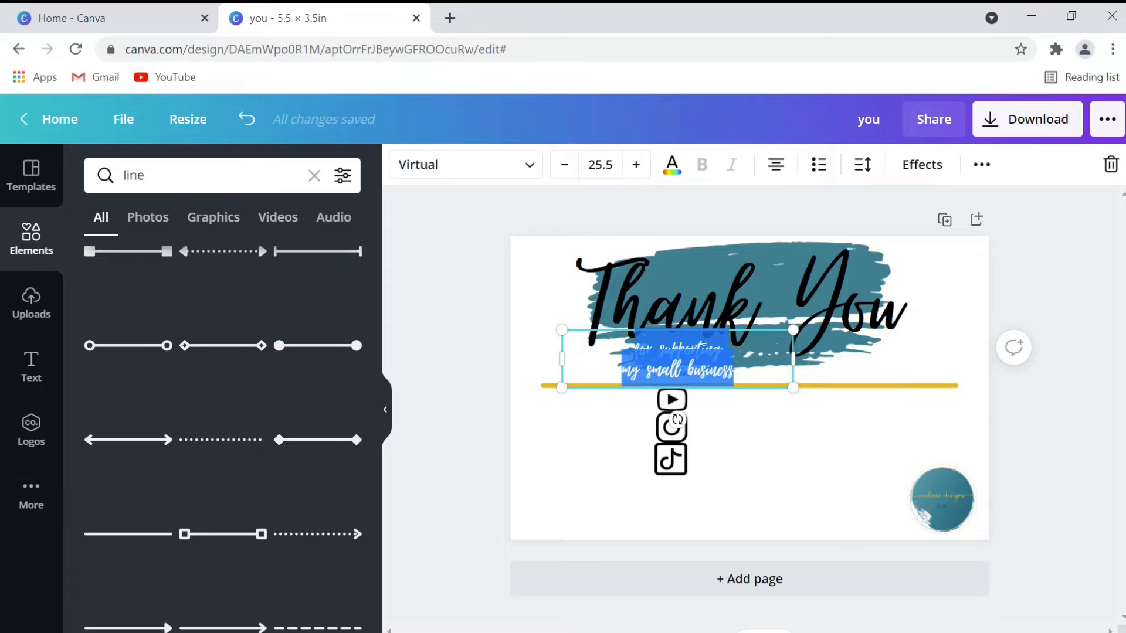
left_click(636, 165)
left_click(636, 164)
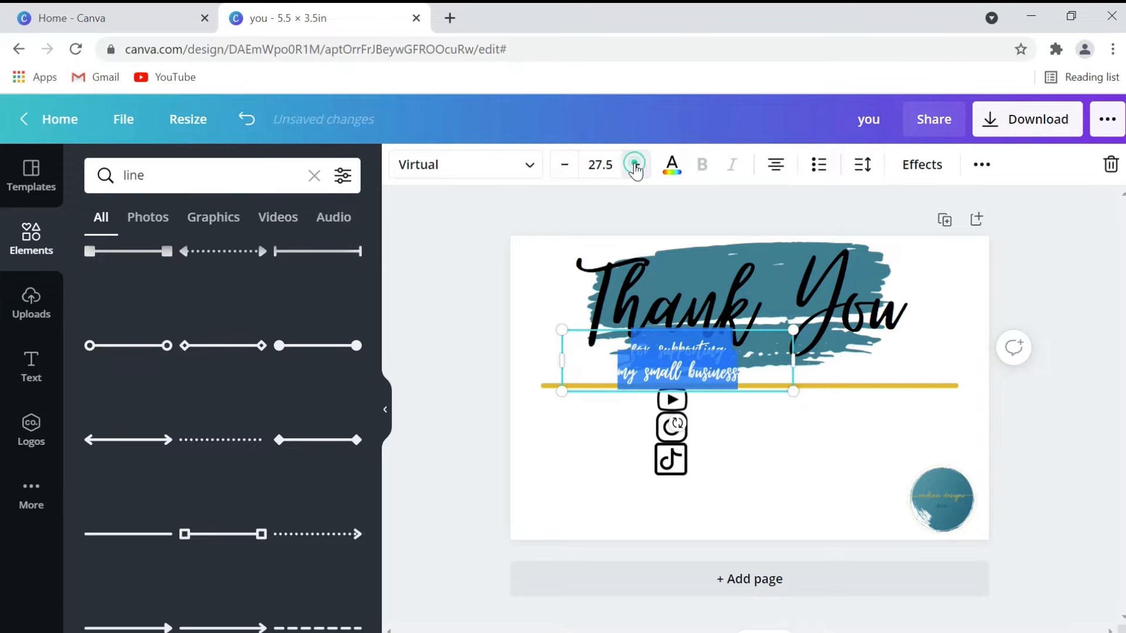
left_click(798, 433)
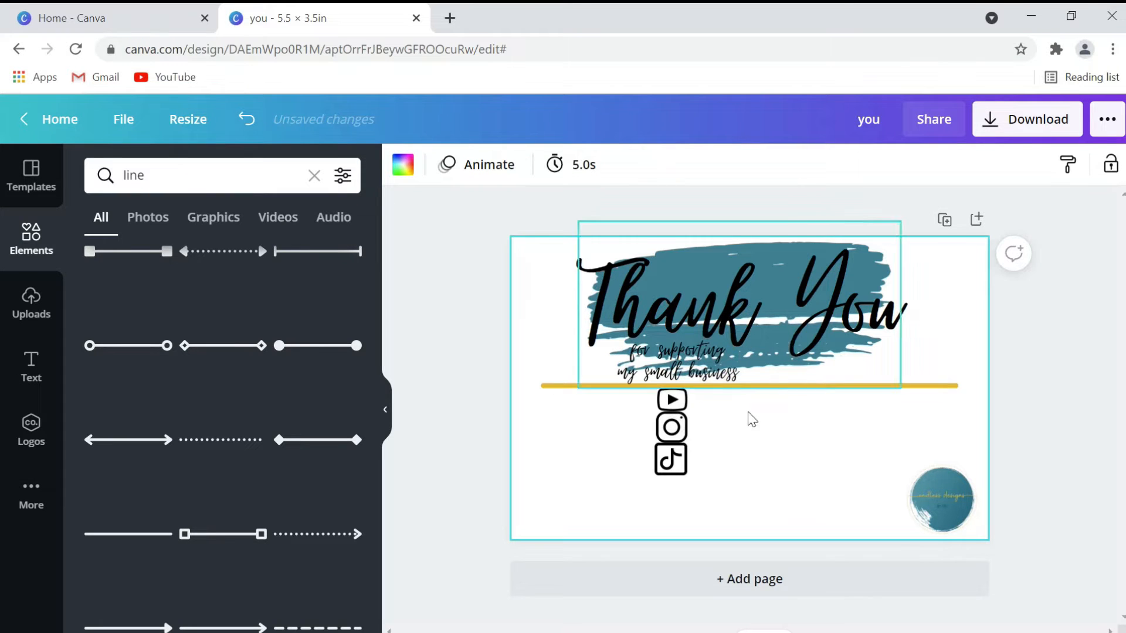
Reposition the "for supporting my small business" text near the middle of the lower brush stroke, just above the gold line
left_click(684, 354)
left_click_drag(683, 352, 677, 345)
left_click(859, 355)
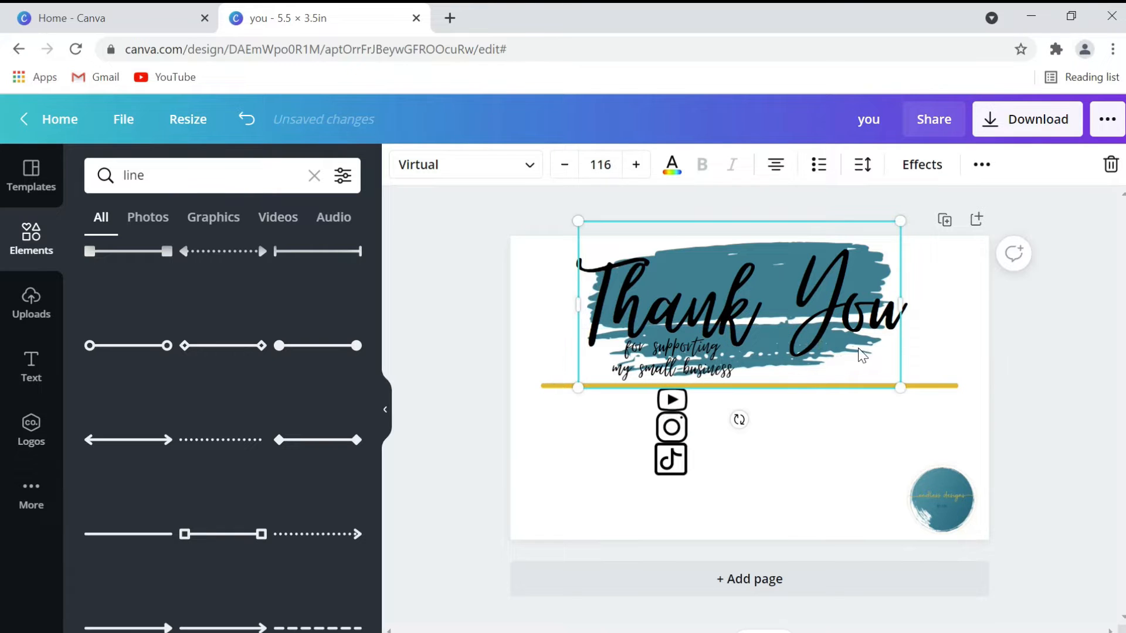
left_click(905, 355)
left_click(886, 356)
left_click(537, 359)
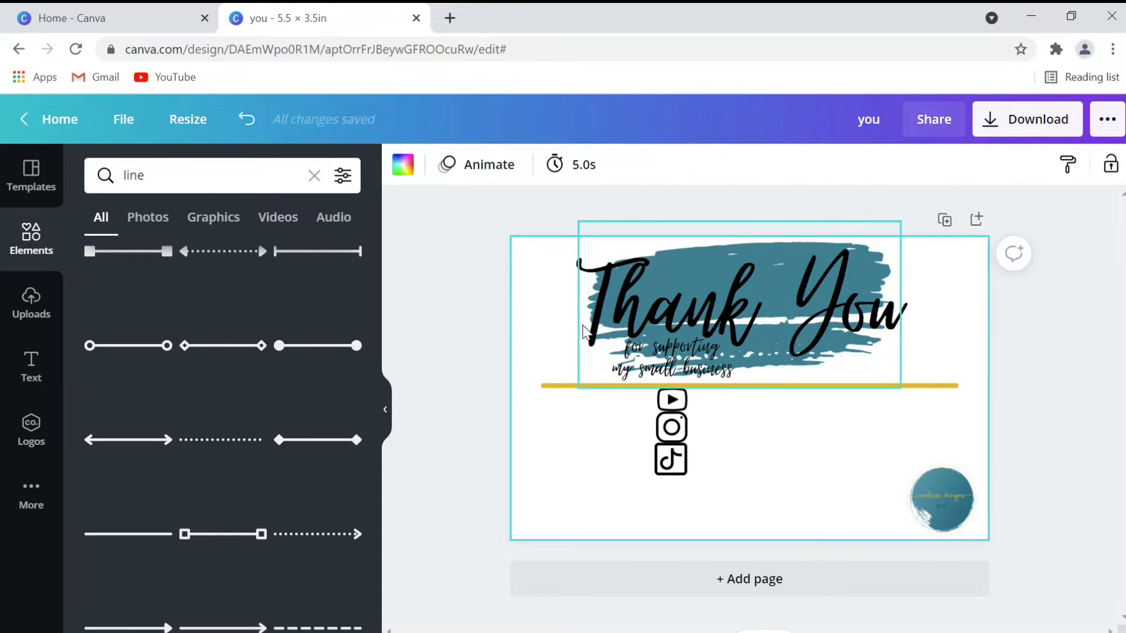
left_click_drag(661, 359, 744, 359)
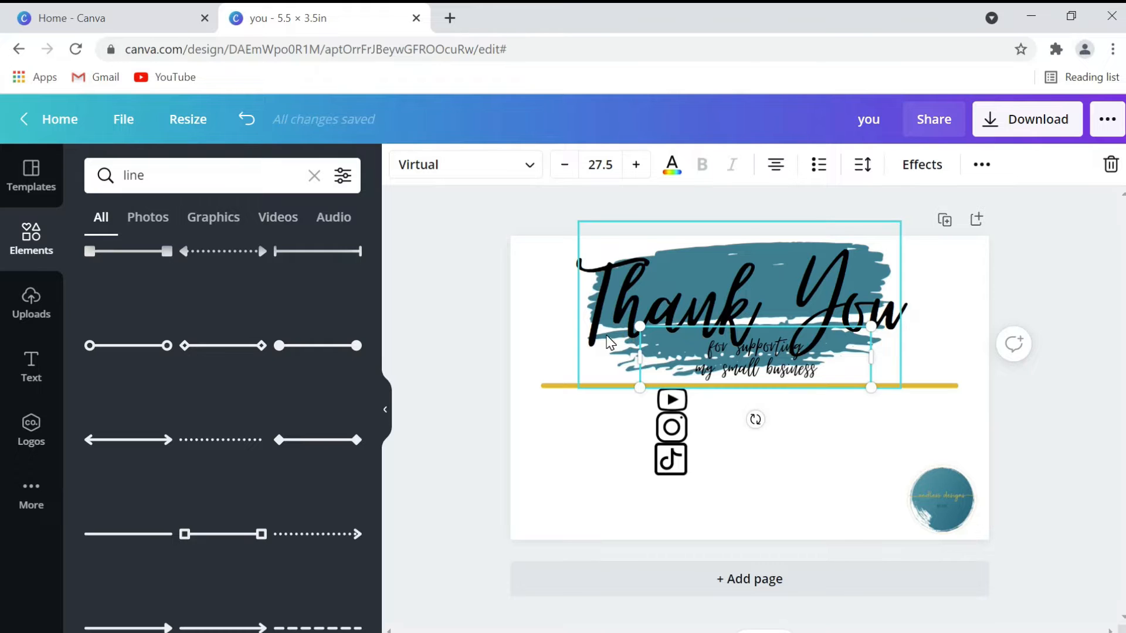
Move the "Thank You" heading slightly up towards the card's upper edge to give the small text more room
left_click(607, 340)
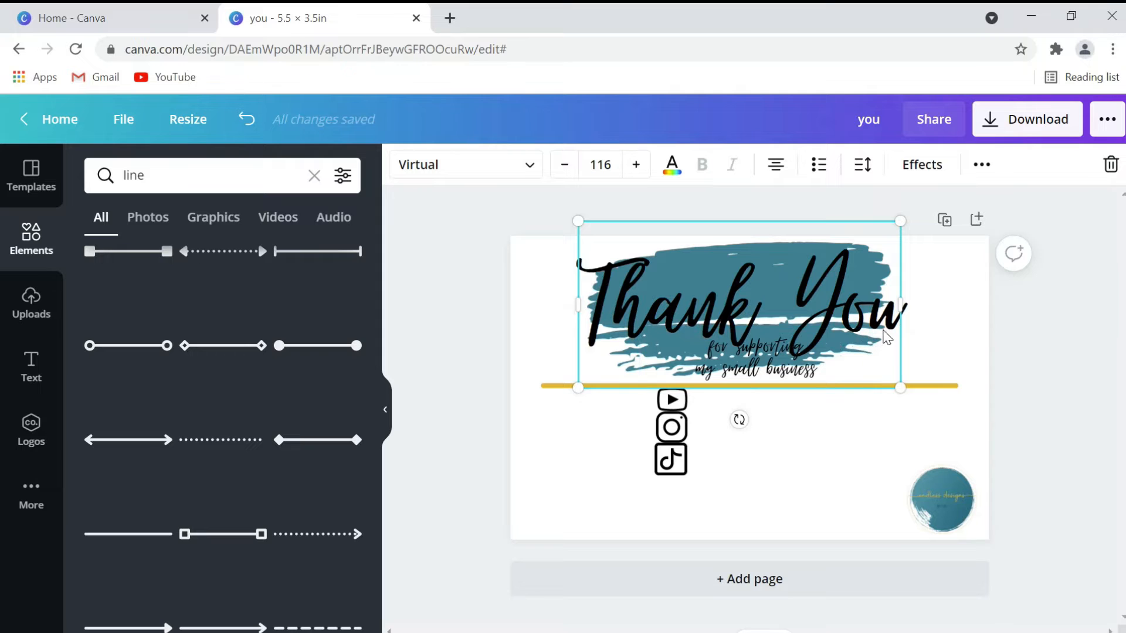
left_click_drag(628, 308, 628, 289)
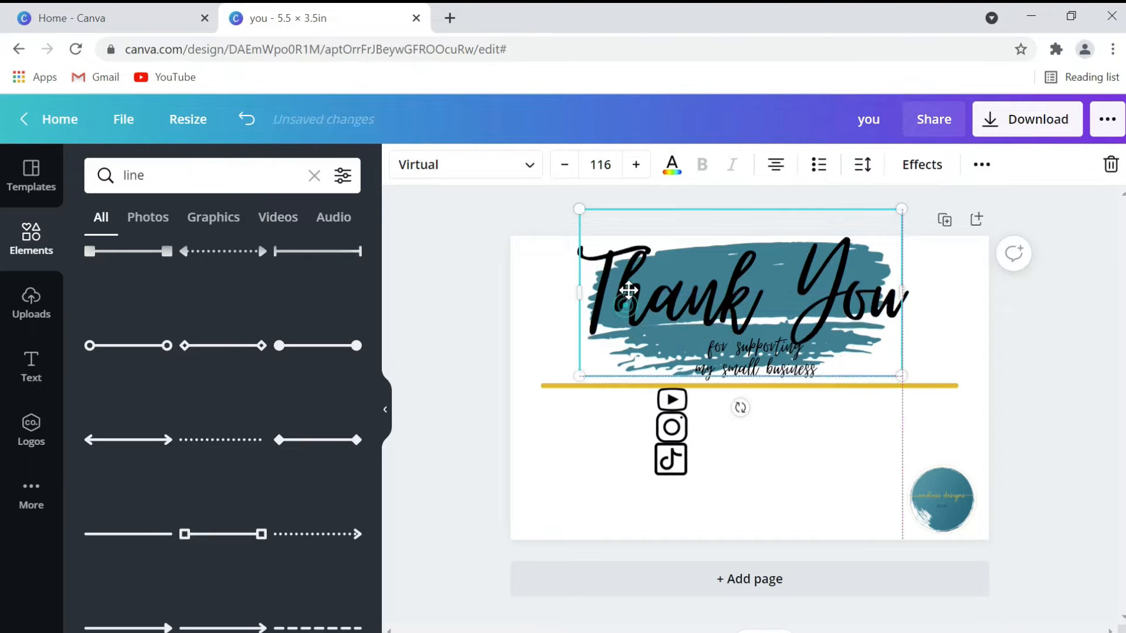
left_click(607, 343)
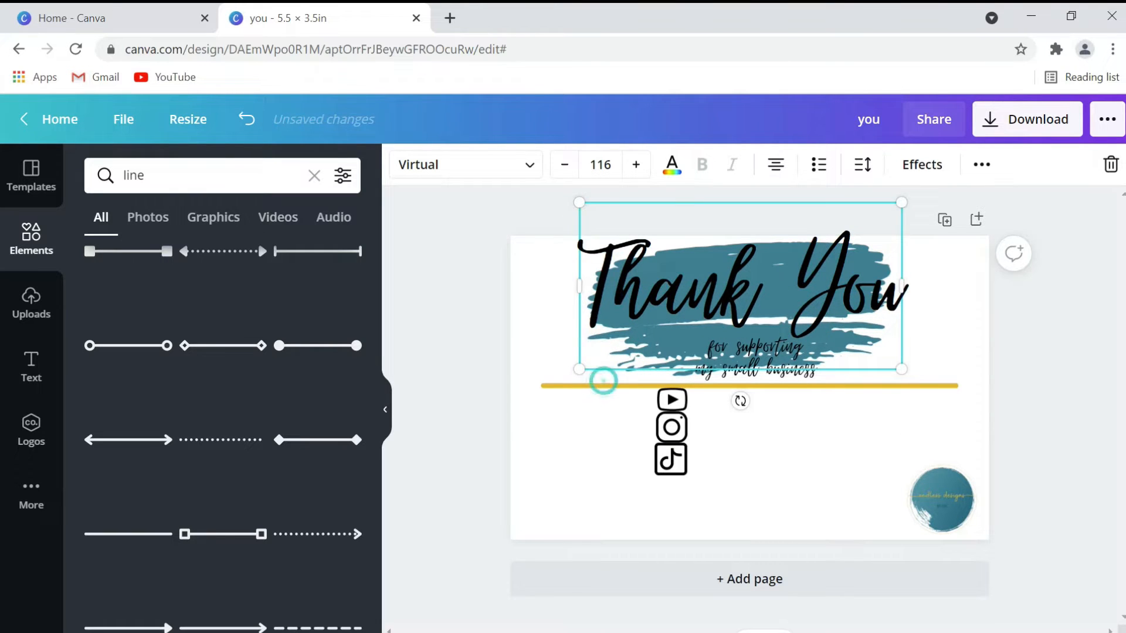
left_click(926, 341)
left_click(865, 346)
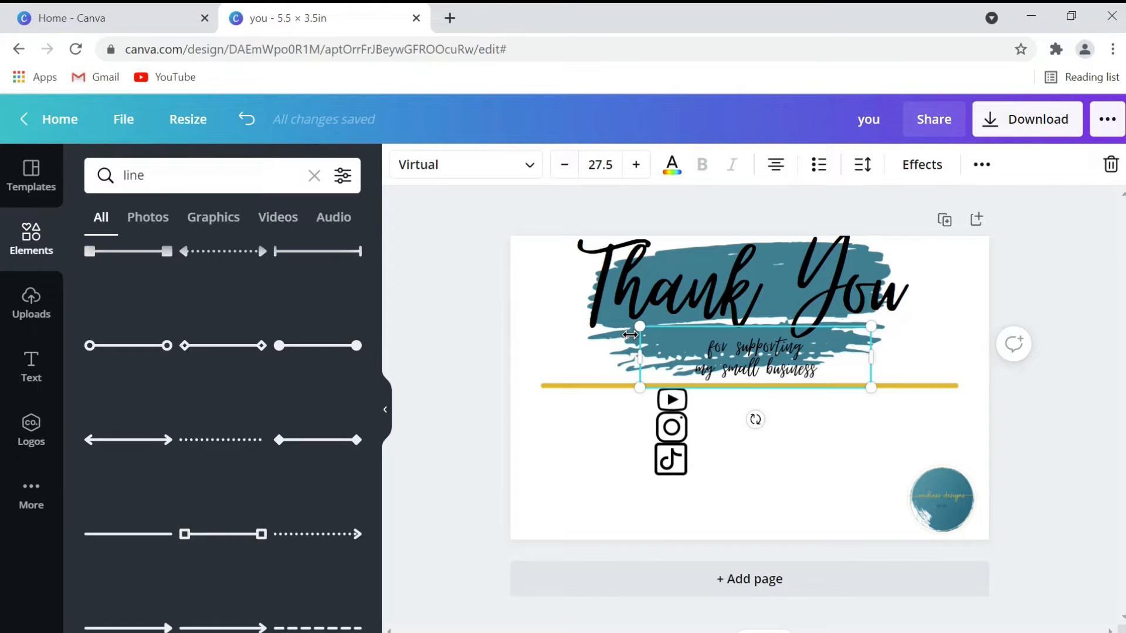
left_click(604, 339)
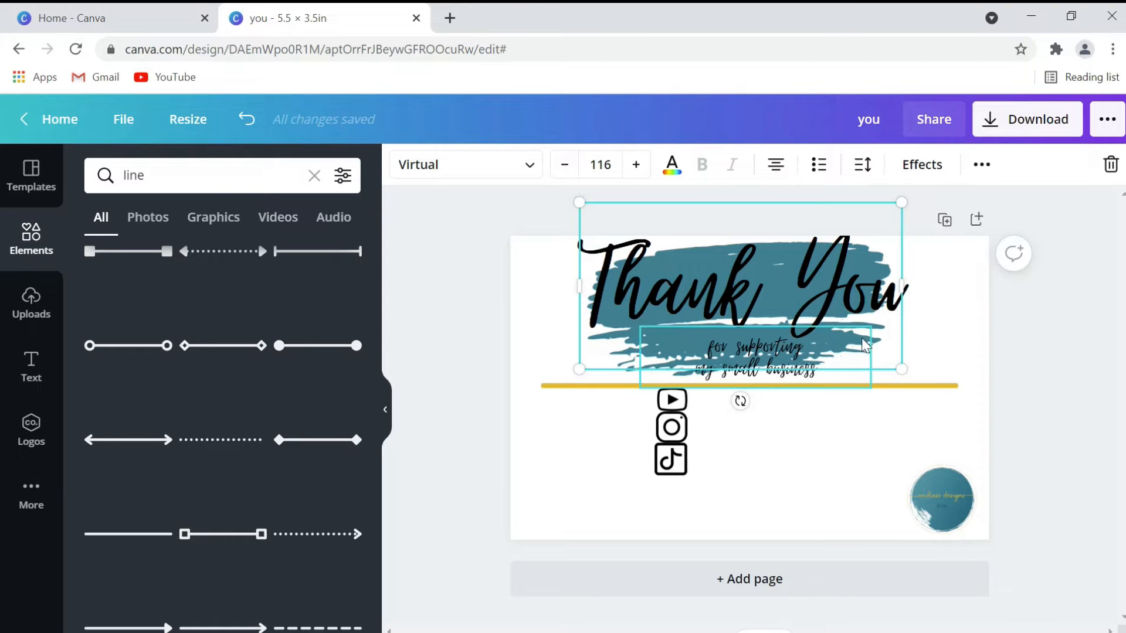
Enlarge the lower teal brush stroke and shift it slightly left, moving the "Thank You" heading aside to reach it
left_click_drag(727, 302, 625, 303)
left_click(704, 359)
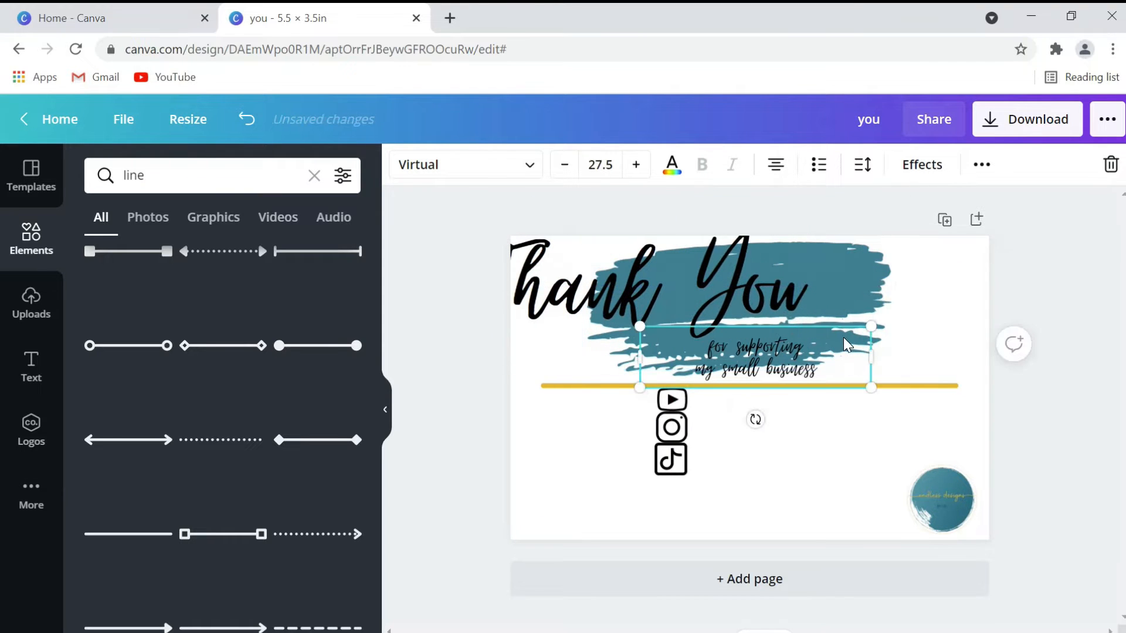
left_click(913, 341)
left_click(886, 335)
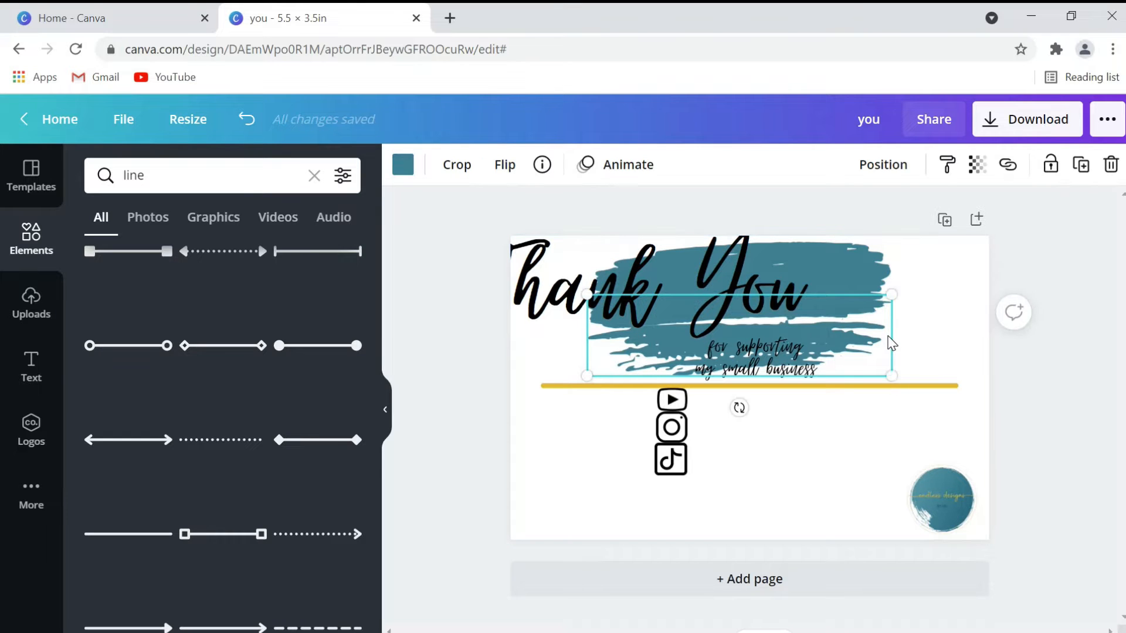
left_click_drag(895, 379, 930, 389)
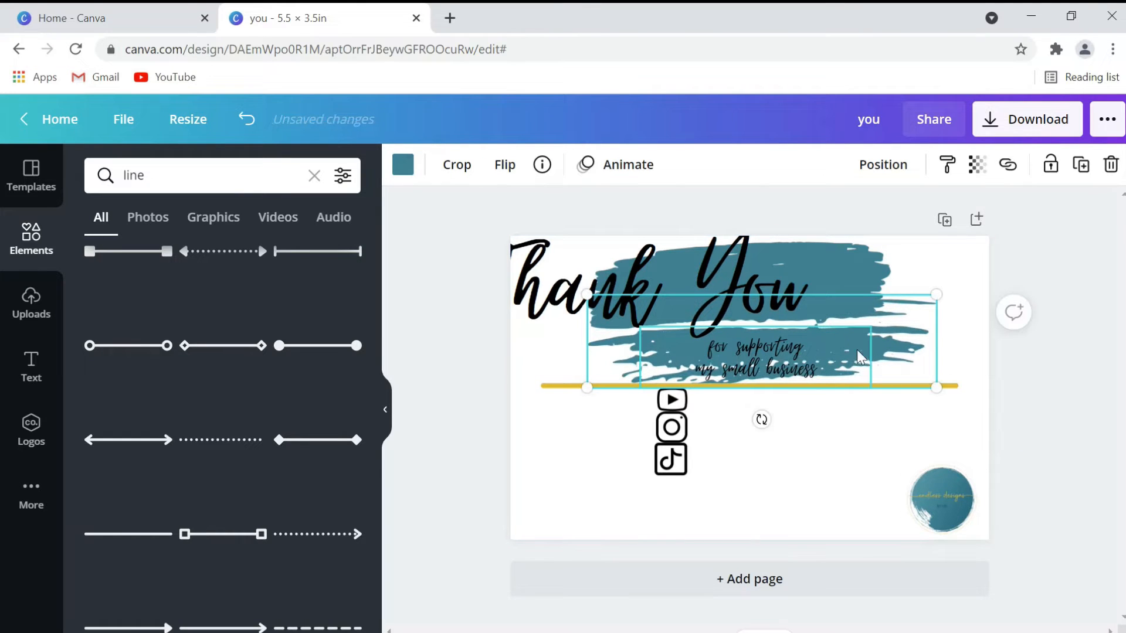
left_click_drag(887, 335, 873, 333)
Move the "Thank You" heading back over the brush strokes and place the small-business tagline on the lower stroke's left half
left_click(747, 287)
left_click_drag(742, 283, 833, 285)
mouse_move(770, 356)
left_mouse_down()
mouse_move(690, 342)
mouse_move(745, 339)
mouse_move(754, 342)
mouse_move(684, 338)
left_mouse_up()
left_click(547, 289)
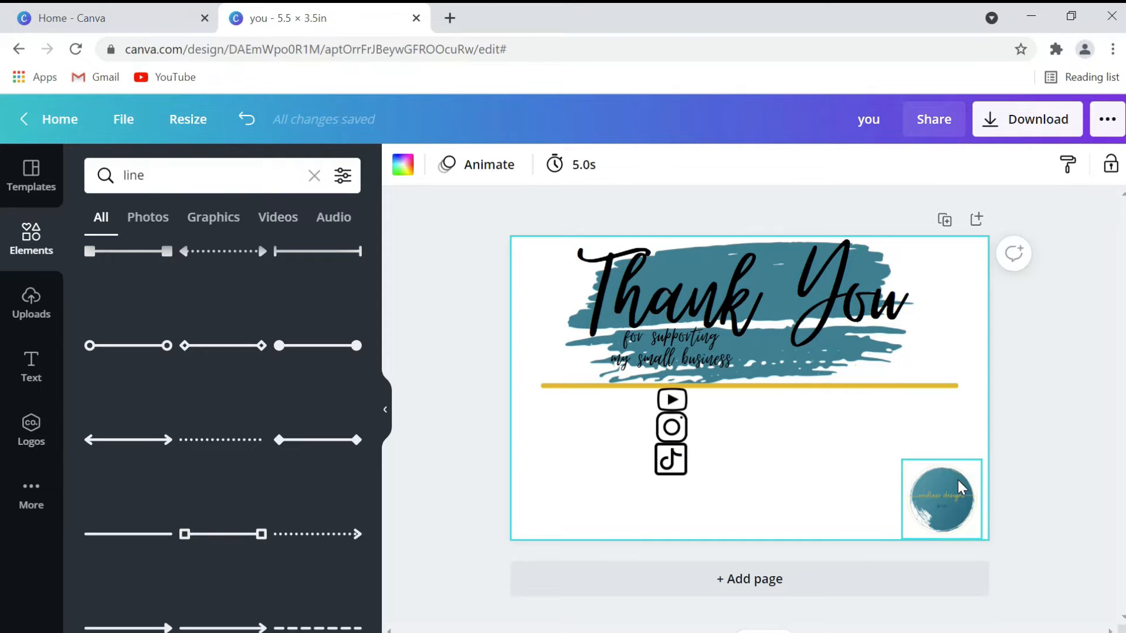
Shrink the round logo and place it below the gold line, to the right of the social media icons
left_click(941, 488)
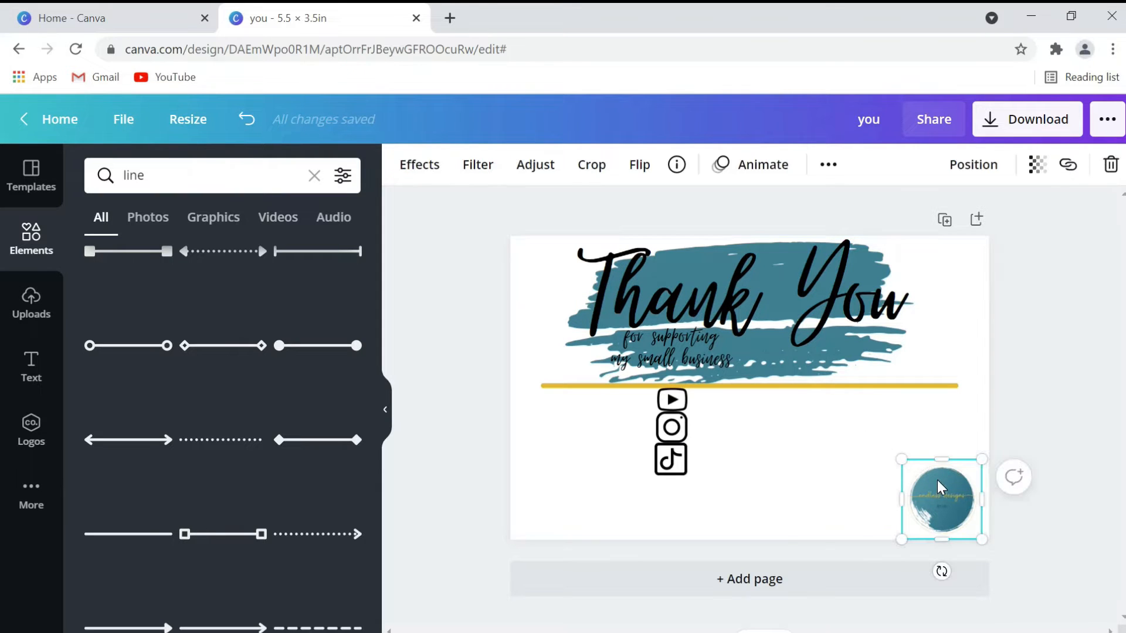
left_click_drag(989, 544, 783, 426)
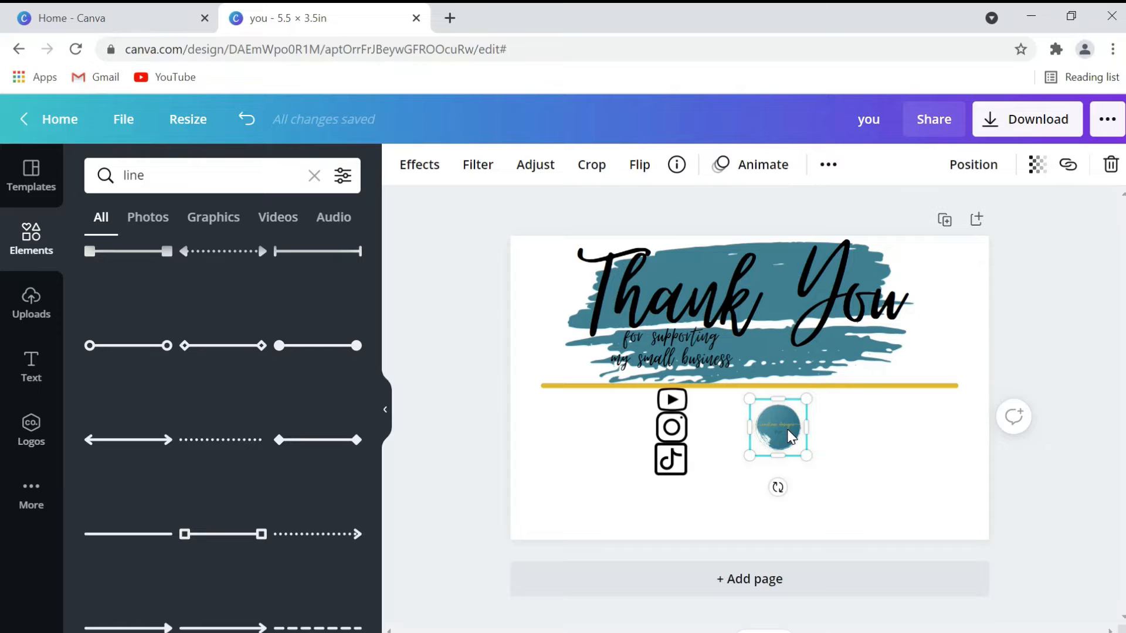
left_click_drag(791, 437, 791, 466)
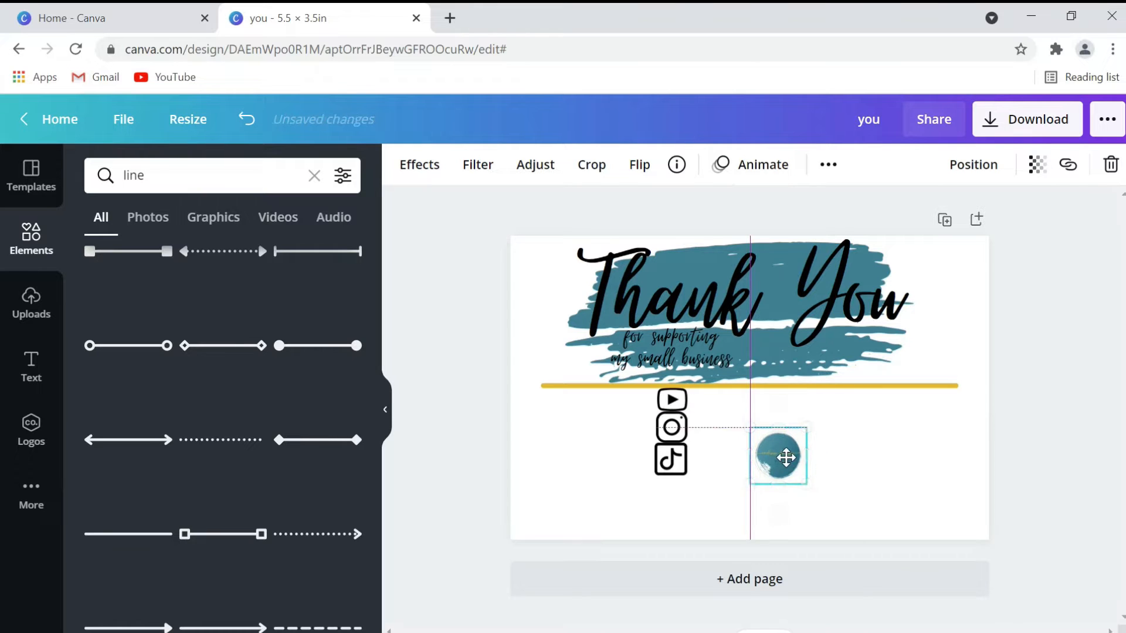
left_click(827, 472)
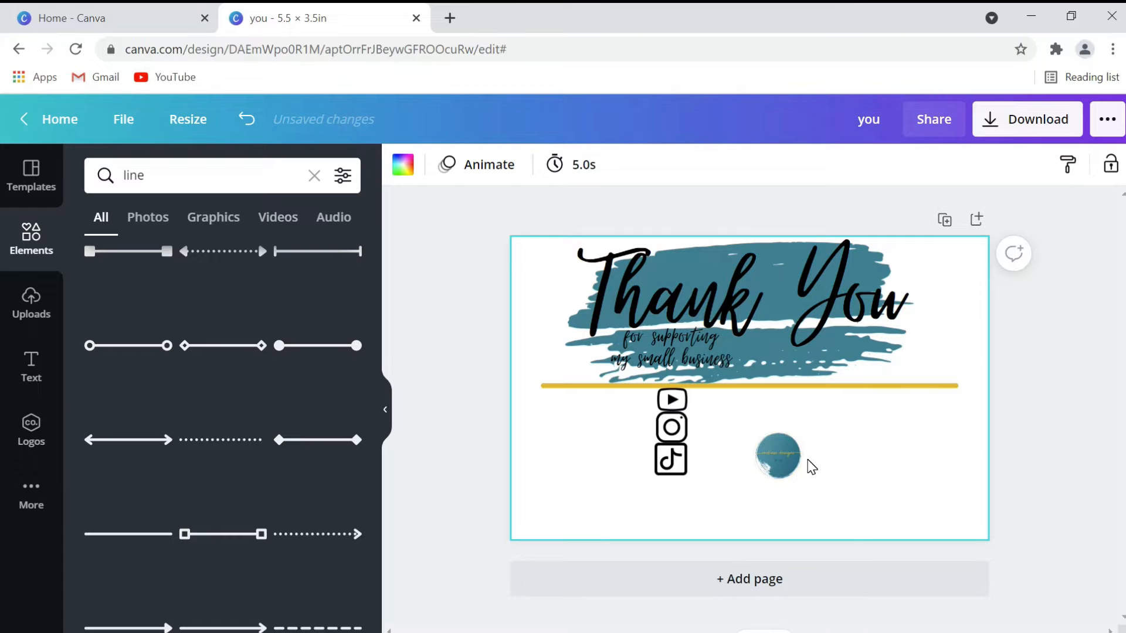
Search the elements for "heart", add the hand-drawn outline heart and scale it down onto the lower brush stroke near the tagline's end
double_click(134, 176)
type("heart")
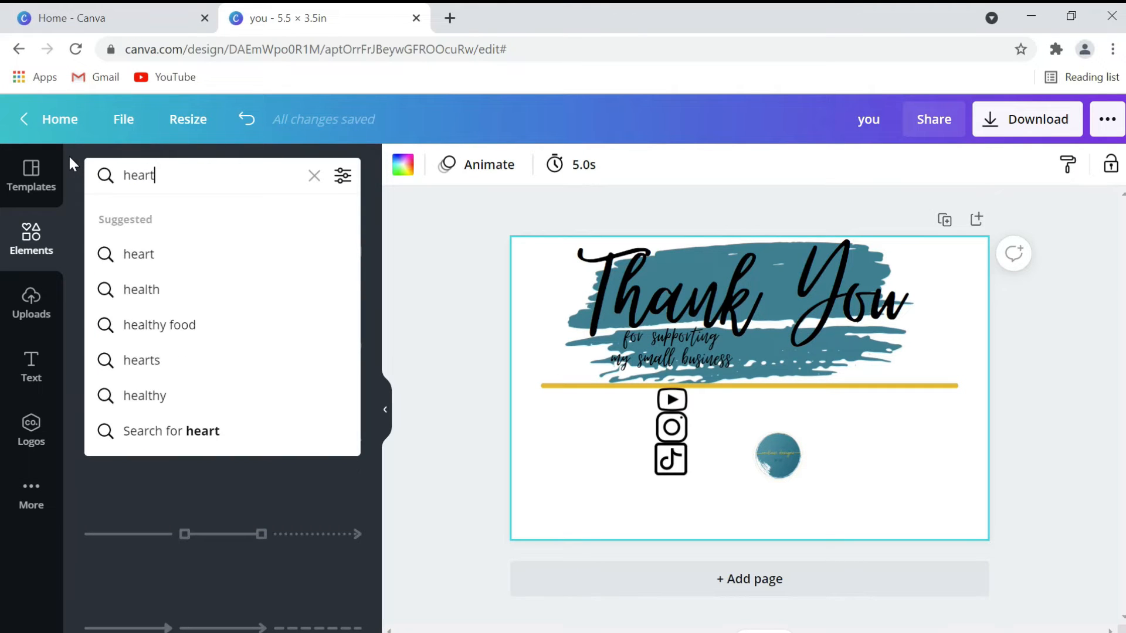
left_click(166, 251)
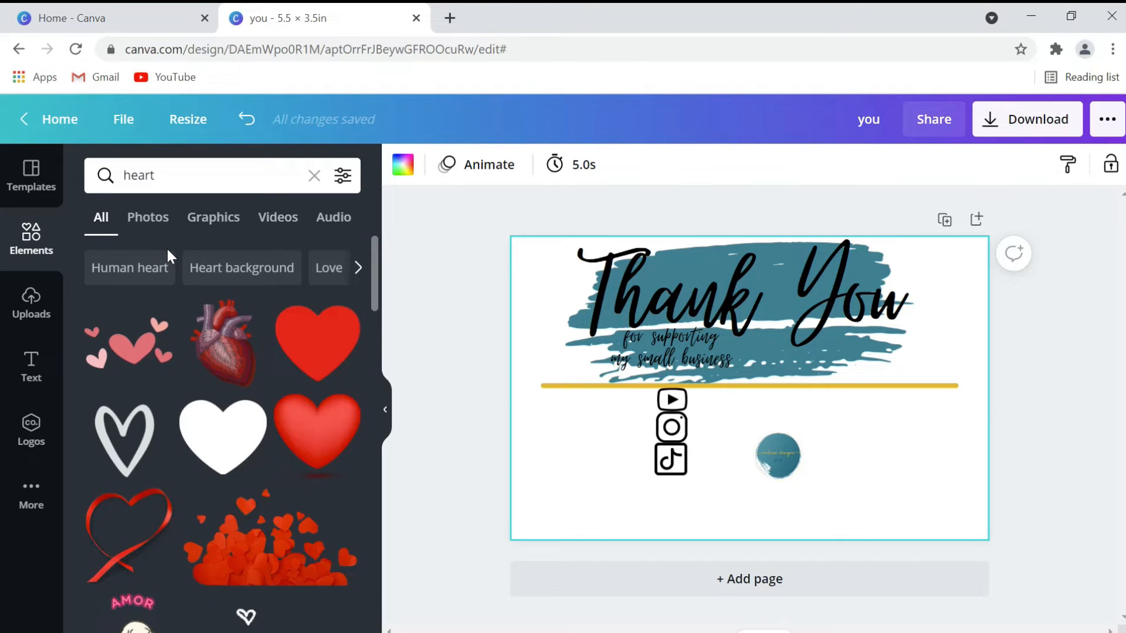
mouse_move(126, 435)
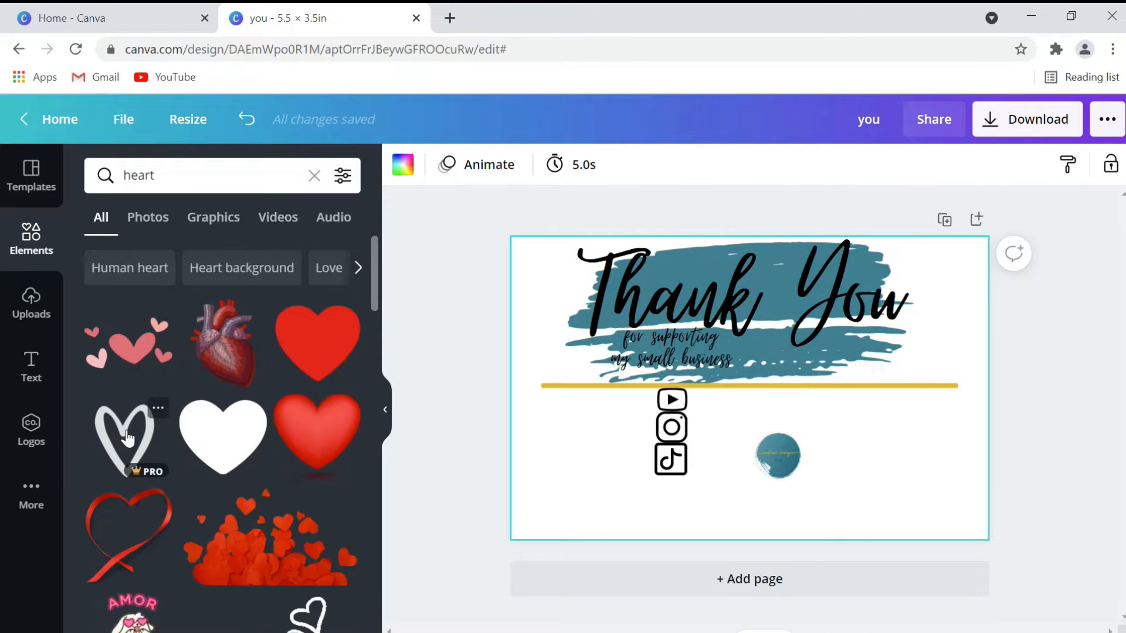
left_click(126, 436)
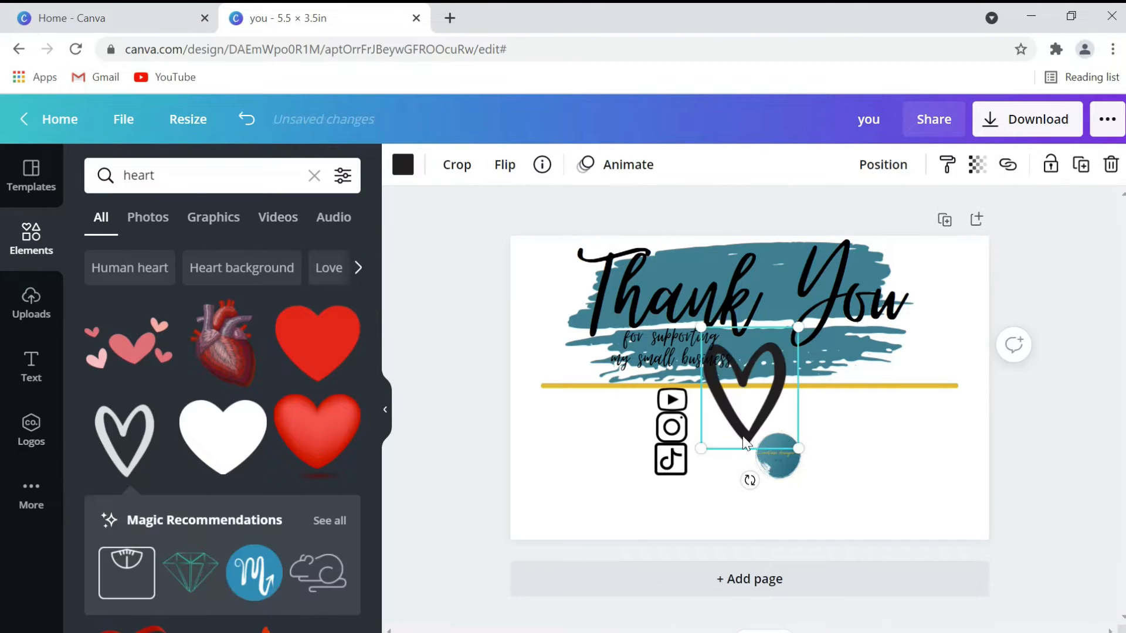
left_click_drag(797, 452, 727, 344)
Shift the "for supporting my small business" text left so its words no longer overlap the heart
left_click(728, 335)
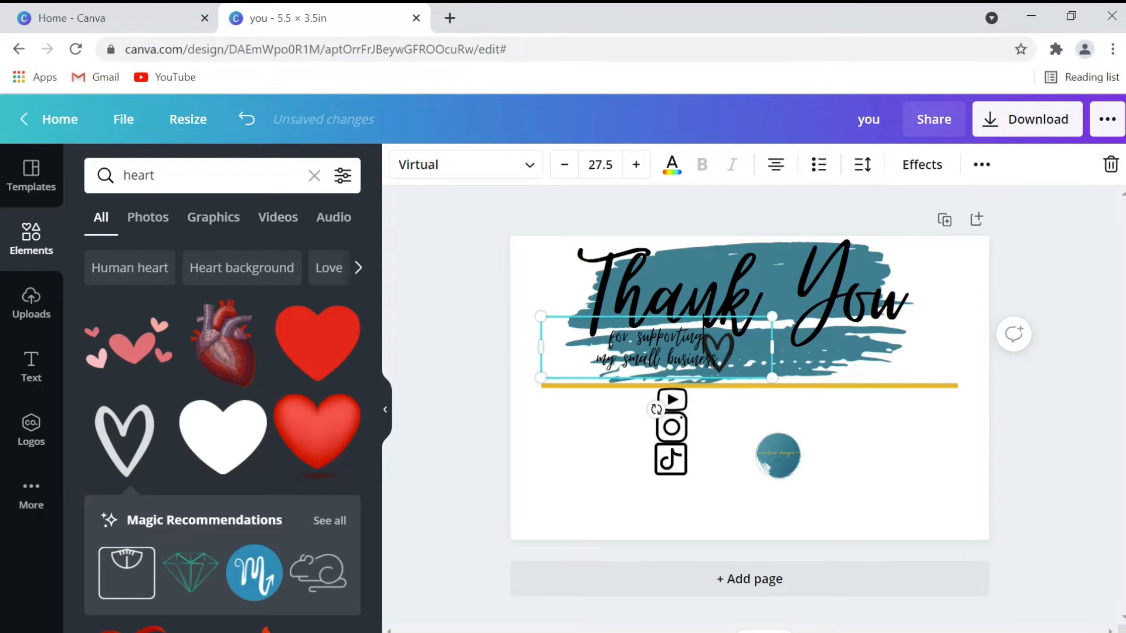
left_click(715, 435)
left_click(730, 358)
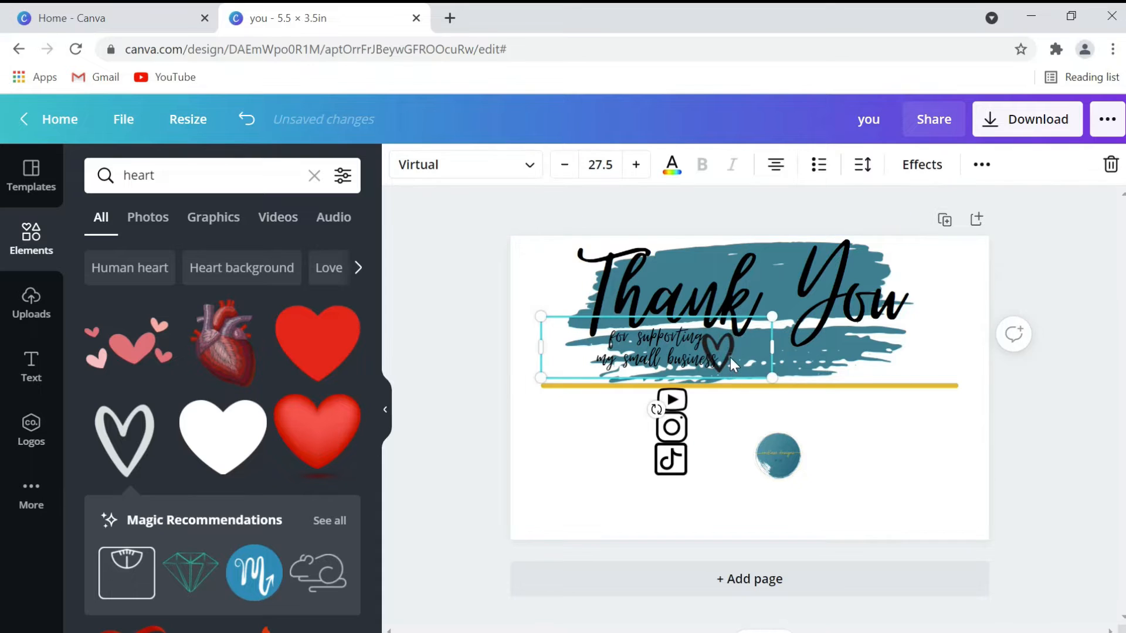
left_click(722, 449)
left_click_drag(681, 333, 629, 337)
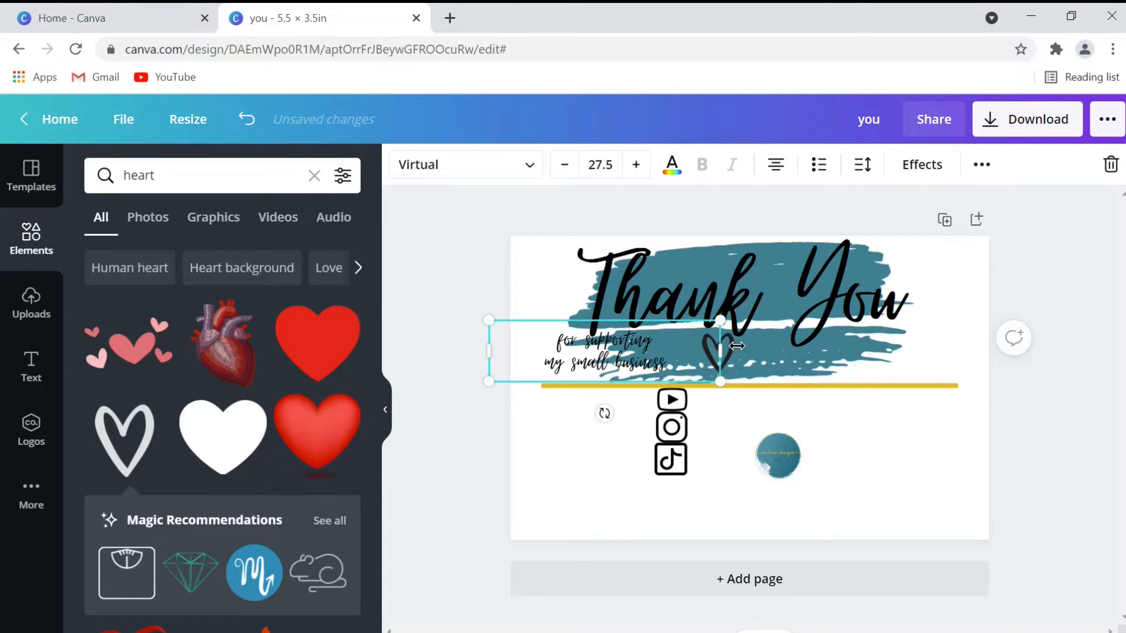
left_click(737, 418)
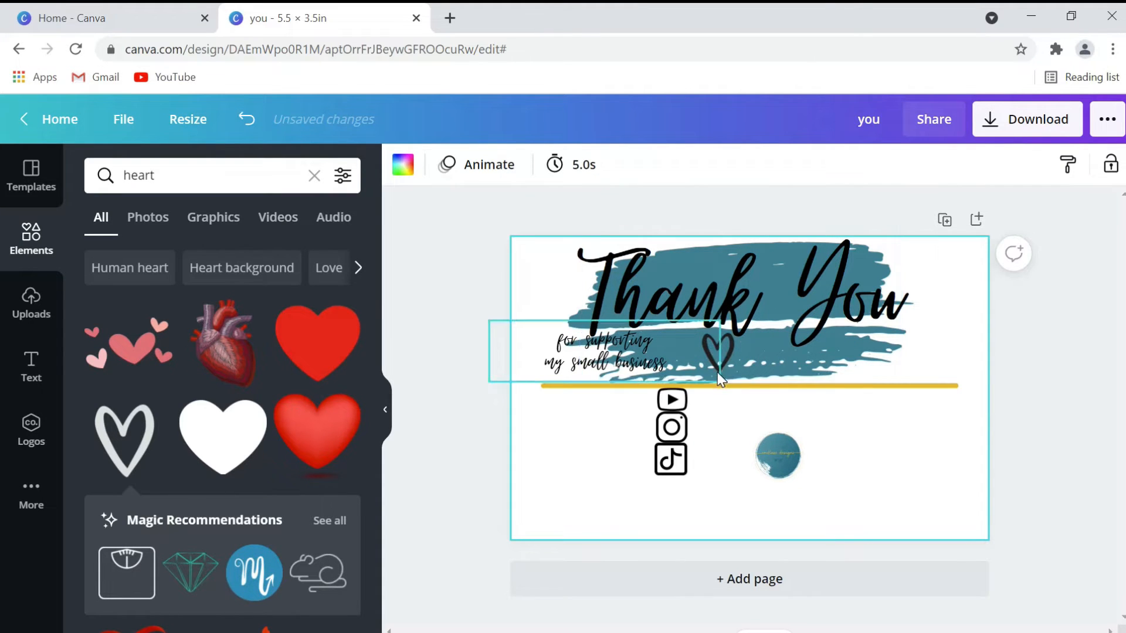
Move the "Thank You" heading up, partly past the card's upper edge, to get its text box off the heart
left_click(727, 306)
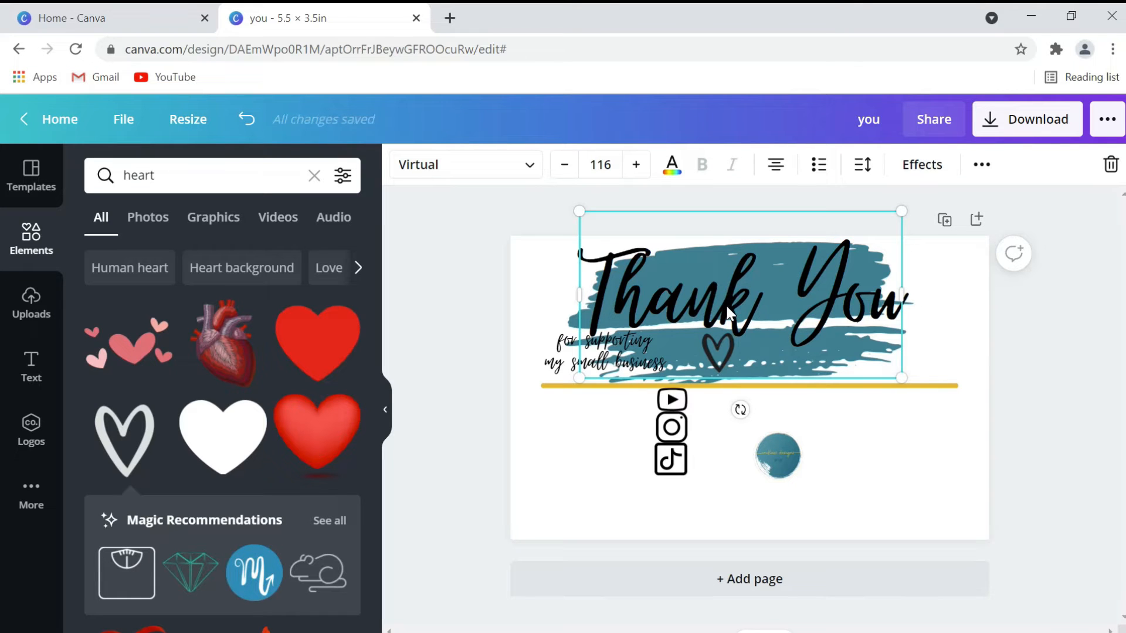
left_click_drag(727, 289, 727, 261)
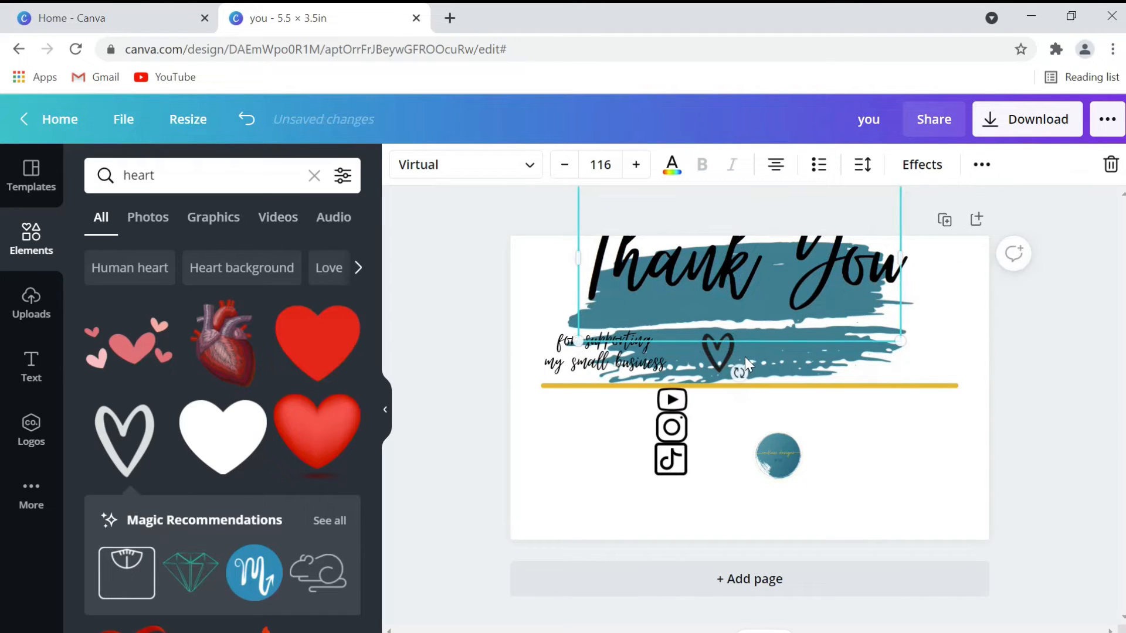
left_click(715, 355)
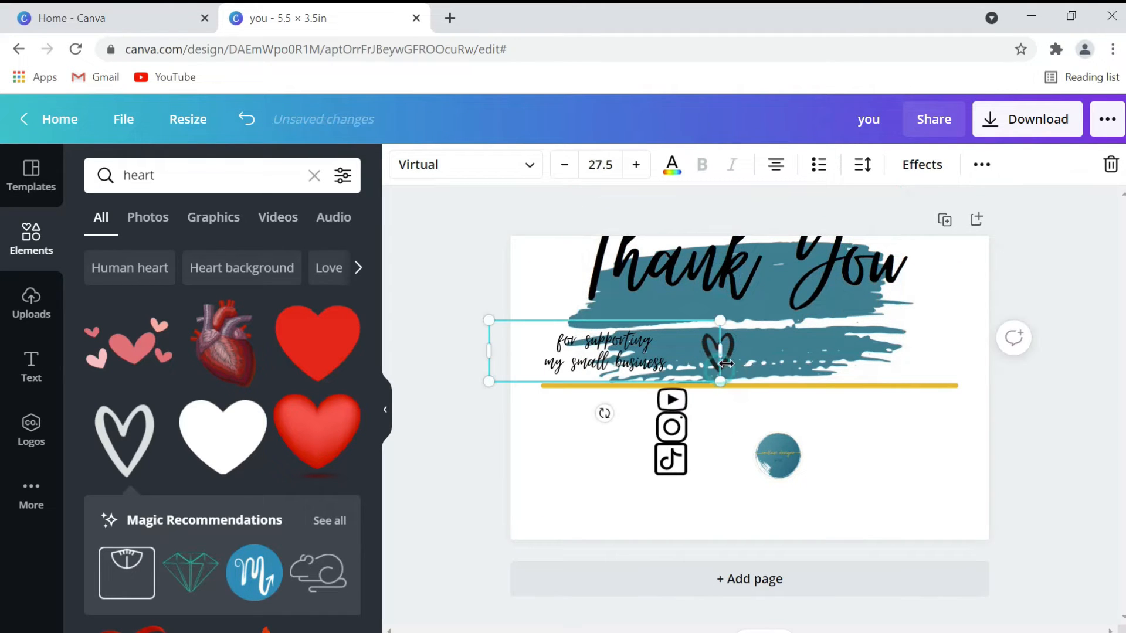
left_click(723, 469)
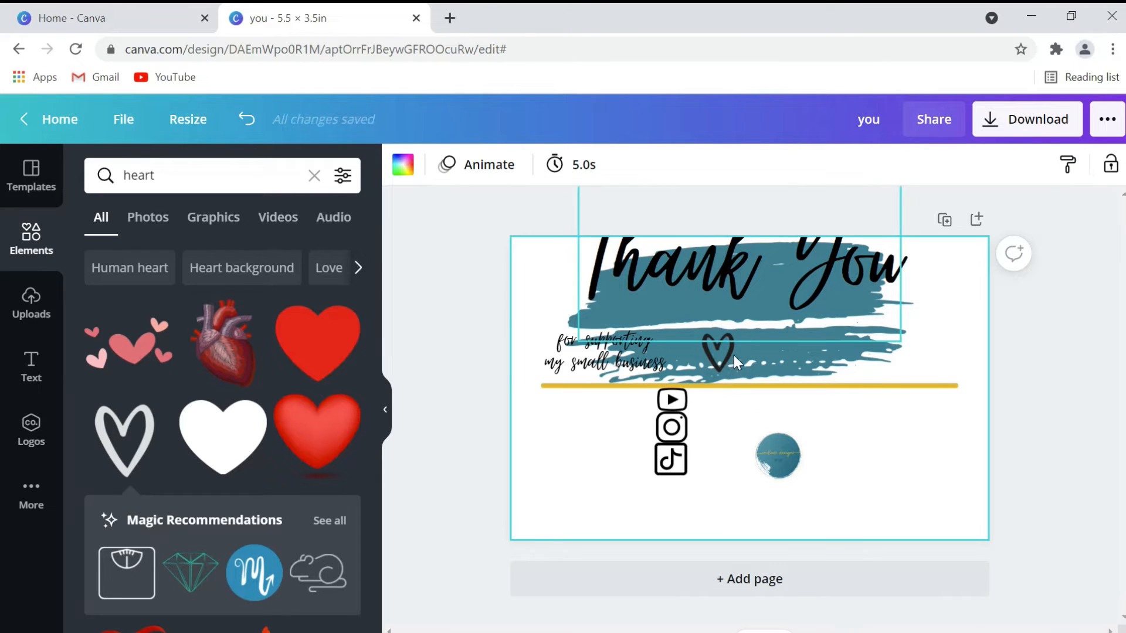
Move the tagline further left, partly past the card's edge, so its text box clears the heart completely
left_click(727, 370)
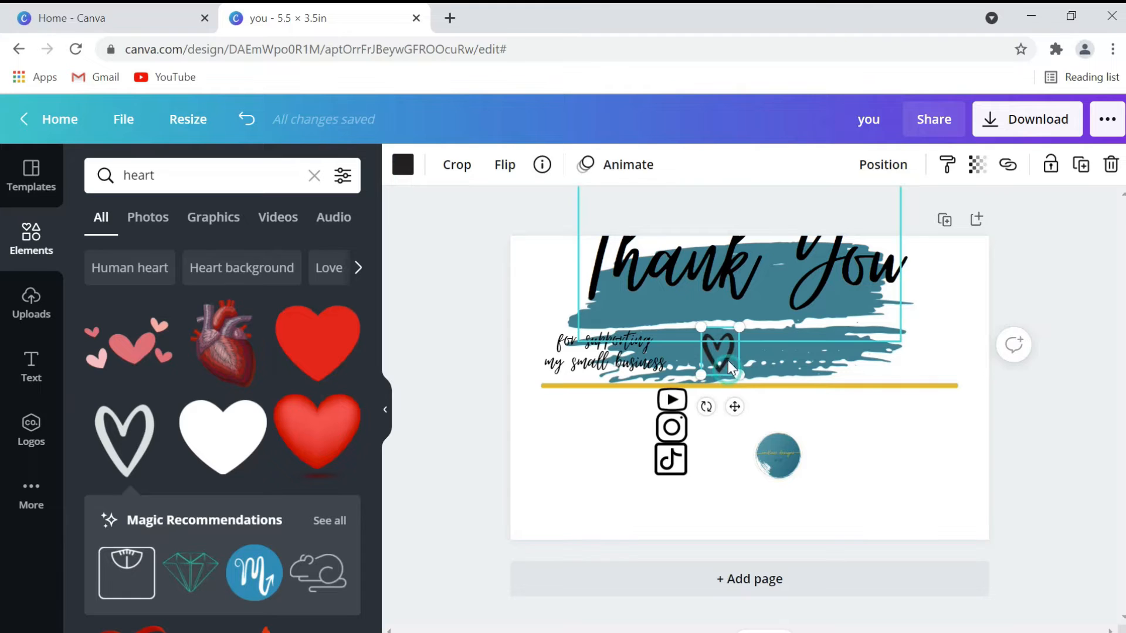
left_click(726, 355)
left_click(723, 369)
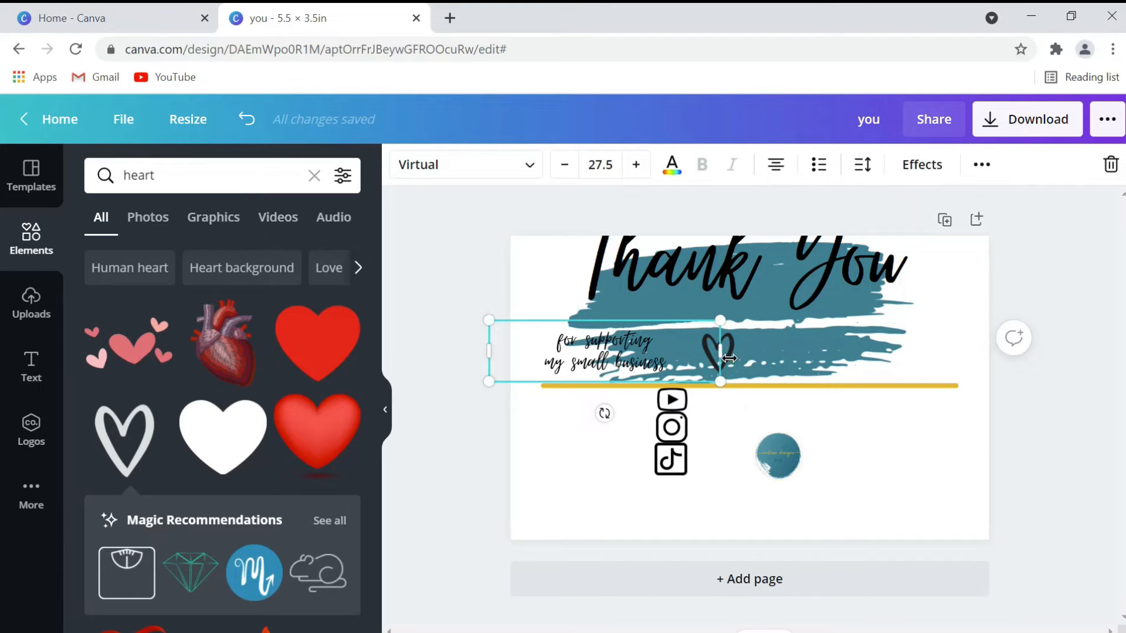
left_click_drag(729, 358, 646, 360)
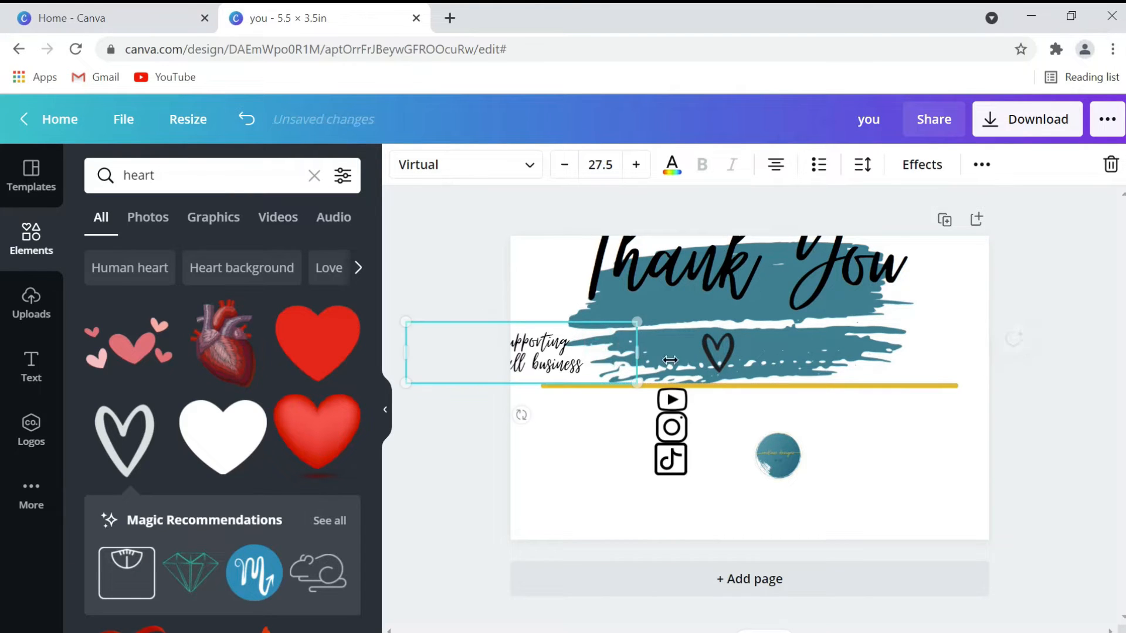
Move the heart below the gold line, between the TikTok icon and the round logo
left_click(721, 369)
left_click(719, 371)
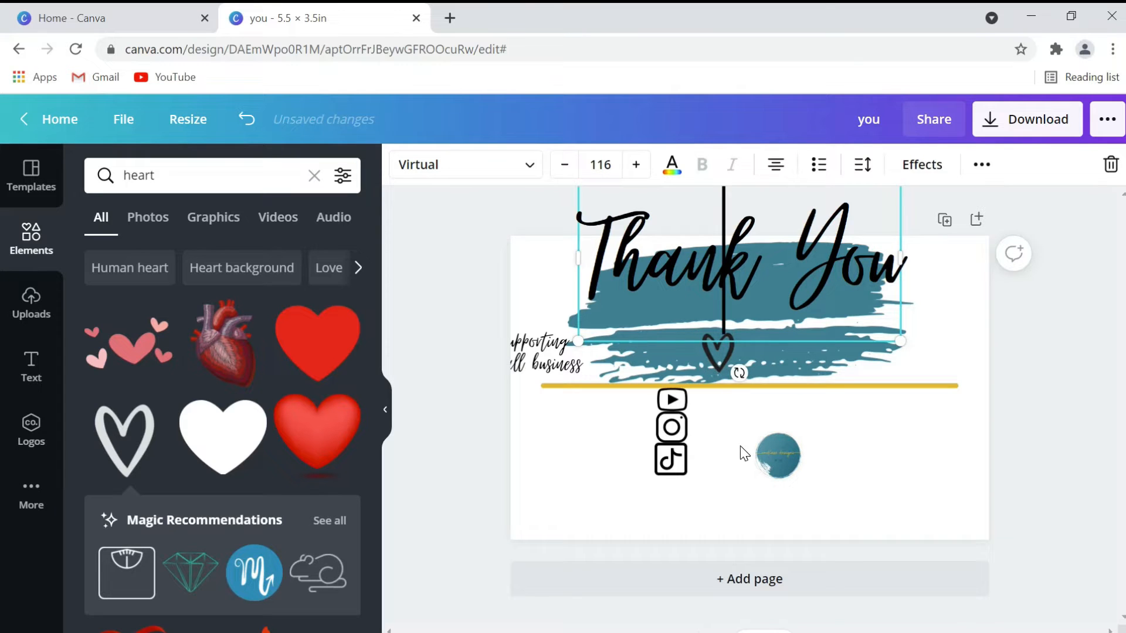
left_click(742, 452)
left_click(717, 372)
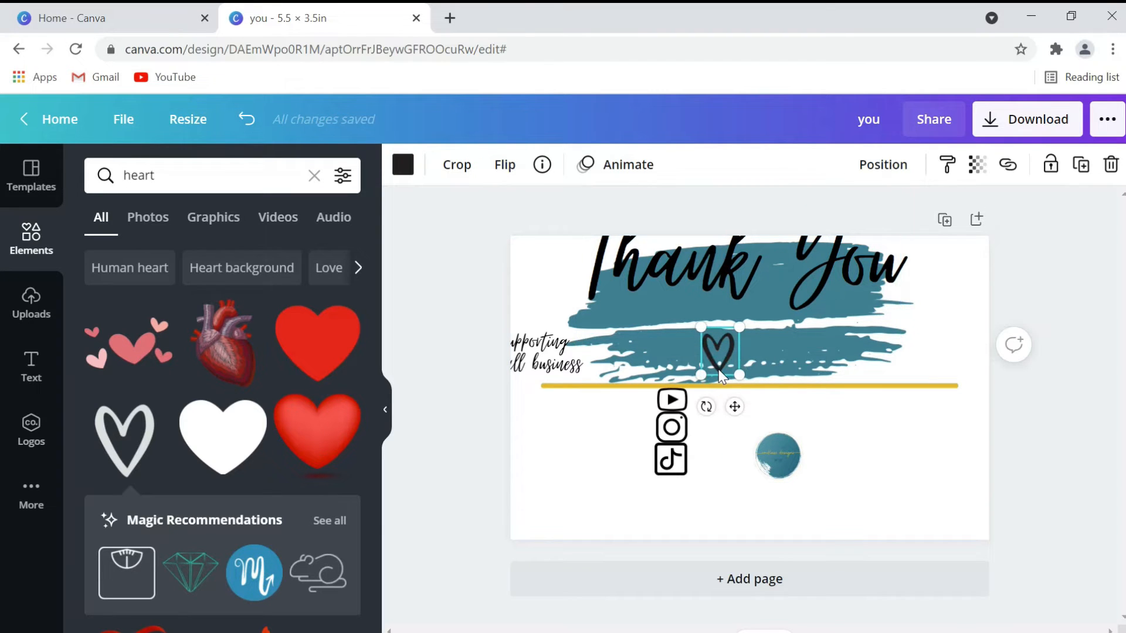
left_click_drag(734, 406, 737, 514)
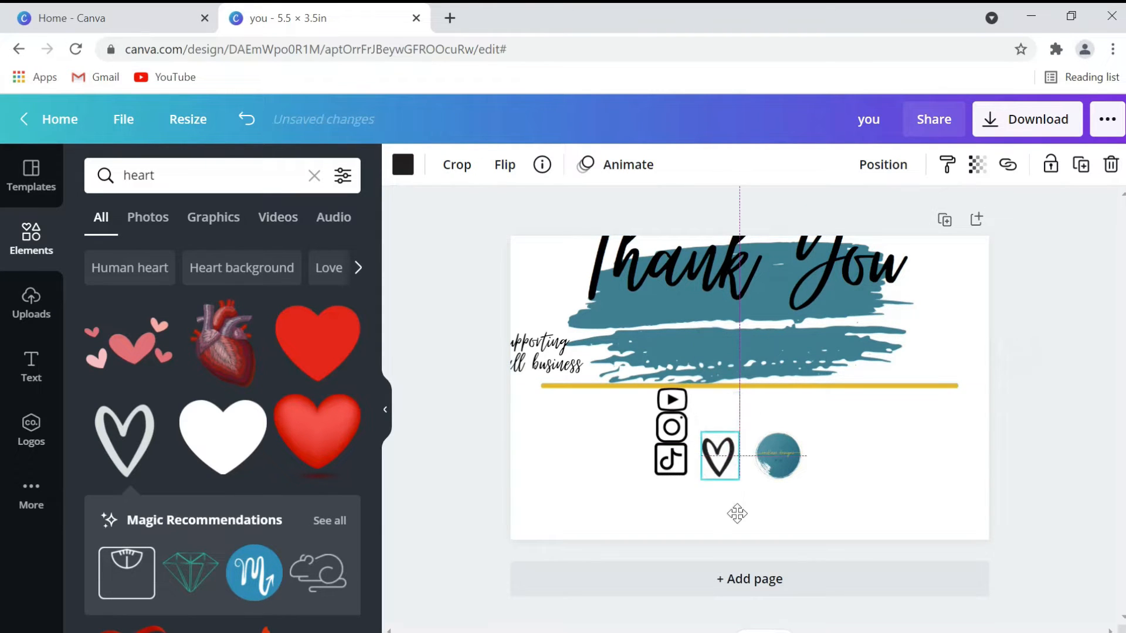
Bring the tagline back onto the lower brush stroke and the "Thank You" heading back down over the upper one
left_click_drag(557, 339, 707, 335)
left_click(719, 305)
left_click_drag(718, 286, 722, 304)
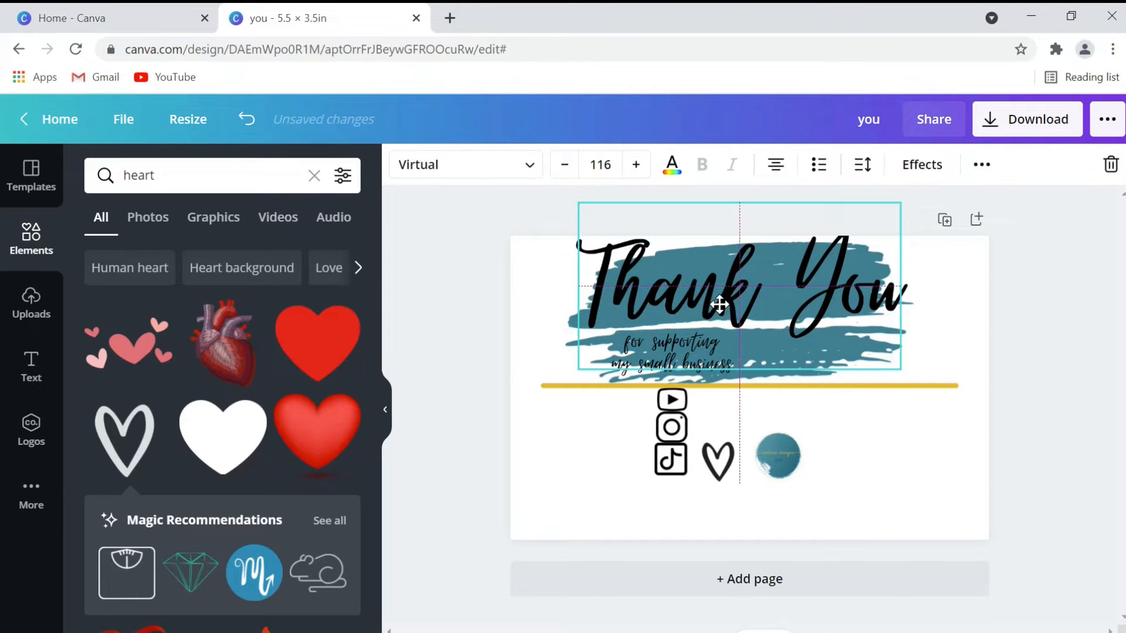
Recolor the heart white and place it on the lower brush stroke just right of the tagline
mouse_move(726, 478)
left_mouse_down()
mouse_move(775, 369)
mouse_move(740, 458)
left_mouse_up()
left_click(403, 166)
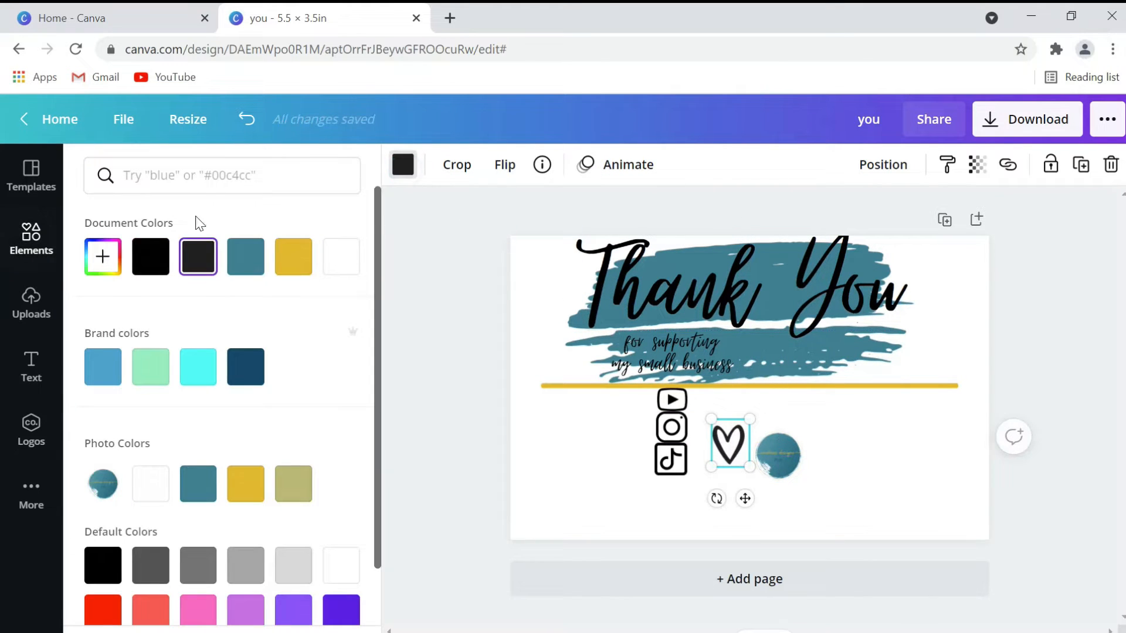
left_click(341, 257)
left_click_drag(731, 445, 757, 366)
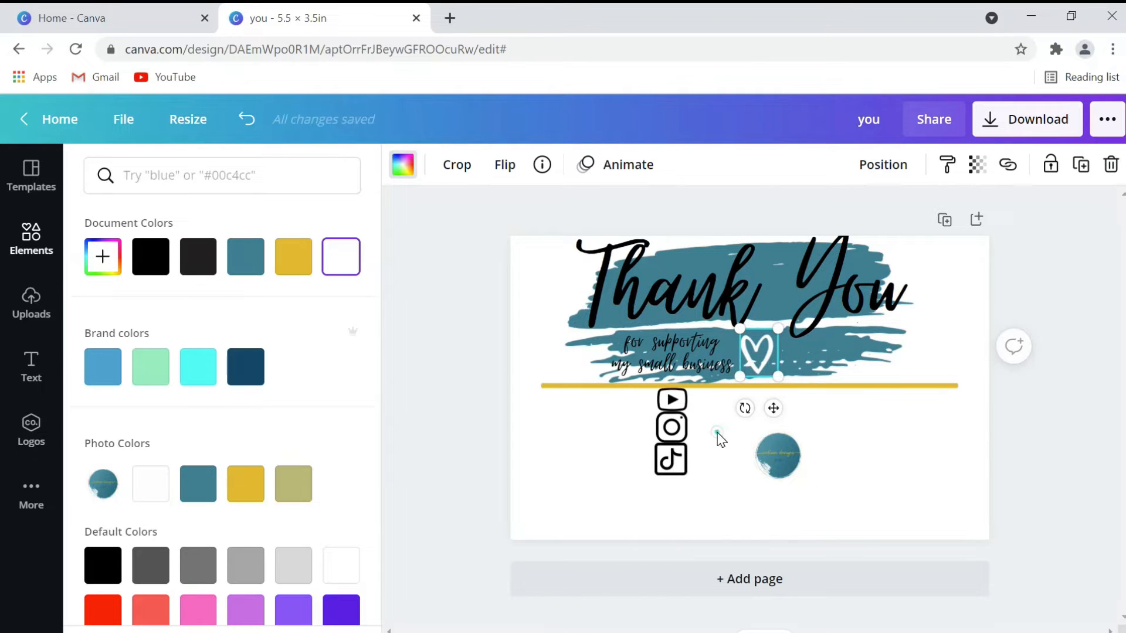
left_click(716, 437)
left_click(729, 435)
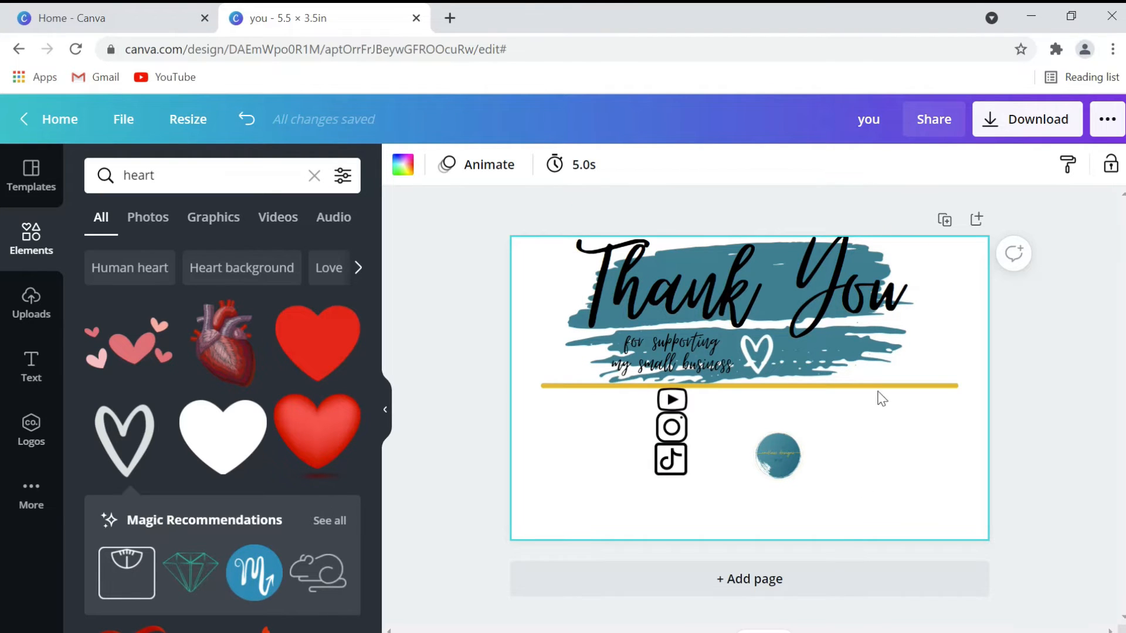
Nudge the "Thank You" heading slightly down over the brush strokes
left_click_drag(831, 295, 832, 301)
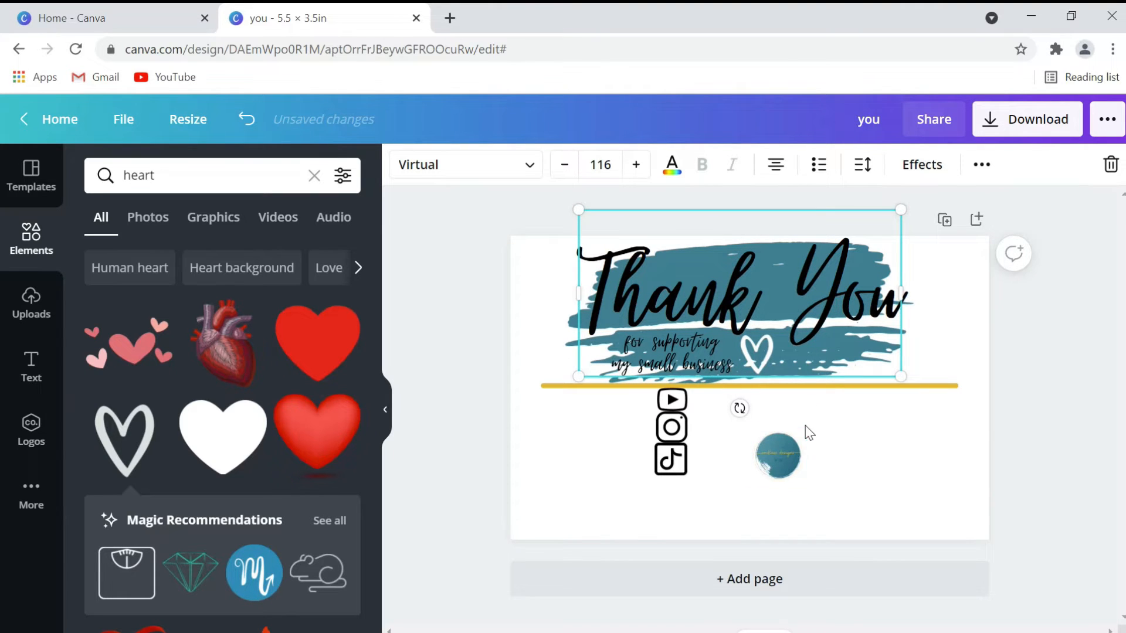
left_click(850, 444)
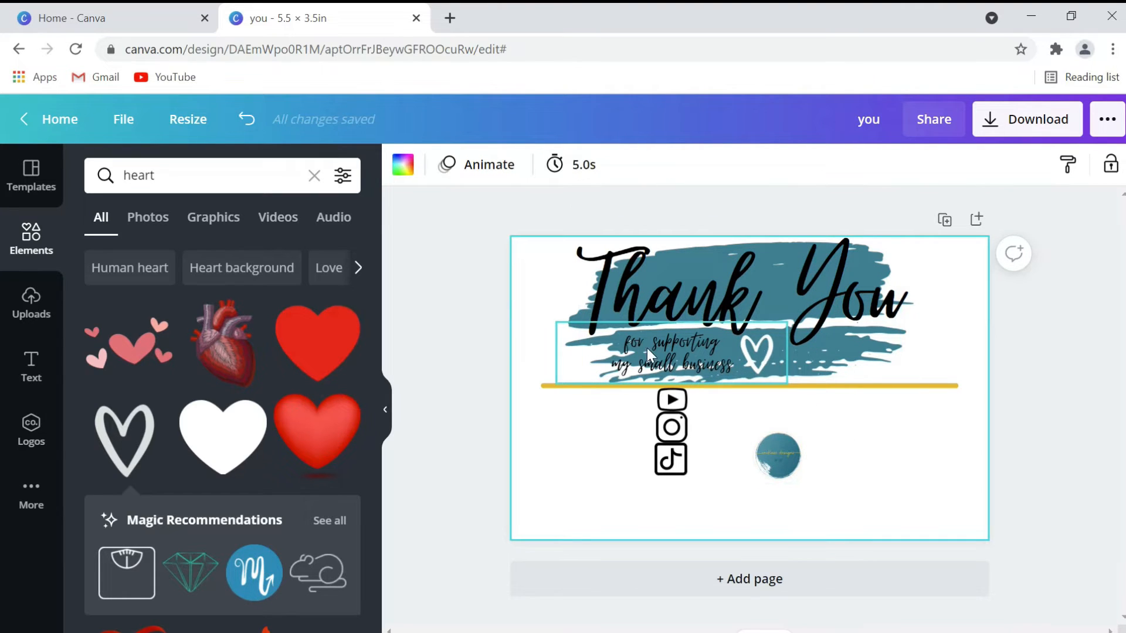
Narrow the tagline's text box to about 1.5 in wide and move it left of the white heart
left_click(665, 339)
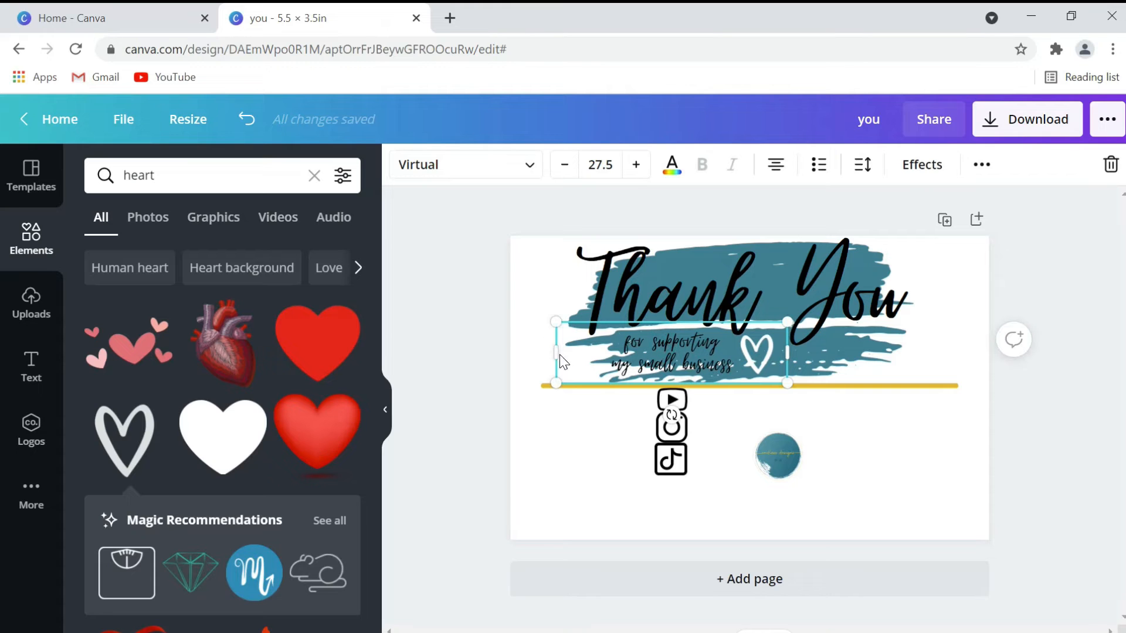
left_click_drag(560, 355, 658, 355)
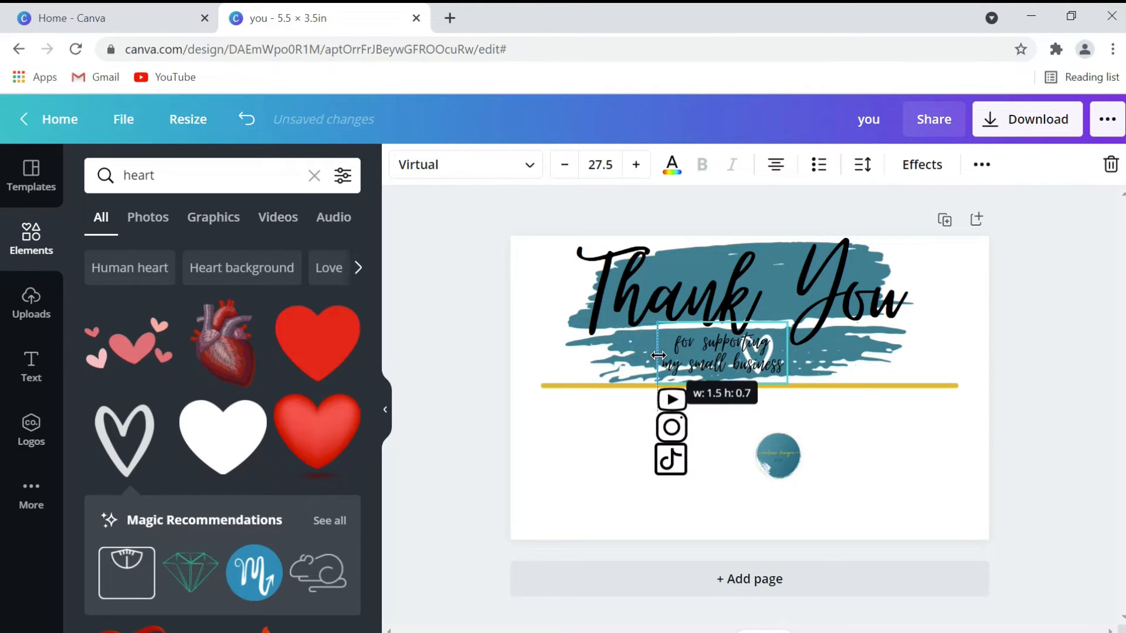
left_click_drag(729, 340, 670, 337)
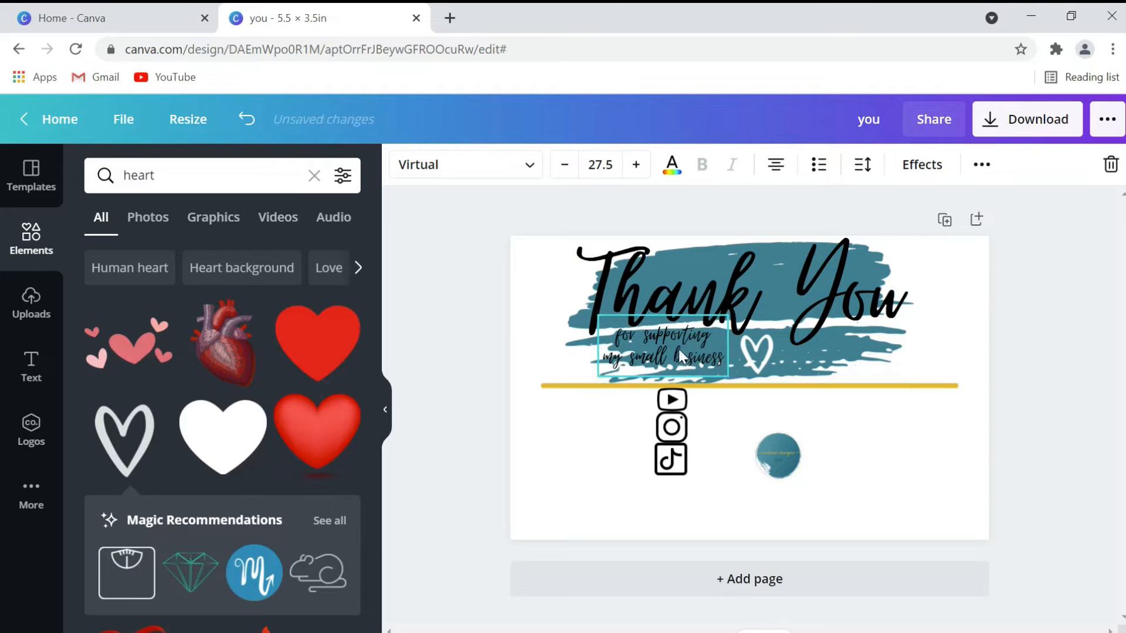
left_click(909, 463)
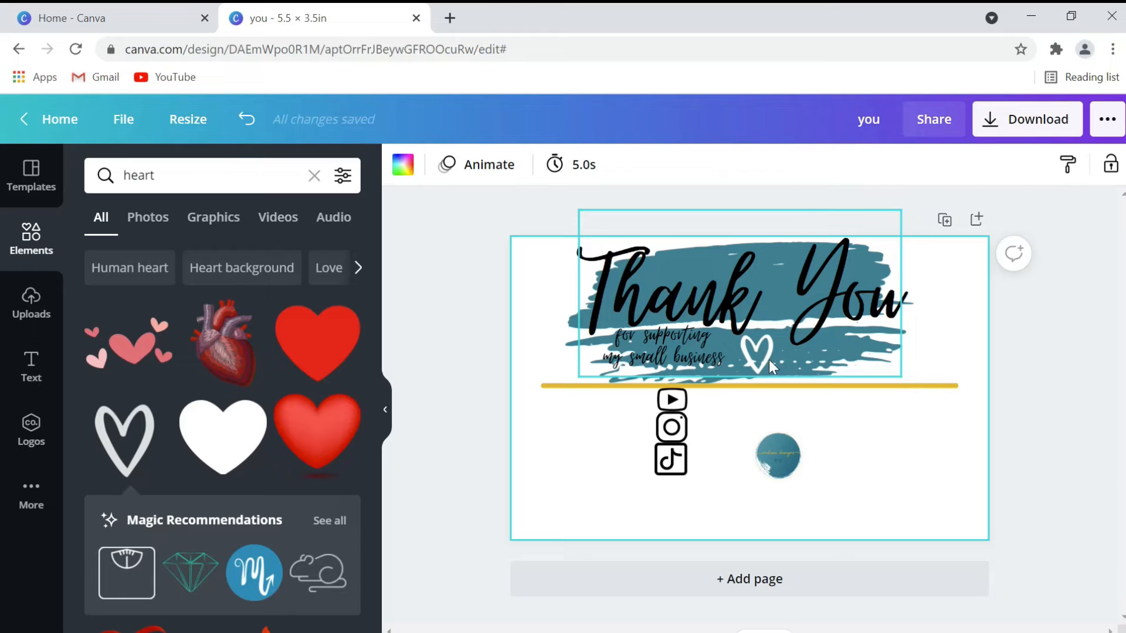
left_click(764, 339)
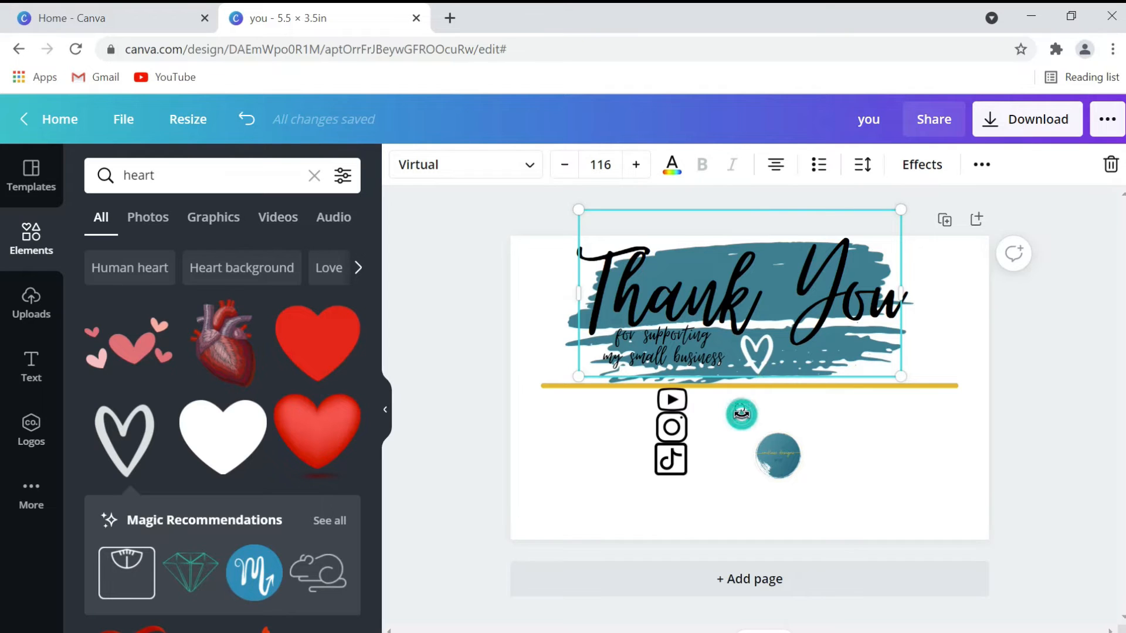
left_click(853, 428)
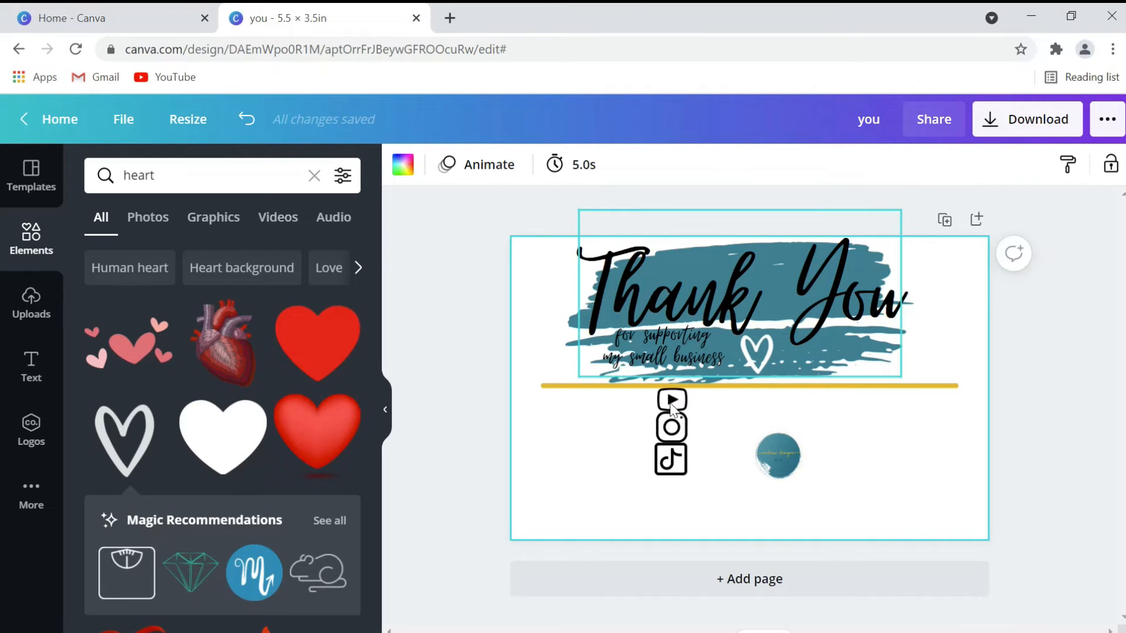
left_click(675, 369)
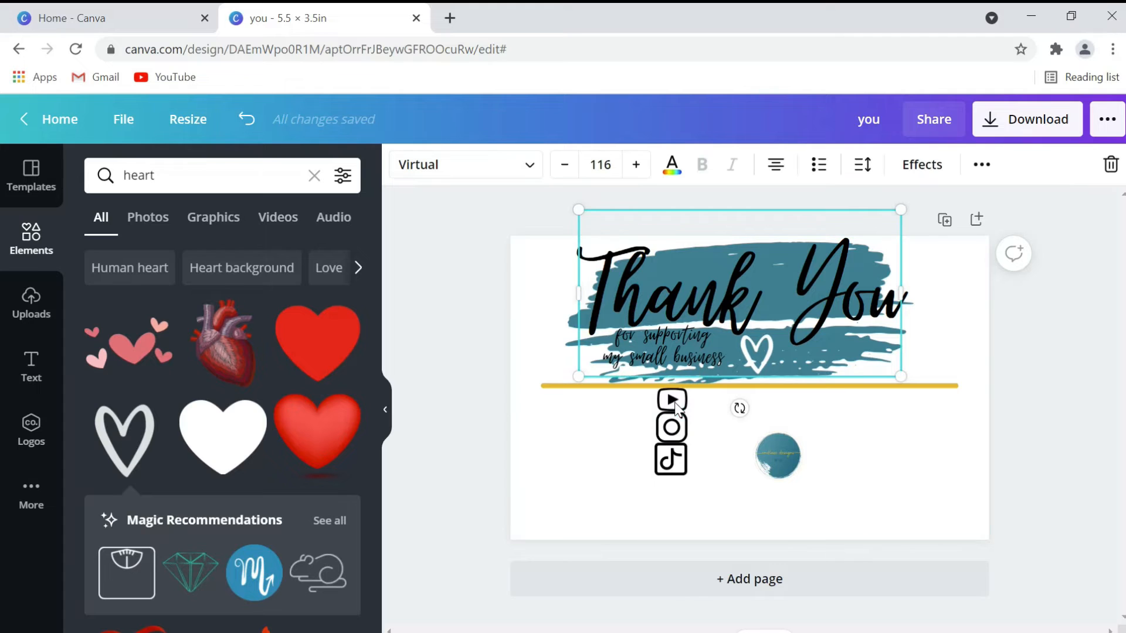
left_click(589, 420)
left_click(729, 404)
Move the Instagram, YouTube and TikTok icons into a spaced column beneath the left end of the gold line
left_click(655, 437)
left_click_drag(654, 439, 539, 455)
left_click_drag(652, 400, 553, 410)
left_click_drag(670, 459, 556, 484)
left_click(567, 407)
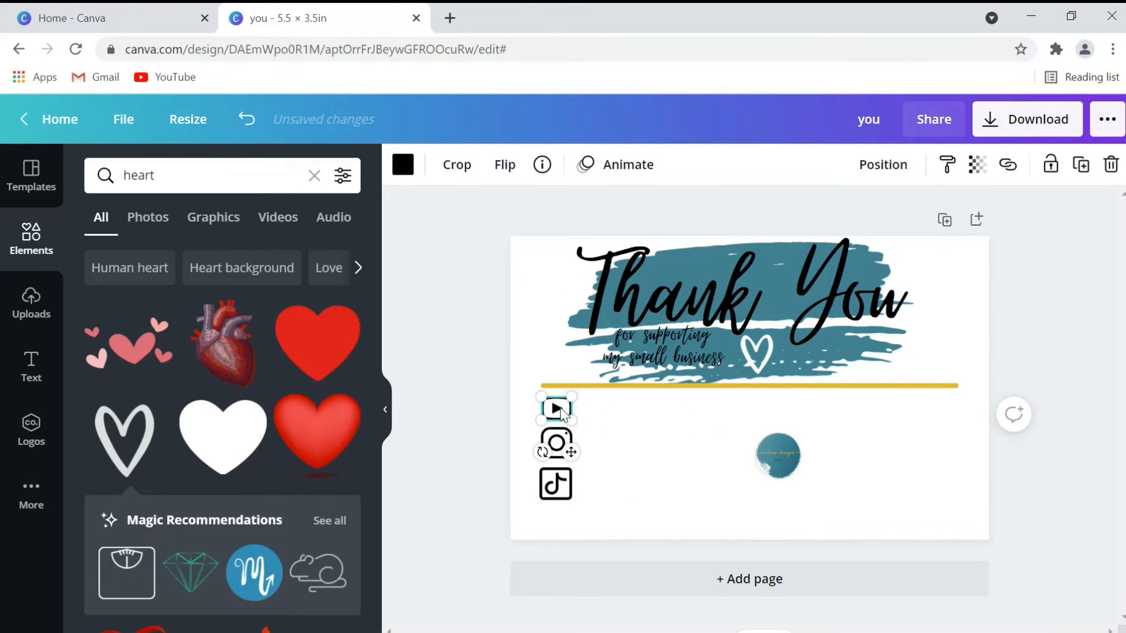
left_click_drag(560, 407, 561, 405)
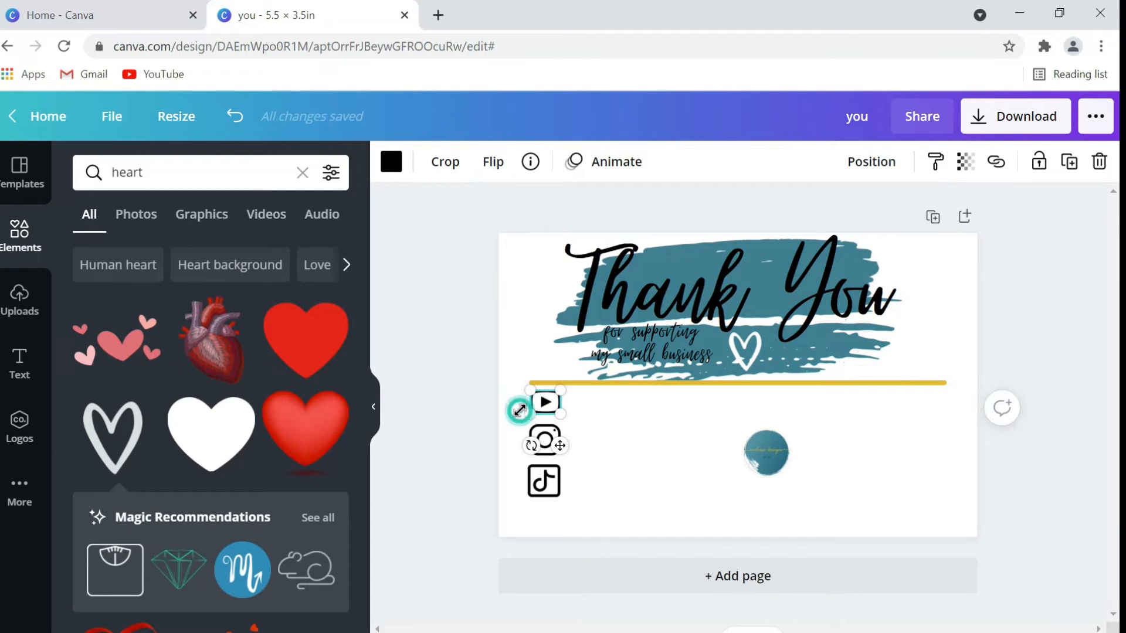
Adjust the YouTube icon's size, and shrink the Instagram icon slightly and place it directly beneath the YouTube icon
left_click_drag(529, 413, 536, 406)
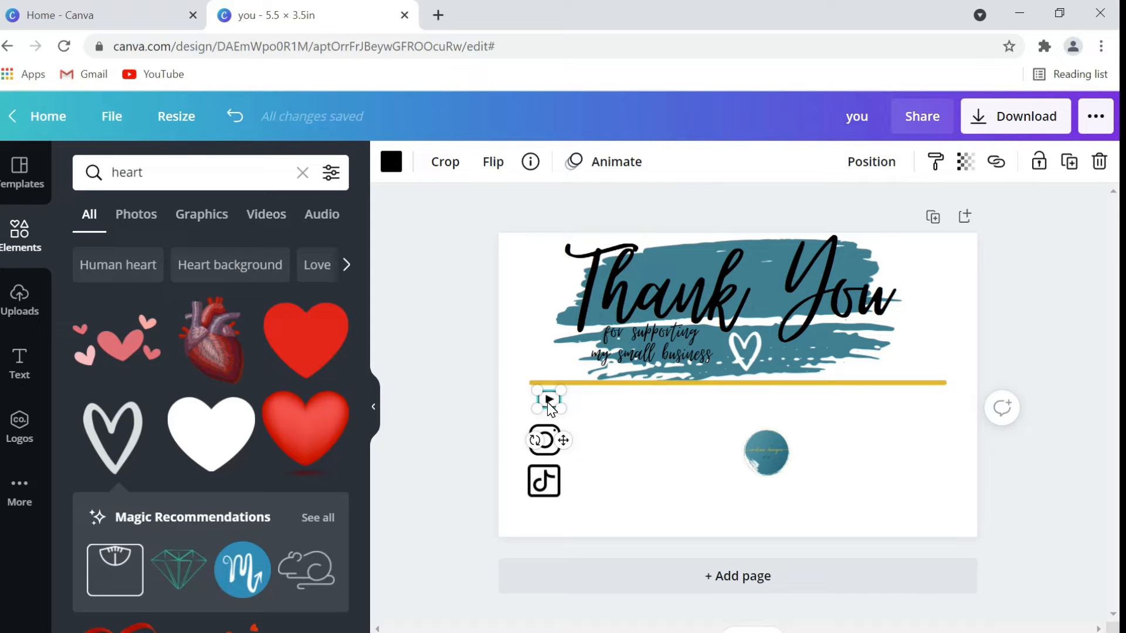
left_click_drag(534, 413, 528, 417)
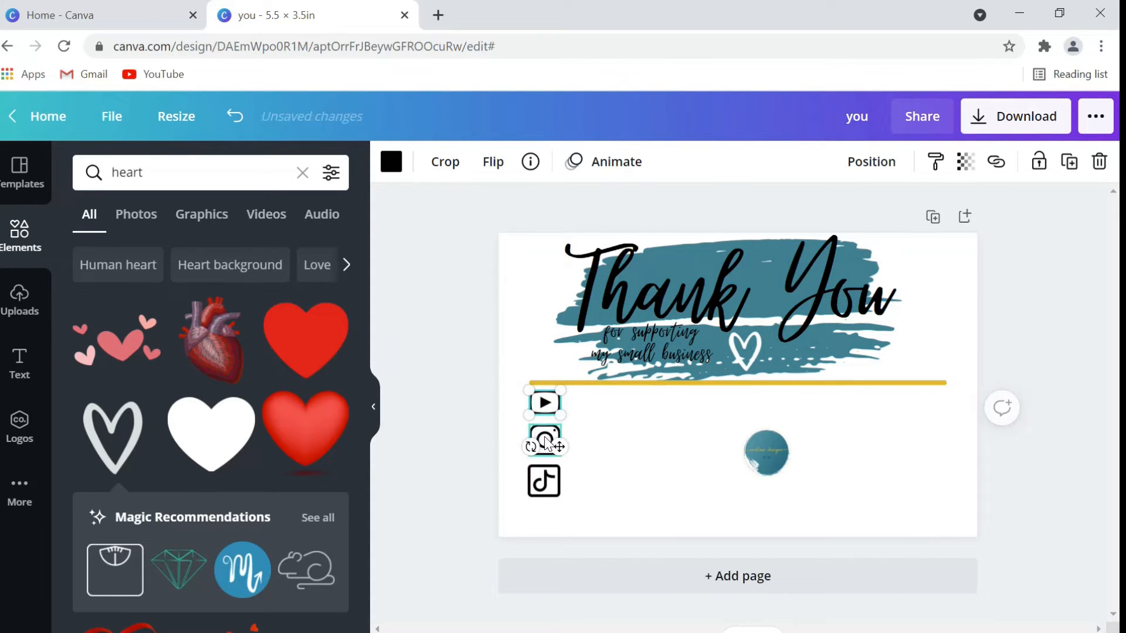
left_click(453, 447)
left_click(541, 446)
left_click_drag(532, 455, 546, 426)
left_click(468, 432)
left_click(547, 435)
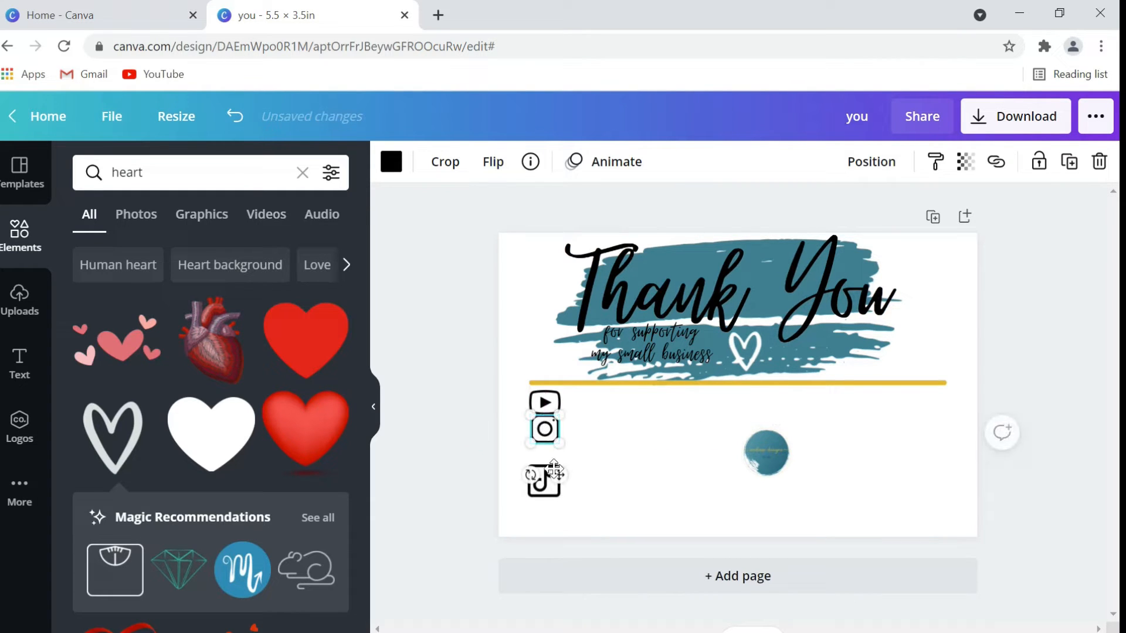
left_click(542, 403)
left_click(536, 406)
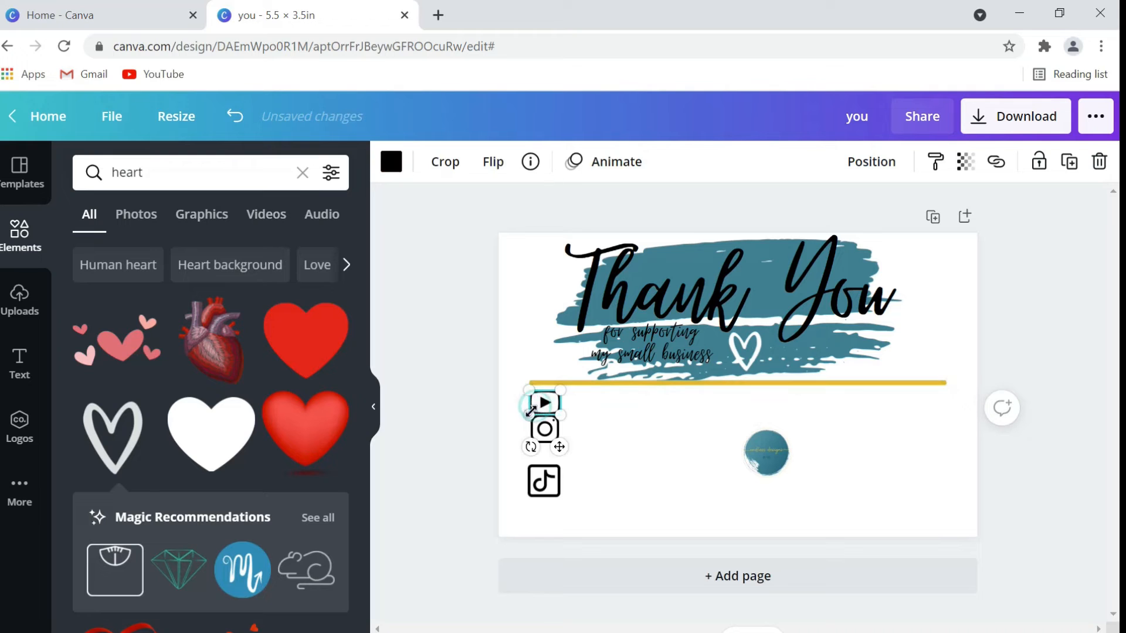
left_click_drag(534, 408, 535, 408)
Move the Instagram and YouTube icons down so all three social icons stack closely above the TikTok icon
left_click(546, 483)
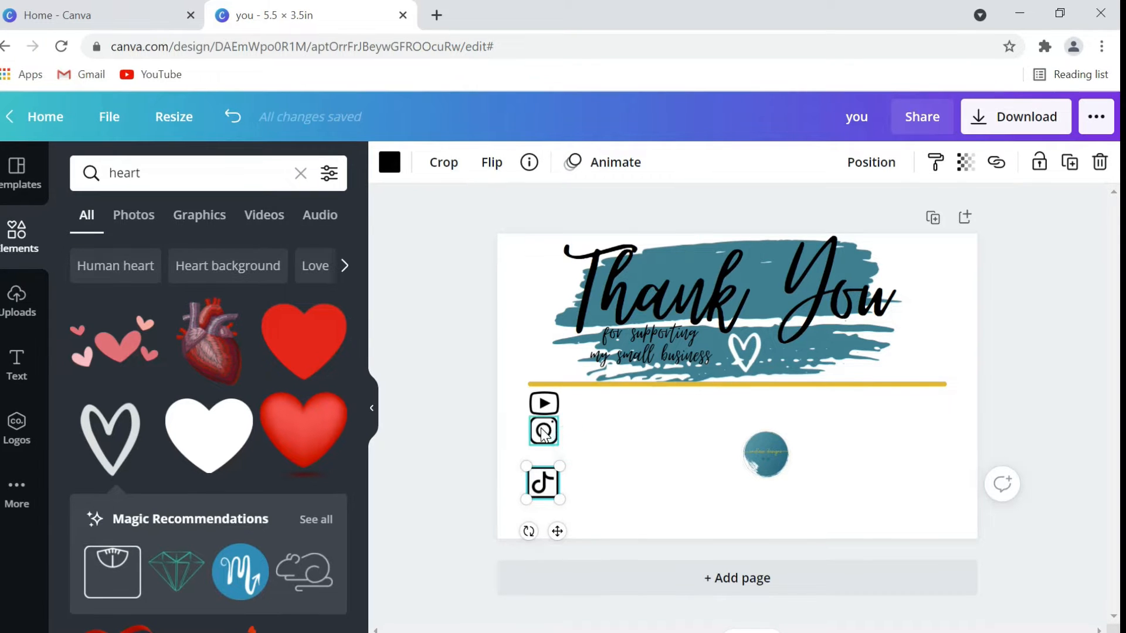
left_click_drag(544, 429, 546, 452)
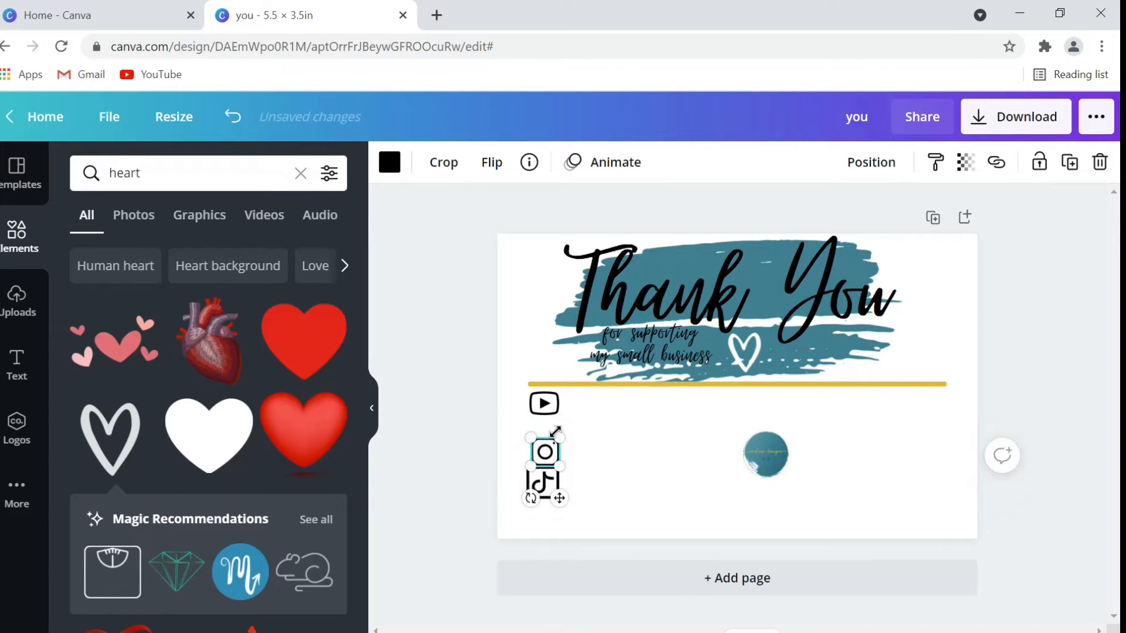
left_click_drag(545, 402, 550, 426)
left_click(636, 469)
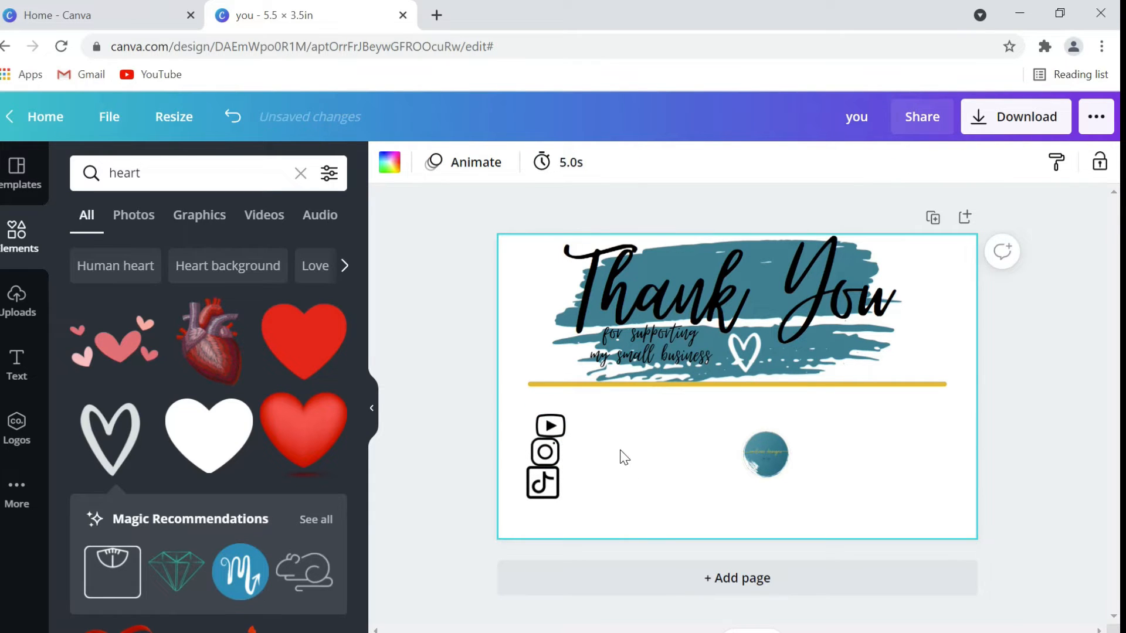
Try a body text line reading "Contact Us" on the card and undo it
left_click(18, 363)
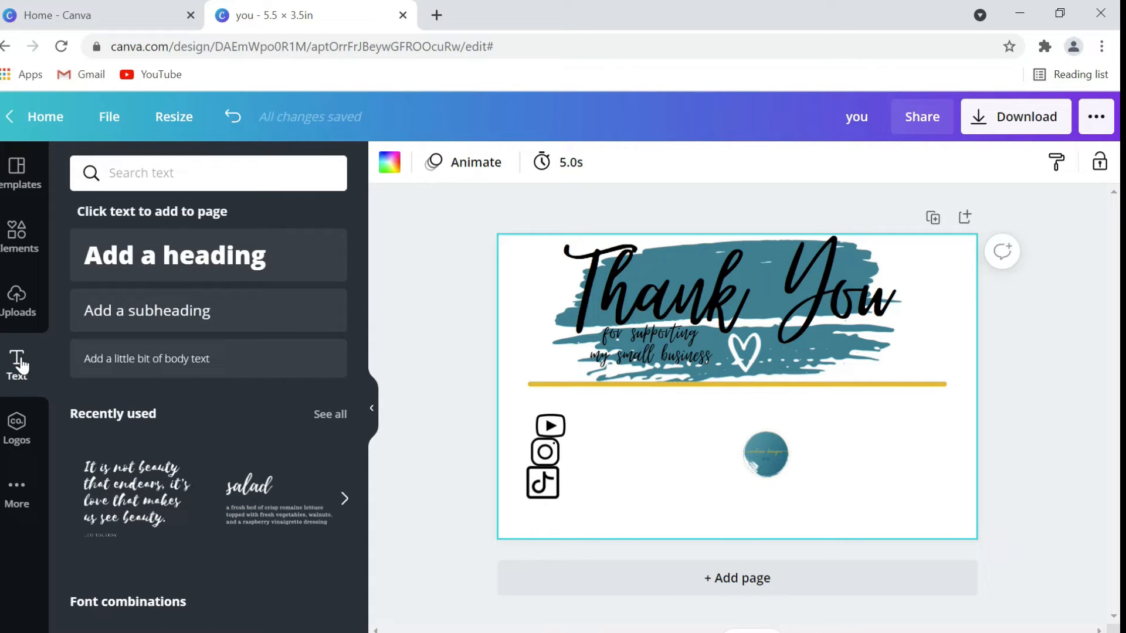
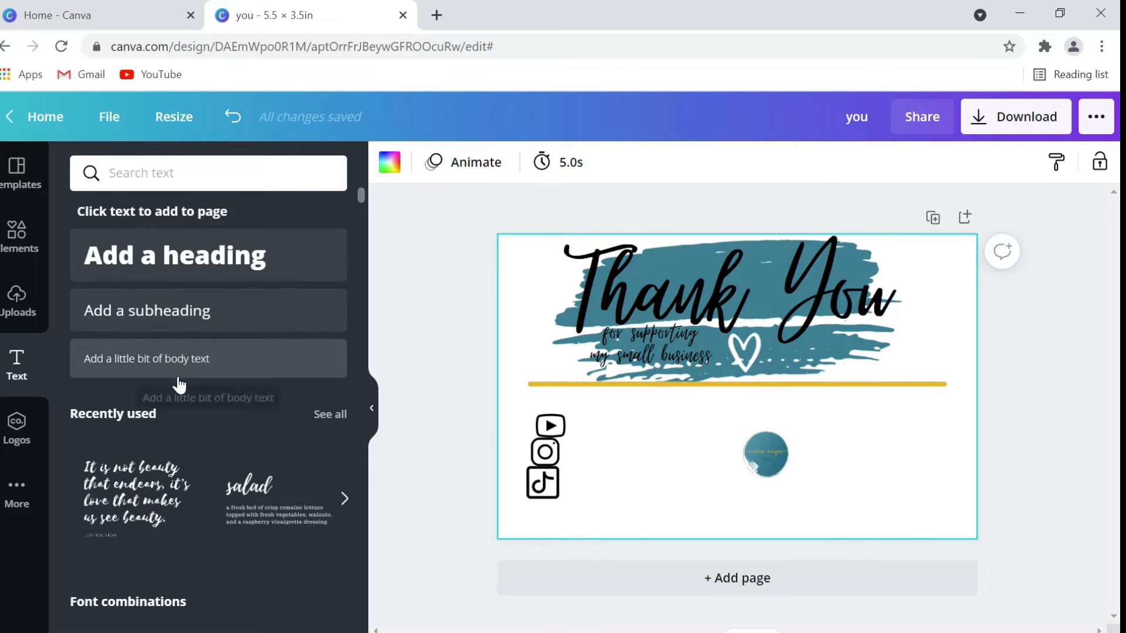
left_click(188, 358)
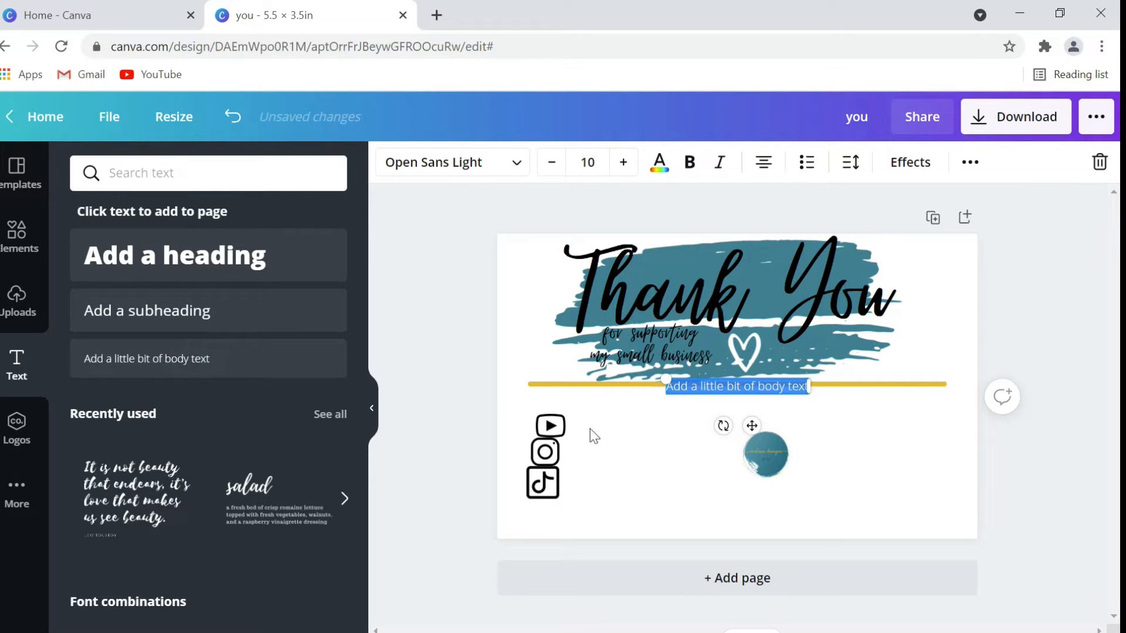
type("Cor")
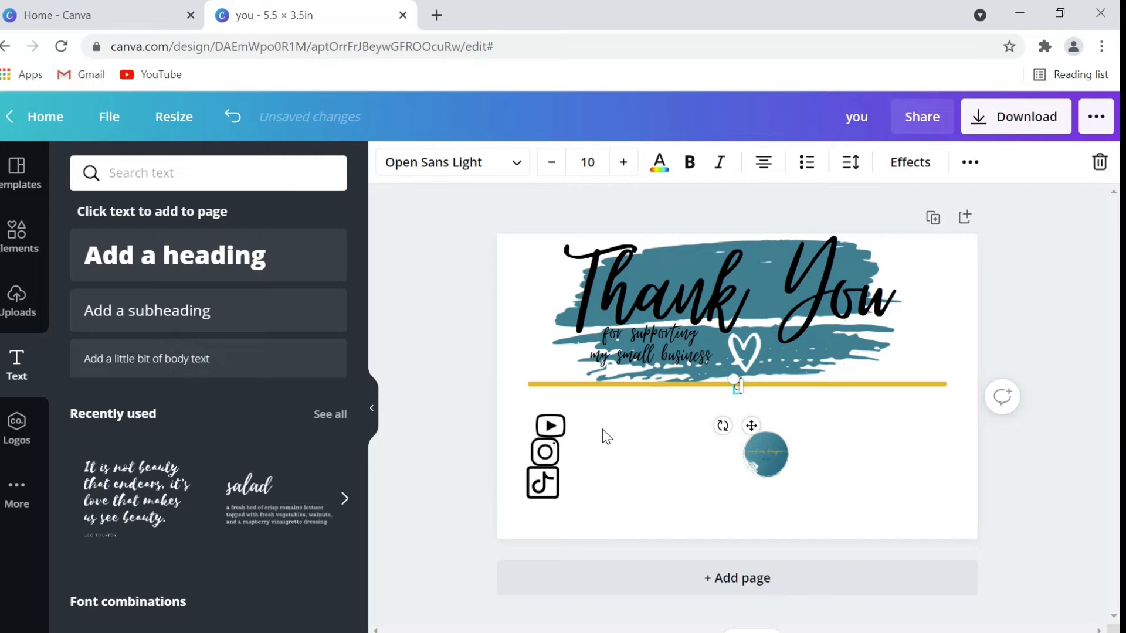
type("tact Us")
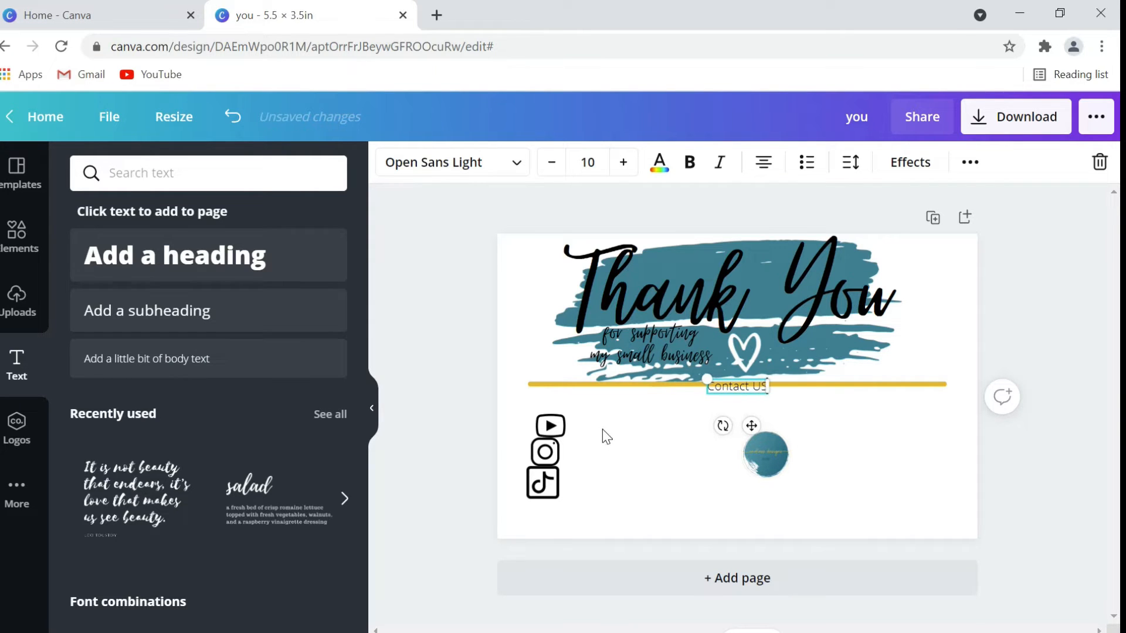
double_click(759, 386)
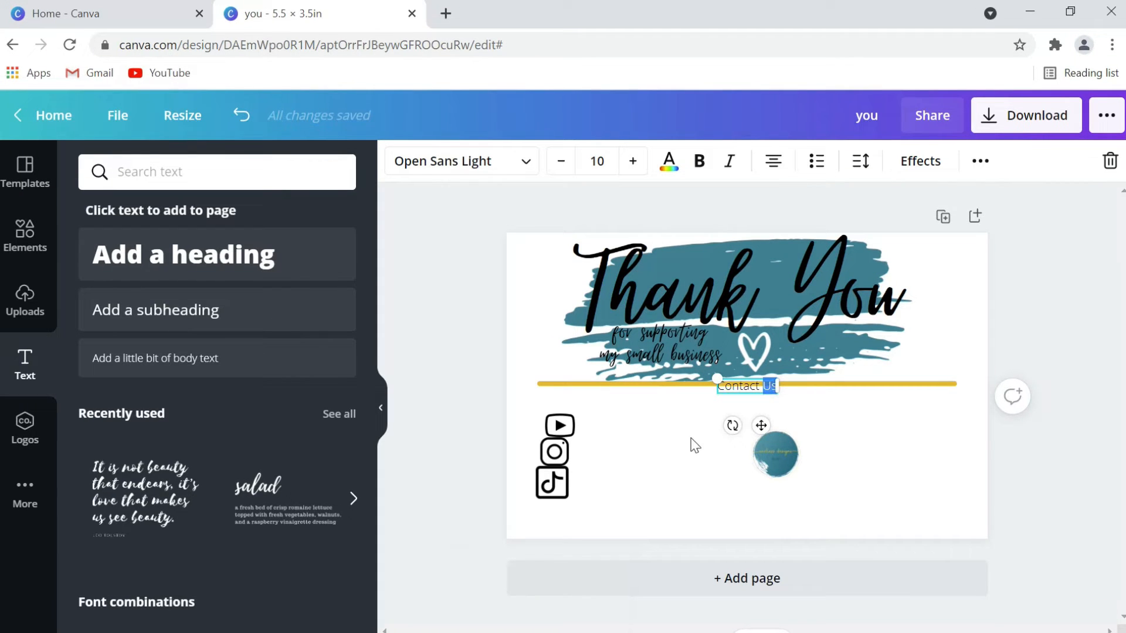
left_click(240, 116)
left_click(240, 116)
left_click(240, 115)
left_click(240, 116)
Try a subheading reading "Connect with us" on the card and undo it
left_click_drag(271, 306, 225, 315)
type("Connect")
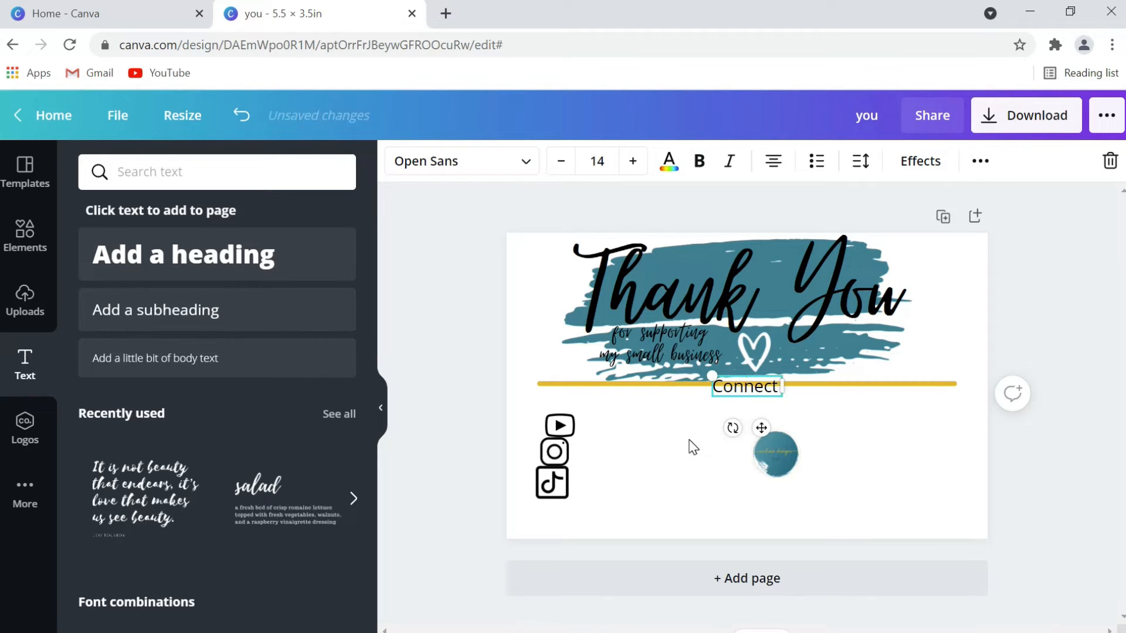
type(" with")
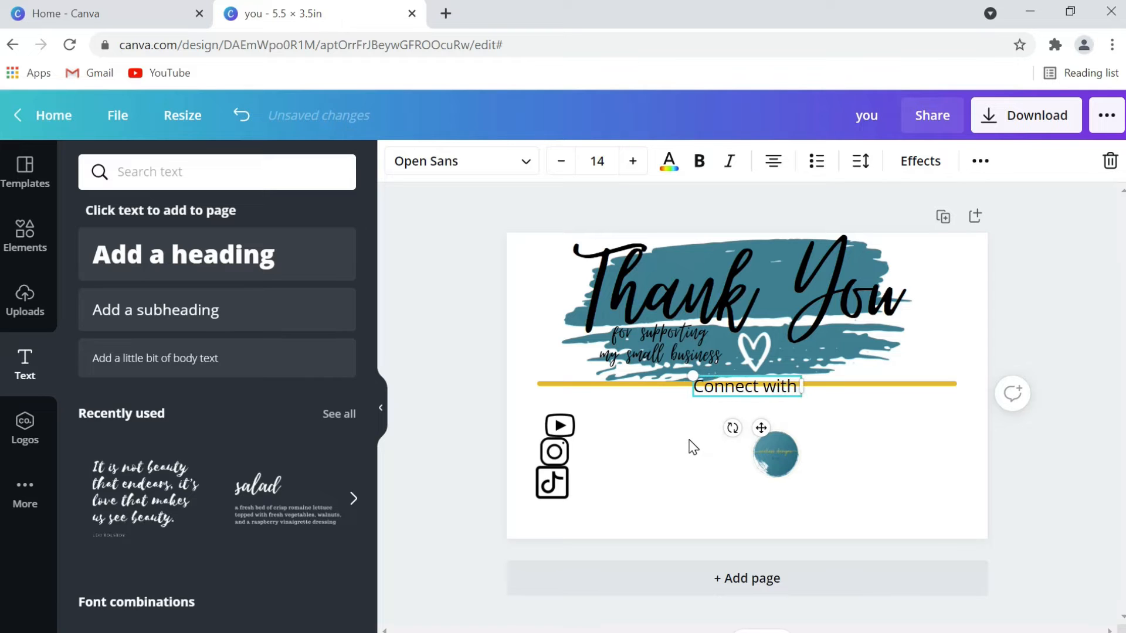
type(" us")
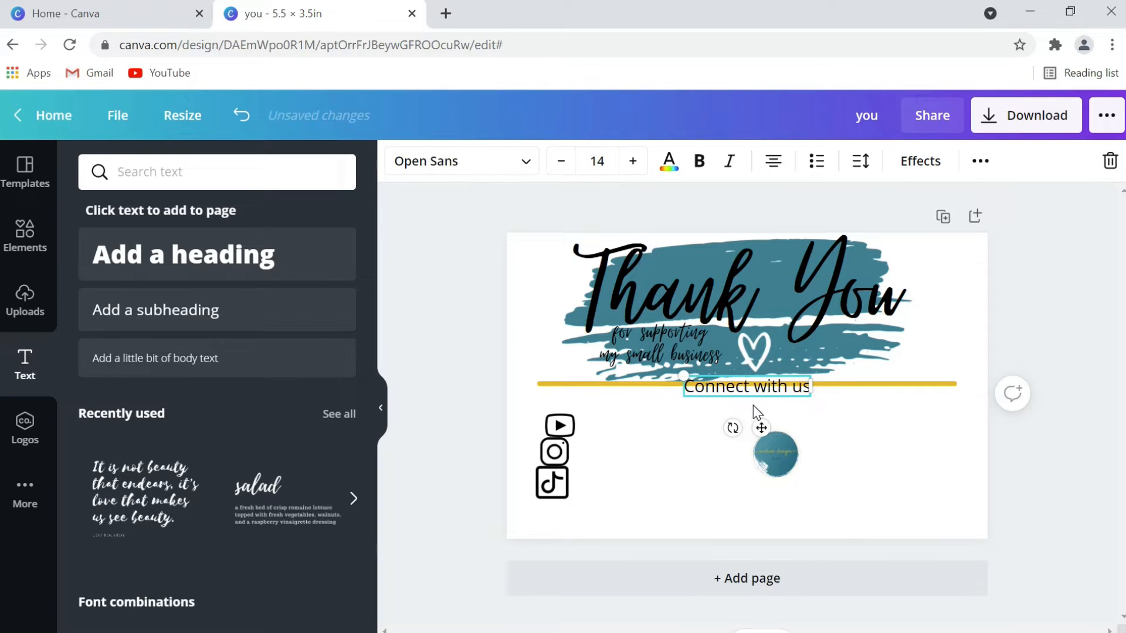
left_click(242, 115)
left_click(242, 115)
left_click(242, 115)
left_click(242, 118)
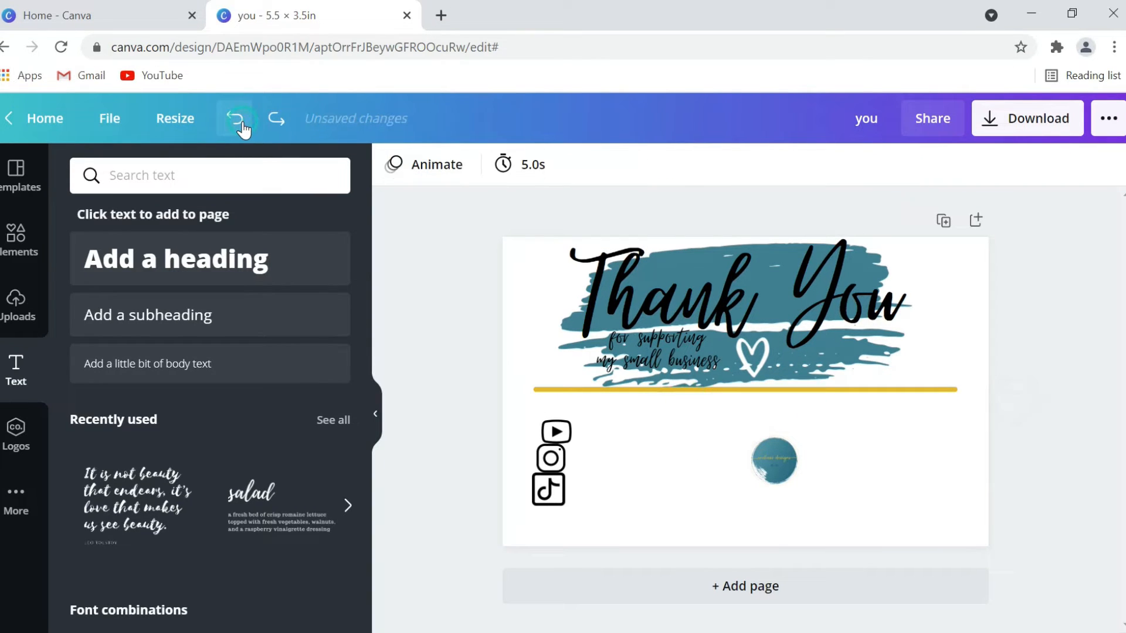
Add a subheading reading "CONNECT WITH US" and place it below the gold line, just above the round logo
left_click(239, 322)
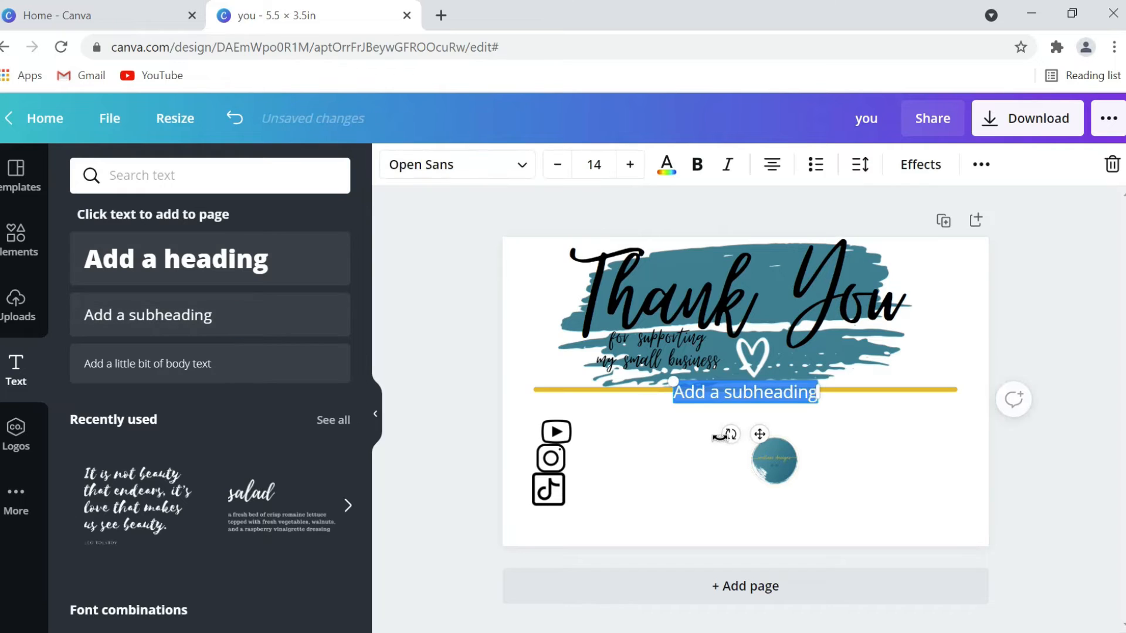
type("CON")
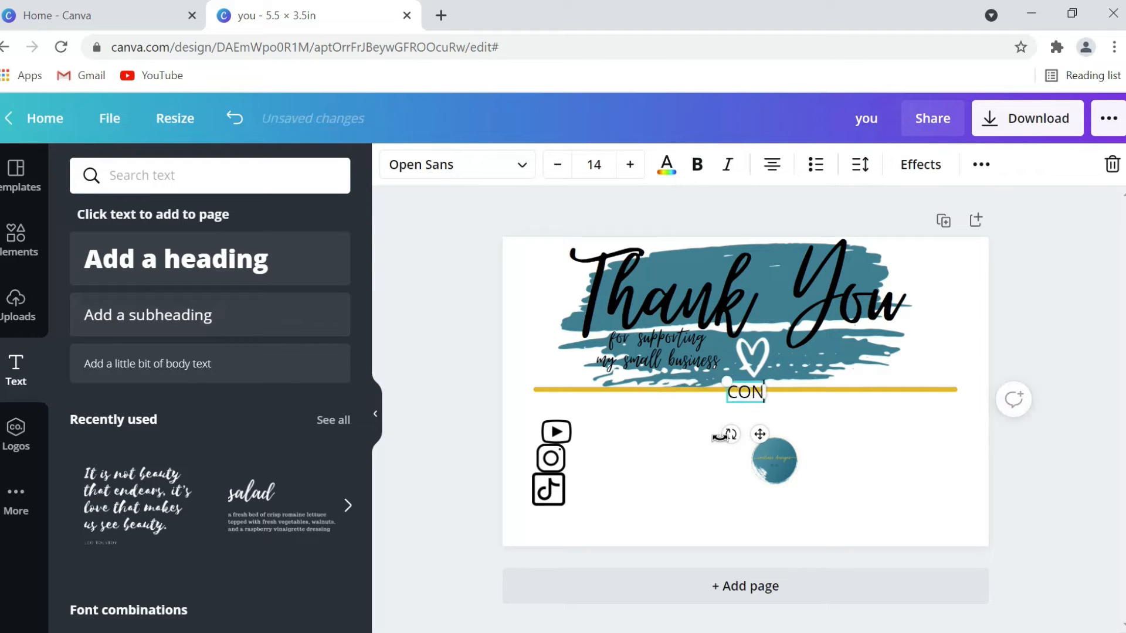
type("NECT WITH US")
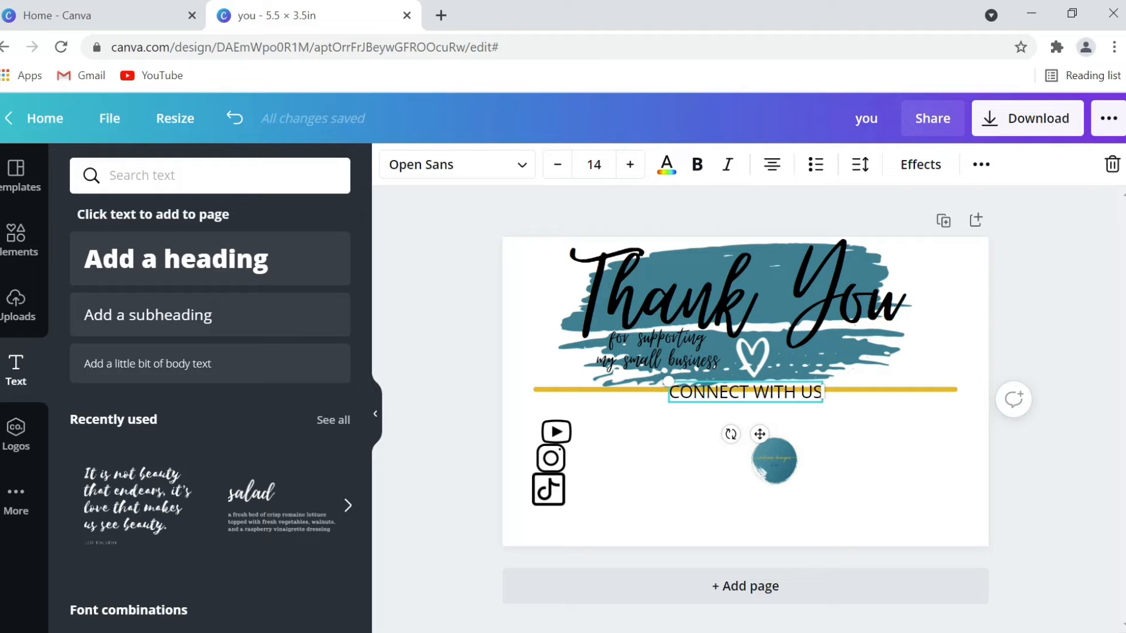
mouse_move(759, 433)
left_mouse_down()
mouse_move(733, 454)
mouse_move(628, 445)
mouse_move(744, 438)
left_mouse_up()
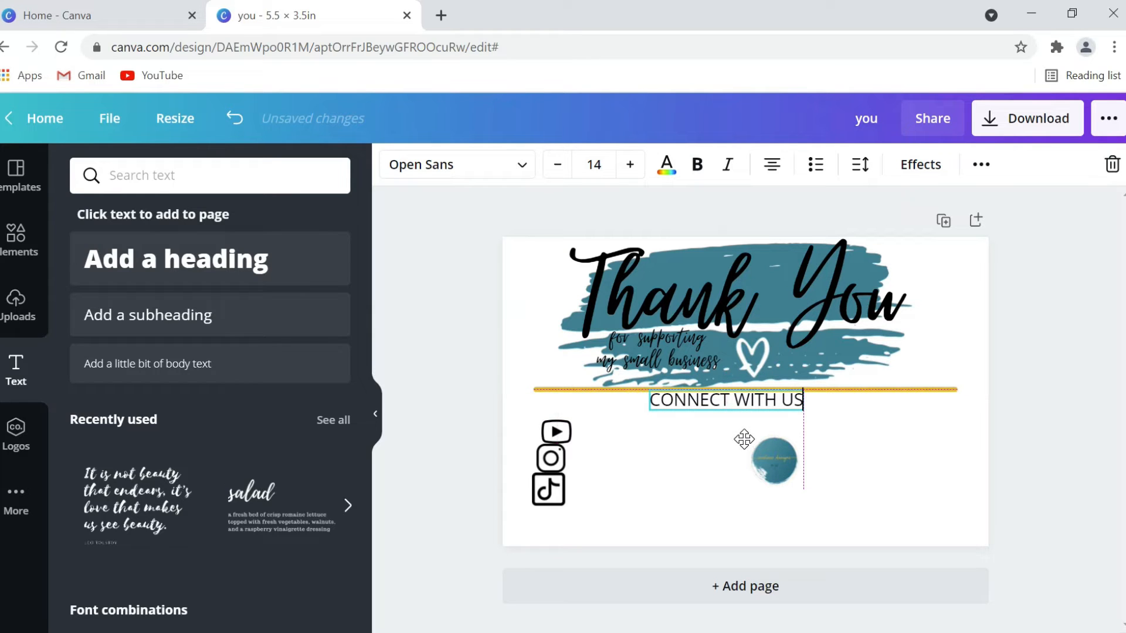
left_click_drag(744, 438, 742, 459)
left_click(736, 505)
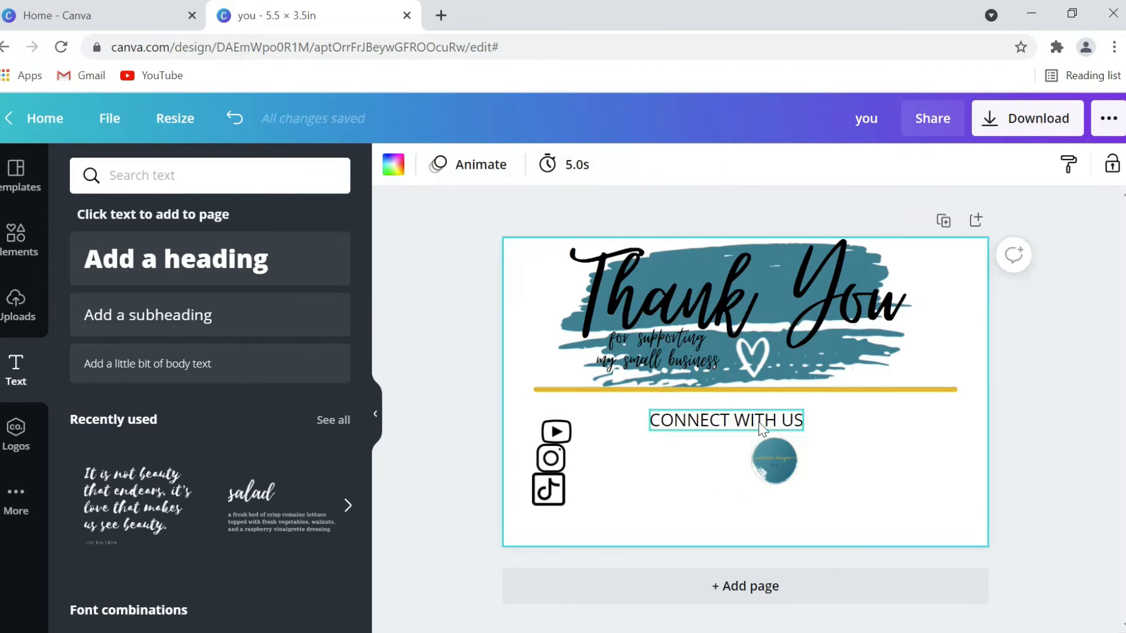
Move the gold line down to just above the "CONNECT WITH US" subheading, clear of the brush strokes
left_click(930, 390)
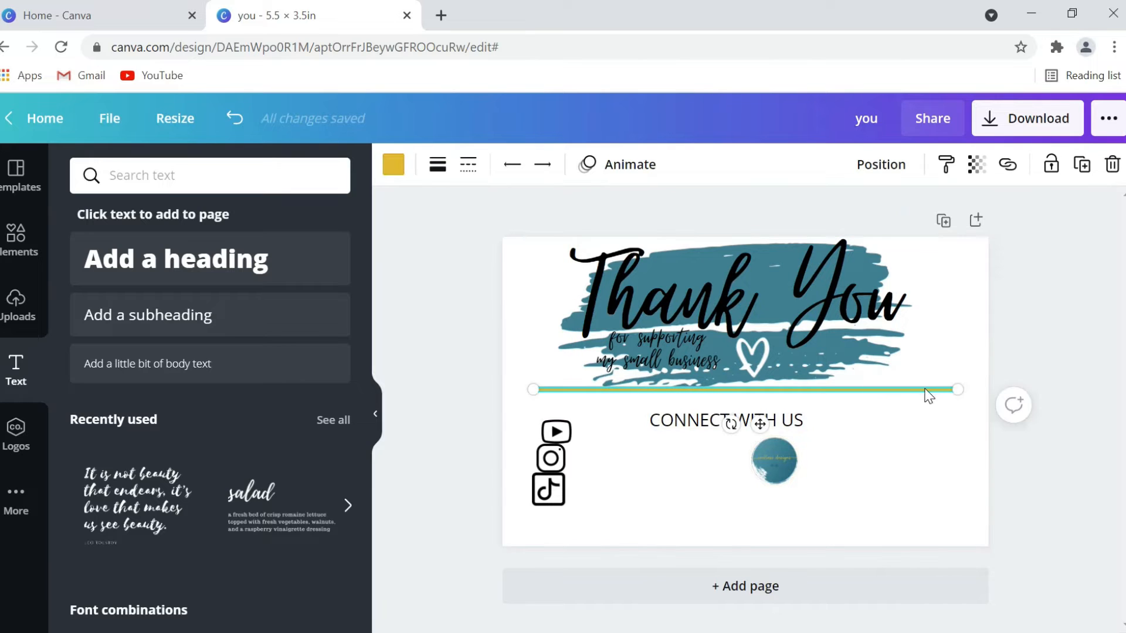
left_click_drag(760, 423, 760, 443)
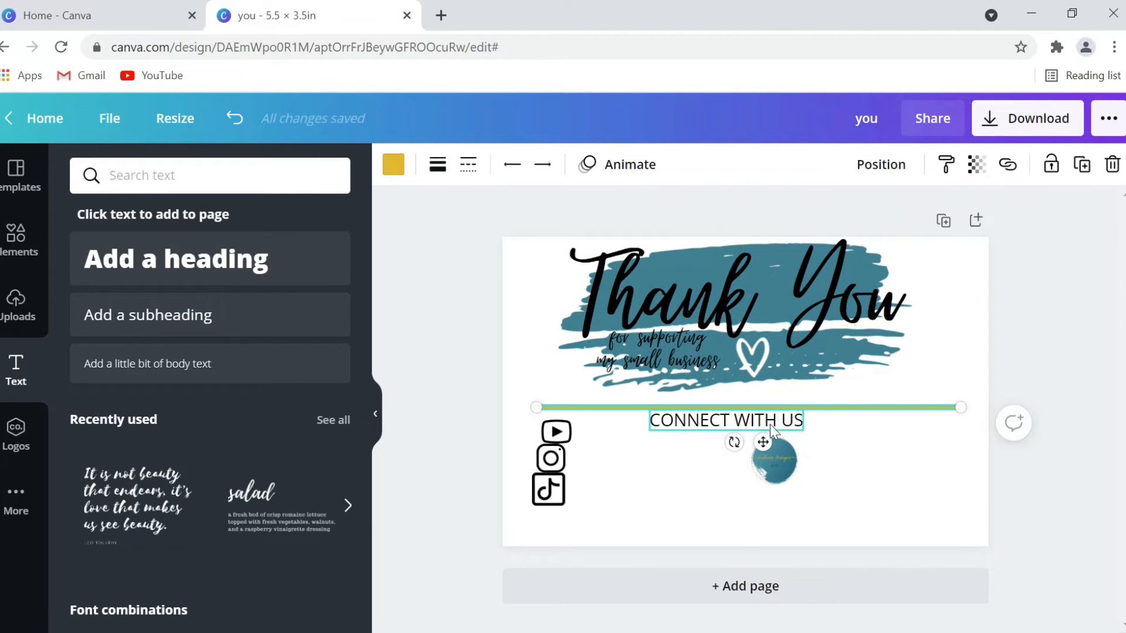
left_click(656, 523)
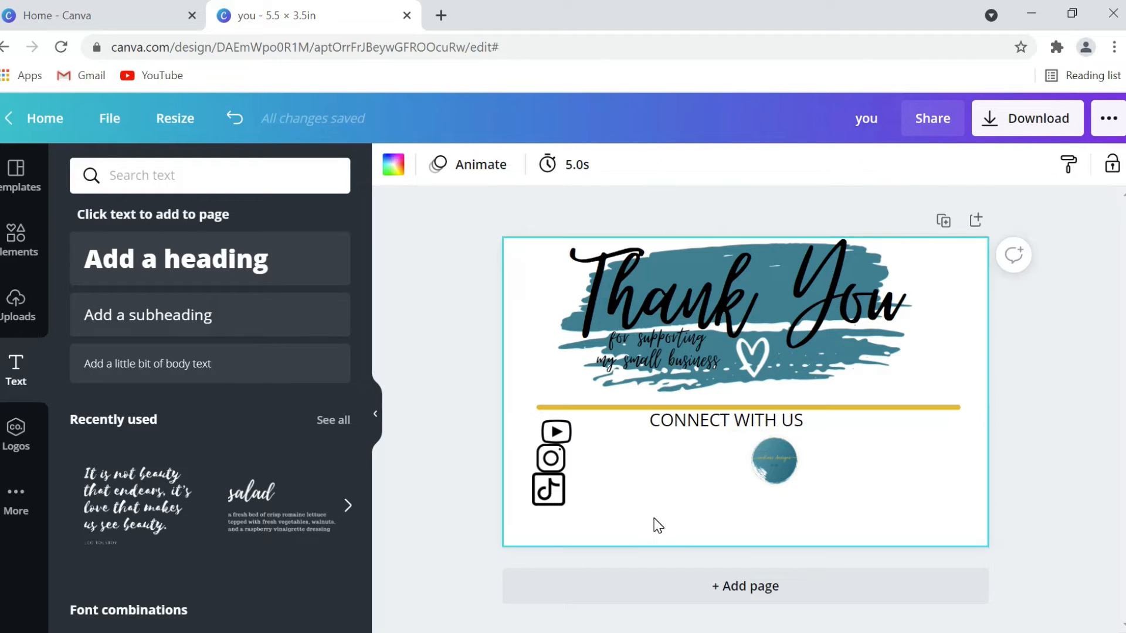
Reposition the CONNECT WITH US text just below the gold line, beside the YouTube icon
left_click(715, 428)
left_click_drag(740, 462, 765, 460)
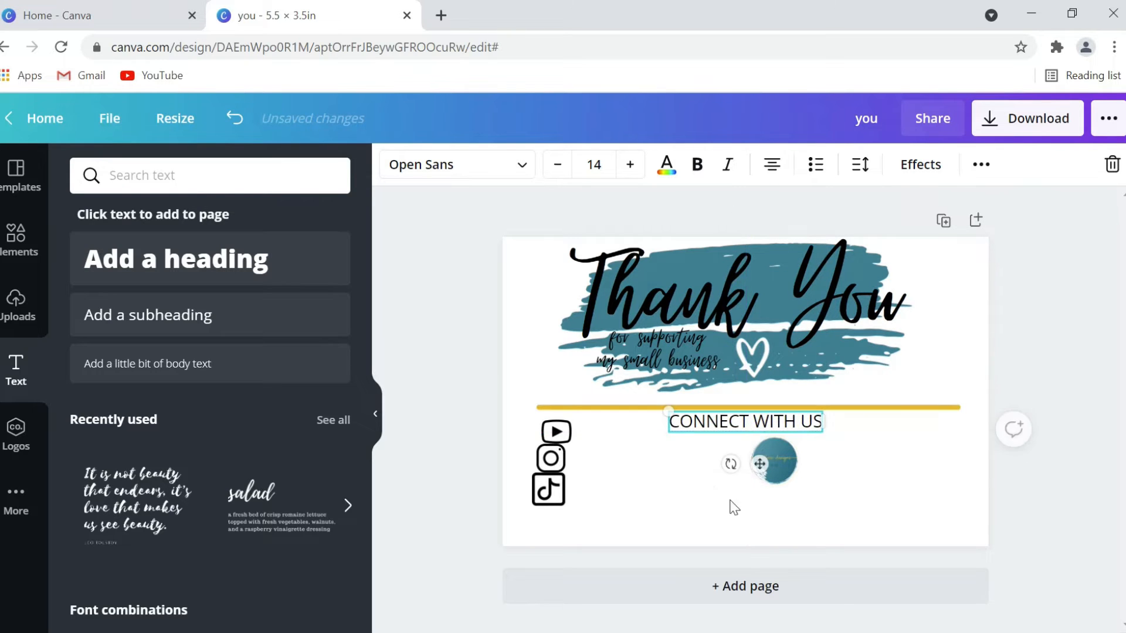
left_click(715, 492)
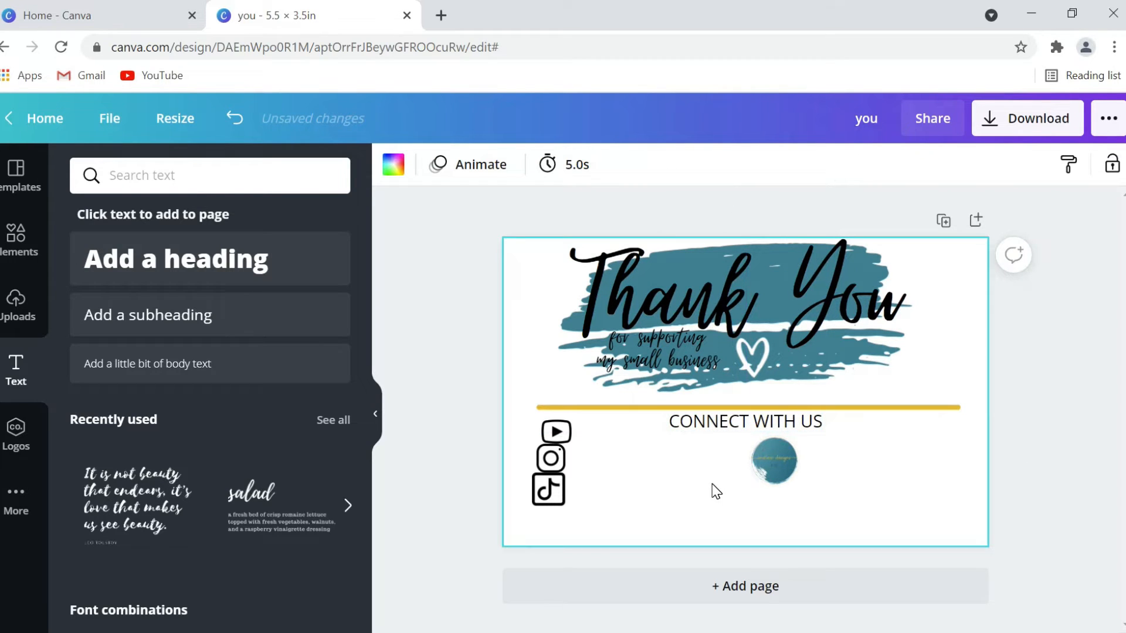
left_click(736, 426)
left_click_drag(756, 463, 673, 462)
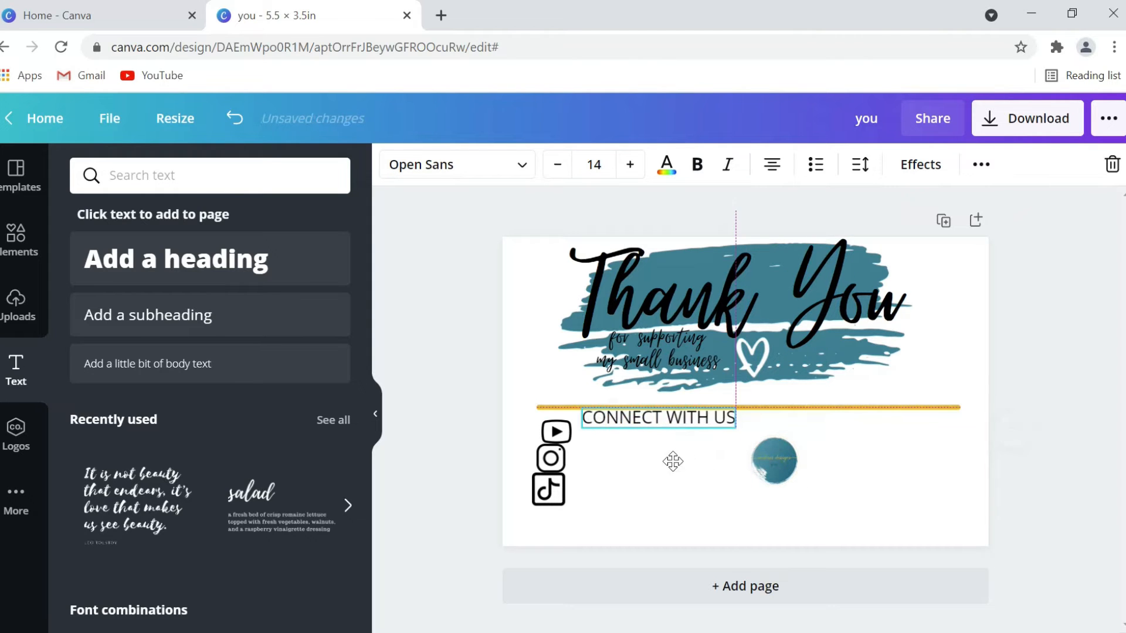
Move the YouTube icon beside the TikTok icon and shift the CONNECT WITH US text under the gold line's left end
left_click(557, 436)
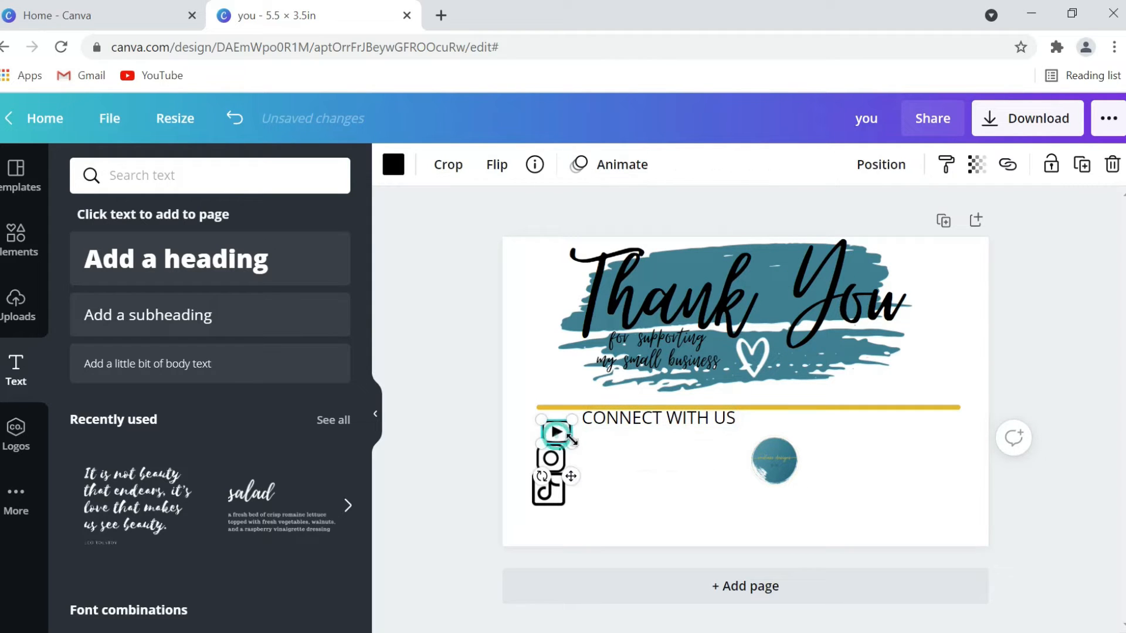
left_click_drag(571, 476, 621, 538)
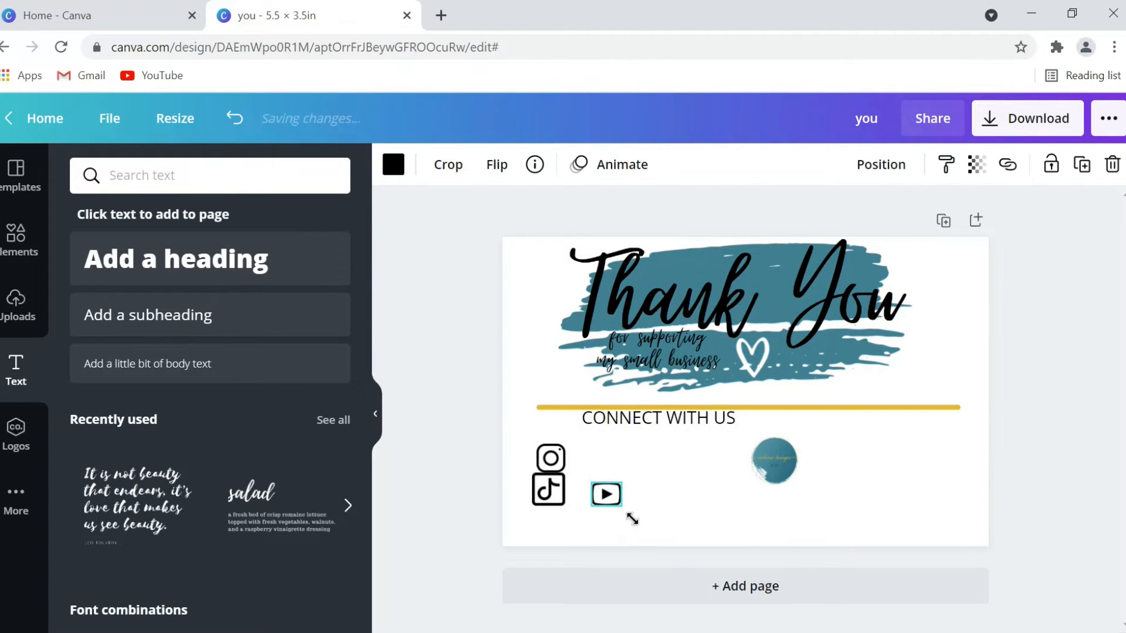
left_click(642, 414)
left_click_drag(678, 458, 639, 456)
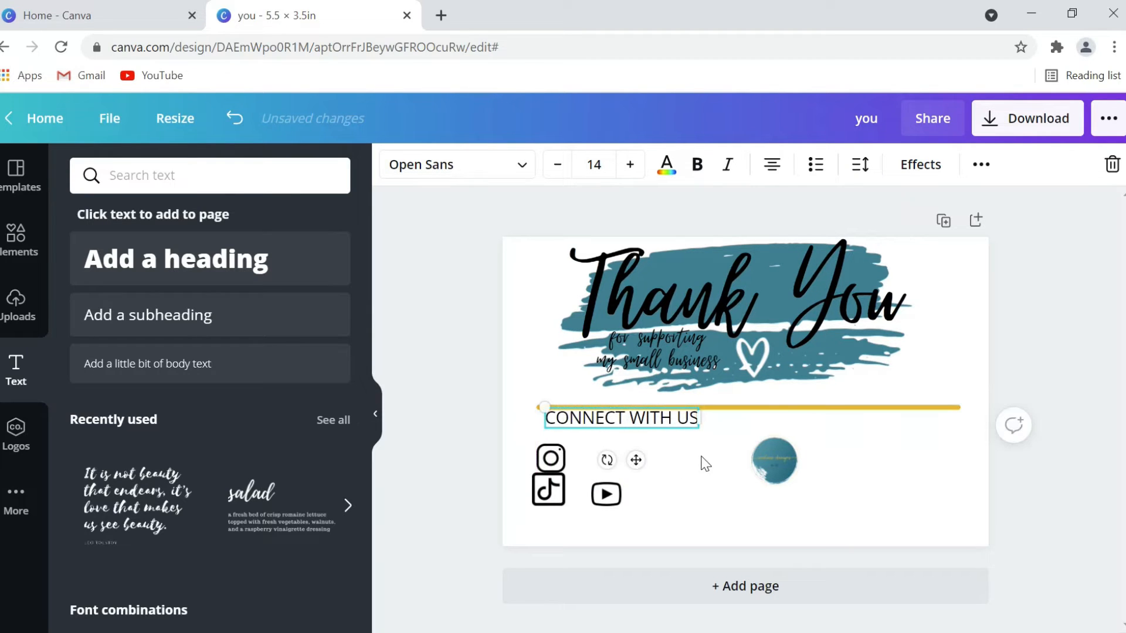
left_click(704, 473)
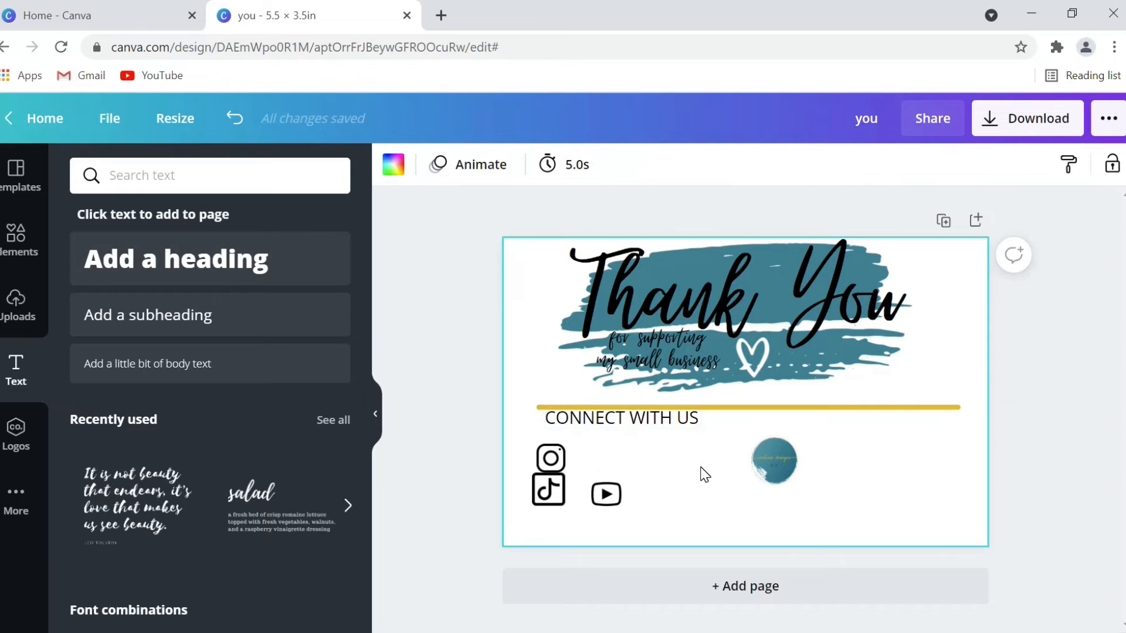
Nudge the Thank You text slightly to the left over the teal brush stroke
left_click(824, 285)
left_click_drag(831, 294, 828, 294)
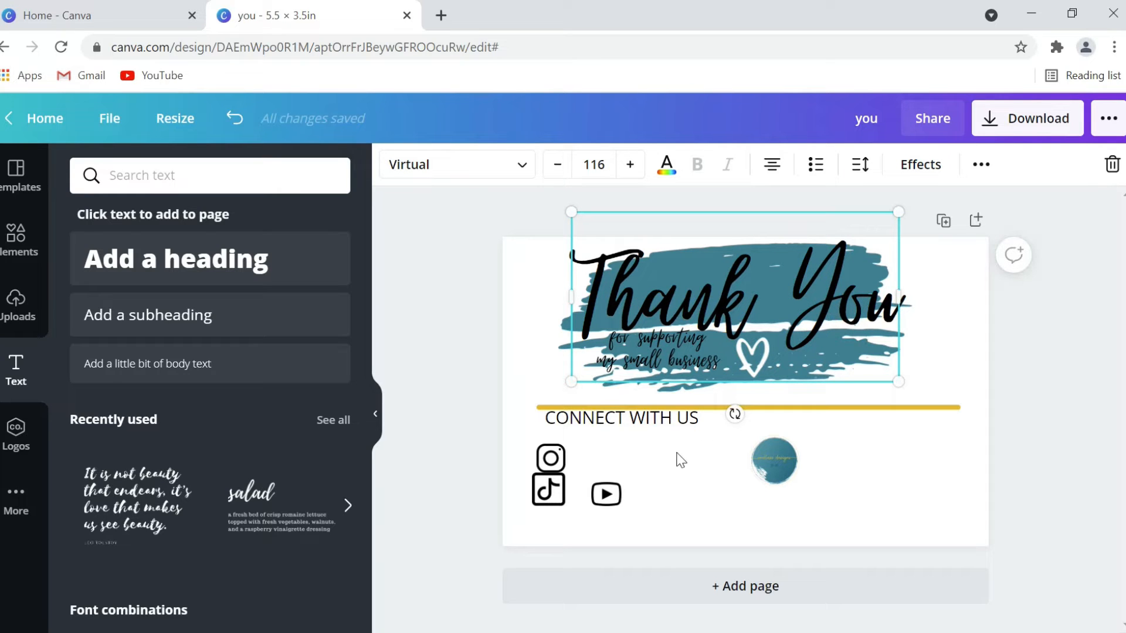
left_click(675, 480)
Add a subheading reading ENDLESSDESIGNSBYLOU.STORE to the card
left_click(164, 330)
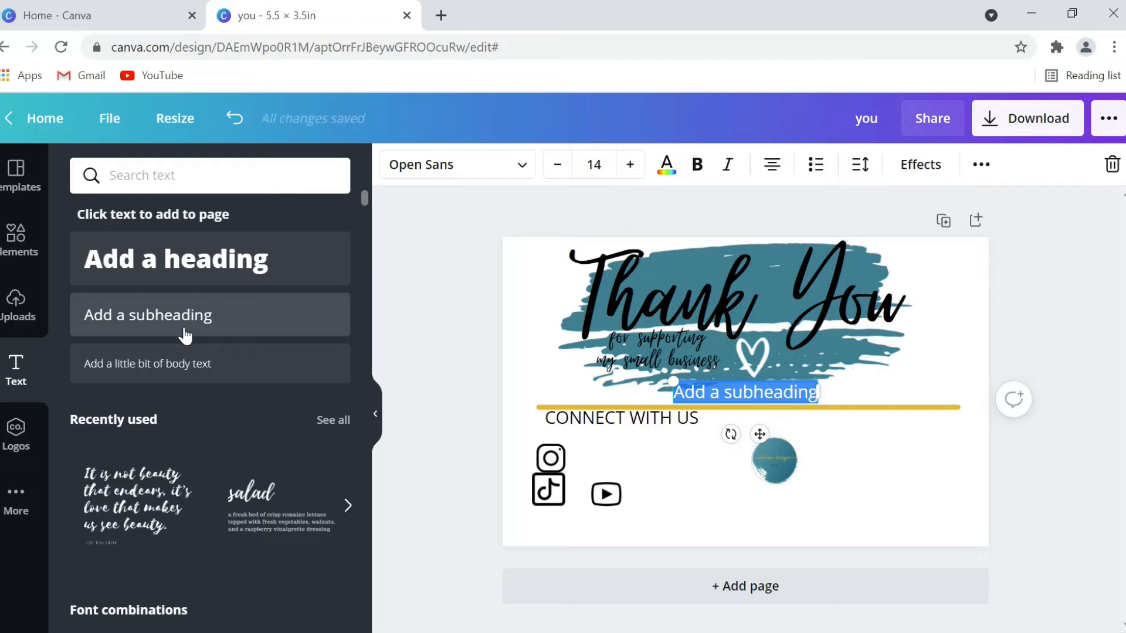
type("ENDL")
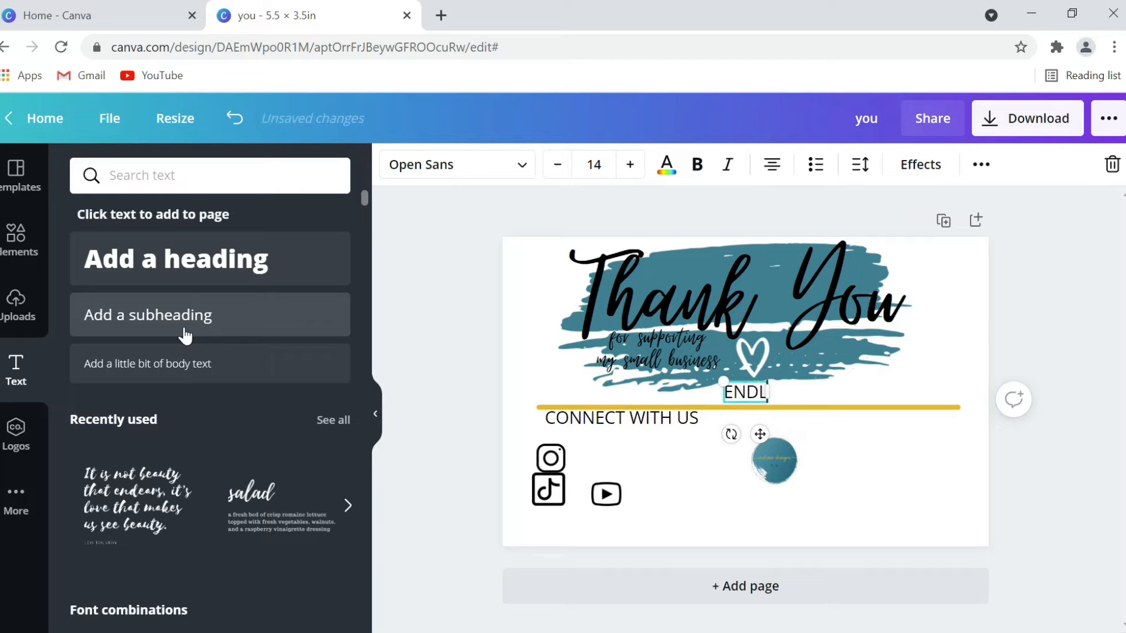
type("ESSDESIGN")
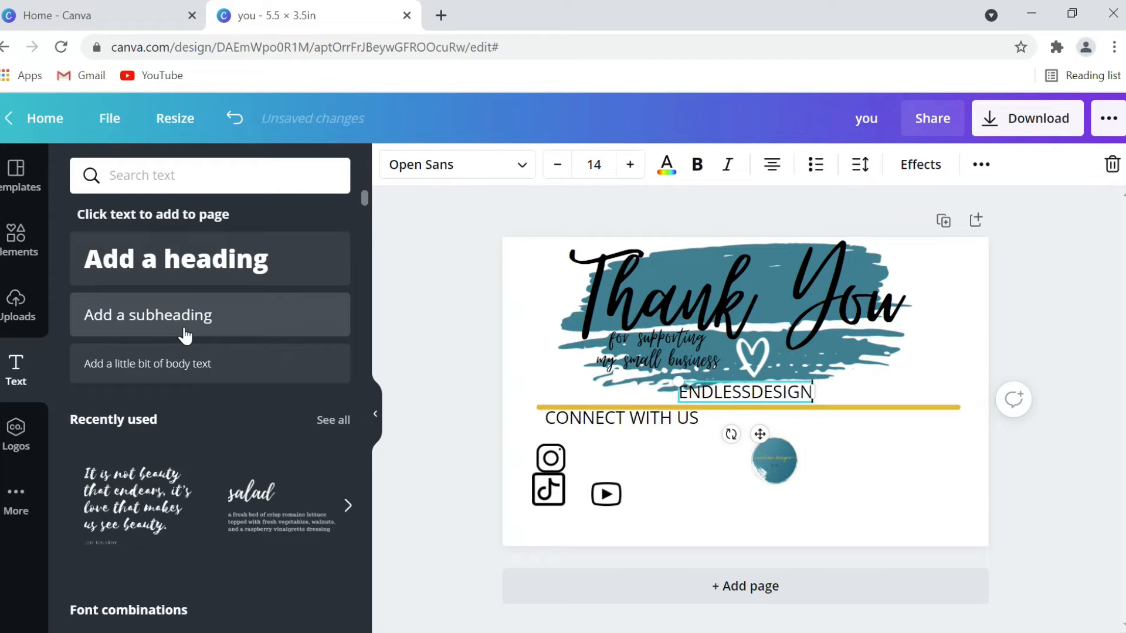
type("SBYLOU")
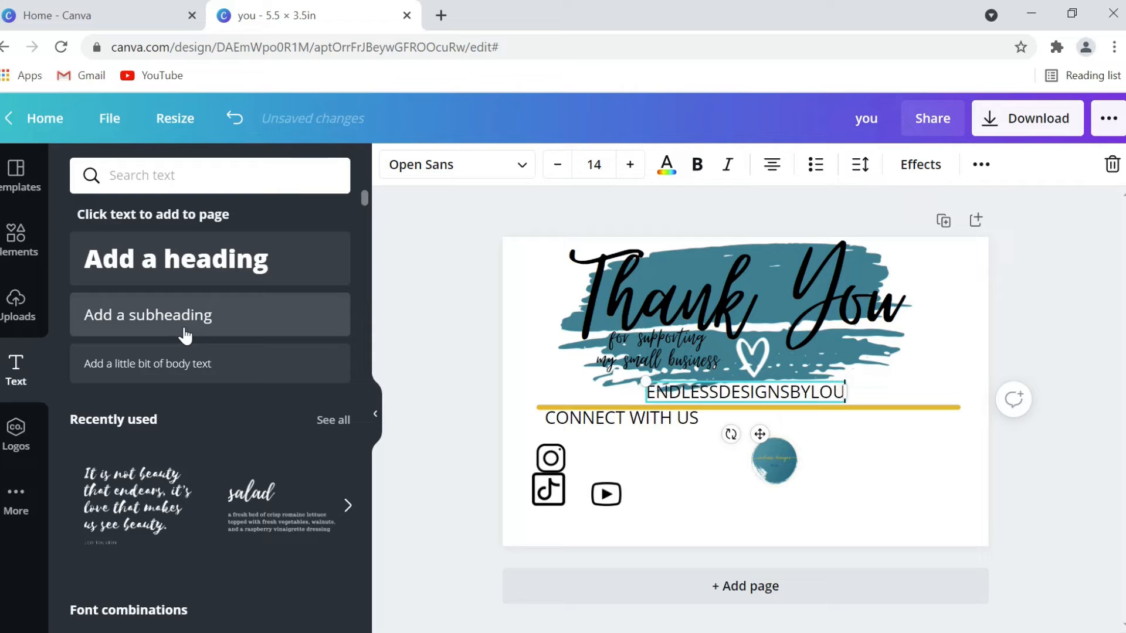
type(".STORE")
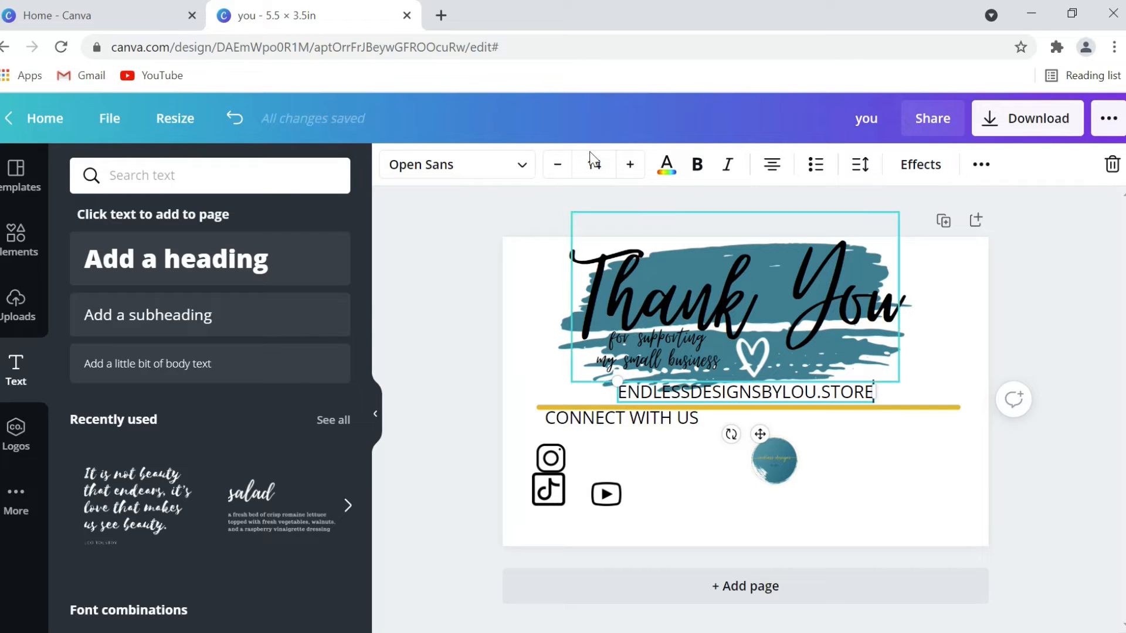
Try dark blue, dark grey and light grey as the text colour of the store address
left_click(667, 171)
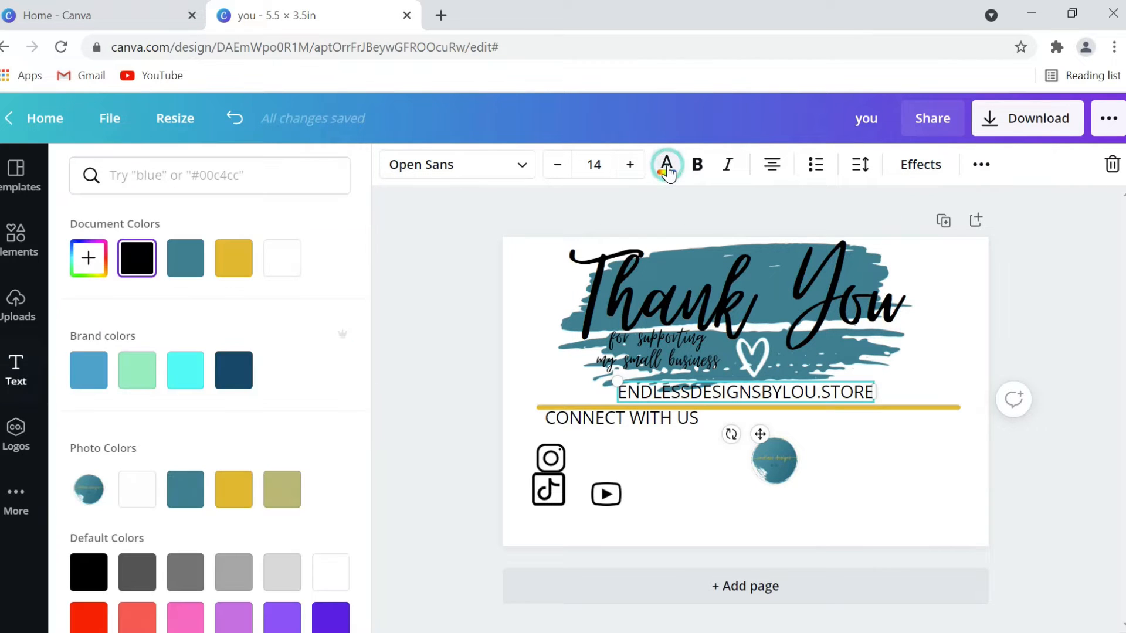
left_click(248, 378)
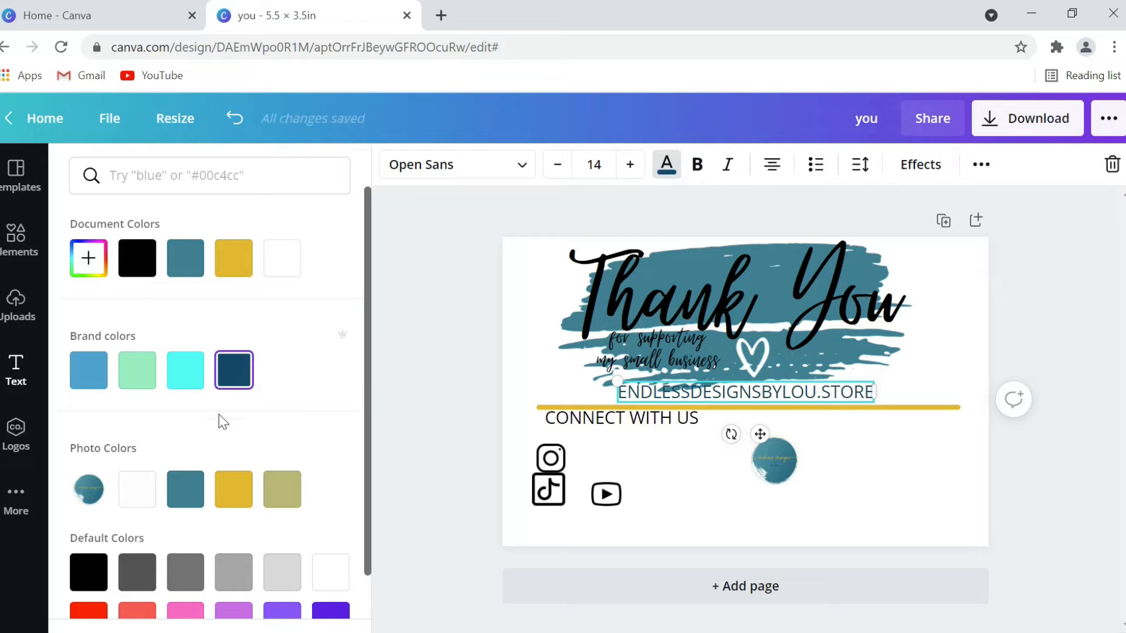
left_click(153, 577)
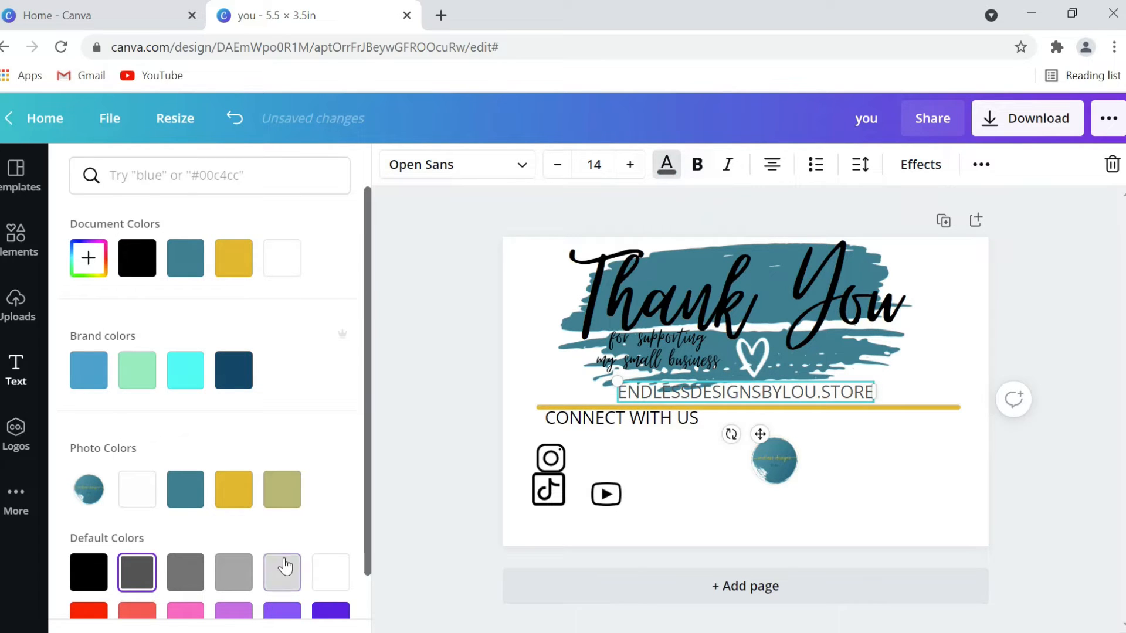
left_click(284, 569)
scroll(268, 569, "down", 2)
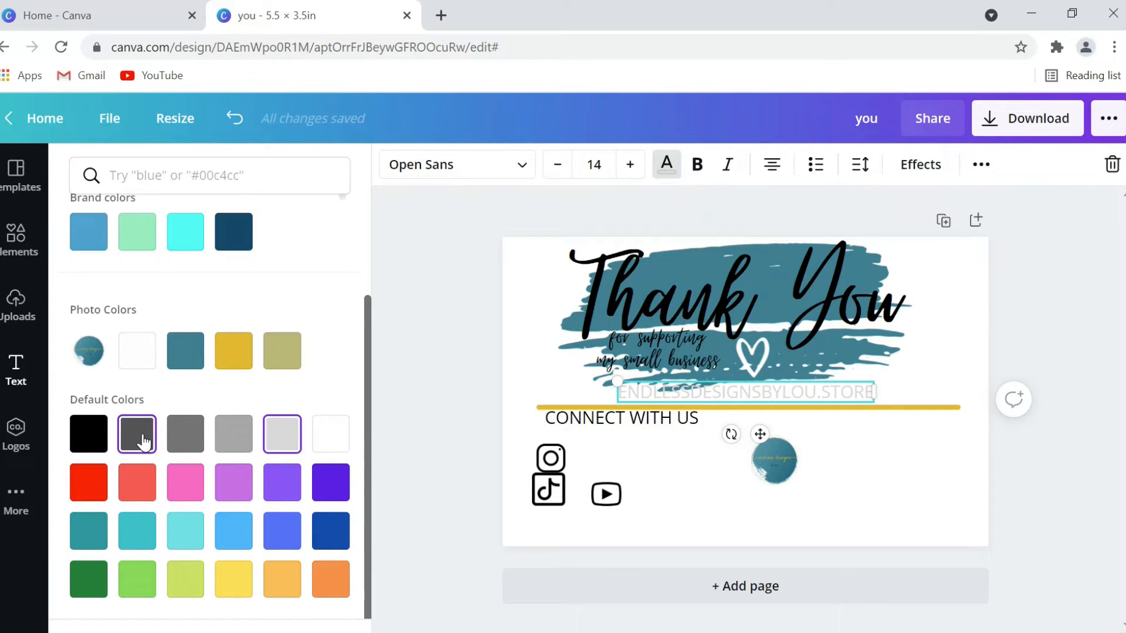
scroll(142, 442, "up", 2)
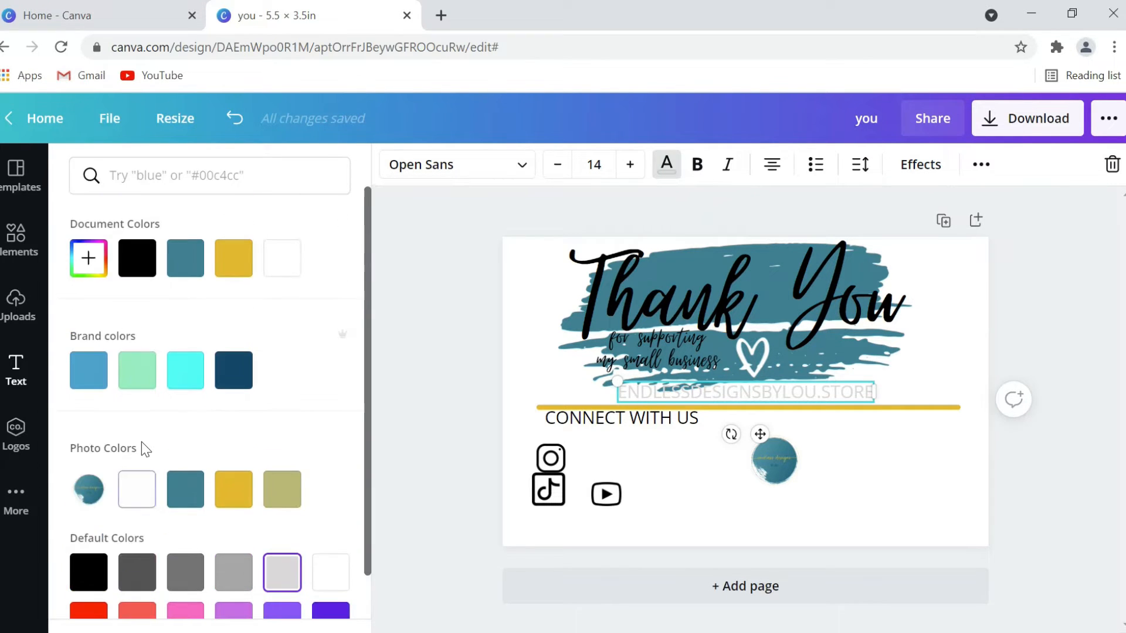
Try a custom olive, #8B8618, on the store address and set its text colour to the document's gold
left_click(92, 255)
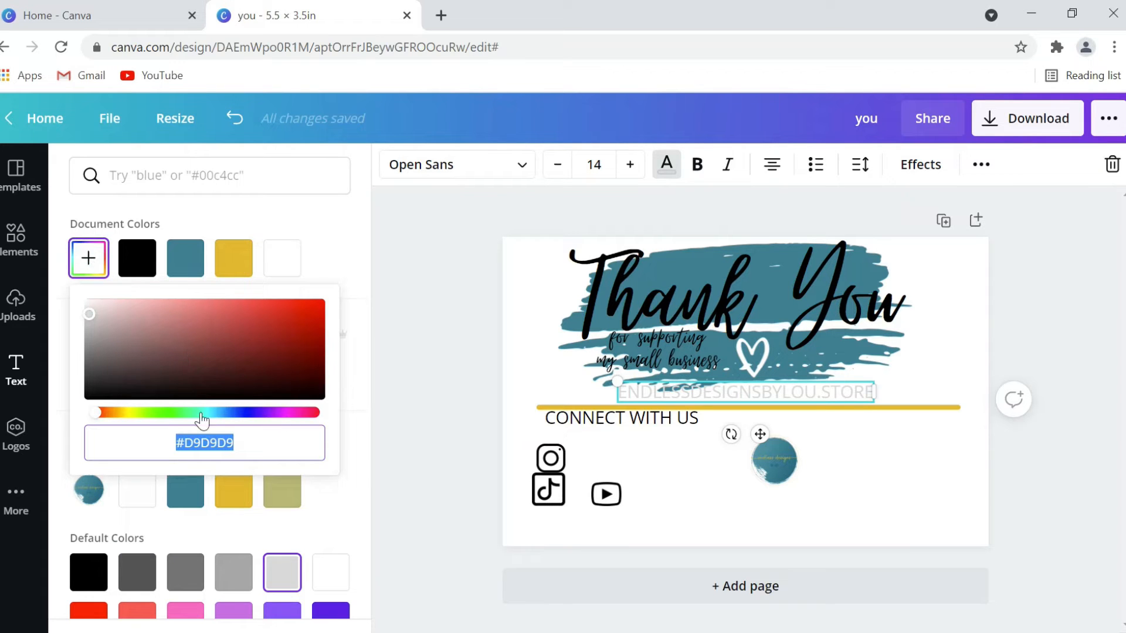
left_click(130, 413)
left_click(283, 346)
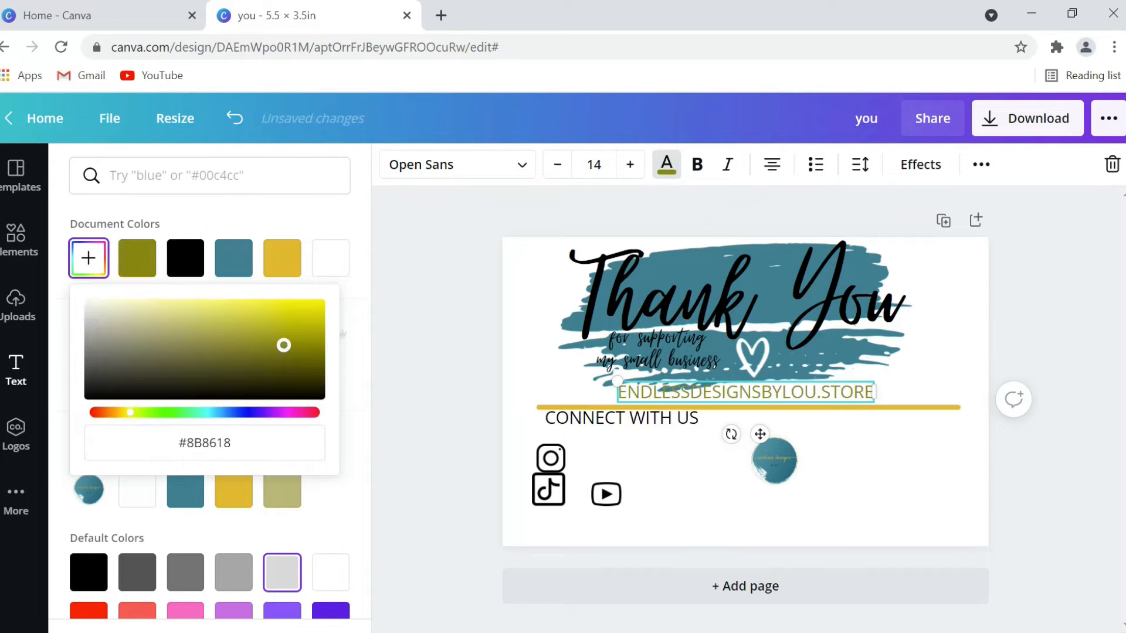
left_click(291, 258)
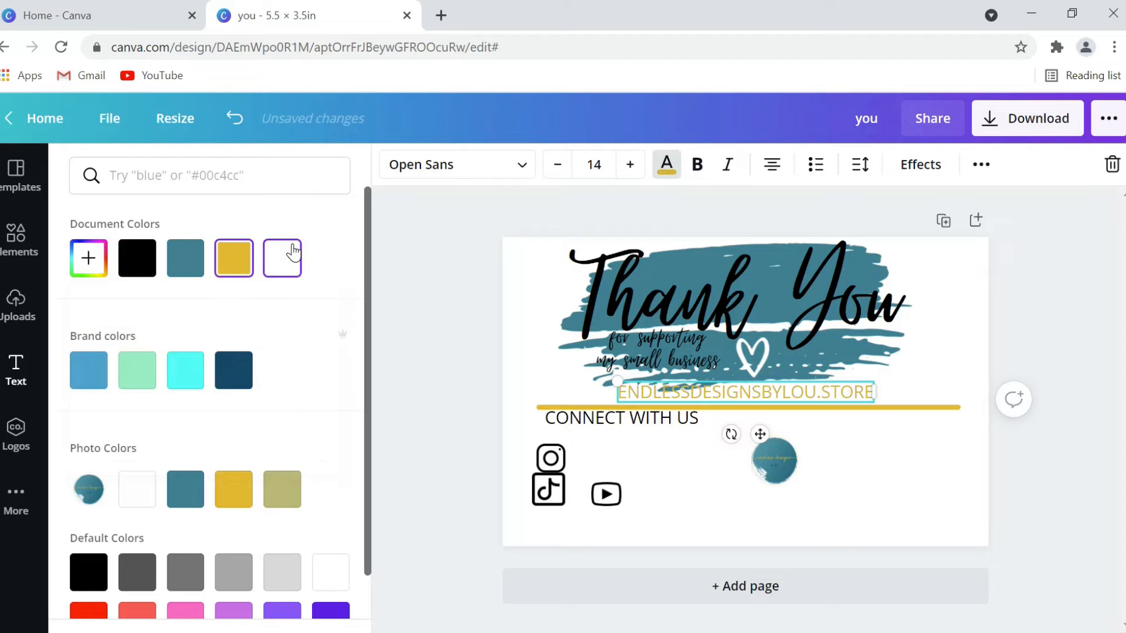
Change the colour of the gold divider line below the store address to black
left_click(935, 406)
left_click(393, 164)
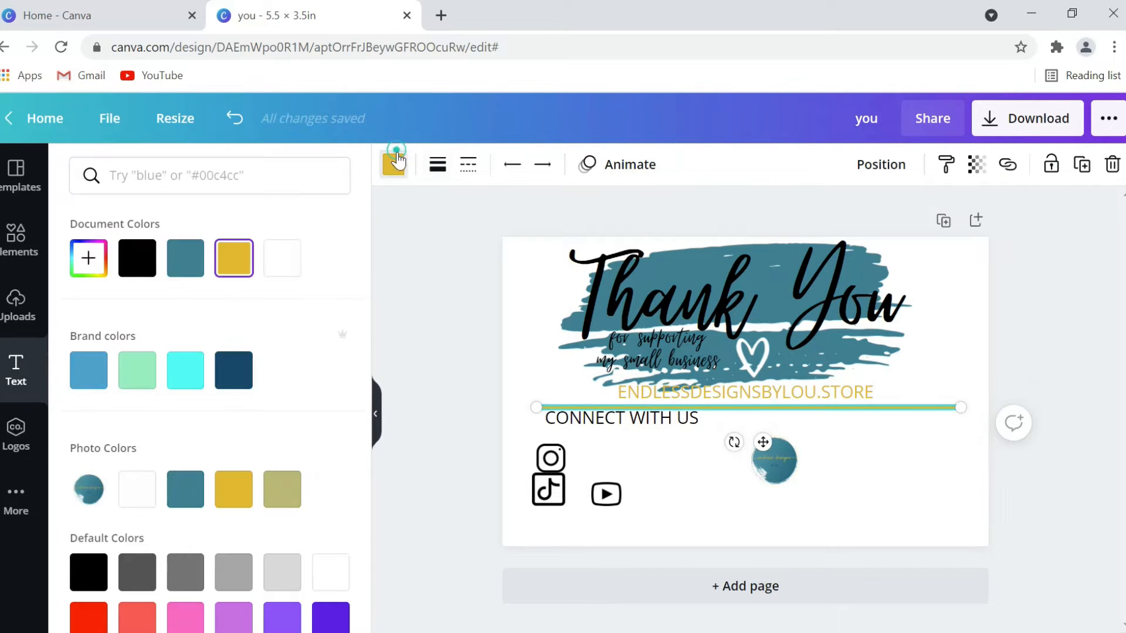
left_click(139, 261)
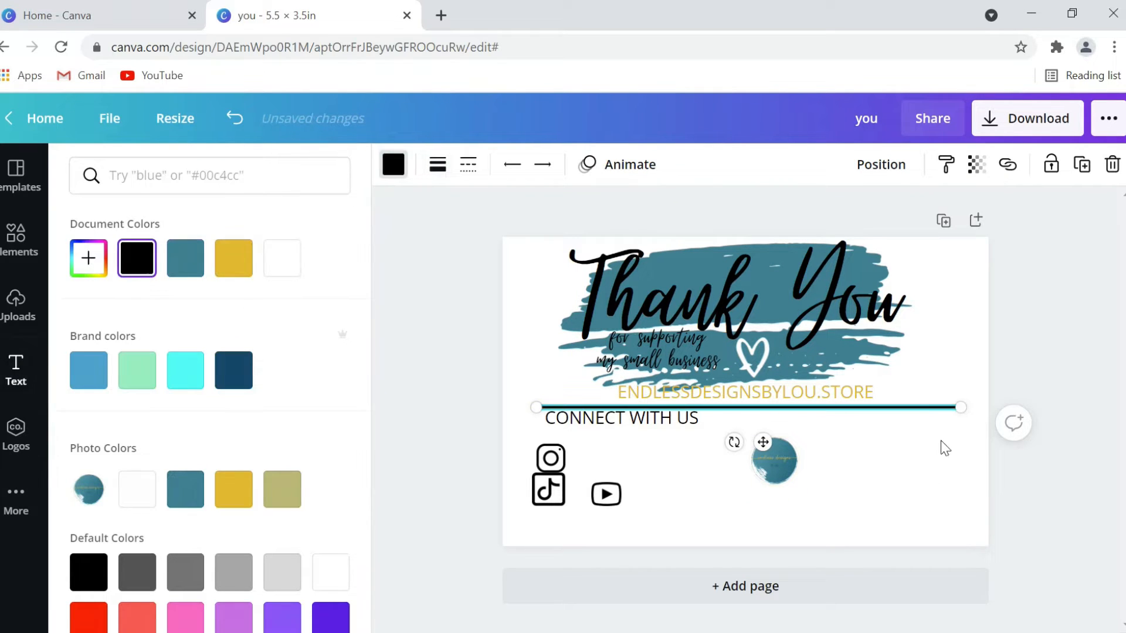
left_click(918, 398)
Try the Shadow and Lift effects on the store address text
left_click(848, 394)
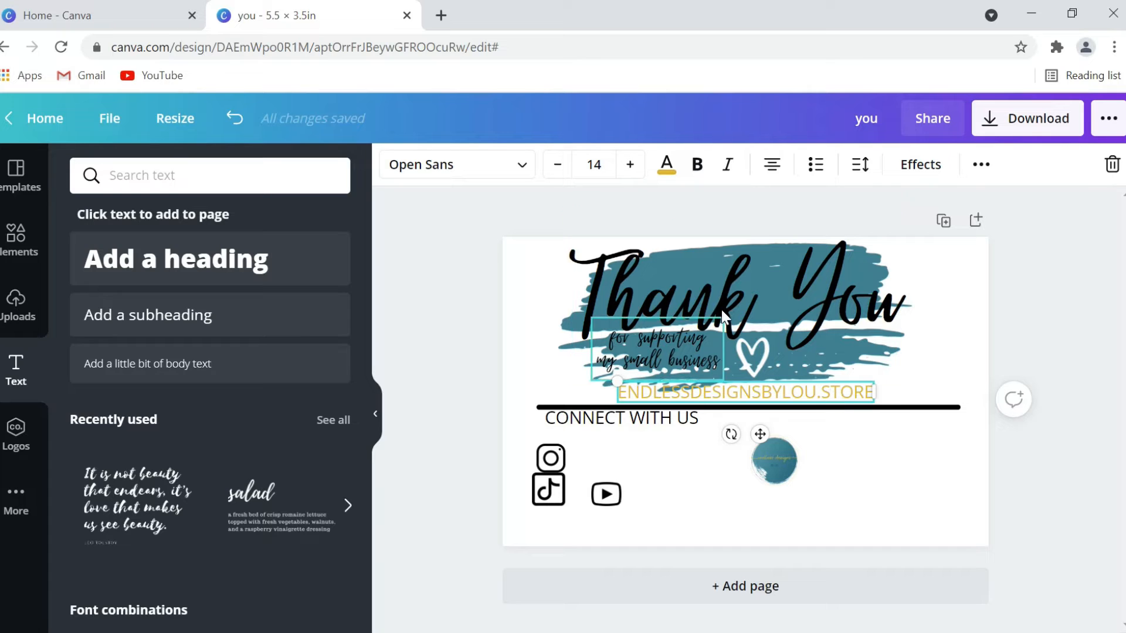
left_click(908, 170)
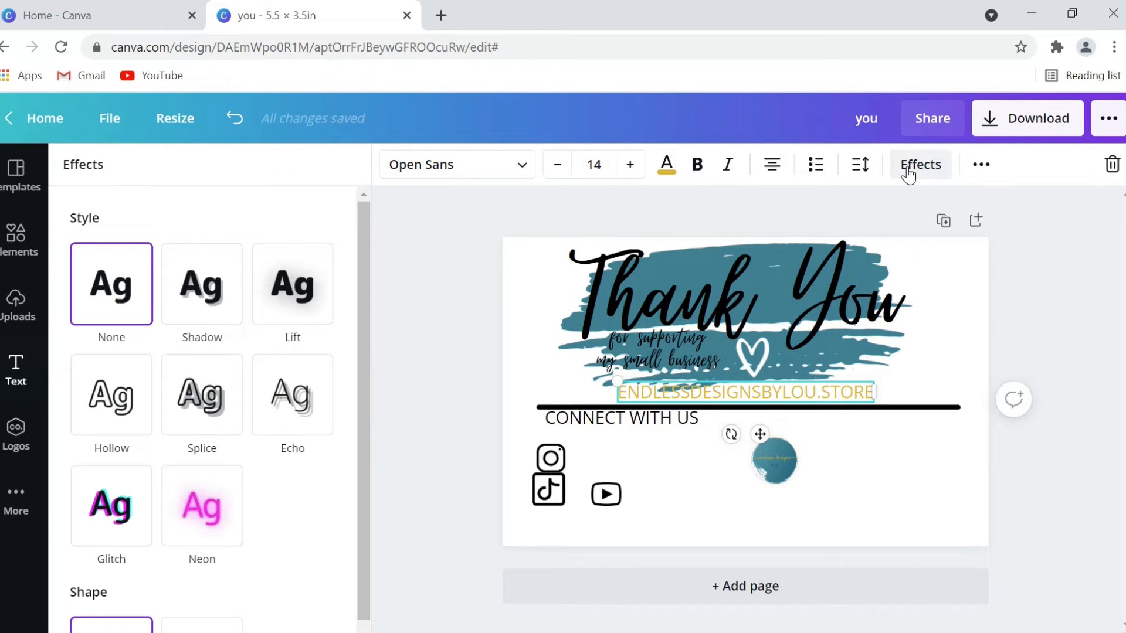
left_click(196, 302)
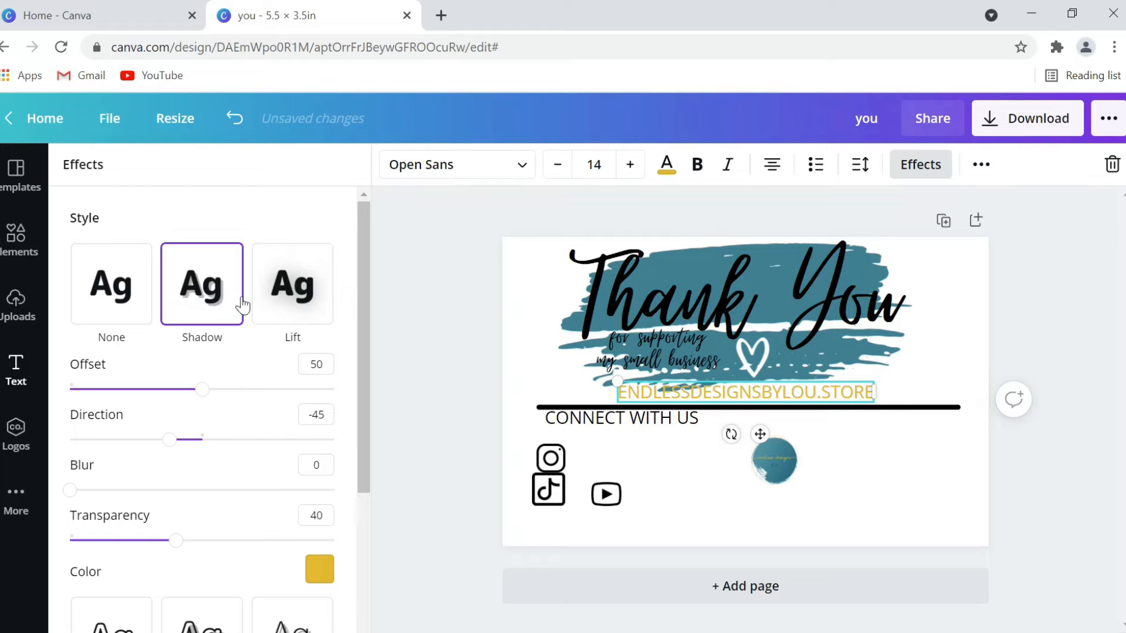
left_click(290, 299)
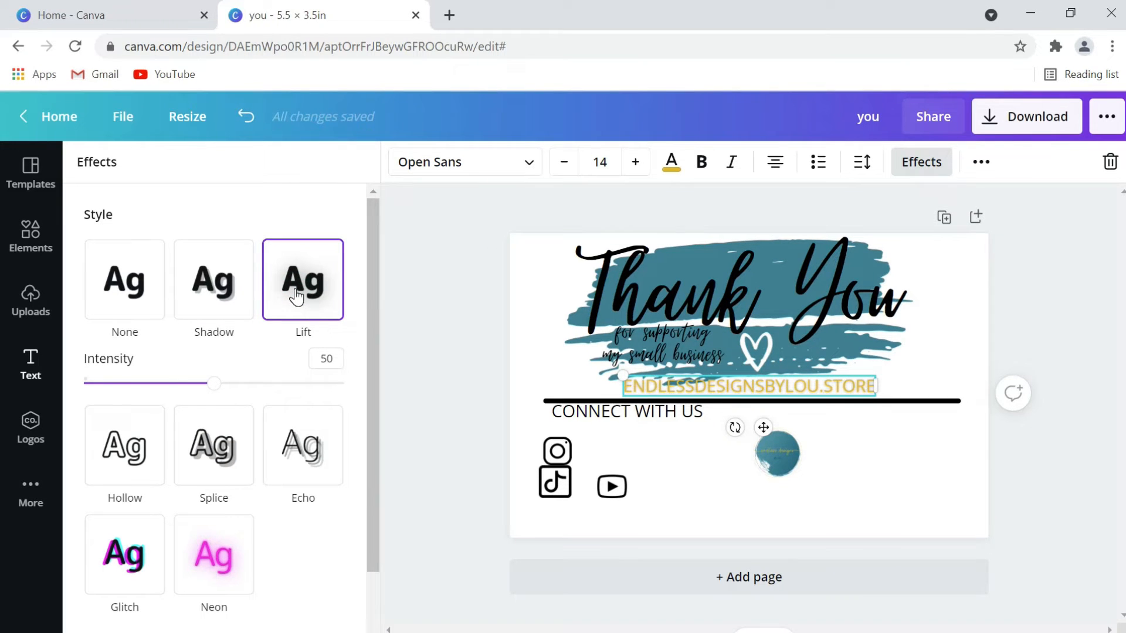
Try the Splice effect with thickness 66, offset 64 and an adjusted direction on the store address, and reset the style to None
left_click(233, 424)
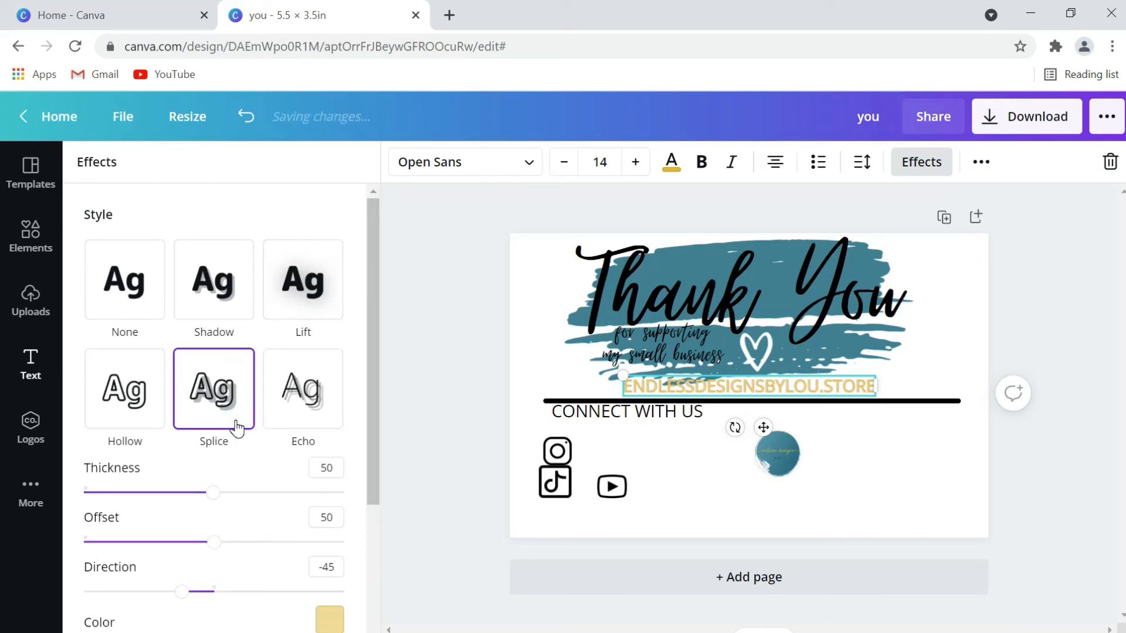
left_click_drag(212, 493, 255, 494)
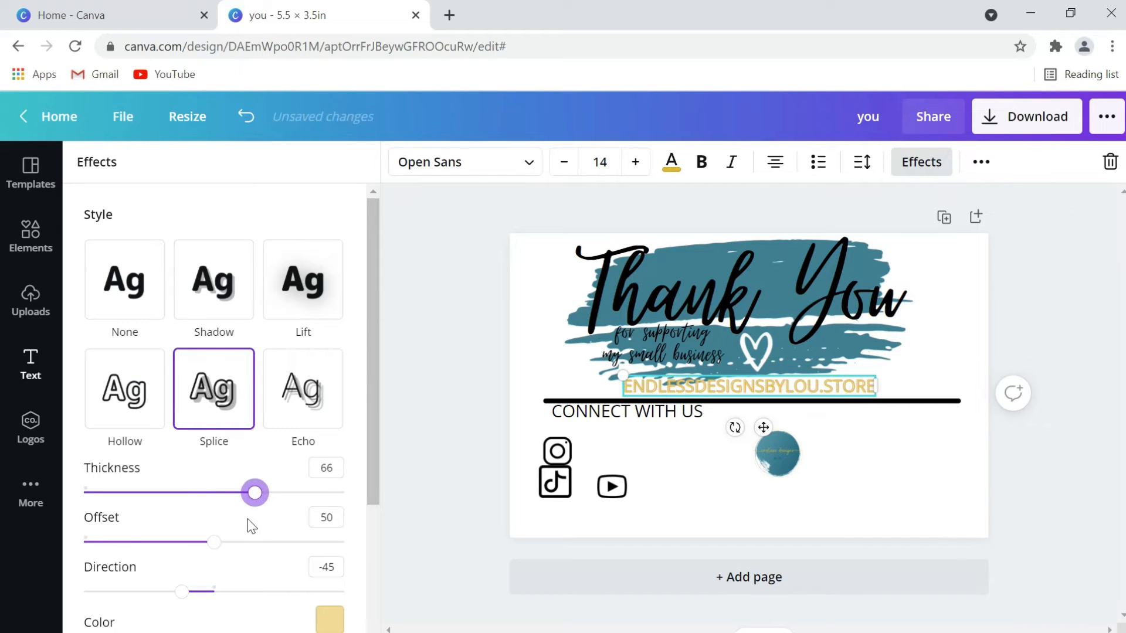
left_click_drag(214, 546, 250, 541)
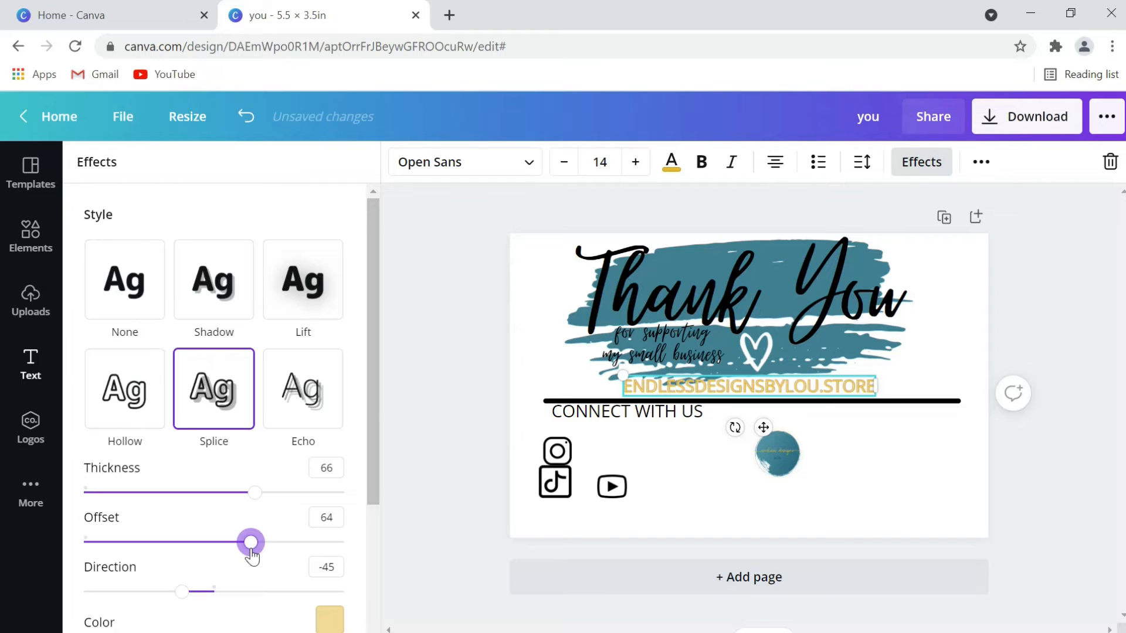
left_click_drag(183, 592, 221, 599)
left_click(138, 293)
Try the Shadow effect and the Lift effect at intensity 74 on the store address
left_click(201, 294)
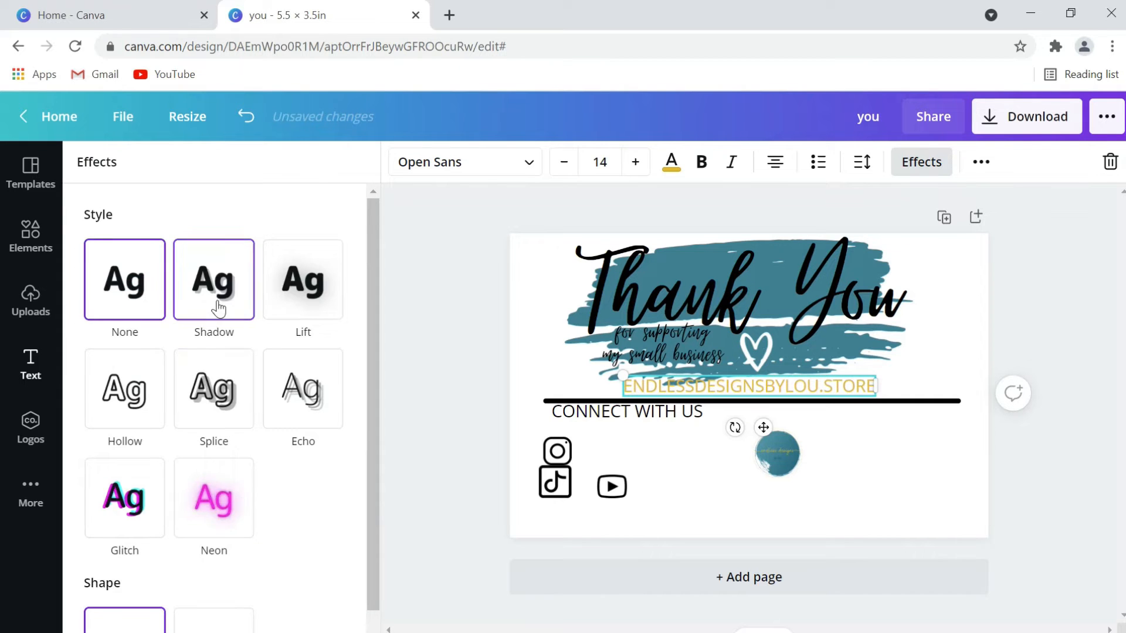
left_click(278, 304)
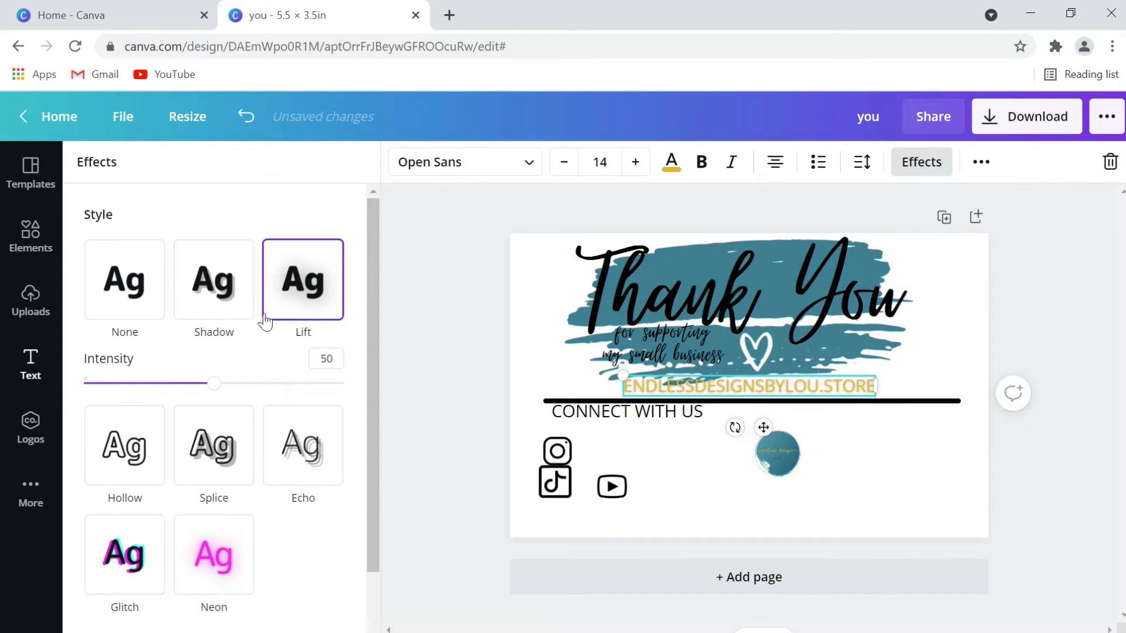
left_click_drag(214, 383, 277, 384)
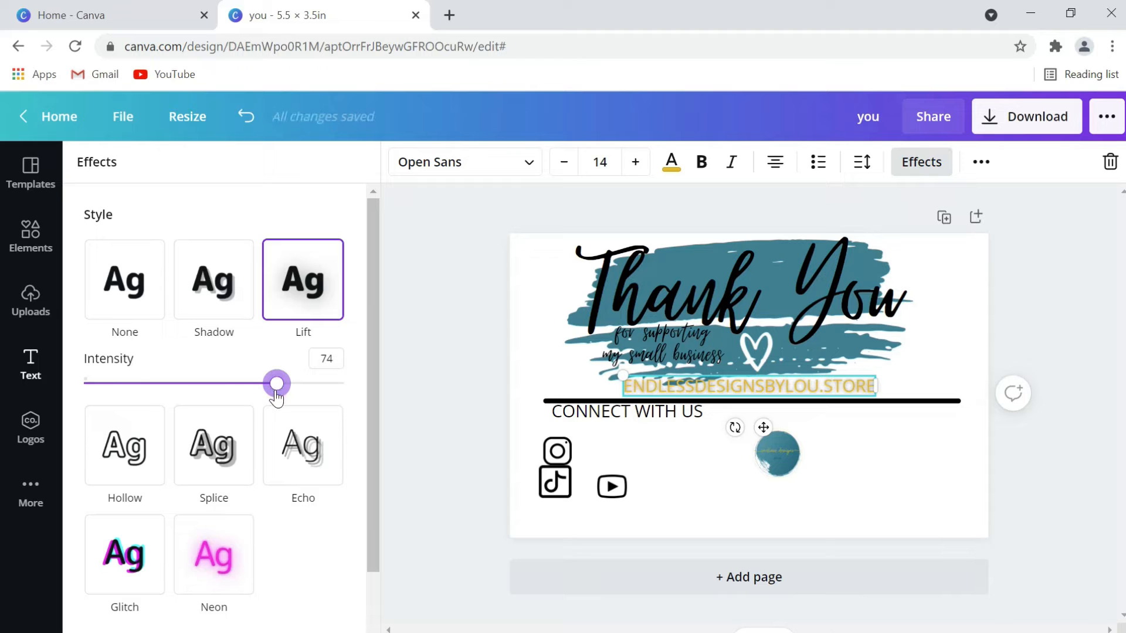
Apply the Splice effect to the ENDLESSDESIGNSBYLOU.STORE text
left_click(214, 448)
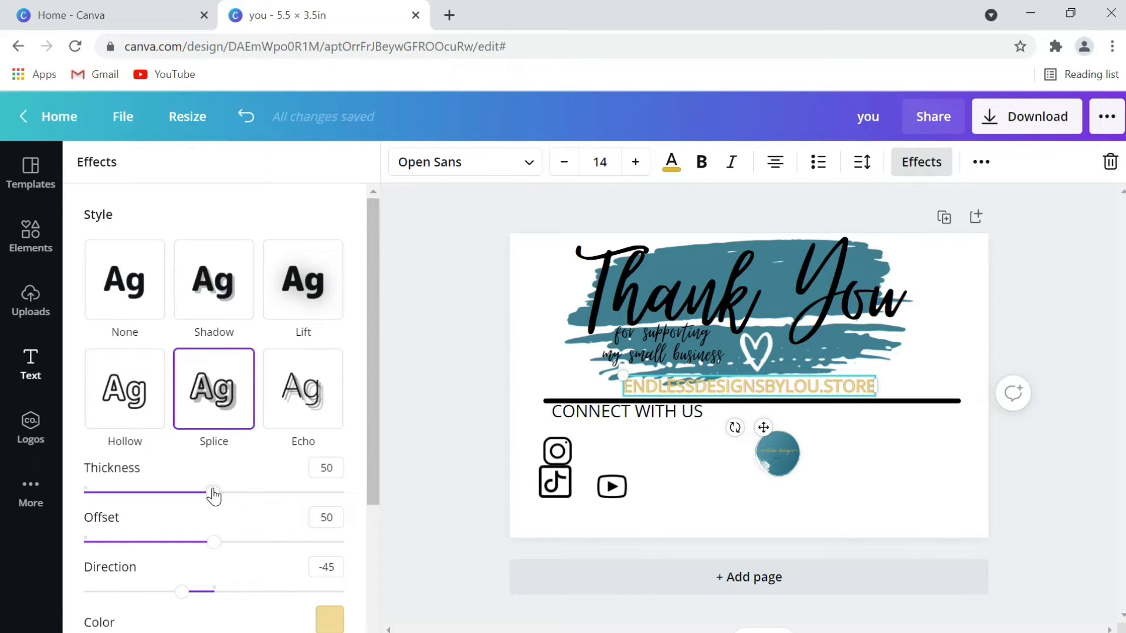
left_click(897, 454)
left_click(832, 387)
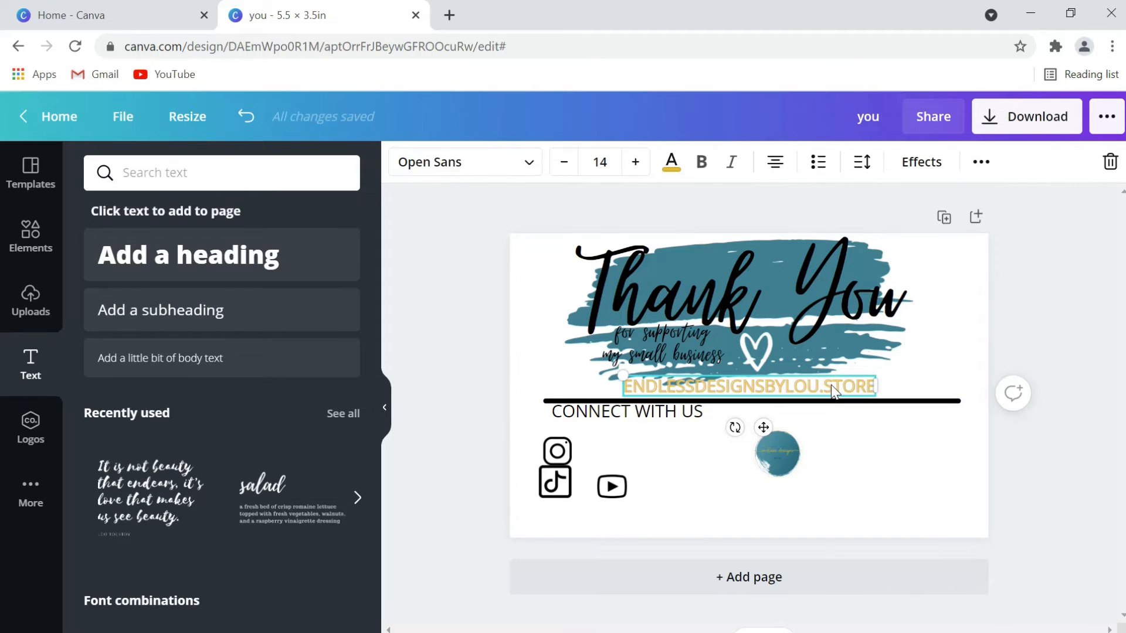
Nudge the store address down to just above the divider line and apply a Shadow effect with offset 66 and direction -127
left_click_drag(762, 426, 763, 430)
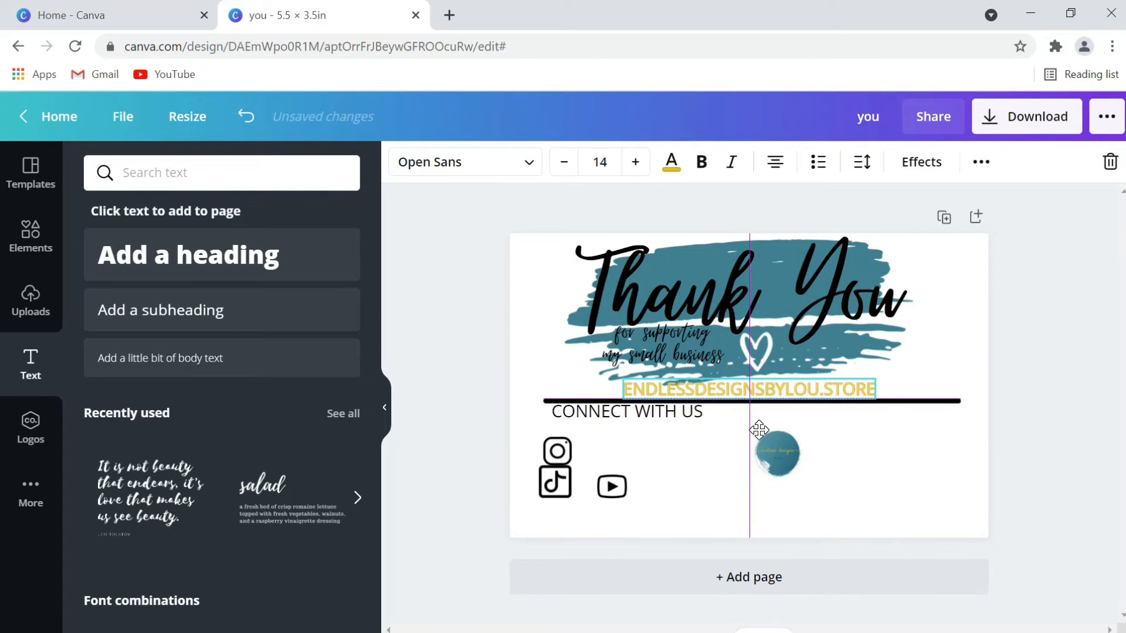
left_click(894, 441)
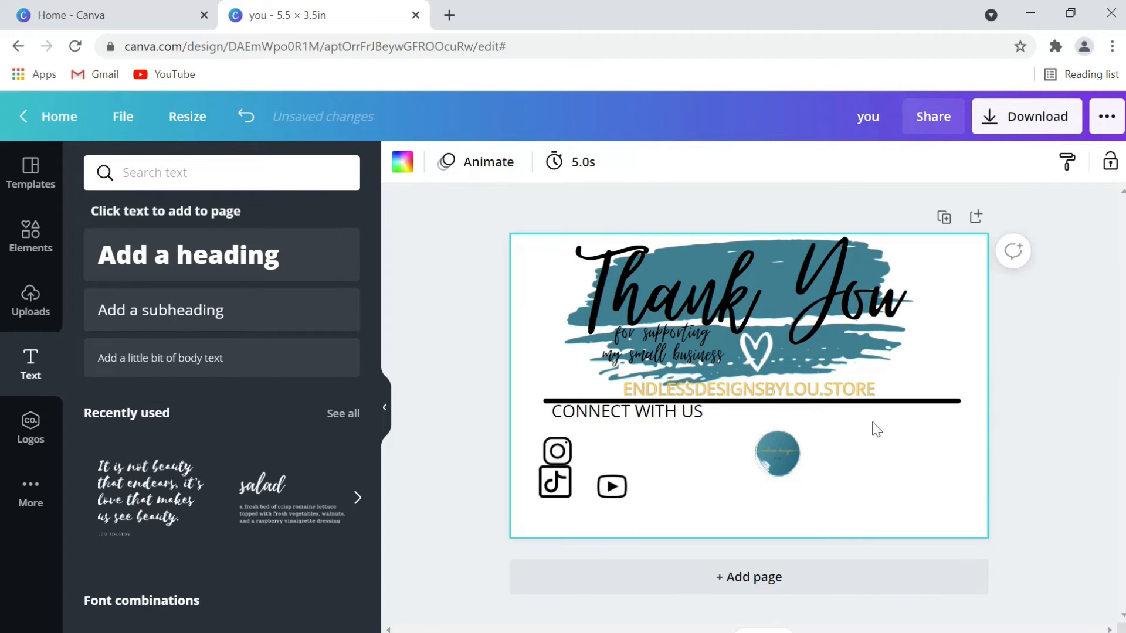
left_click(820, 397)
left_click(932, 163)
left_click(221, 296)
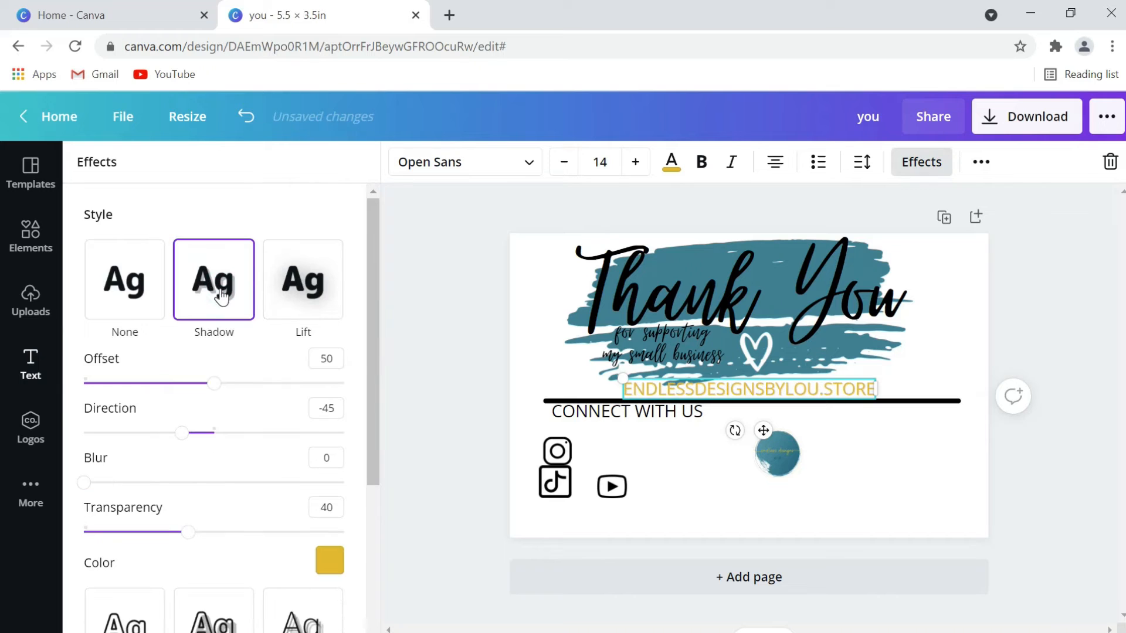
left_click_drag(215, 387, 255, 384)
left_click_drag(185, 435, 121, 434)
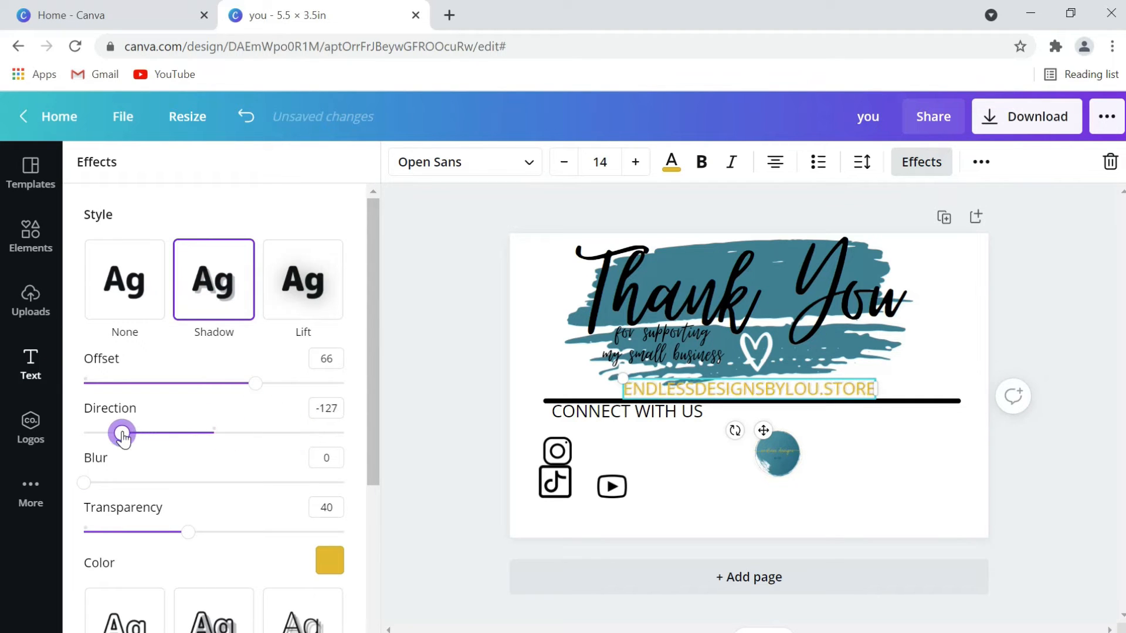
left_click(822, 442)
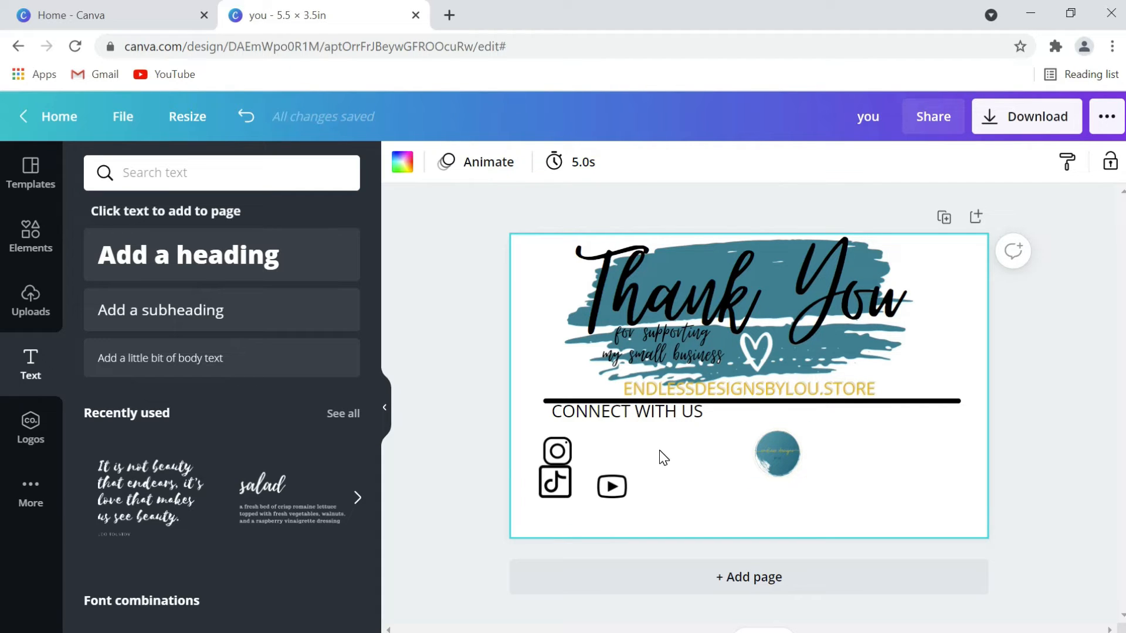
Move the round logo beside the end of the store address, just above the divider line
left_click_drag(777, 453, 942, 345)
left_click(908, 472)
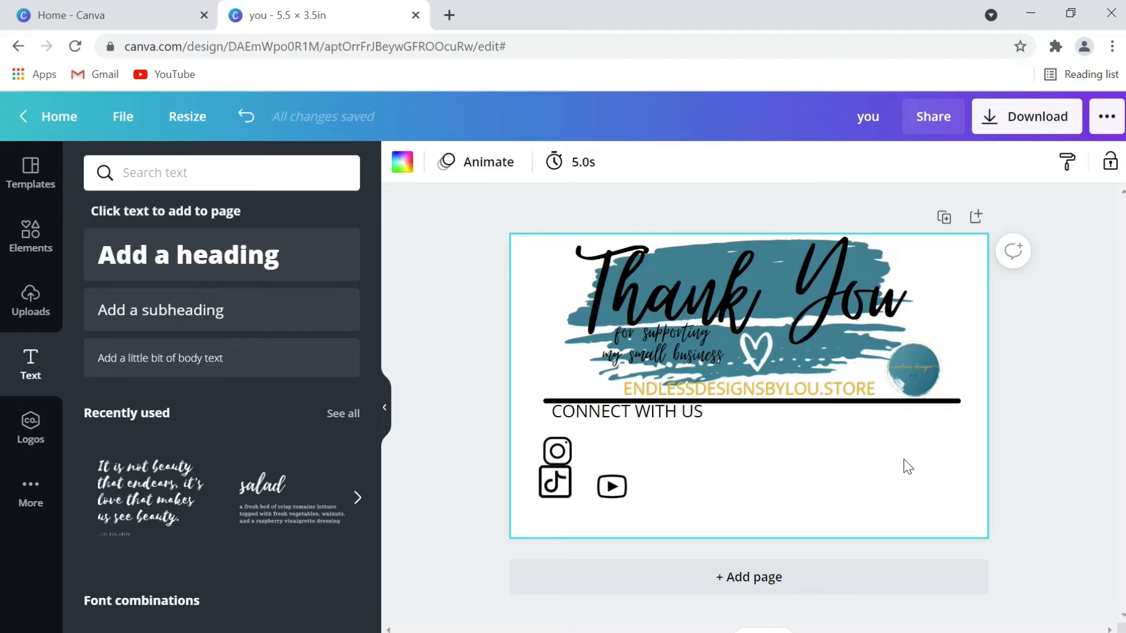
Stack the Instagram, TikTok and YouTube icons in an aligned column directly below CONNECT WITH US
left_click_drag(558, 451, 563, 436)
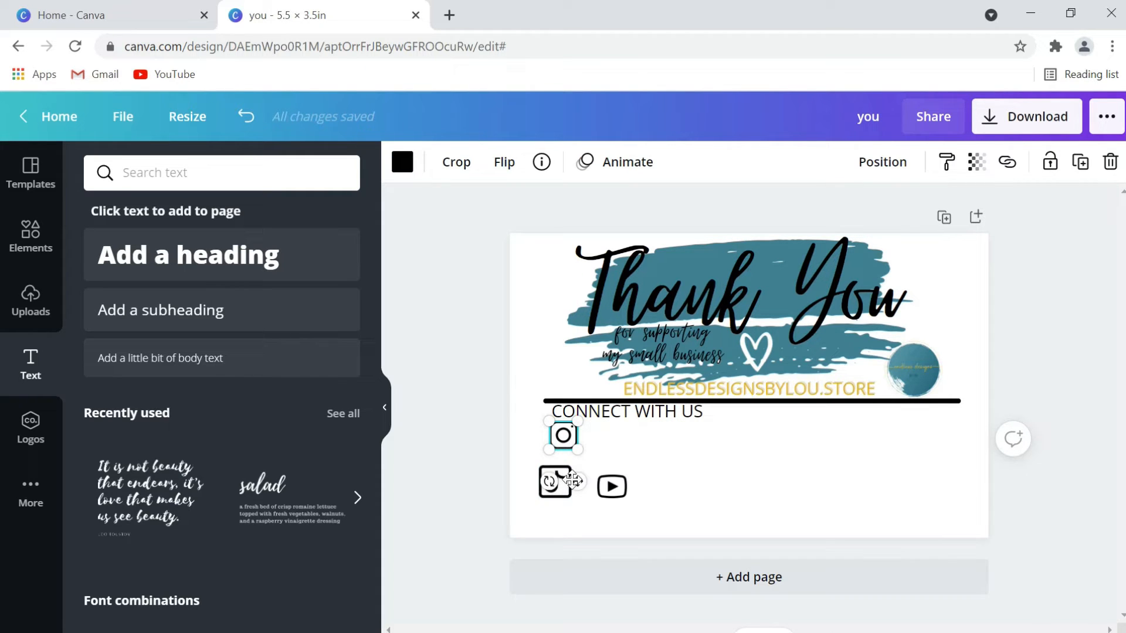
left_click_drag(549, 478, 557, 465)
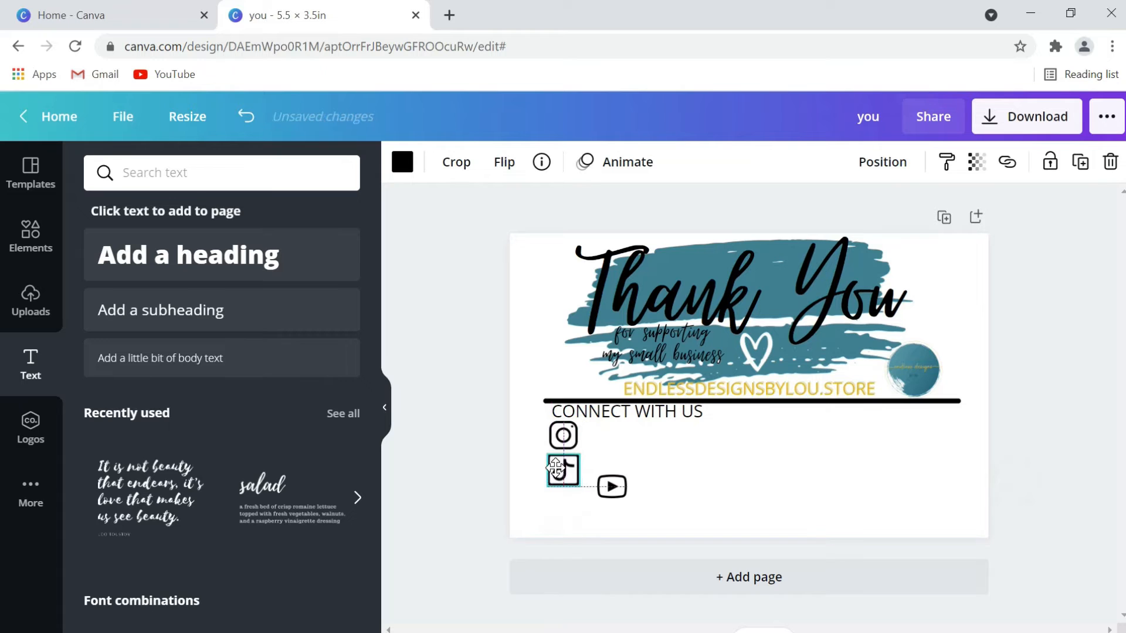
left_click(620, 437)
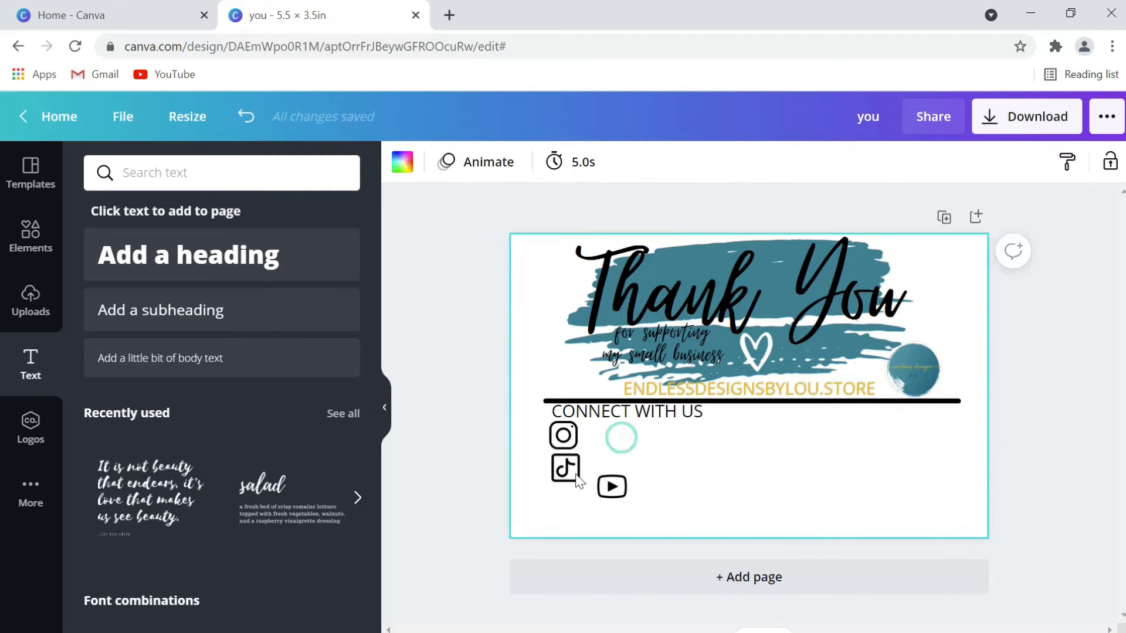
mouse_move(566, 467)
left_mouse_down()
mouse_move(565, 457)
mouse_move(564, 488)
left_mouse_up()
left_click(599, 522)
left_click(633, 513)
left_click(568, 435)
left_click_drag(549, 448, 563, 488)
left_click(551, 473)
left_click(563, 493)
left_click(635, 493)
left_click(567, 492)
left_click(621, 478)
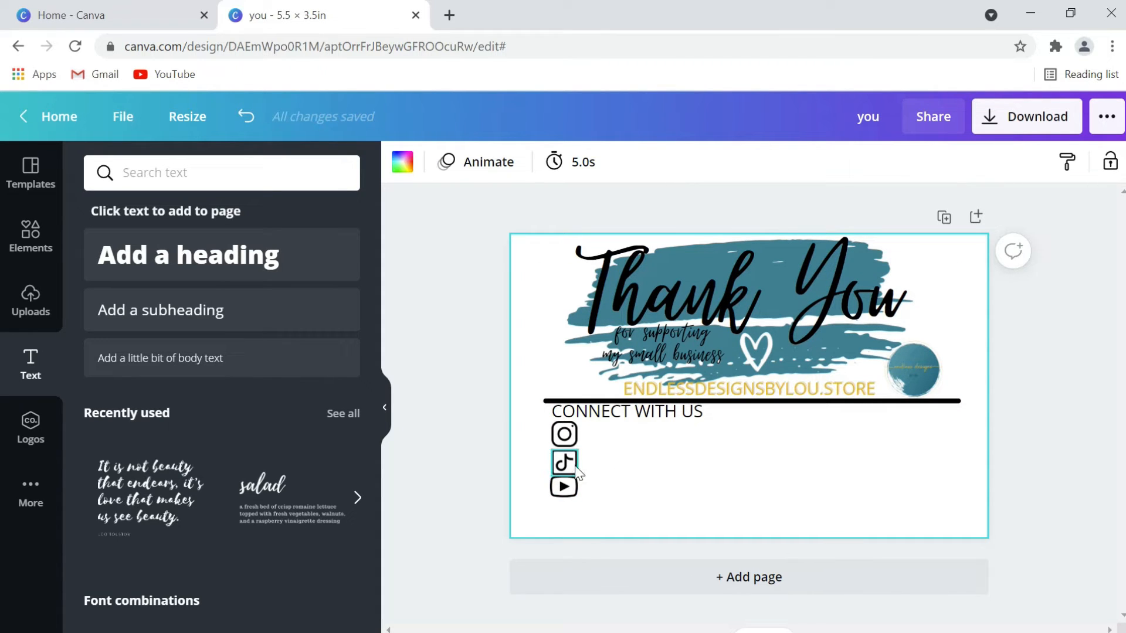
Shift all three social media icons left so the column lines up with the left end of the divider line
left_click(565, 434)
left_click_drag(565, 434, 557, 490)
left_click(572, 467)
left_click(564, 487)
left_click(640, 467)
left_click(558, 459)
left_click(624, 445)
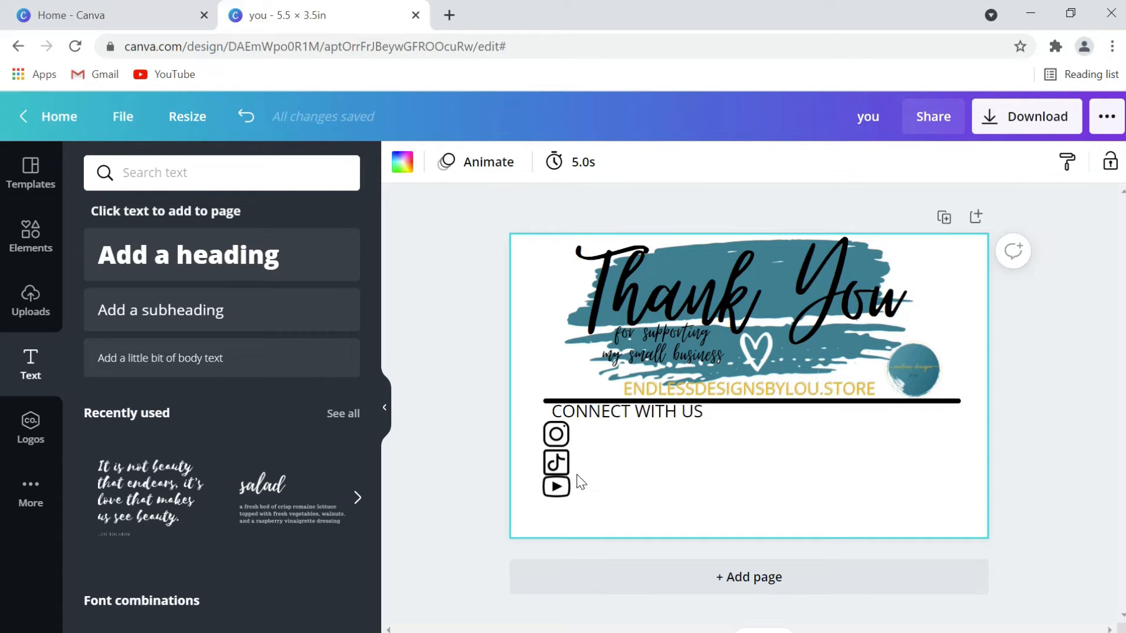
Add body text reading lous.endlessdesigns and place it right beside the Instagram icon
left_click(226, 364)
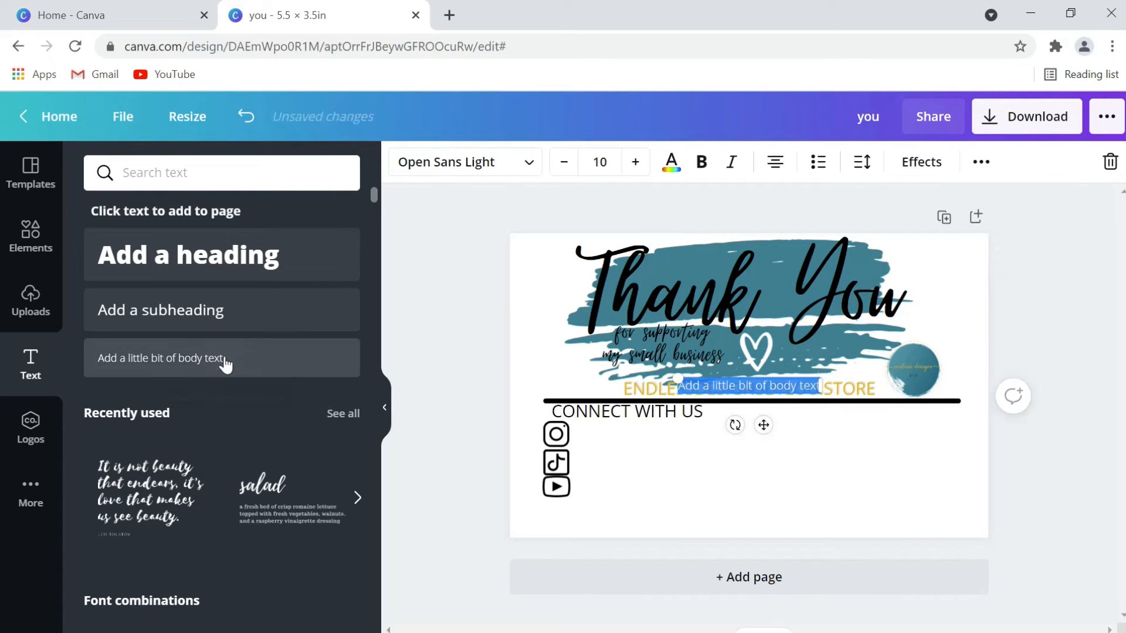
left_click_drag(766, 429, 657, 472)
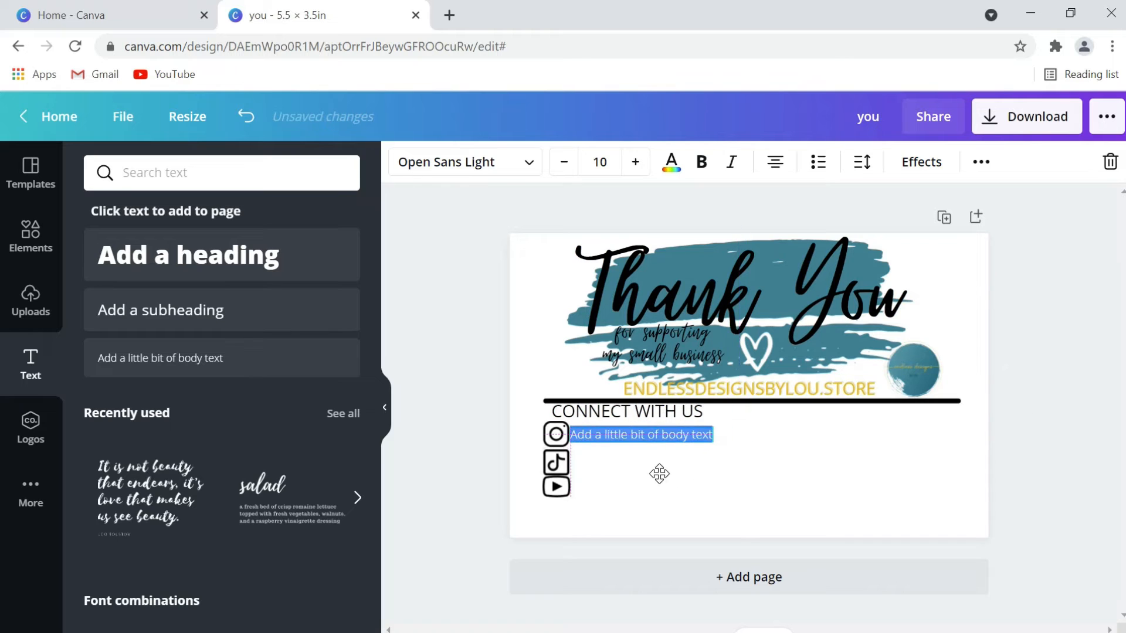
type("LOUS")
key("BackSpace")
key("BackSpace")
key("BackSpace")
key("BackSpace")
type("lous.endlessdesigns")
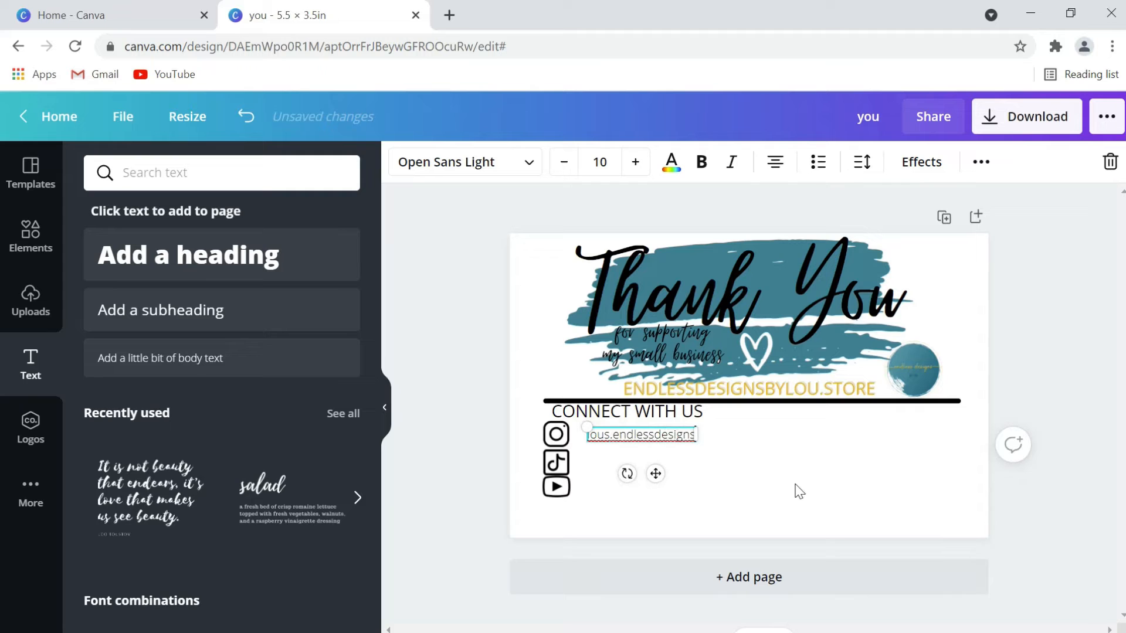
left_click_drag(655, 474, 641, 473)
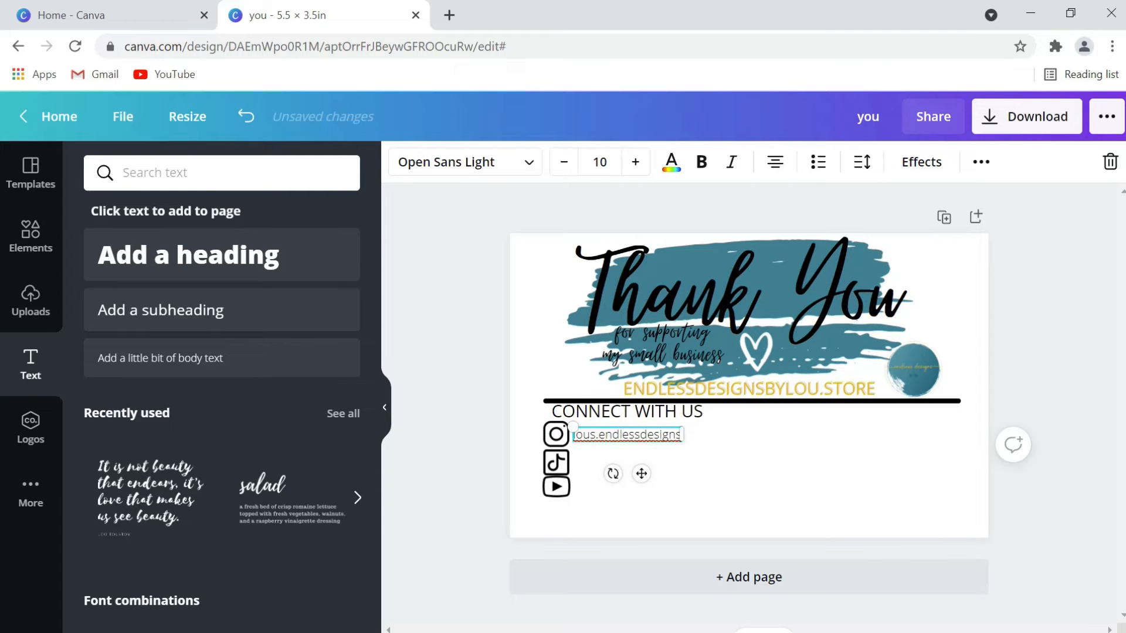
Color the Instagram handle text gold to match the store address
left_click(671, 162)
left_click(253, 258)
left_click(702, 476)
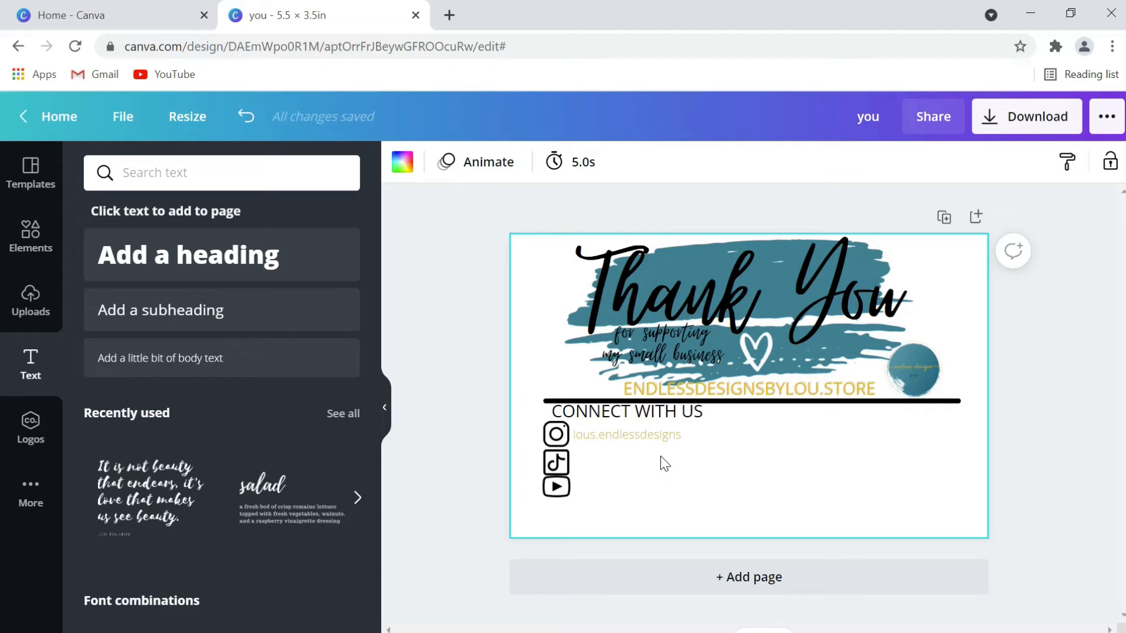
Duplicate the Instagram handle text and change the copy to endlessdesignsbylou
left_click(652, 437)
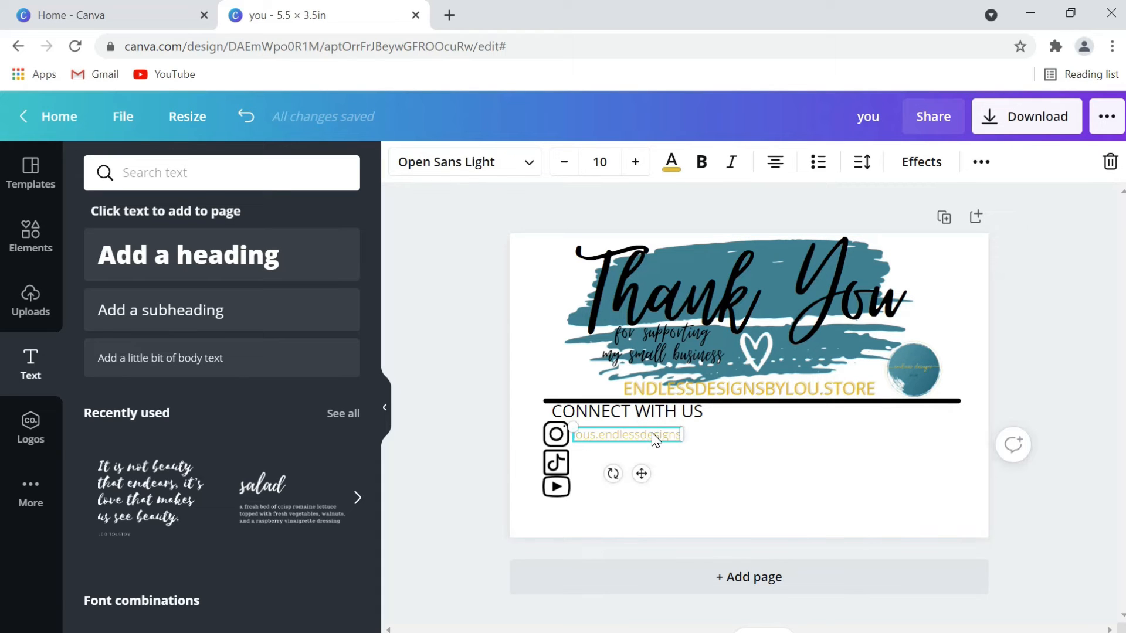
key("ctrl+d")
double_click(696, 455)
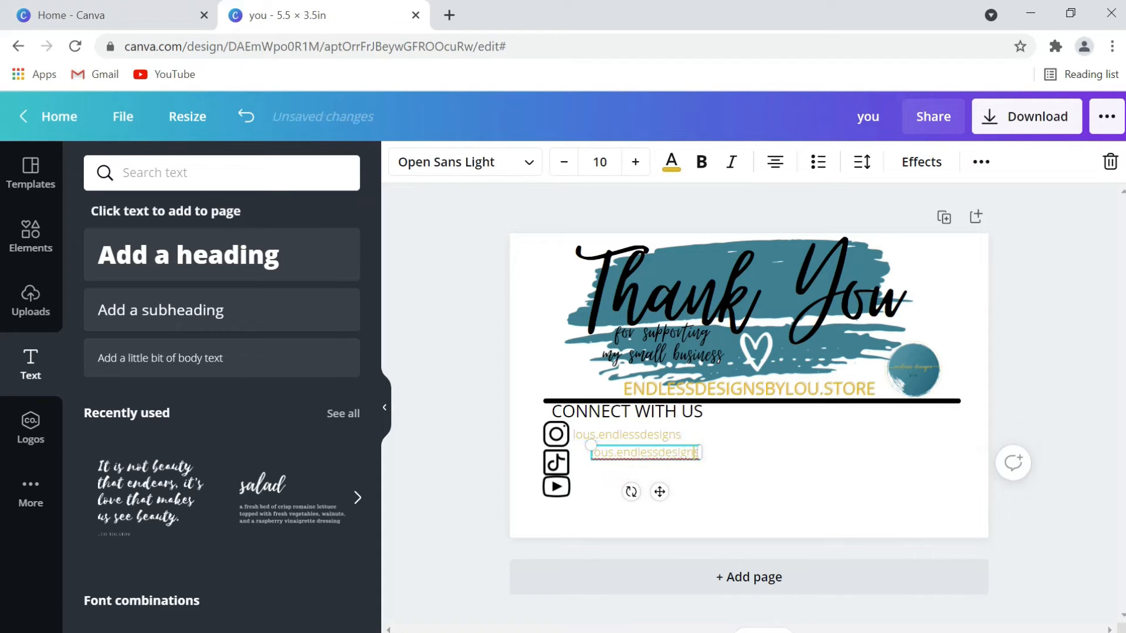
key("BackSpace")
key("BackSpace")
key("BackSpace")
key("BackSpace")
key("BackSpace")
key("BackSpace")
type("end")
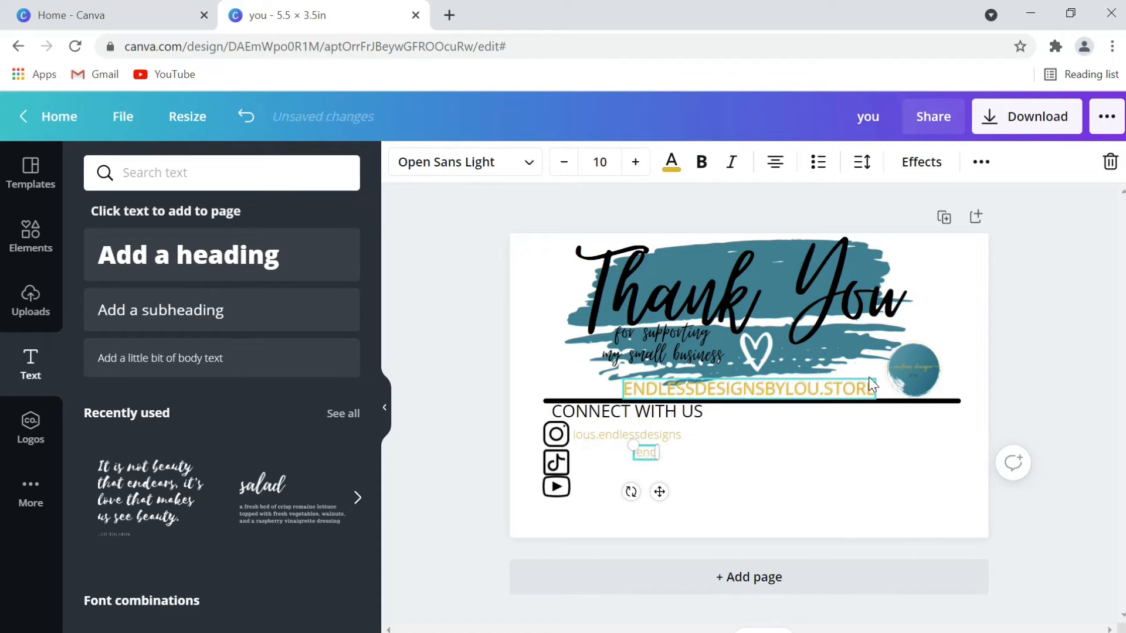
type("lessdesignsbylou")
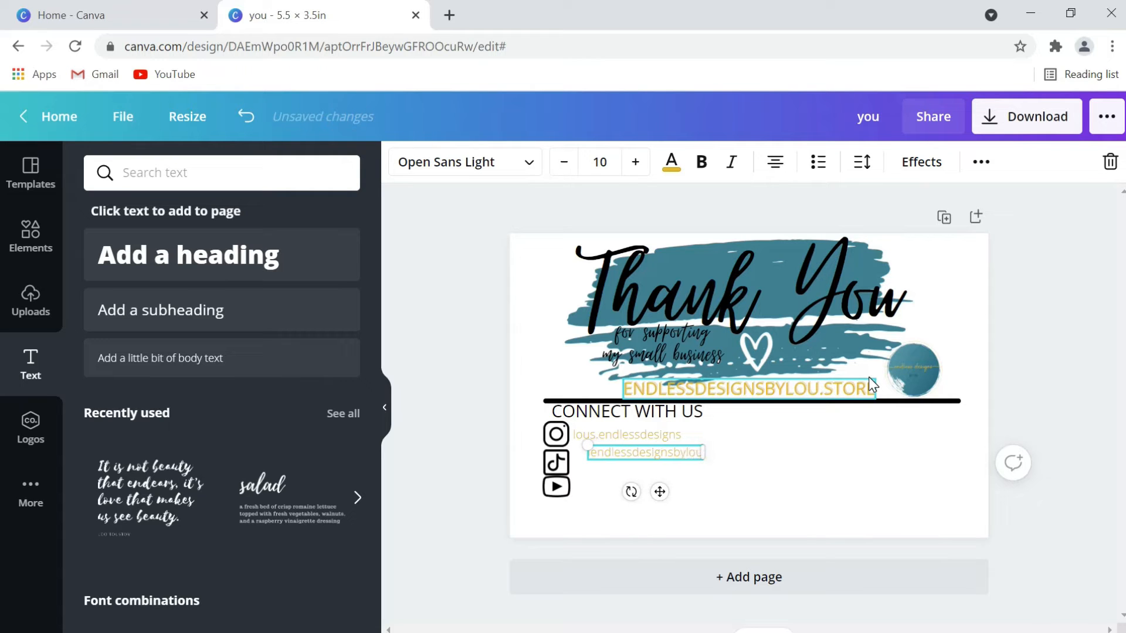
Place the endlessdesignsbylou text beside the TikTok icon, left-aligned with the Instagram handle
left_click_drag(657, 493, 642, 504)
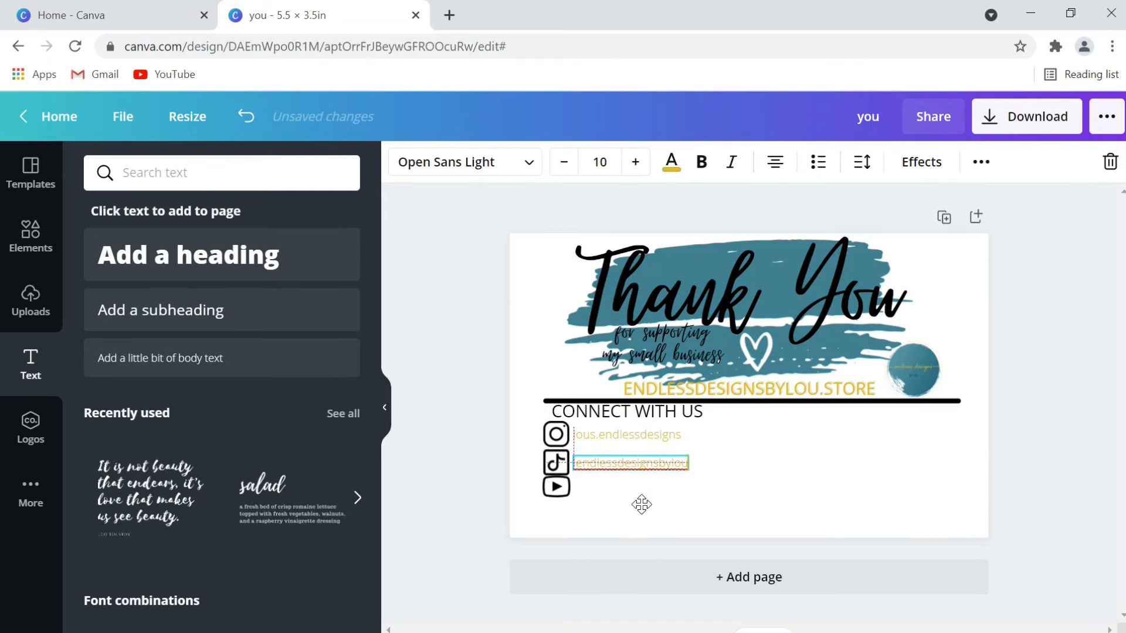
left_click(721, 490)
left_click(629, 464)
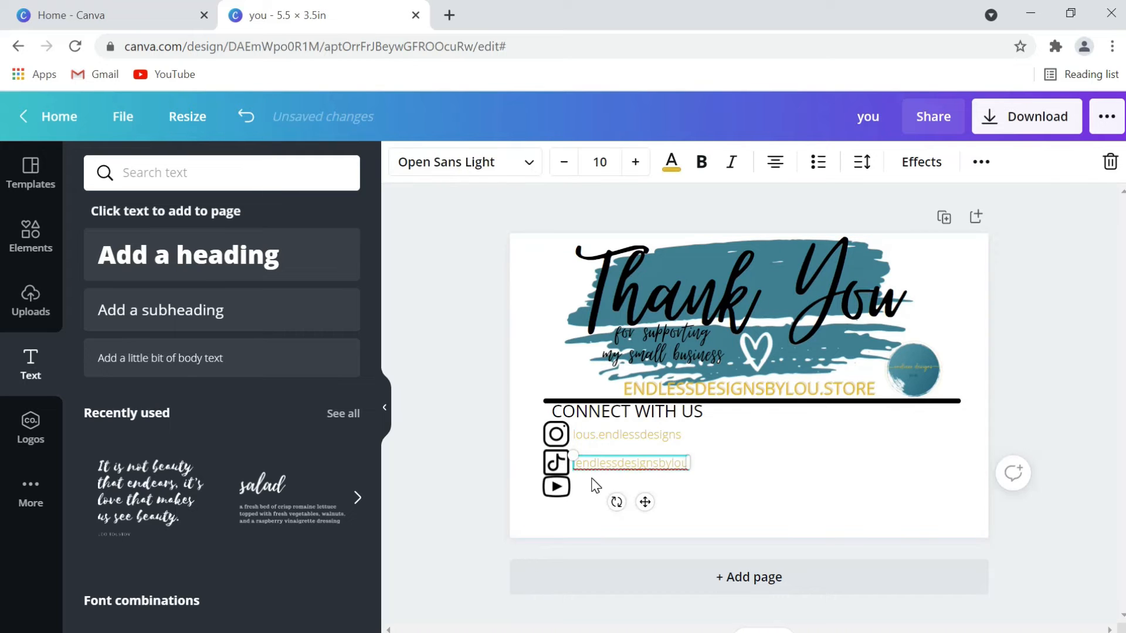
left_click_drag(645, 502, 644, 502)
left_click(696, 509)
Add another copy of the handle text, change it to EndlessDesignsByLou and place it beside the YouTube icon
left_click(632, 464)
left_click(692, 508)
type("lous.endlessdesigns")
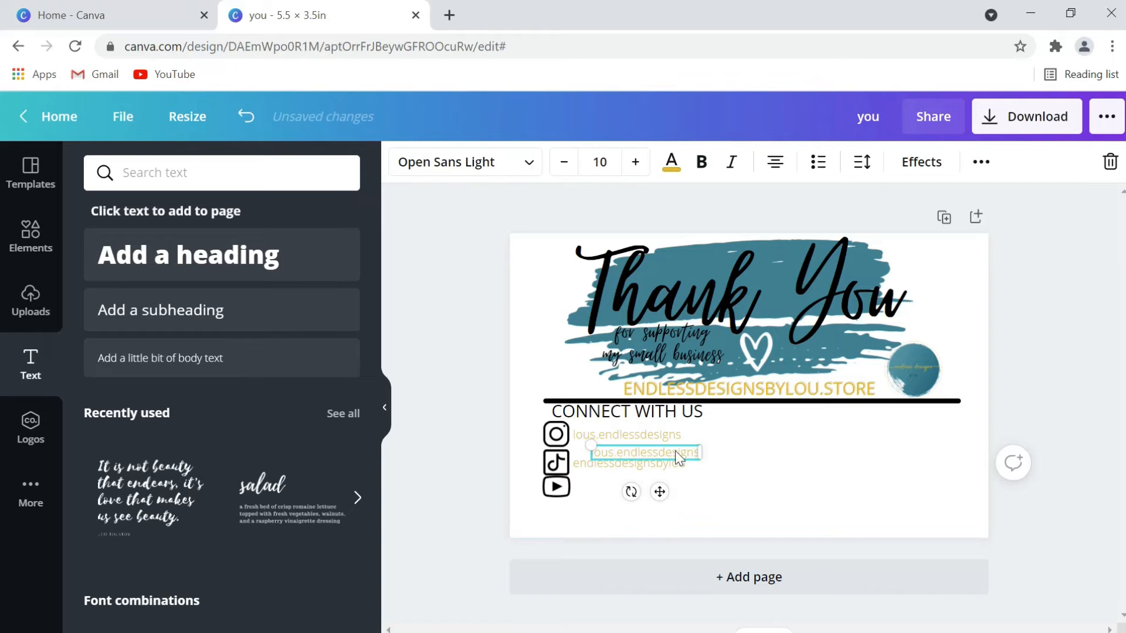
left_click_drag(688, 459, 685, 494)
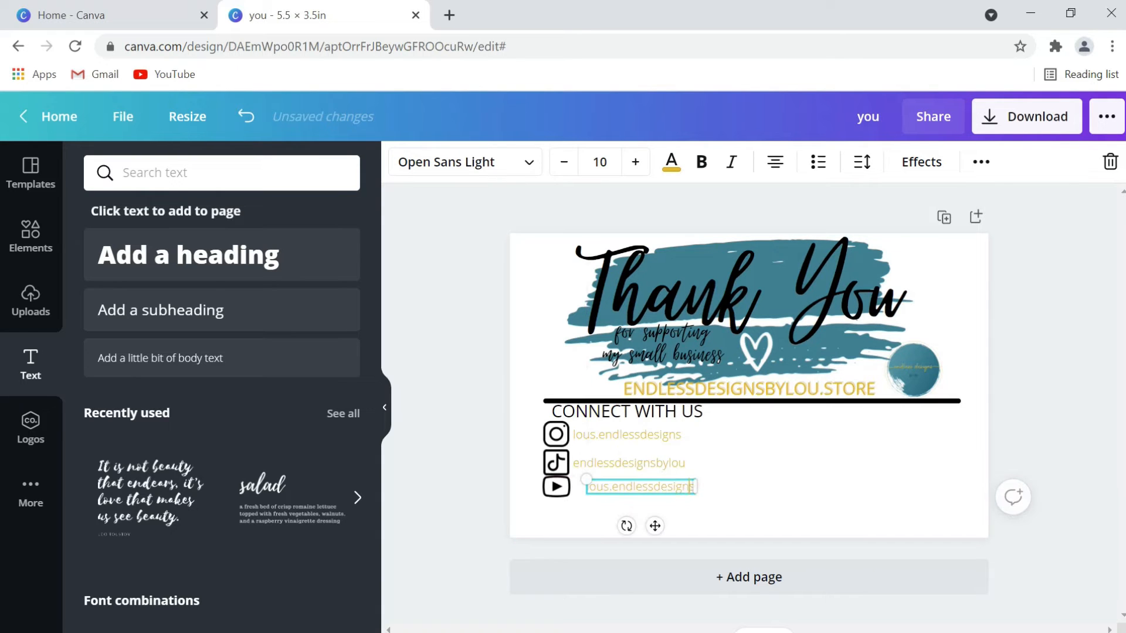
double_click(693, 486)
type("Endless")
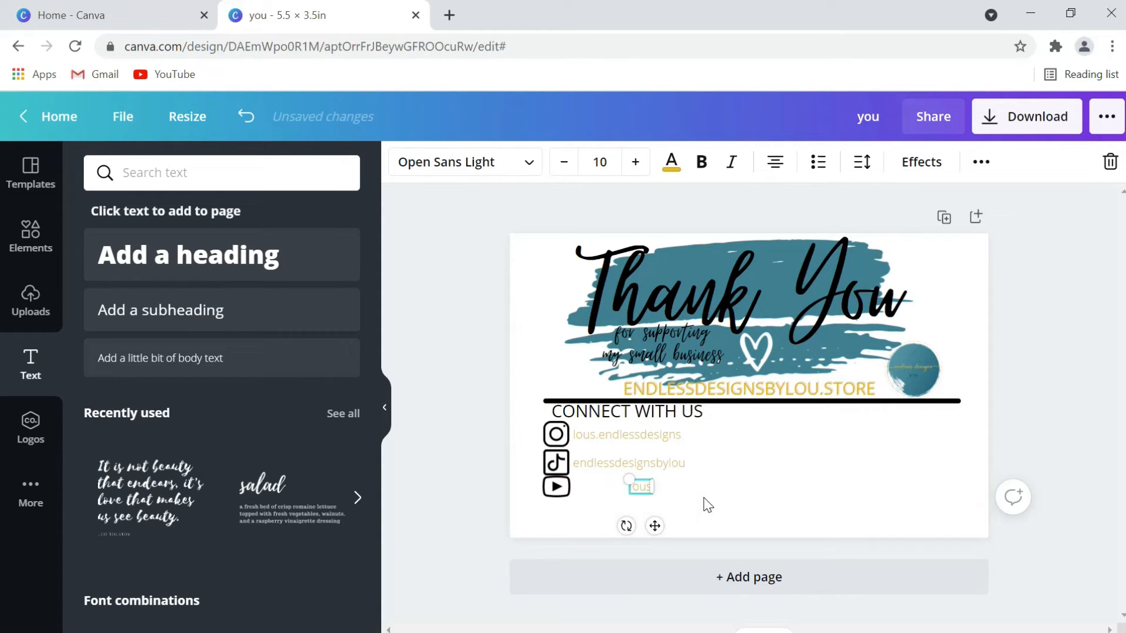
type("DesignsByLou")
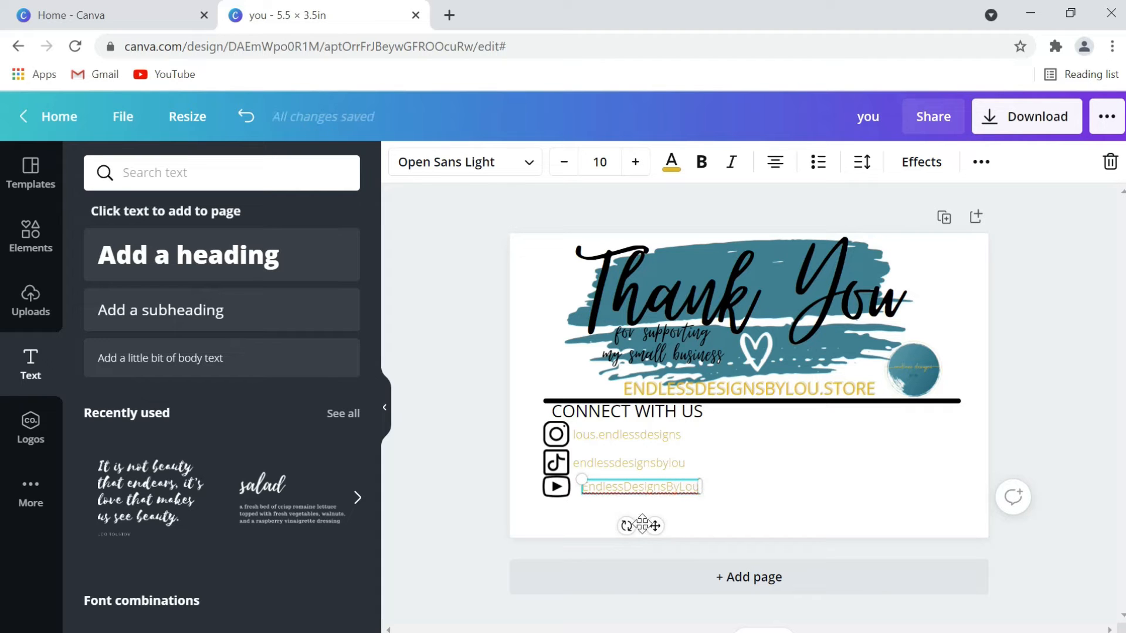
left_click(730, 493)
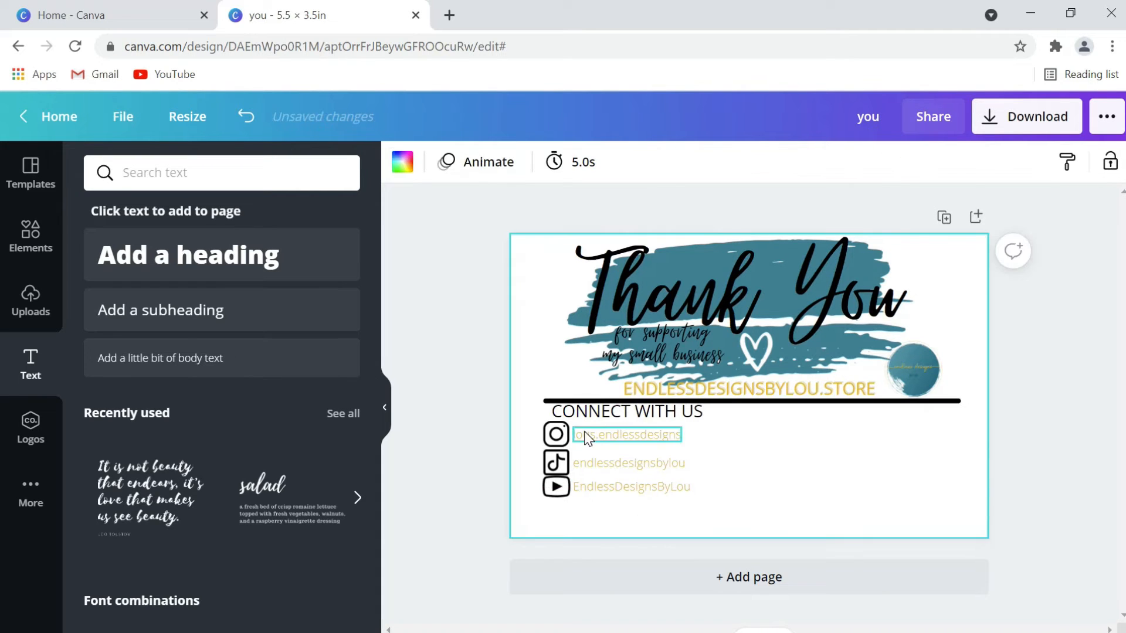
Try the Sunborn and Agrandir Medium fonts on the lous.endlessdesigns text
left_click(673, 435)
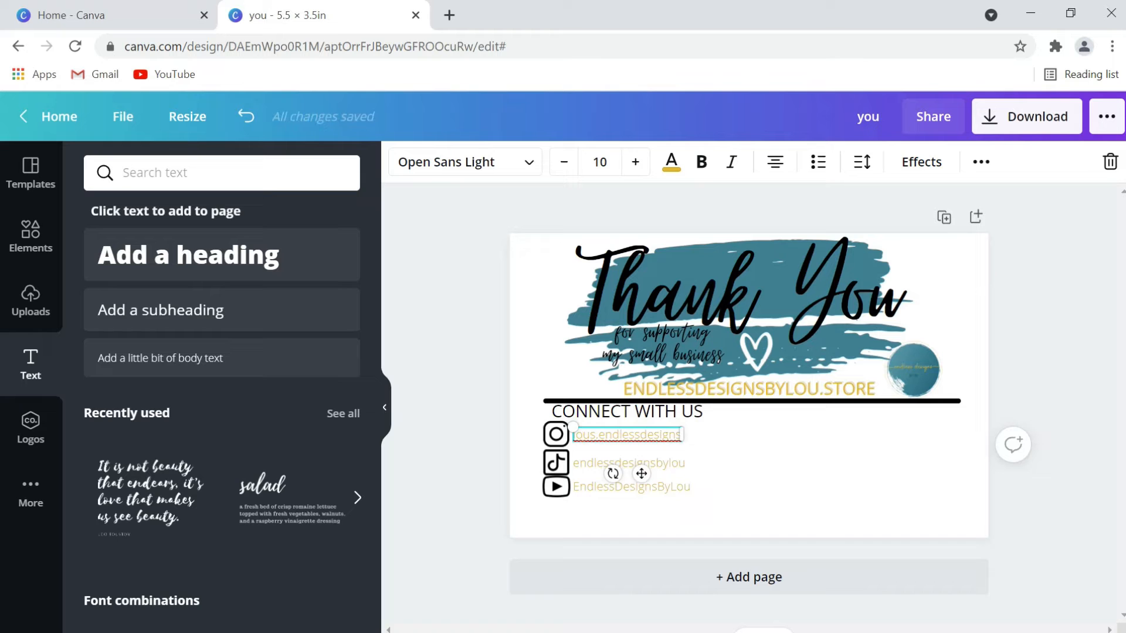
left_click(676, 435)
scroll(627, 474, "up", 3)
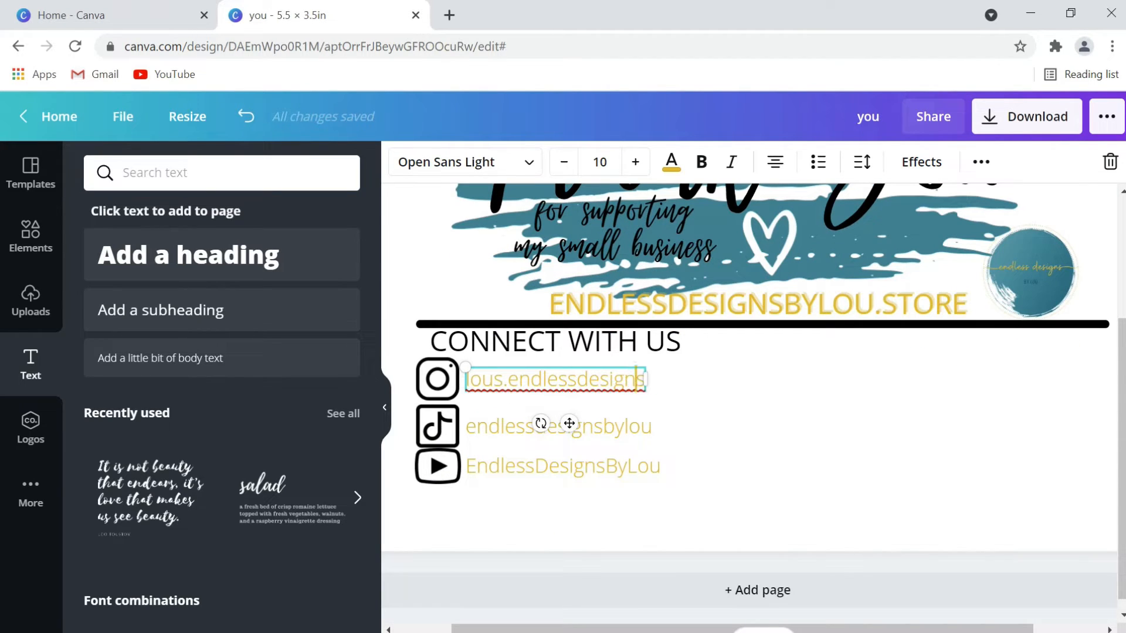
left_click_drag(644, 379, 466, 368)
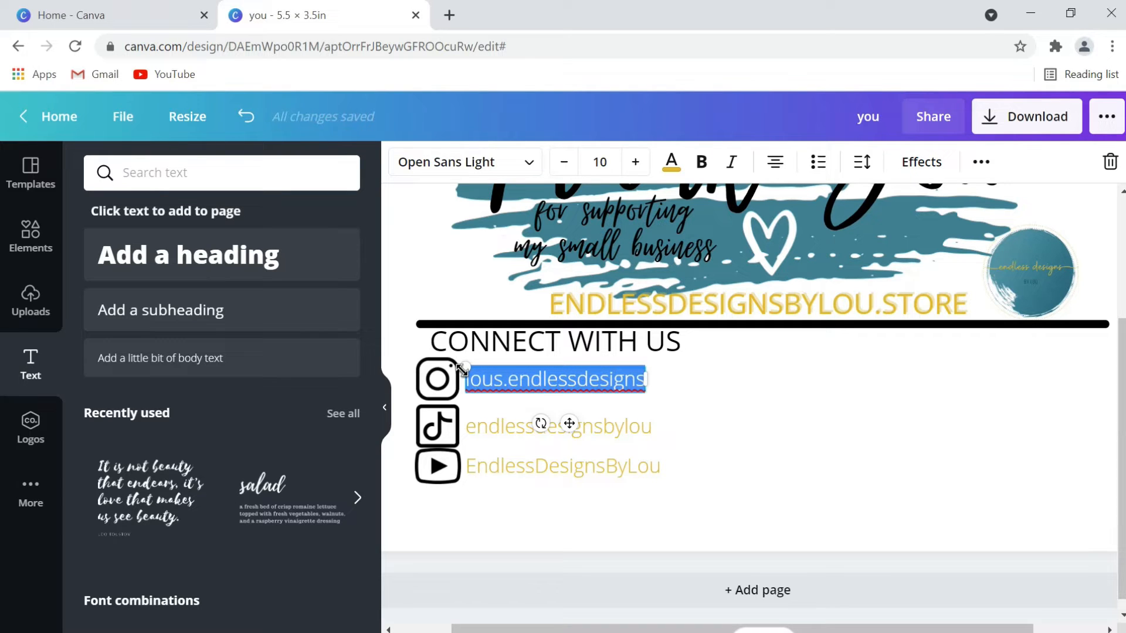
left_click(528, 164)
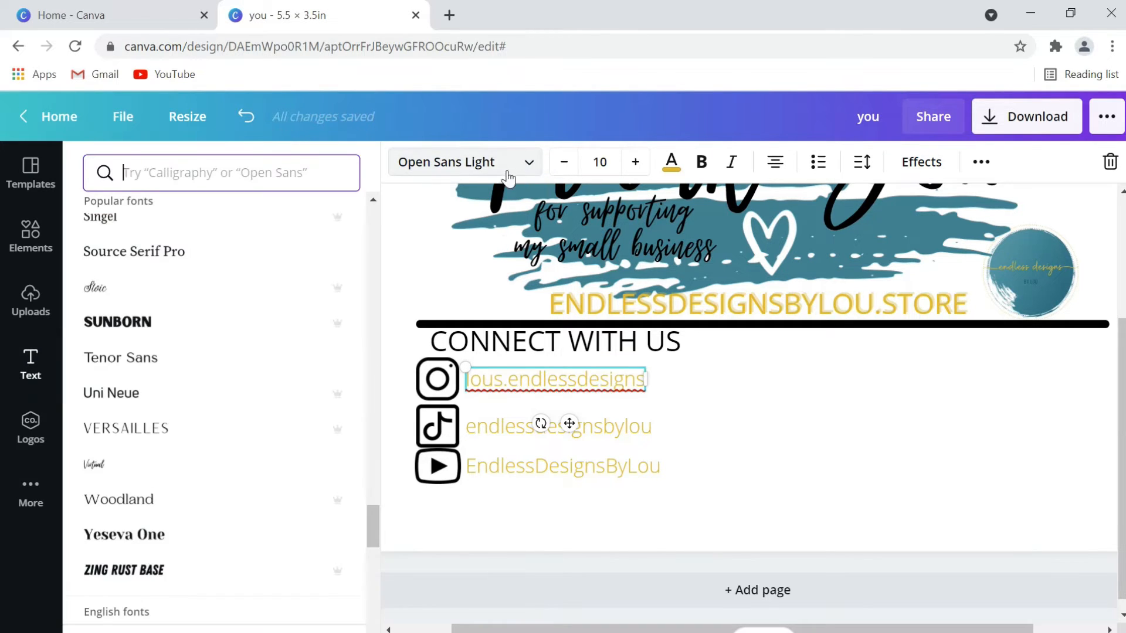
left_click(220, 334)
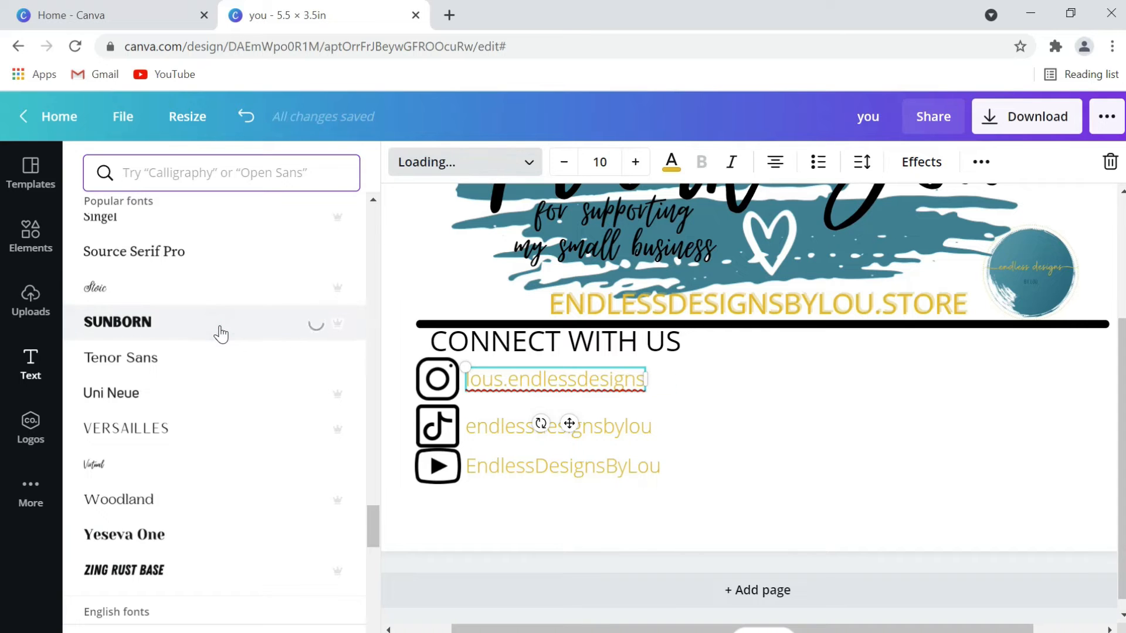
scroll(211, 351, "down", 10)
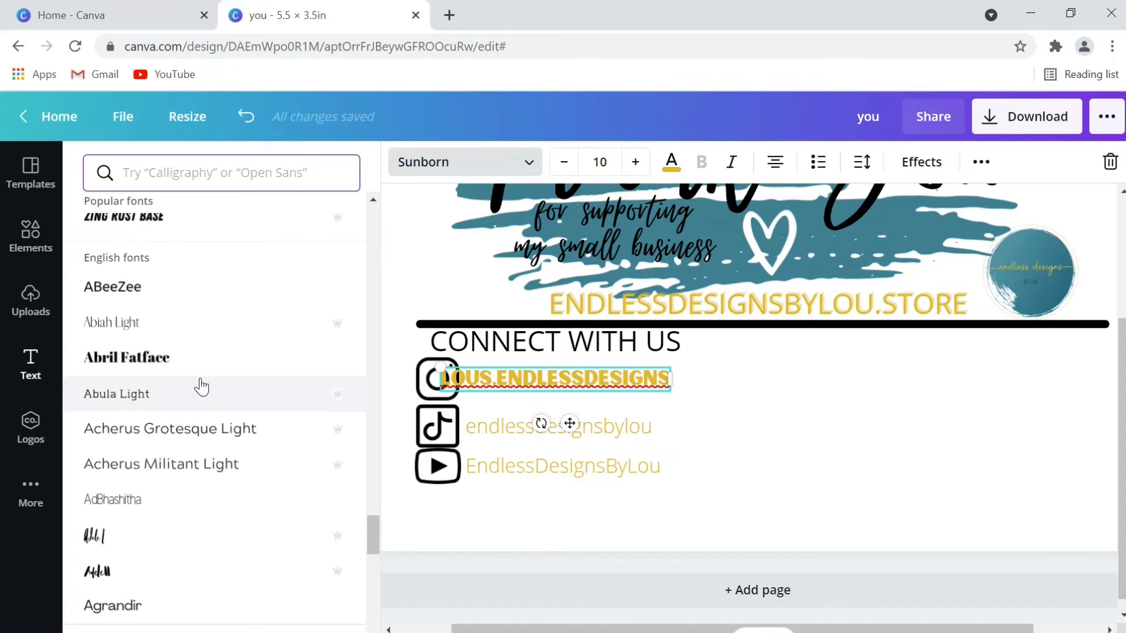
left_click(217, 475)
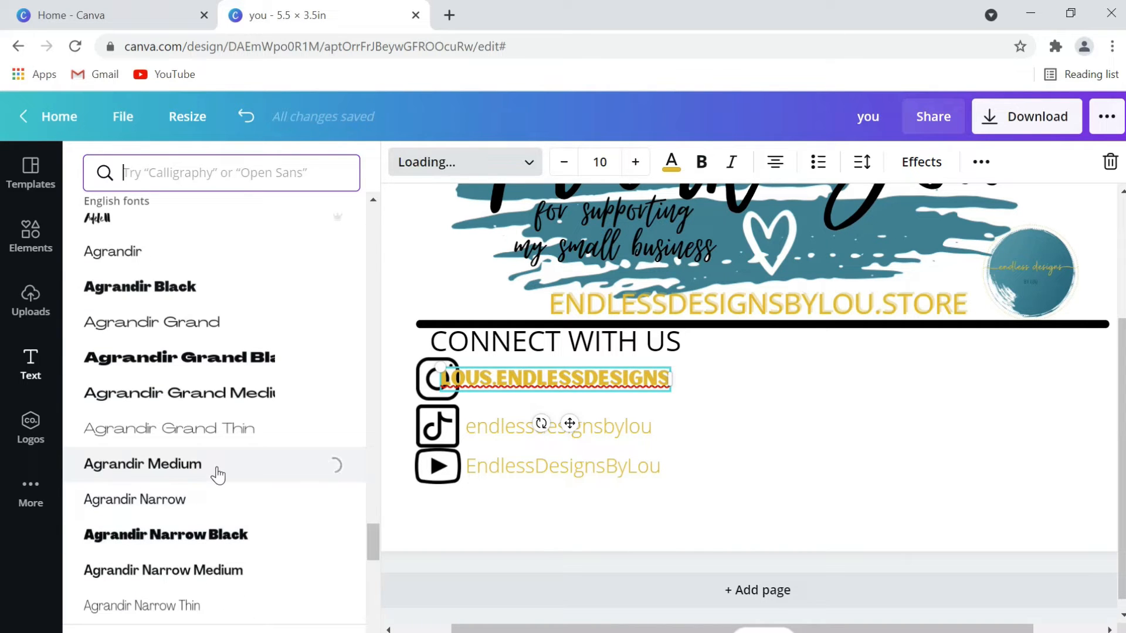
Set the font of the lous.endlessdesigns text to Alegreya Sans Black
scroll(214, 481, "down", 4)
scroll(211, 484, "down", 5)
left_click(194, 554)
left_click(184, 587)
scroll(176, 504, "down", 5)
scroll(194, 481, "down", 2)
left_click(210, 441)
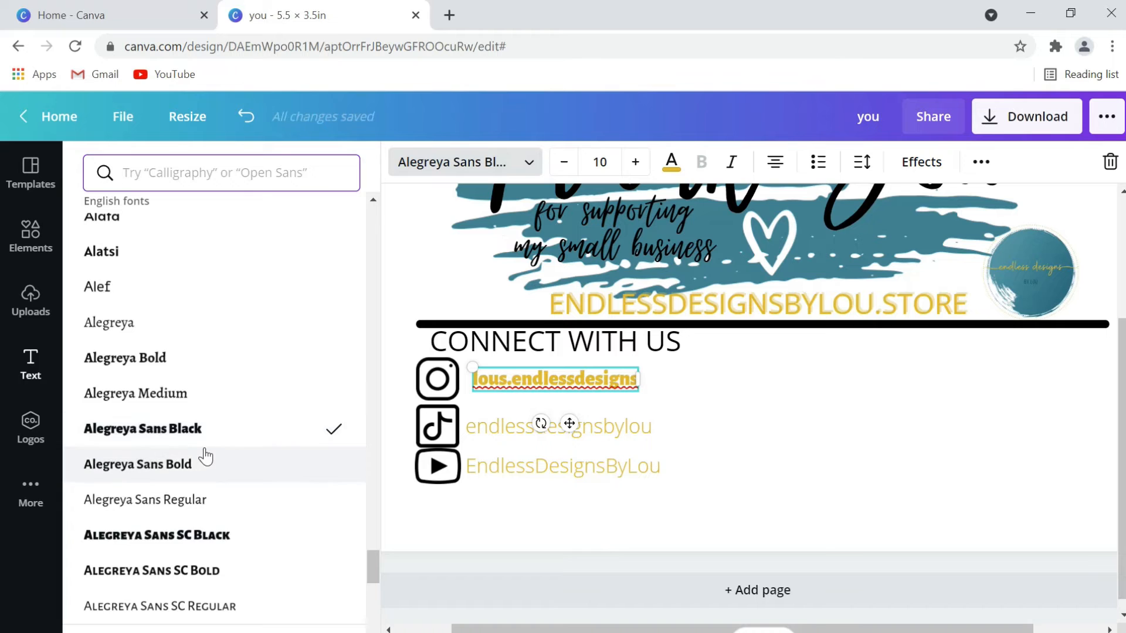
Set the font of the lous.endlessdesigns text to Amaranth and move it close beside the Instagram icon
scroll(202, 456, "down", 5)
scroll(197, 515, "down", 5)
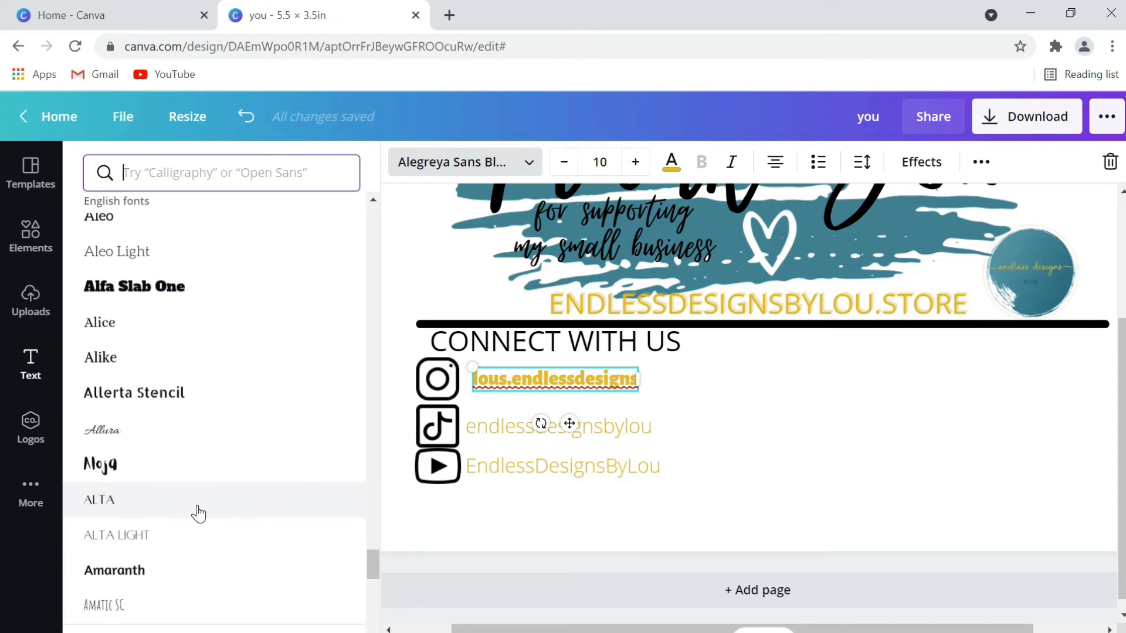
left_click(132, 570)
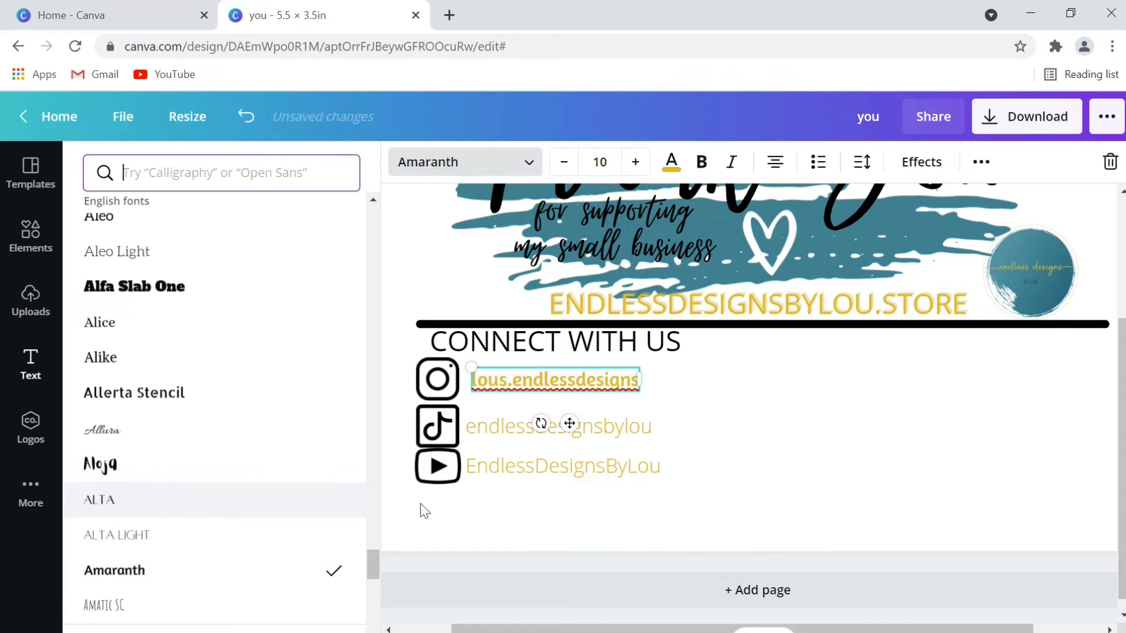
left_click_drag(569, 423, 561, 424)
Set the TikTok and YouTube handle texts to Amaranth and left-align them with the Instagram handle
left_click(639, 431)
double_click(638, 430)
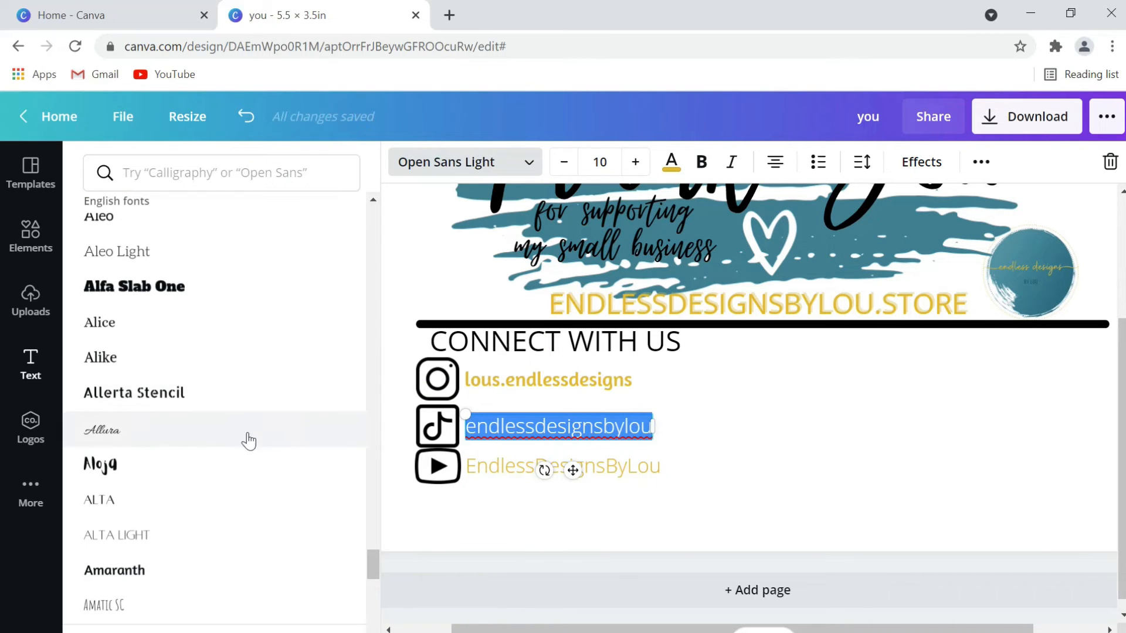
left_click(212, 569)
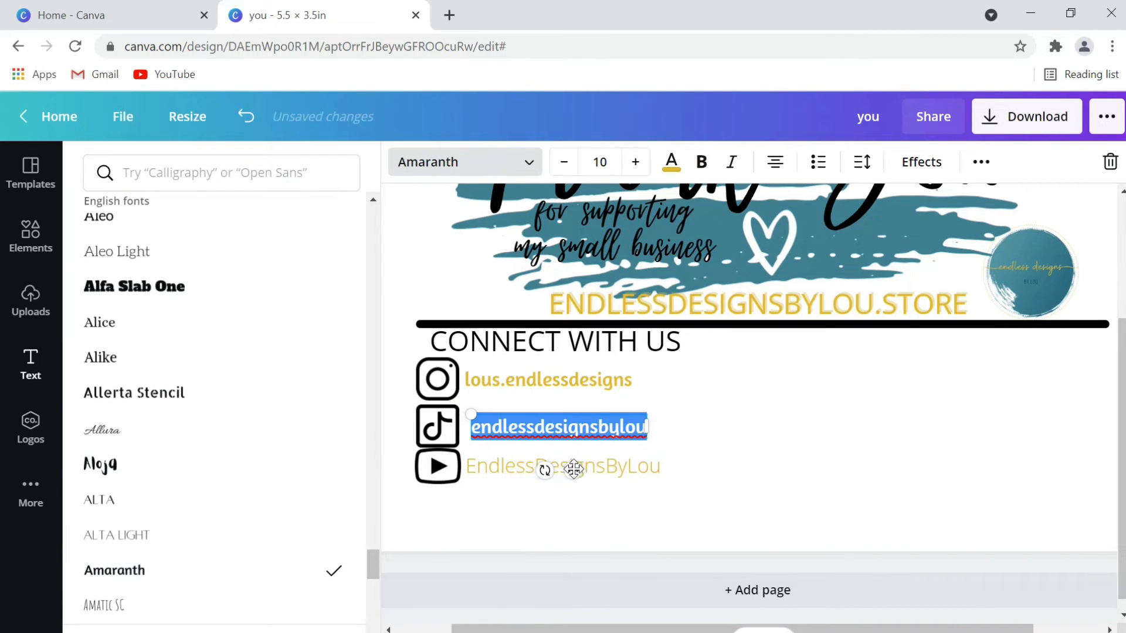
left_click(649, 469)
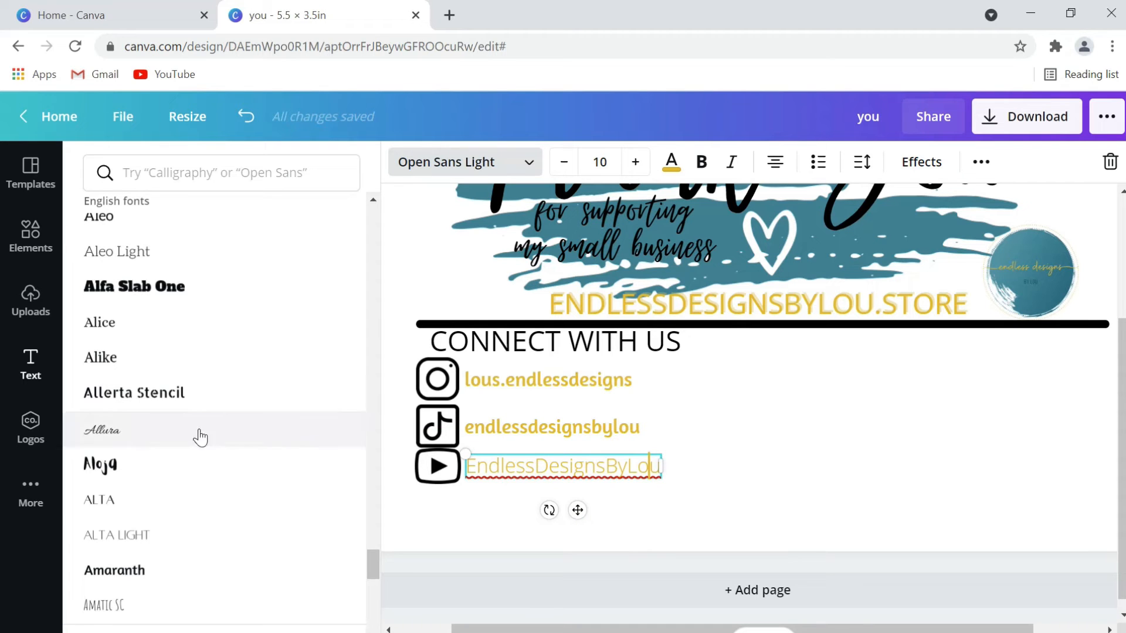
left_click(161, 570)
left_click_drag(572, 511, 572, 511)
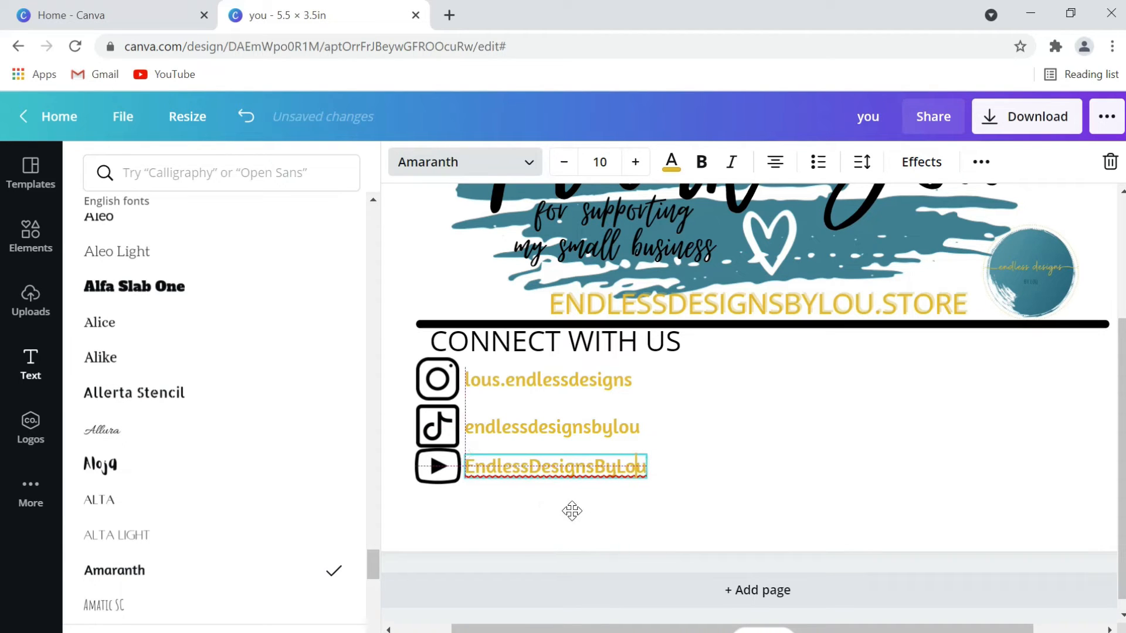
left_click(694, 499)
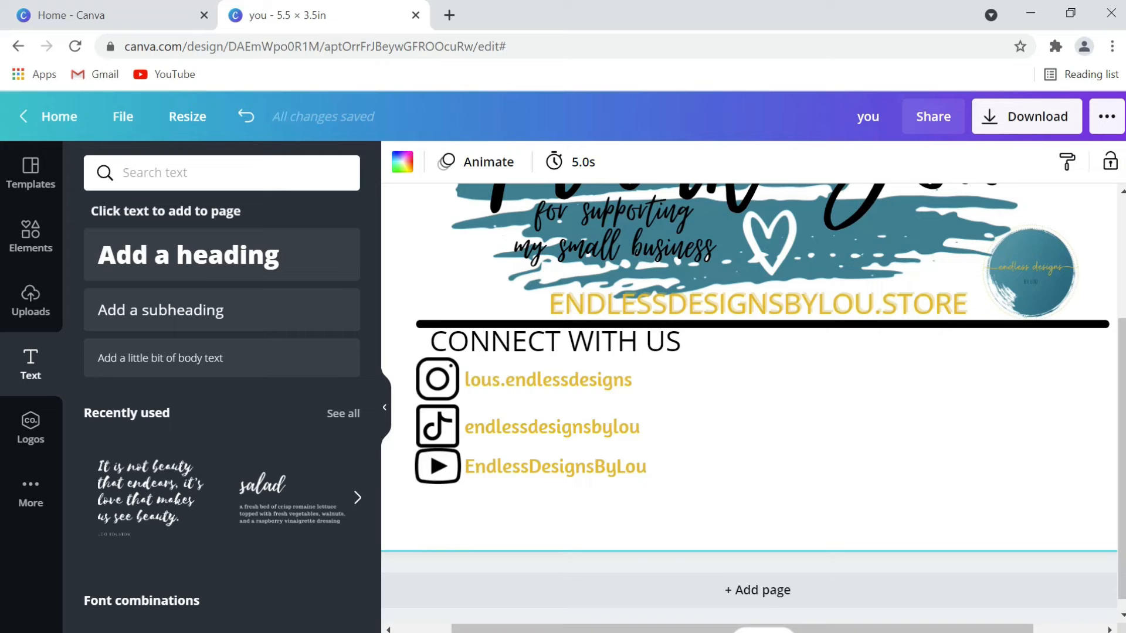
Add a body text box and place it below the social media handles near the card's lower edge
scroll(724, 469, "down", 3)
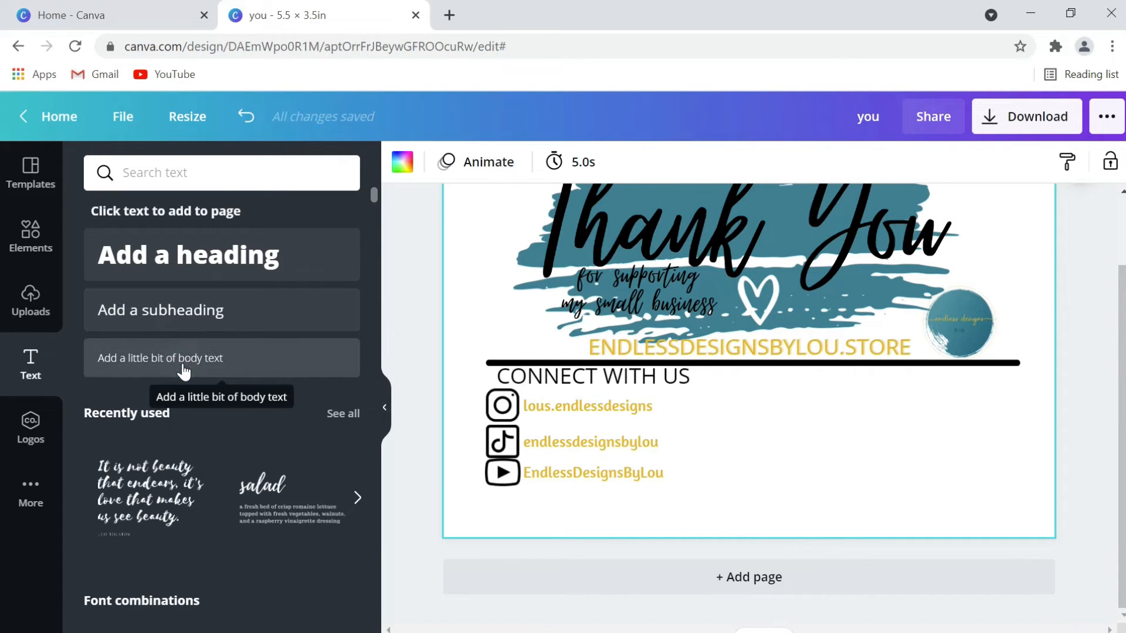
left_click(247, 359)
left_click_drag(765, 402, 577, 559)
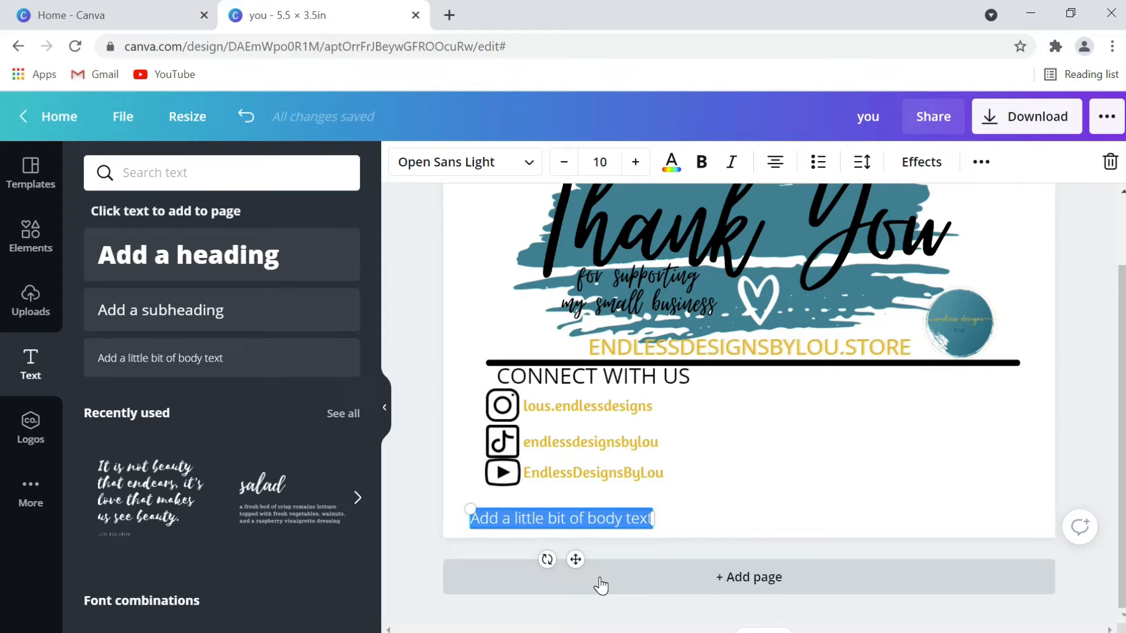
mouse_move(454, 631)
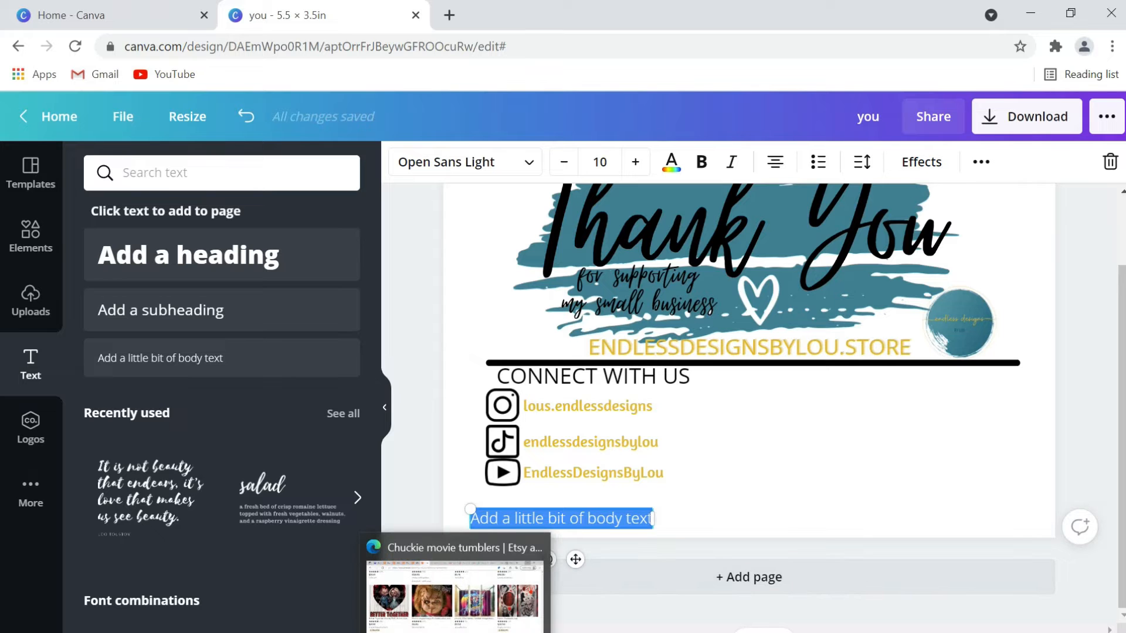
mouse_move(554, 602)
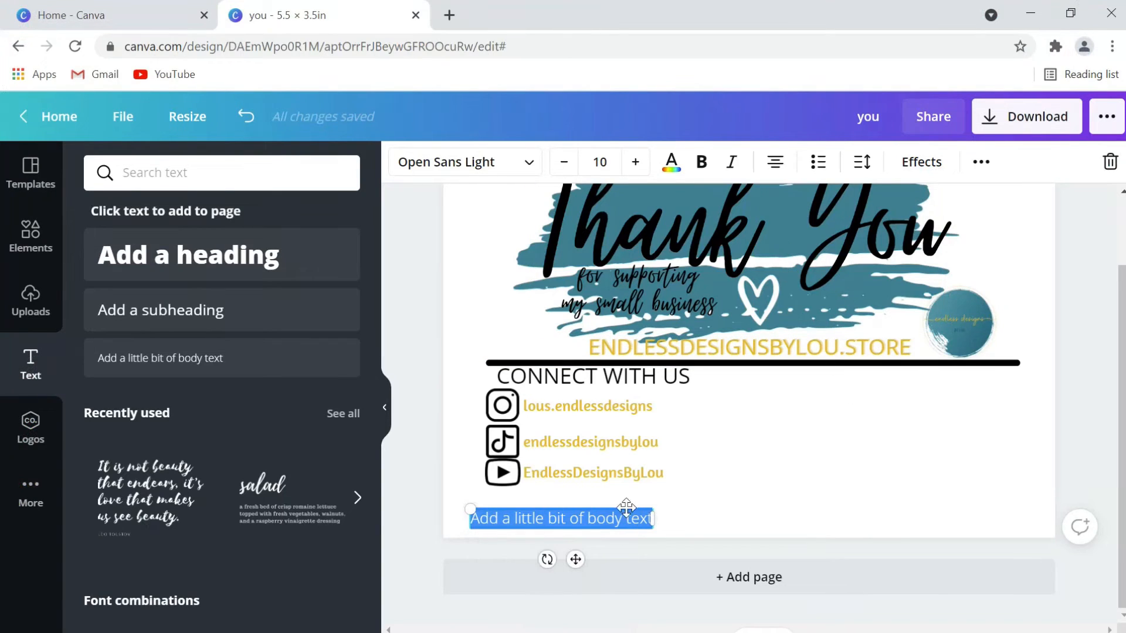
Write IF YOU ARE HAPPY WITH EVERYTHING, WE WOULD BE GRATEFUL FOR A REVIEW in the new text box, widening it
type("IF YOU")
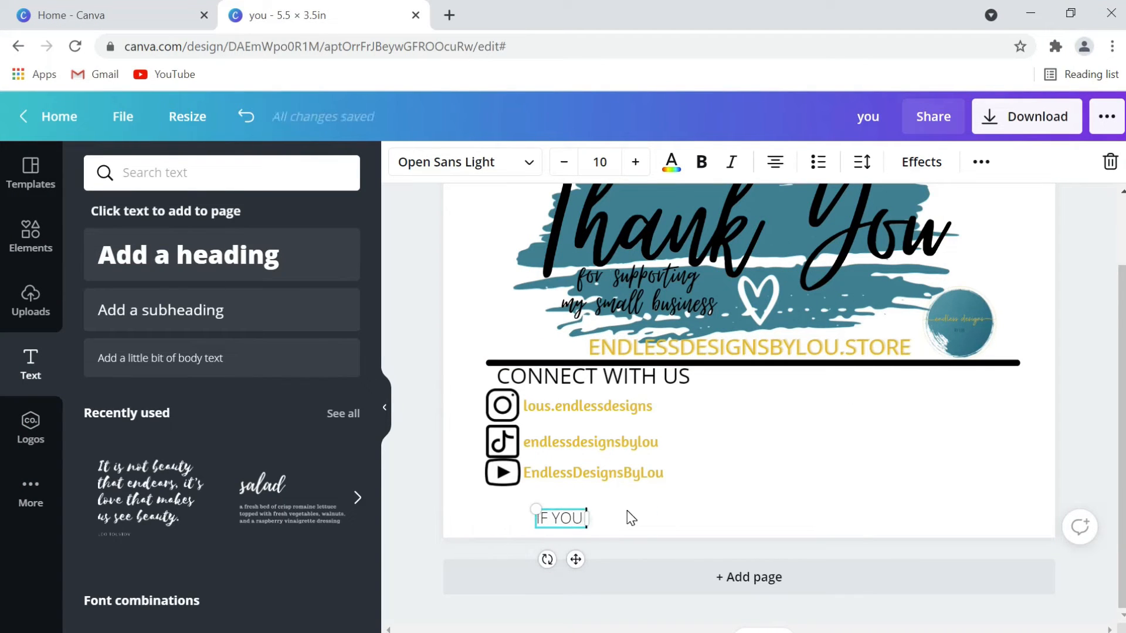
type(" ARE HAPPY WITH")
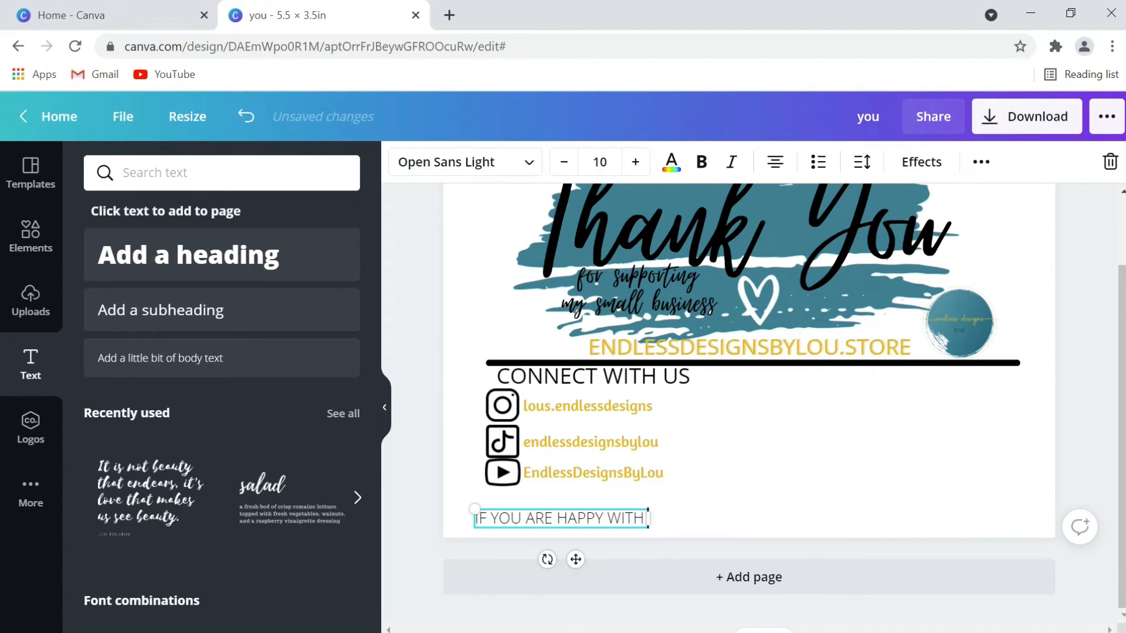
type(" EVERYTHING")
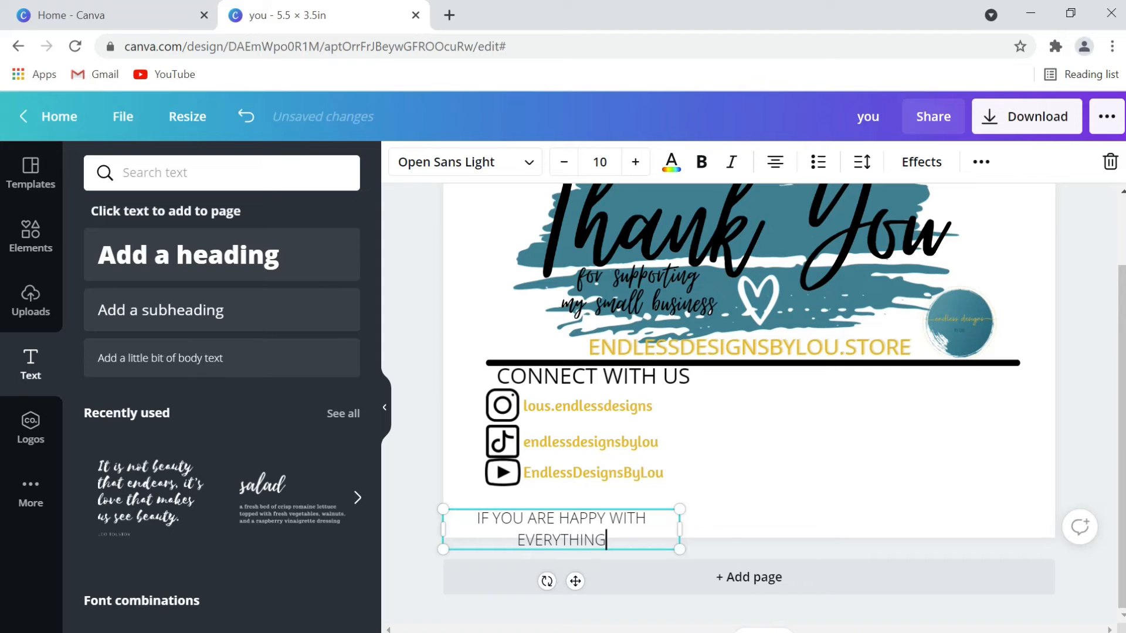
left_click_drag(679, 530, 850, 528)
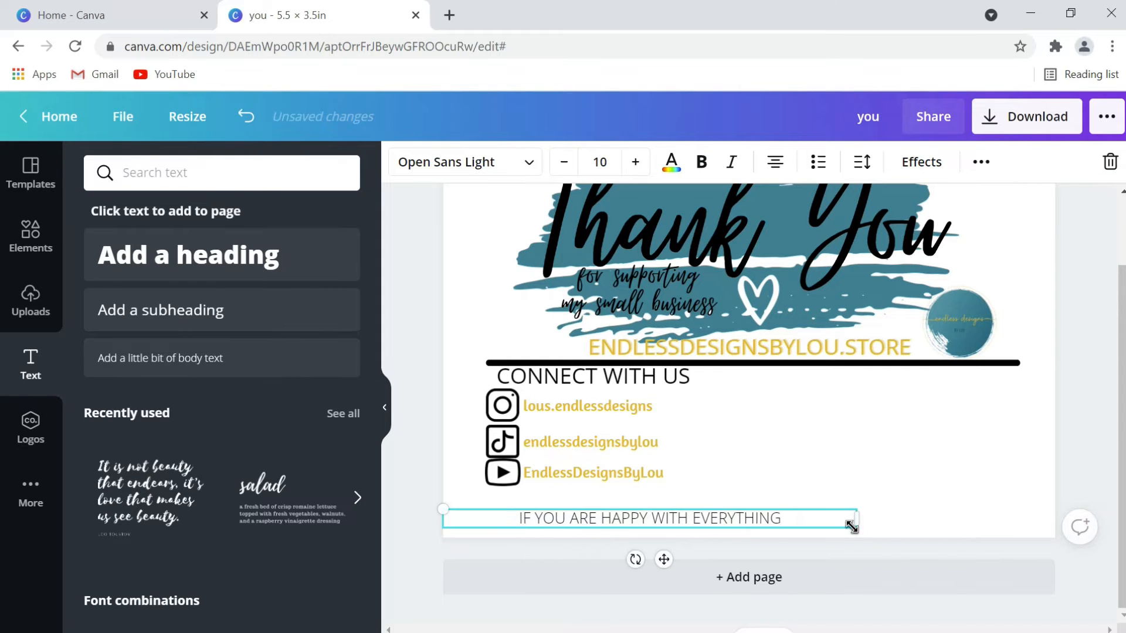
type(", WE W")
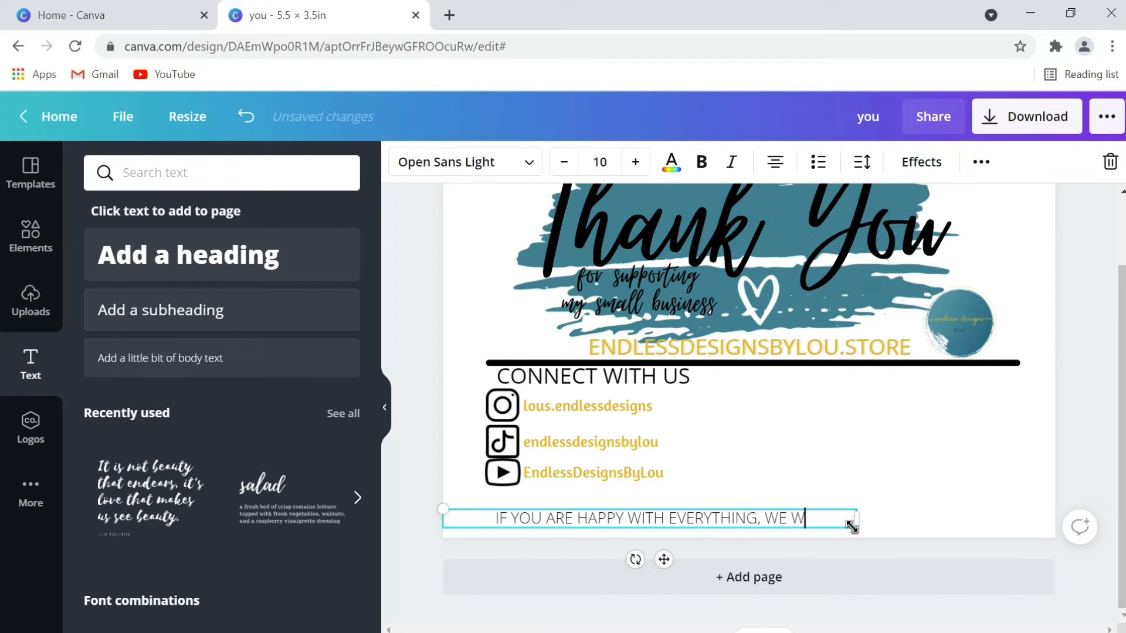
type("OULD BE GRATE")
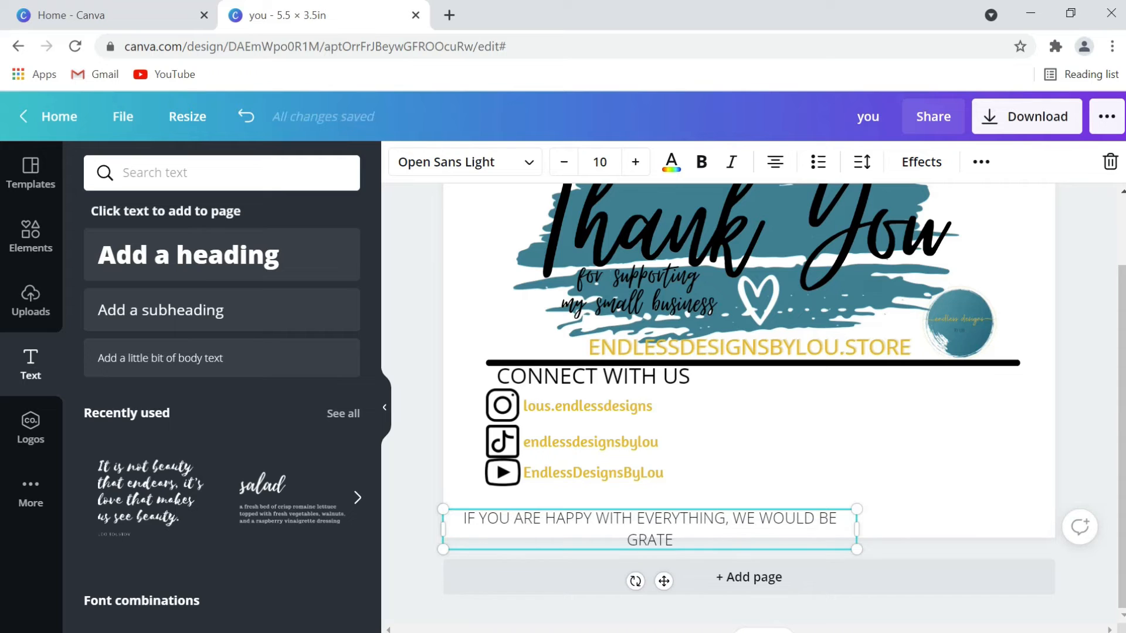
type("FUL FOR A REVIEW")
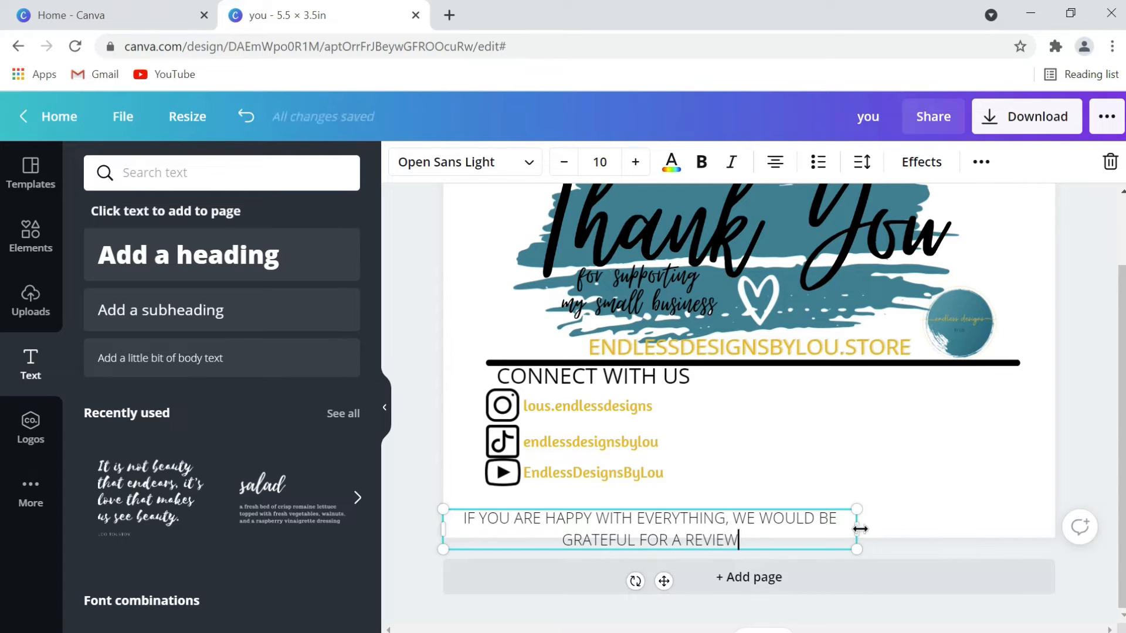
Widen the review request's text box to fit one line and set its font size to 8
left_click_drag(858, 529, 1003, 520)
left_click(564, 162)
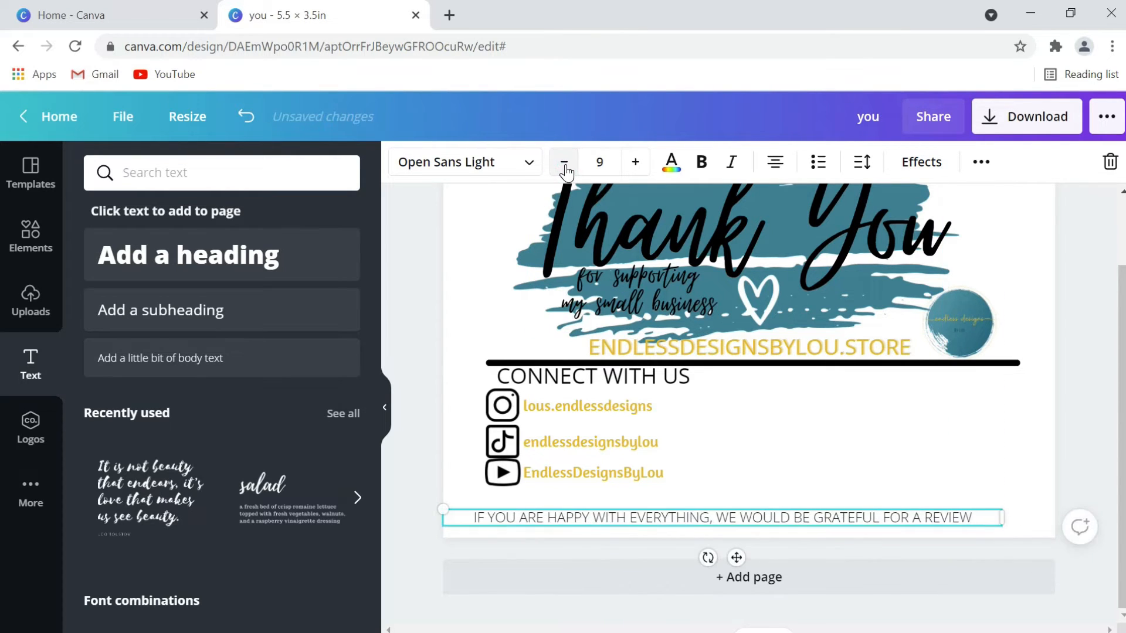
left_click(564, 162)
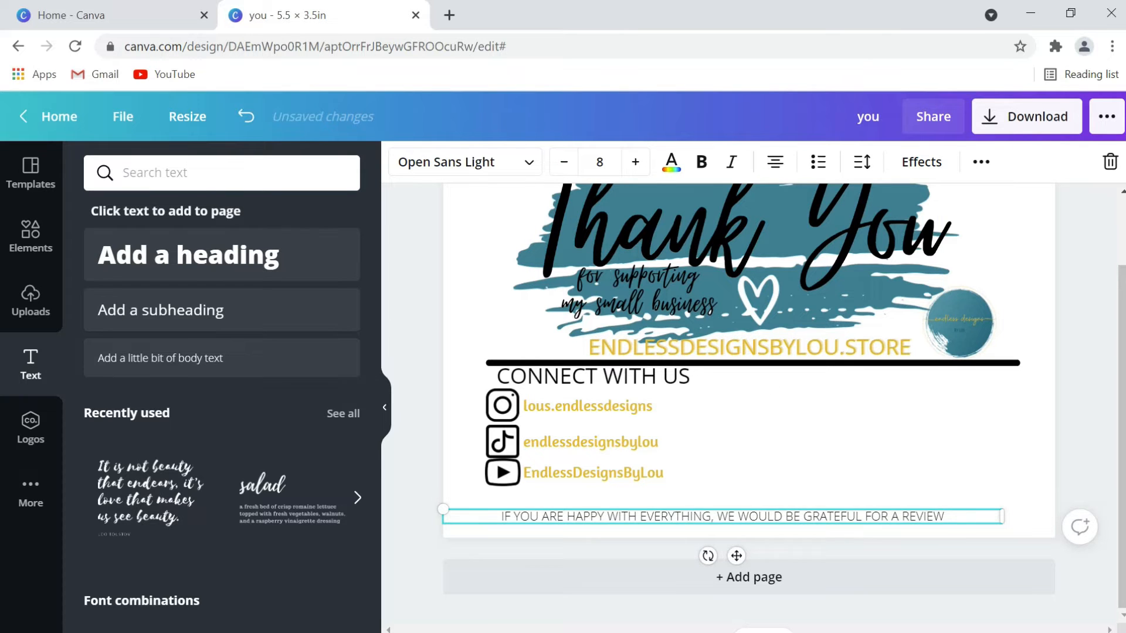
Try bold on the review request text
key("ctrl+a")
left_click(701, 162)
left_click(866, 485)
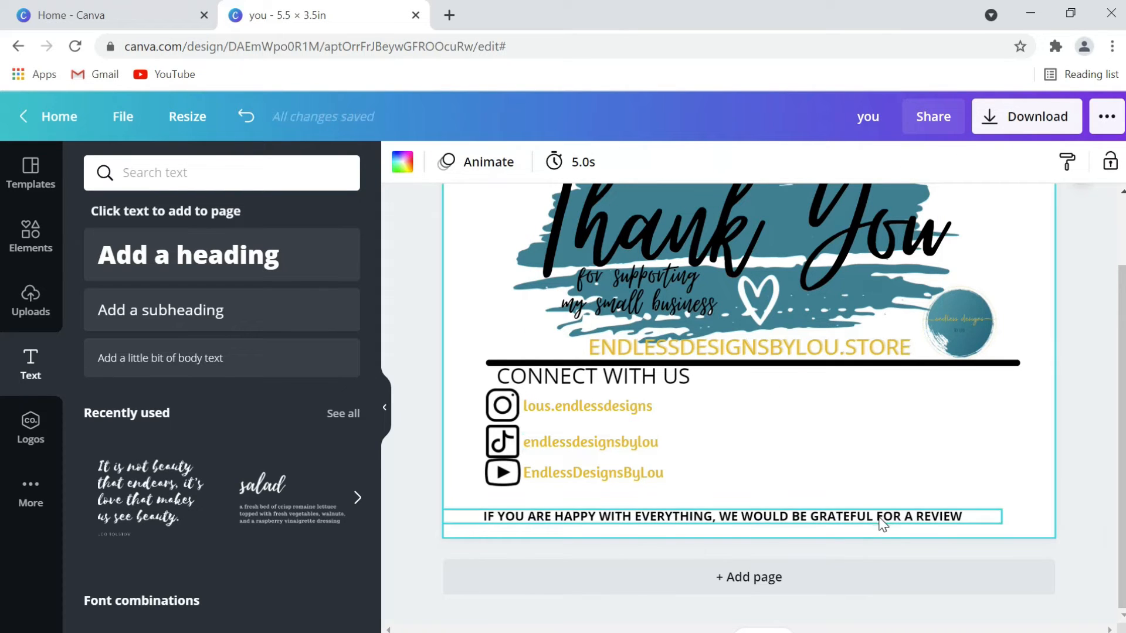
left_click(246, 116)
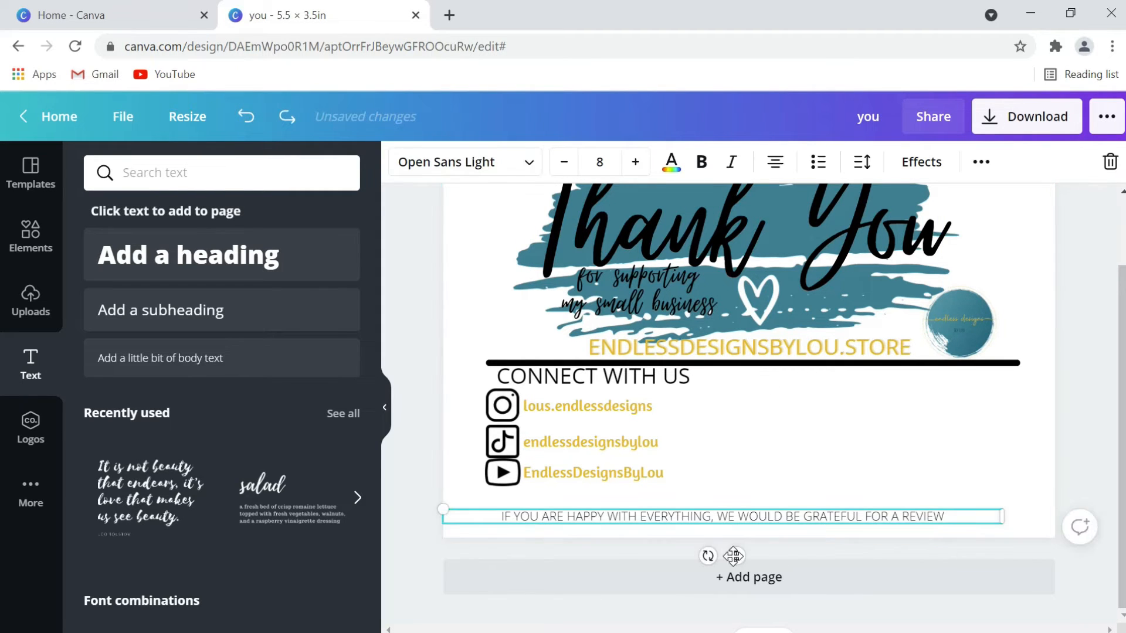
Narrow the review request's text box to its text and move it slightly lower at the card's lower left
left_click_drag(1002, 515, 888, 526)
mouse_move(682, 552)
left_mouse_down()
mouse_move(675, 557)
mouse_move(691, 562)
left_mouse_up()
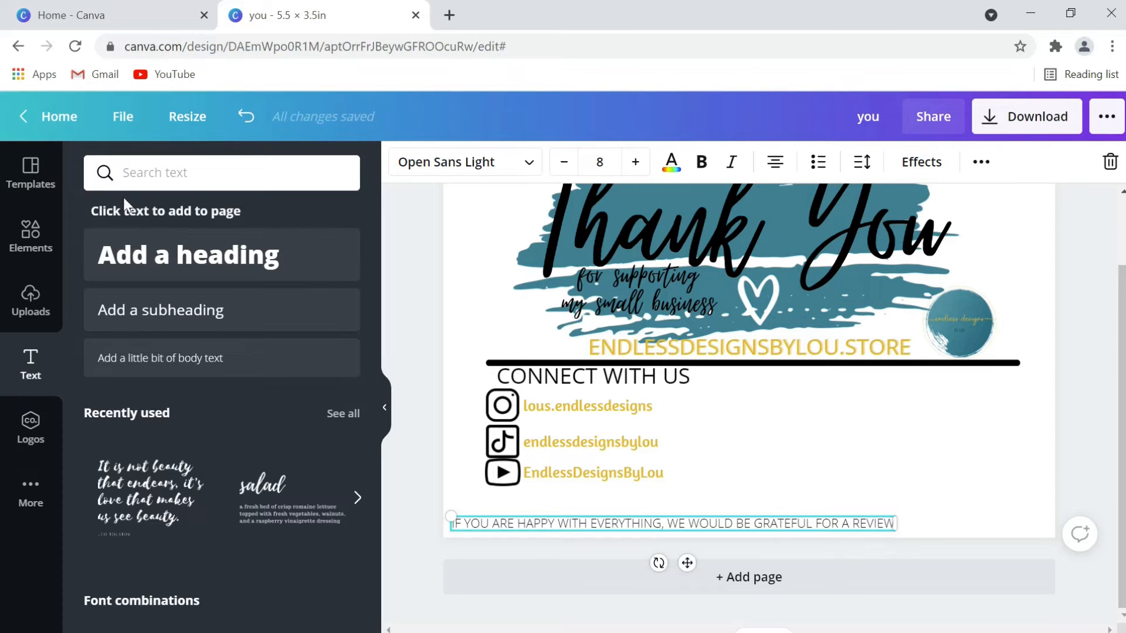
Search the design elements for STAR
left_click(30, 234)
left_click(312, 171)
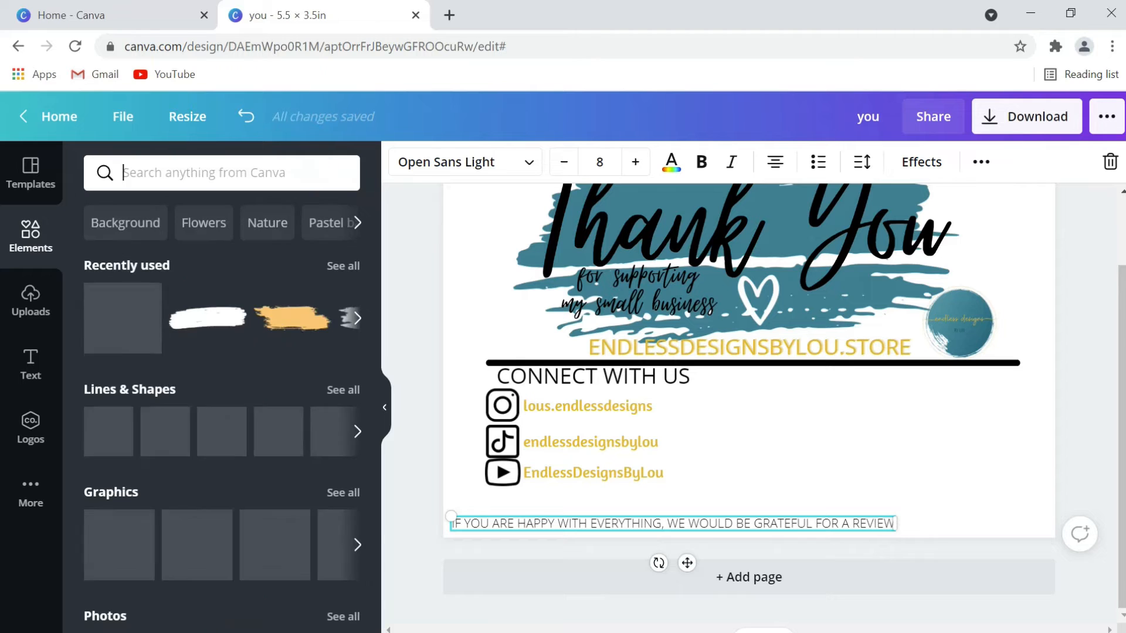
type("STAR")
key("Return")
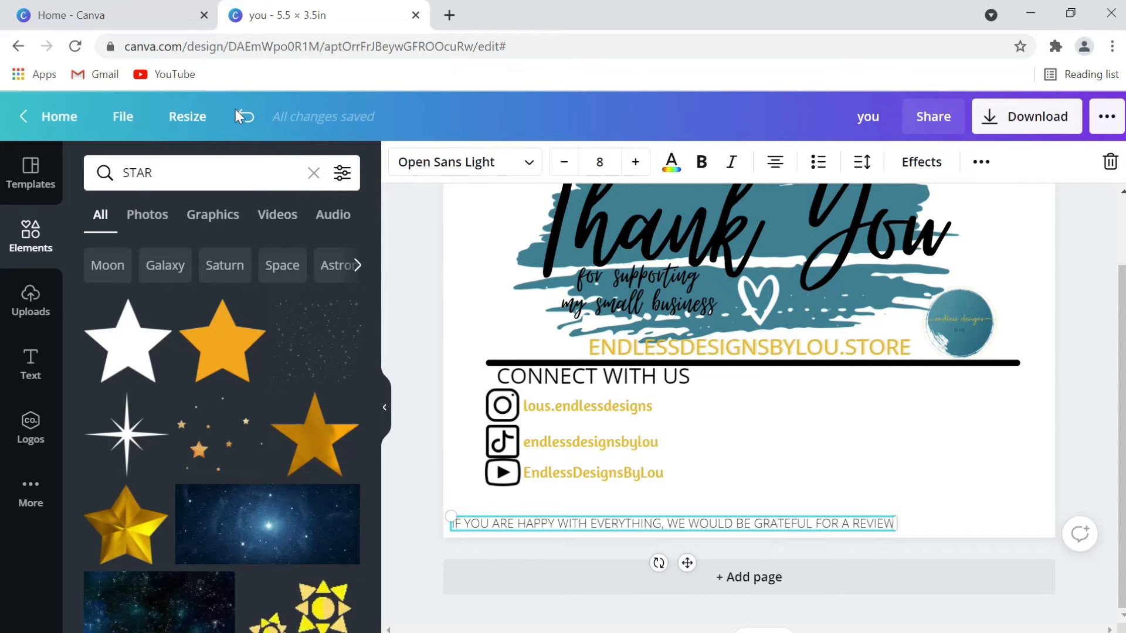
Insert the solid star, shrink it to text height right after the review request and colour it gold
left_click(128, 338)
left_click_drag(777, 393, 867, 485)
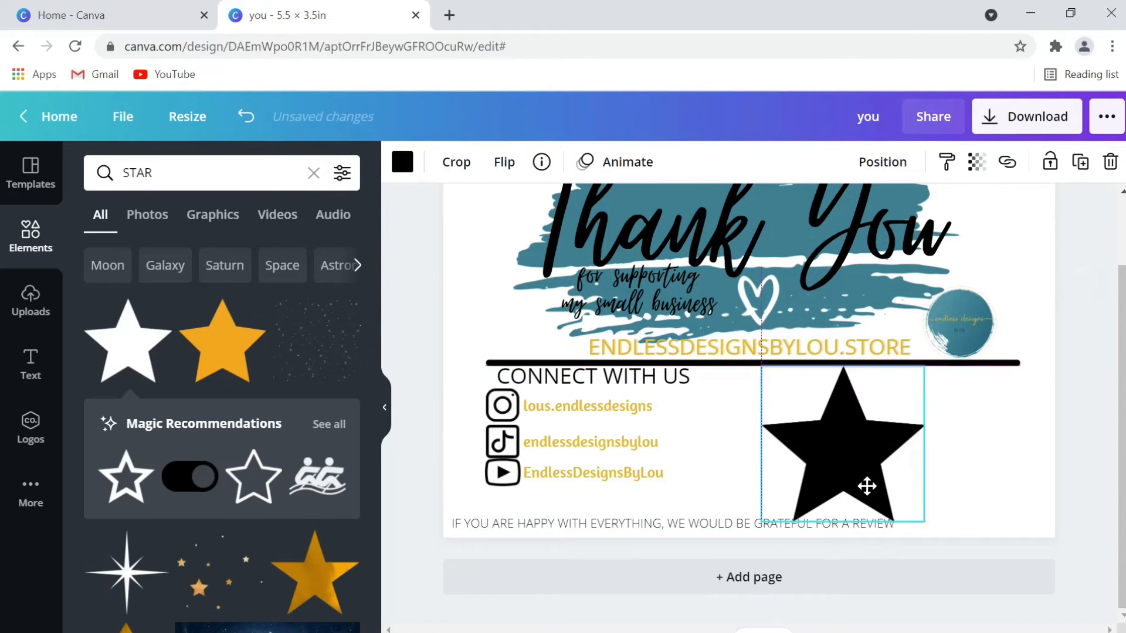
mouse_move(922, 526)
left_mouse_down()
mouse_move(798, 401)
mouse_move(913, 526)
left_mouse_up()
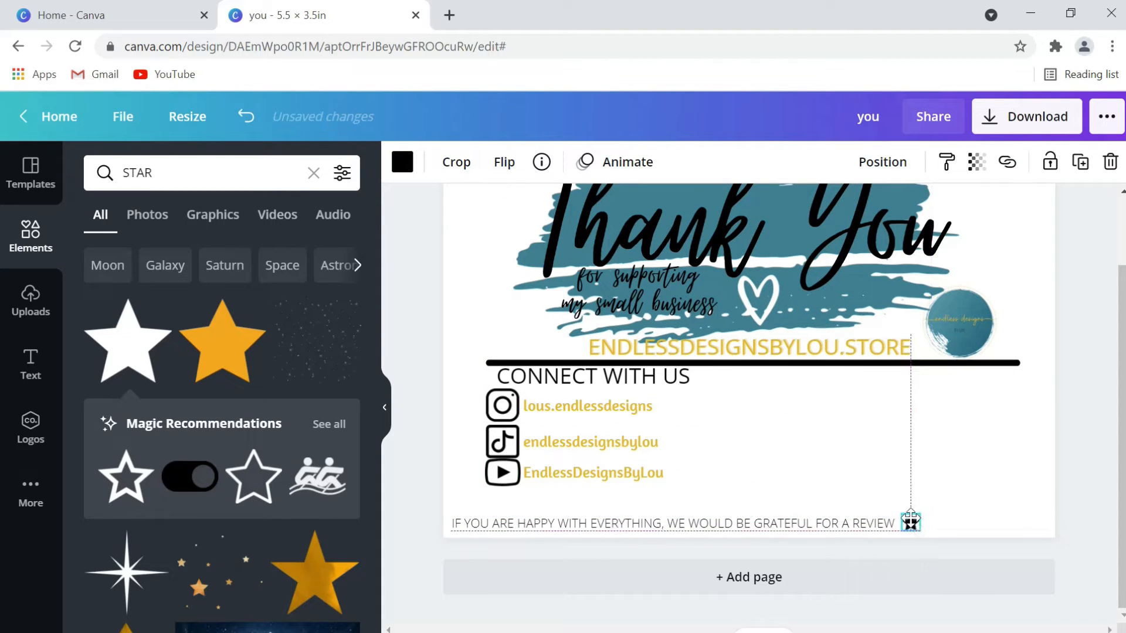
left_click(402, 162)
left_click(260, 253)
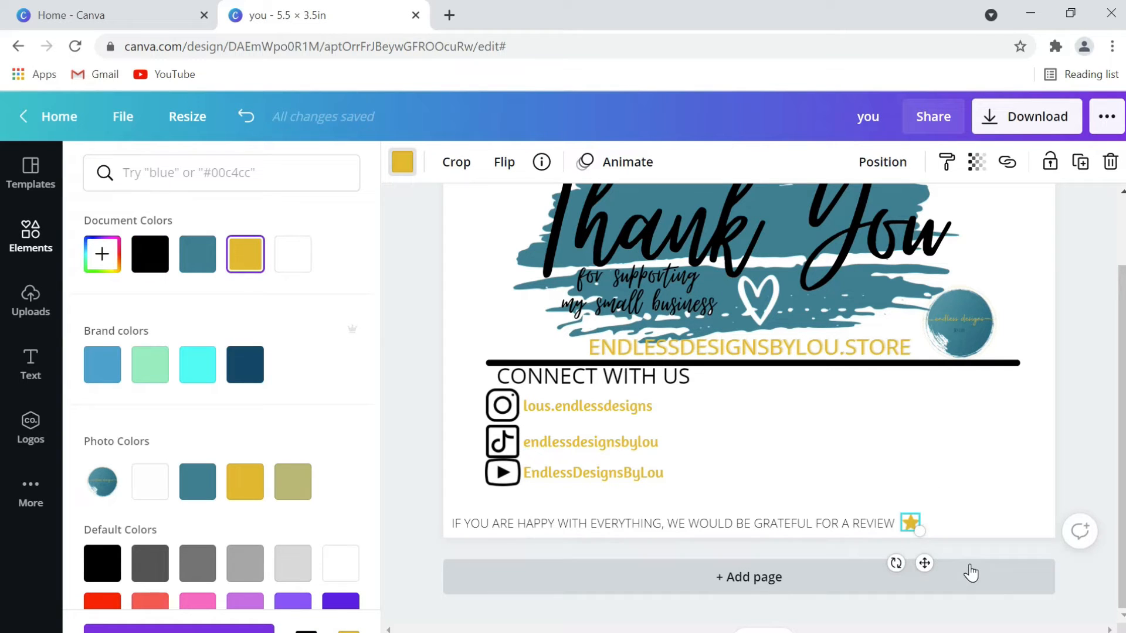
Duplicate the gold star into a row of five after the review request and centre the whole line on the card
key("ctrl+d")
mouse_move(948, 586)
left_mouse_down()
mouse_move(945, 564)
mouse_move(977, 573)
mouse_move(947, 585)
mouse_move(993, 579)
mouse_move(914, 566)
mouse_move(932, 575)
left_mouse_up()
key("ctrl+z")
key("ctrl+d")
left_click(1013, 524)
left_click_drag(1013, 524, 949, 528)
right_click(921, 522)
left_click(976, 630)
left_click_drag(877, 526, 883, 523)
left_click(895, 555)
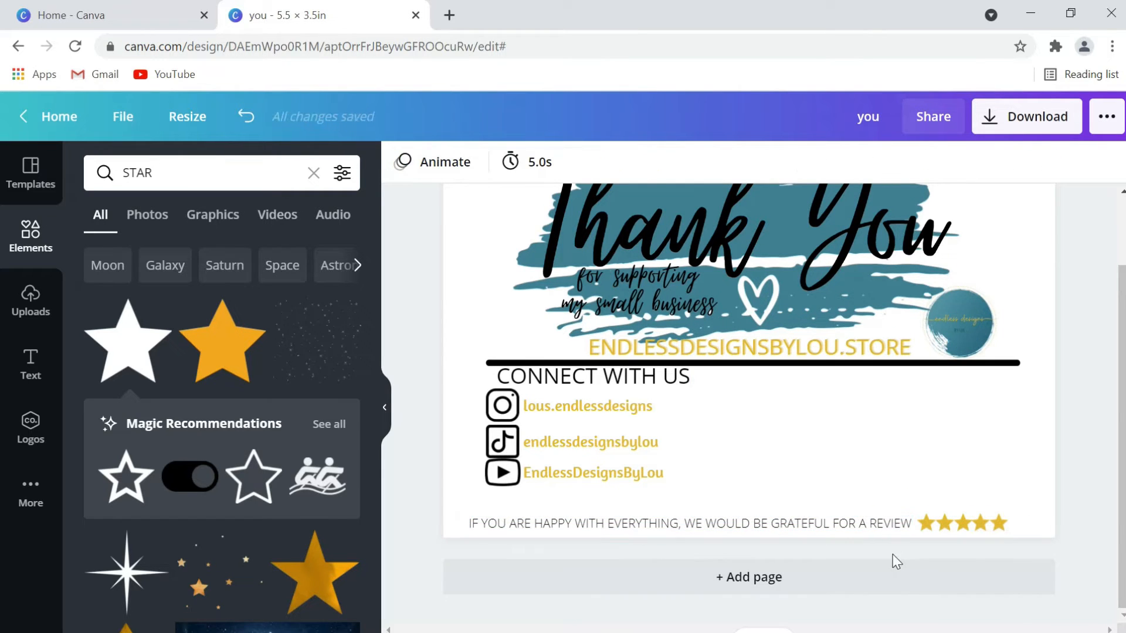
Set the CONNECT WITH US heading's font size to 12 and move it left above the social media icons
scroll(892, 554, "up", 2)
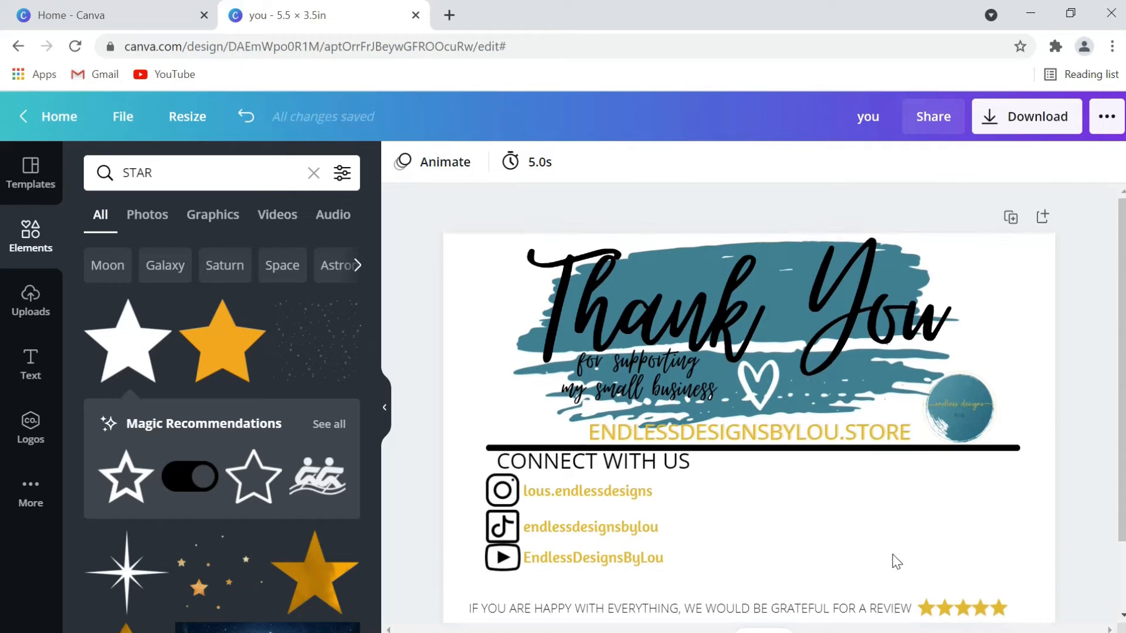
left_click(661, 463)
left_click(564, 162)
left_click(564, 162)
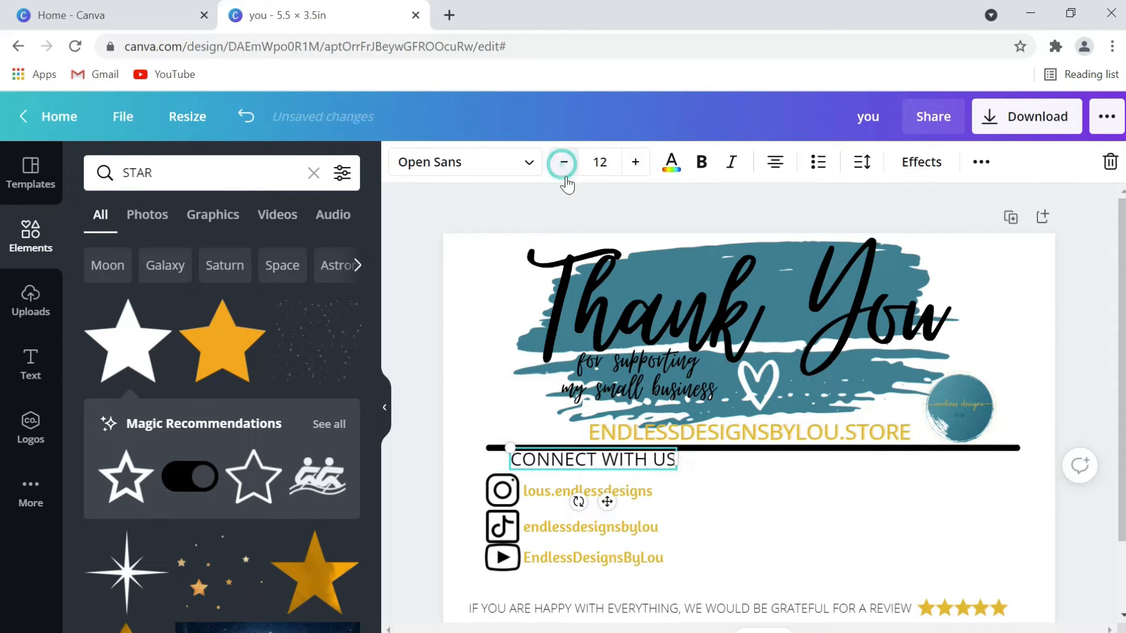
left_click_drag(596, 503, 585, 498)
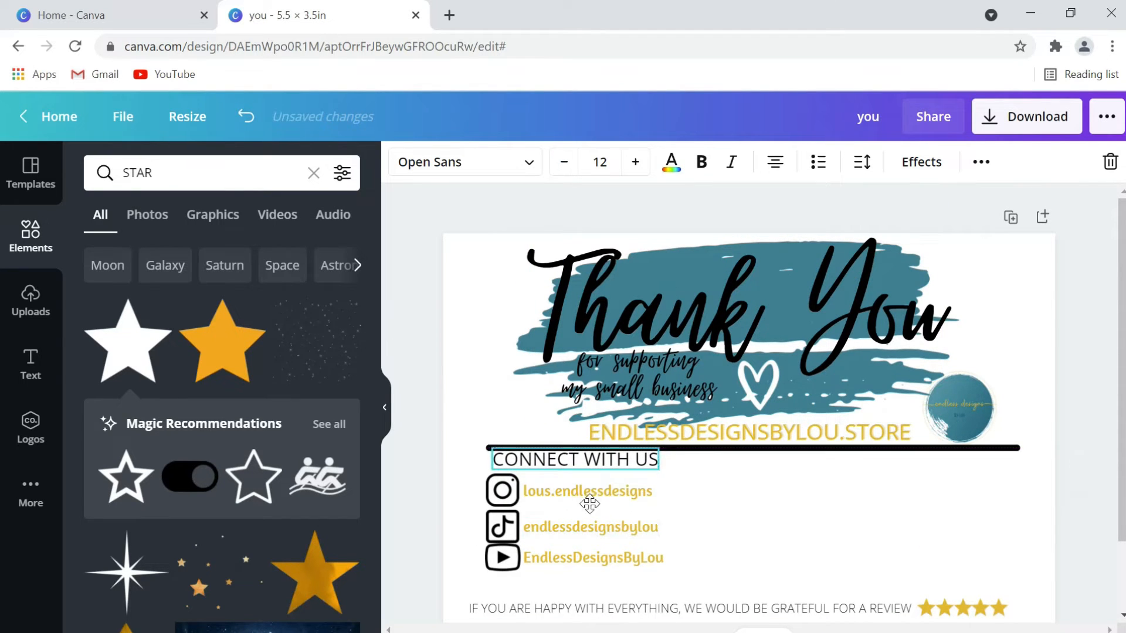
left_click(724, 541)
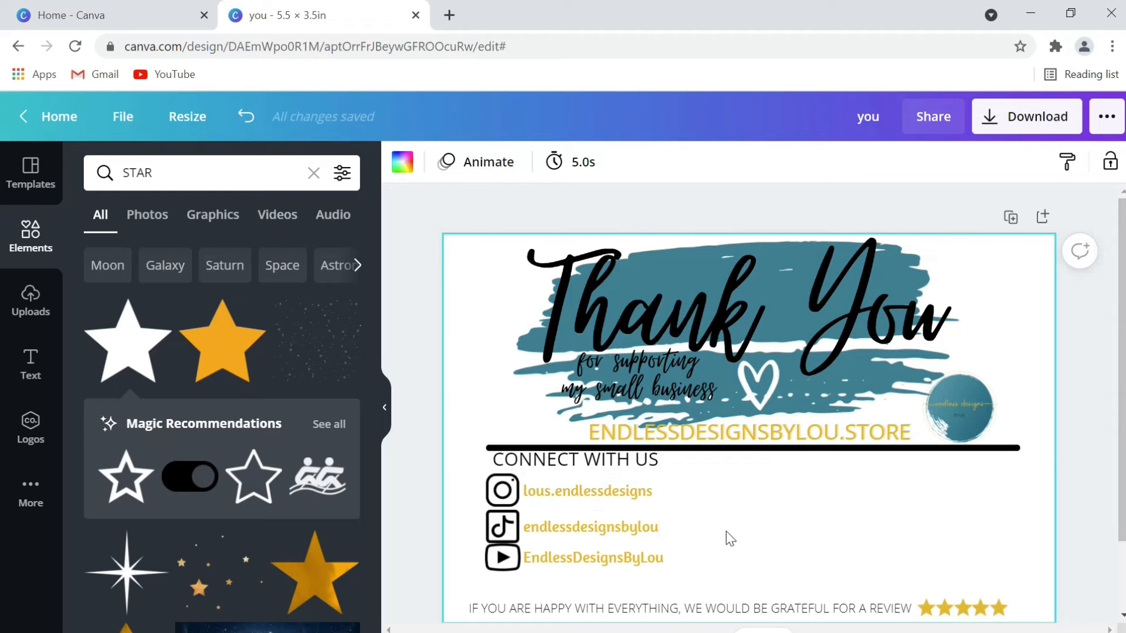
Select the three social media icons with their handles and scale them down slightly together
left_click_drag(697, 490, 476, 585)
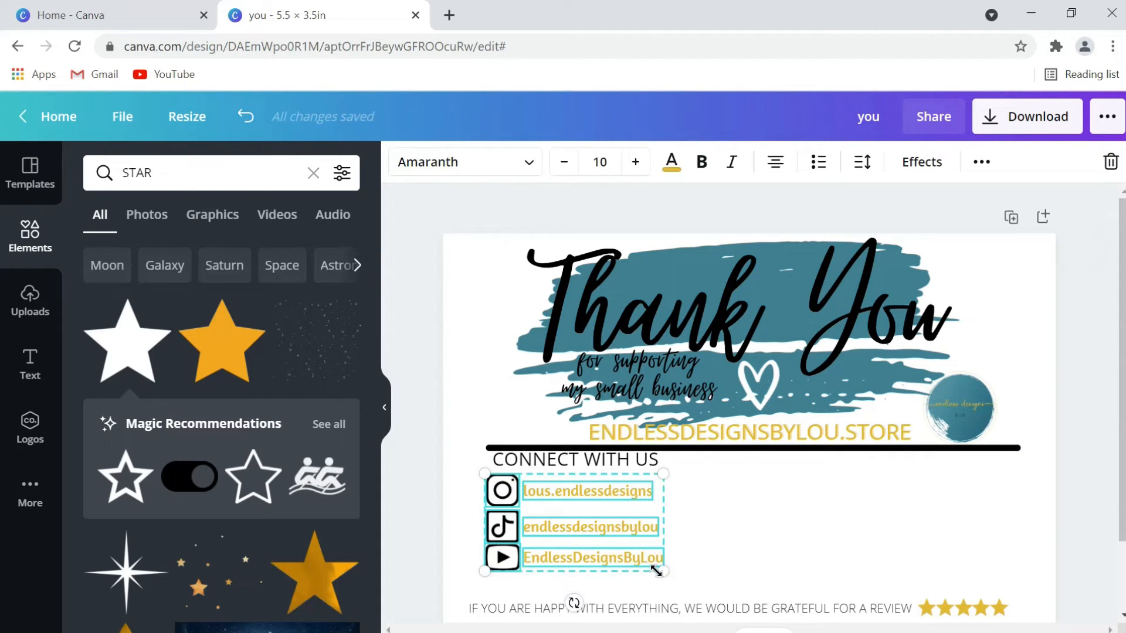
left_click_drag(659, 567, 648, 558)
left_click(708, 559)
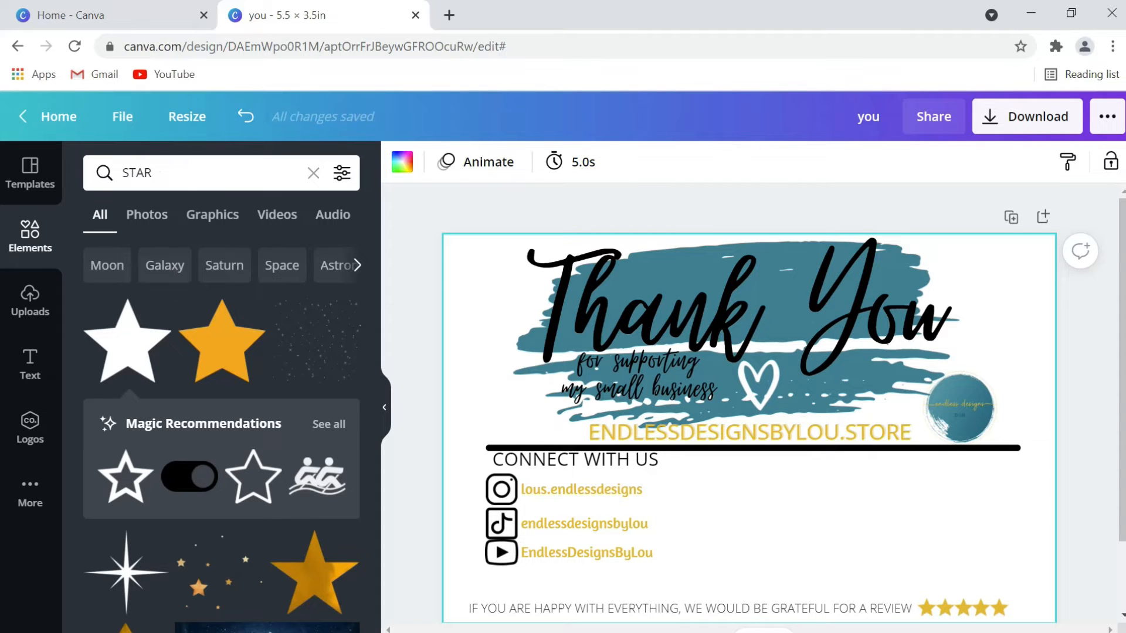
Search the elements for a circle, insert the outlined circle, shrink it and place it below the divider, right of the social media handles
double_click(161, 172)
type("CIRCLE")
left_click(164, 248)
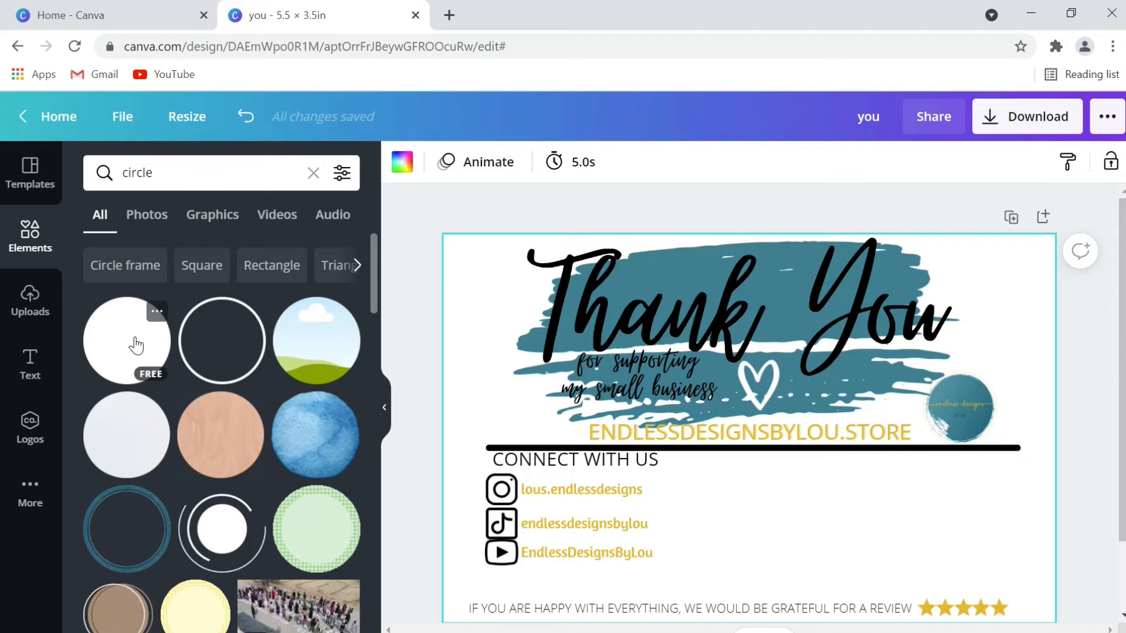
left_click(195, 380)
left_click_drag(859, 537, 771, 463)
left_click_drag(715, 456, 884, 545)
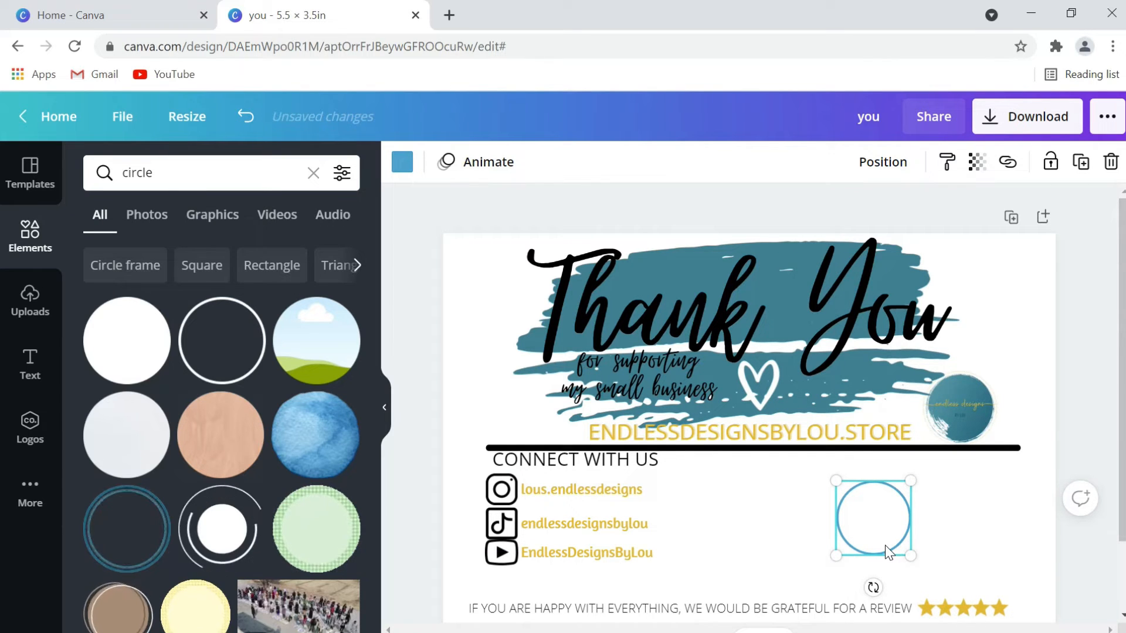
left_click_drag(890, 548, 896, 553)
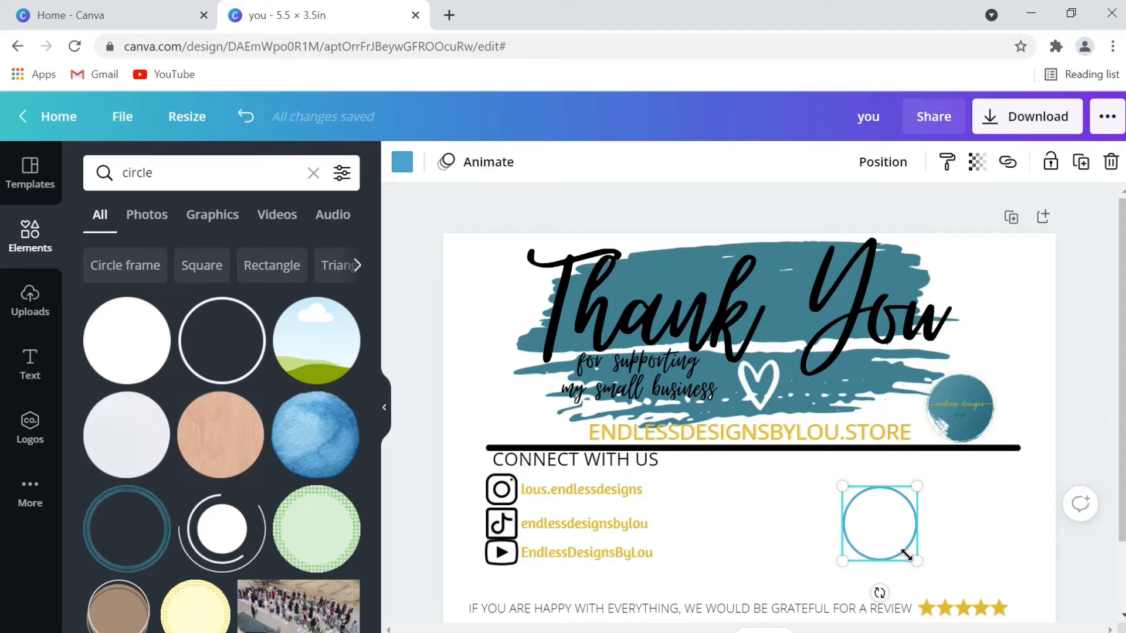
left_click_drag(915, 567, 909, 552)
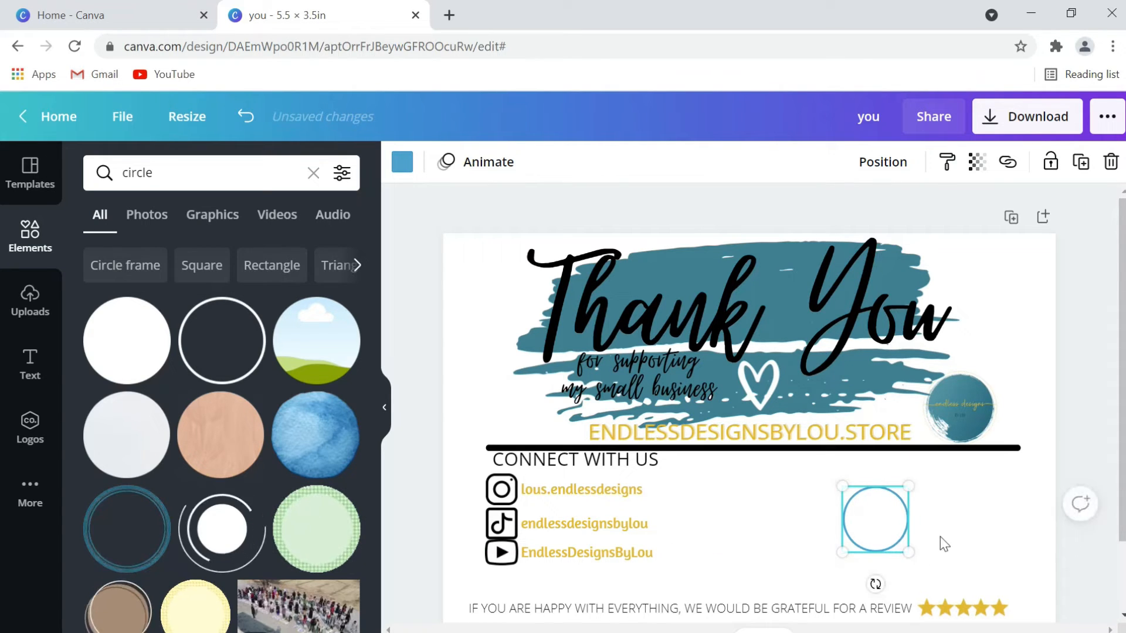
Recolour the circle outline with the document's dark teal that matches the brush stroke
left_click(941, 536)
left_click(892, 546)
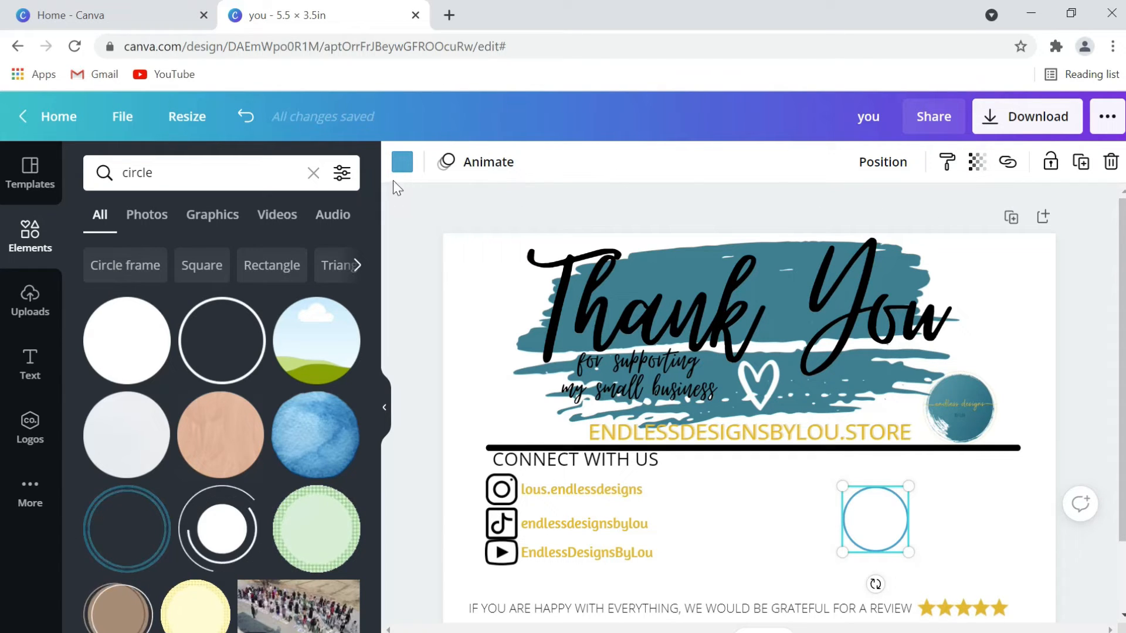
left_click(402, 167)
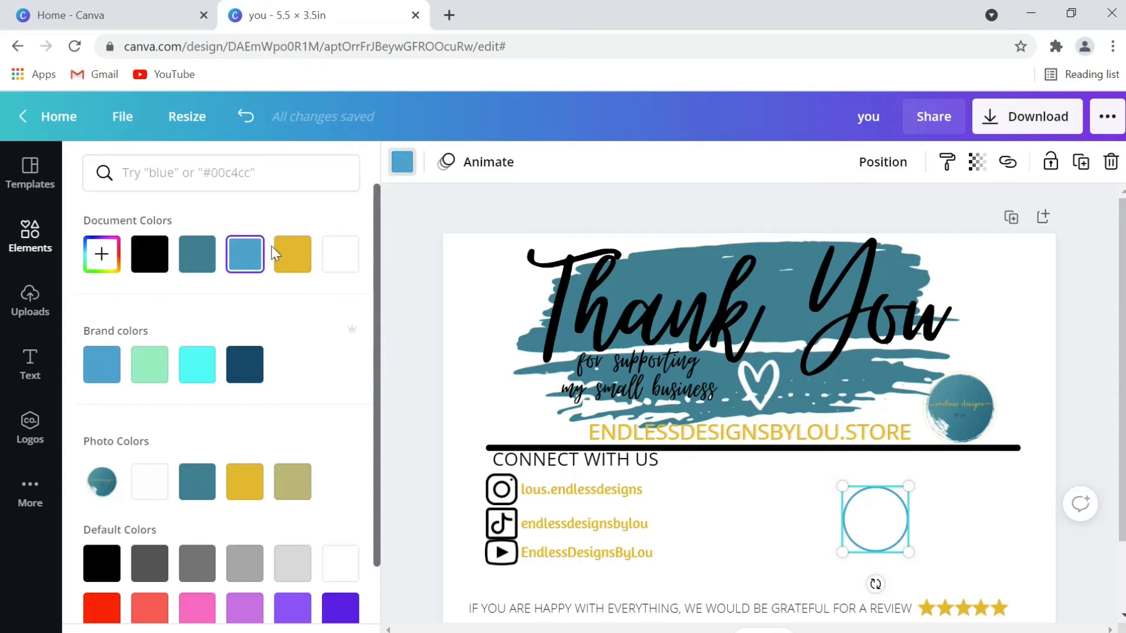
left_click(197, 269)
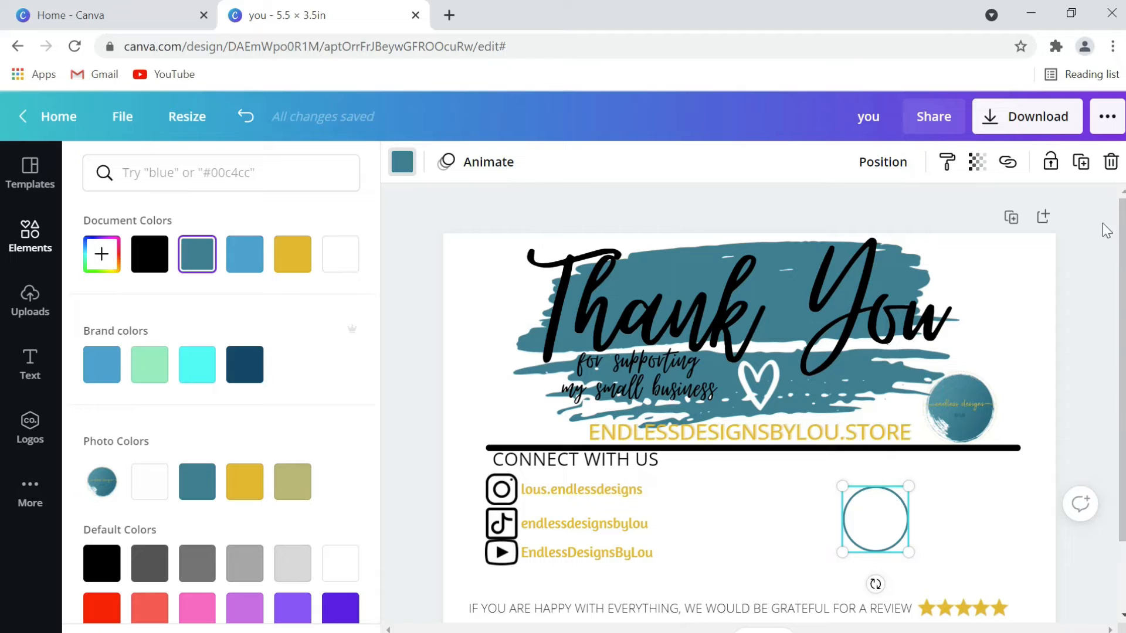
right_click(871, 554)
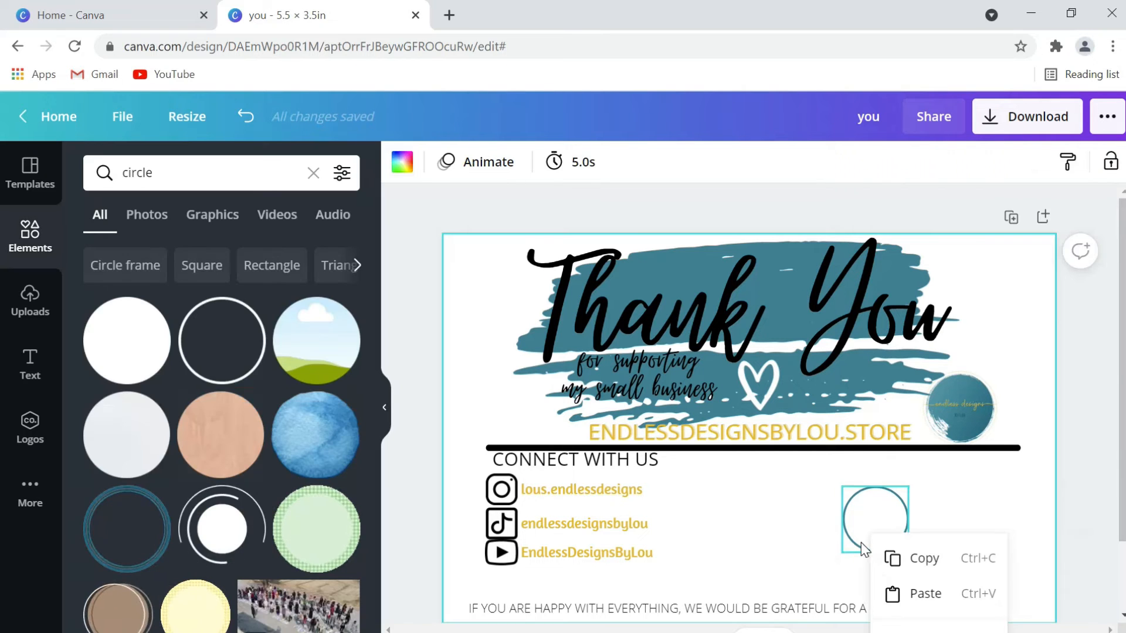
left_click(861, 543)
right_click(861, 543)
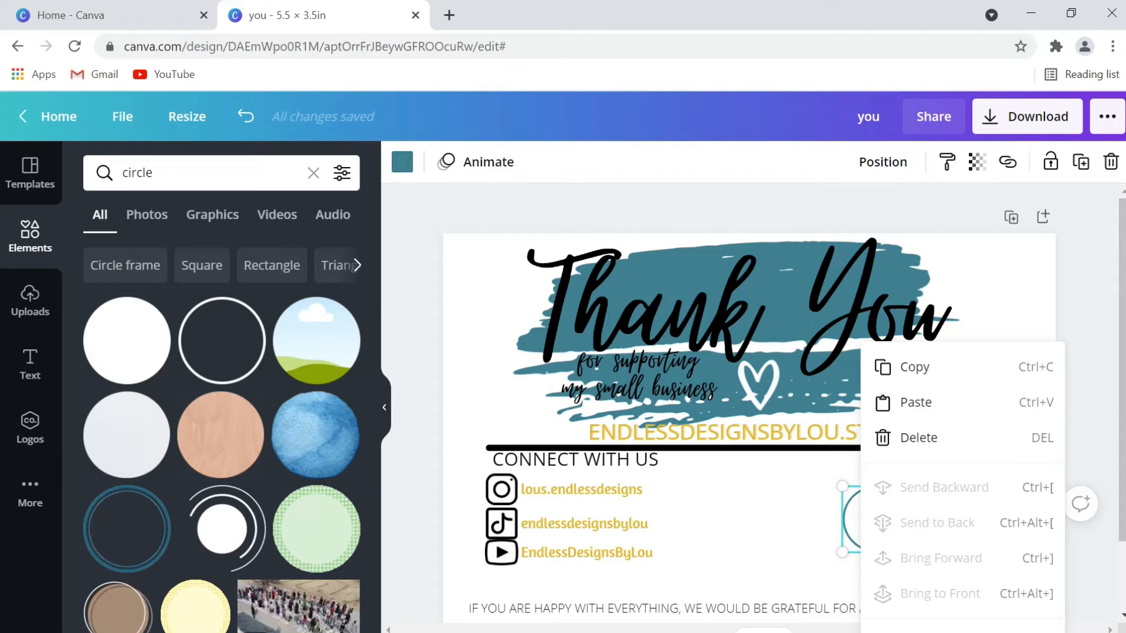
left_click(125, 265)
left_click(811, 512)
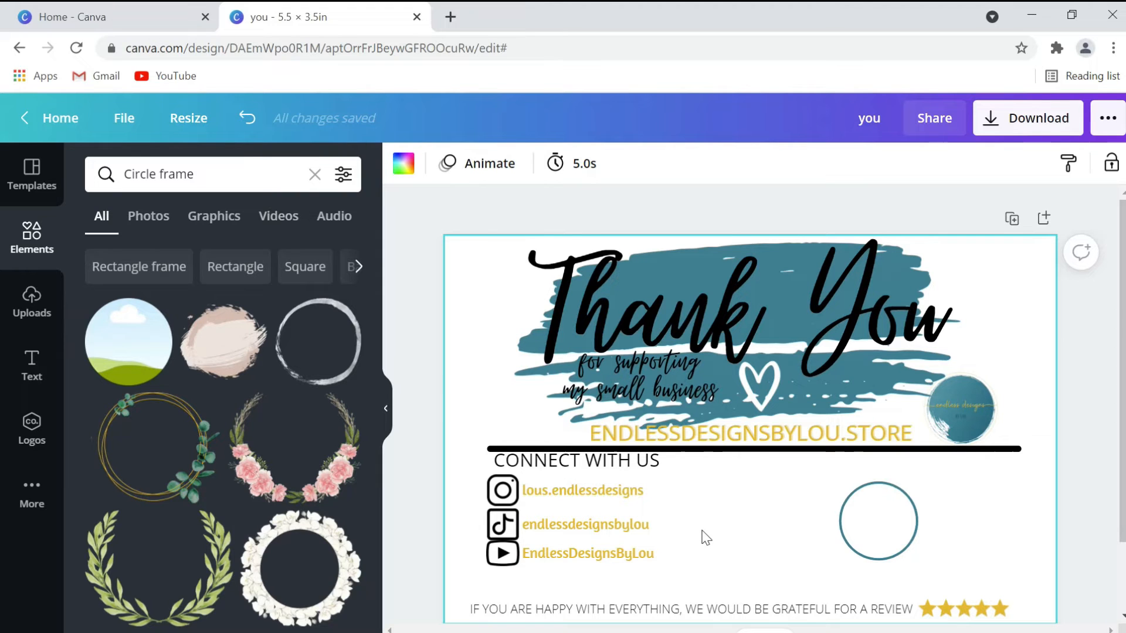
Add a body text box between the social media handles and the circle, reading "15% OFF"
left_click(51, 371)
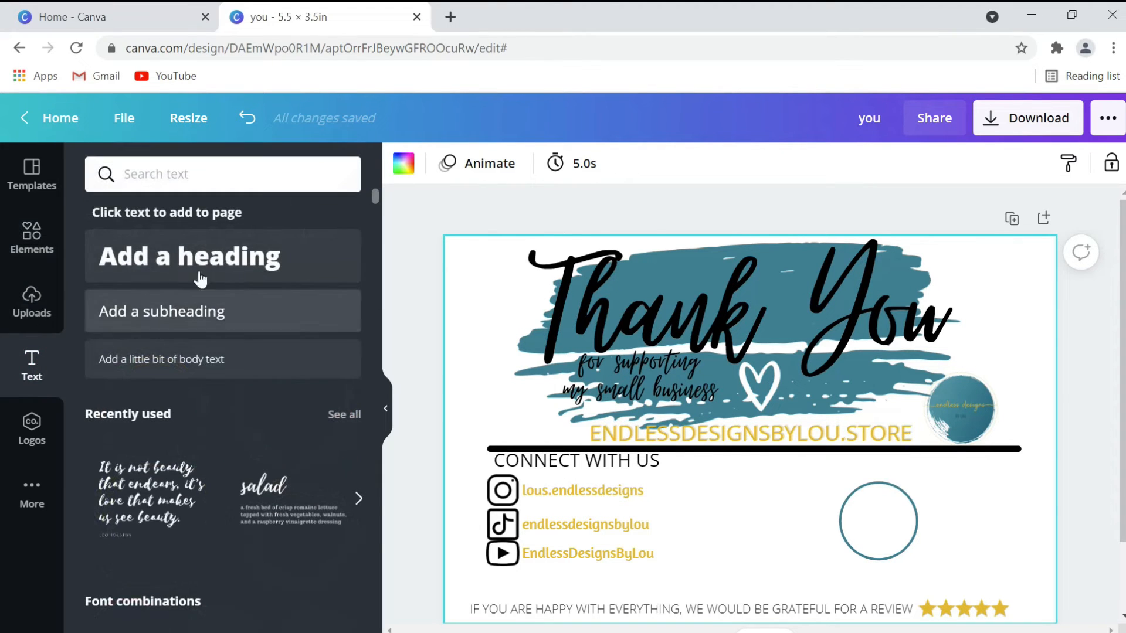
left_click(237, 360)
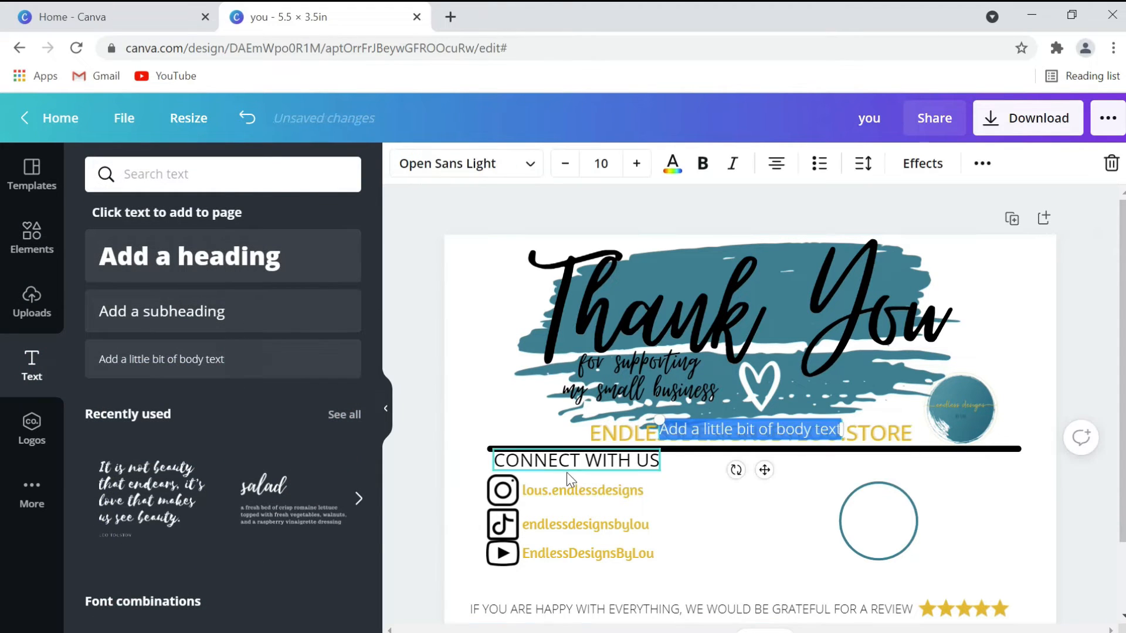
left_click_drag(763, 469, 777, 552)
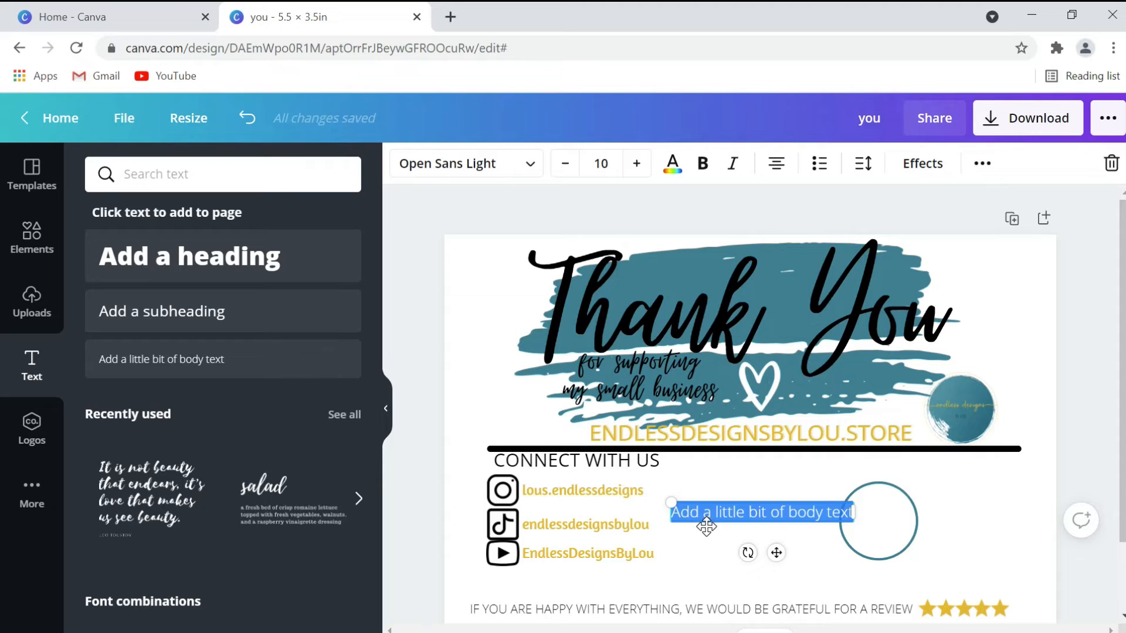
type("15")
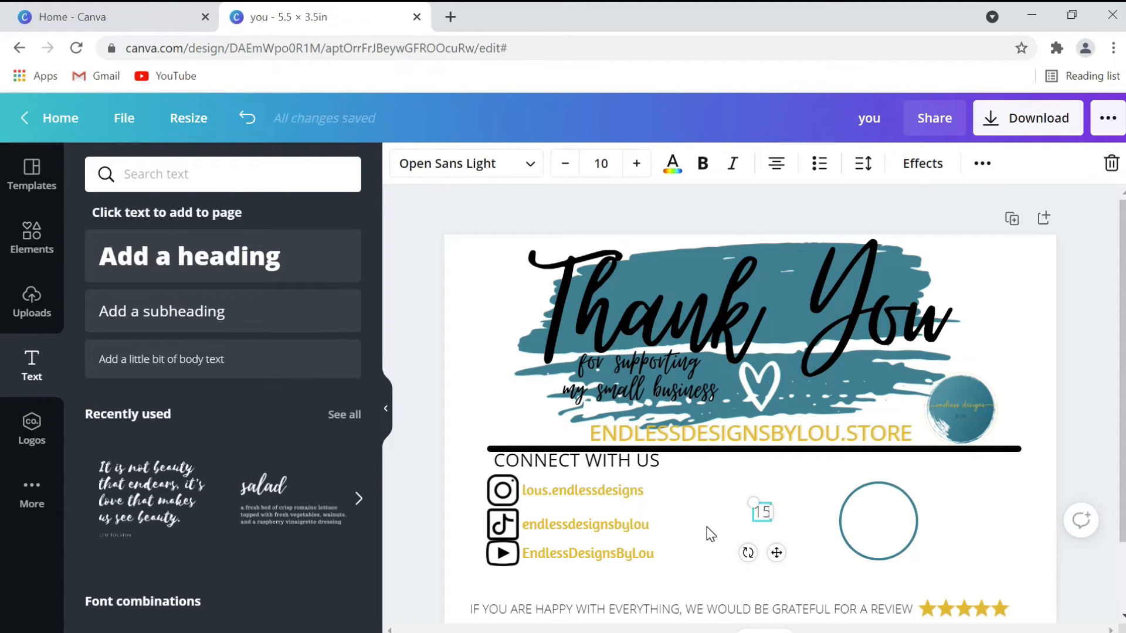
type("%")
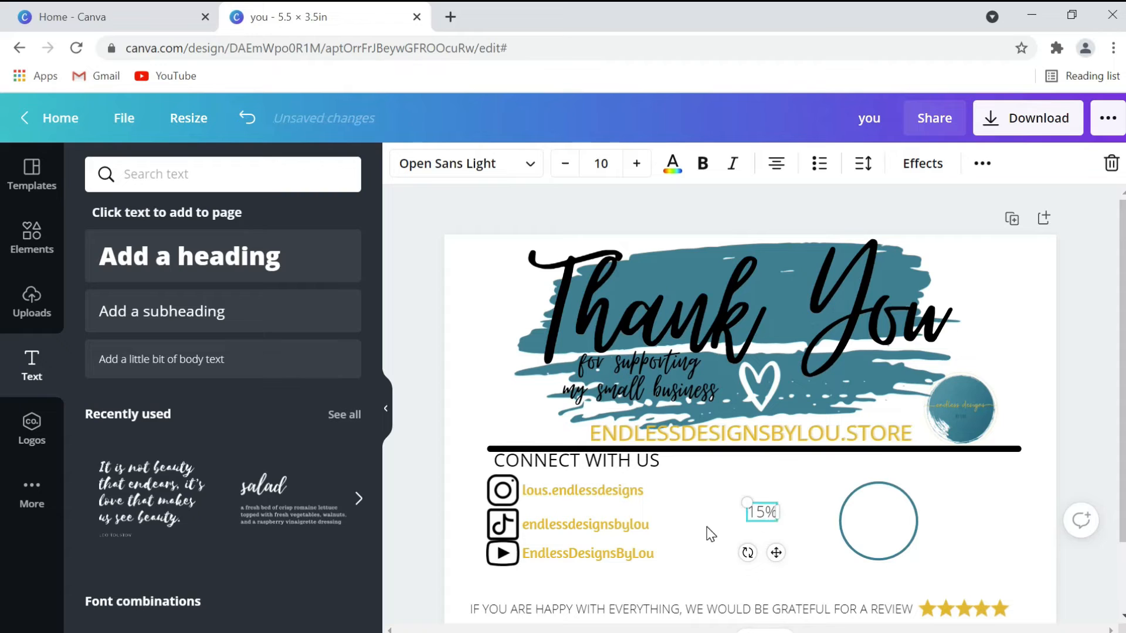
type(" OFF")
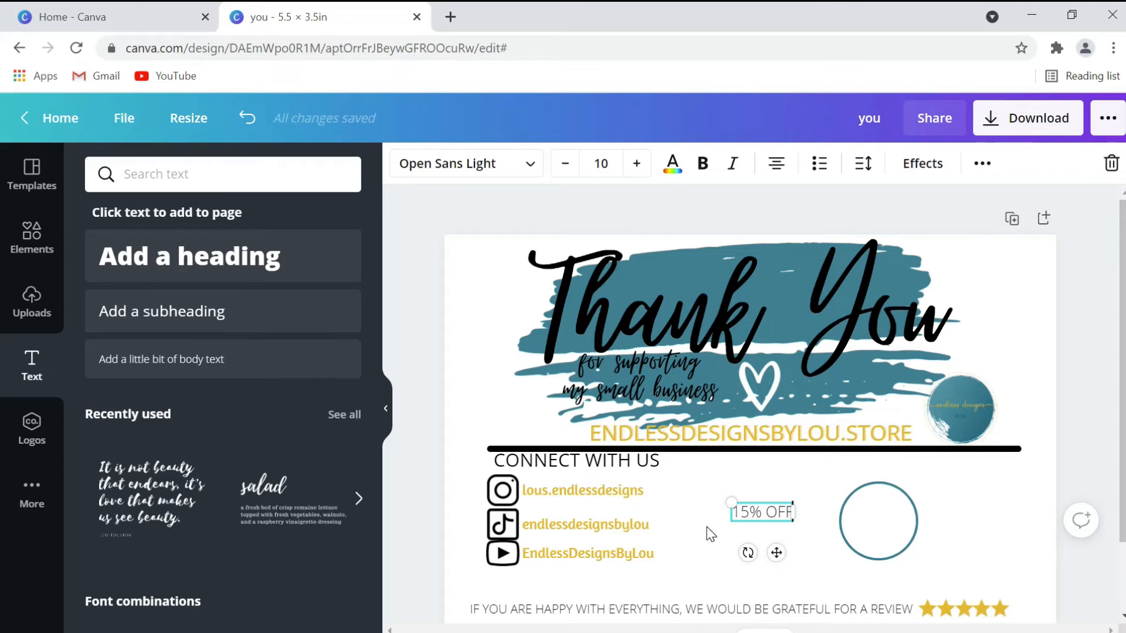
Add a second line reading "CODE:WIN15" under the discount text and widen the text box to fit it on one line
key("Return")
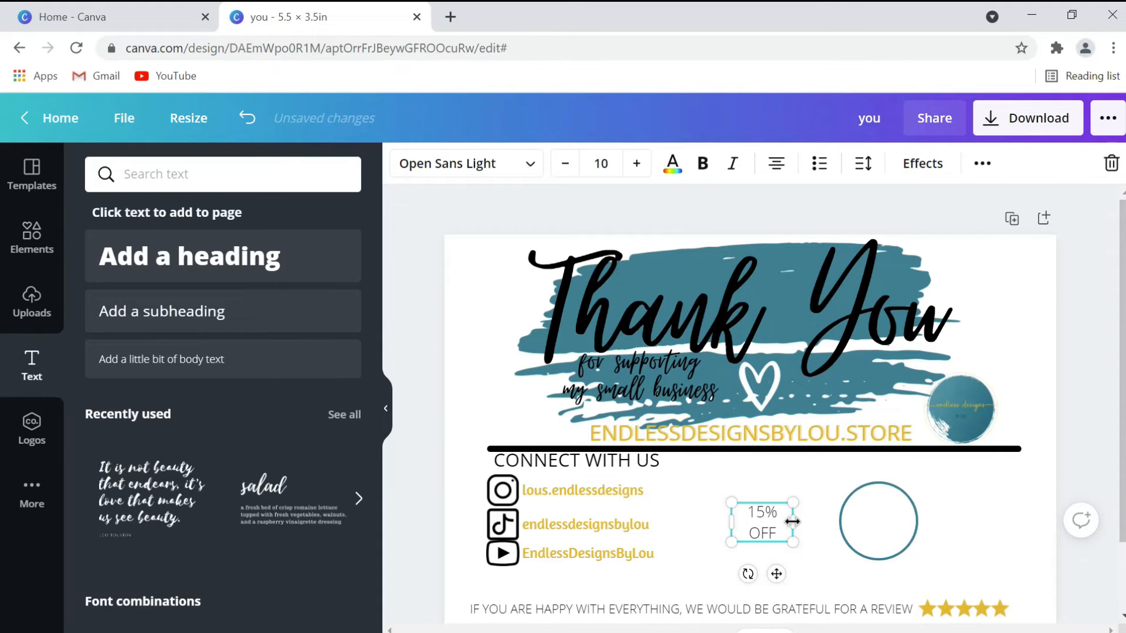
left_click_drag(793, 522, 810, 519)
type("CODE:")
key("BackSpace")
key("BackSpace")
type(":")
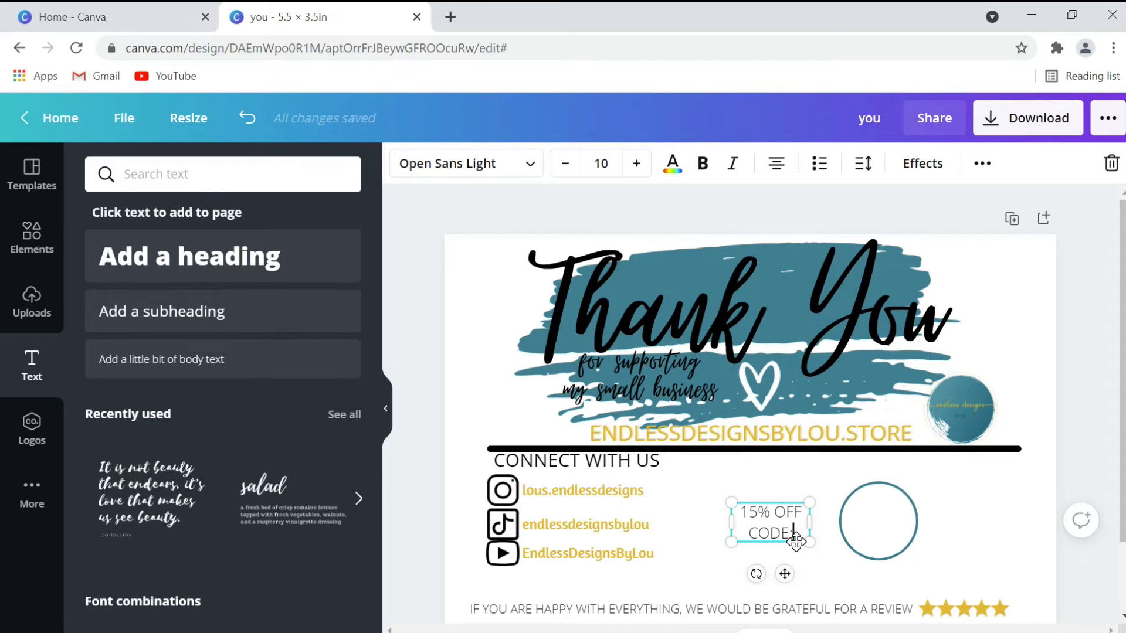
type("WIN")
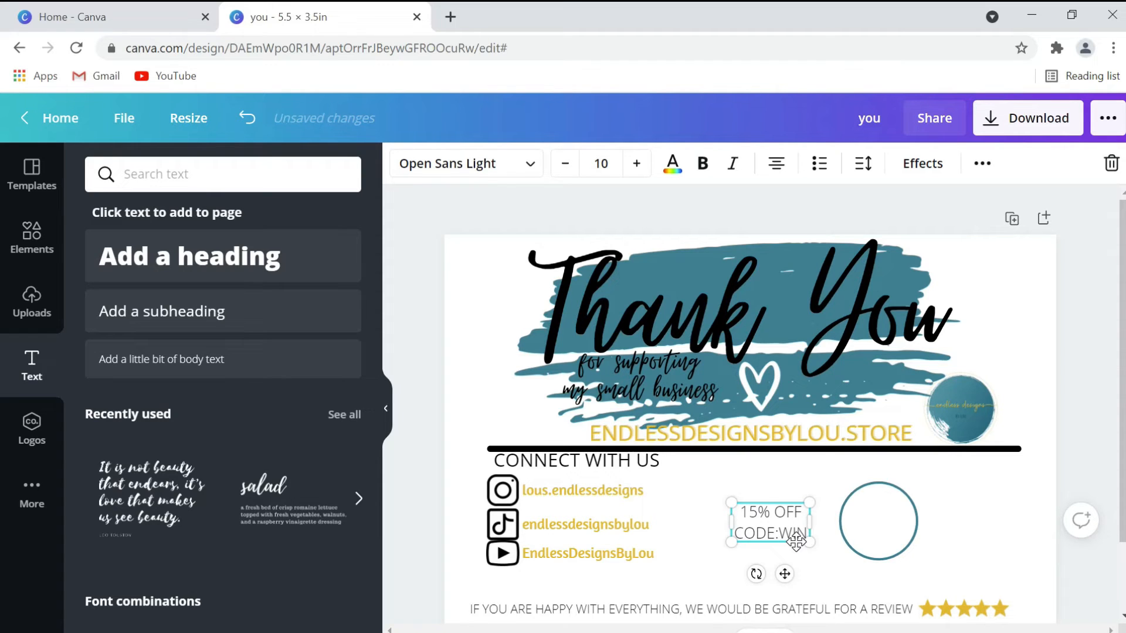
type("15")
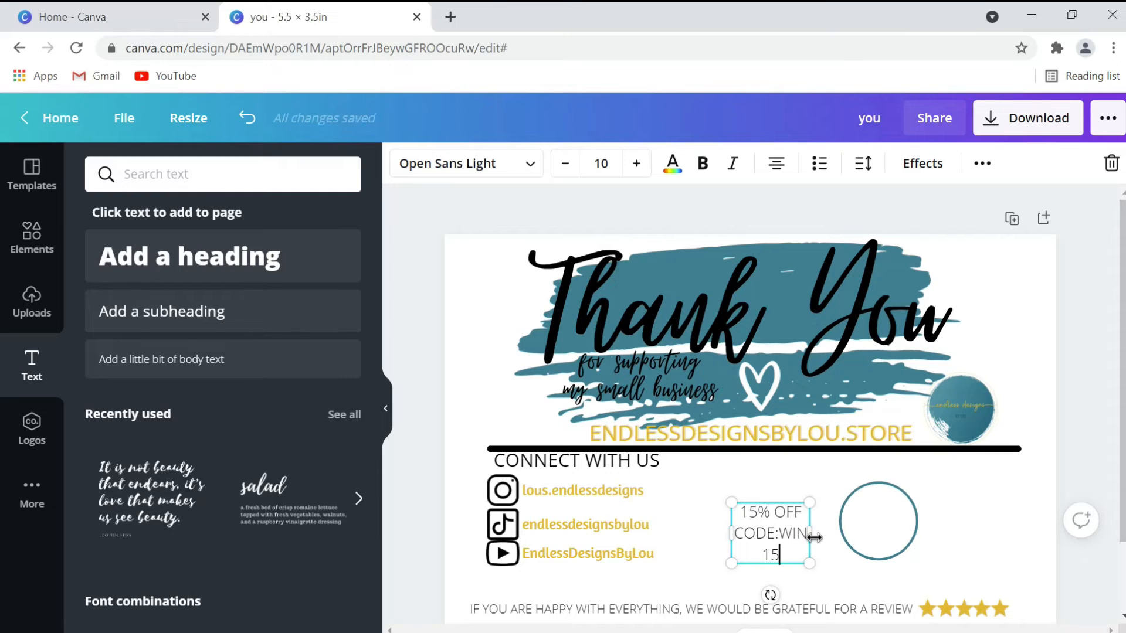
left_click_drag(810, 534, 824, 535)
Move the discount text into the teal circle, shrink it to size 7.2 and centre it there
left_click_drag(797, 577, 893, 570)
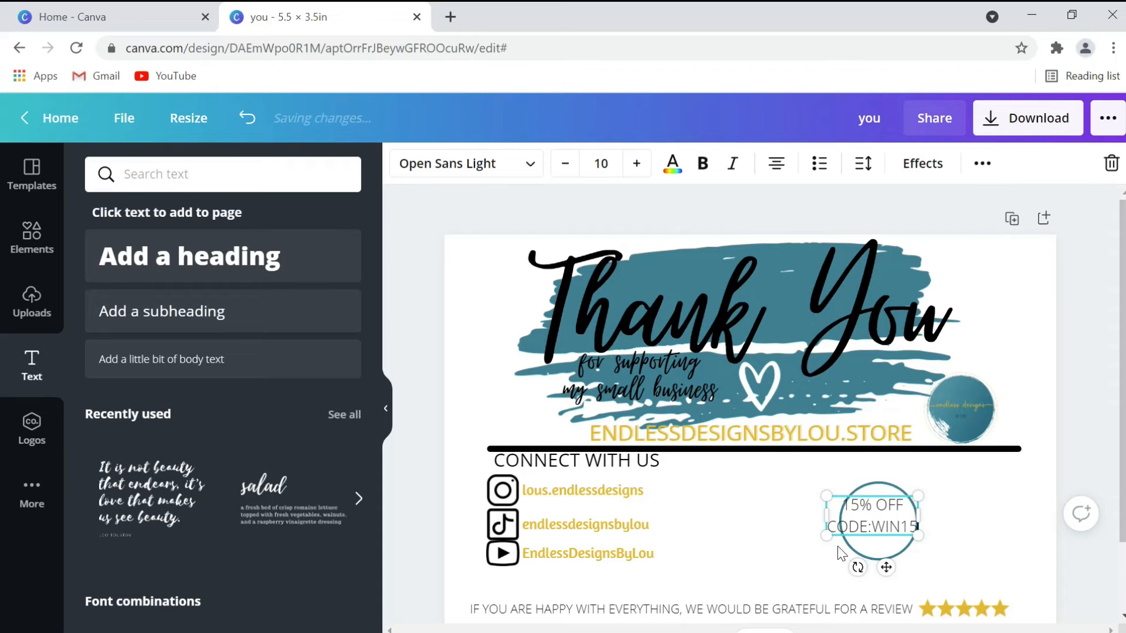
left_click_drag(833, 534, 851, 526)
left_click_drag(899, 555, 892, 563)
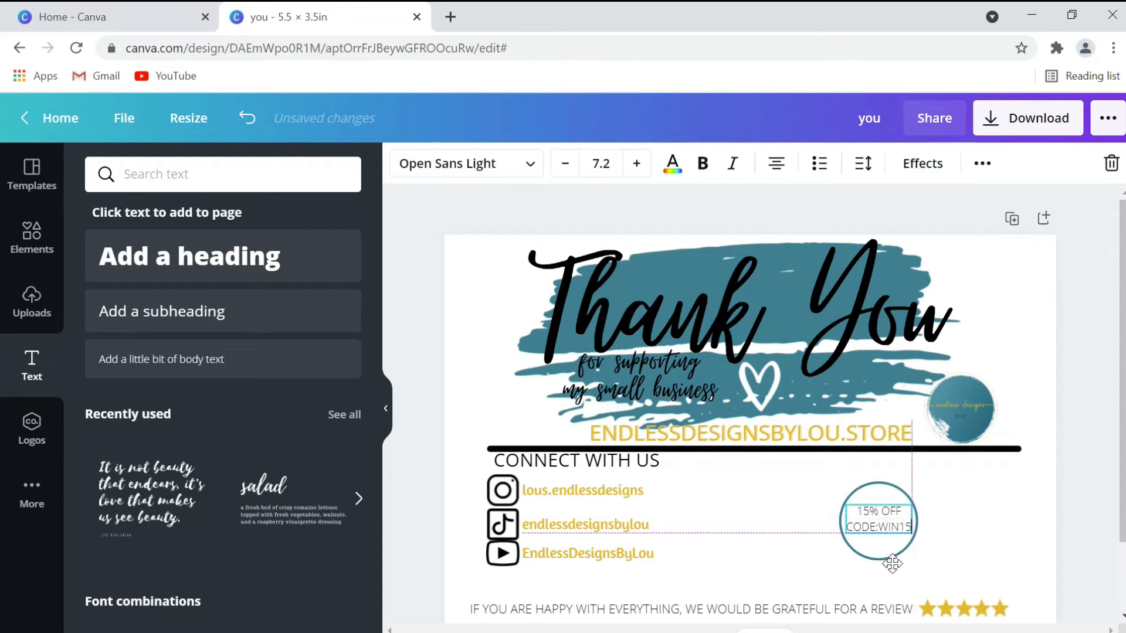
left_click(812, 556)
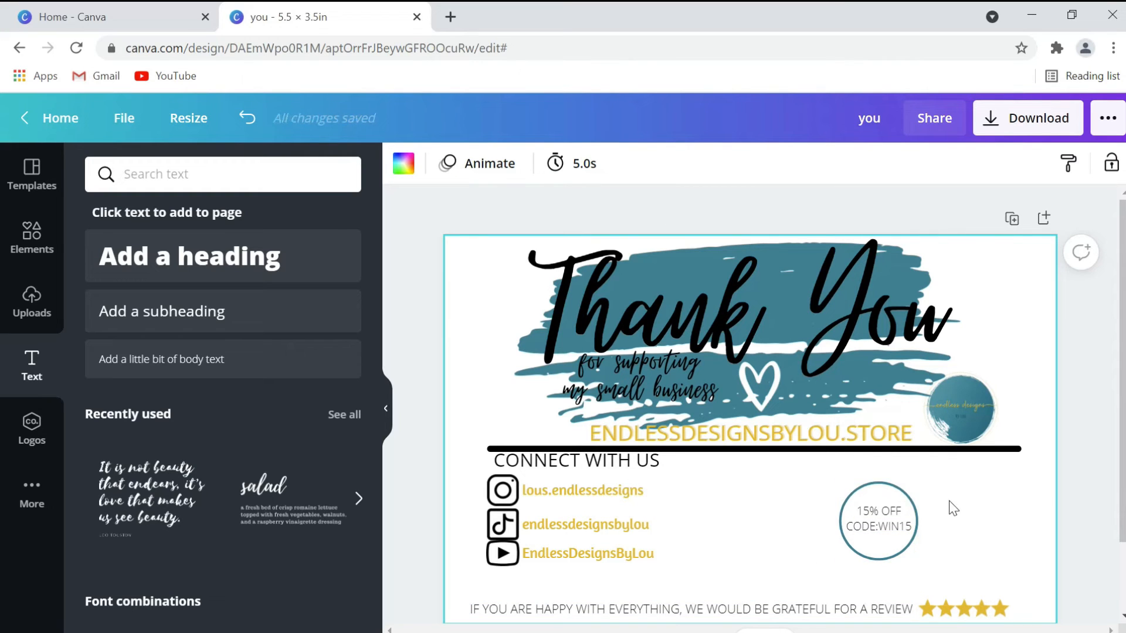
left_click(141, 176)
type("ARROW")
key("Return")
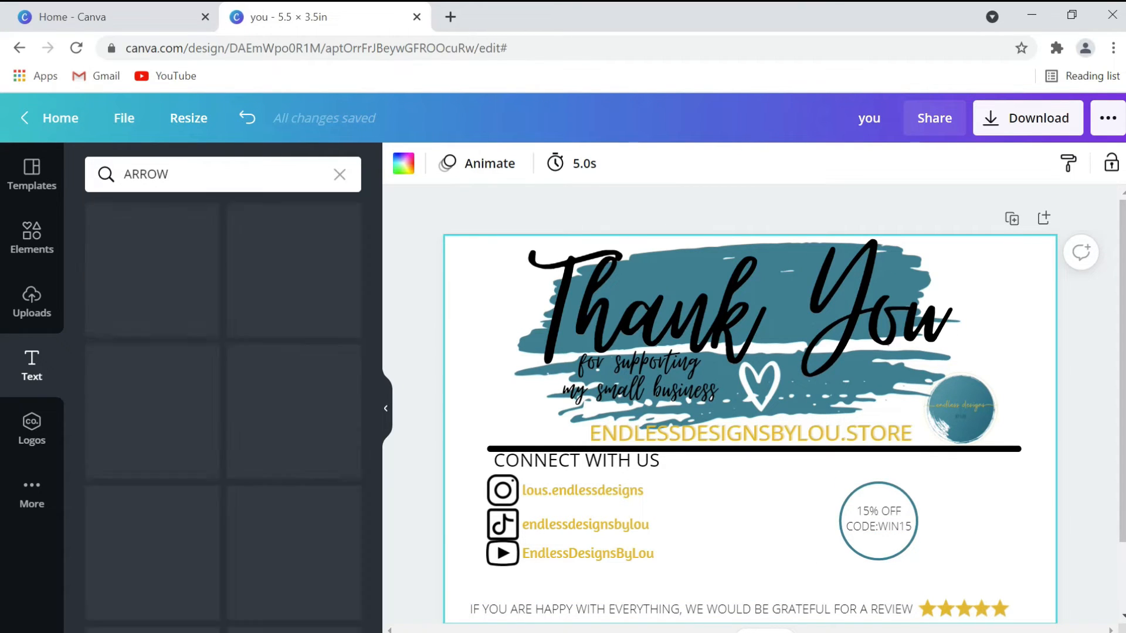
Search the elements for ARROW and insert the hand-drawn zigzag arrow pointing up to the right
left_click(32, 238)
left_click(209, 173)
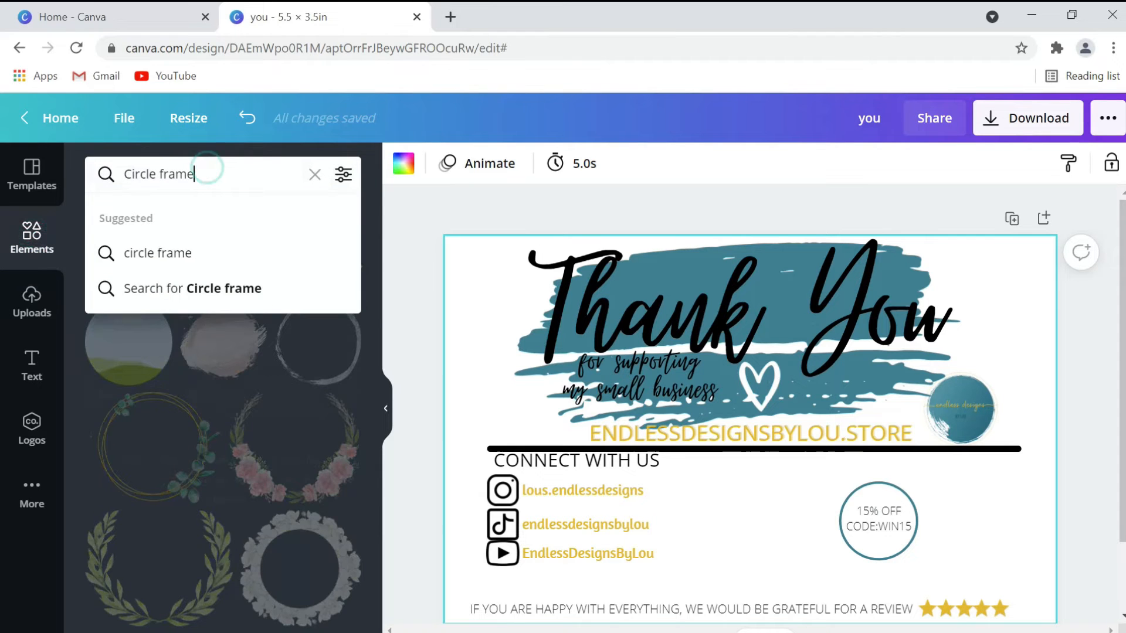
key("ctrl+a")
type("ARROW")
key("Return")
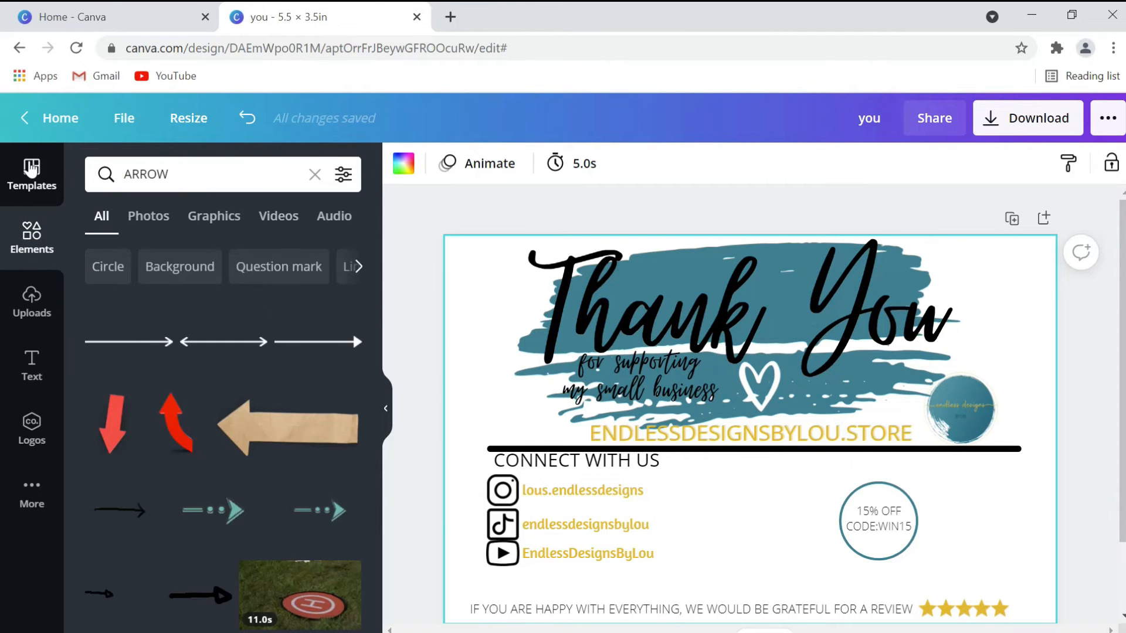
scroll(159, 379, "down", 5)
scroll(159, 378, "down", 3)
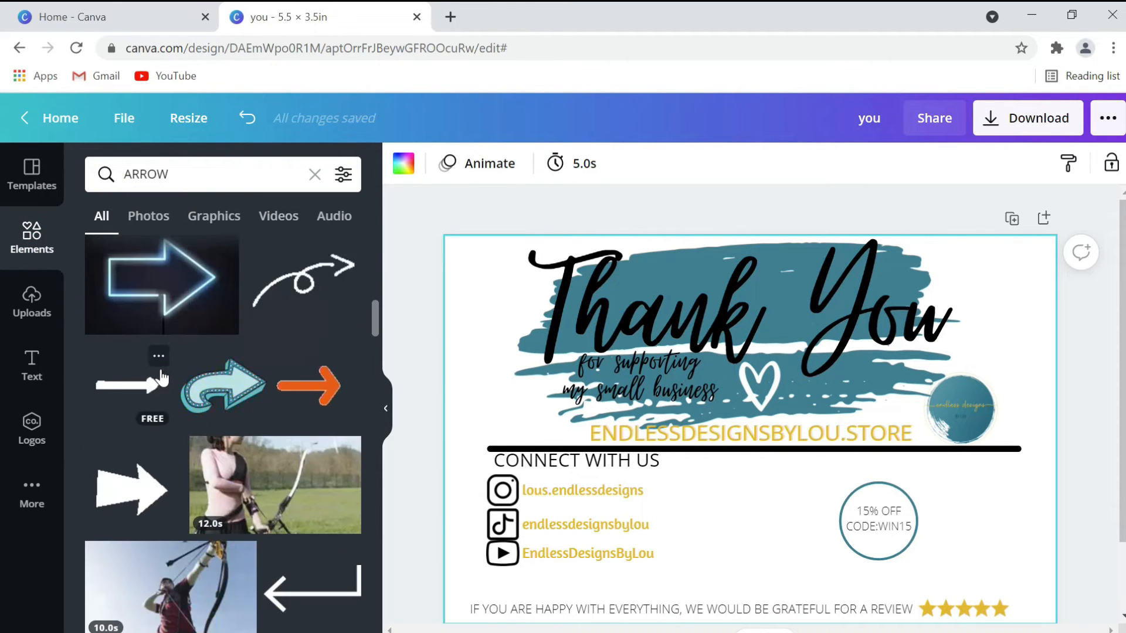
scroll(176, 379, "down", 4)
scroll(185, 375, "down", 10)
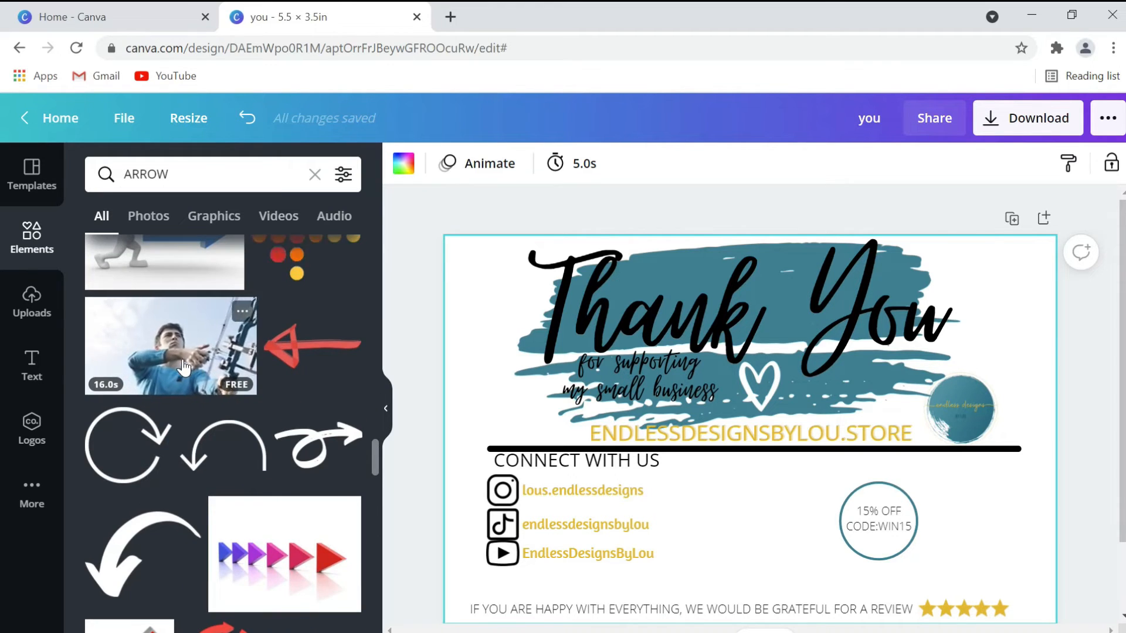
scroll(184, 366, "down", 10)
scroll(183, 368, "down", 10)
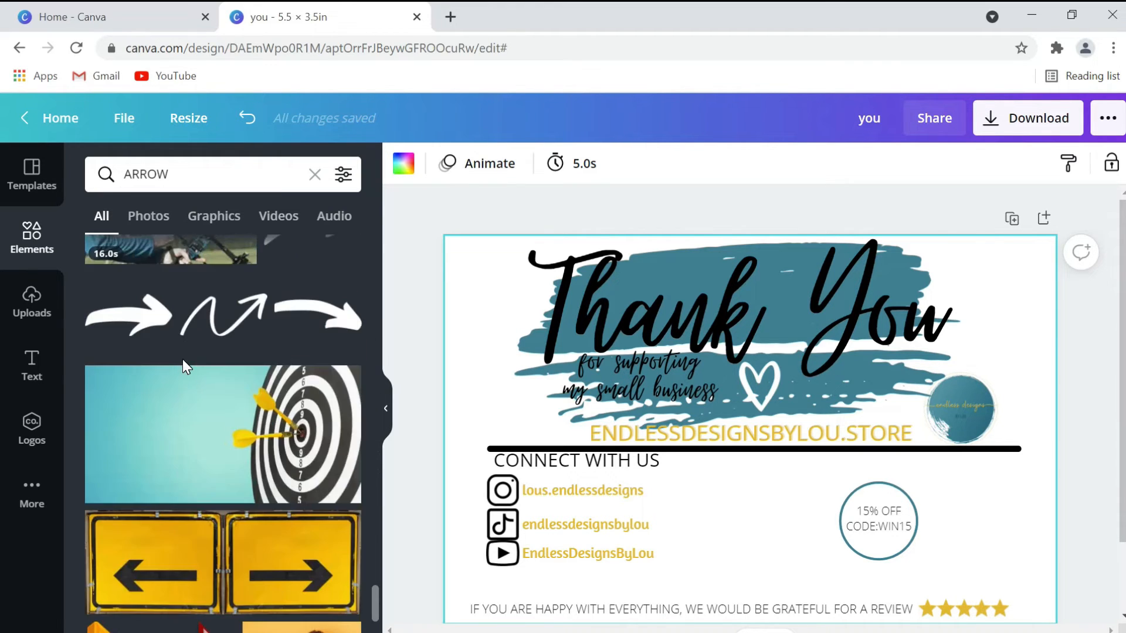
left_click(241, 321)
Colour the zigzag arrow black and undo the accidental change to the Thank You text
left_click(408, 161)
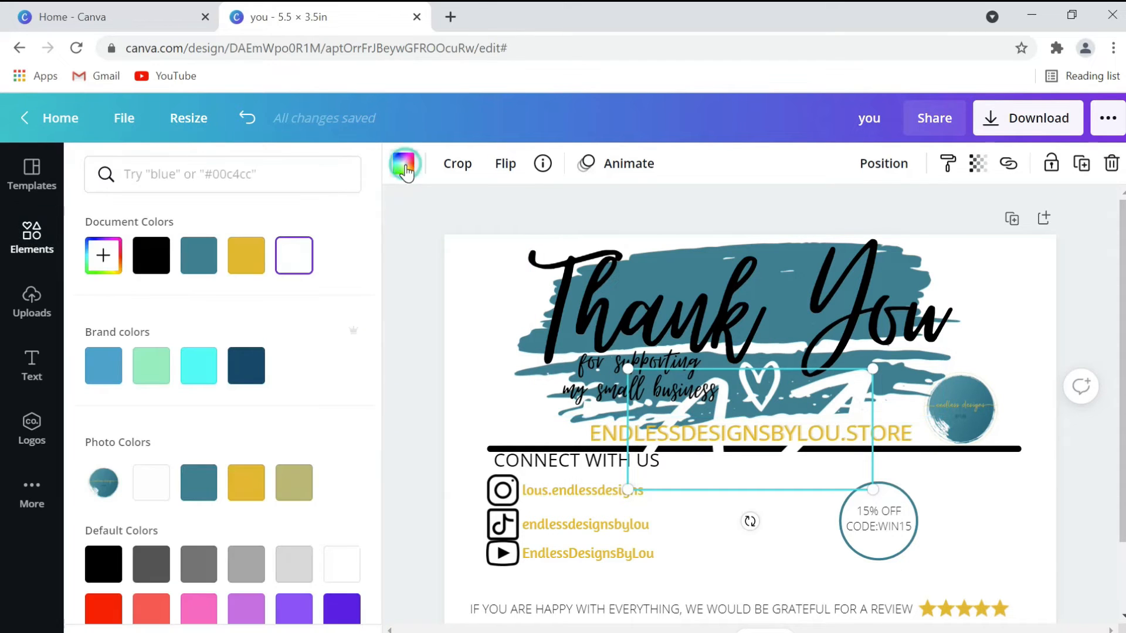
left_click(153, 254)
left_click(857, 391)
key("ctrl+z")
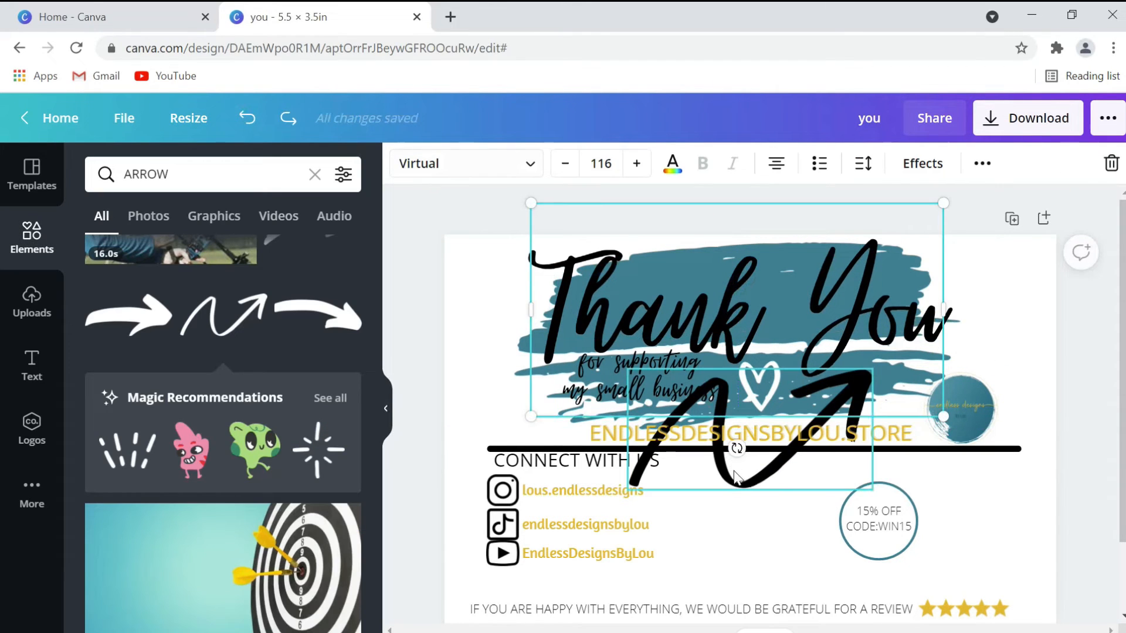
Shrink the black arrow, place it left of the discount circle and rotate it clockwise so it points at the circle
left_click(742, 481)
left_click_drag(741, 482, 719, 578)
mouse_move(604, 591)
left_mouse_down()
mouse_move(711, 540)
mouse_move(683, 586)
mouse_move(704, 565)
mouse_move(716, 570)
left_mouse_up()
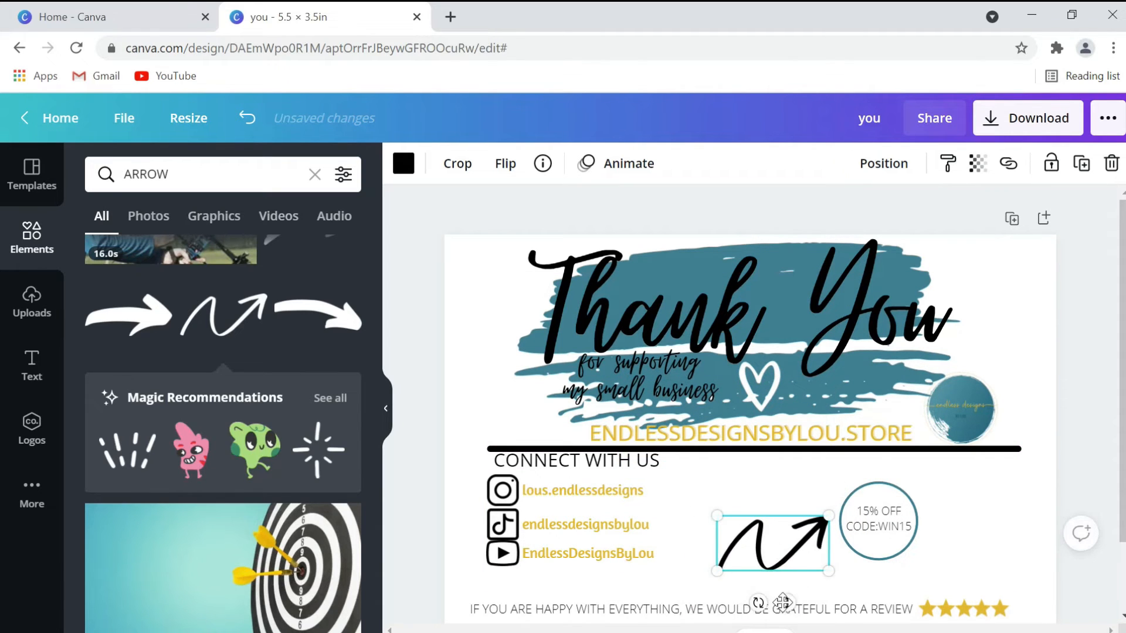
left_click_drag(758, 602, 733, 590)
left_click_drag(747, 546, 753, 548)
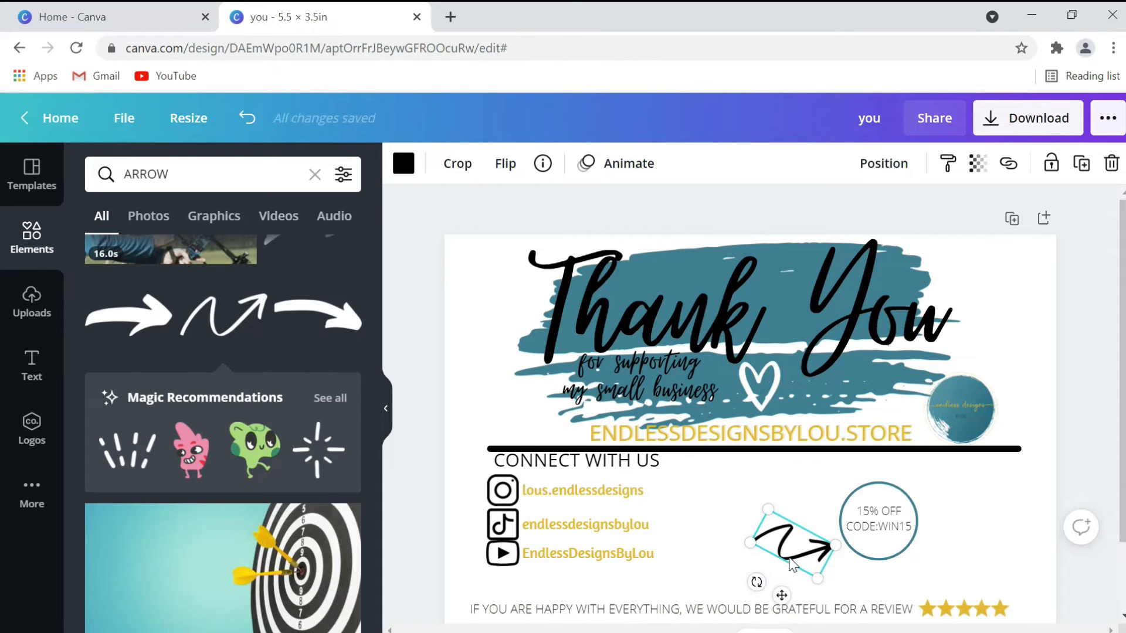
left_click(750, 510)
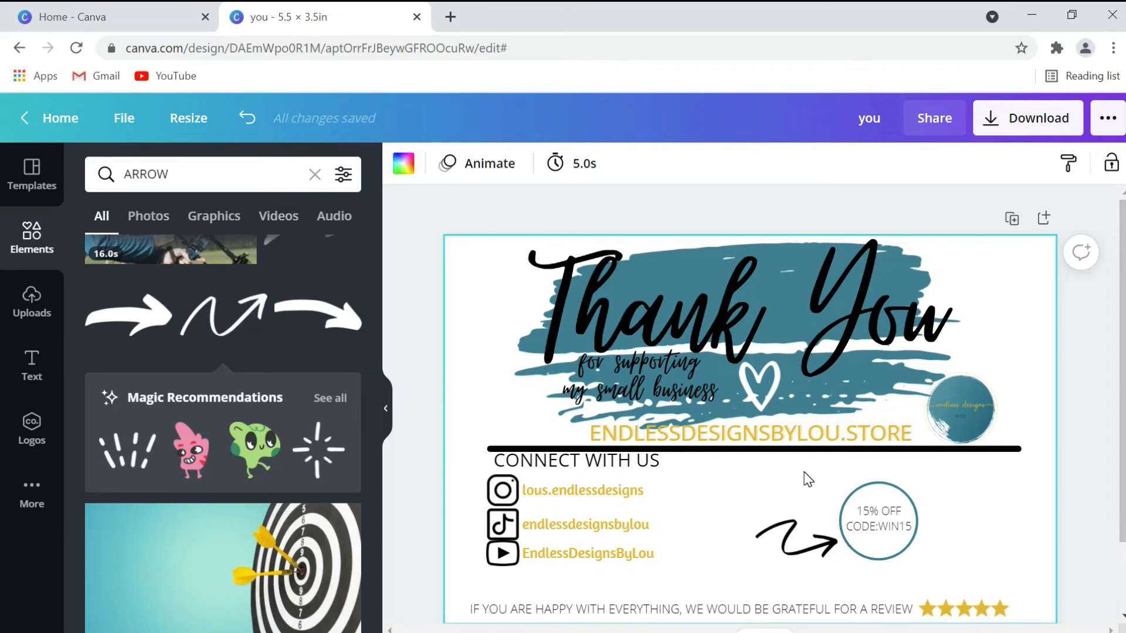
Clear the ARROW text search, add body text placeholders and move one just below the black divider line
left_click(31, 363)
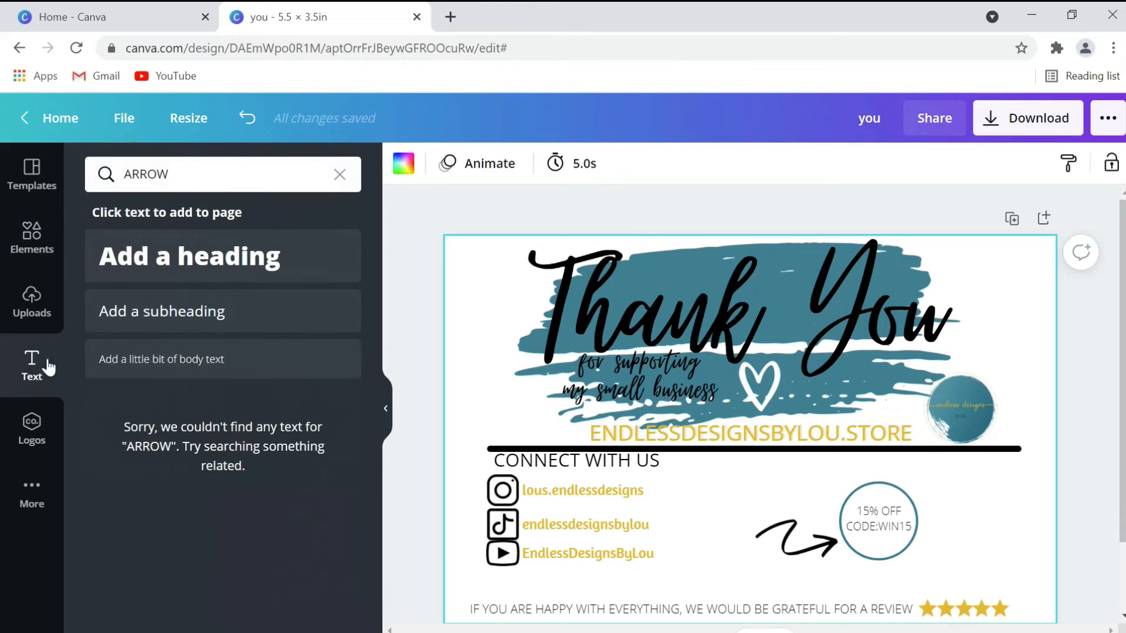
left_click(176, 361)
left_click(338, 175)
type("sc")
left_click(339, 174)
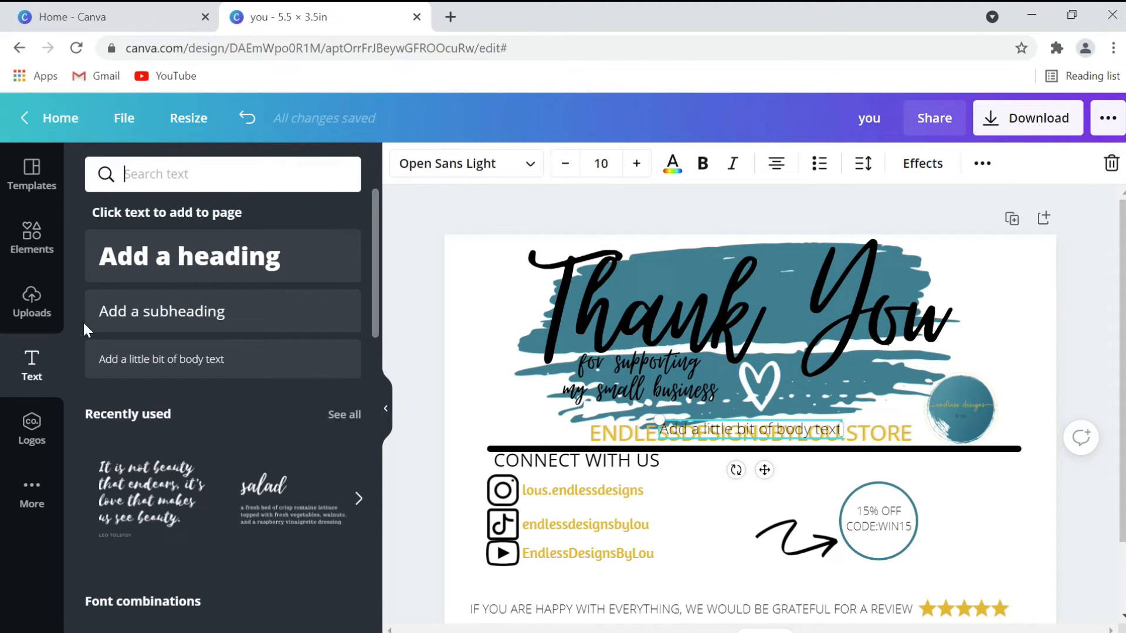
left_click(233, 359)
left_click_drag(772, 471, 771, 514)
Replace the placeholder wording below the divider line with SCRATCH
left_click(833, 472)
key("BackSpace")
key("BackSpace")
key("BackSpace")
key("BackSpace")
key("BackSpace")
key("BackSpace")
key("BackSpace")
key("BackSpace")
key("BackSpace")
key("BackSpace")
key("BackSpace")
key("BackSpace")
key("BackSpace")
key("BackSpace")
key("BackSpace")
key("BackSpace")
key("BackSpace")
key("BackSpace")
key("BackSpace")
key("BackSpace")
type("SCRATCH")
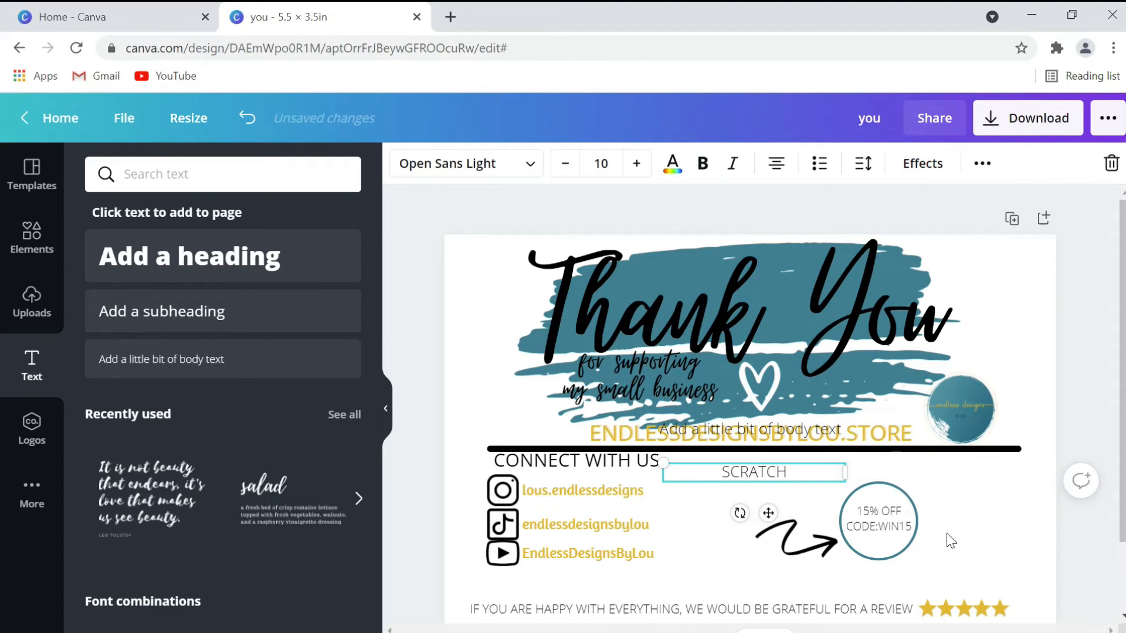
Insert a NEXT ORDER line after 15% OFF in the discount text and fit the text back inside the teal circle
left_click(901, 512)
left_click(901, 511)
key("Return")
type("NEXT ORDER")
left_click(991, 495)
mouse_move(894, 525)
left_mouse_down()
mouse_move(851, 536)
mouse_move(887, 524)
left_mouse_up()
left_click(962, 512)
left_click(883, 524)
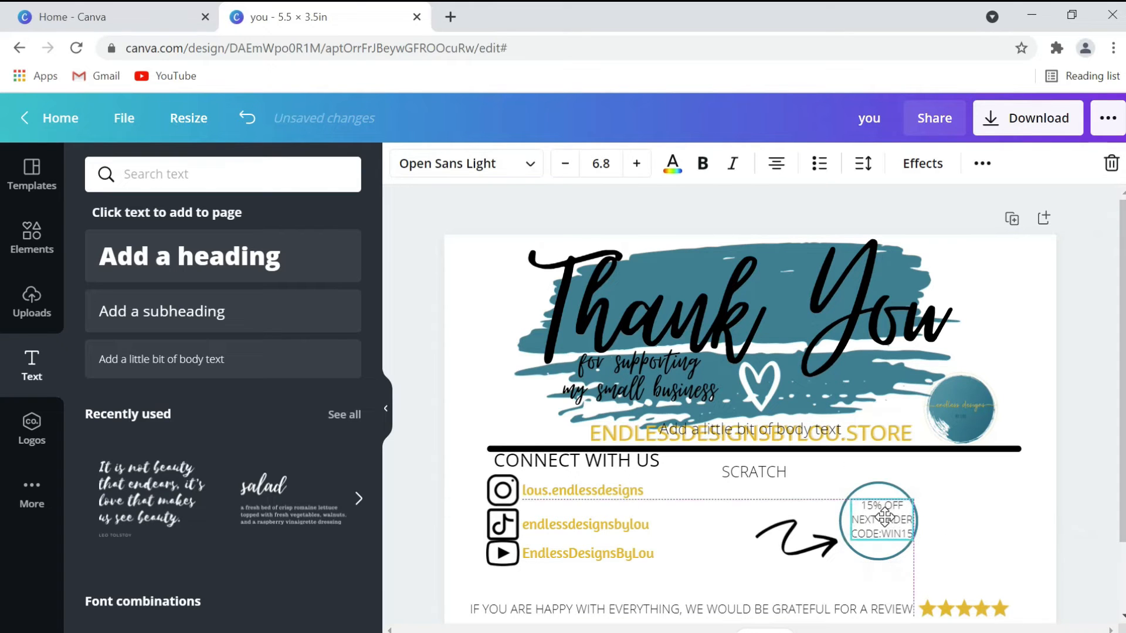
Make the code WIN15 bold, shrink the discount text to size 6.3 and centre it in the circle
left_click(890, 535)
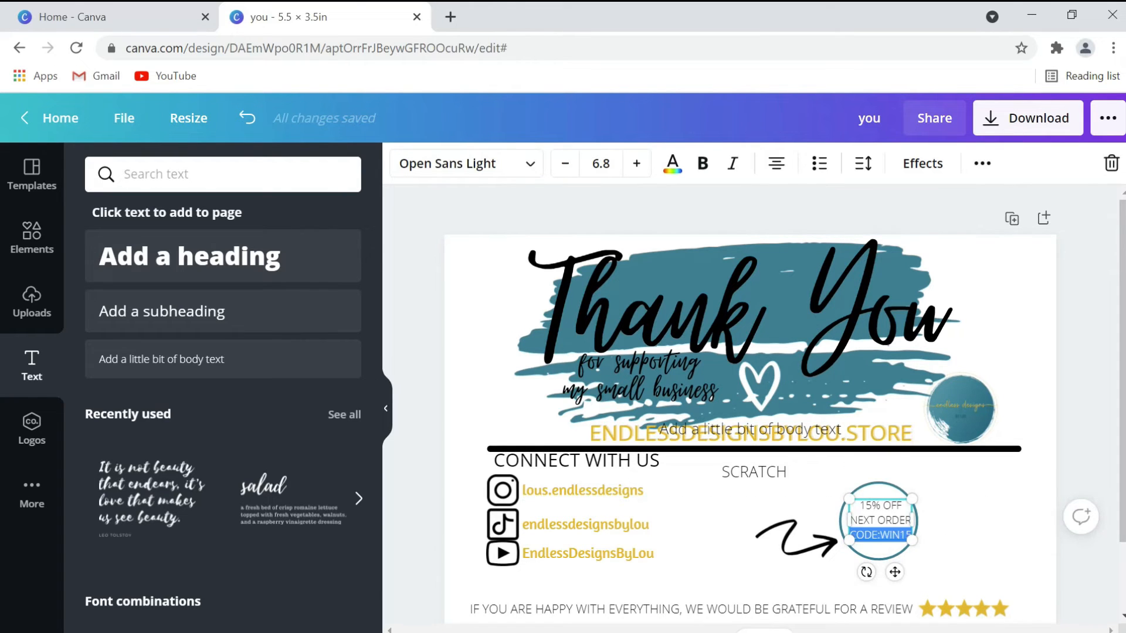
left_click_drag(915, 532, 875, 519)
left_click(703, 164)
left_click(952, 513)
left_click(879, 519)
left_click(951, 495)
left_click(896, 528)
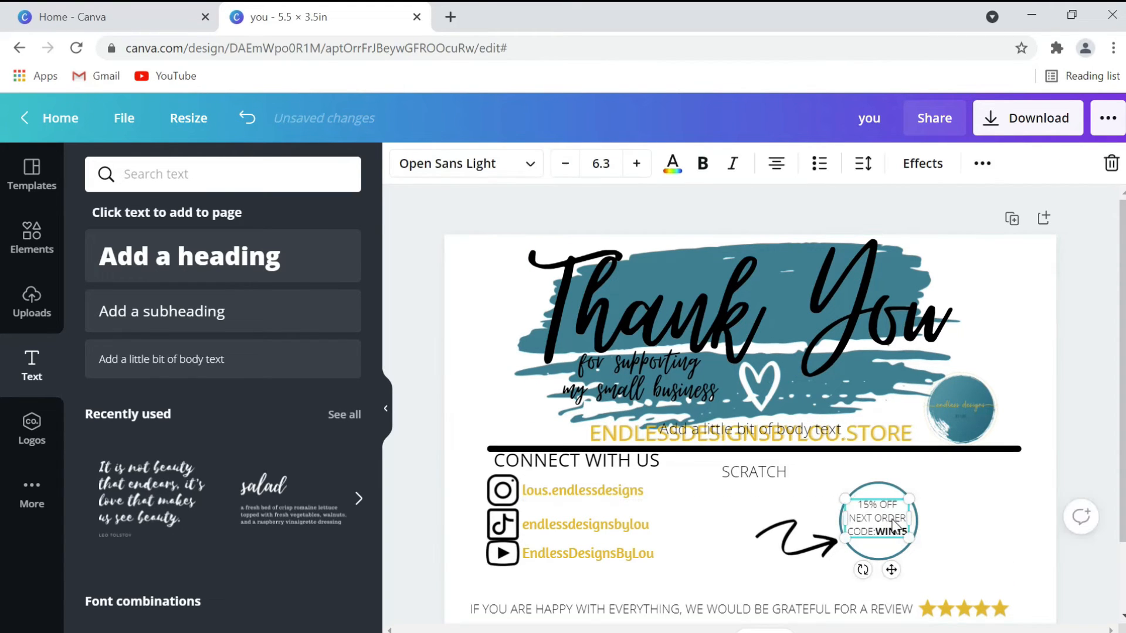
left_click(991, 501)
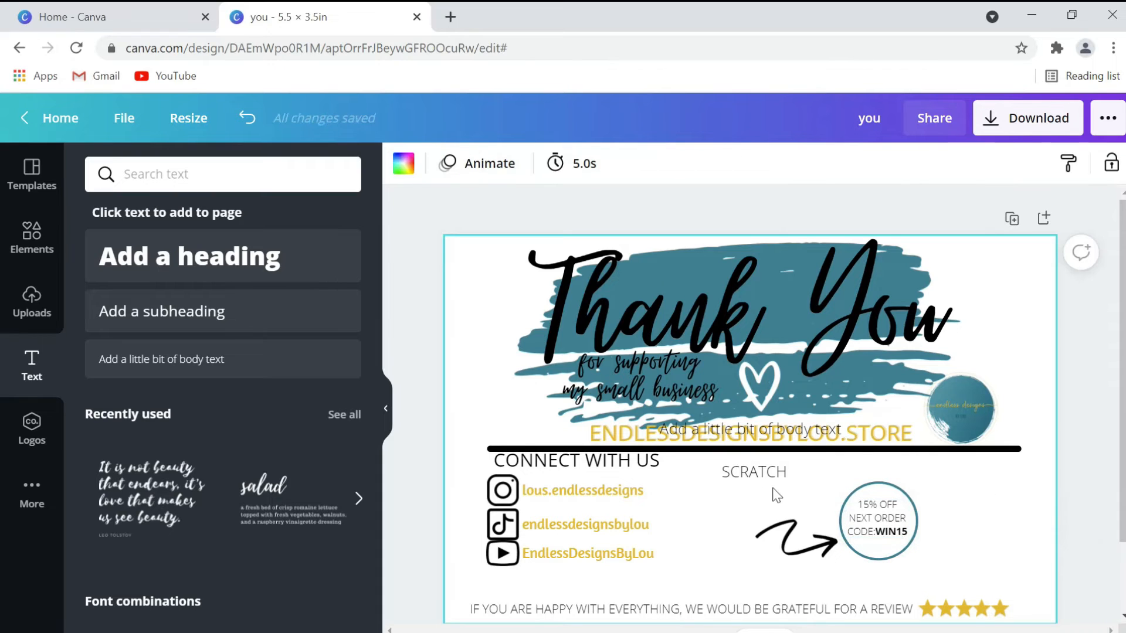
Extend the SCRATCH text to read SCRATCH ME and apply the curved shape effect to it
left_click(763, 472)
double_click(762, 472)
key("Right")
type("ME")
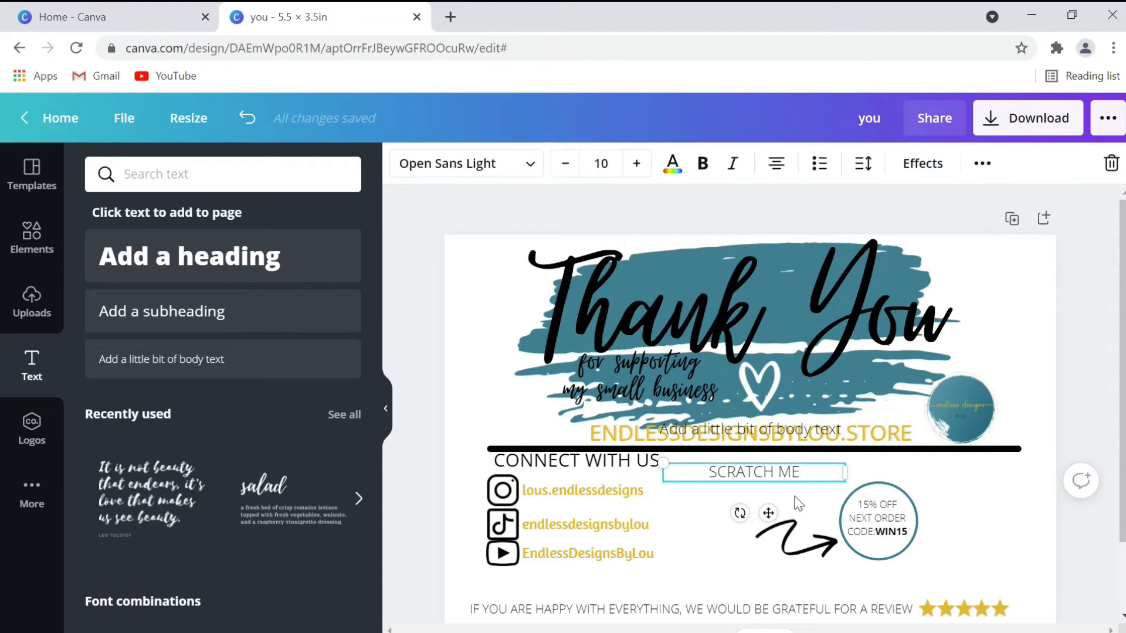
left_click(912, 169)
scroll(223, 583, "down", 1)
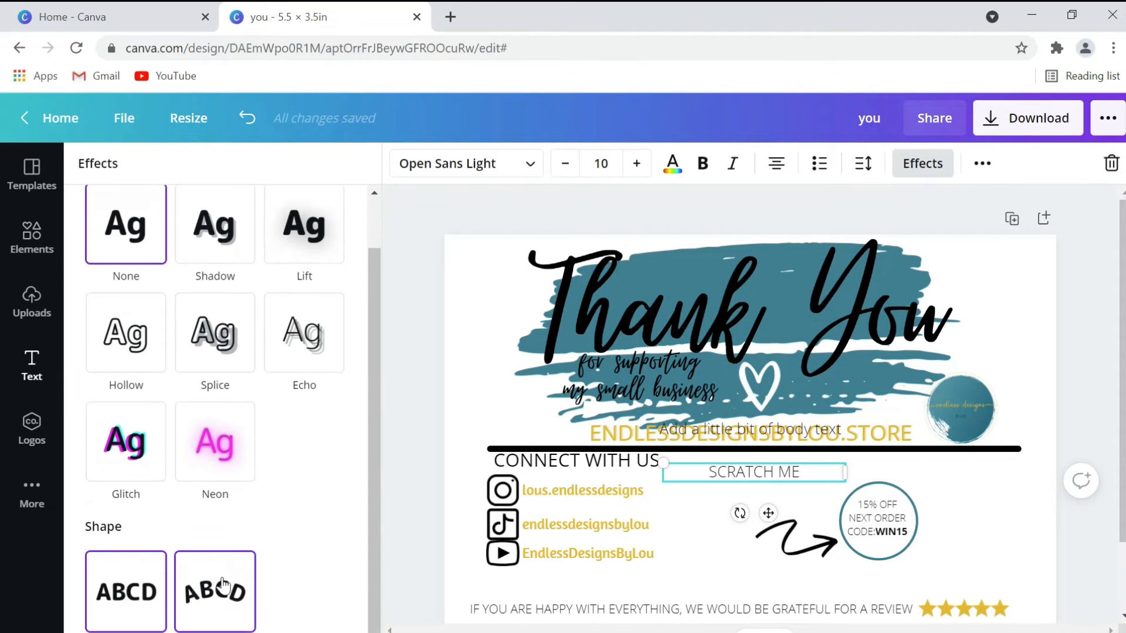
left_click(223, 583)
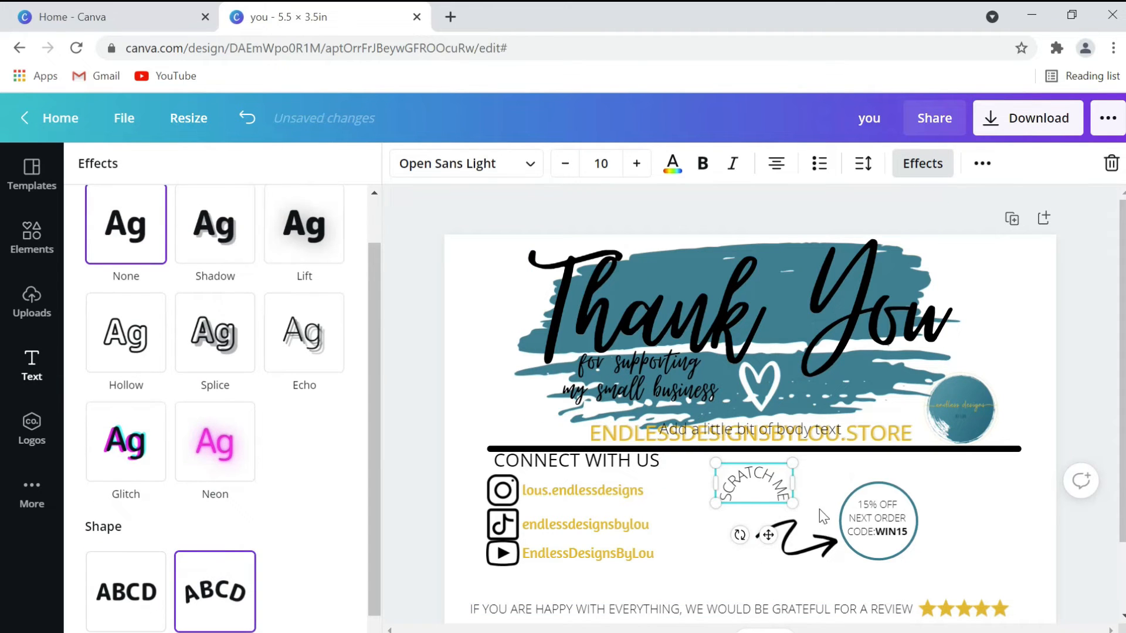
Move the curved SCRATCH ME text over the discount circle and enlarge it to size 16.3 so it arches around the top
left_click_drag(769, 535, 943, 510)
left_click_drag(903, 542, 897, 542)
left_click_drag(933, 509, 949, 519)
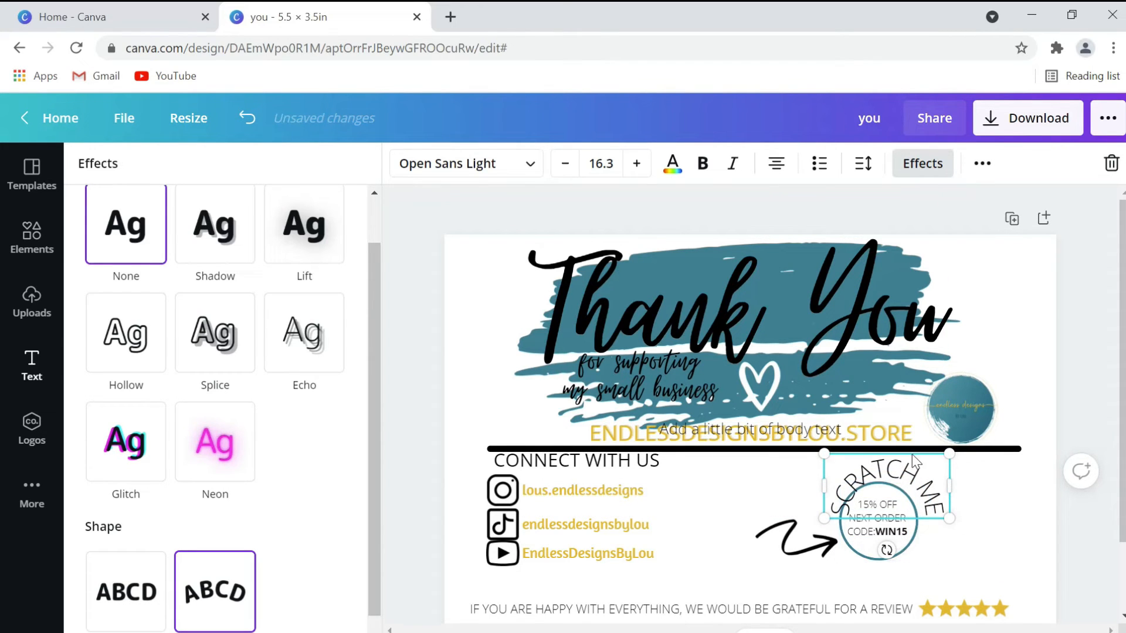
left_click_drag(912, 463, 945, 491)
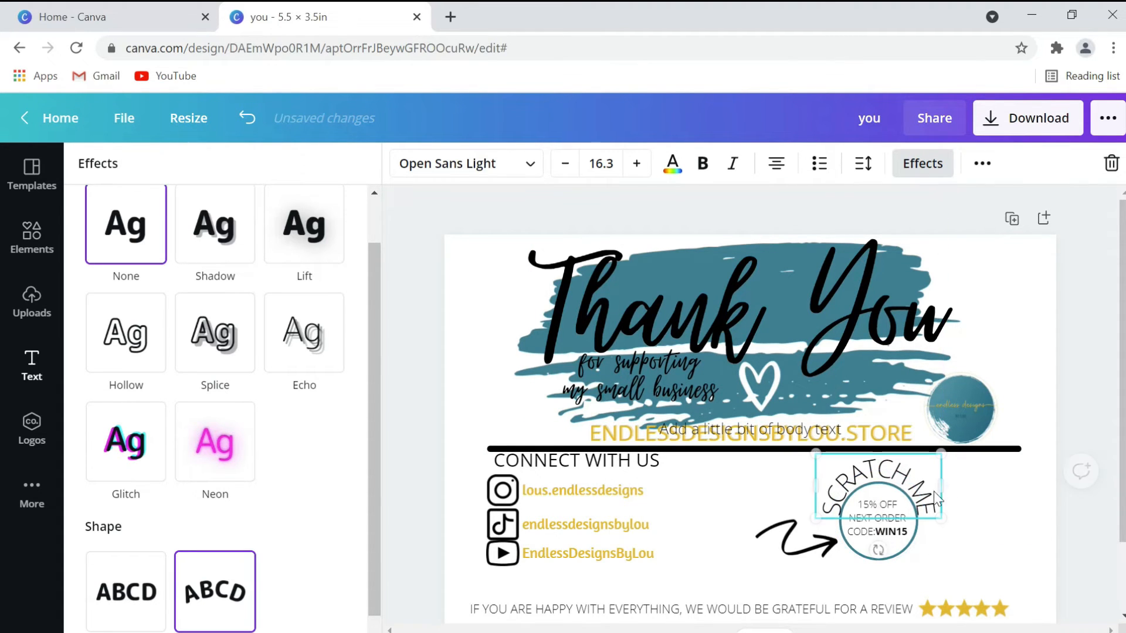
double_click(862, 506)
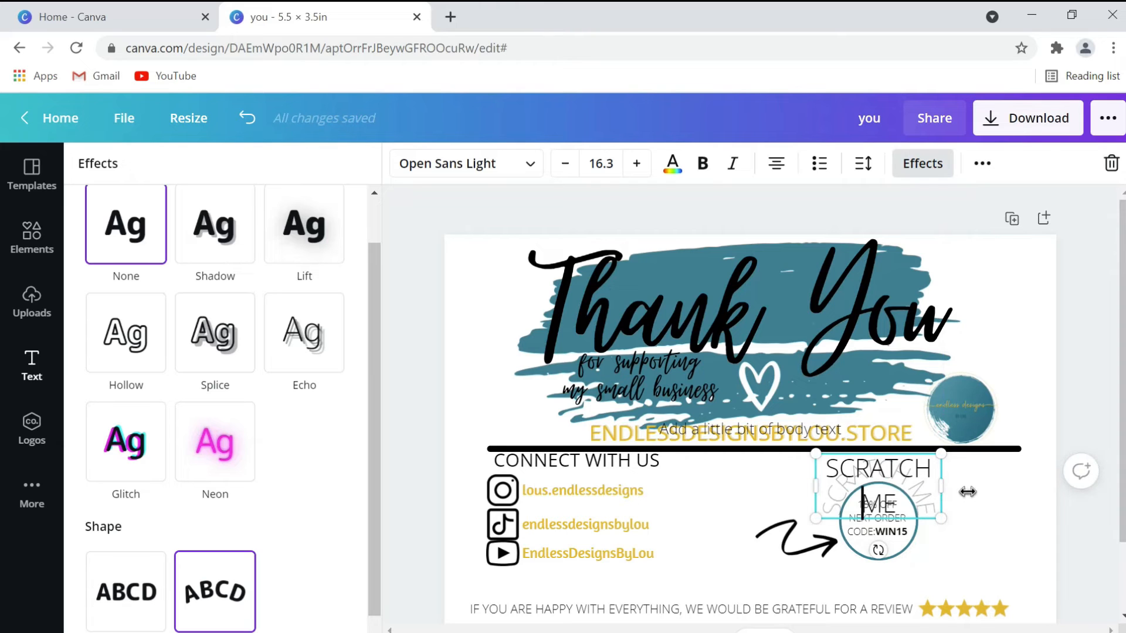
key("Escape")
left_click(959, 552)
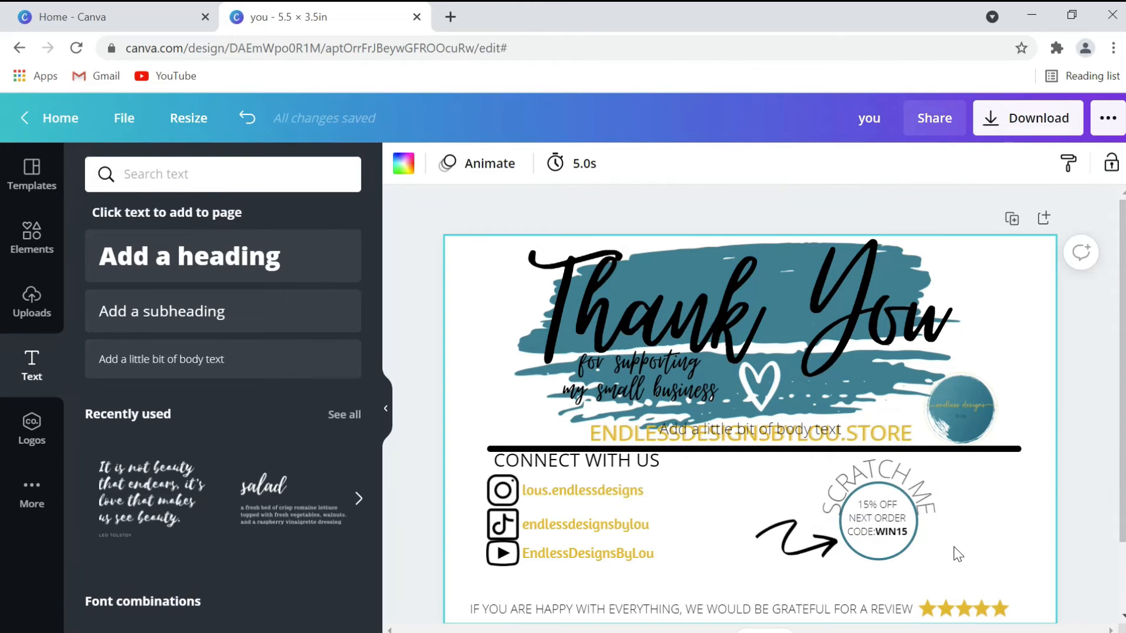
Enlarge the curved SCRATCH ME text to size 17.3 around the discount circle
left_click(923, 499)
left_click_drag(942, 490, 952, 528)
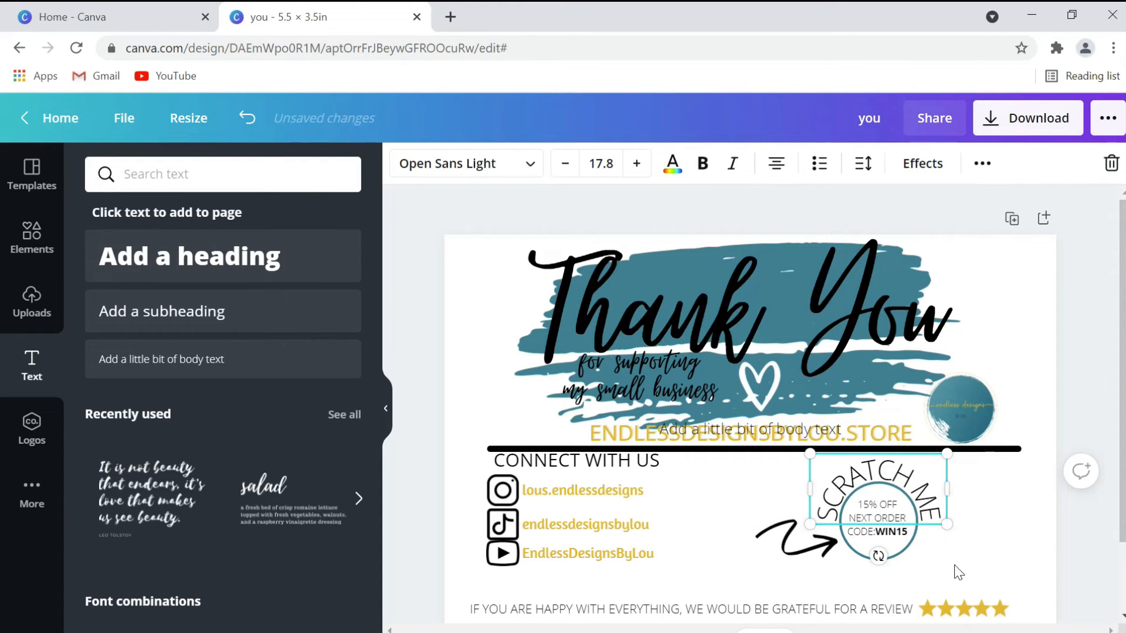
left_click_drag(948, 526, 941, 491)
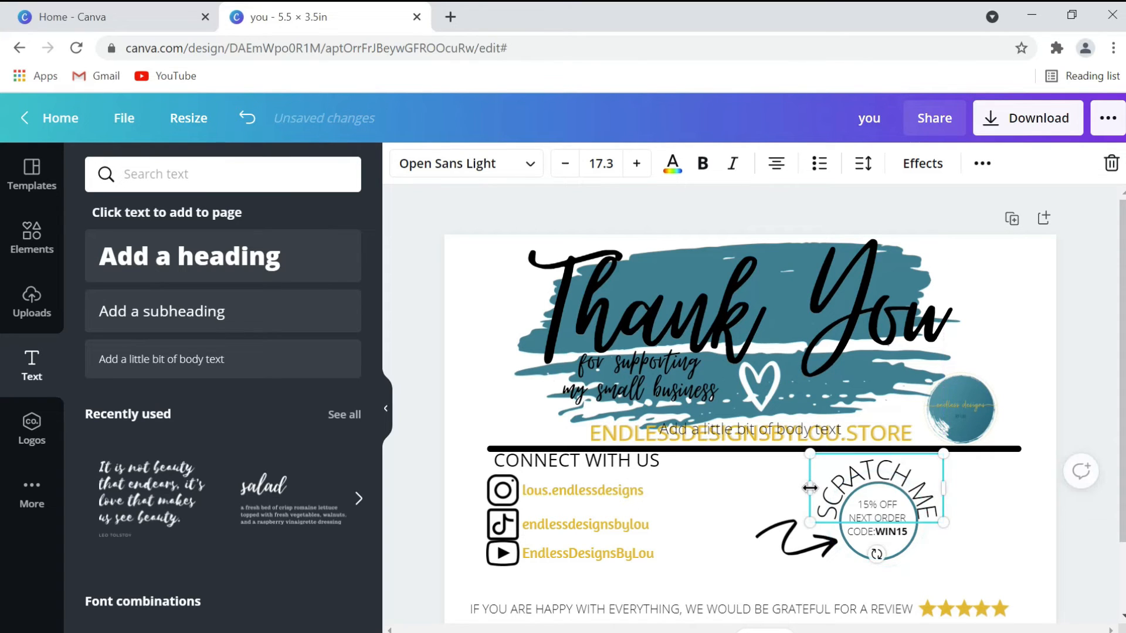
left_click(1040, 471)
left_click_drag(888, 534, 897, 545)
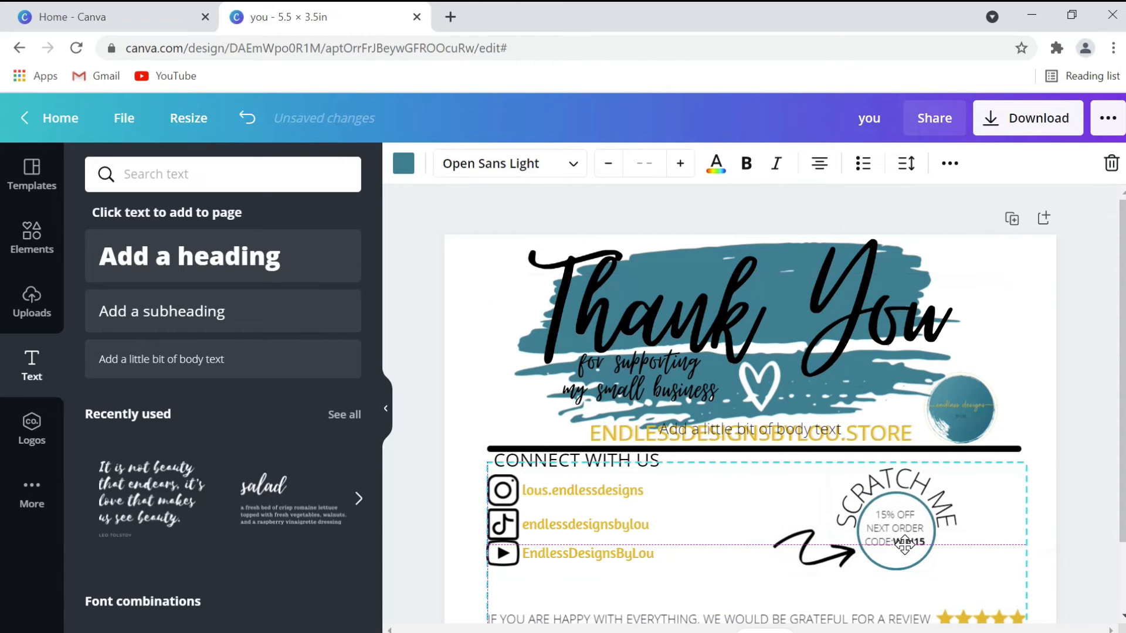
left_click(249, 120)
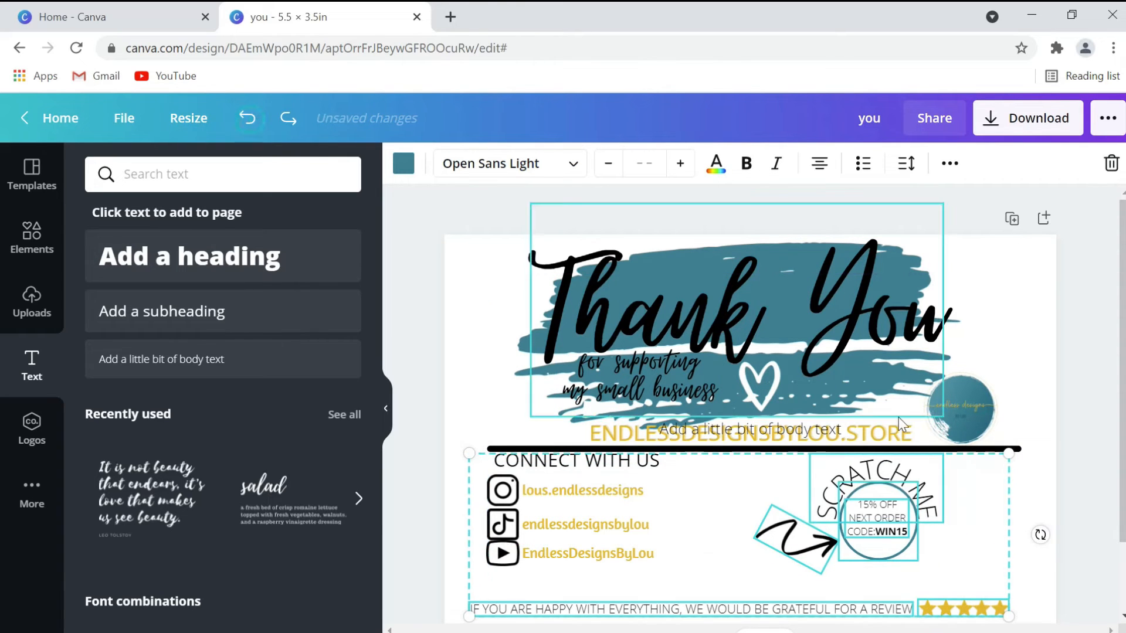
left_click(1101, 461)
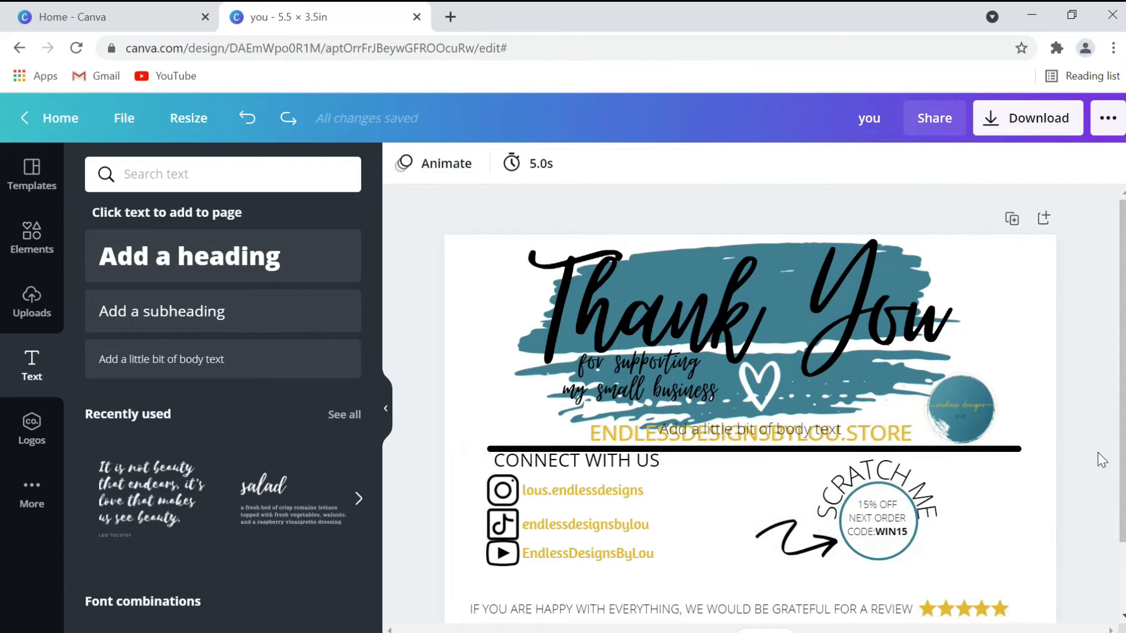
Move the arrow, discount circle, its text and the SCRATCH ME arch together slightly right and down
left_click(801, 564)
left_click_drag(896, 514, 969, 505)
left_click(1032, 510)
left_click(1034, 496)
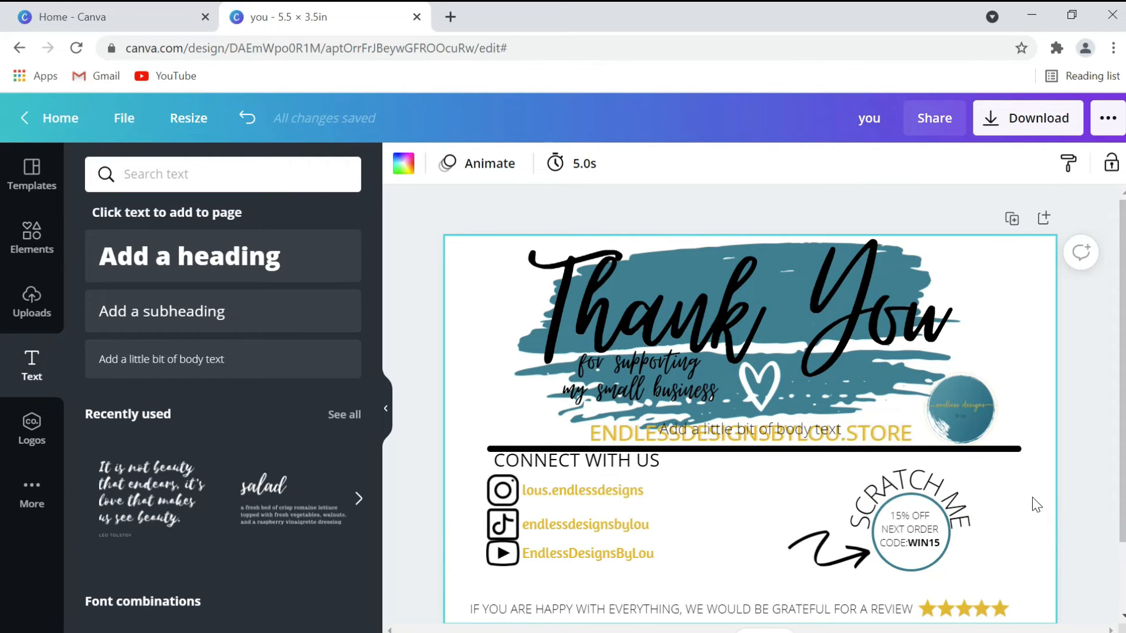
Rotate the SCRATCH ME arch slightly counterclockwise around the discount circle
left_click(972, 511)
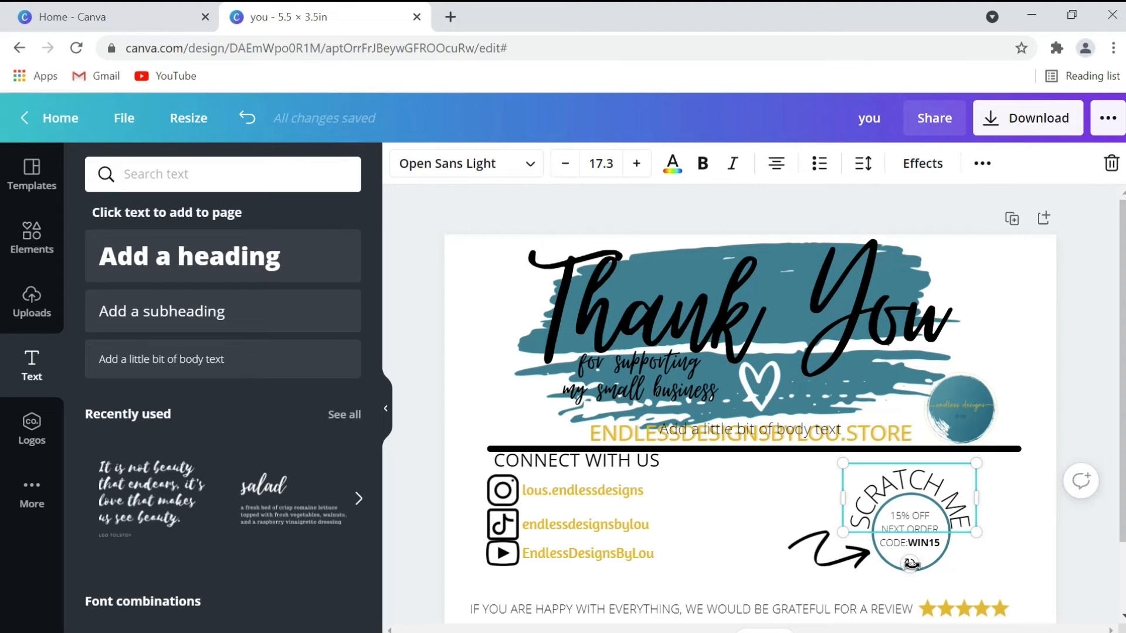
left_click_drag(911, 565, 917, 567)
left_click(1004, 577)
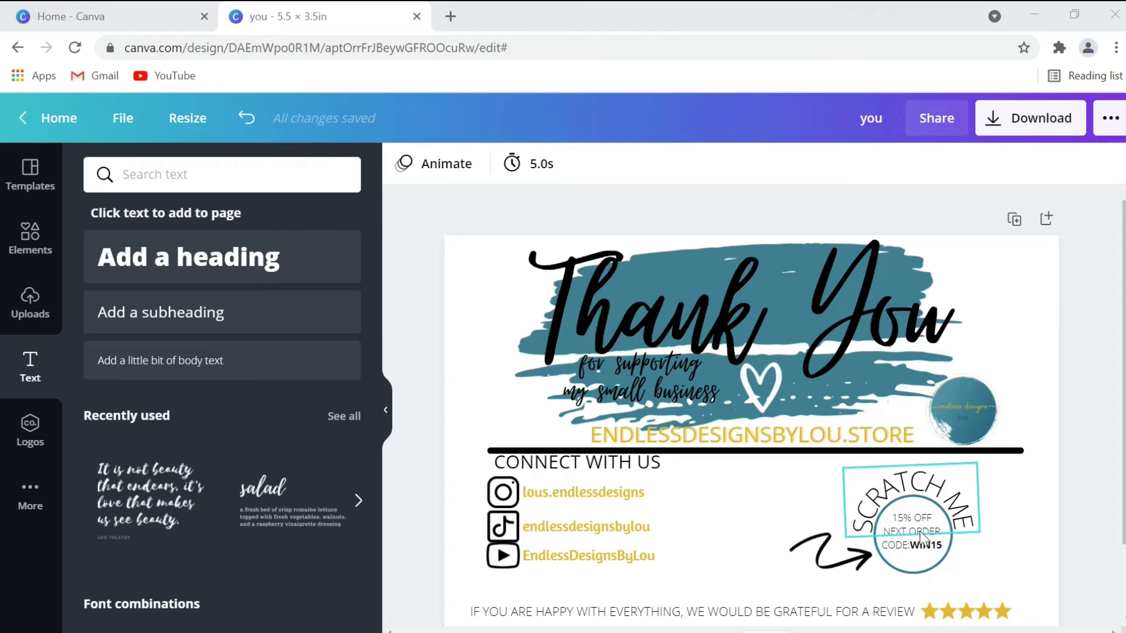
Enlarge the teal circle out to the SCRATCH ME arch and move the arch away to the circle's left
left_click(945, 566)
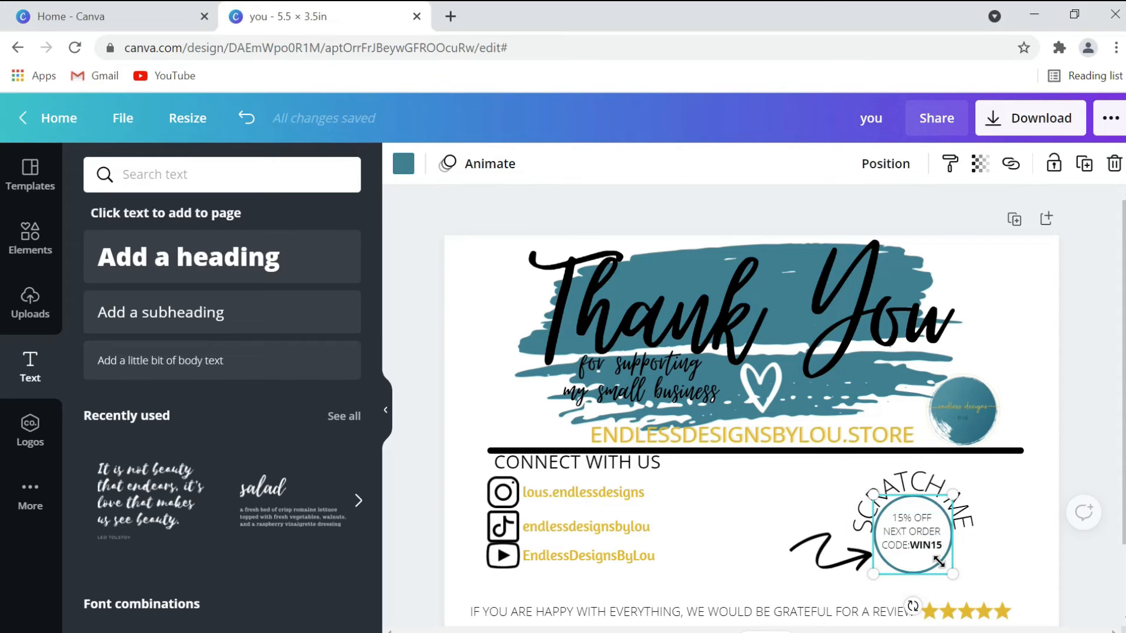
left_click_drag(872, 572, 852, 592)
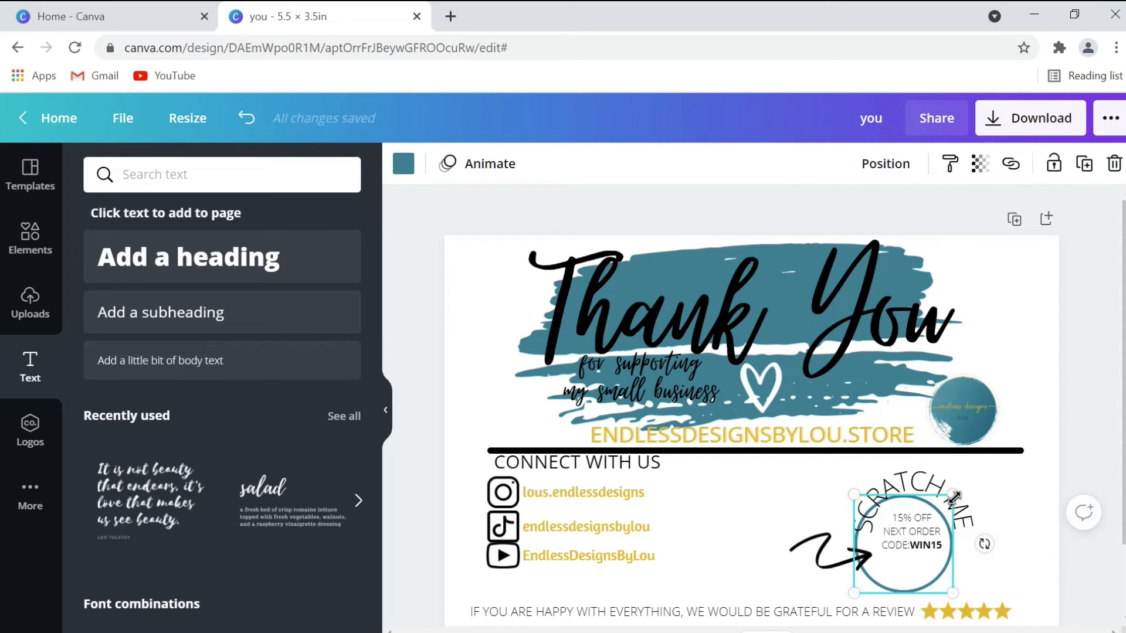
left_click_drag(954, 496, 979, 476)
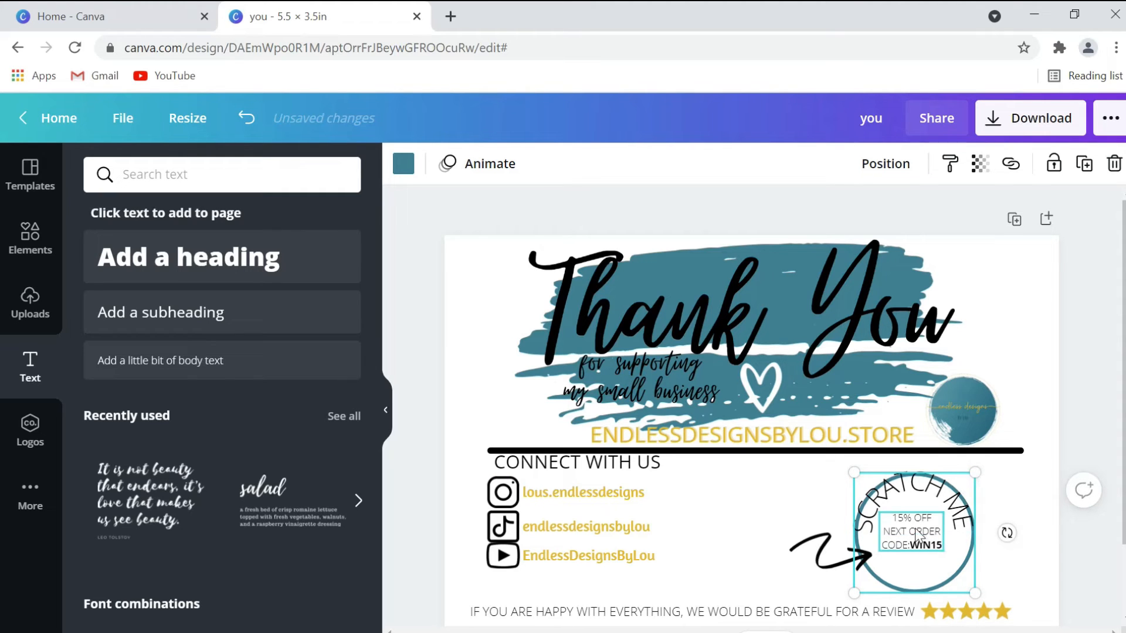
left_click(909, 488)
left_click_drag(908, 488, 703, 490)
Enlarge the discount text to about size 10 inside the circle and shift the arrow left to clear the circle
left_click(912, 532)
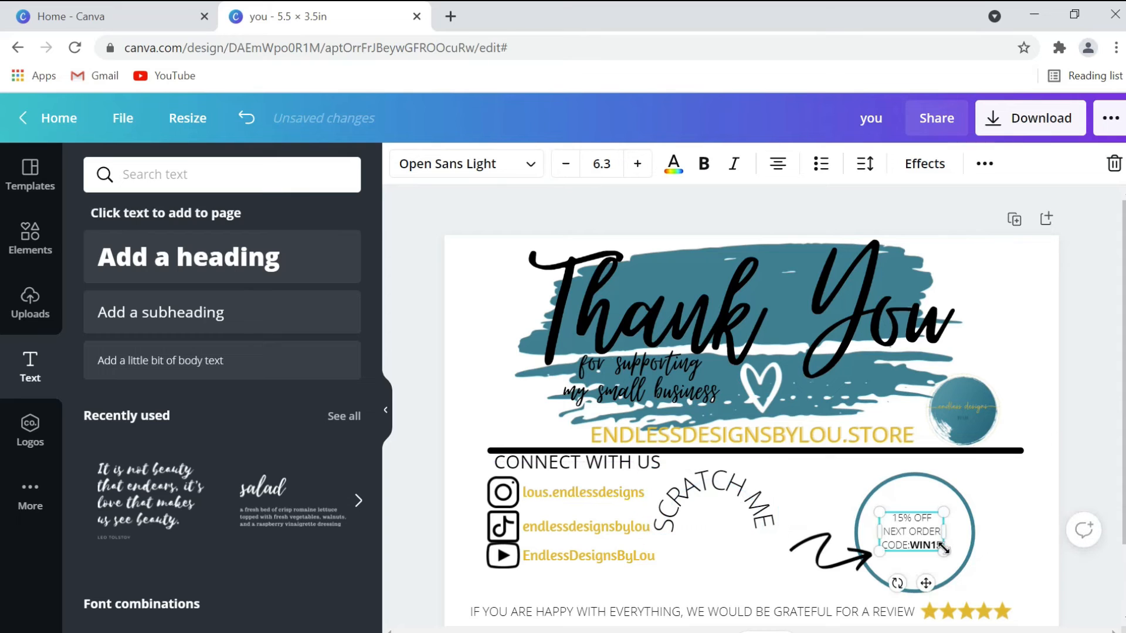
left_click_drag(943, 549, 975, 570)
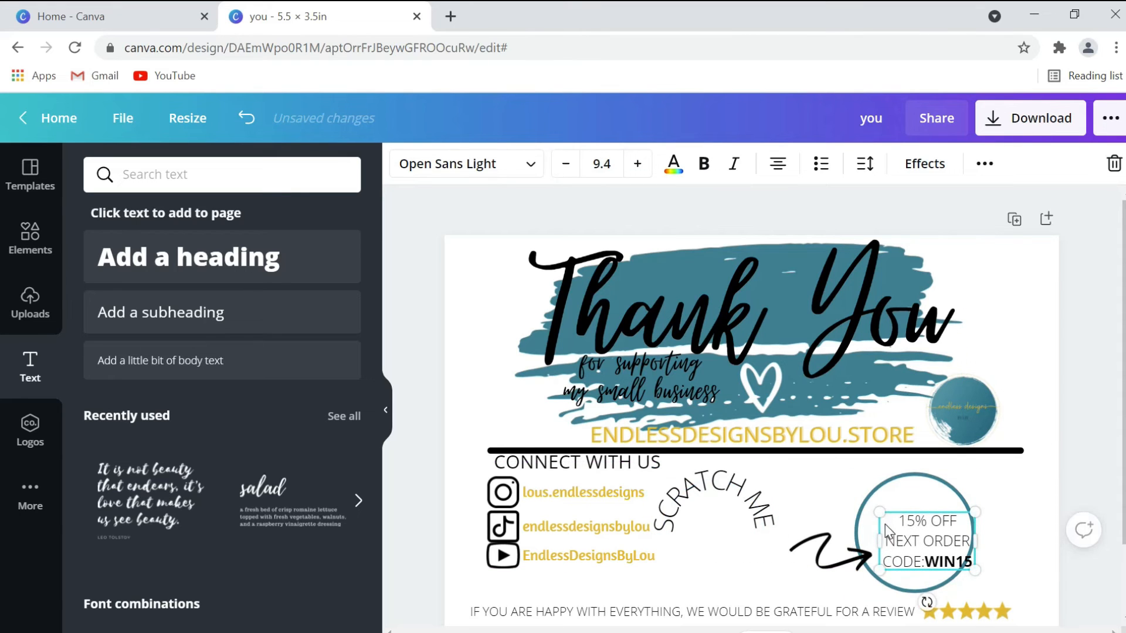
left_click_drag(881, 513, 861, 501)
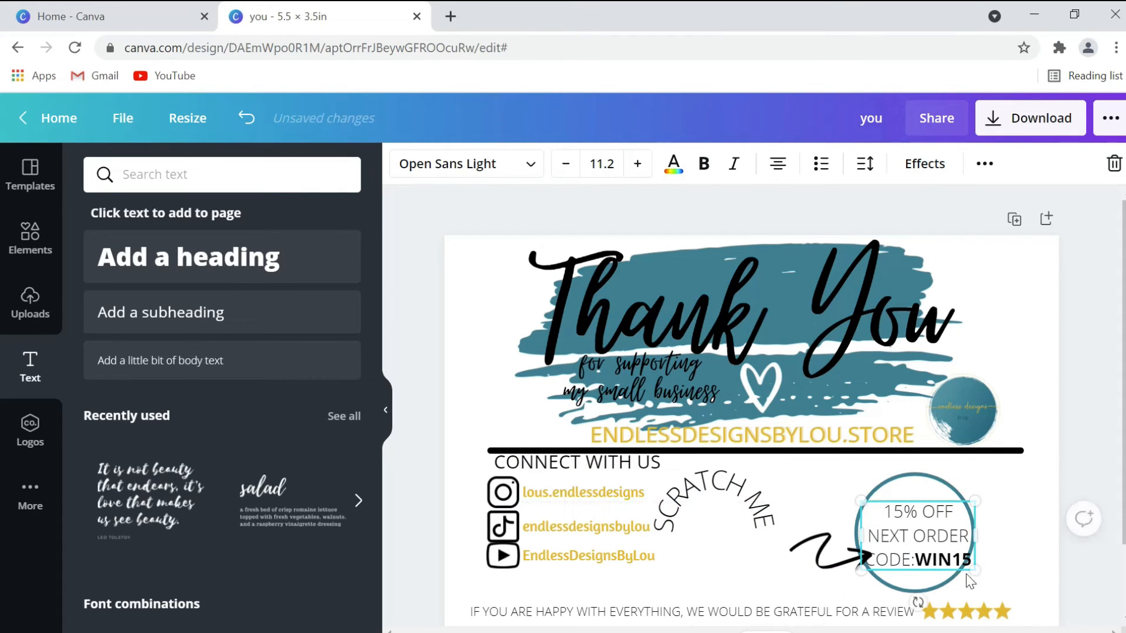
left_click_drag(975, 572, 965, 565)
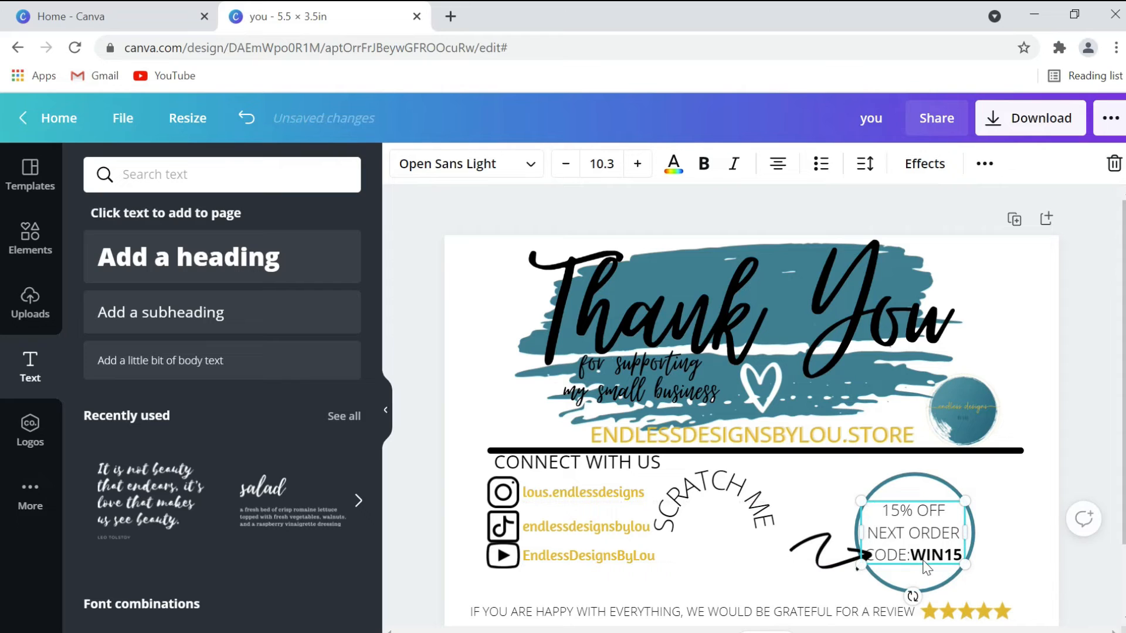
left_click_drag(867, 563, 870, 562)
left_click(1003, 547)
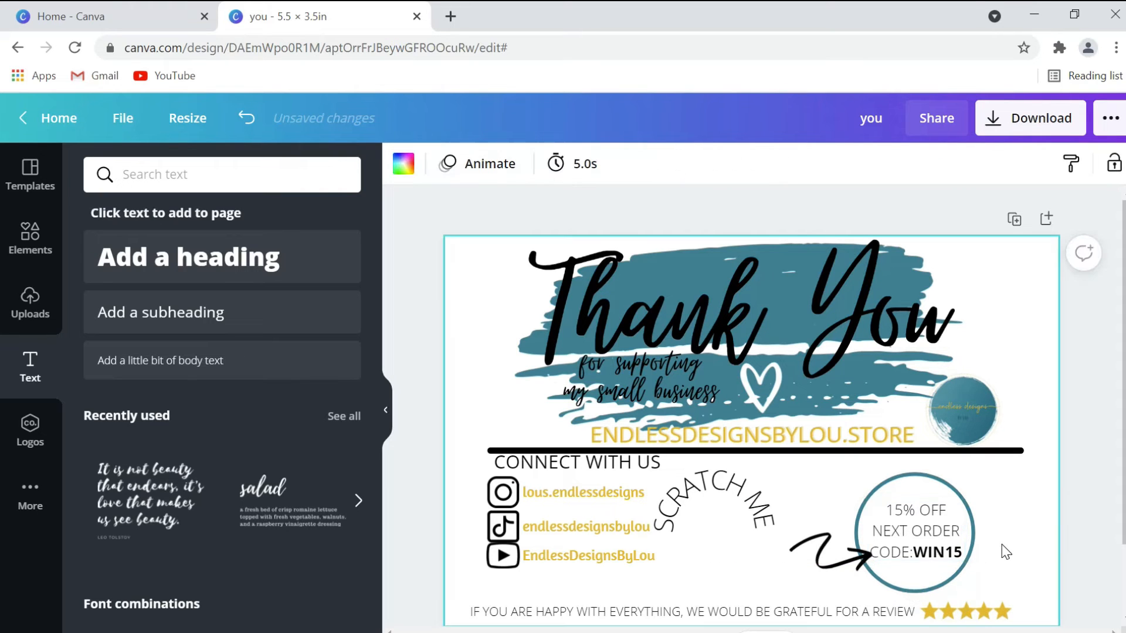
left_click(815, 553)
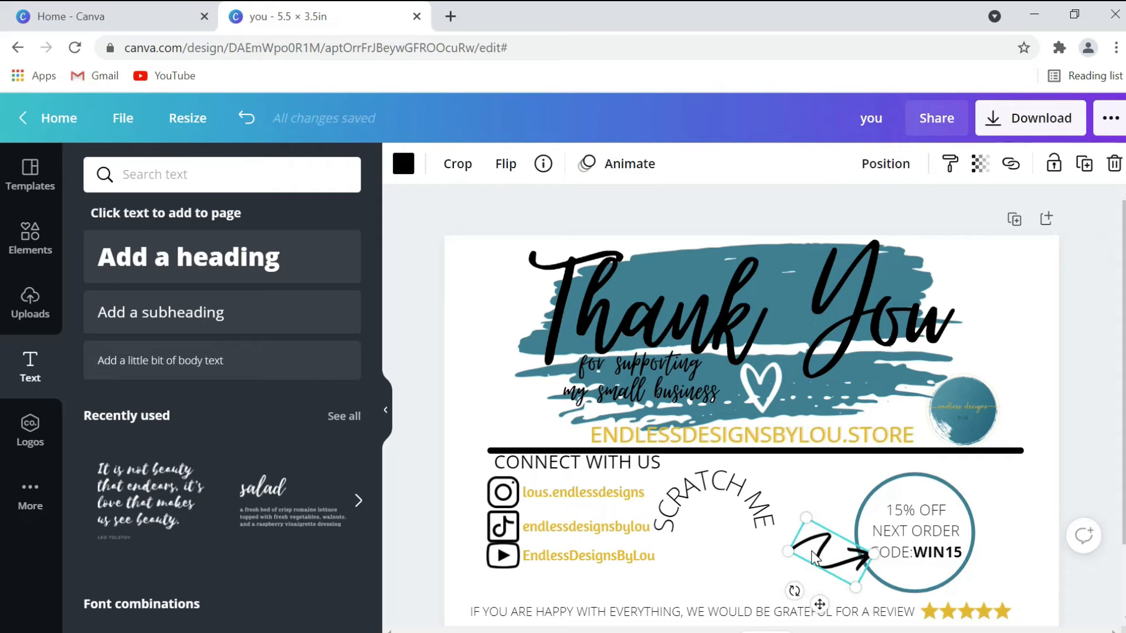
left_click_drag(815, 559, 801, 559)
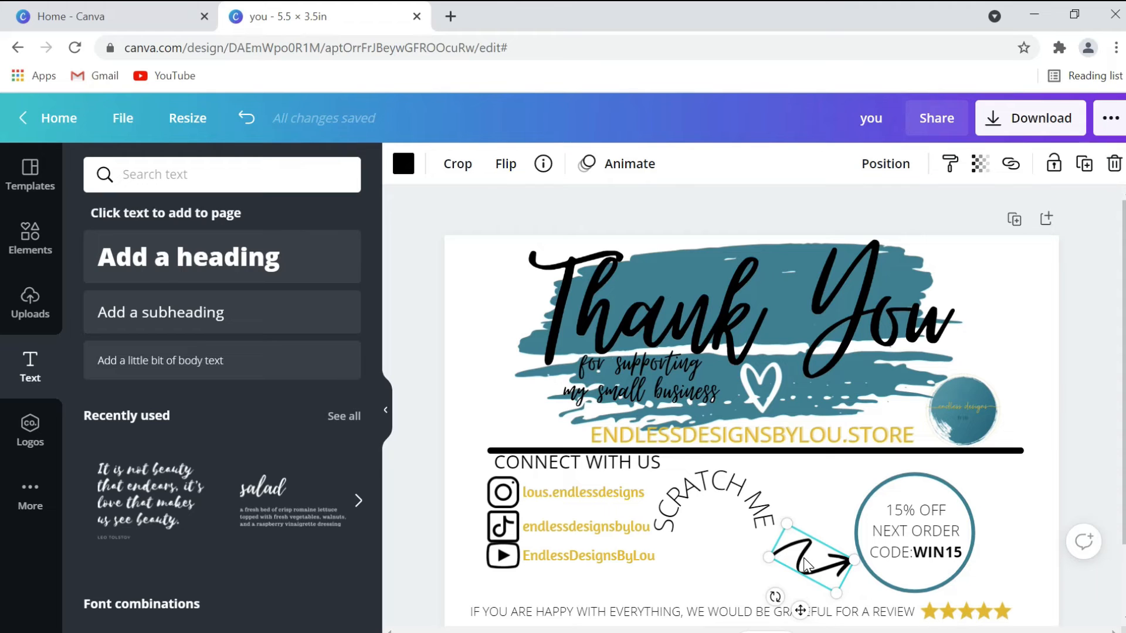
Enlarge the SCRATCH ME arch to size 21.2, try it over the circle and move it back to the circle's left
left_click(753, 503)
left_click_drag(758, 503, 1005, 522)
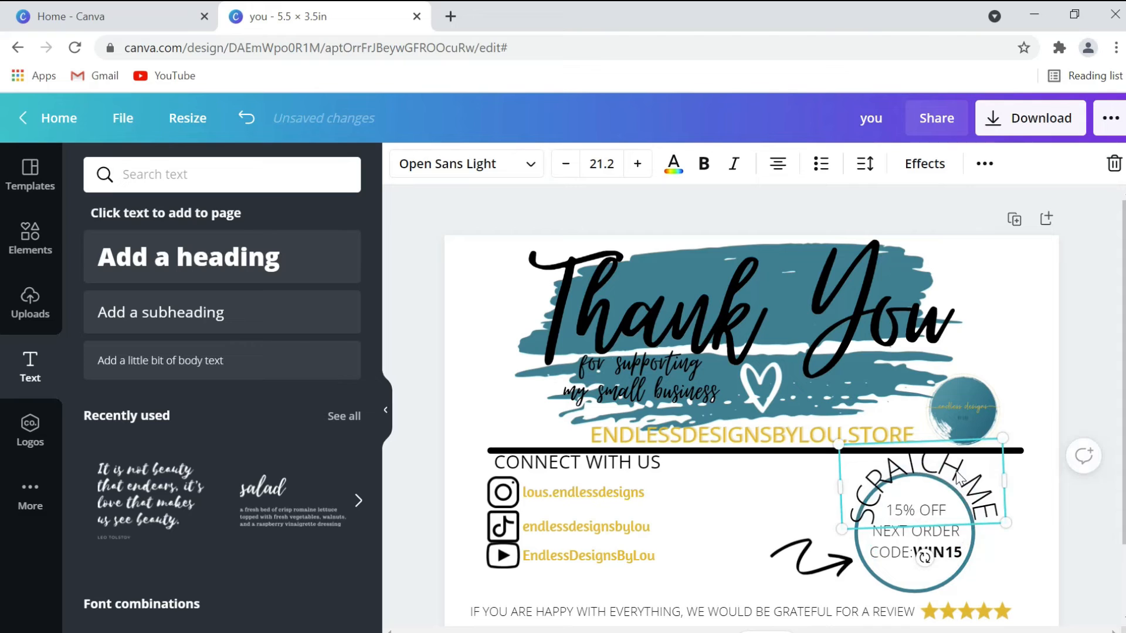
left_click_drag(930, 481, 757, 504)
Cut ME from the curved SCRATCH ME text and delete the remaining SCRATCH arch from the card
double_click(757, 504)
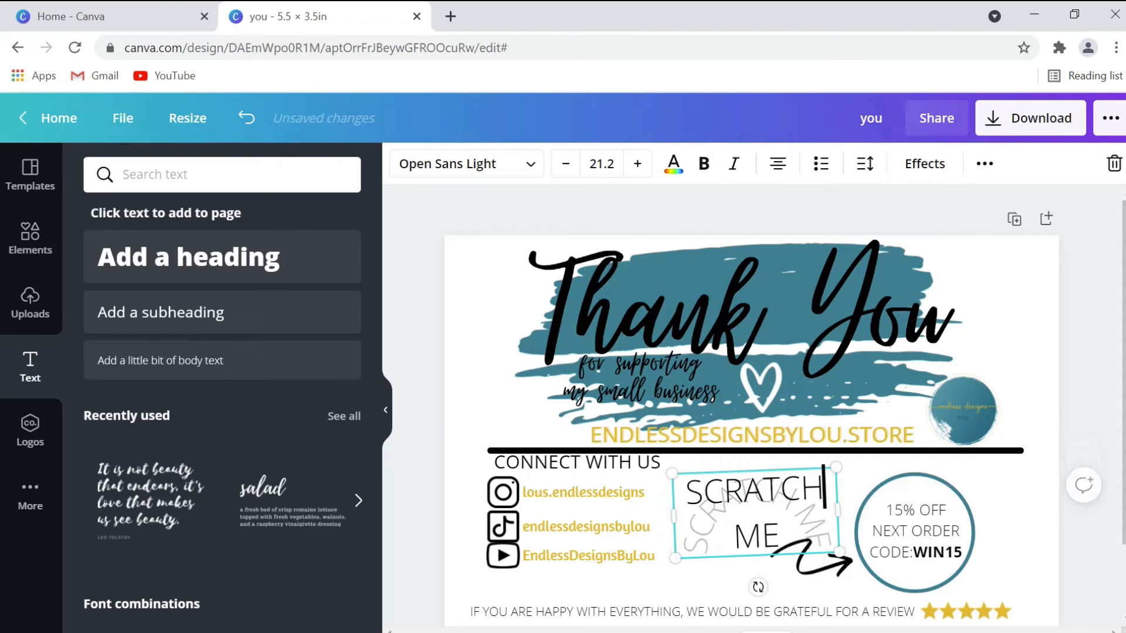
key("Delete")
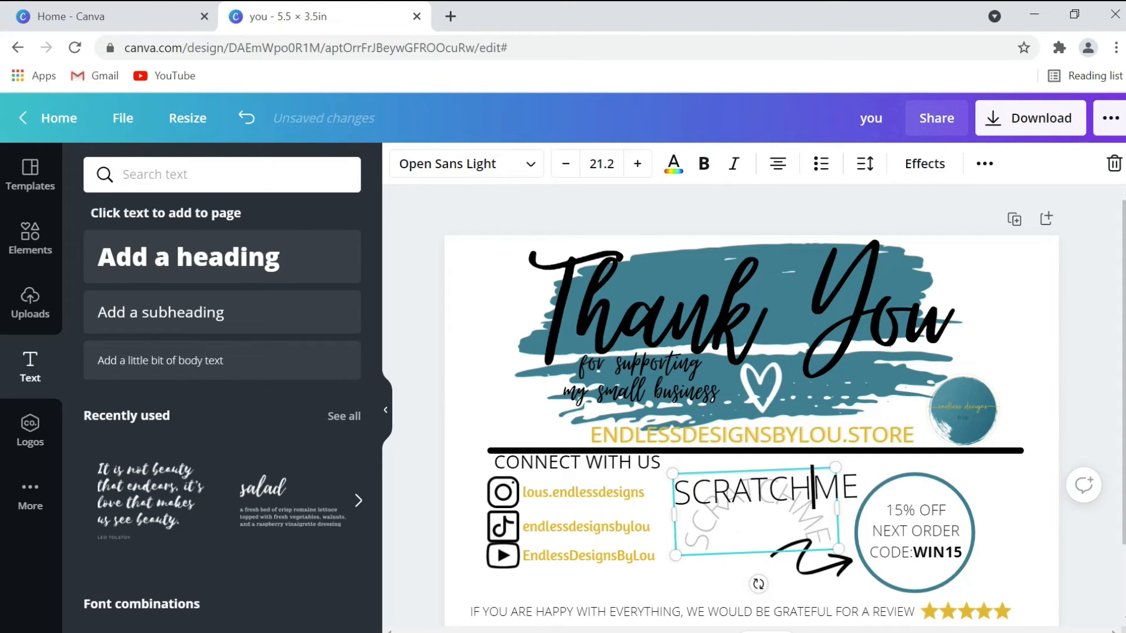
key("Delete")
key("Delete")
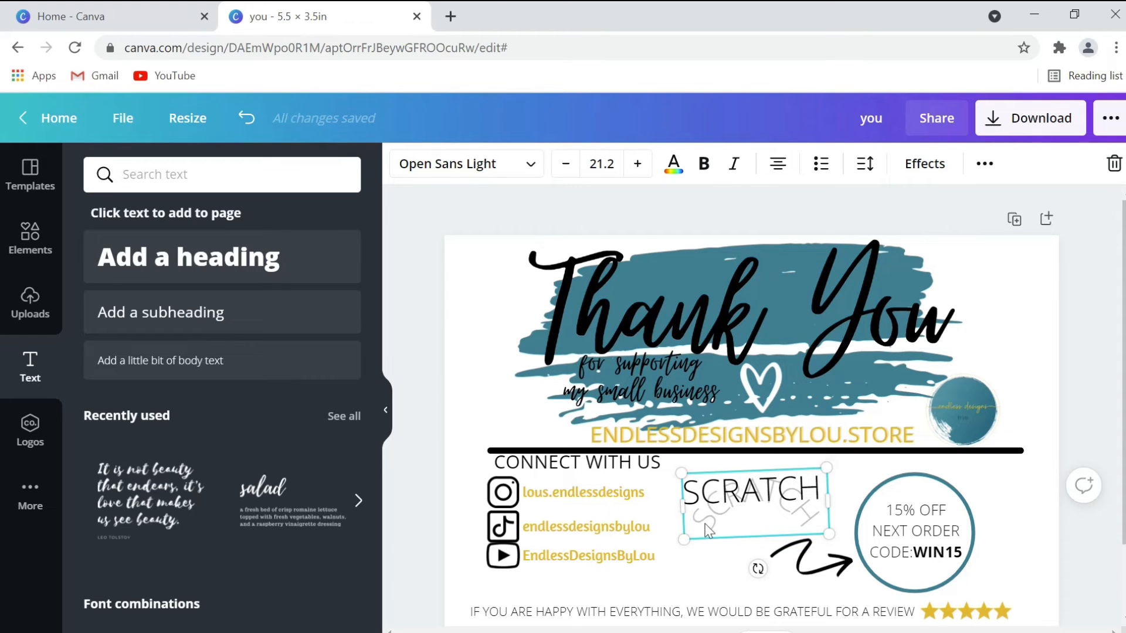
left_click(690, 576)
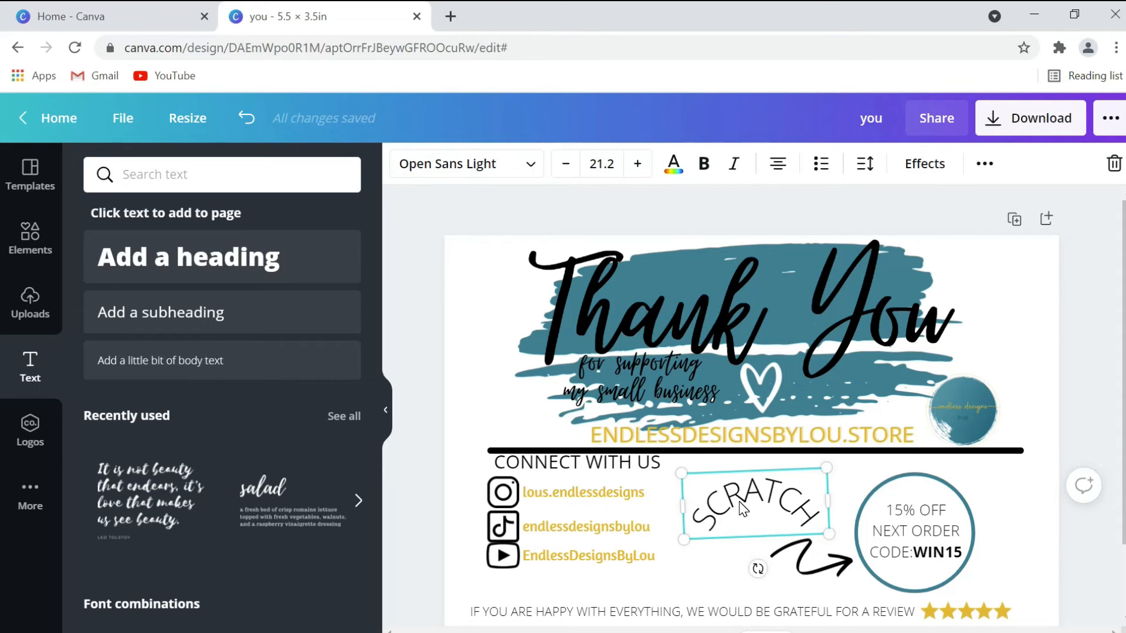
key("Delete")
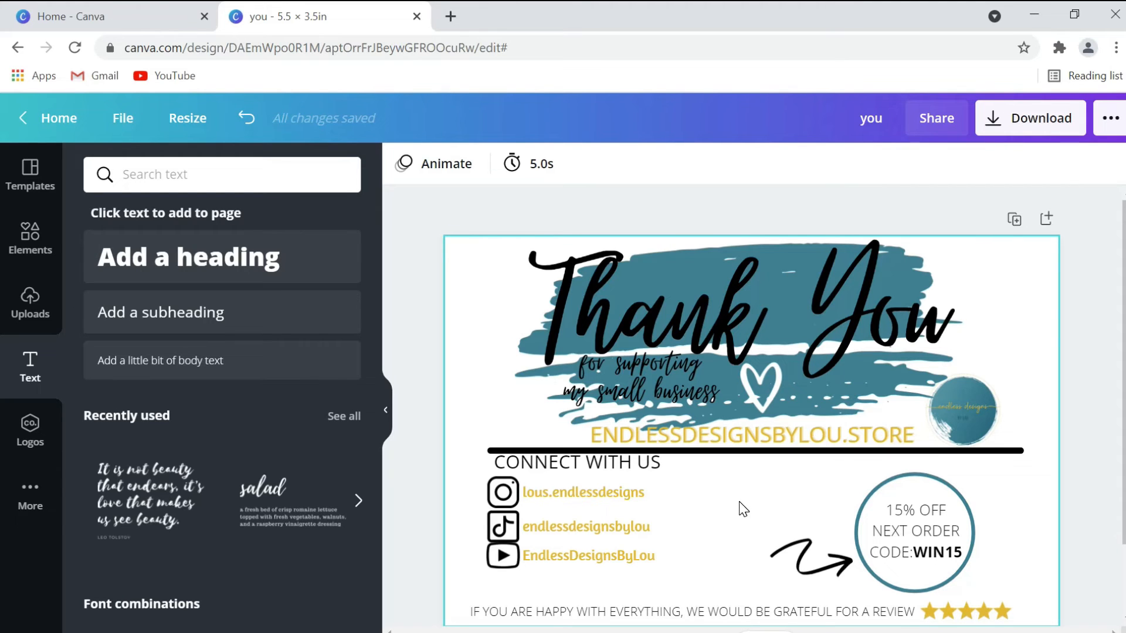
Shrink the CONNECT WITH US heading to size 10.4 and align its left edge with the social icons under the divider
left_click(625, 465)
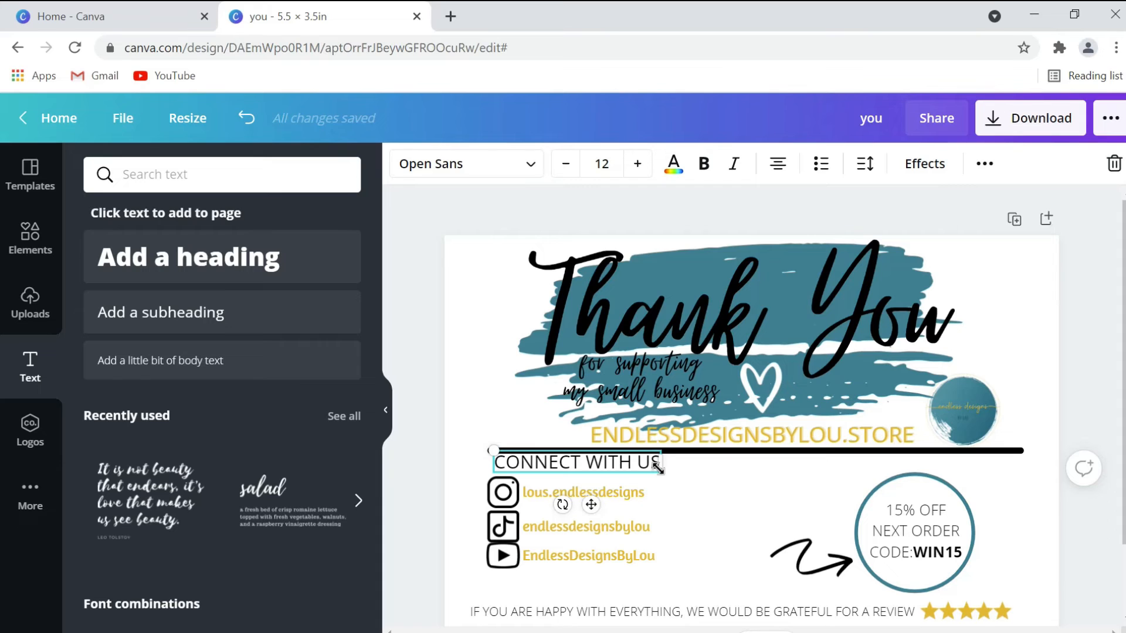
left_click_drag(657, 471, 627, 464)
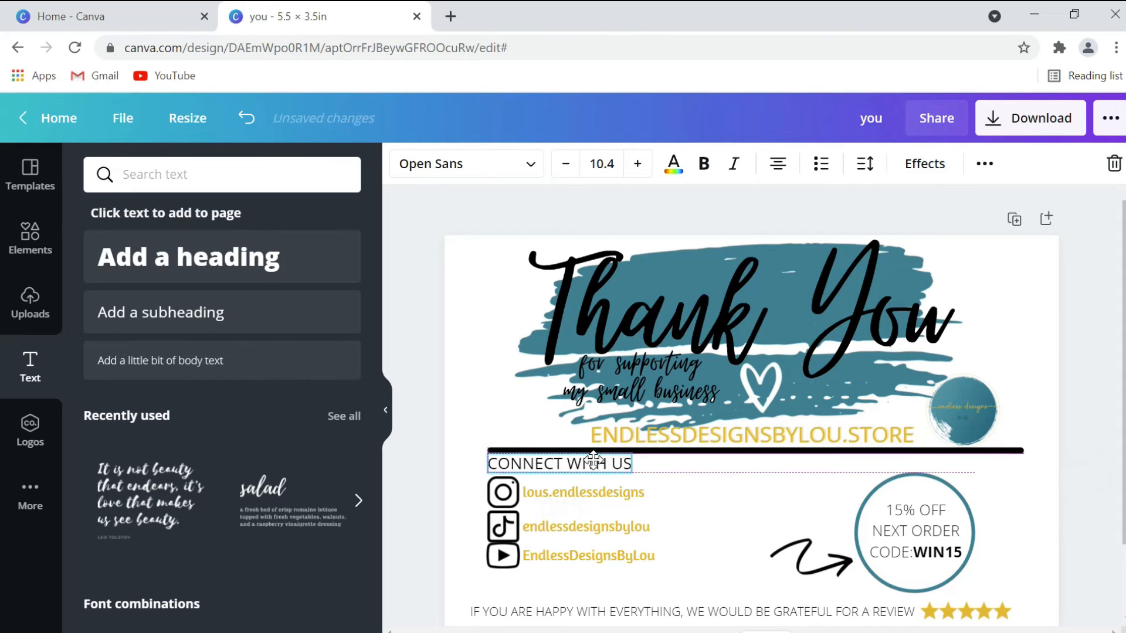
left_click(677, 499)
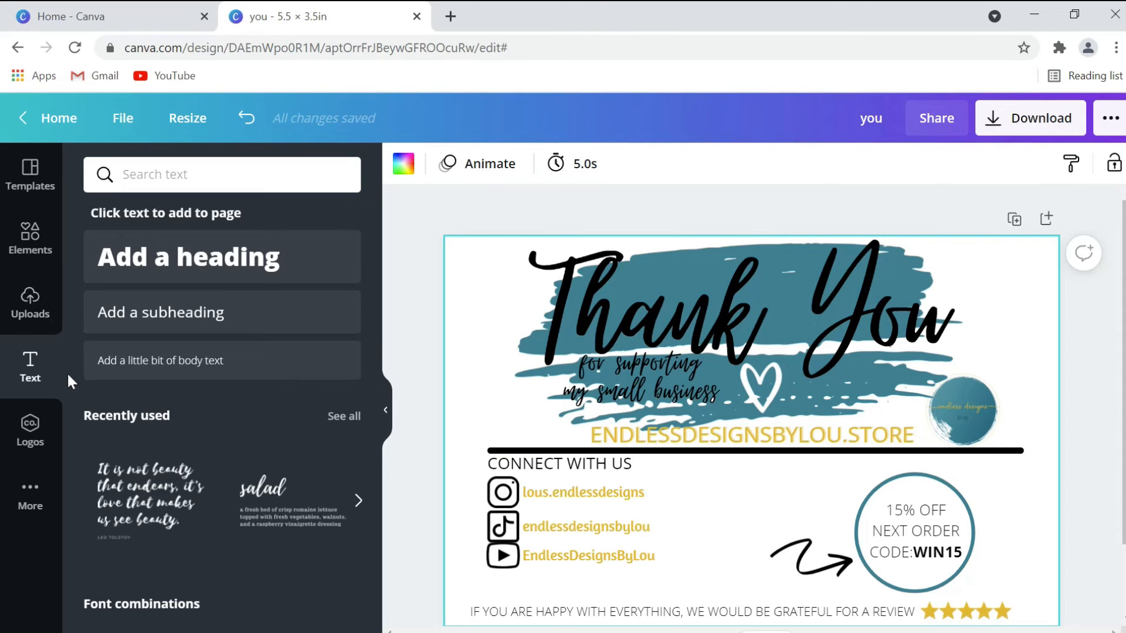
Add a body text reading "SCRATCH & WIN!" between the social handles and the discount circle
left_click(229, 360)
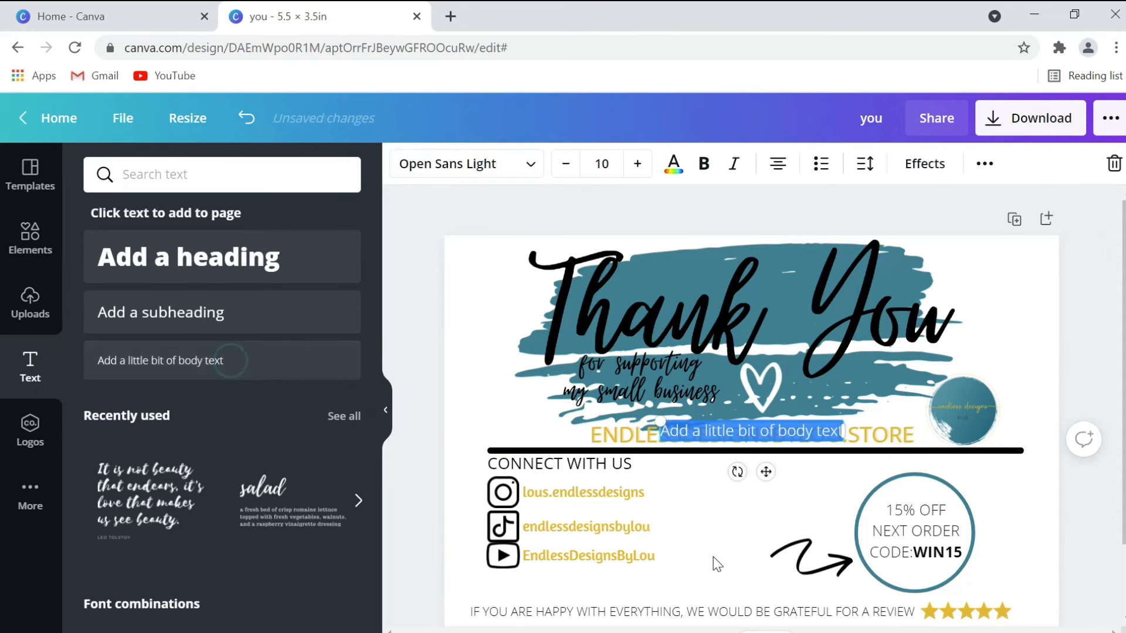
left_click_drag(767, 473, 766, 542)
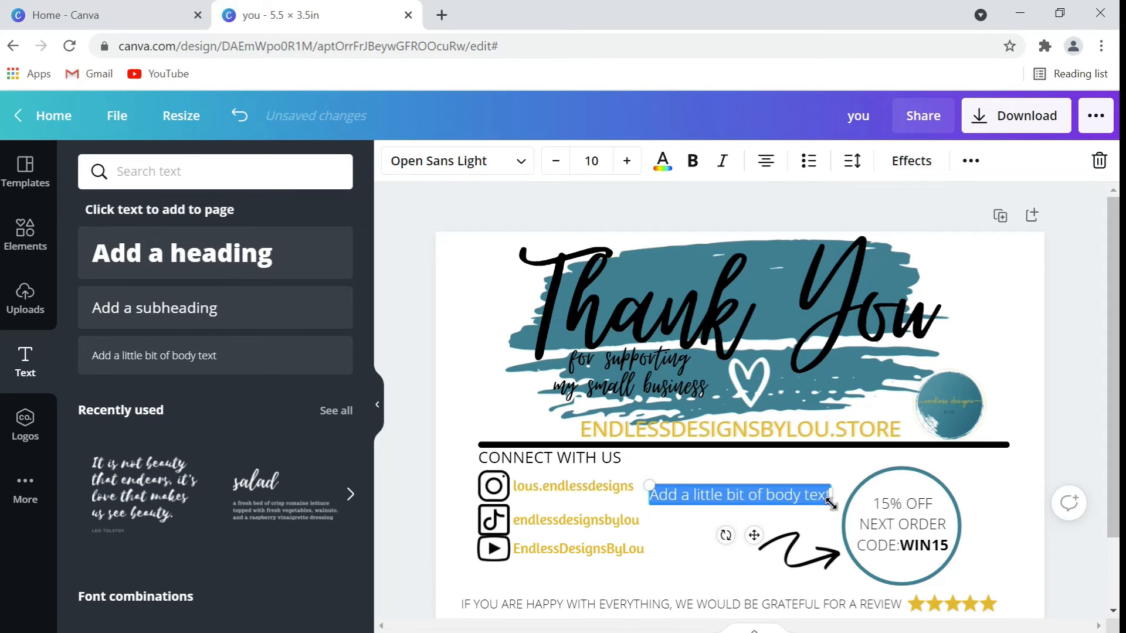
type("SCRATCH")
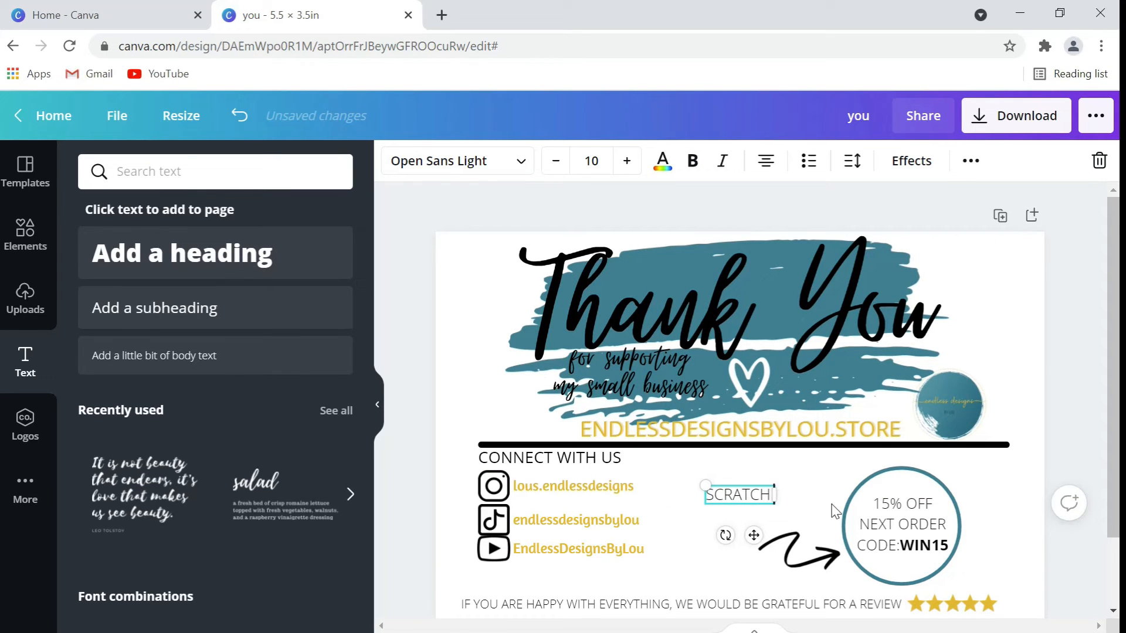
type(" & WIN!")
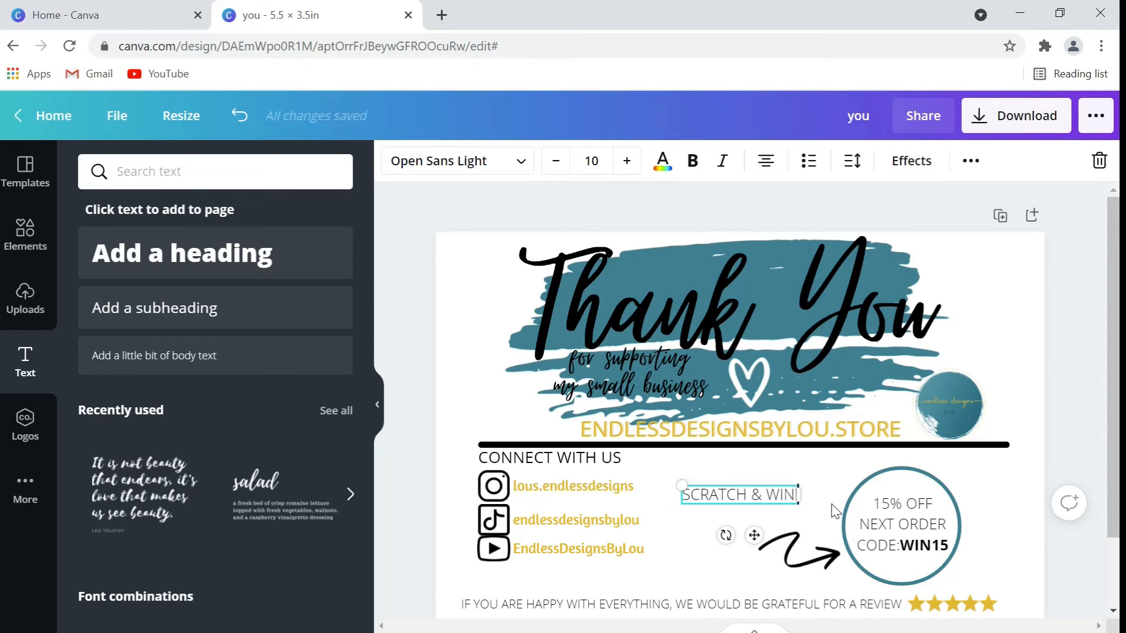
Try the Aloja, Anahaw, Better Saturday, Blastine and Blueberry Outline fonts on the SCRATCH & WIN! text
left_click(517, 161)
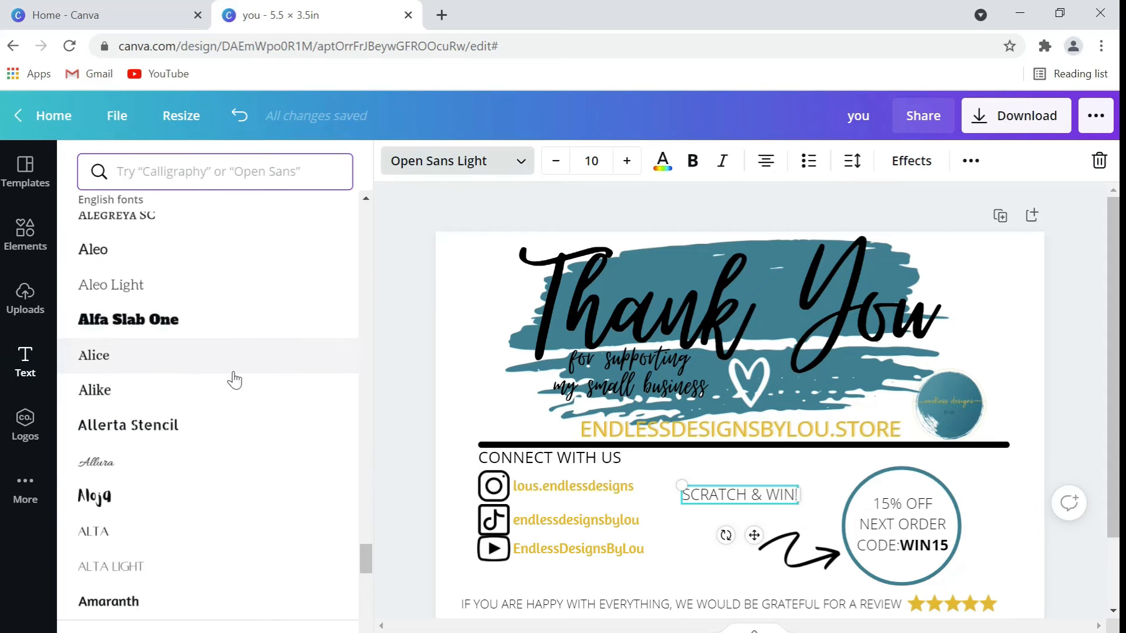
left_click(125, 500)
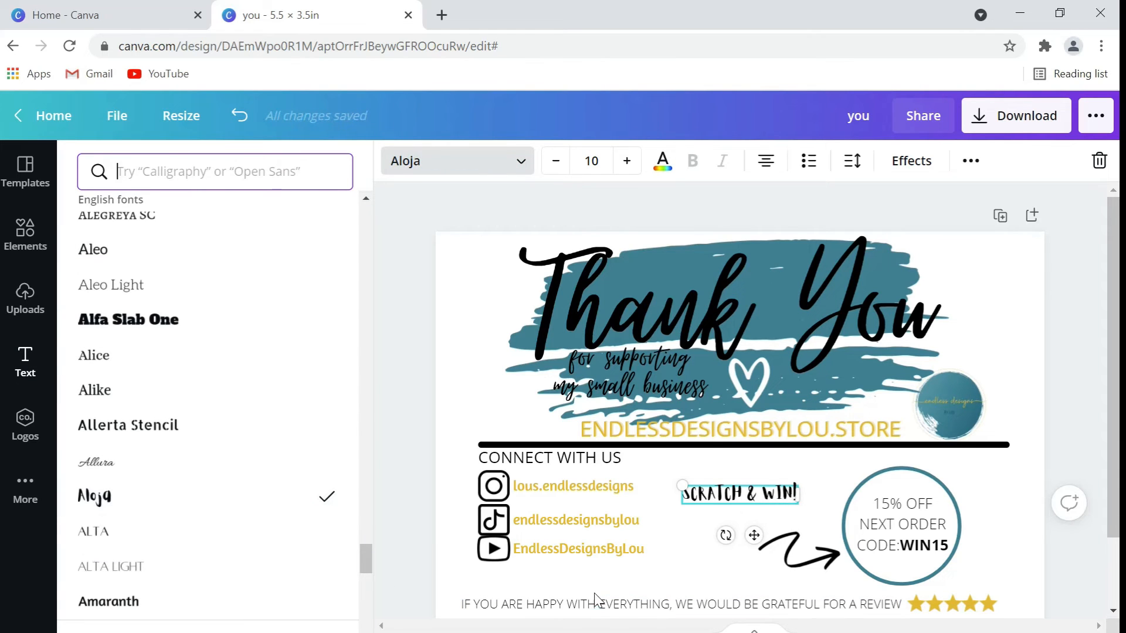
scroll(211, 547, "down", 10)
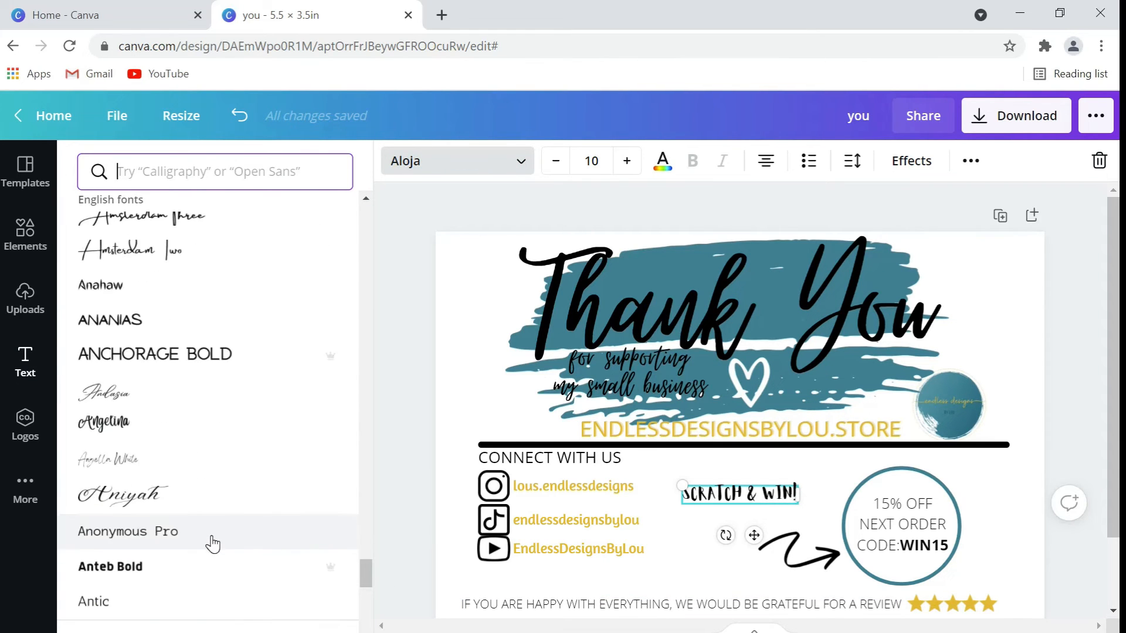
left_click(219, 286)
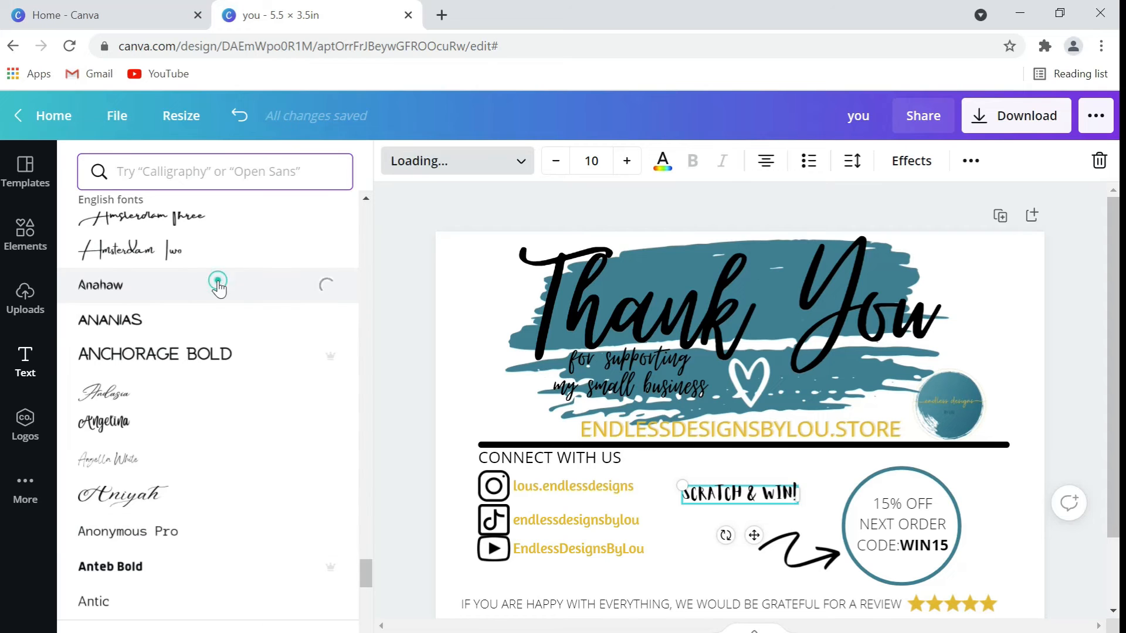
scroll(218, 294, "down", 20)
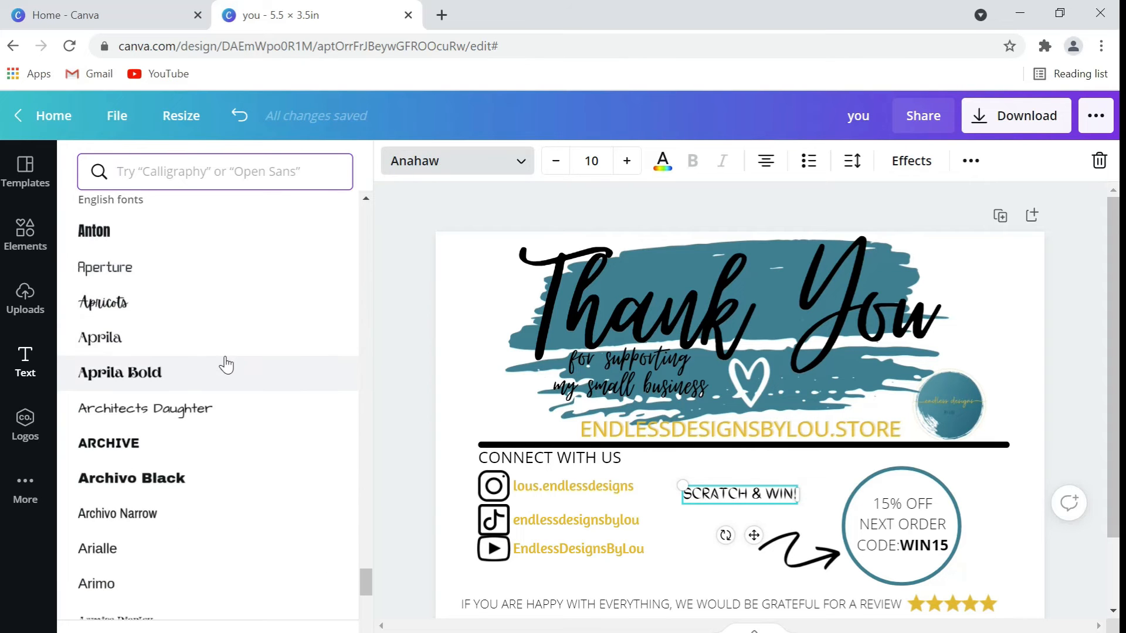
scroll(226, 368, "down", 20)
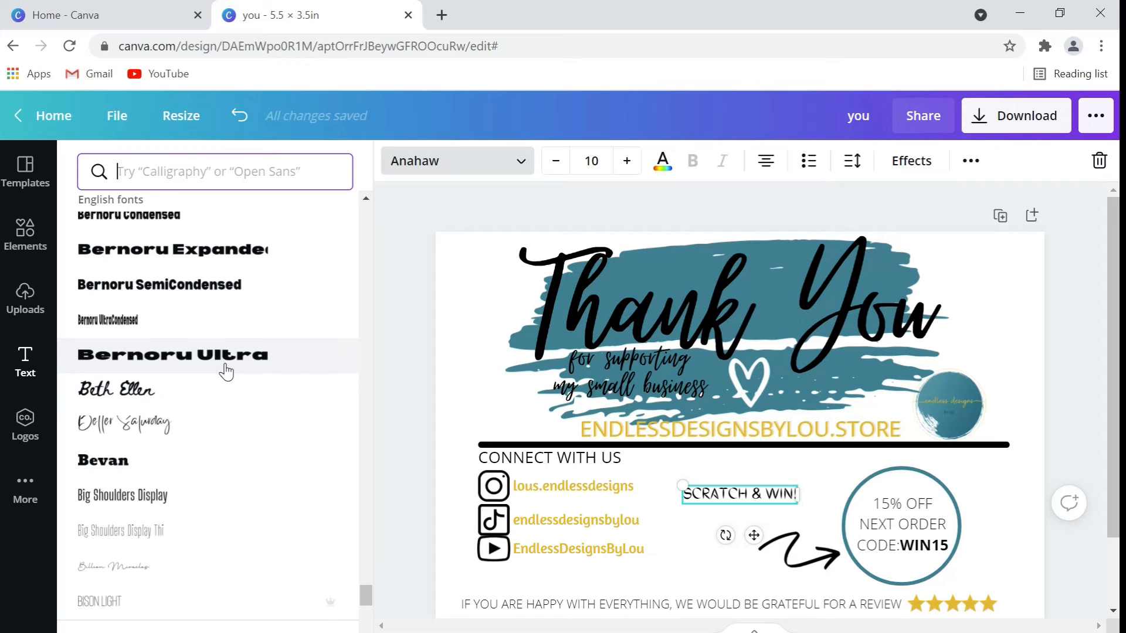
left_click(223, 434)
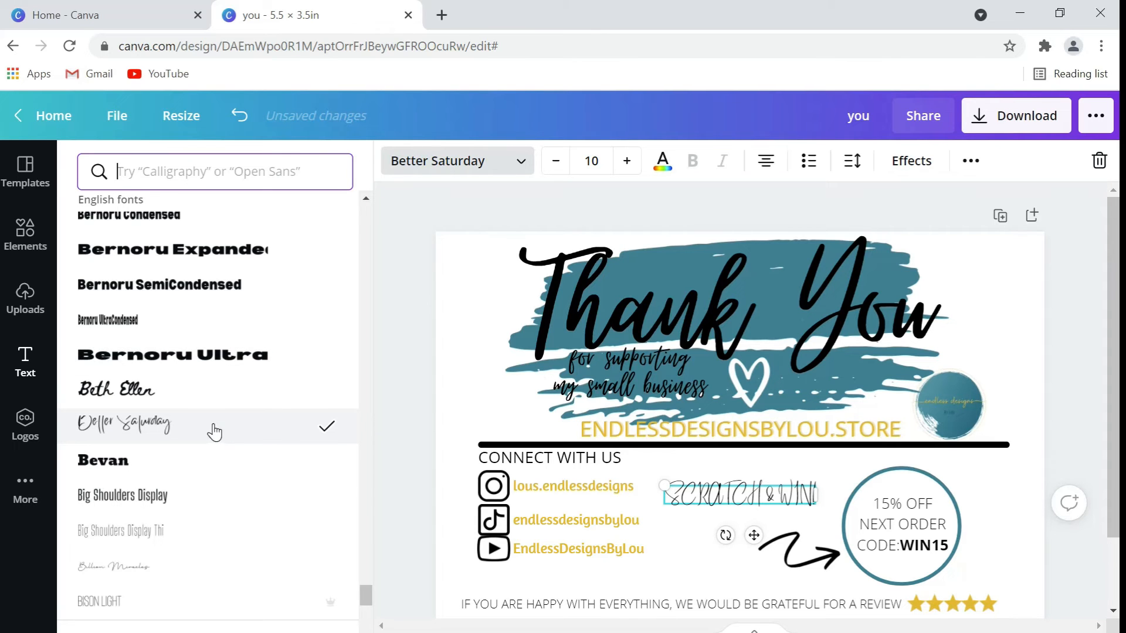
scroll(214, 433, "down", 6)
scroll(221, 427, "down", 1)
left_click(184, 474)
scroll(184, 474, "down", 4)
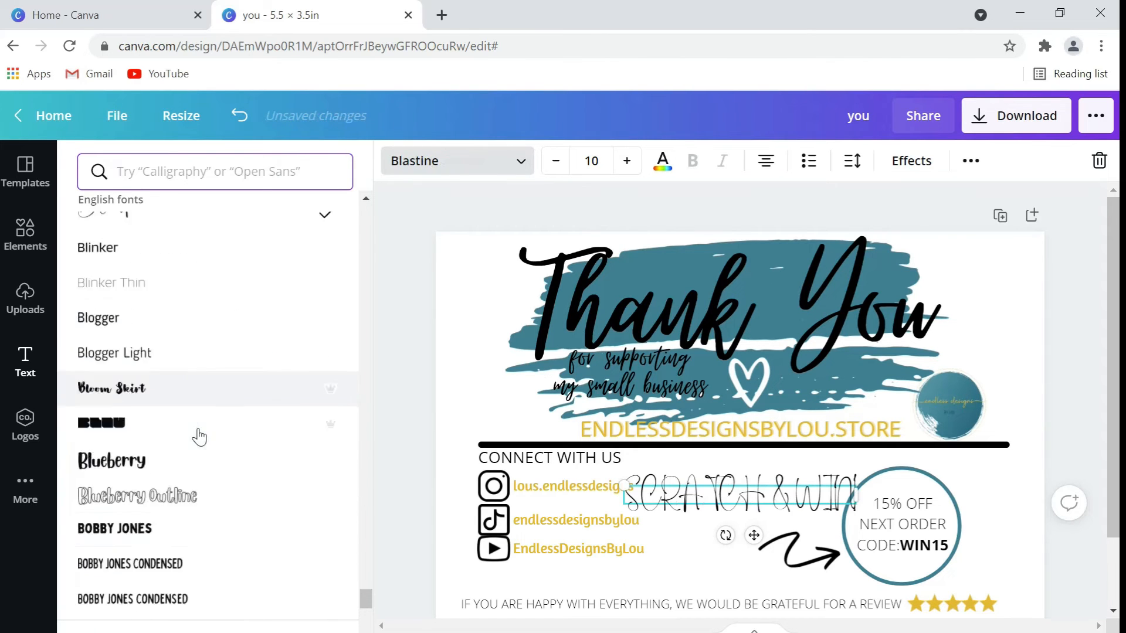
scroll(200, 437, "down", 1)
left_click(199, 415)
scroll(199, 443, "down", 4)
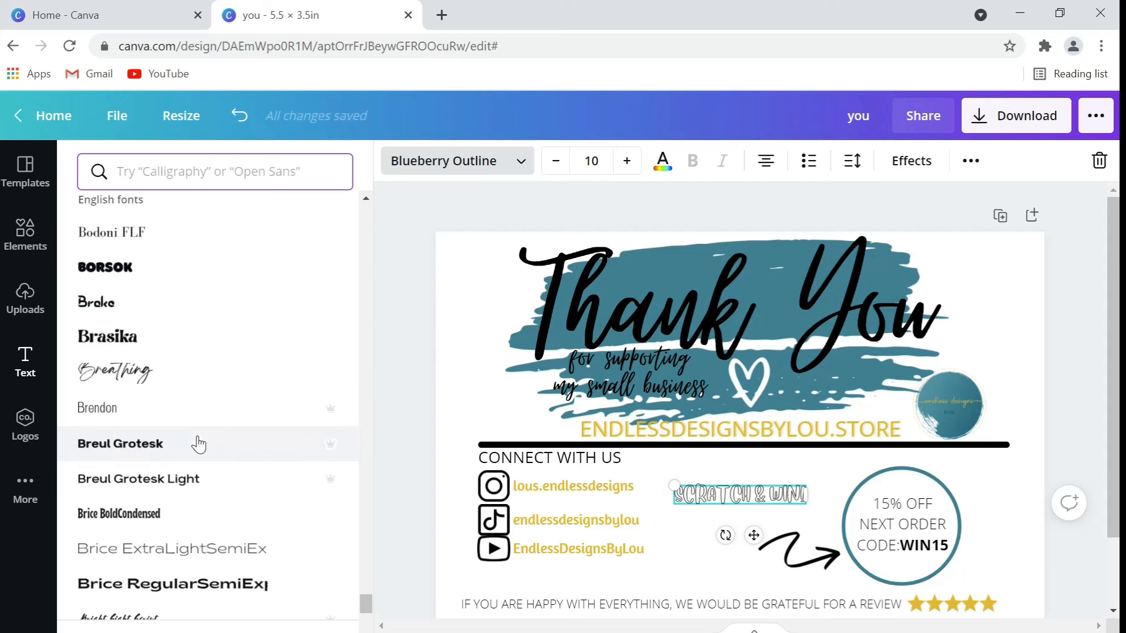
Set the SCRATCH & WIN! text to the Brusher font and move it down to just above the arrow
scroll(199, 444, "down", 4)
scroll(198, 444, "down", 5)
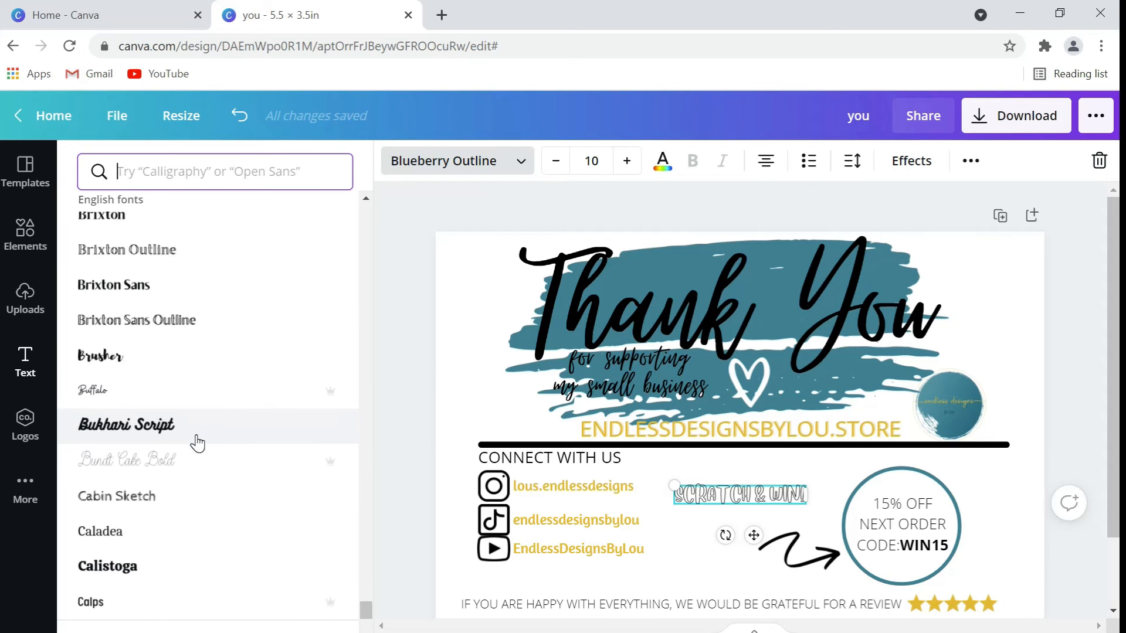
left_click(172, 373)
scroll(171, 373, "down", 1)
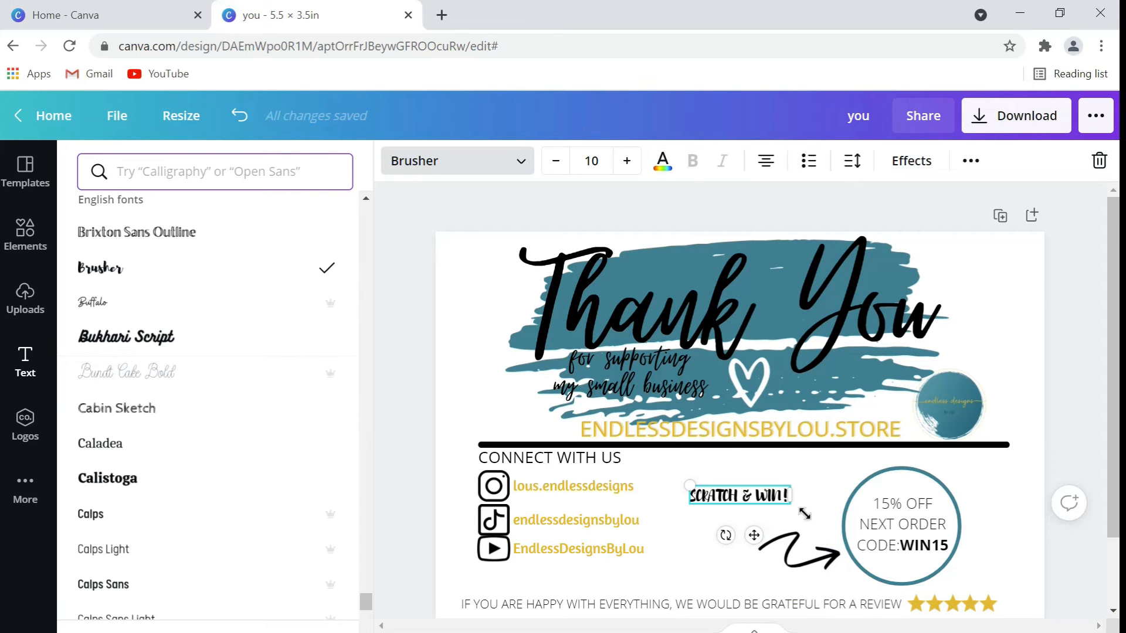
left_click(774, 478)
left_click(790, 510)
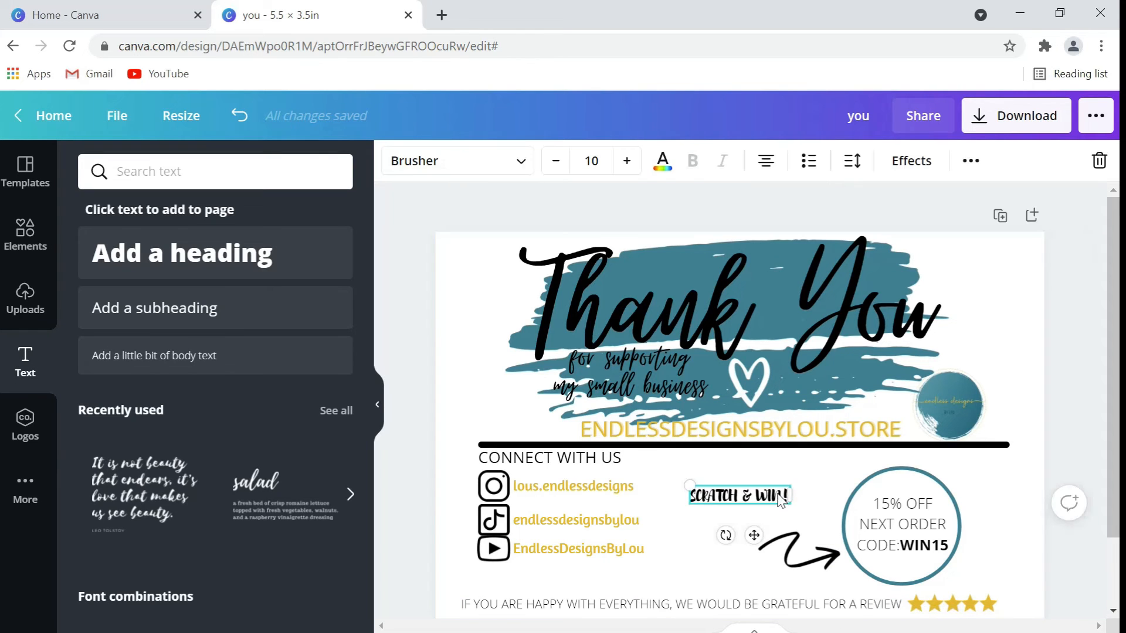
left_click_drag(789, 510, 797, 524)
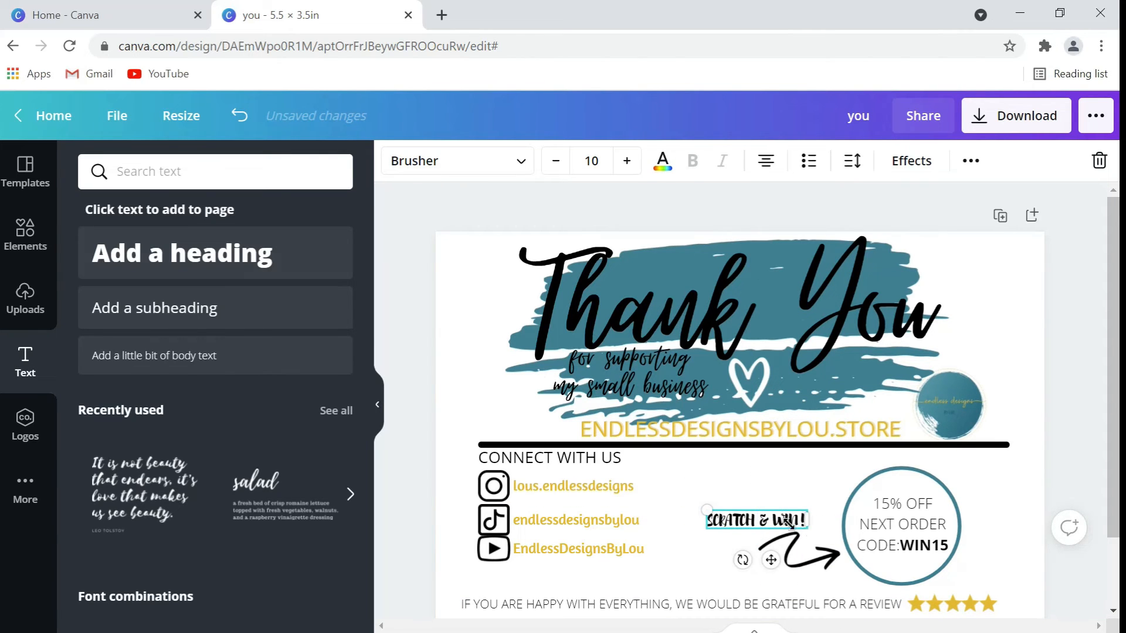
Insert a hand-drawn looping arrow from the ARROW elements, colour it black and place it over the space left of the discount circle
left_click(25, 235)
scroll(164, 463, "down", 6)
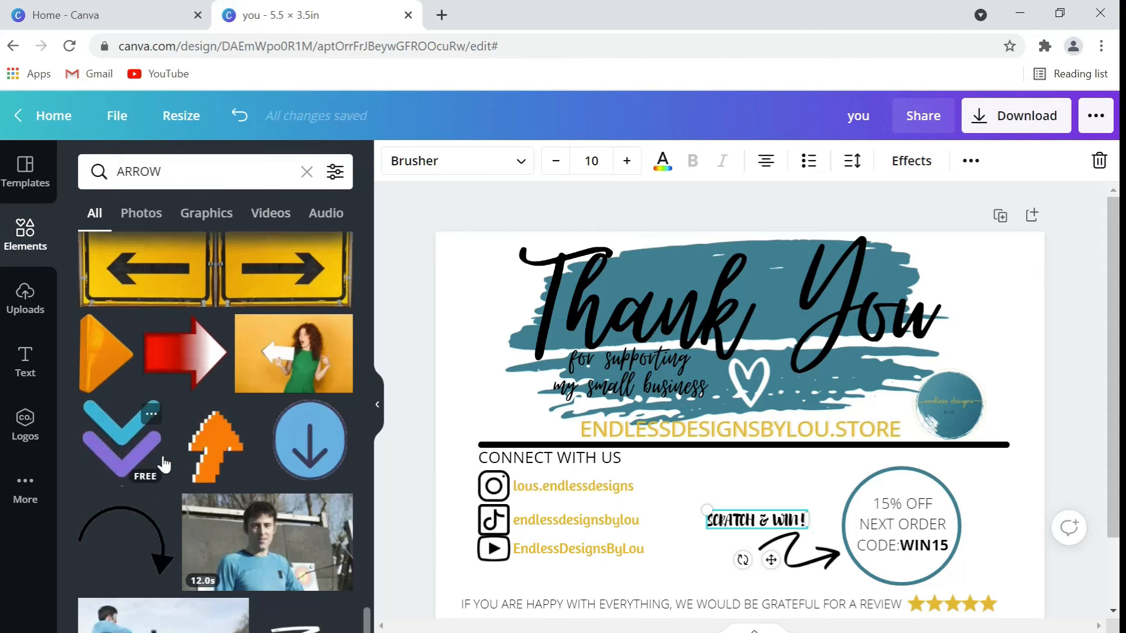
scroll(164, 465, "down", 5)
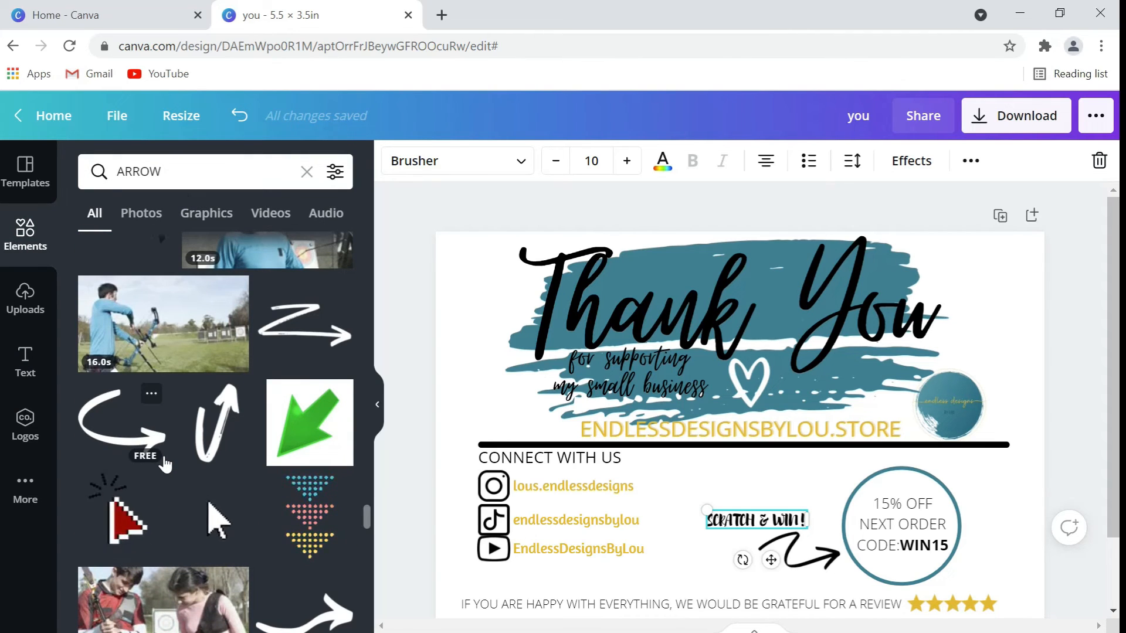
scroll(164, 463, "down", 3)
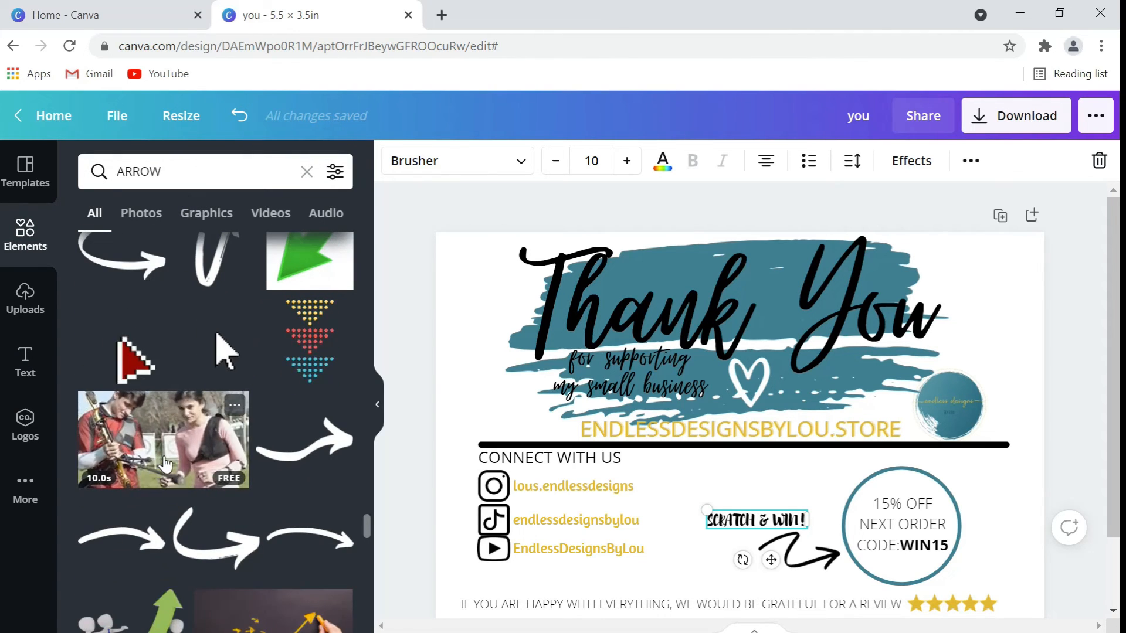
scroll(165, 465, "down", 5)
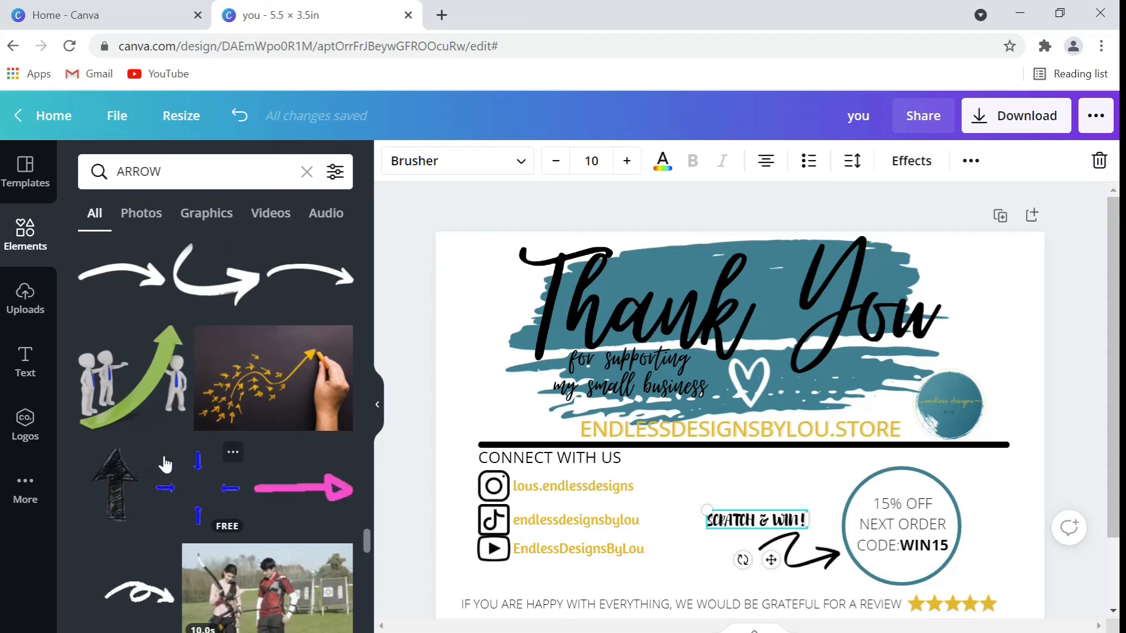
scroll(165, 465, "down", 5)
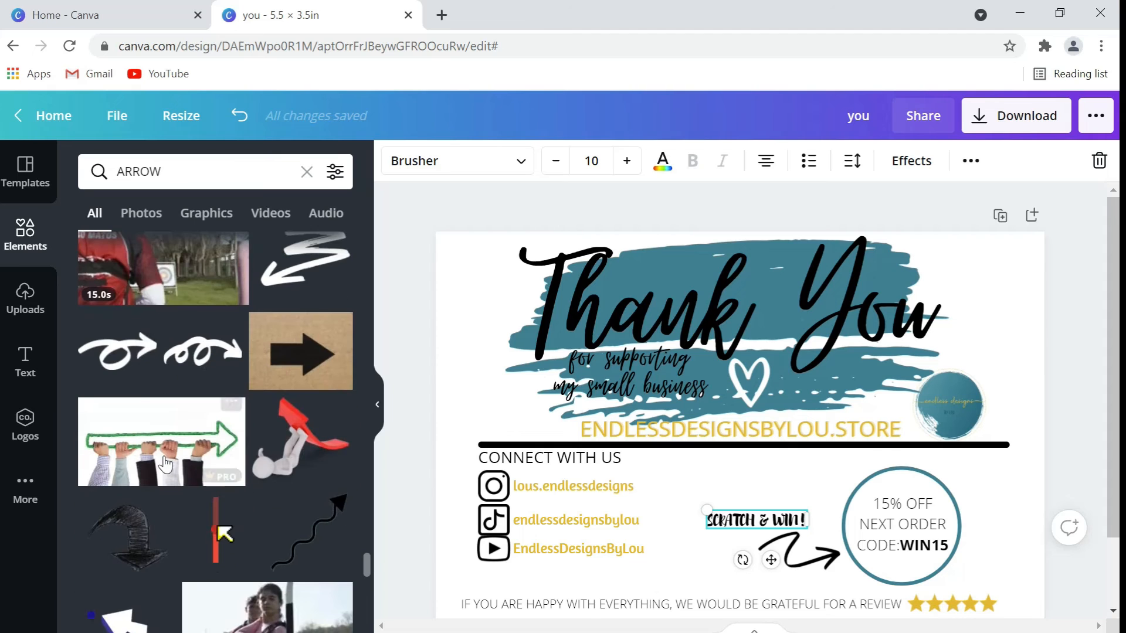
left_click(207, 362)
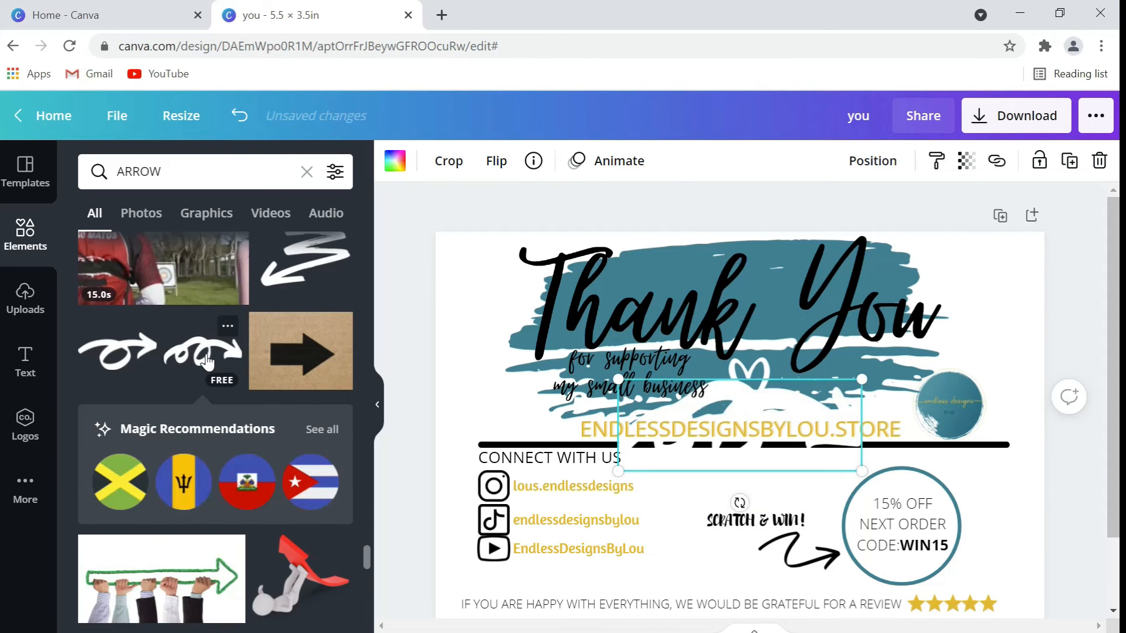
left_click(395, 160)
left_click(144, 252)
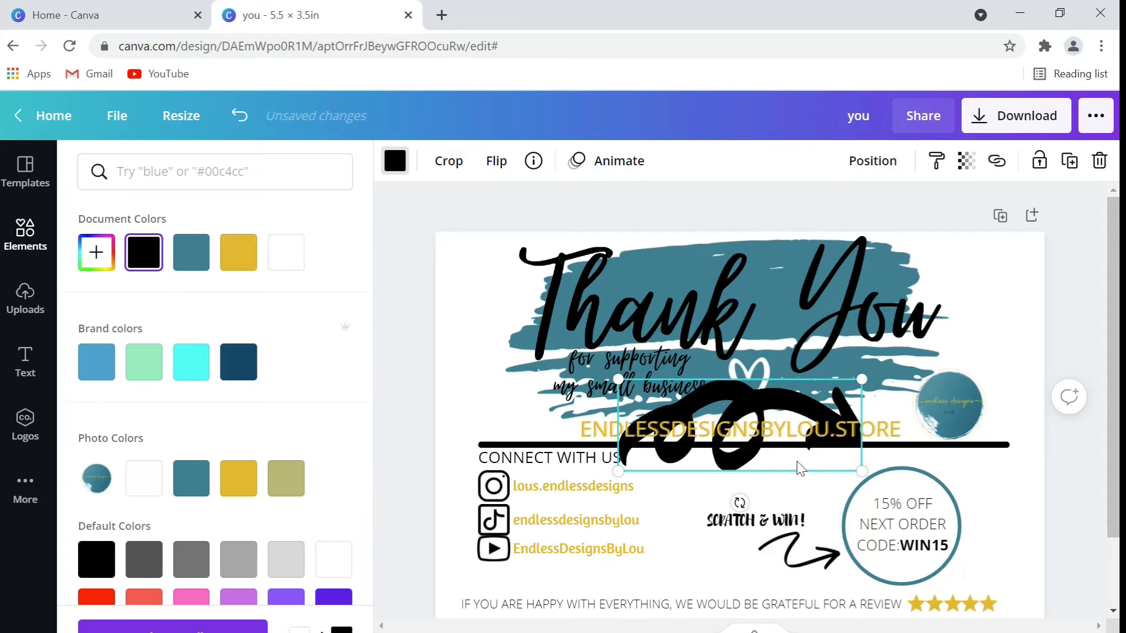
left_click_drag(722, 462, 734, 586)
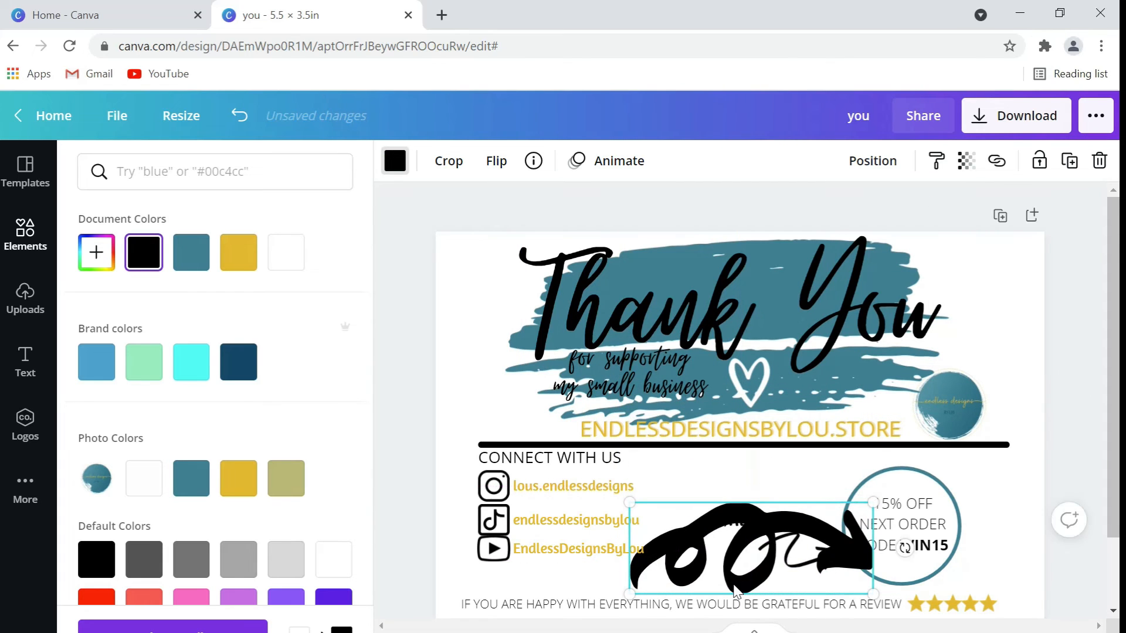
Try the looping arrow flipped vertically near the discount circle, and delete it
left_click(497, 161)
left_click(516, 243)
left_click(659, 580)
left_click_drag(659, 581, 721, 455)
left_click_drag(716, 581, 815, 567)
left_click(691, 558)
left_click(708, 552)
left_click(790, 555)
key("Delete")
Return the original zigzag arrow below SCRATCH & WIN!, flip it vertically and rotate it counterclockwise toward the discount circle
left_click_drag(698, 452, 794, 554)
left_click(497, 160)
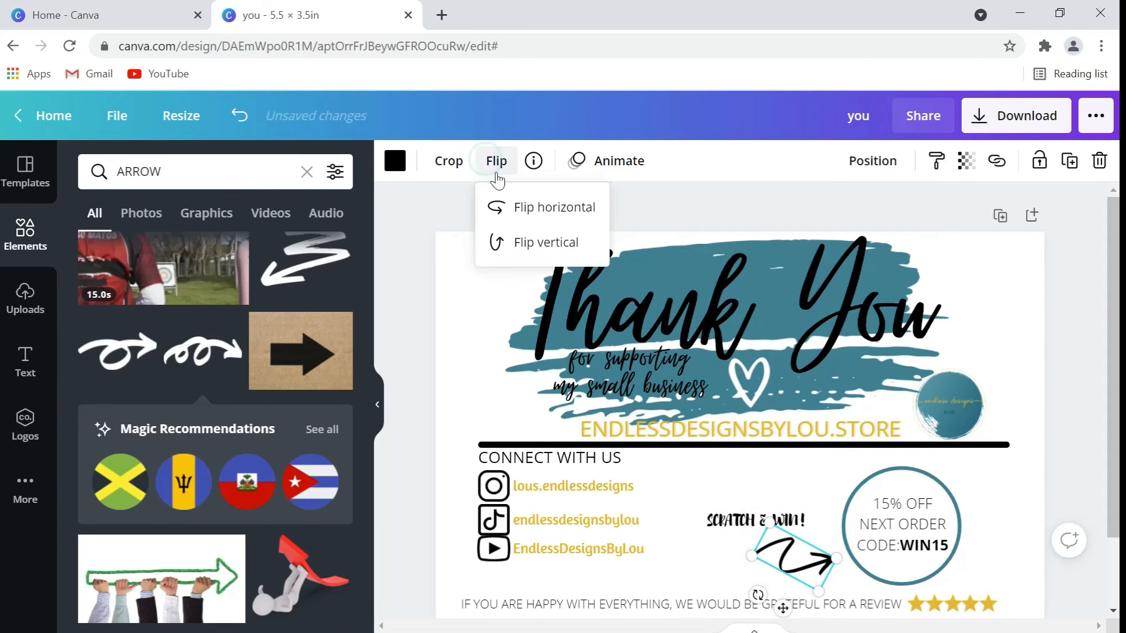
left_click(535, 241)
left_click_drag(758, 594, 822, 604)
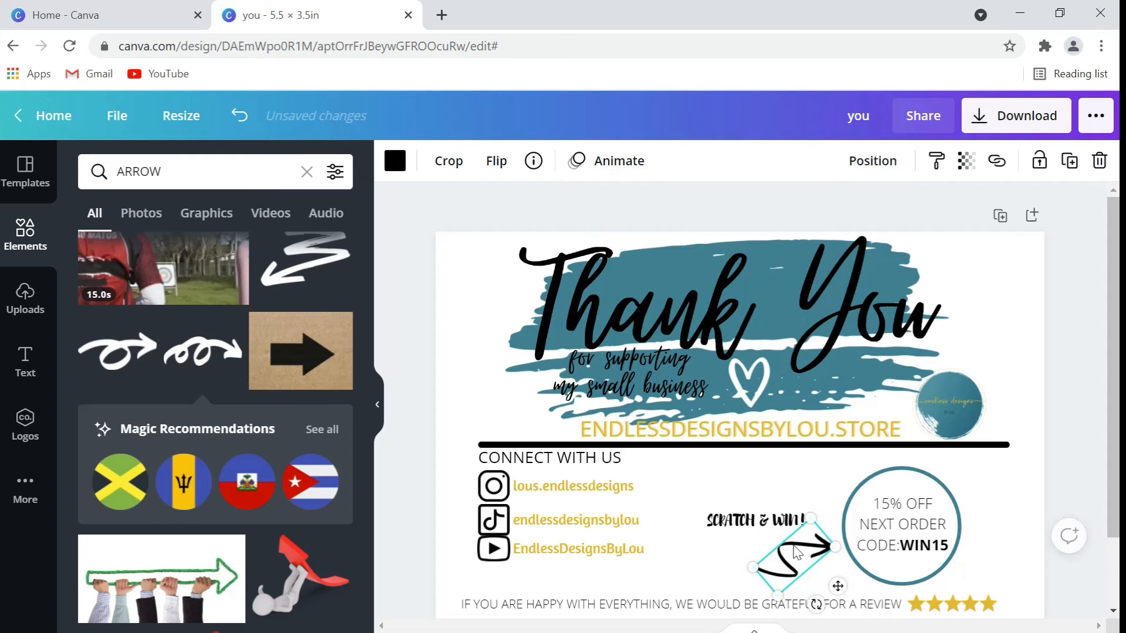
Position the SCRATCH & WIN! text just above the zigzag arrow, beside the discount circle
mouse_move(791, 540)
left_mouse_down()
mouse_move(728, 533)
mouse_move(756, 578)
mouse_move(742, 585)
left_mouse_up()
left_click(681, 514)
left_click(739, 537)
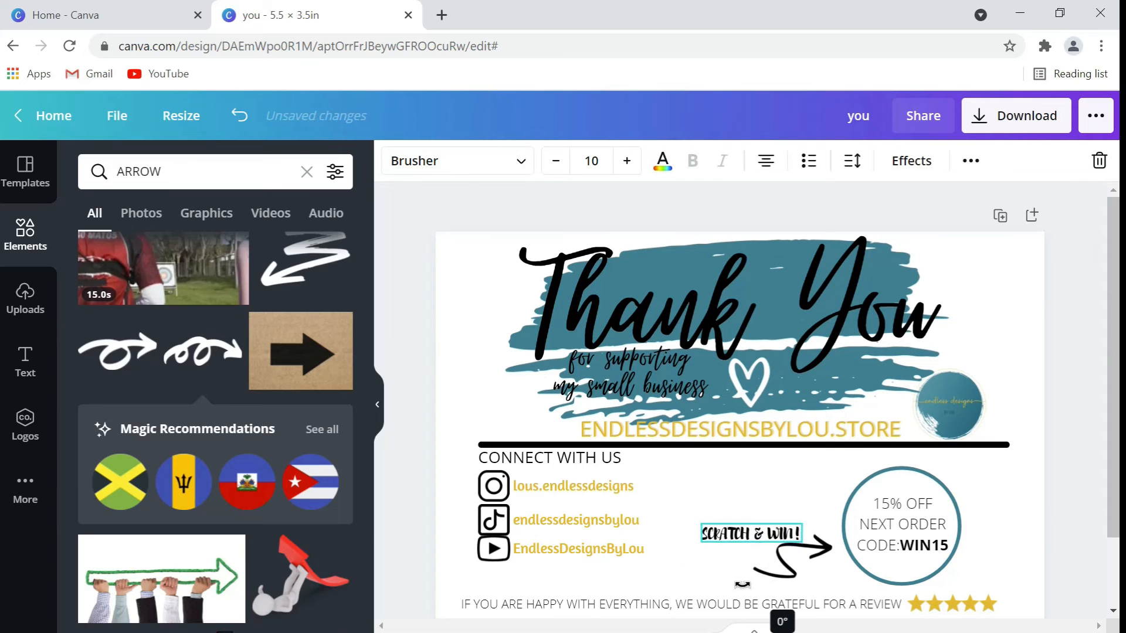
left_click(762, 501)
left_click_drag(774, 534, 799, 517)
left_click(686, 519)
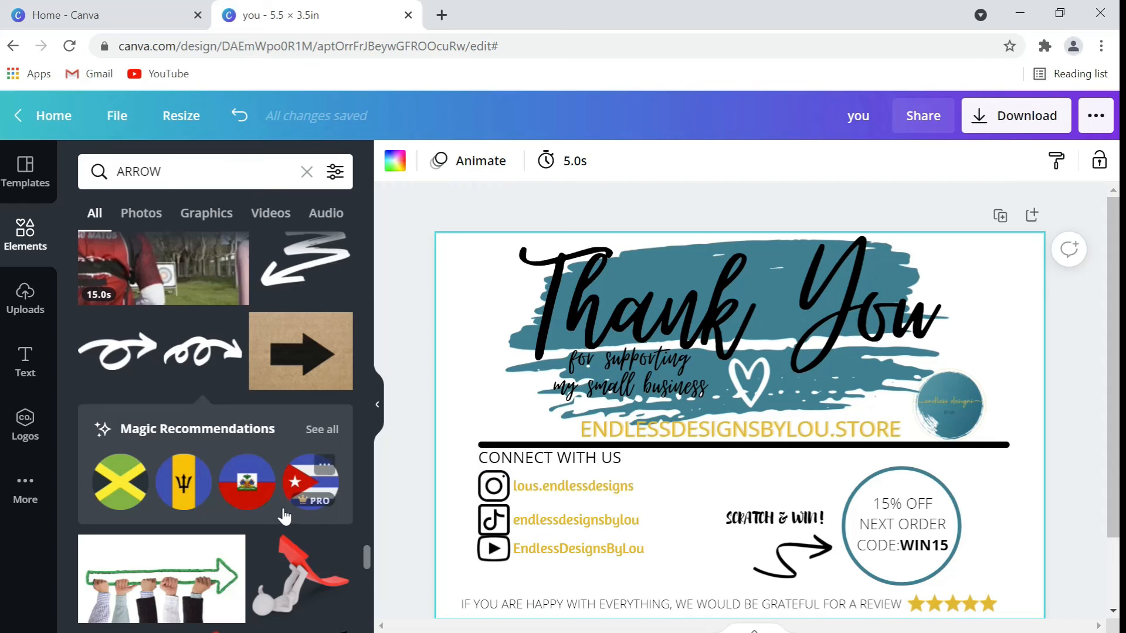
Insert the scribbled zigzag arrow from the ARROW elements and colour it black
scroll(284, 518, "down", 5)
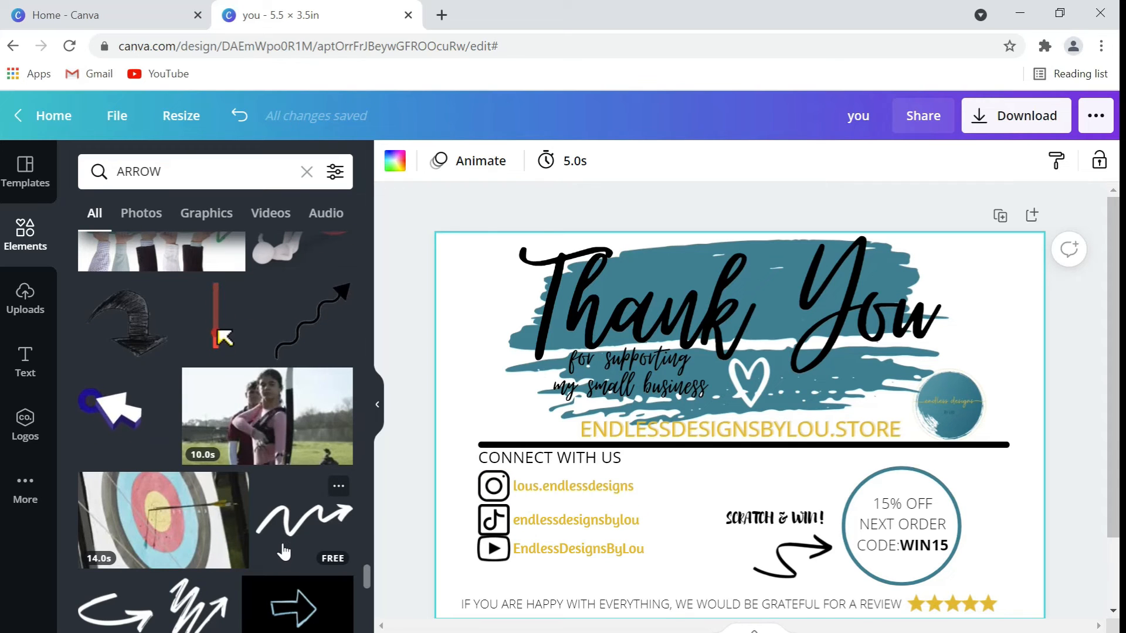
left_click(199, 604)
left_click(395, 161)
left_click(140, 252)
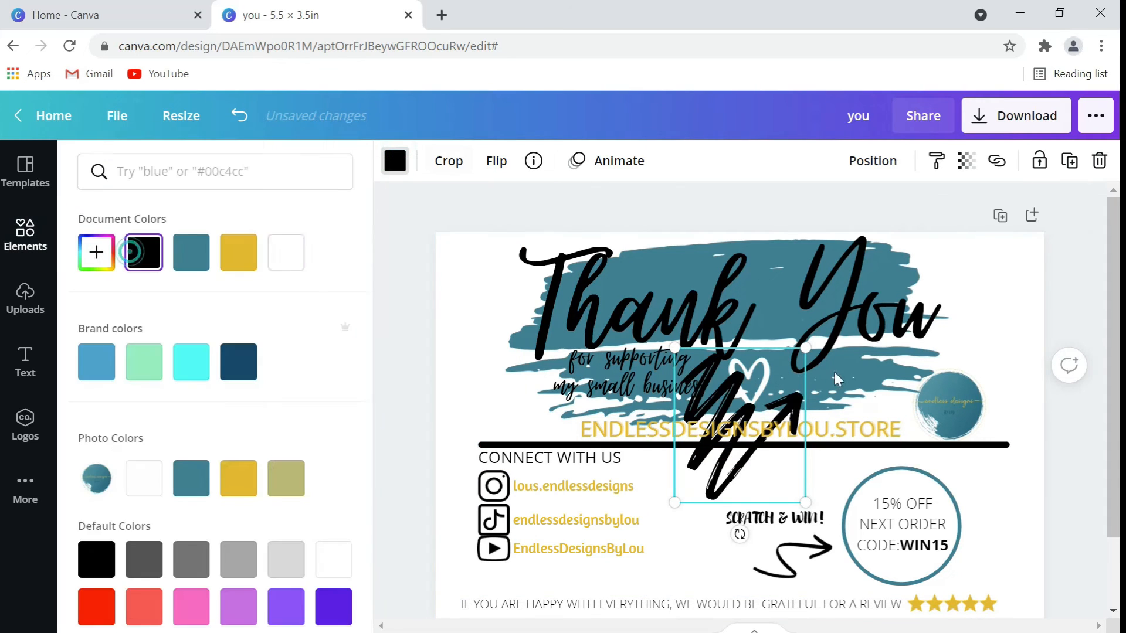
Shrink and tilt the scribbled arrow toward the discount circle in place of the old arrow, and enlarge SCRATCH & WIN! to size 12.1
left_click_drag(710, 492, 679, 588)
left_click_drag(820, 551, 508, 397)
left_click_drag(707, 529, 802, 570)
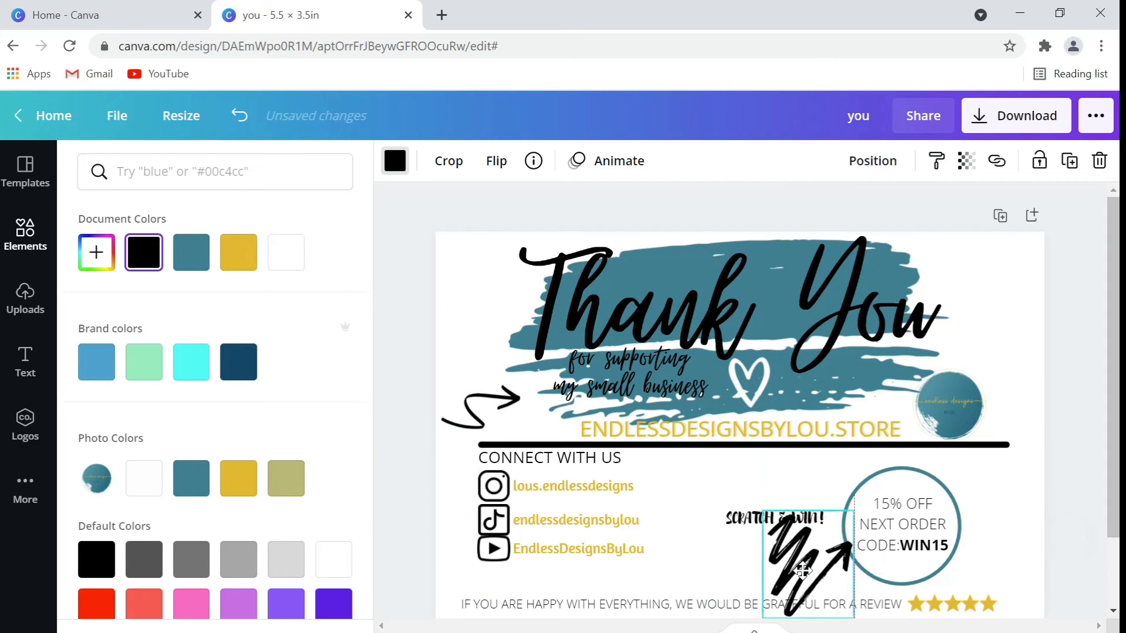
left_click_drag(854, 617, 854, 577)
left_click_drag(758, 582, 757, 590)
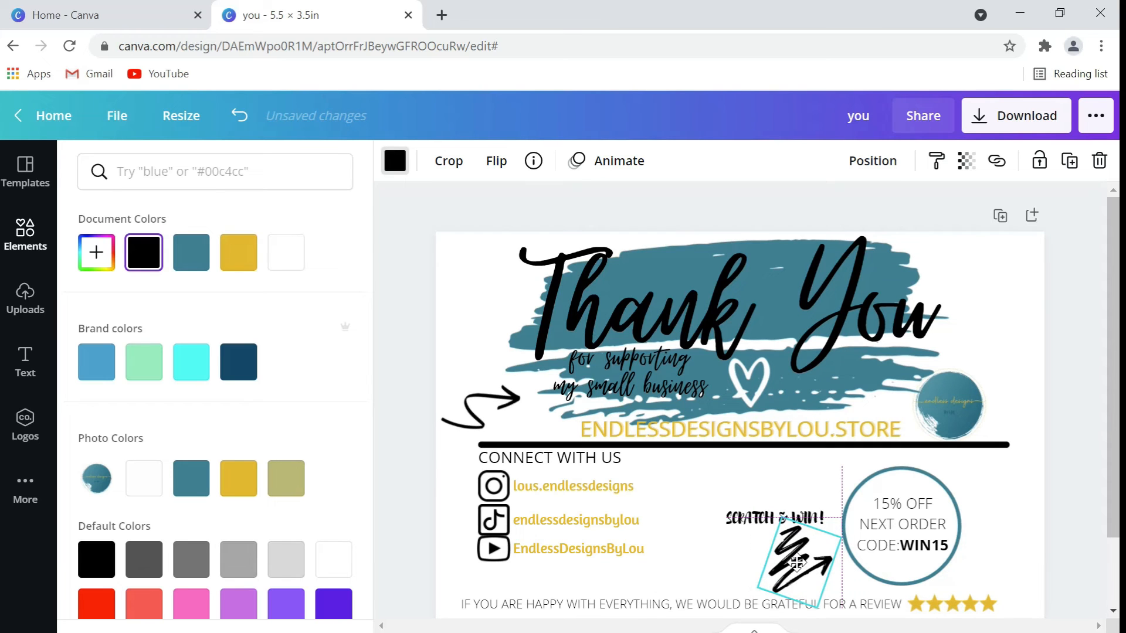
mouse_move(734, 527)
left_mouse_down()
mouse_move(747, 509)
mouse_move(719, 516)
left_mouse_up()
left_click_drag(840, 579, 844, 587)
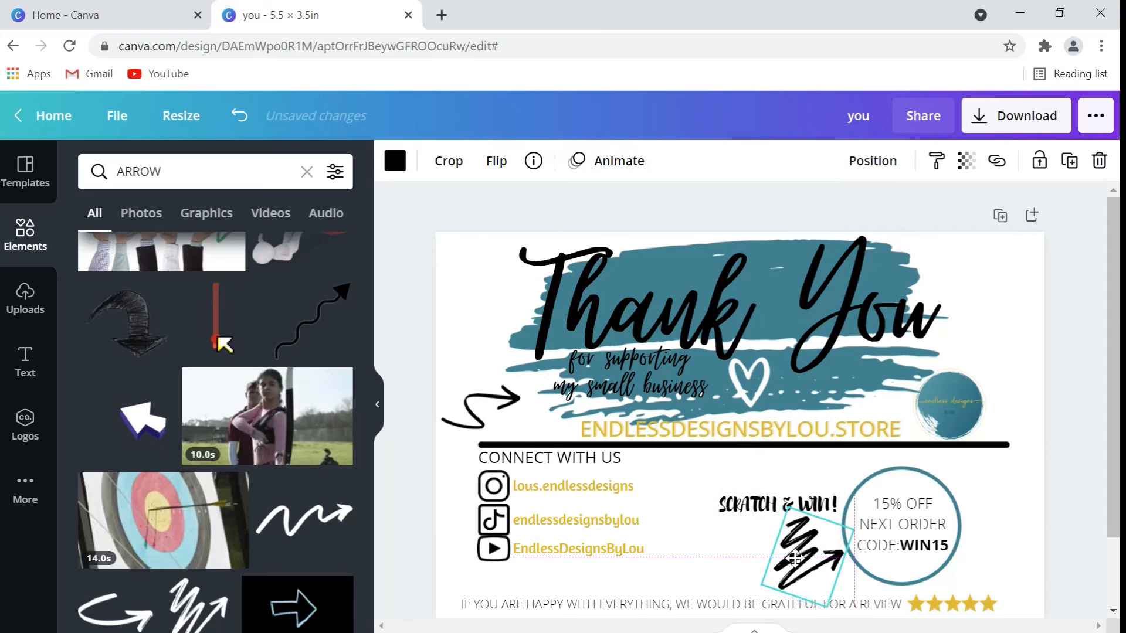
Delete the old zigzag arrow set aside next to the Thank You brush stroke
left_click(793, 485)
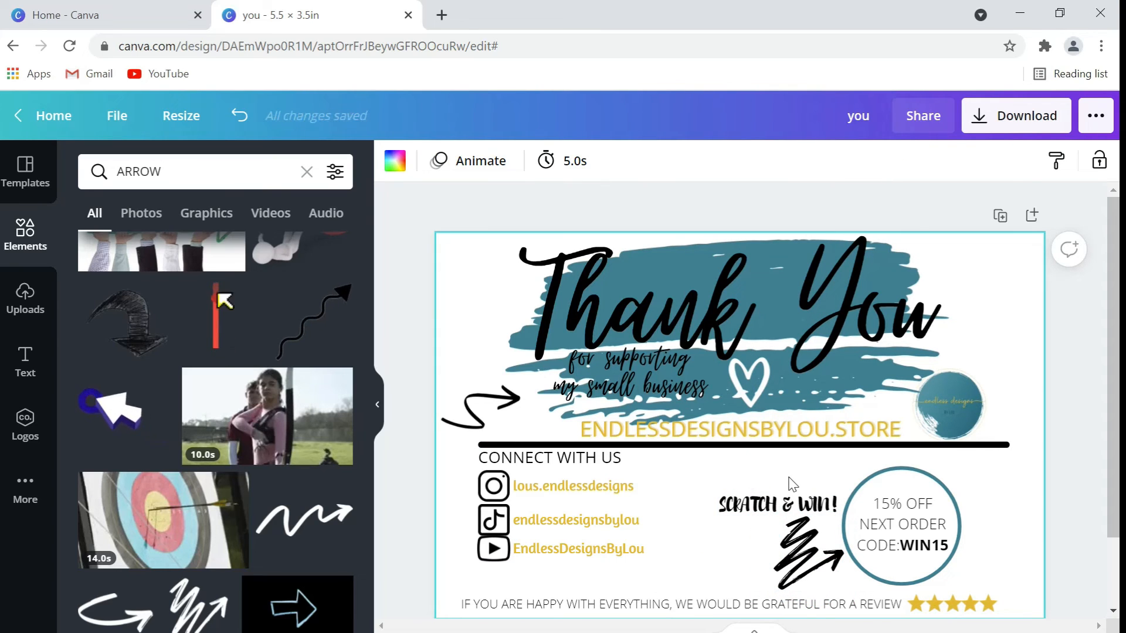
left_click(504, 400)
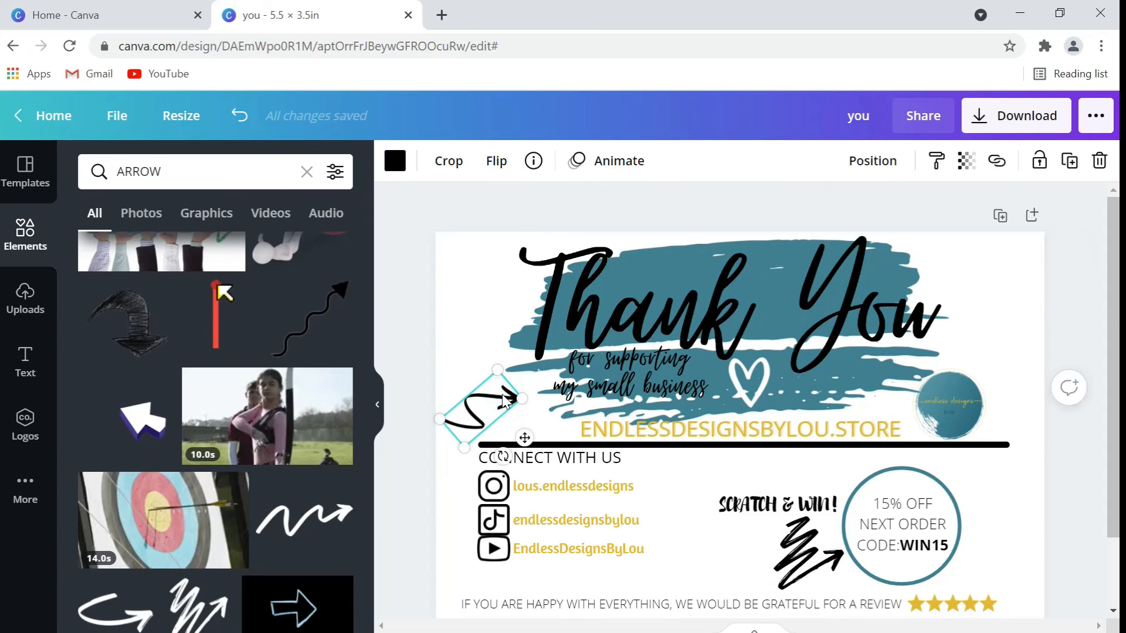
key("Delete")
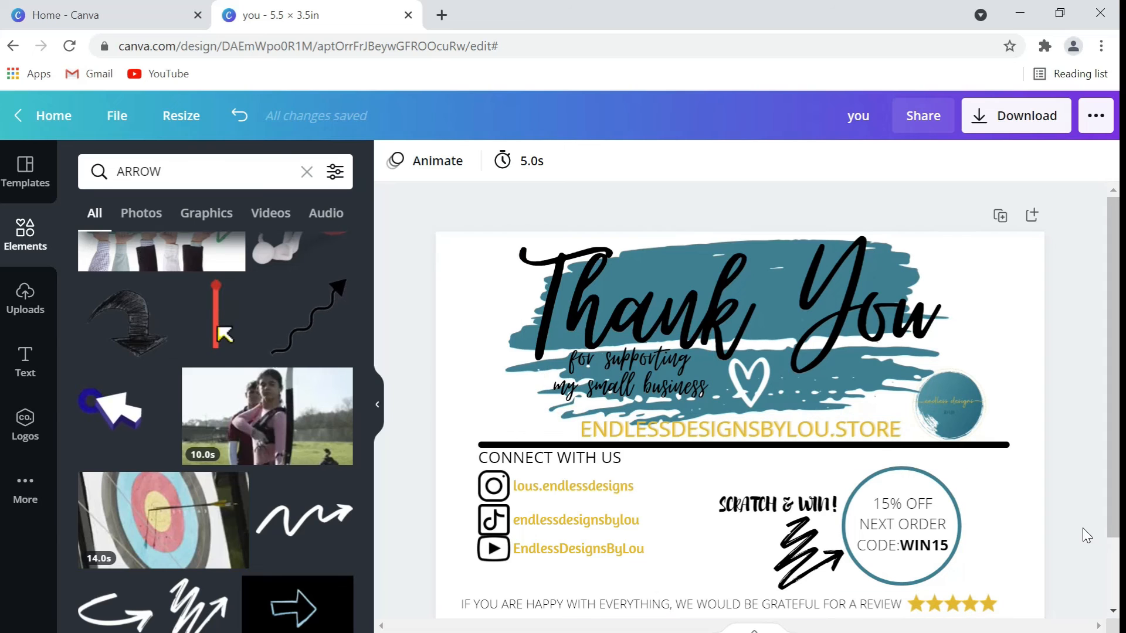
Shift the SCRATCH & WIN! text and the scribbled arrow slightly away from the discount circle
left_click(774, 502)
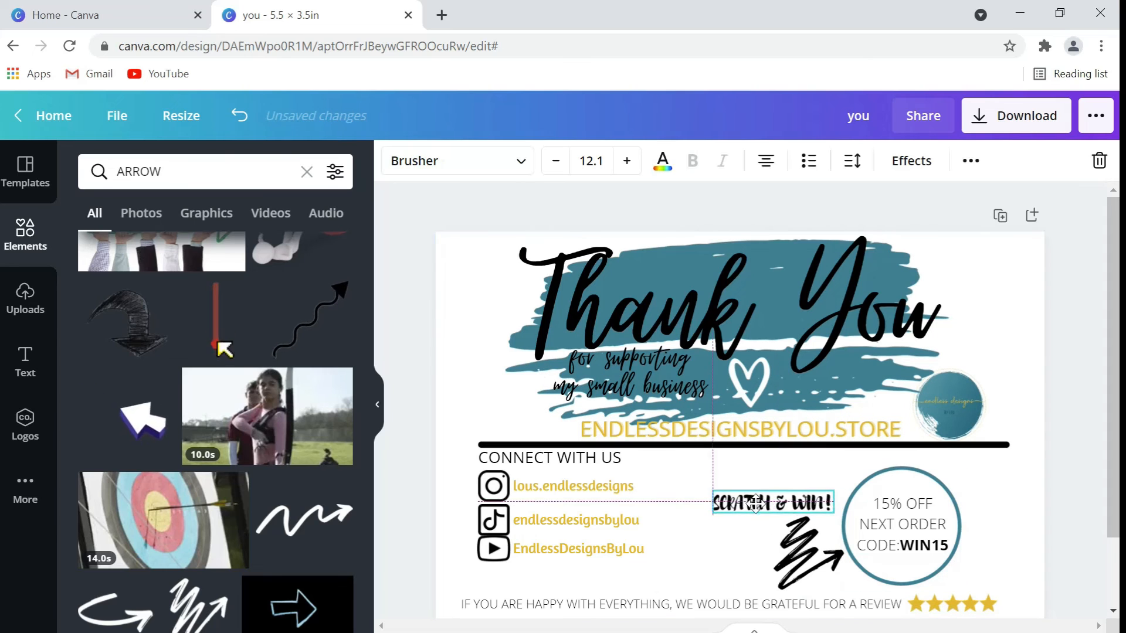
left_click(818, 567)
left_click_drag(818, 567, 756, 589)
left_click(777, 481)
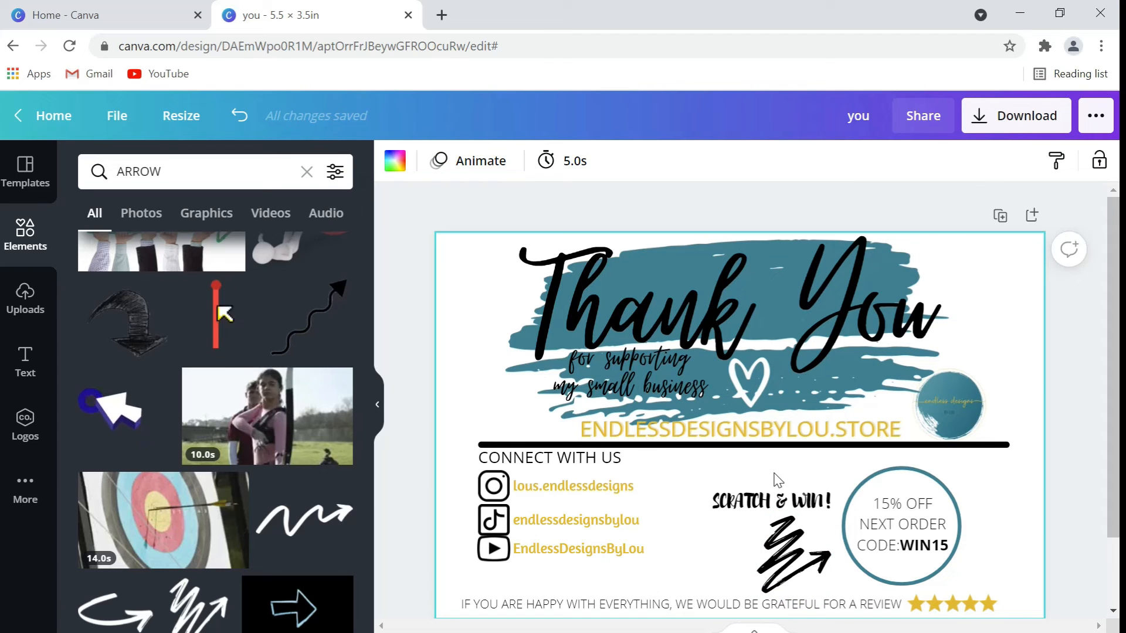
Enlarge the scribbled arrow to about 0.7 × 0.8 in and make the SCRATCH & WIN! text above it slightly bigger
left_click(792, 557)
left_click_drag(741, 585, 737, 592)
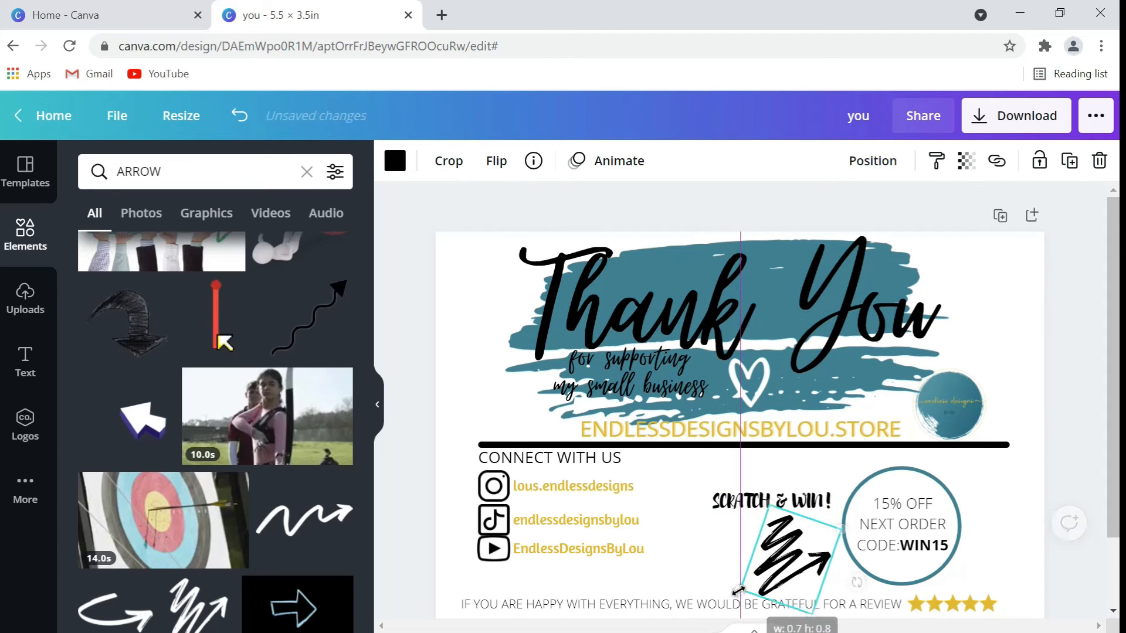
left_click(751, 522)
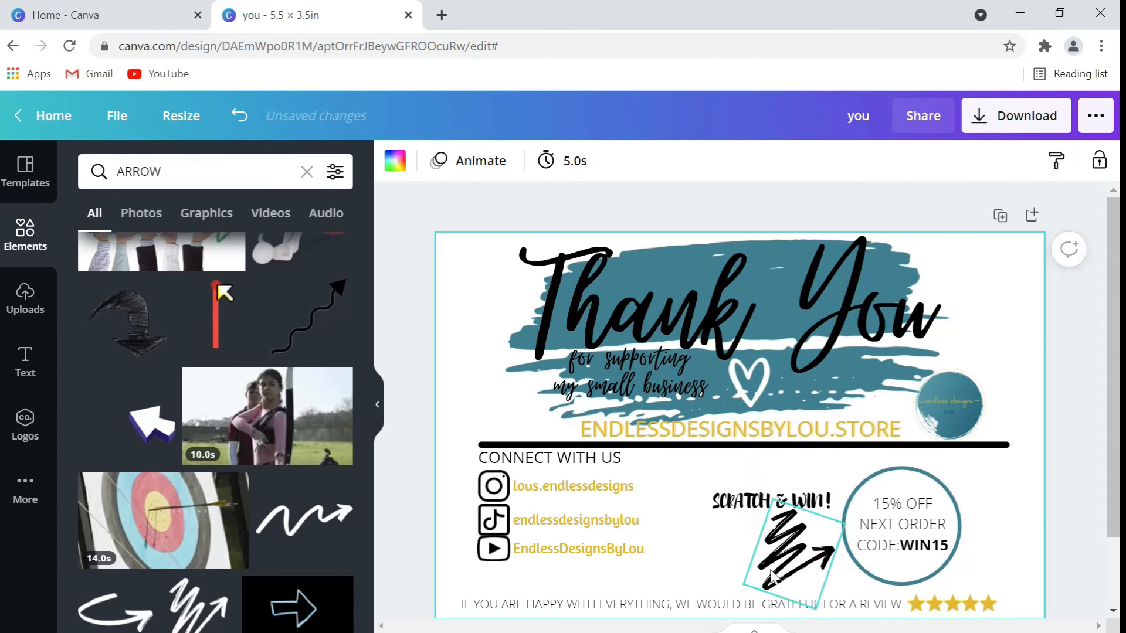
left_click(754, 506)
left_click_drag(711, 512, 700, 515)
left_click(793, 485)
left_click_drag(793, 498, 801, 493)
left_click(727, 463)
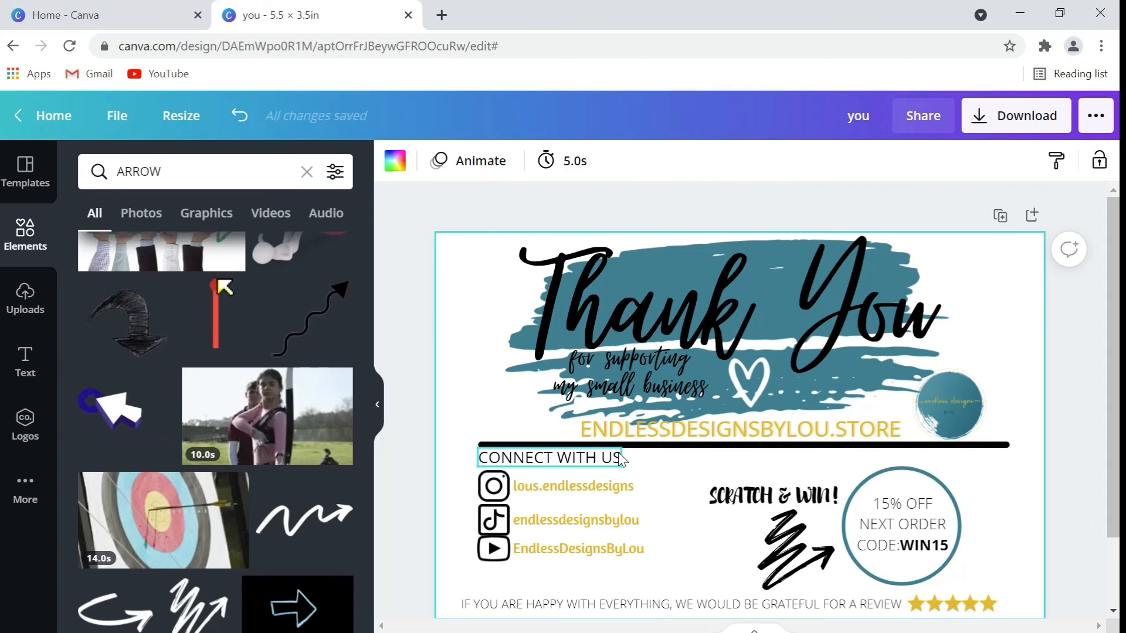
Rename the design as Thank you 2021
type("tHANK")
key("BackSpace")
key("BackSpace")
key("BackSpace")
key("BackSpace")
key("BackSpace")
key("Caps_Lock")
type("Thank")
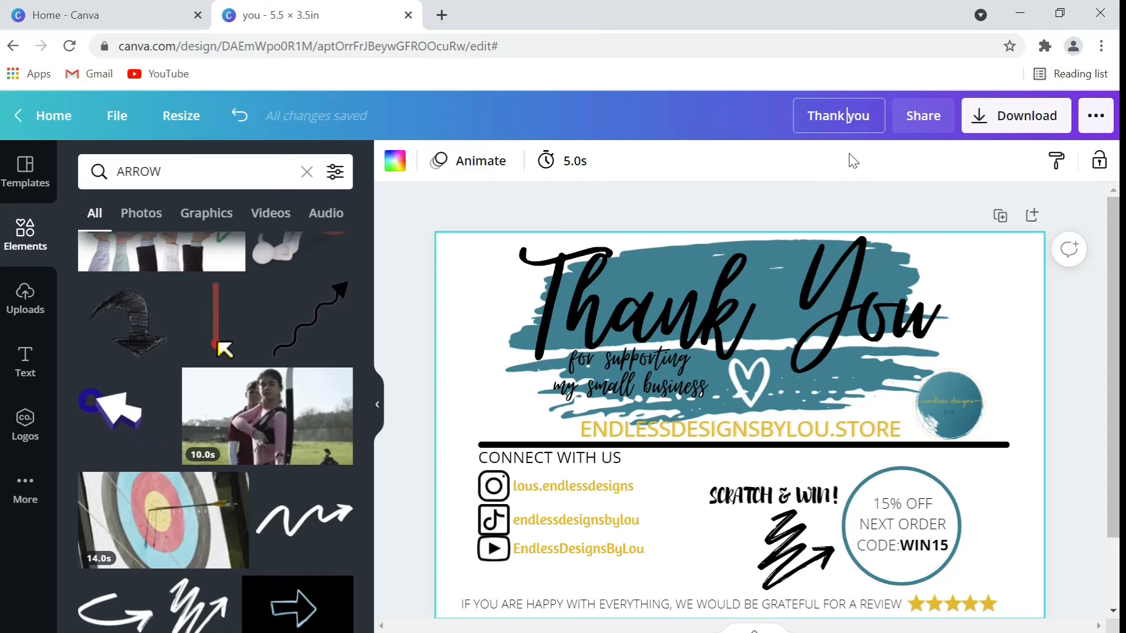
key("End")
type("2021")
key("Return")
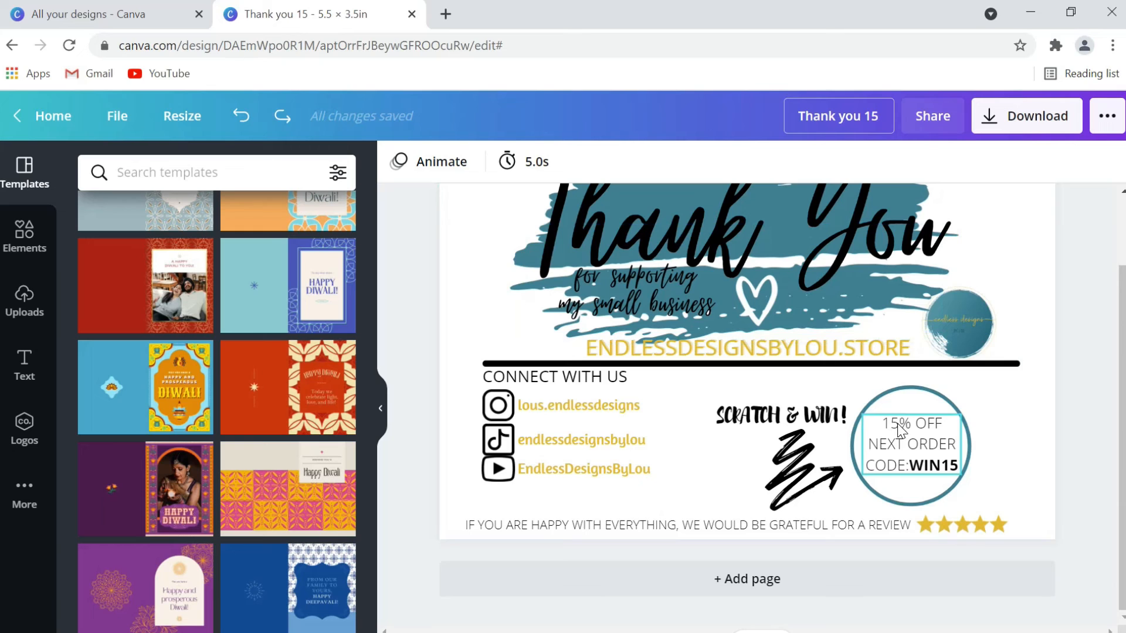
Rename the design as Thank you 10 for the 10% discount version
left_click(900, 430)
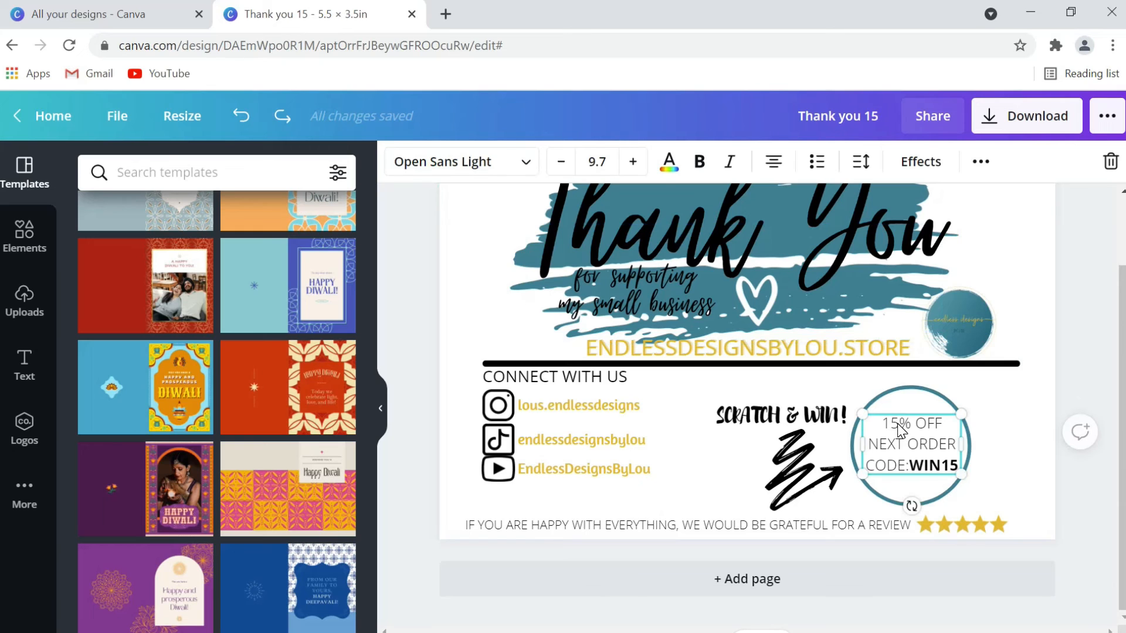
left_click(880, 125)
key("BackSpace")
type("0")
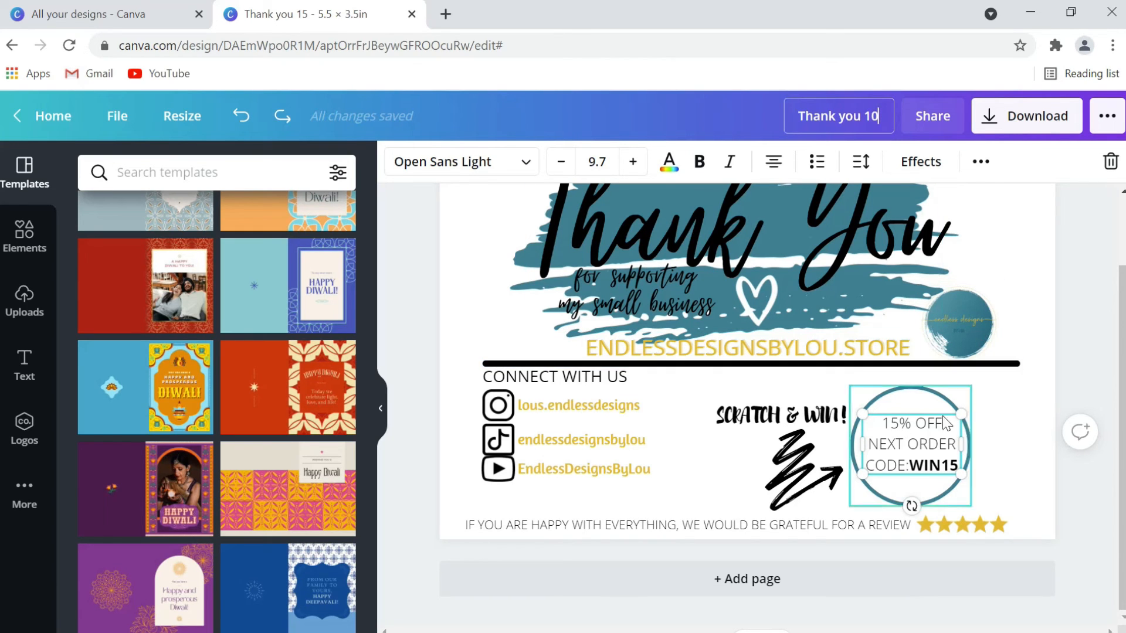
Change the text in the discount circle to 10% OFF with the code WIN10
double_click(903, 423)
left_click(899, 424)
key("BackSpace")
type("0")
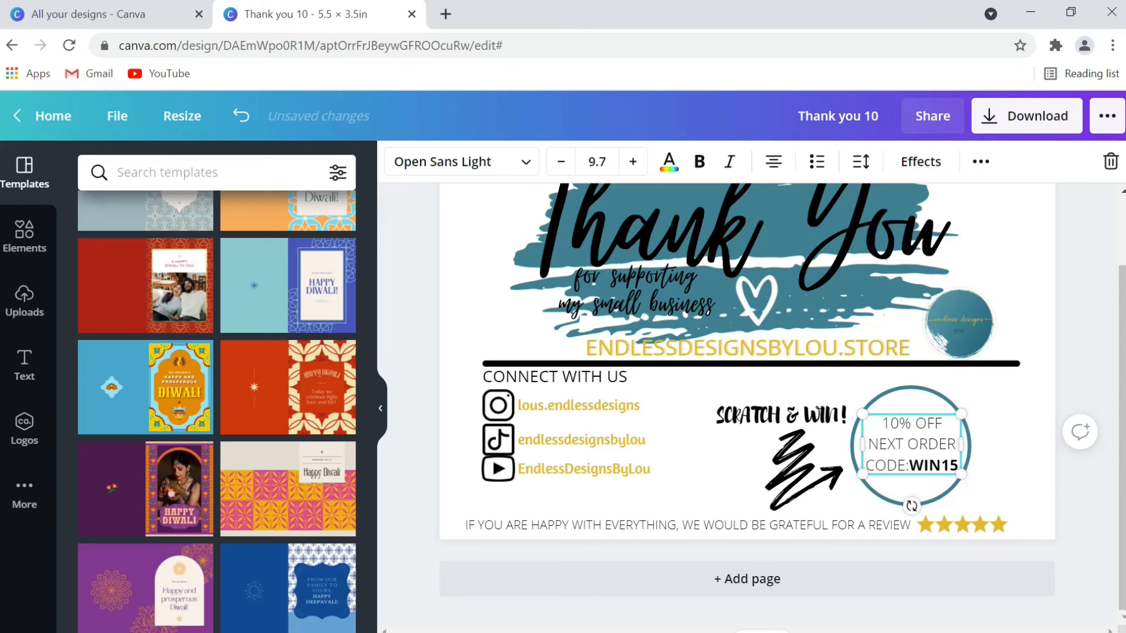
left_click(959, 466)
key("BackSpace")
type("0")
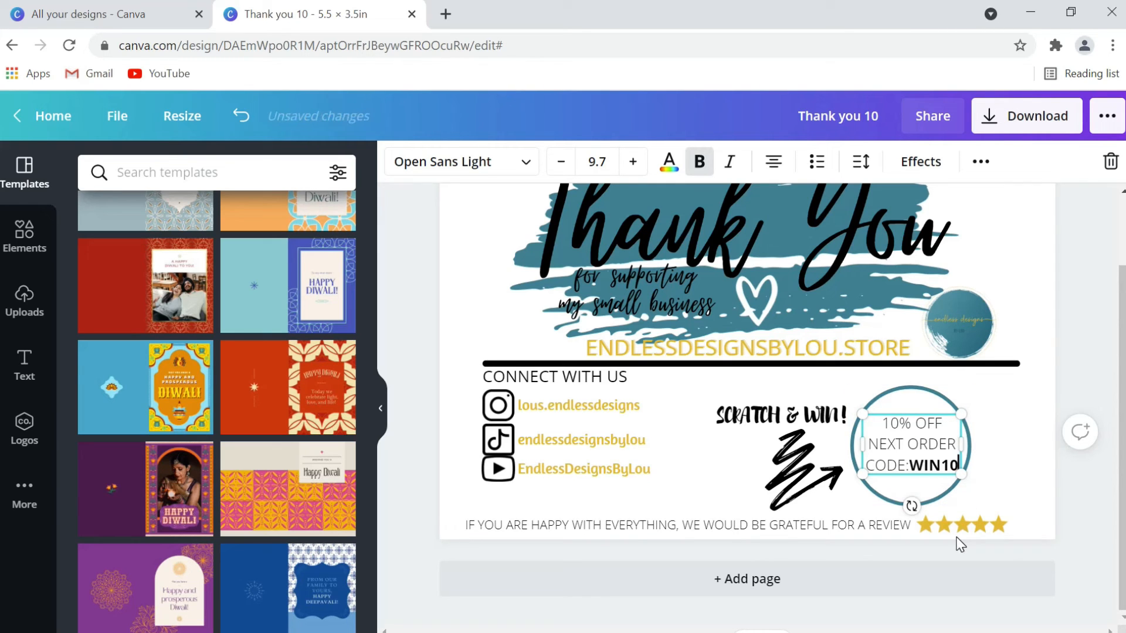
left_click(1081, 296)
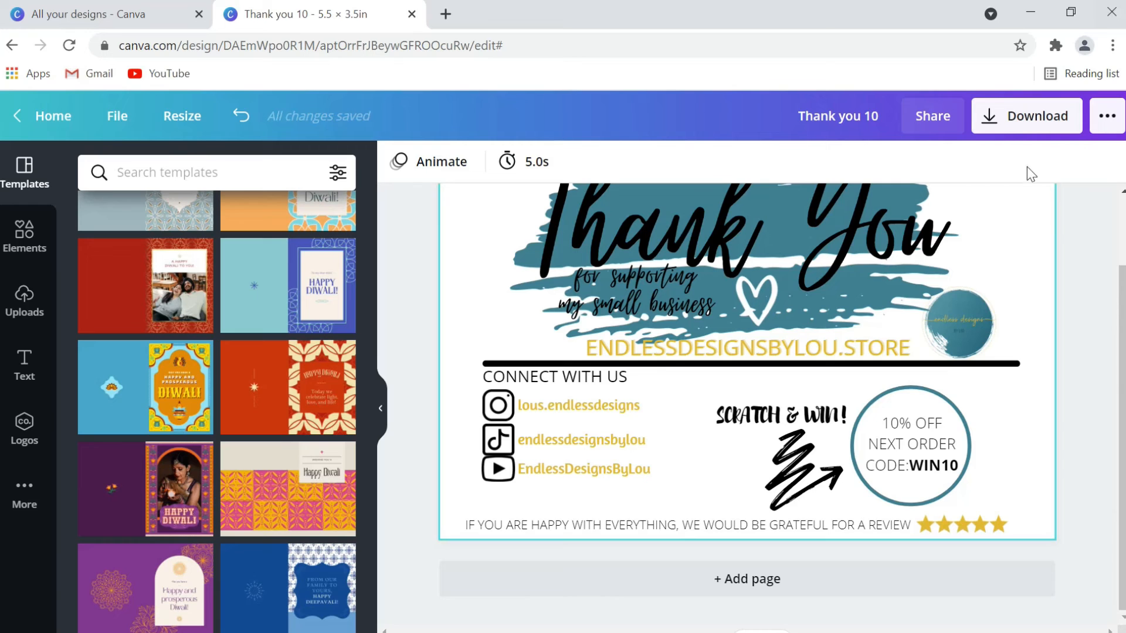
Download the 10% card as a JPG and dismiss the saved-design message
left_click(1033, 115)
left_click(951, 240)
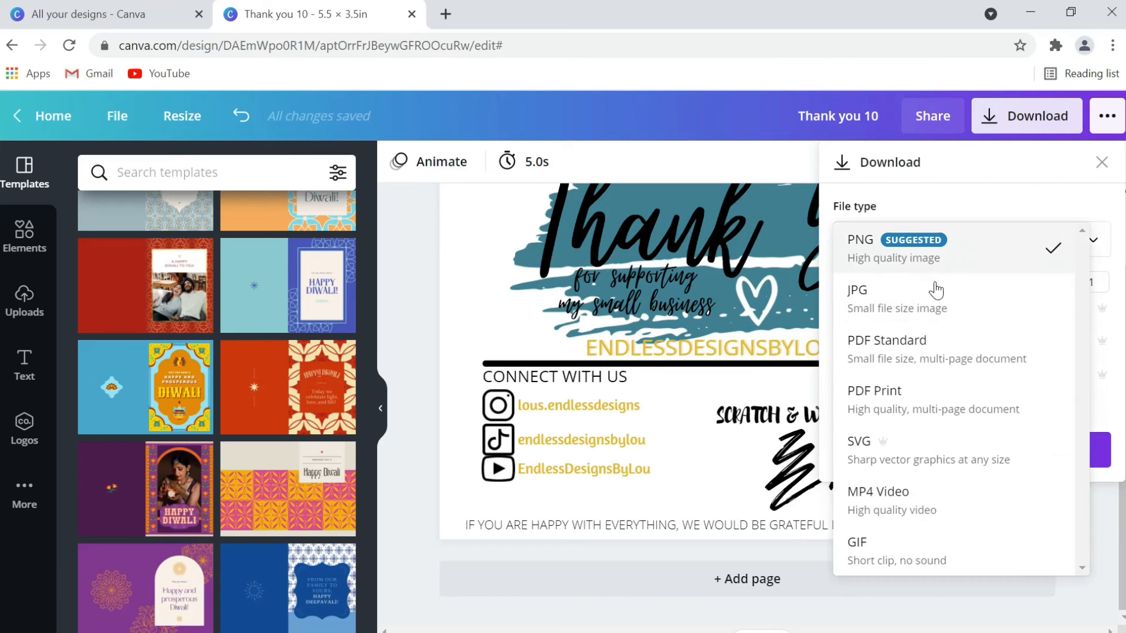
left_click(936, 290)
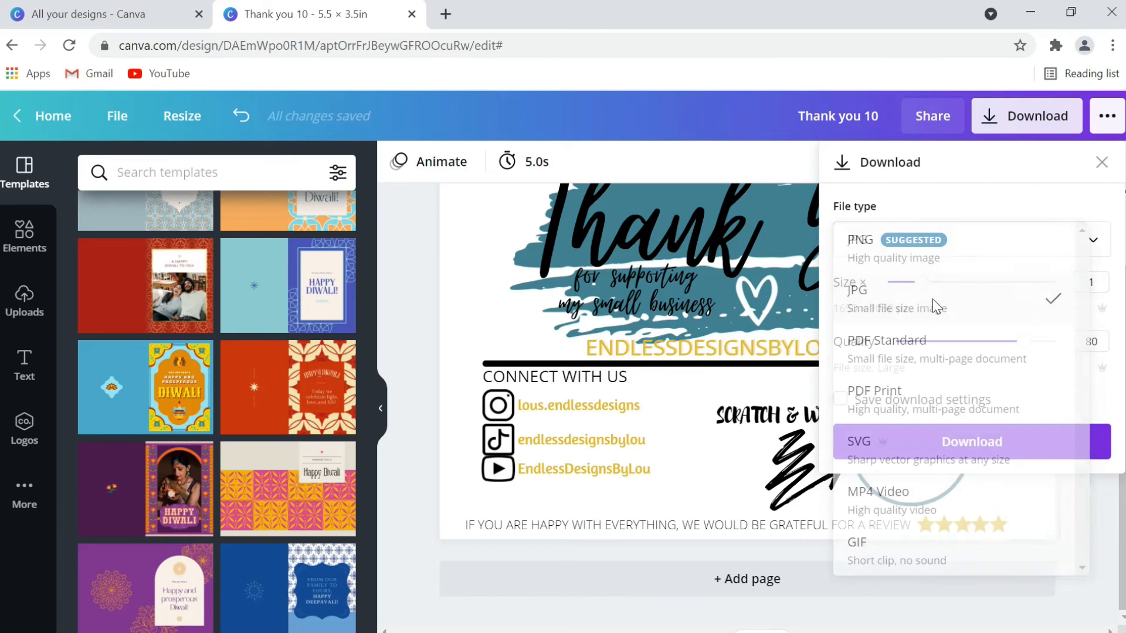
left_click(992, 450)
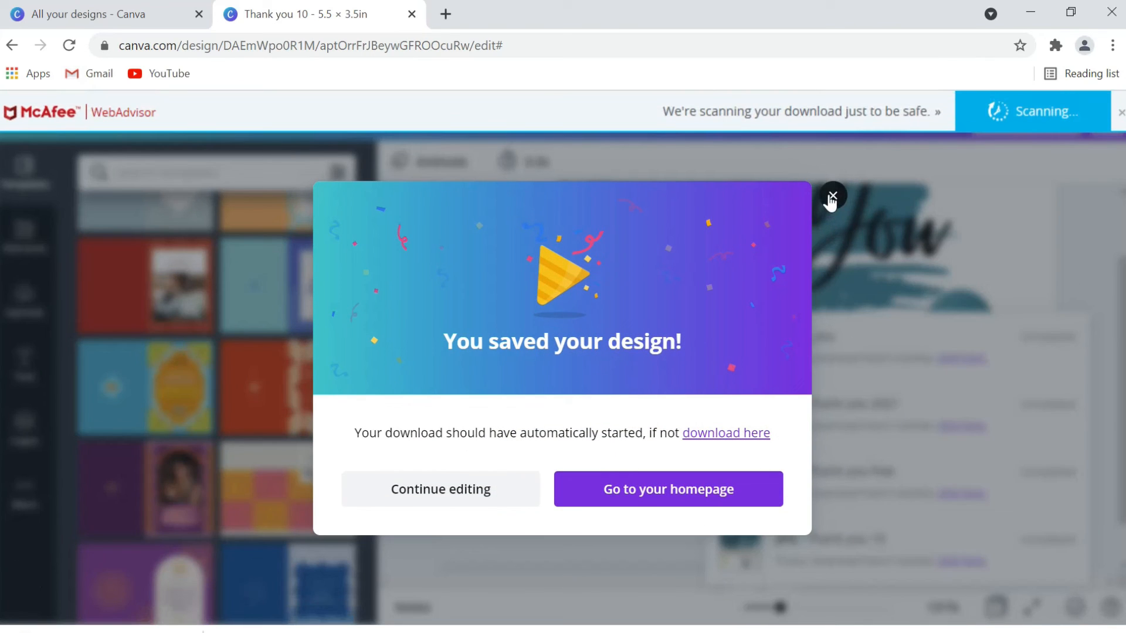
left_click(832, 197)
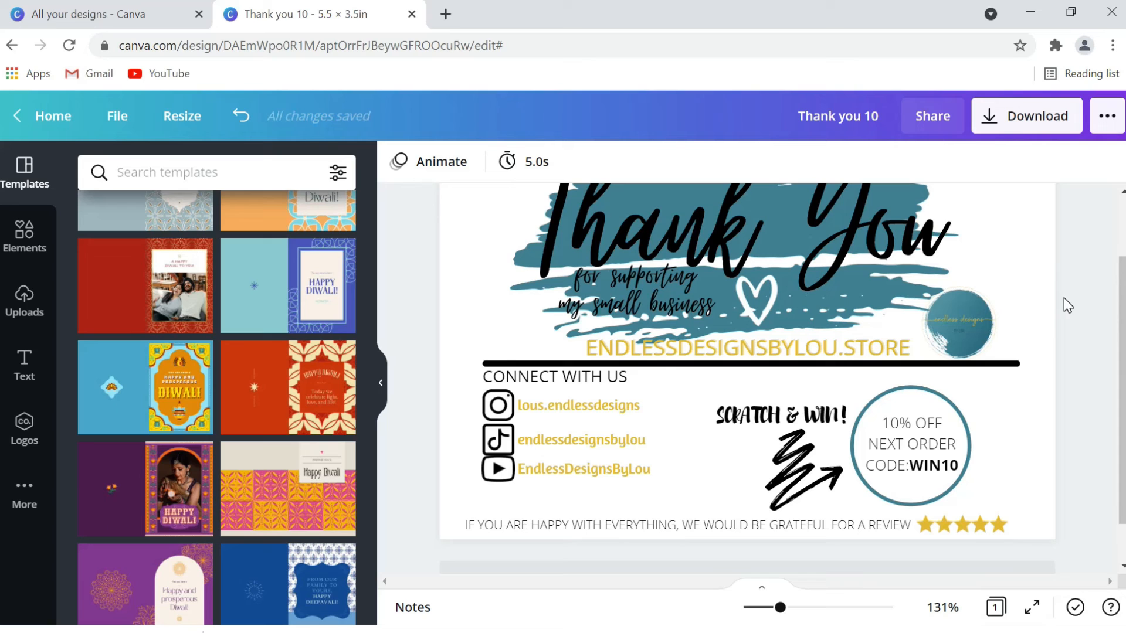
Rename the design as Thank you FREE
left_click(878, 116)
key("BackSpace")
key("BackSpace")
type("FREE")
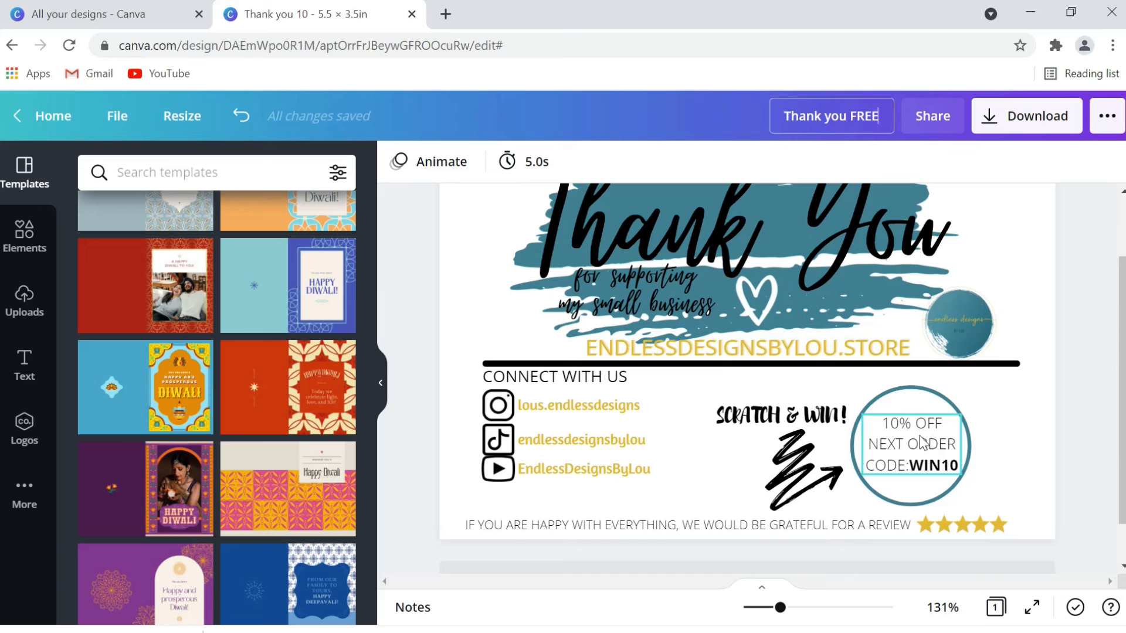
Replace 10% OFF NEXT ORDER in the discount circle with FREE CUSTOM TUMBLER
left_click(899, 430)
left_click_drag(882, 422, 957, 443)
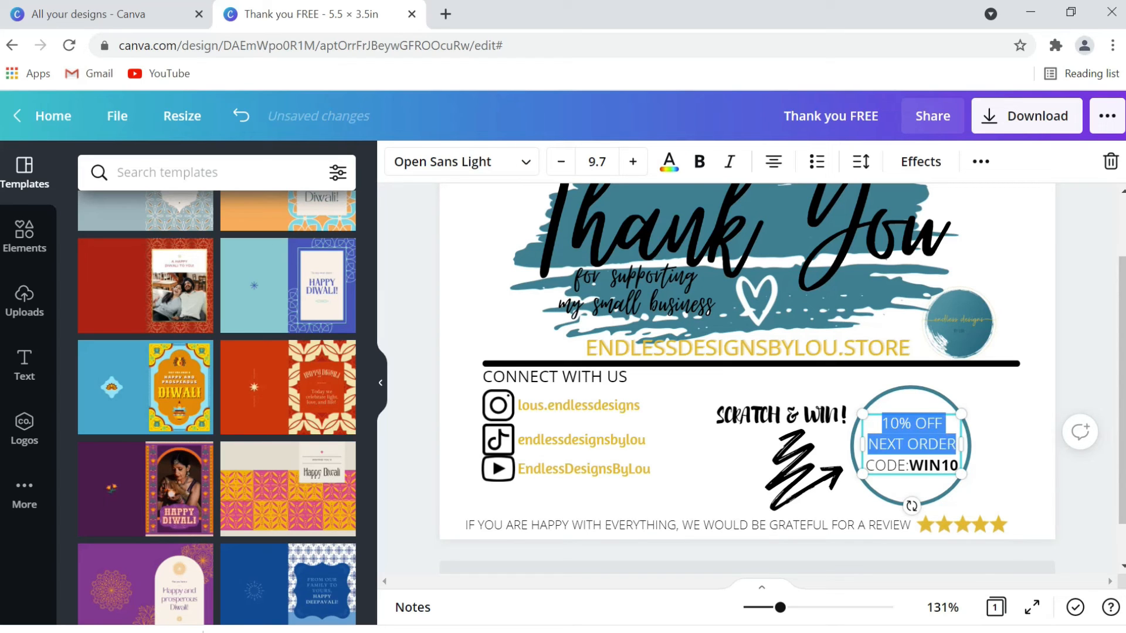
type("FR")
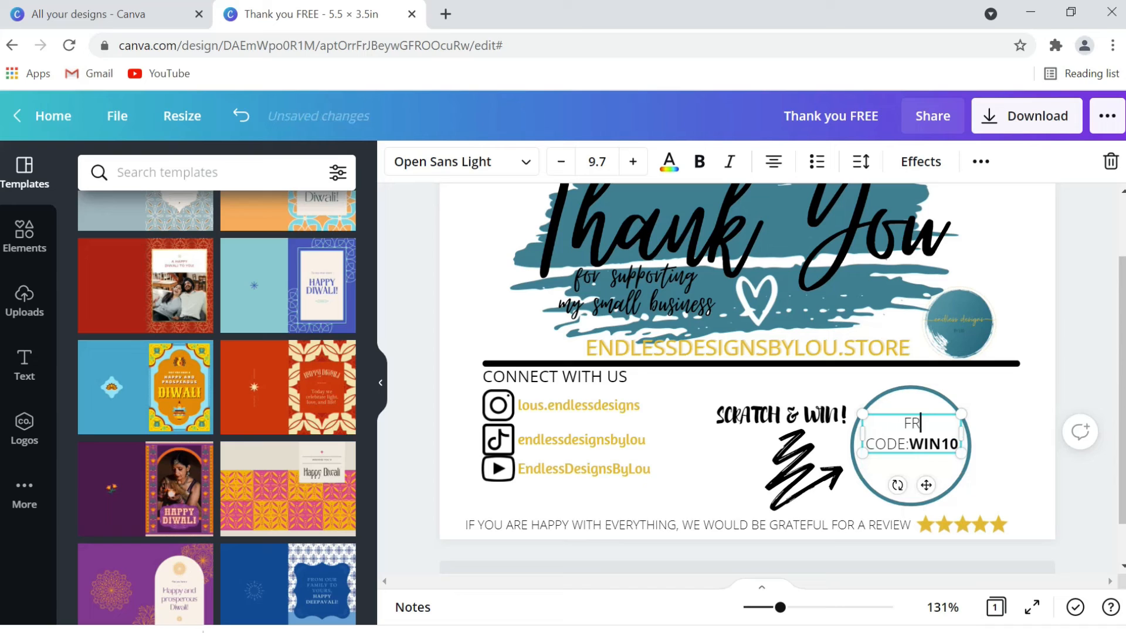
type("EE CUSTOM")
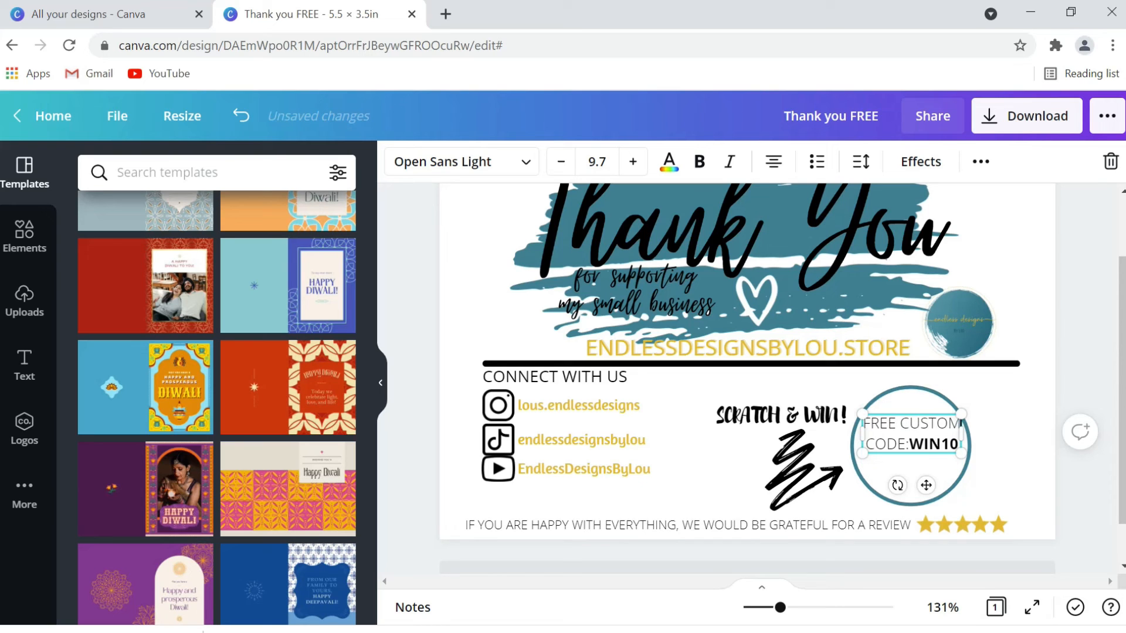
type(" TYUMBLER")
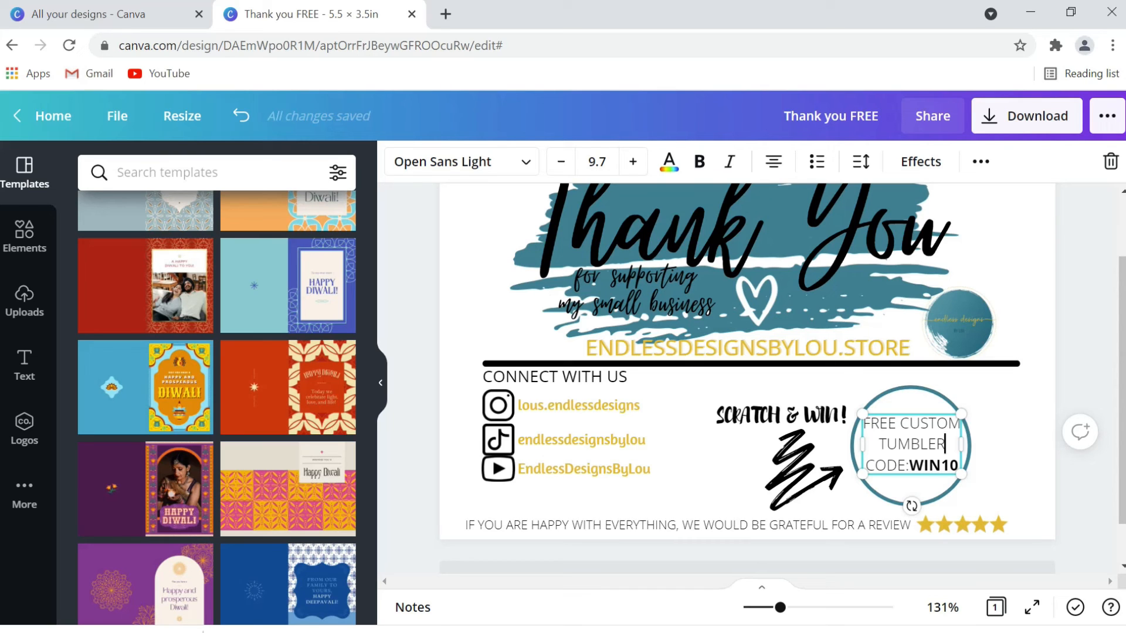
Change the code in the discount circle to WINFREE
key("Down")
key("End")
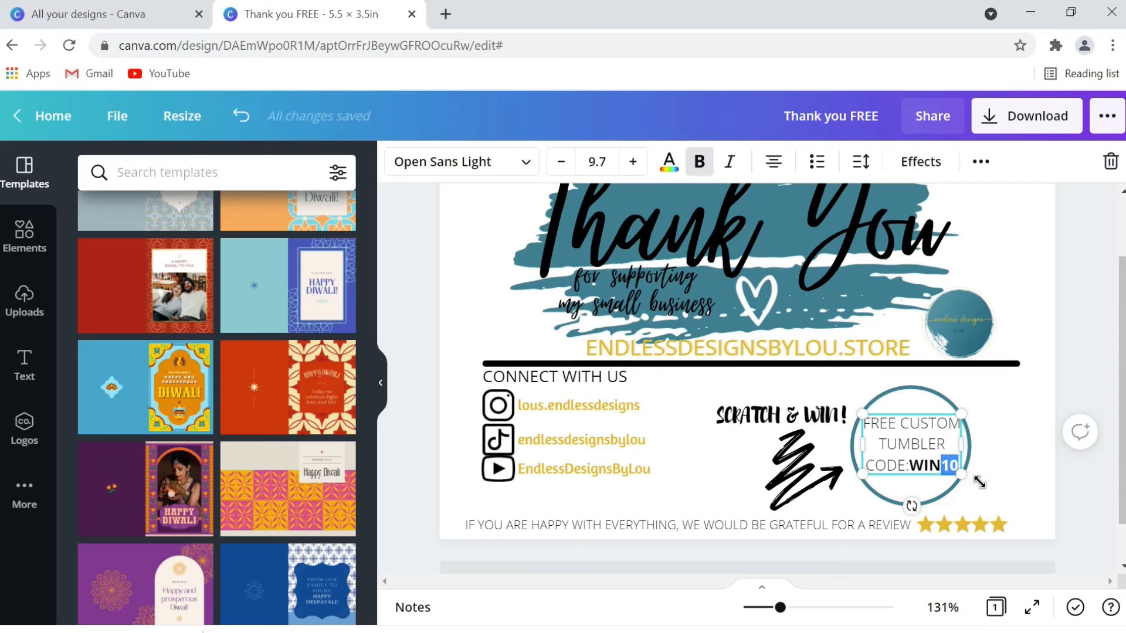
key("BackSpace")
key("BackSpace")
type("FREE")
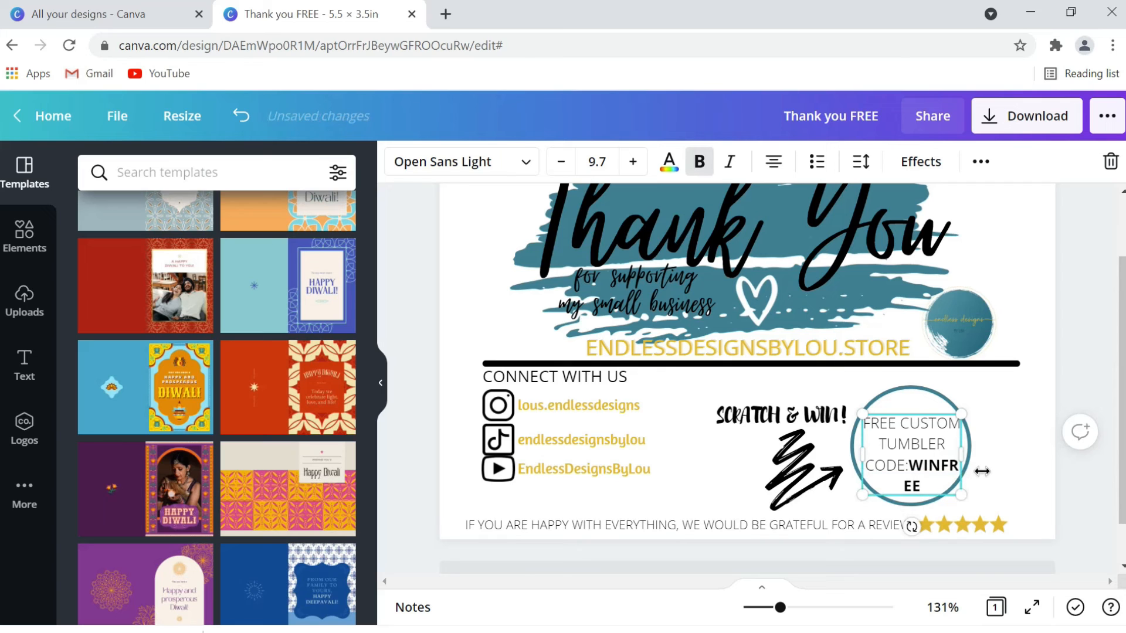
Shrink the FREE CUSTOM TUMBLER text so the WINFREE code stays on one line, and centre it within the circle
left_click_drag(964, 459, 967, 456)
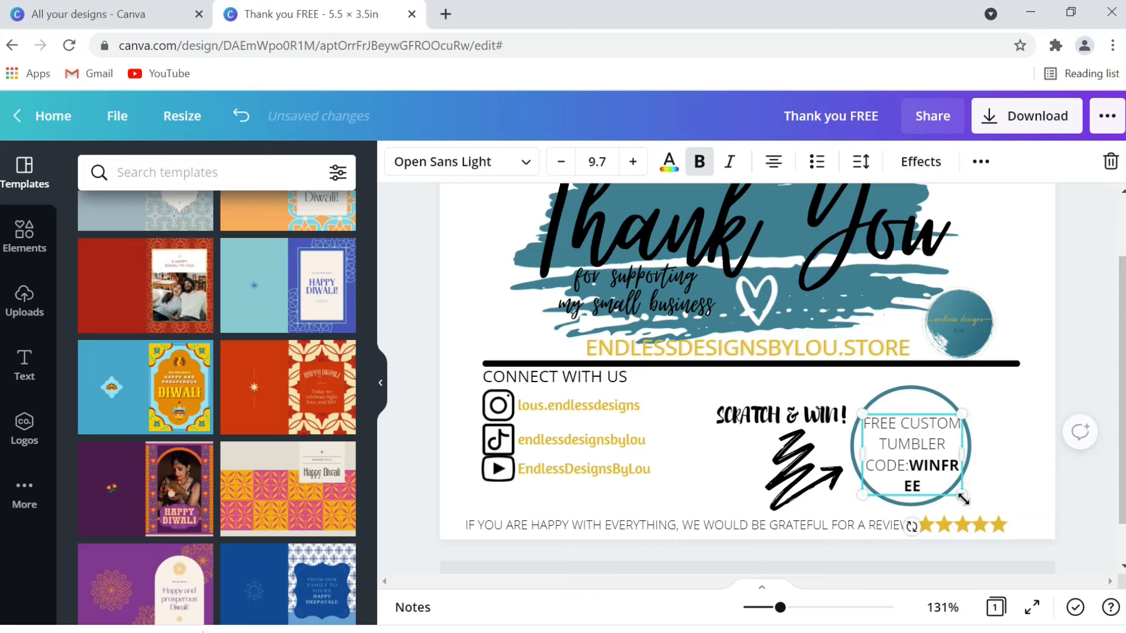
left_click_drag(962, 496, 958, 450)
left_click(1010, 425)
left_click(922, 441)
left_click(999, 403)
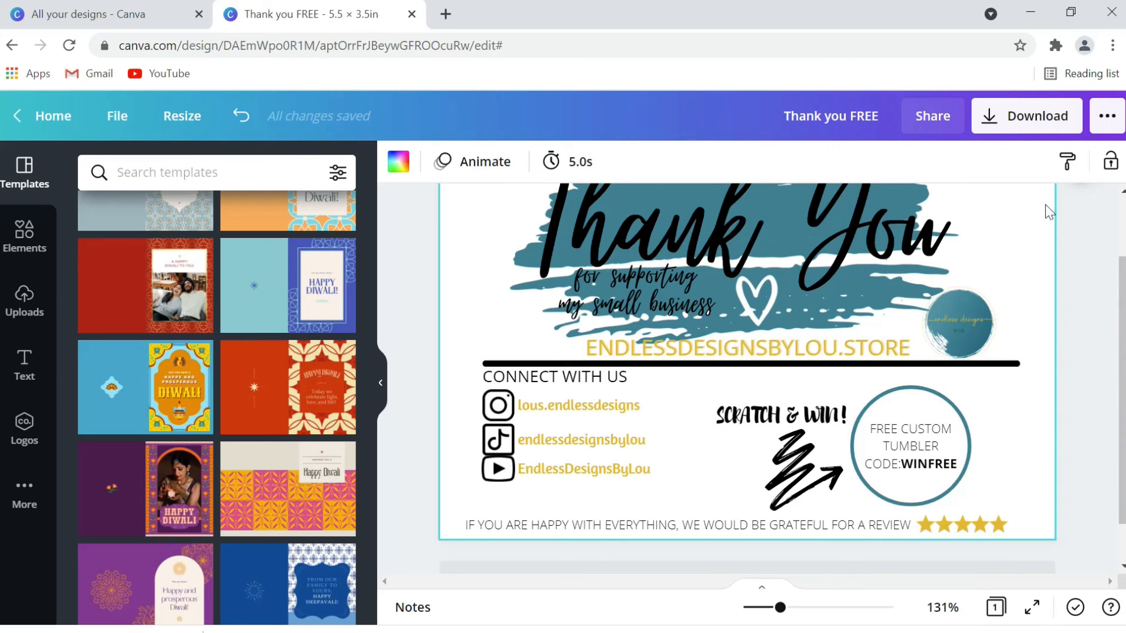
Download the free-tumbler card design as a JPG and dismiss the saved-design message
left_click(1030, 121)
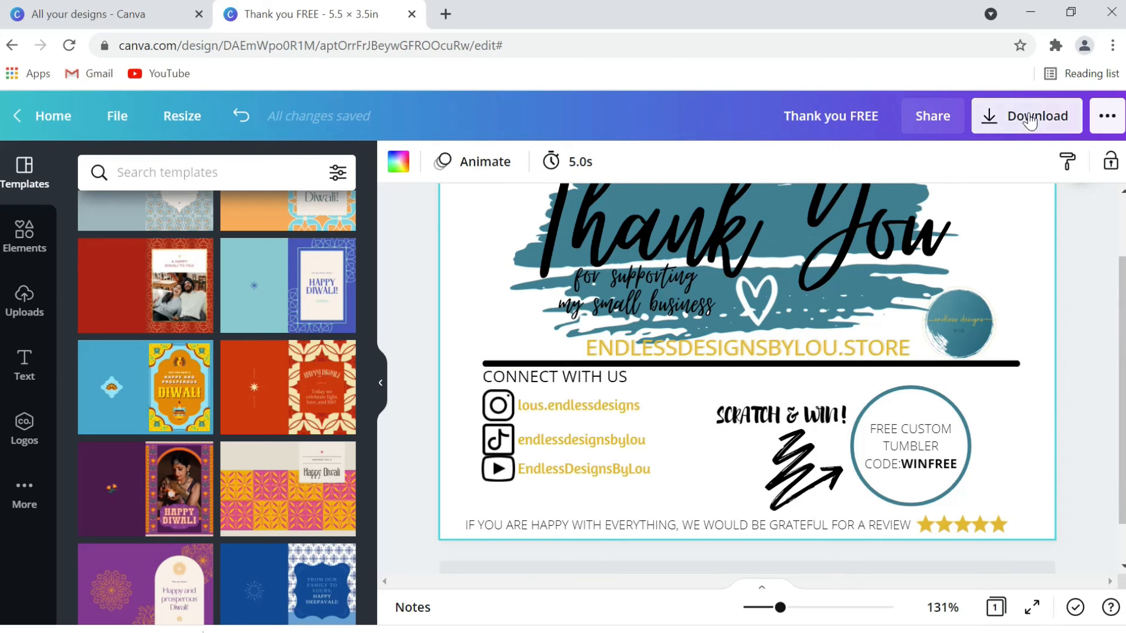
left_click(972, 255)
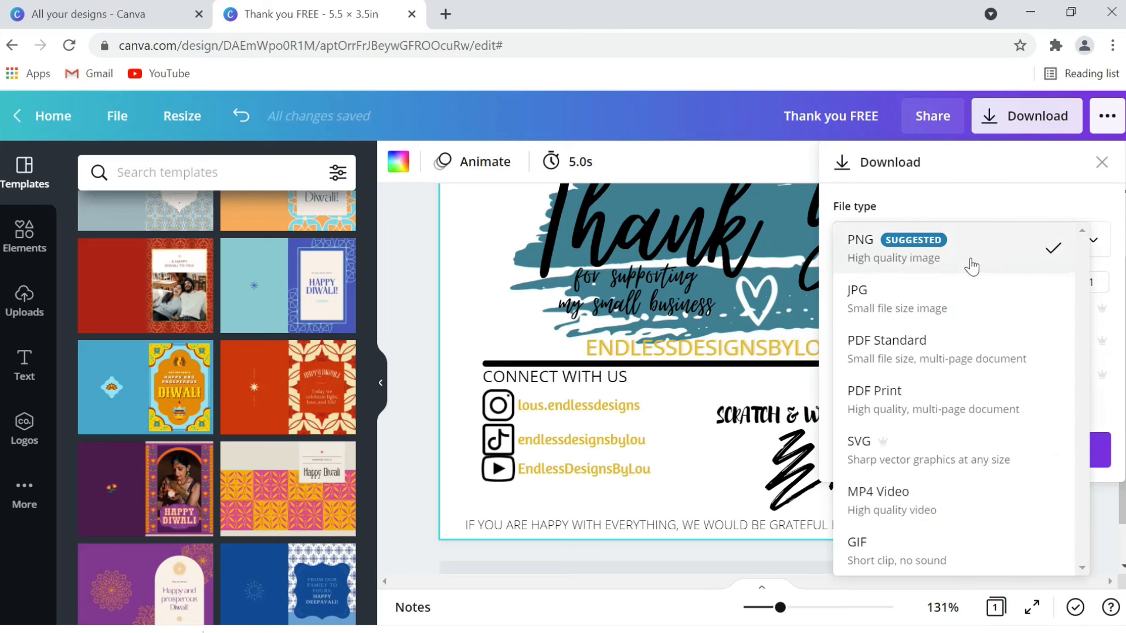
left_click(954, 311)
left_click(982, 440)
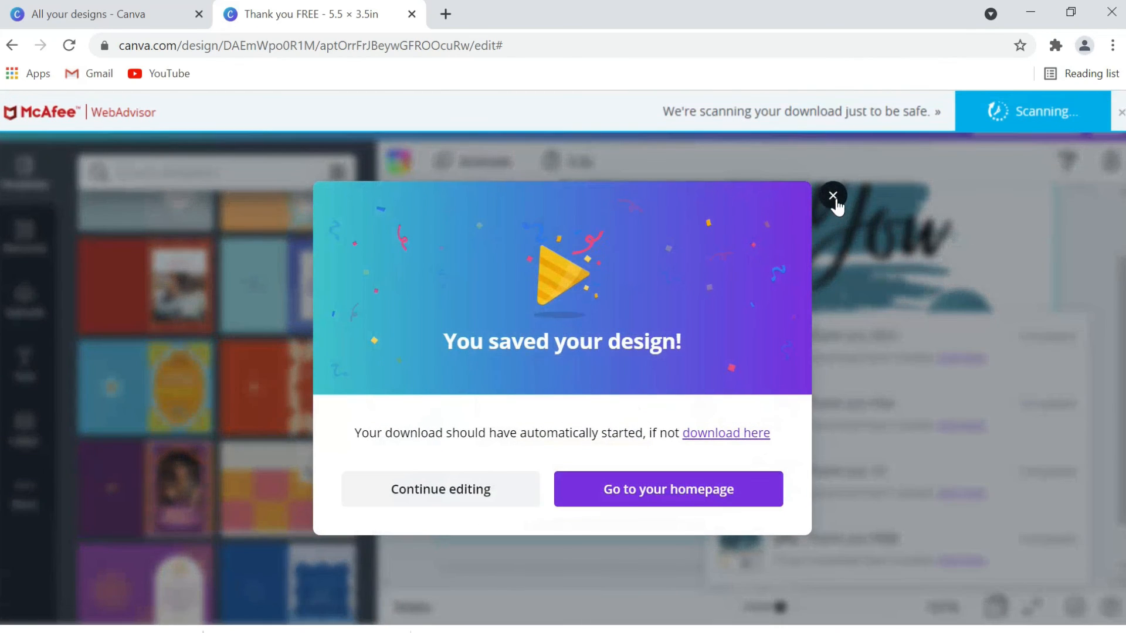
left_click(833, 197)
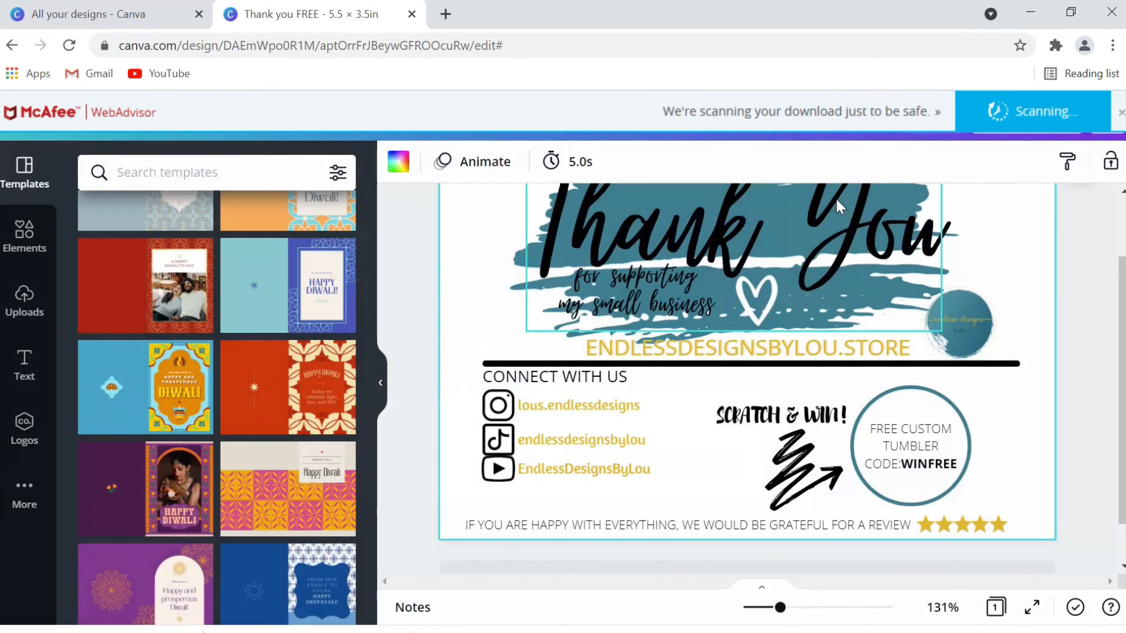
left_click(1070, 233)
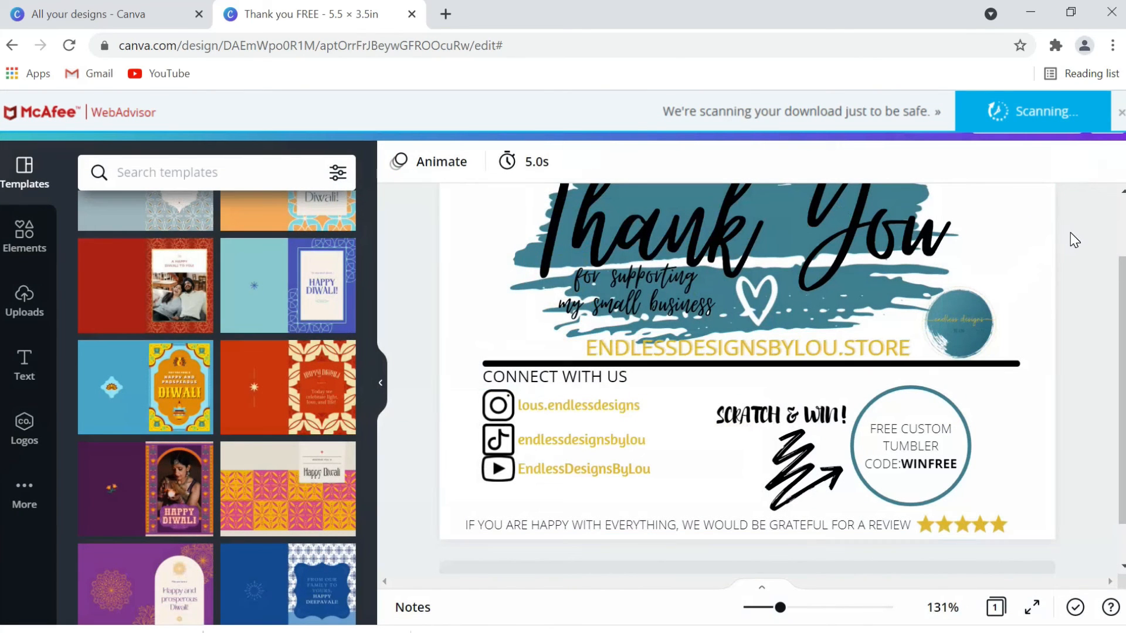
Switch to Inkscape, import Thank you FREE (1) from Downloads as an embedded image, and align it to the page's upper-left corner
left_click(1029, 6)
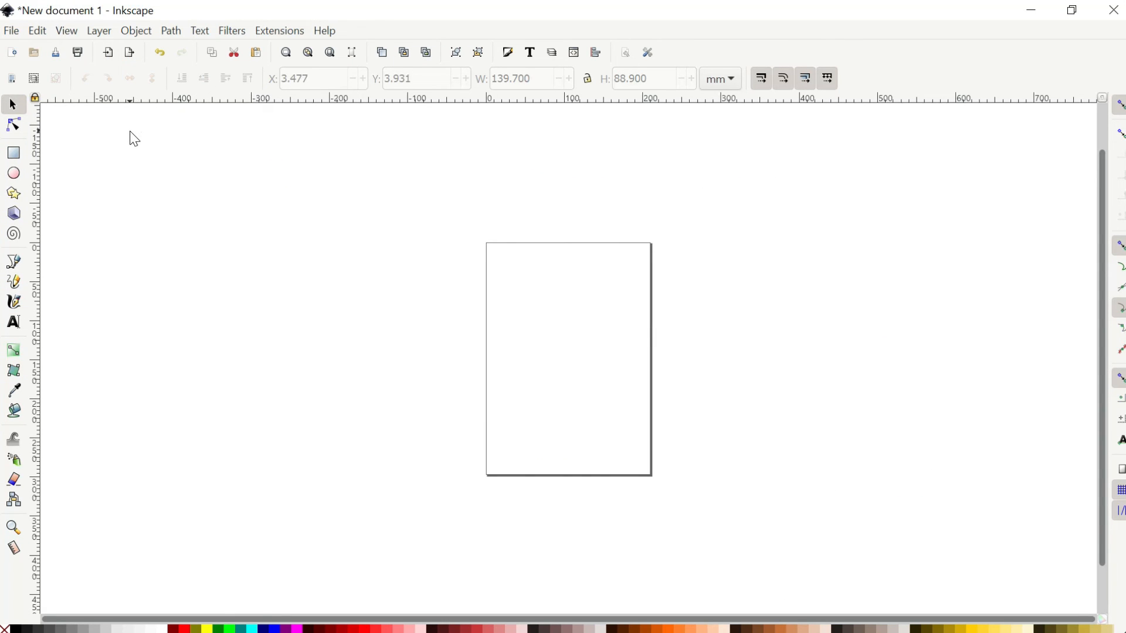
left_click(594, 632)
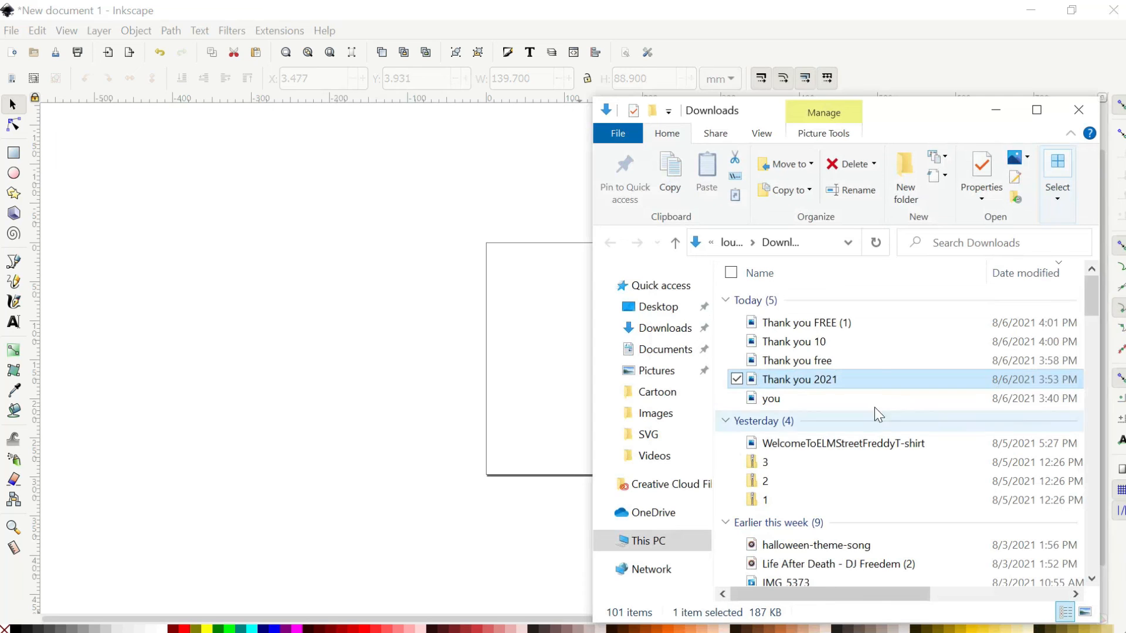
left_click_drag(876, 325, 498, 315)
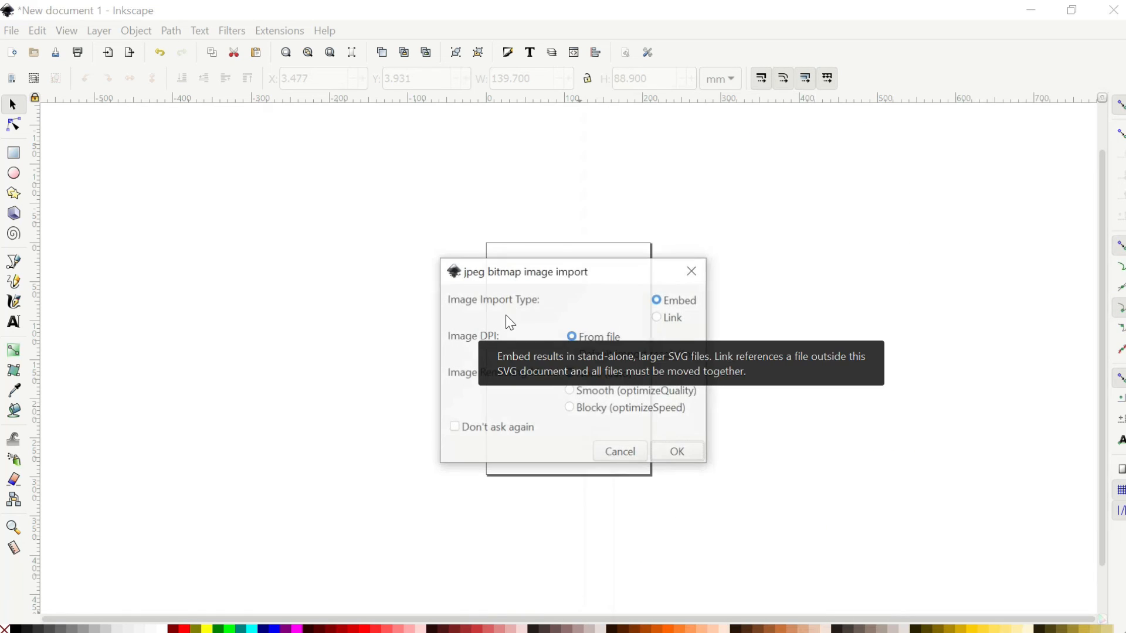
left_click(691, 454)
left_click_drag(515, 306, 562, 272)
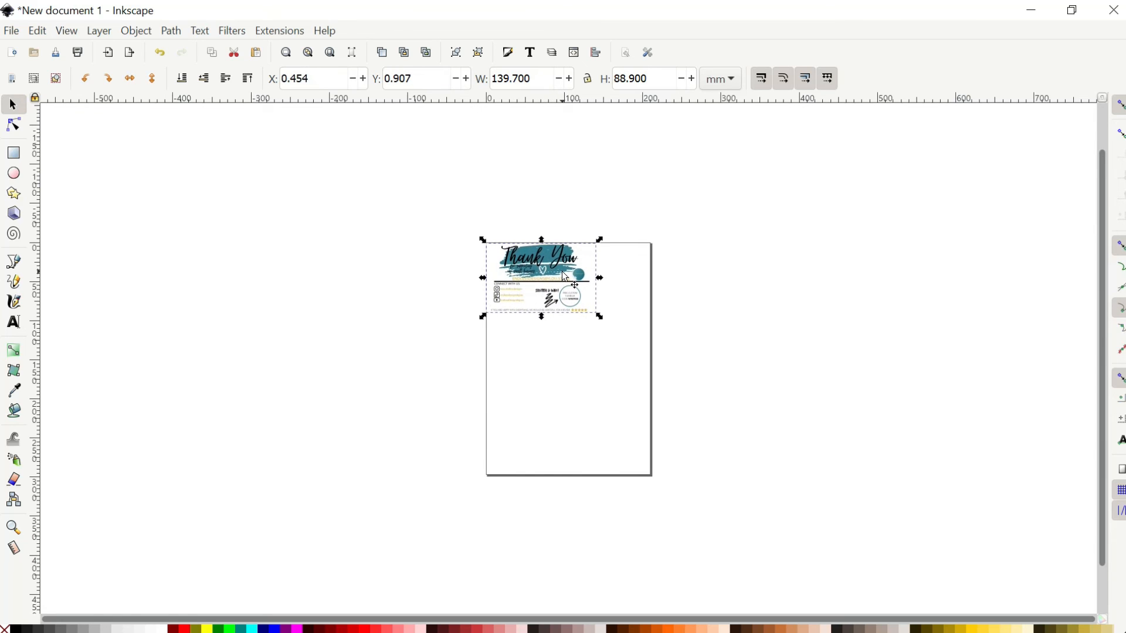
left_click(654, 346)
Import Thank you 10 from Downloads and snap it directly below the free-tumbler card, aligned with its left edge
scroll(656, 346, "left", 3)
scroll(657, 346, "right", 2)
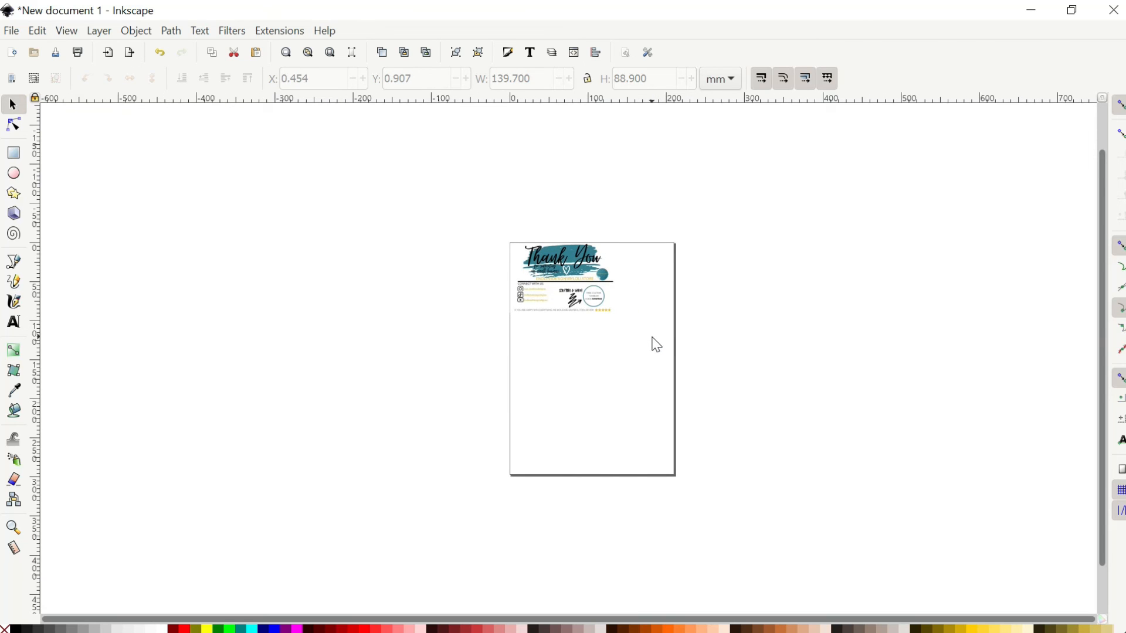
scroll(657, 346, "up", 3)
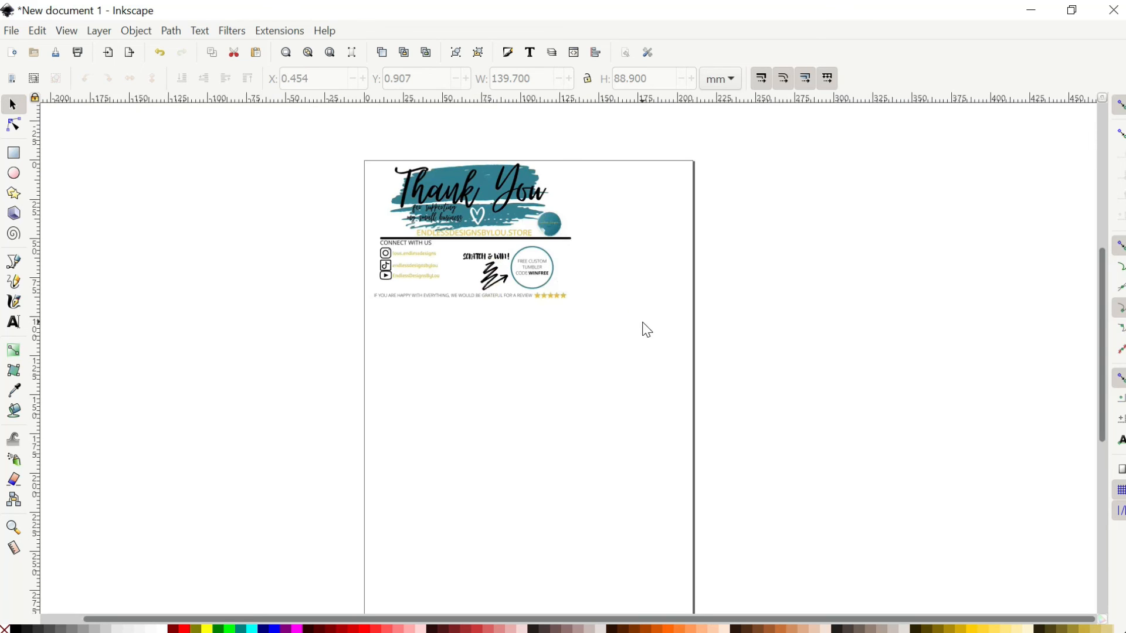
scroll(455, 380, "up", 2)
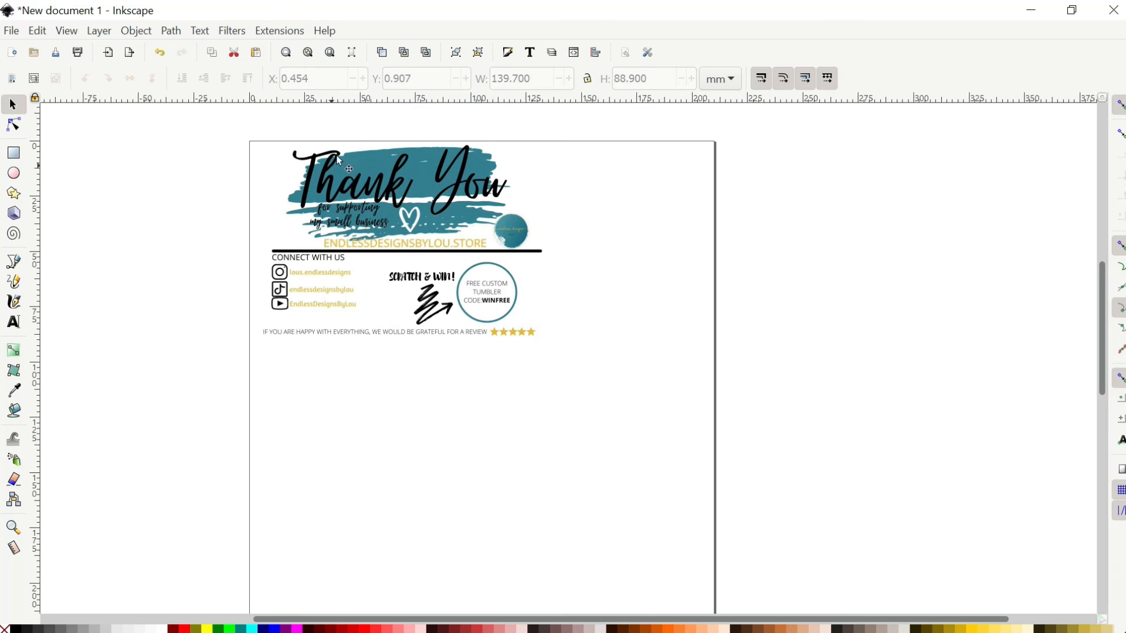
key("alt+Tab")
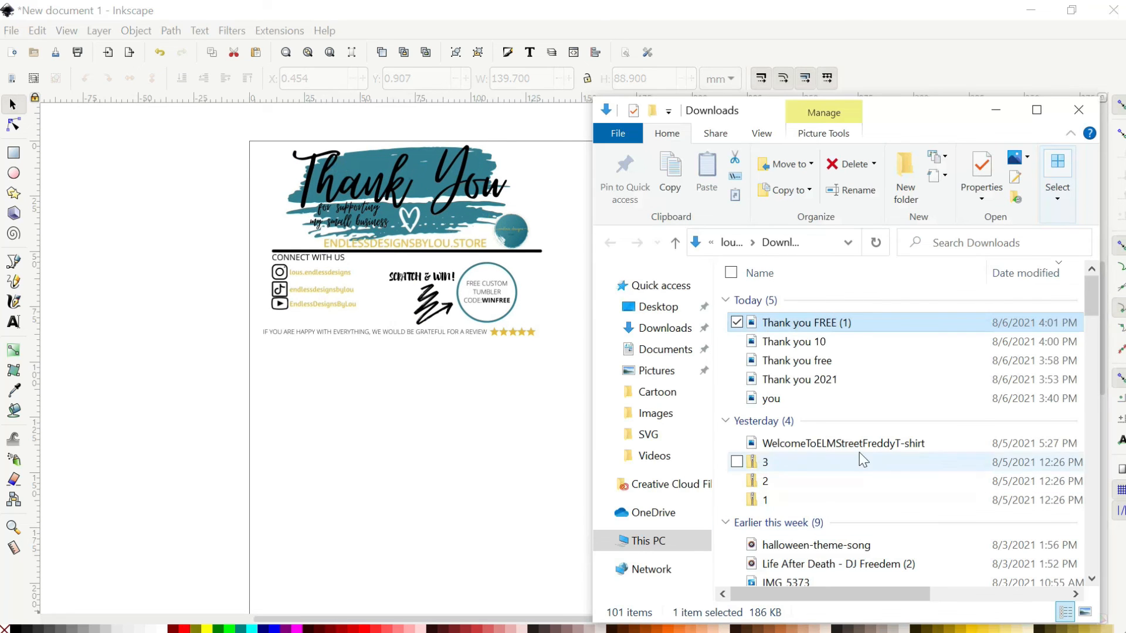
left_click(843, 343)
left_click_drag(844, 347, 403, 404)
key("Return")
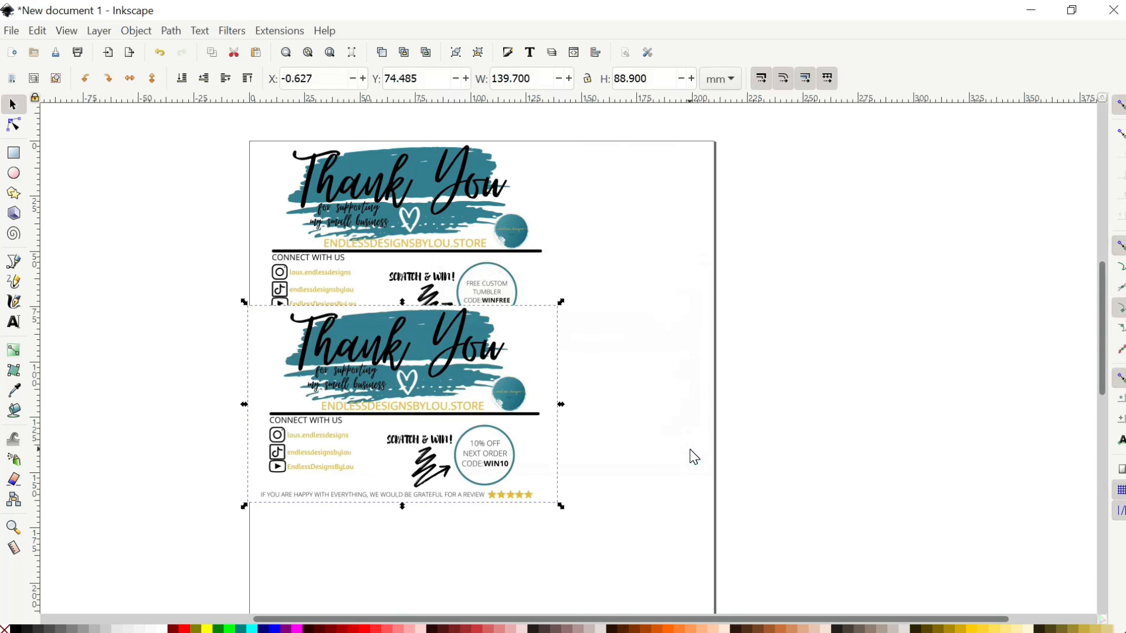
left_click_drag(390, 355, 393, 389)
left_click(606, 392)
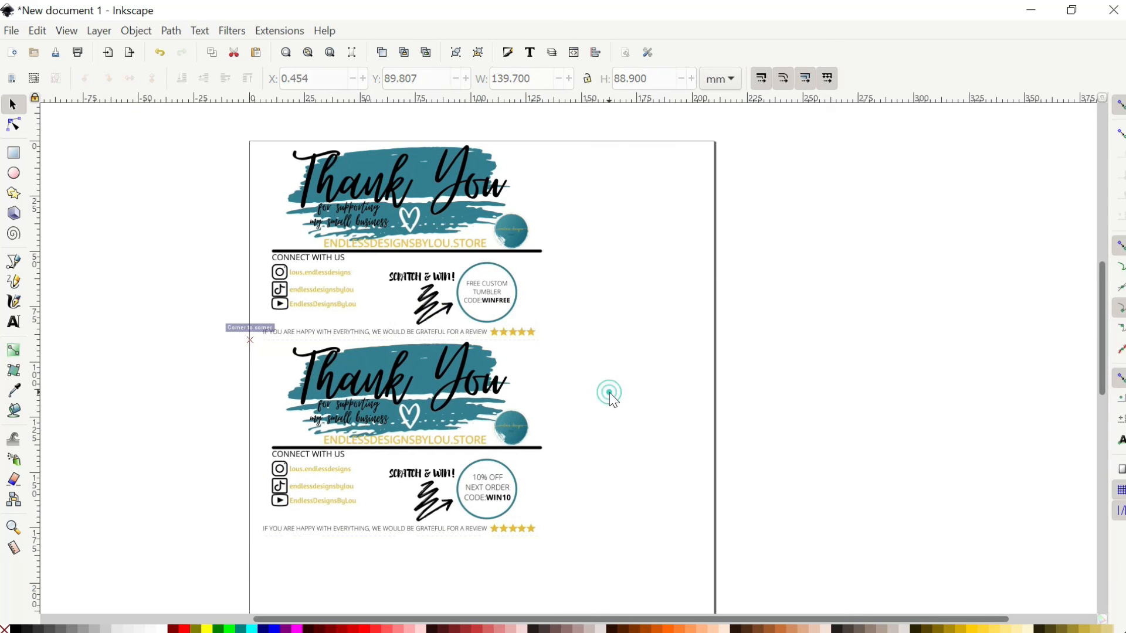
Import Thank you 2021 from Downloads as an embedded image and snap it directly below the 10% card
scroll(607, 400, "down", 4)
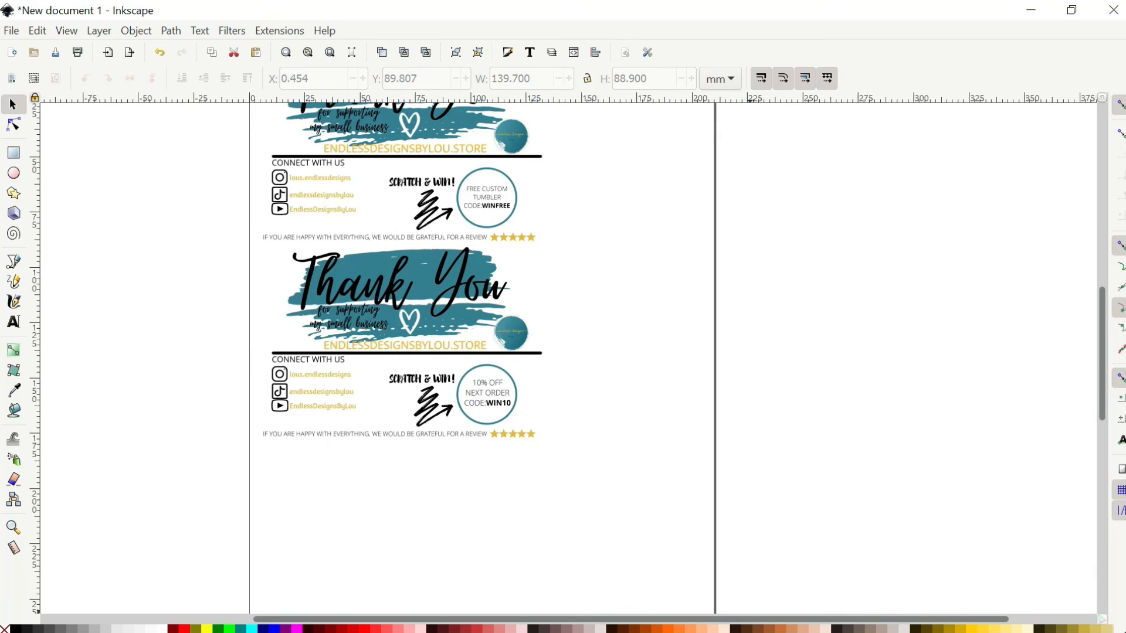
key("alt+Tab")
left_click_drag(838, 380, 395, 525)
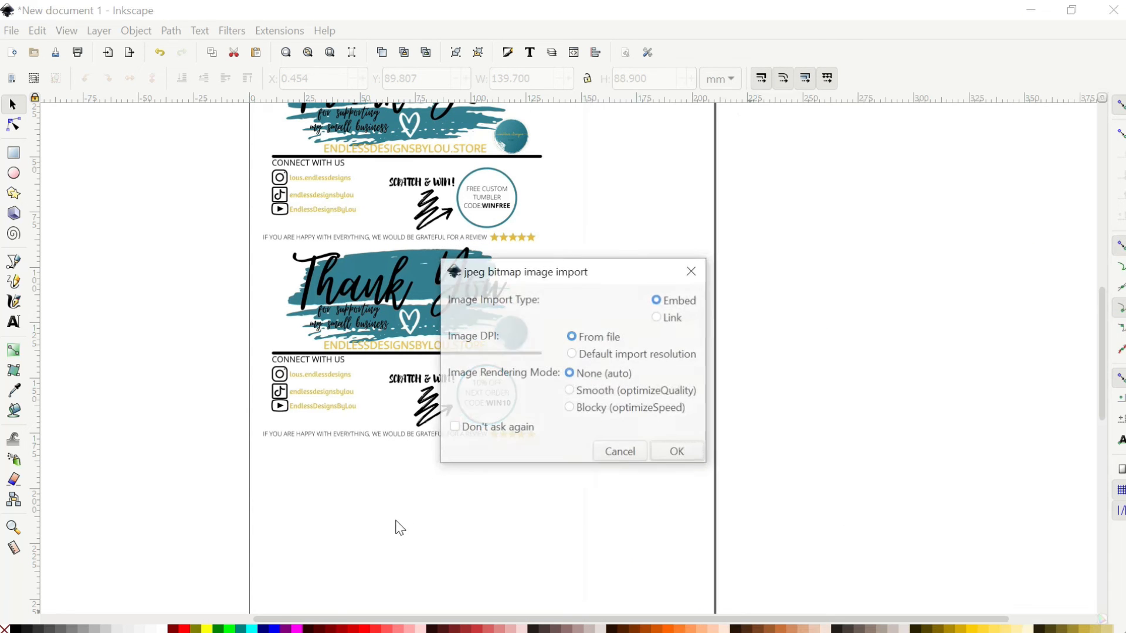
left_click(678, 452)
scroll(527, 484, "down", 4)
left_click_drag(447, 315, 464, 382)
left_click(597, 365)
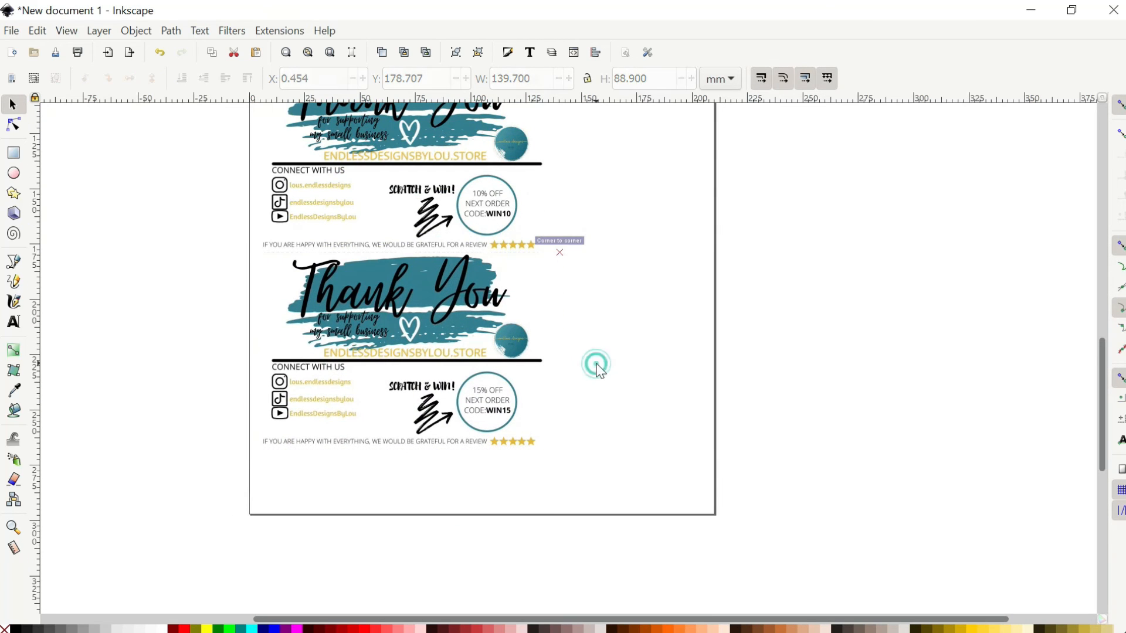
Check the three stacked cards and print one copy of the page on the HP OfficeJet 3830 series printer
scroll(568, 448, "up", 5)
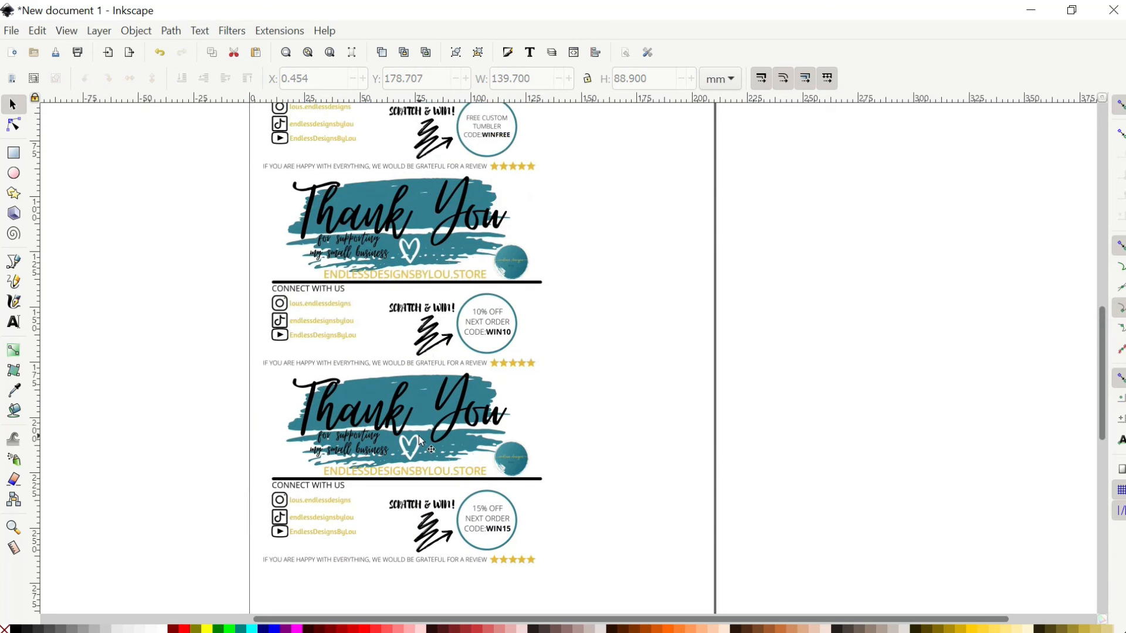
scroll(421, 441, "up", 8)
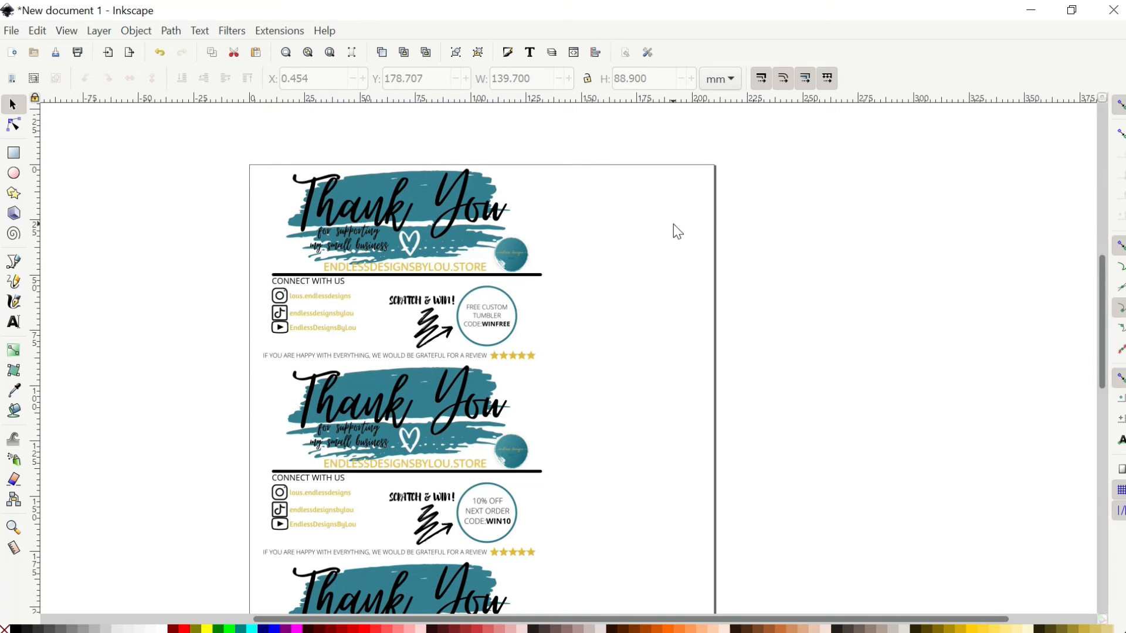
scroll(703, 237, "down", 1)
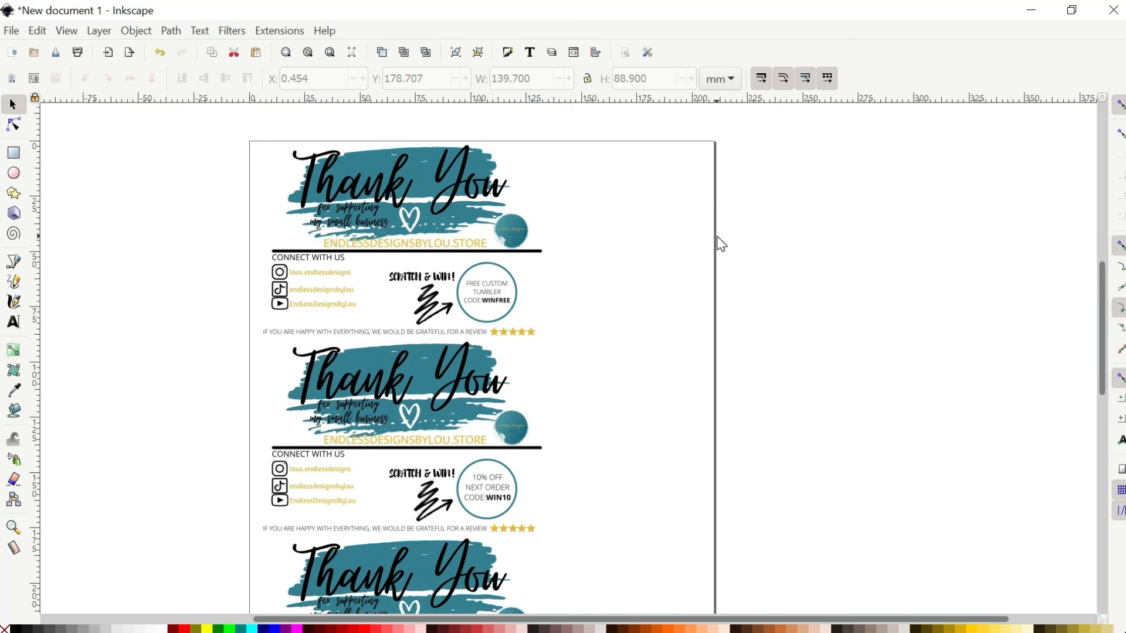
scroll(720, 244, "down", 1)
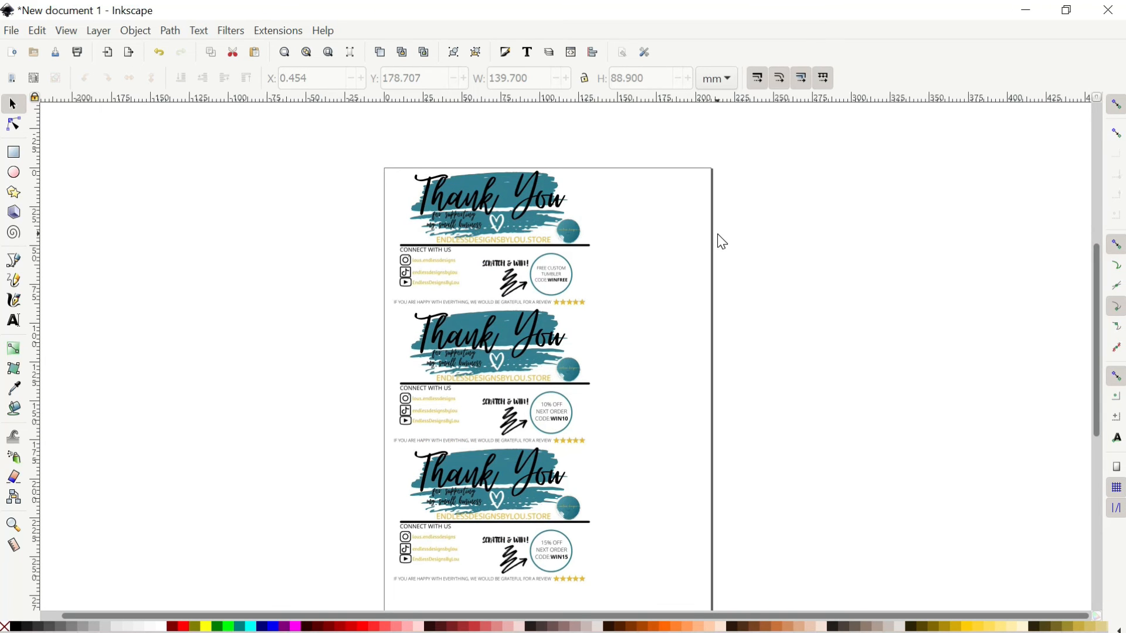
left_click(13, 32)
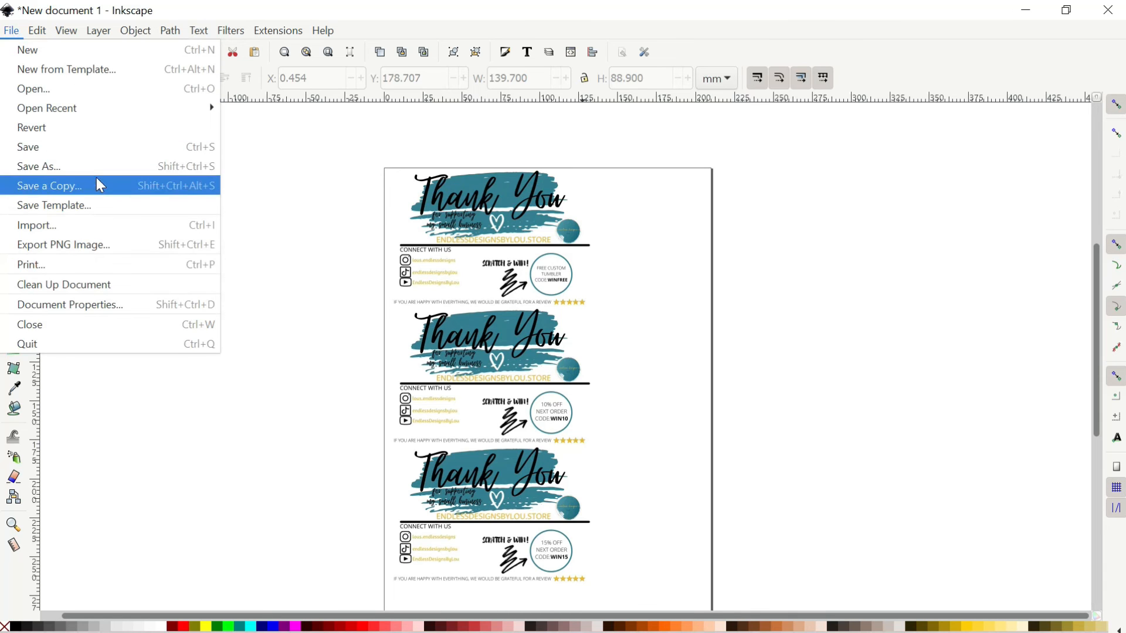
left_click(78, 264)
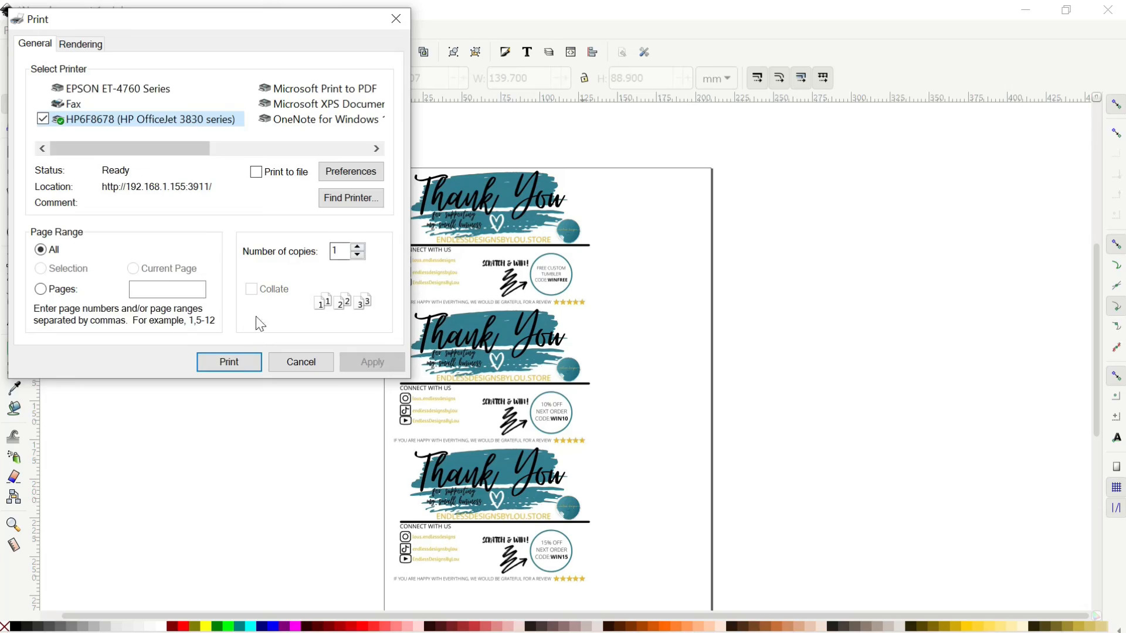
left_click(229, 362)
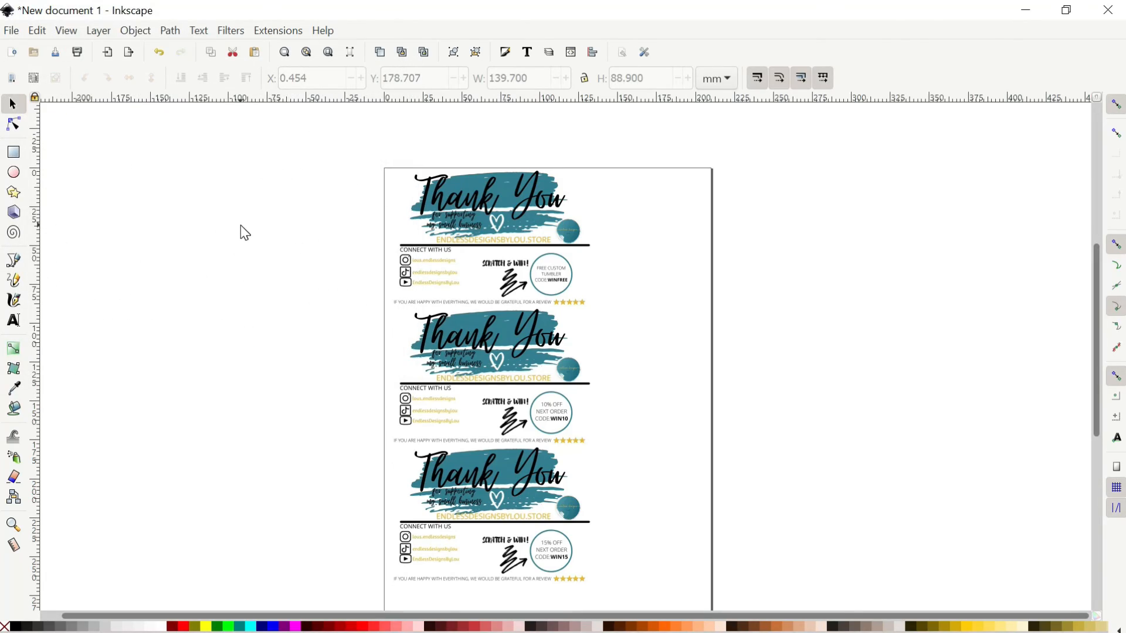